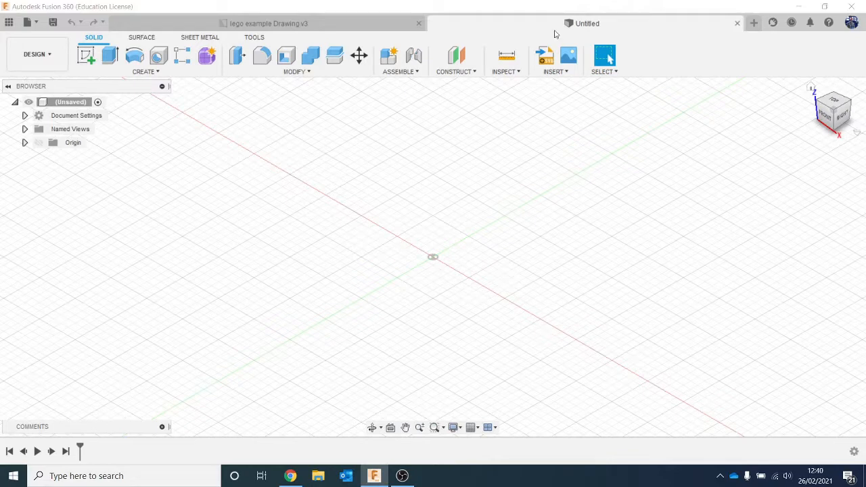
Check the job status and online working options
{"action": "left_click", "coordinate": [789, 23]}
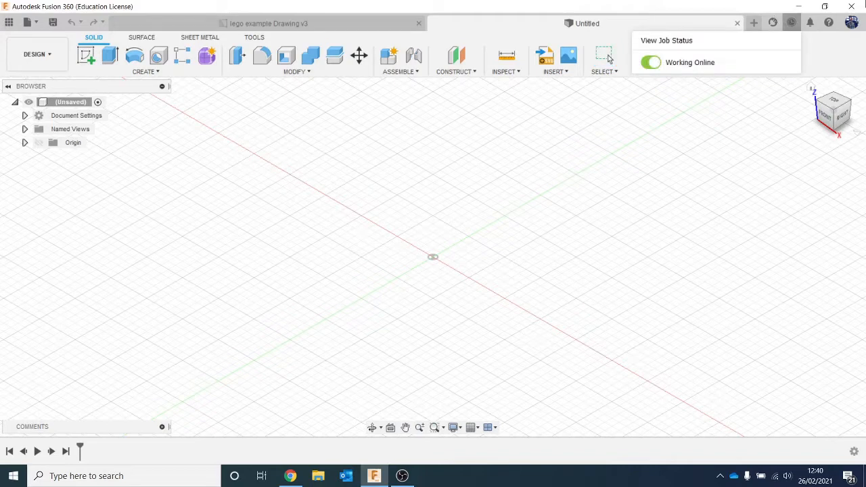
{"action": "left_click", "coordinate": [825, 58]}
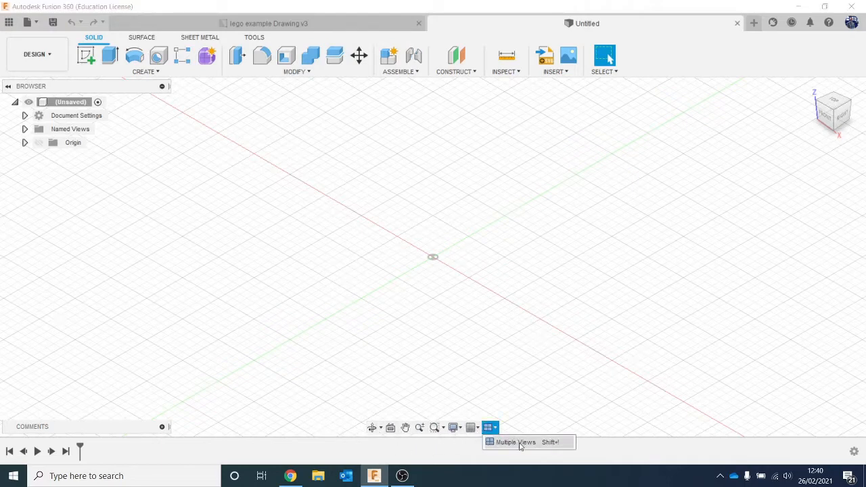
Show the empty design in multiple views and return to a single view
{"action": "left_click", "coordinate": [514, 444]}
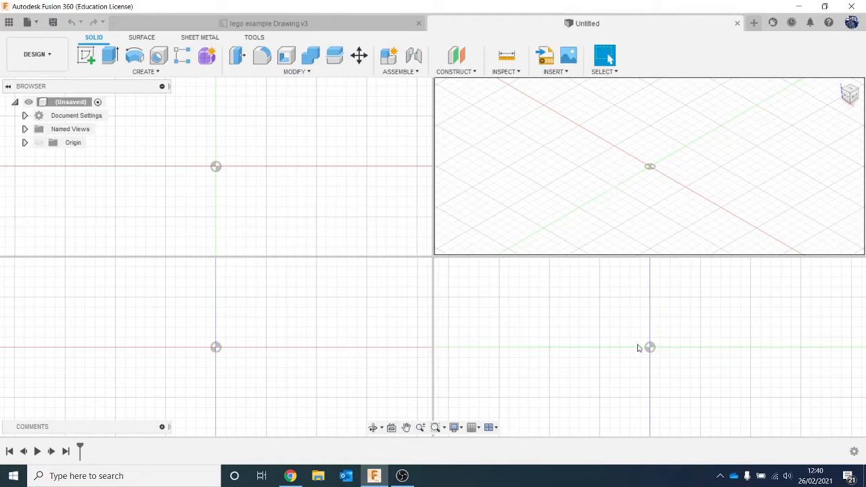
{"action": "left_click", "coordinate": [492, 427]}
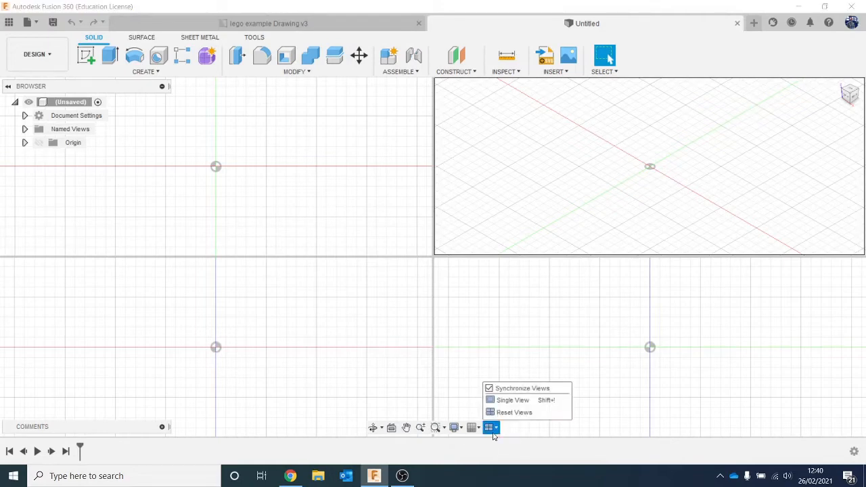
{"action": "left_click", "coordinate": [545, 399]}
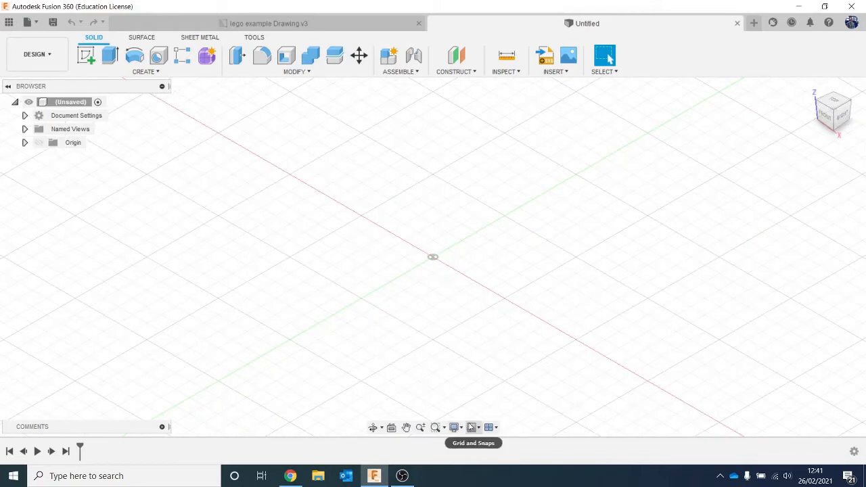
Turn the layout grid off and back on
{"action": "left_click", "coordinate": [472, 427]}
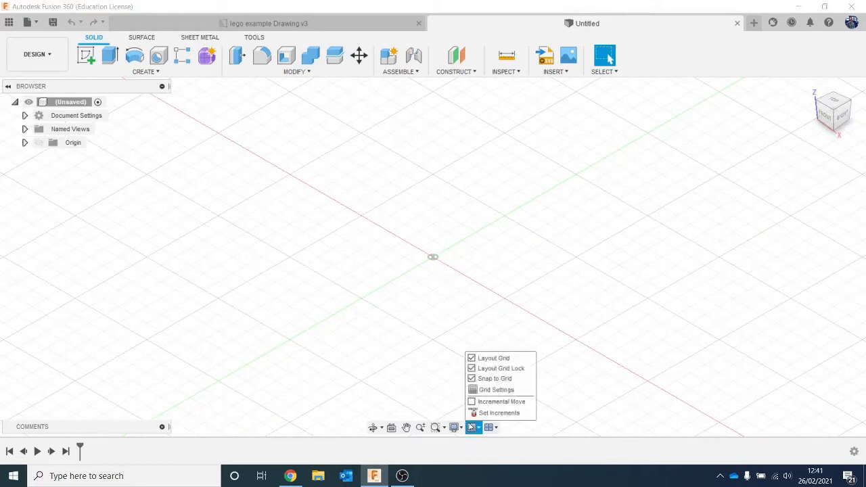
{"action": "left_click", "coordinate": [478, 358]}
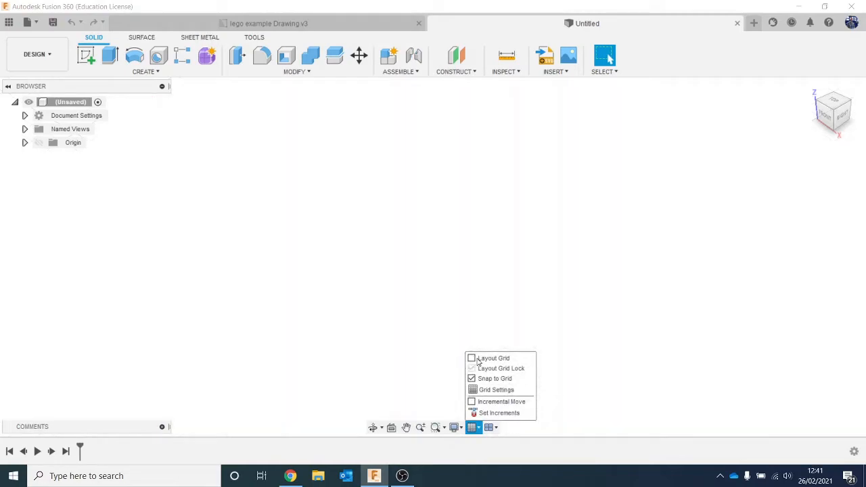
{"action": "left_click", "coordinate": [478, 359]}
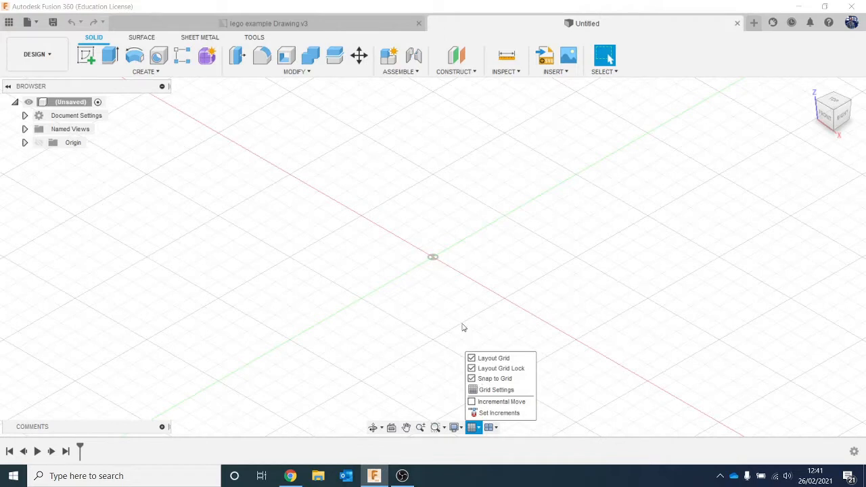
Try the Dark Sky and Grey Room display environments on the canvas
{"action": "left_click", "coordinate": [453, 429]}
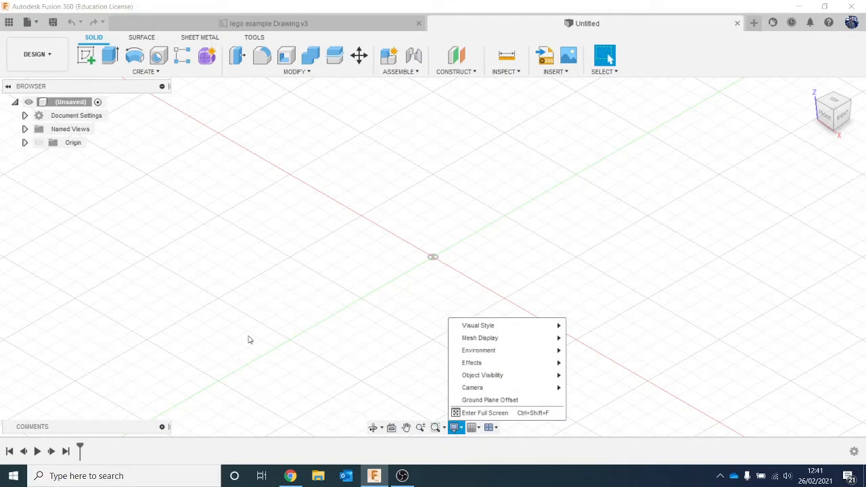
{"action": "mouse_move", "coordinate": [512, 326]}
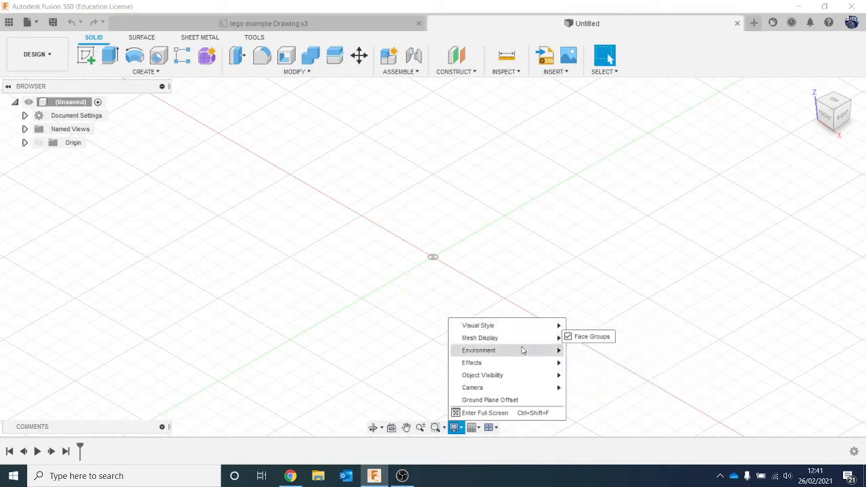
{"action": "mouse_move", "coordinate": [521, 349]}
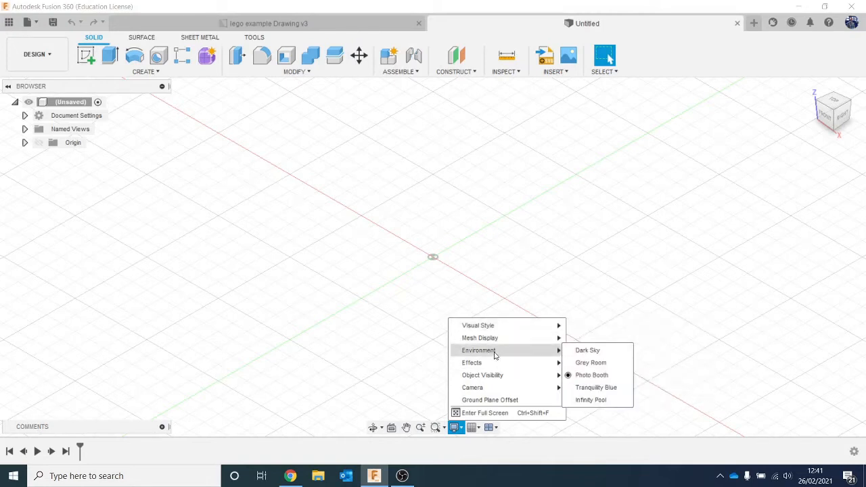
{"action": "left_click", "coordinate": [599, 351]}
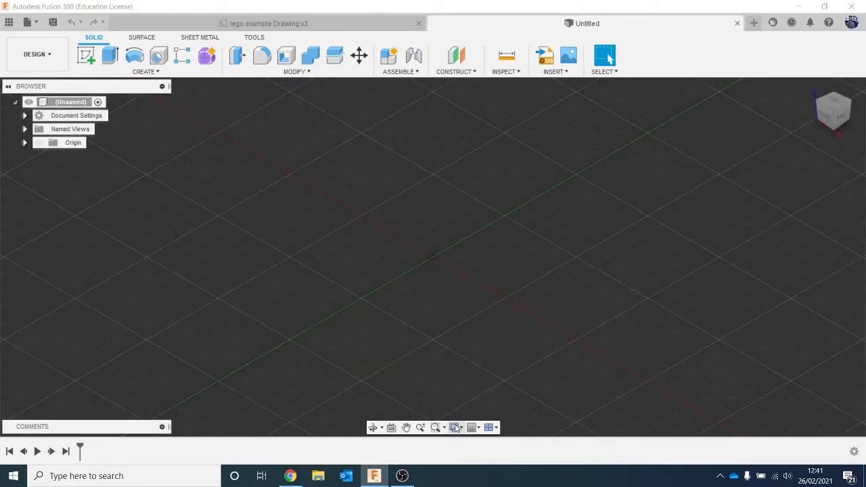
{"action": "left_click", "coordinate": [455, 427]}
{"action": "mouse_move", "coordinate": [545, 350]}
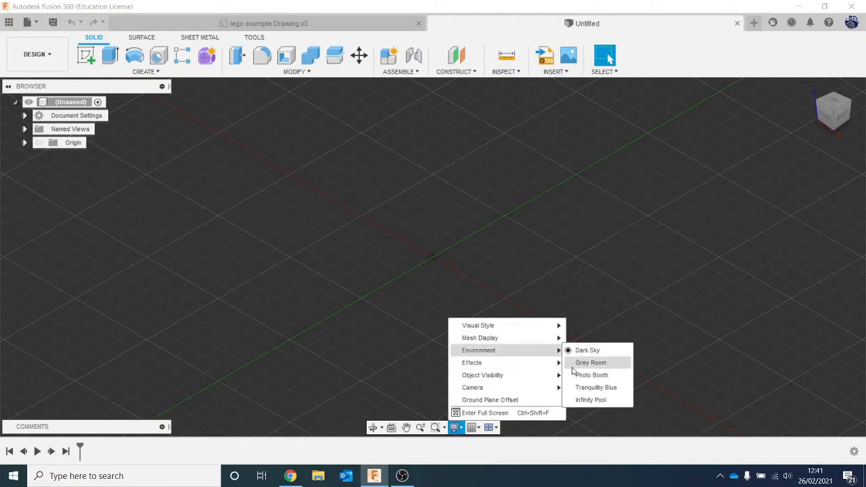
{"action": "left_click", "coordinate": [600, 363]}
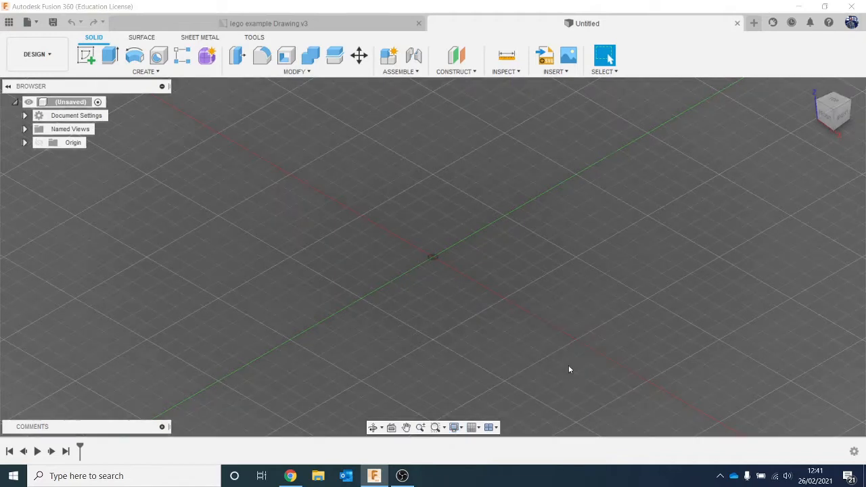
Try the Tranquility Blue and Infinity Pool display environments on the canvas
{"action": "left_click", "coordinate": [455, 427]}
{"action": "mouse_move", "coordinate": [516, 351]}
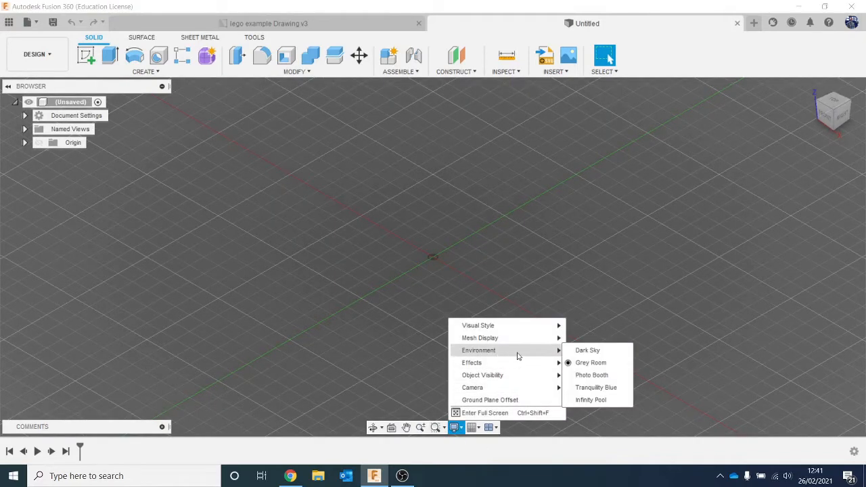
{"action": "left_click", "coordinate": [585, 388]}
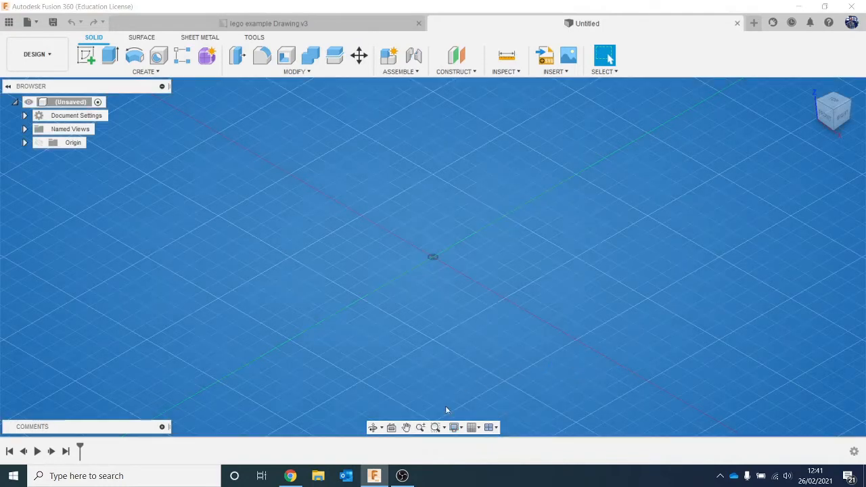
{"action": "left_click", "coordinate": [454, 427]}
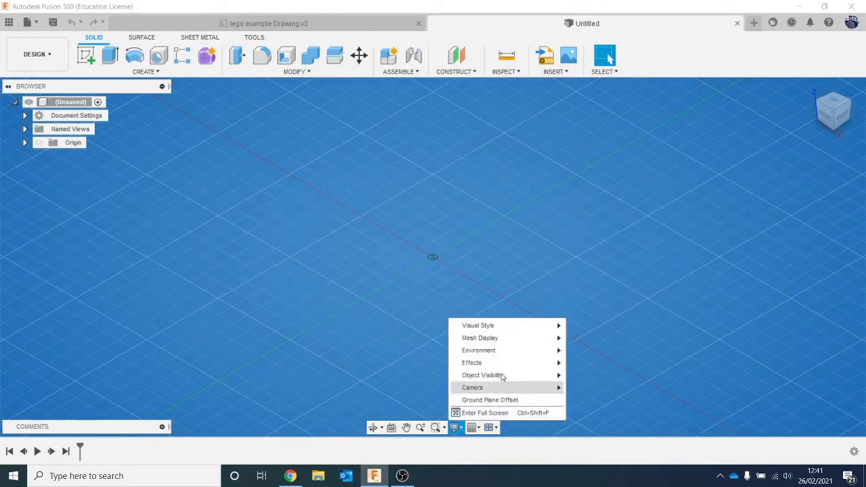
{"action": "mouse_move", "coordinate": [518, 350]}
{"action": "left_click", "coordinate": [585, 399]}
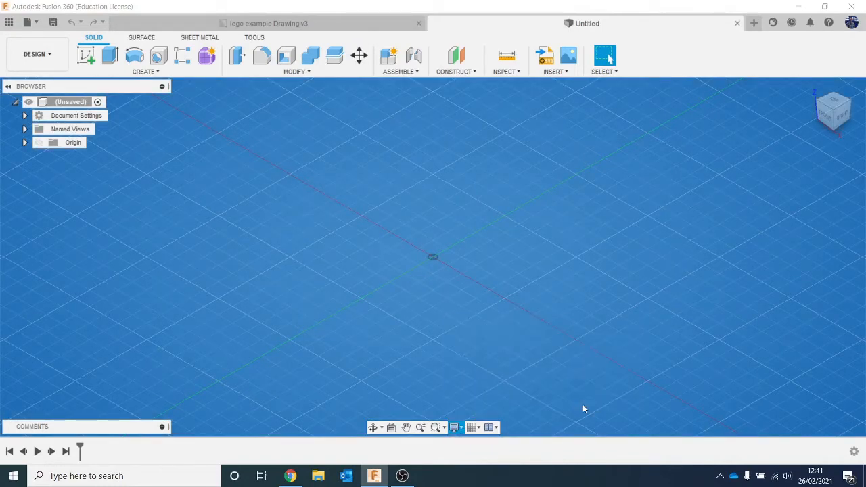
Set the display environment back to Photo Booth
{"action": "left_click", "coordinate": [456, 427]}
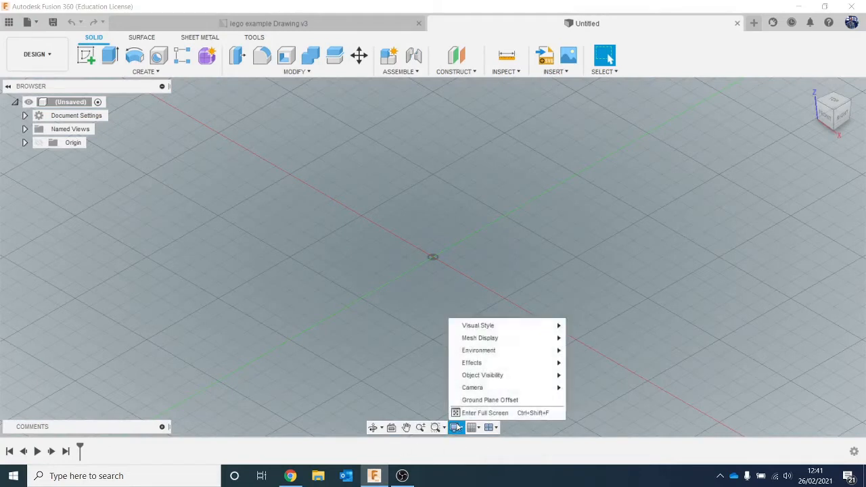
{"action": "mouse_move", "coordinate": [510, 350]}
{"action": "left_click", "coordinate": [574, 376]}
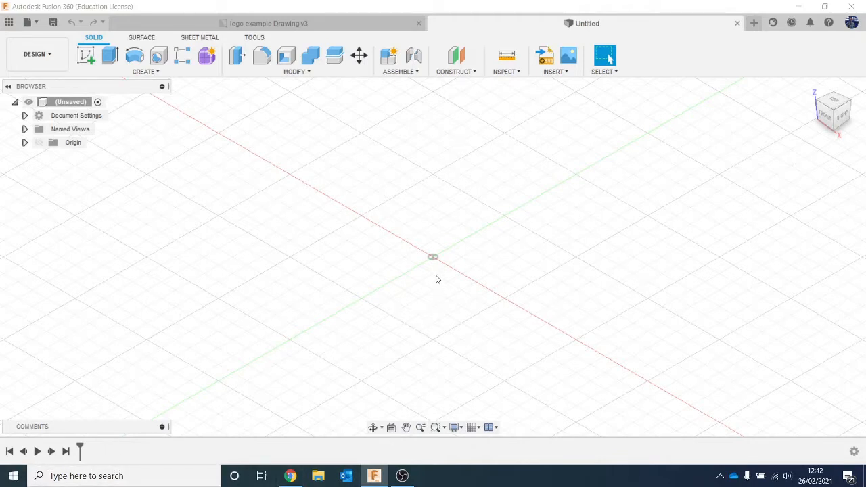
Examine the empty workspace from the front, right and left sides, and return to the home view
{"action": "scroll", "coordinate": [452, 267], "scroll_direction": "down", "scroll_amount": 5}
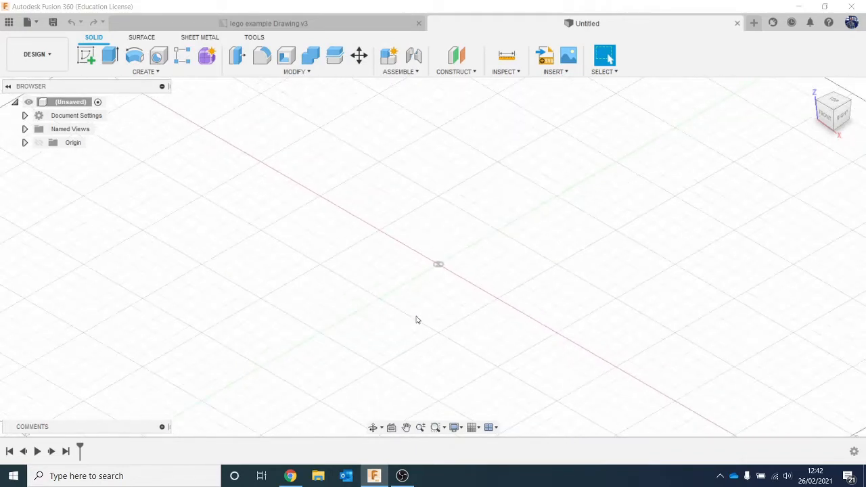
{"action": "scroll", "coordinate": [415, 319], "scroll_direction": "down", "scroll_amount": 3}
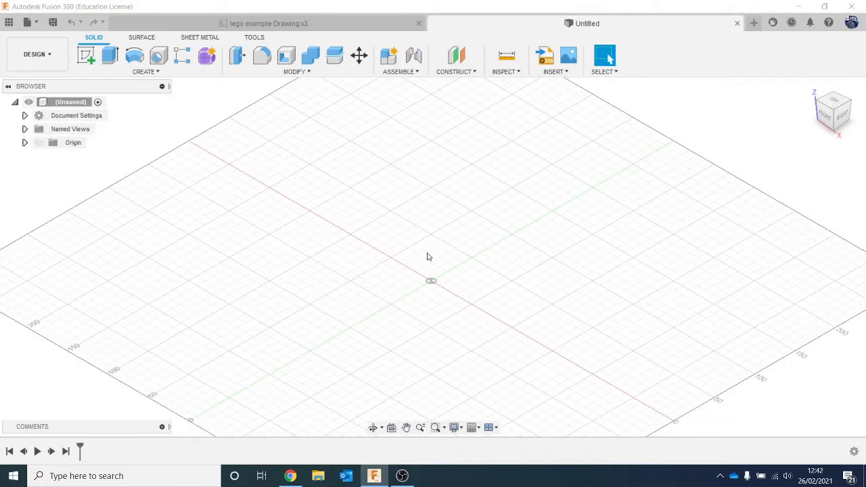
{"action": "middle_click_drag", "start_coordinate": [427, 257], "coordinate": [466, 269]}
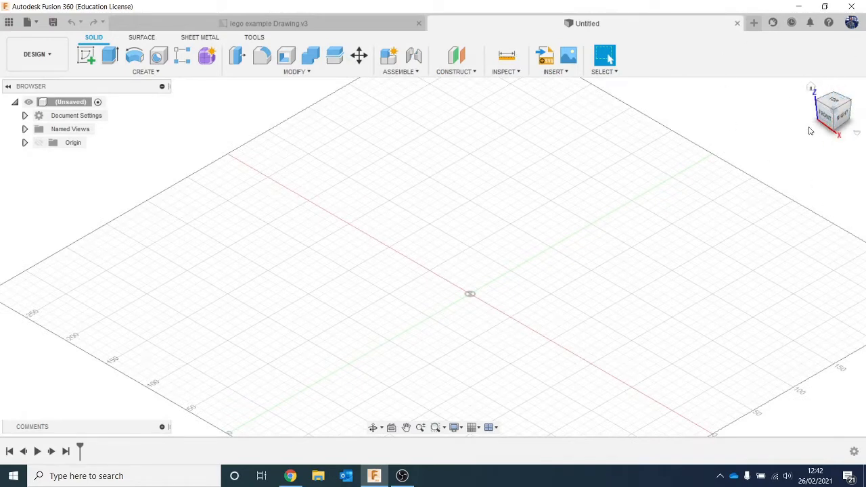
{"action": "mouse_move", "coordinate": [833, 117]}
{"action": "left_mouse_down"}
{"action": "mouse_move", "coordinate": [846, 111]}
{"action": "mouse_move", "coordinate": [851, 87]}
{"action": "mouse_move", "coordinate": [809, 78]}
{"action": "mouse_move", "coordinate": [807, 106]}
{"action": "left_mouse_up"}
{"action": "left_click", "coordinate": [825, 111]}
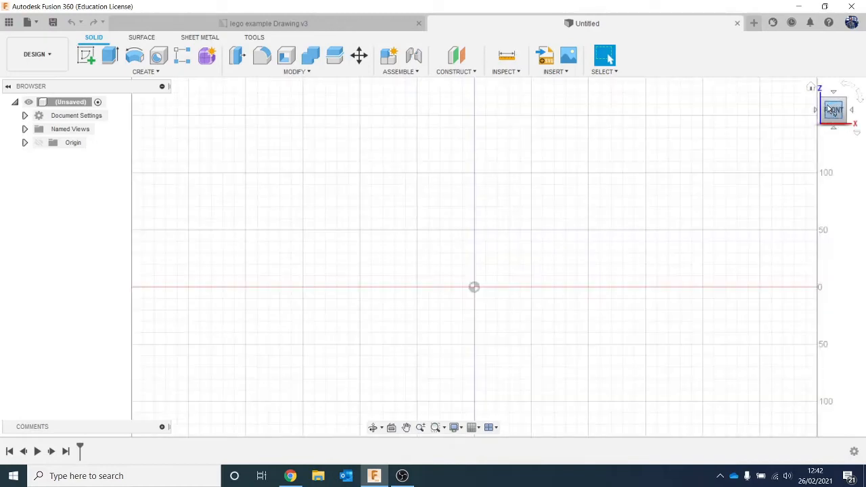
{"action": "left_click_drag", "start_coordinate": [844, 109], "coordinate": [844, 113]}
{"action": "left_click", "coordinate": [842, 112]}
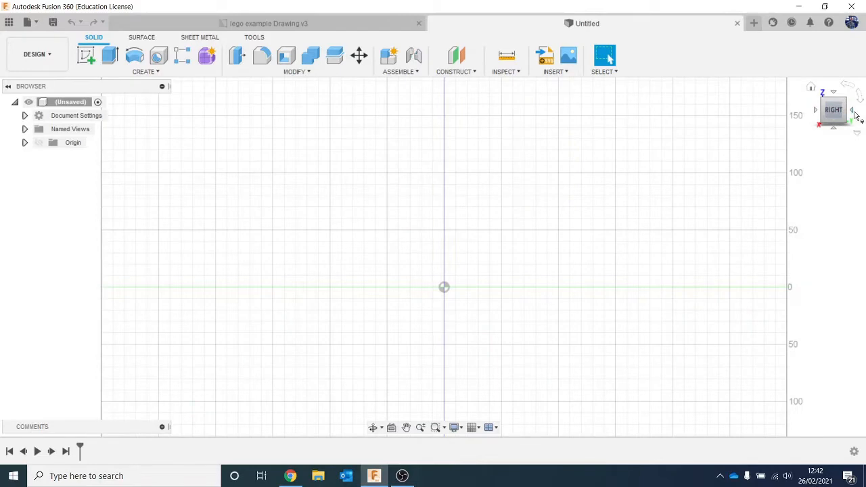
{"action": "left_click", "coordinate": [855, 113]}
{"action": "left_click", "coordinate": [855, 113]}
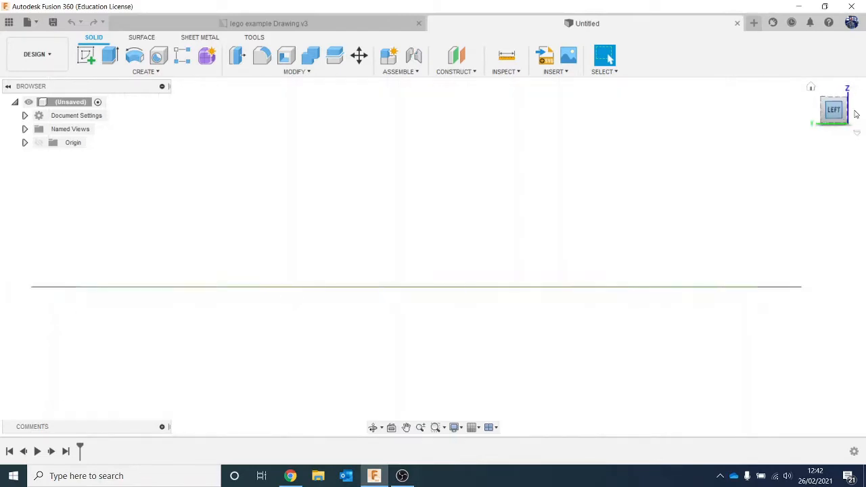
{"action": "left_click", "coordinate": [811, 88]}
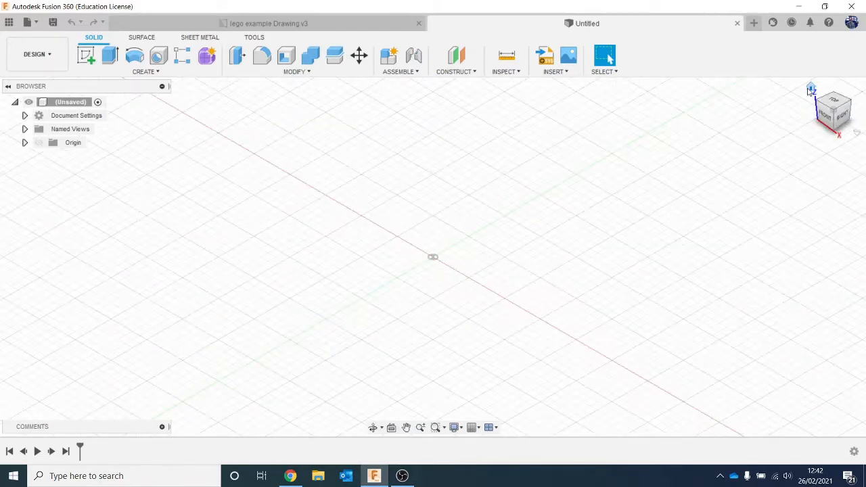
Review the unit types available in the document settings without changing the active units
{"action": "left_click", "coordinate": [25, 116]}
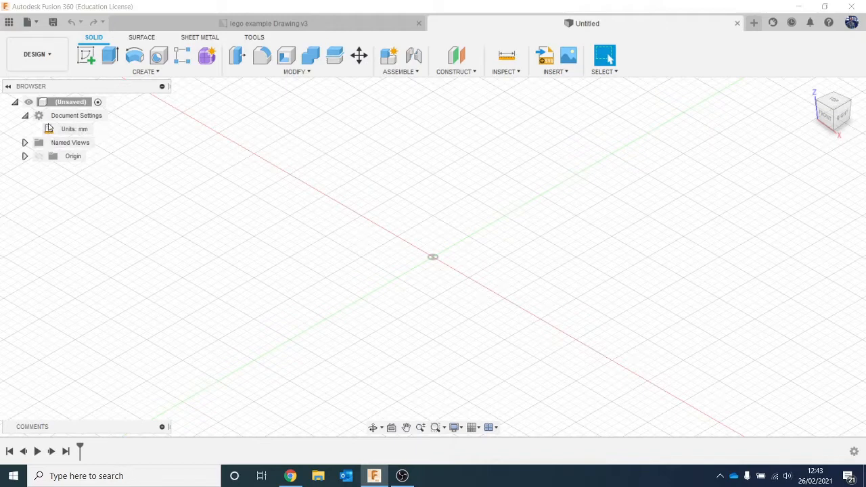
{"action": "mouse_move", "coordinate": [71, 131]}
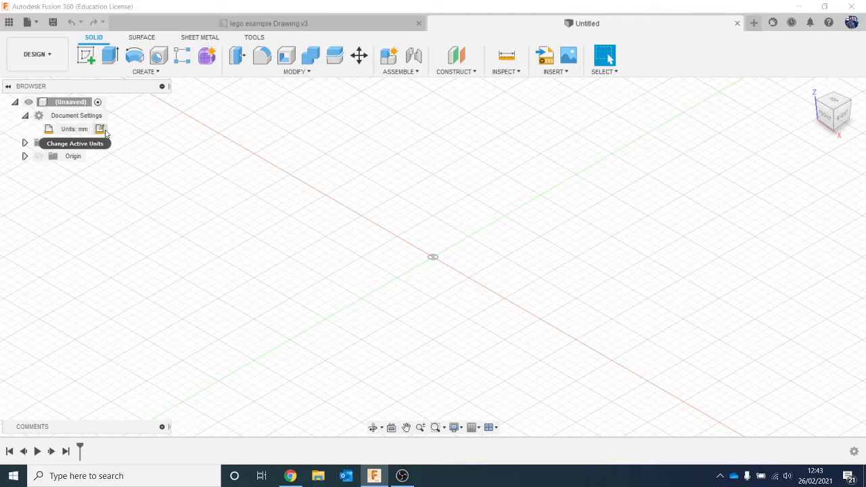
{"action": "left_click", "coordinate": [103, 130]}
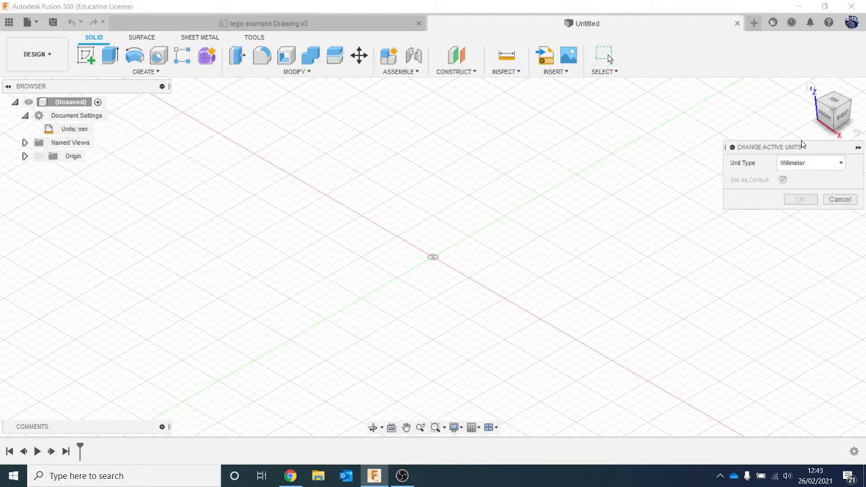
{"action": "left_click", "coordinate": [799, 165]}
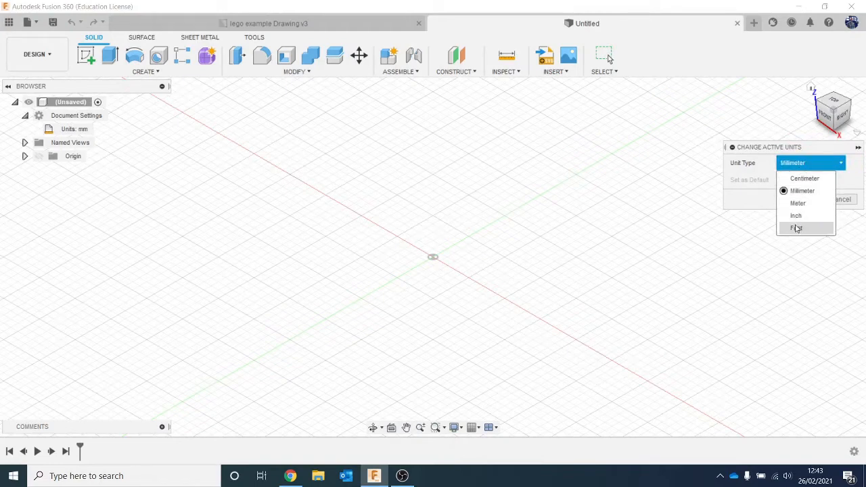
{"action": "left_click", "coordinate": [679, 209]}
{"action": "left_click", "coordinate": [831, 199]}
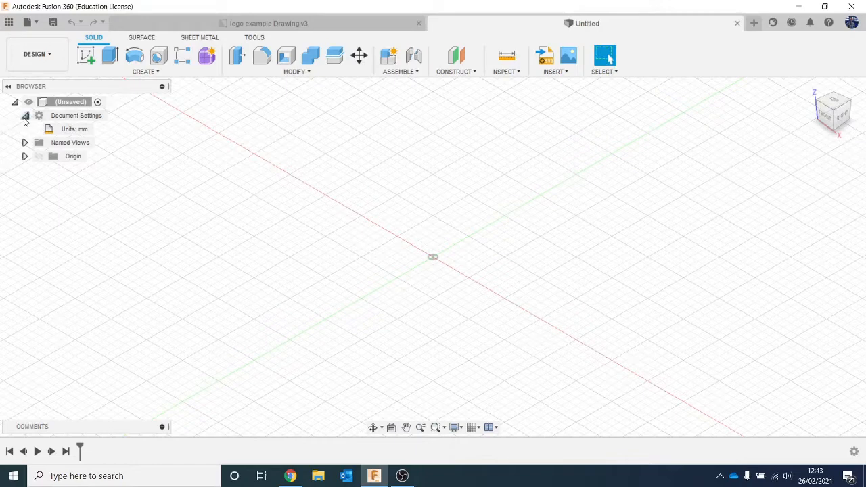
{"action": "left_click", "coordinate": [25, 116]}
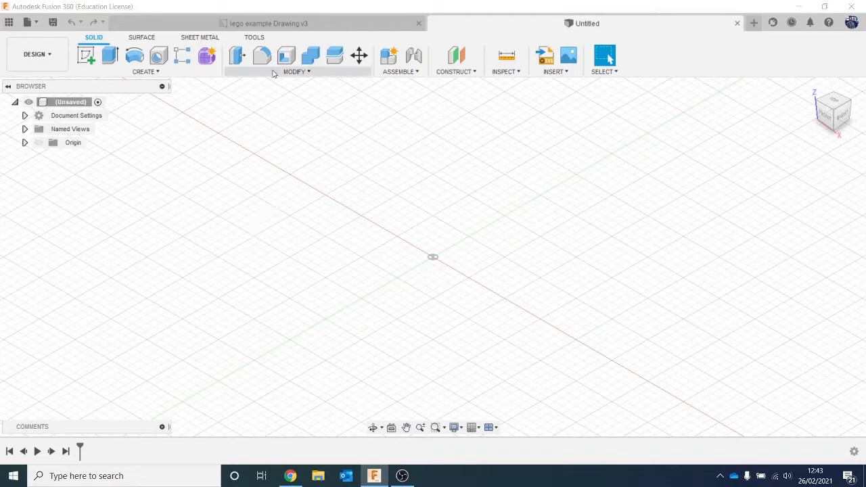
Consult the views and dimensions in the lego example drawing and return to the untitled design
{"action": "left_click", "coordinate": [305, 25]}
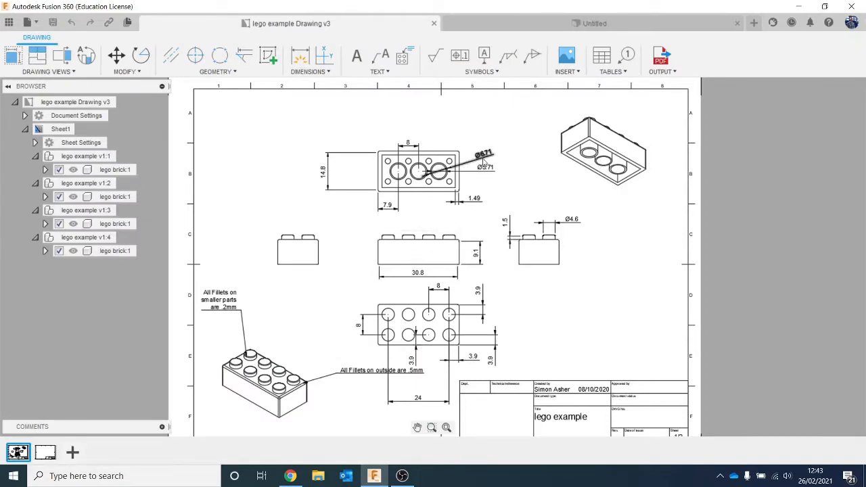
{"action": "left_click", "coordinate": [586, 24]}
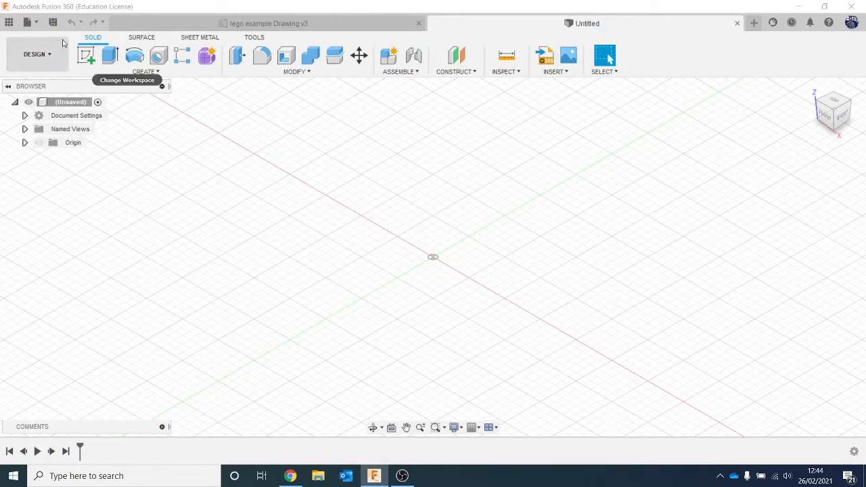
Save the untitled design as "Lego Brick video" in the learning project
{"action": "left_click", "coordinate": [54, 21]}
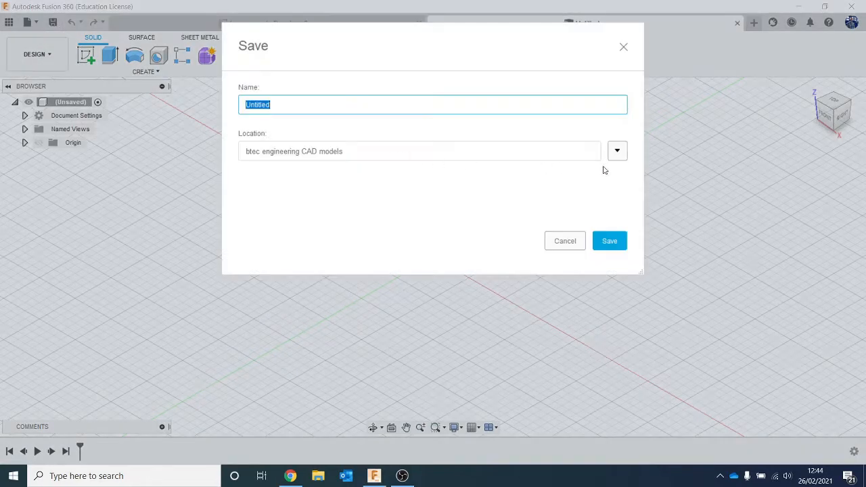
{"action": "left_click", "coordinate": [623, 157]}
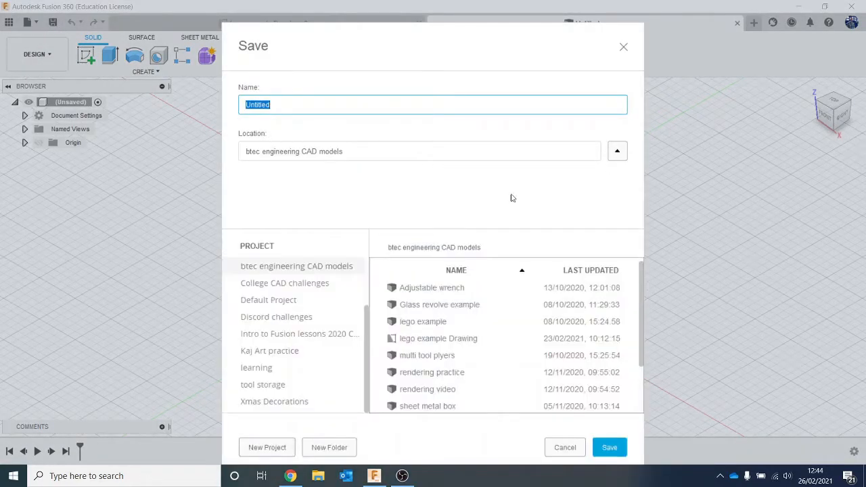
{"action": "left_click", "coordinate": [292, 367]}
{"action": "double_click", "coordinate": [302, 105]}
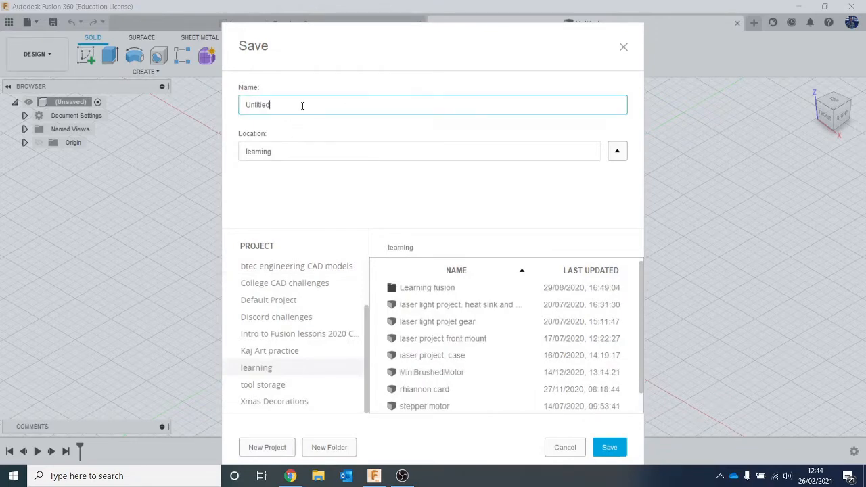
{"action": "type", "text": "Lego Brick video"}
{"action": "key", "text": "Return"}
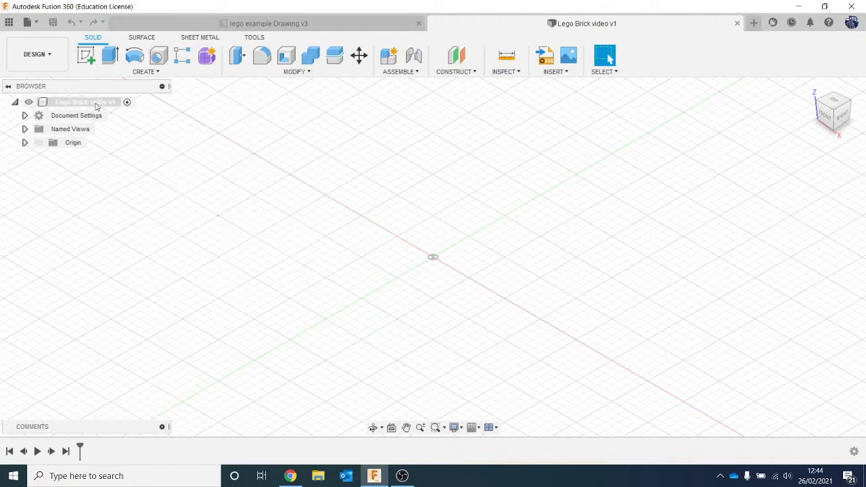
Start a sketch on the horizontal XY origin plane and consult the brick's length and width in the lego example drawing
{"action": "left_click", "coordinate": [84, 61]}
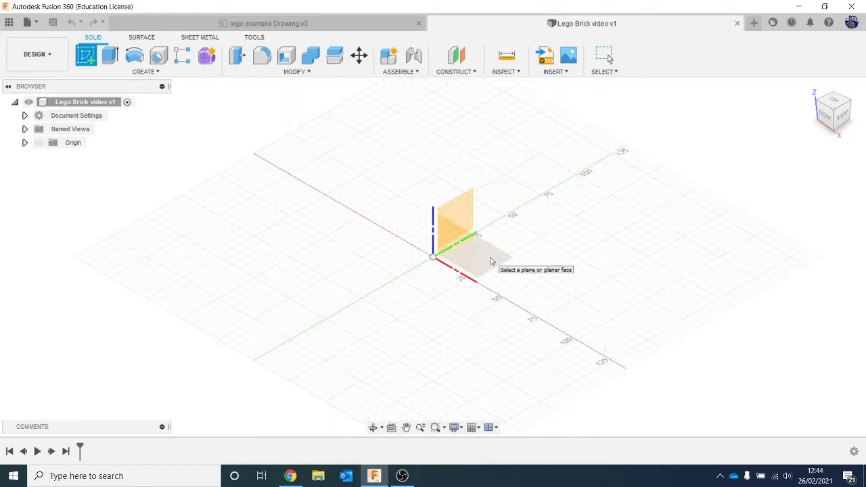
{"action": "left_click", "coordinate": [492, 261]}
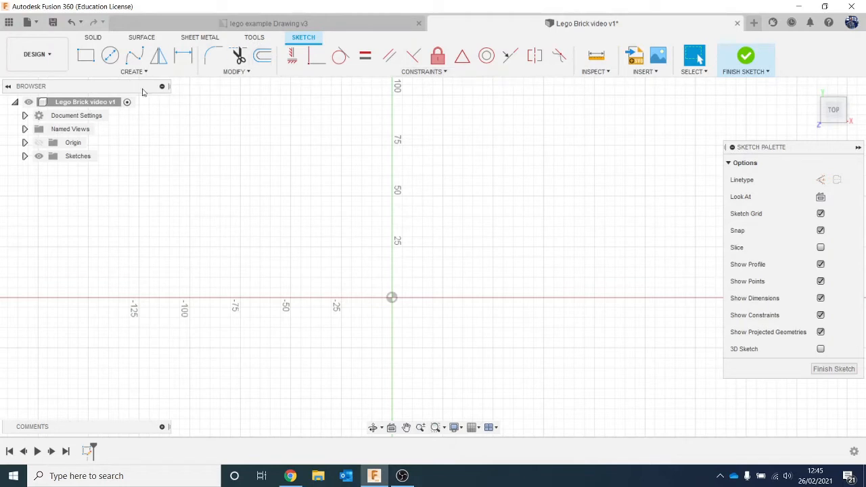
{"action": "left_click", "coordinate": [334, 23]}
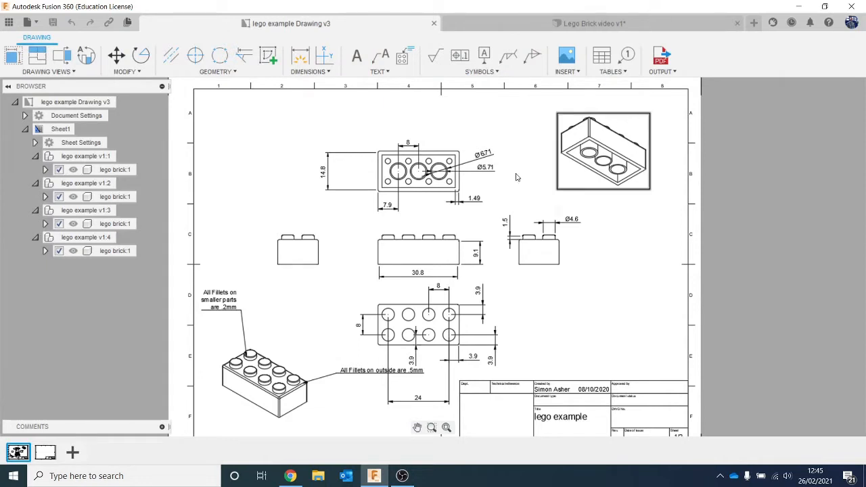
{"action": "scroll", "coordinate": [437, 248], "scroll_direction": "up", "scroll_amount": 2}
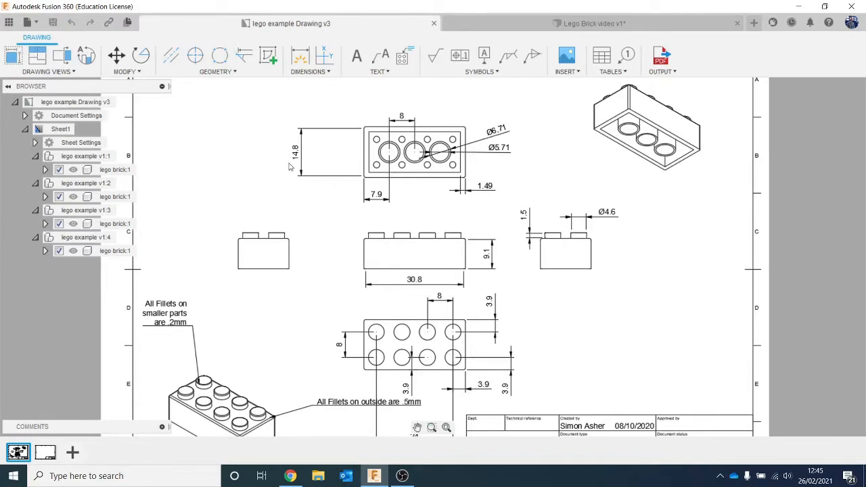
{"action": "left_click", "coordinate": [554, 24]}
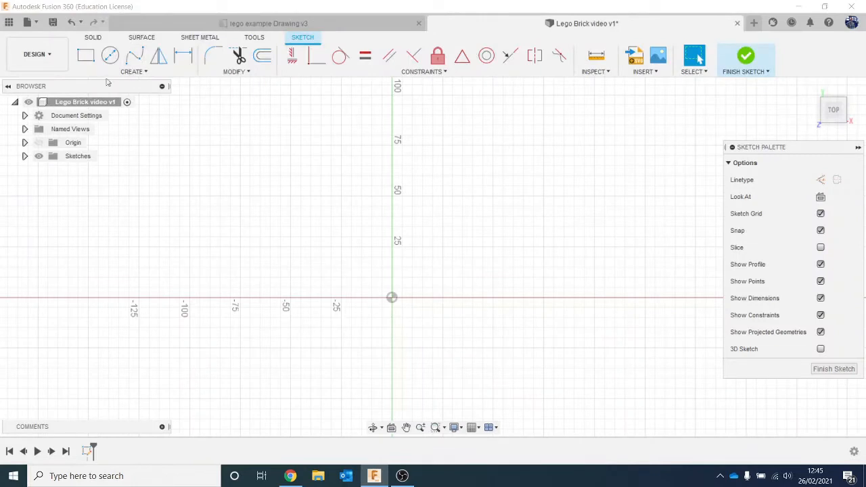
{"action": "left_click", "coordinate": [86, 55]}
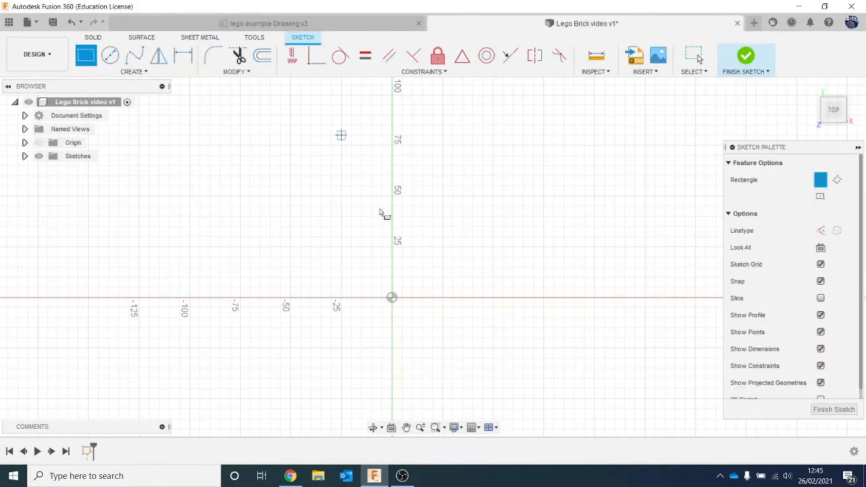
{"action": "left_click", "coordinate": [392, 298]}
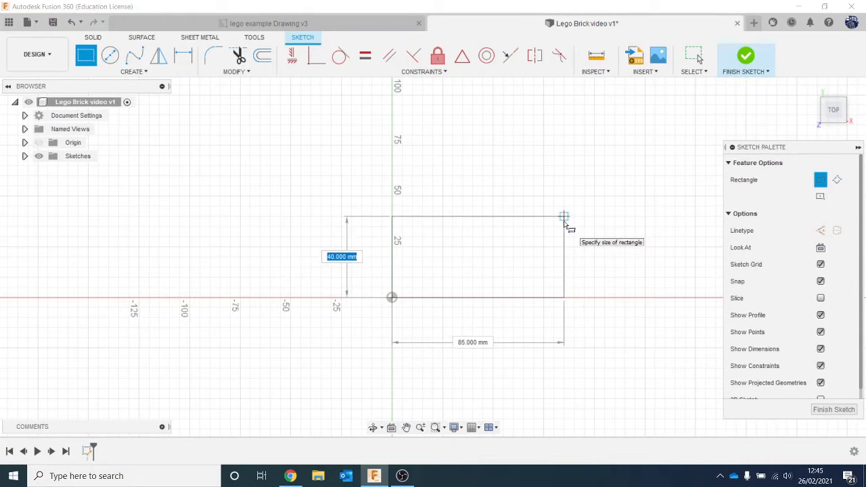
{"action": "type", "text": "30.8"}
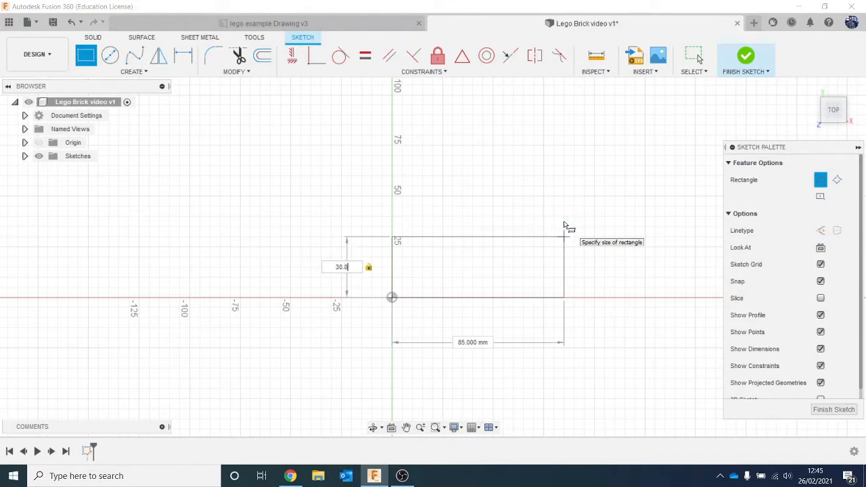
{"action": "key", "text": "Tab"}
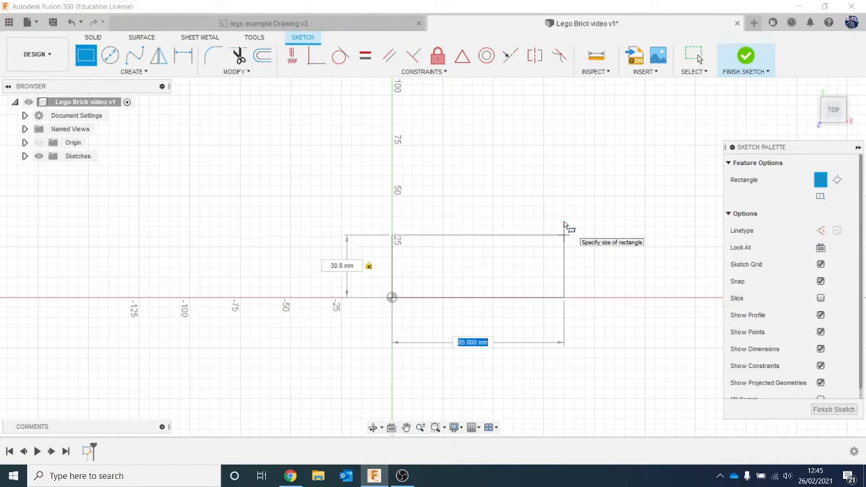
{"action": "left_click", "coordinate": [314, 26]}
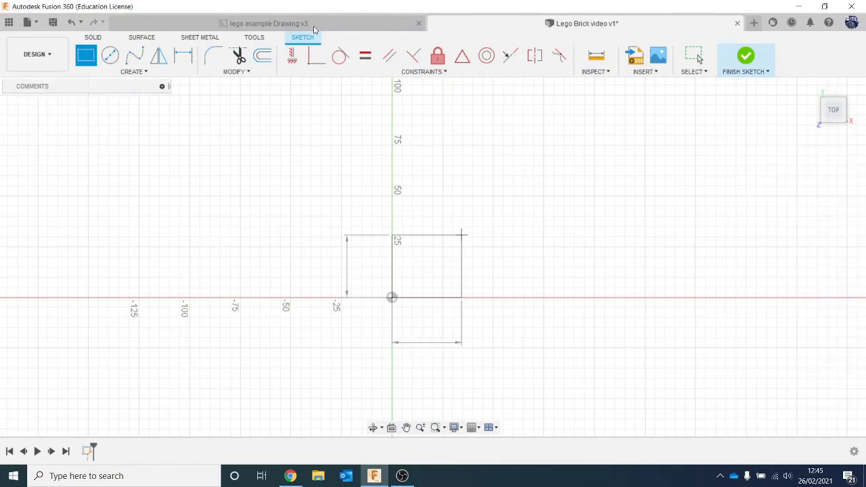
{"action": "left_click", "coordinate": [514, 23]}
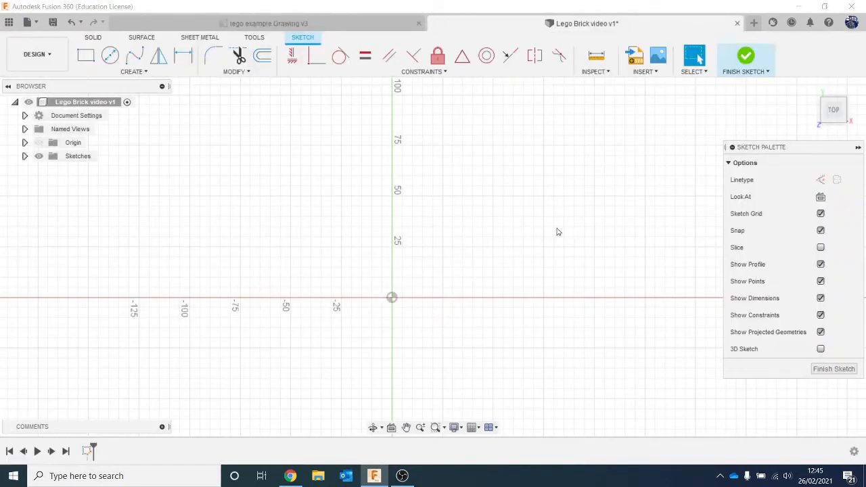
{"action": "right_click", "coordinate": [89, 450]}
{"action": "left_click", "coordinate": [129, 393]}
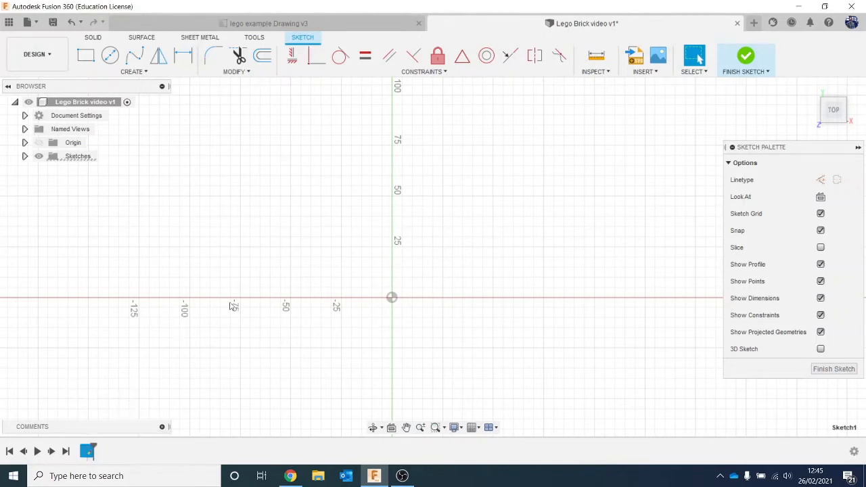
Sketch a two-point rectangle from the origin, 14.8 mm high and 30.8 mm wide
{"action": "left_click", "coordinate": [86, 56]}
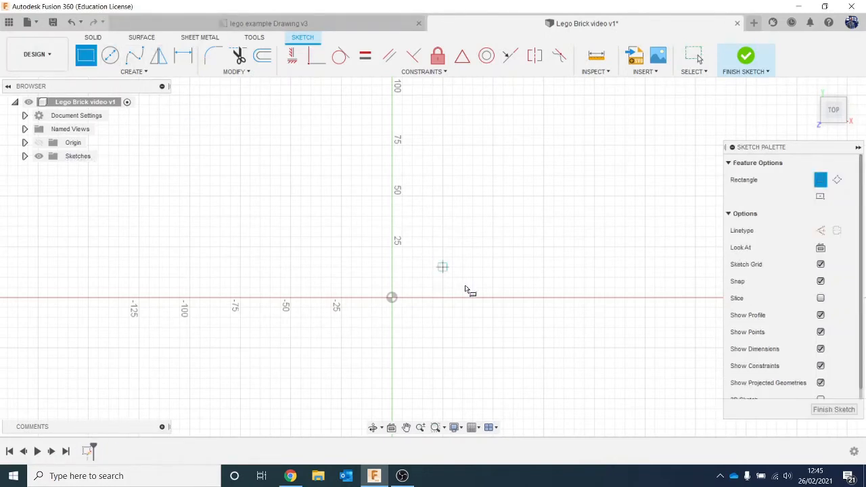
{"action": "left_click", "coordinate": [391, 298]}
{"action": "type", "text": "14"}
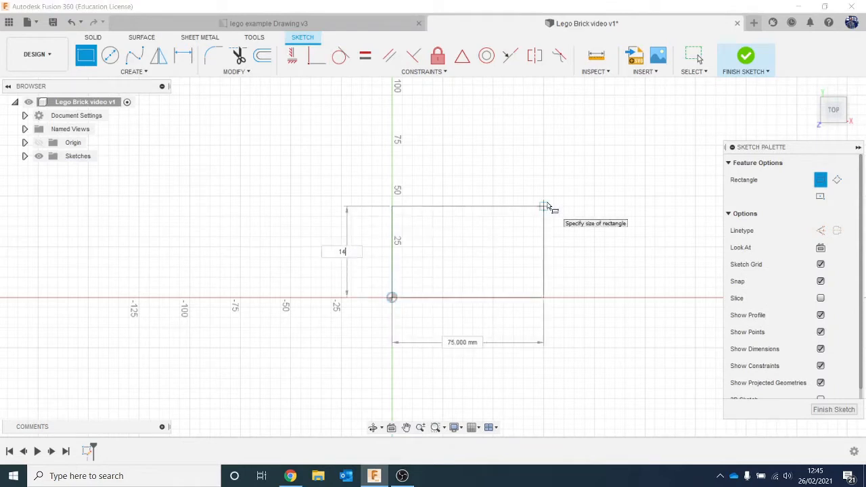
{"action": "type", "text": ".8"}
{"action": "key", "text": "Tab"}
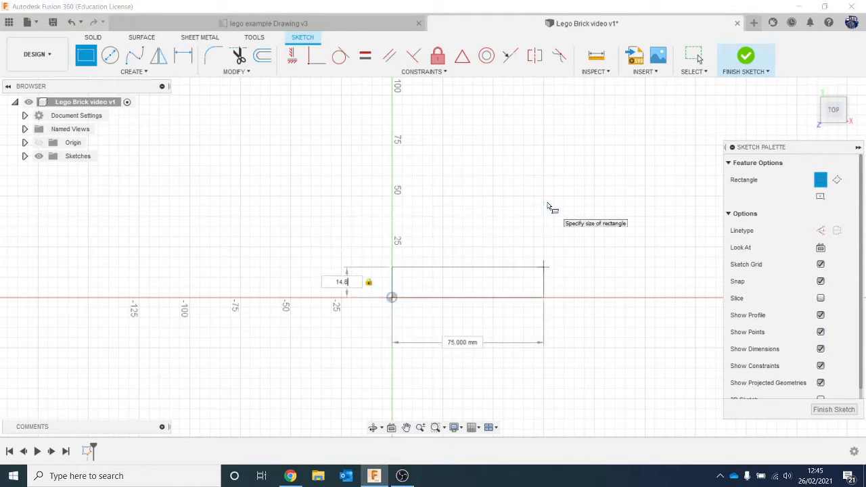
{"action": "key", "text": "Tab"}
{"action": "type", "text": "30.8"}
{"action": "key", "text": "Return"}
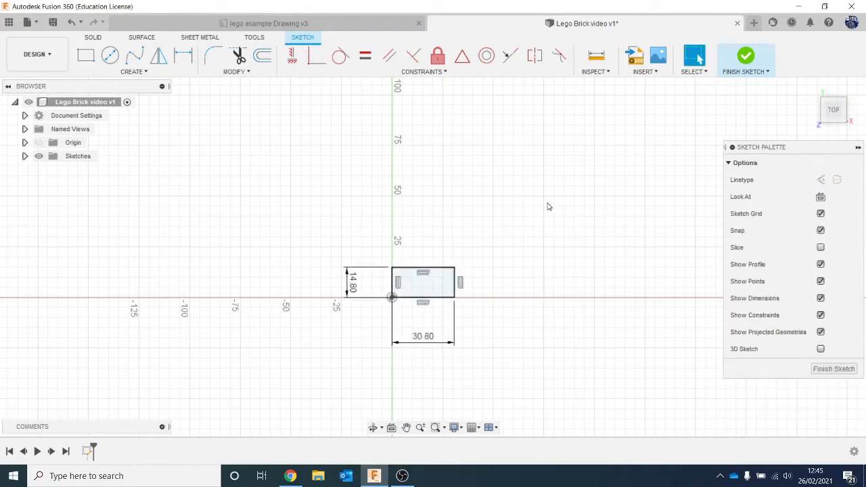
Delete the whole rectangle together with its dimensions from the sketch
{"action": "scroll", "coordinate": [430, 306], "scroll_direction": "up", "scroll_amount": 3}
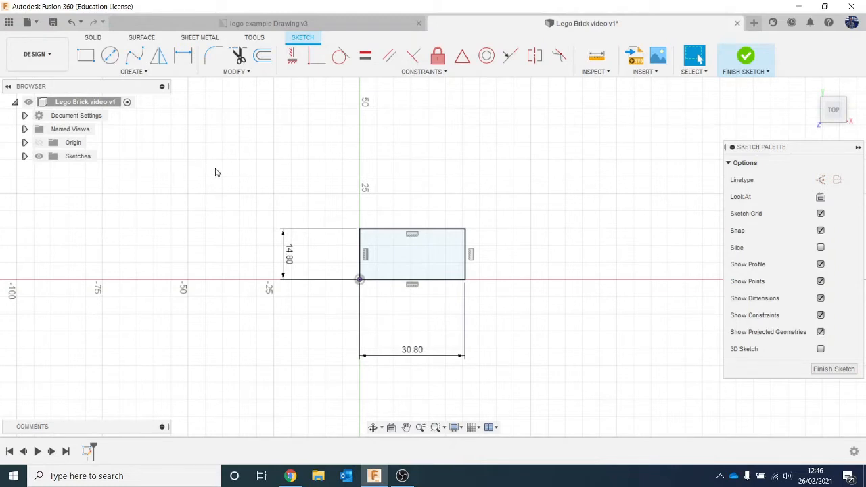
{"action": "left_click_drag", "start_coordinate": [213, 174], "coordinate": [503, 376]}
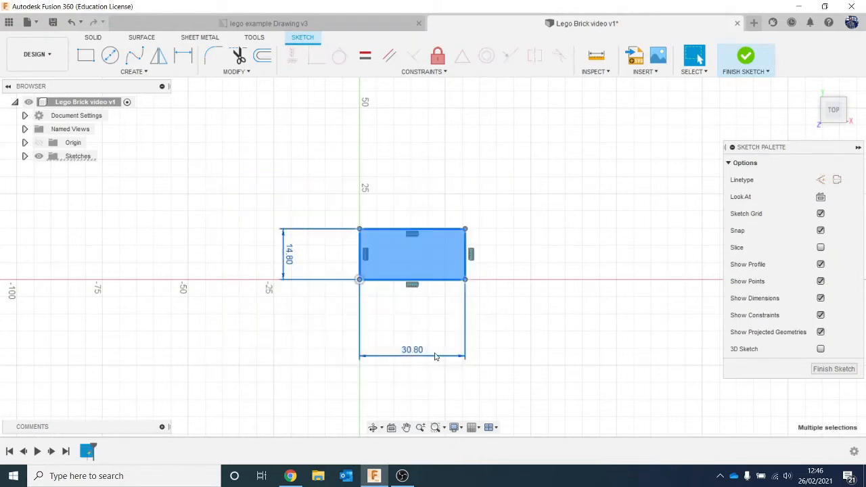
{"action": "key", "text": "Delete"}
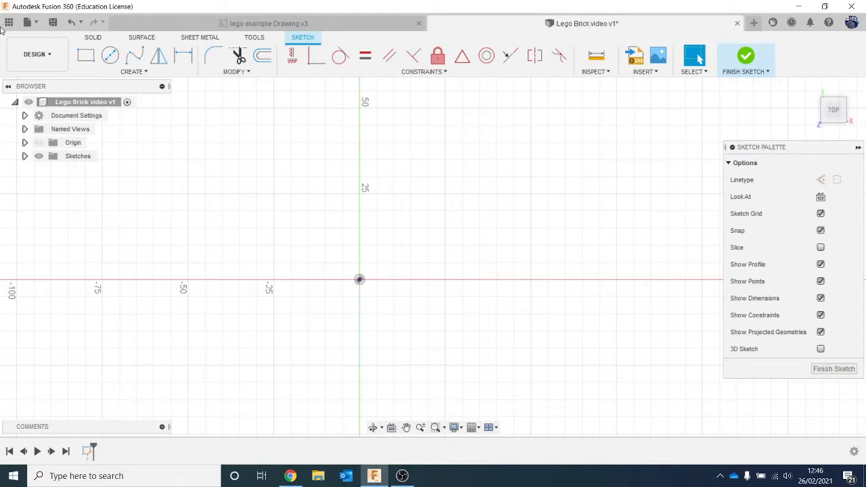
Sketch a freehand two-point rectangle about 24 mm high from the origin into the upper-right quadrant
{"action": "left_click", "coordinate": [86, 56]}
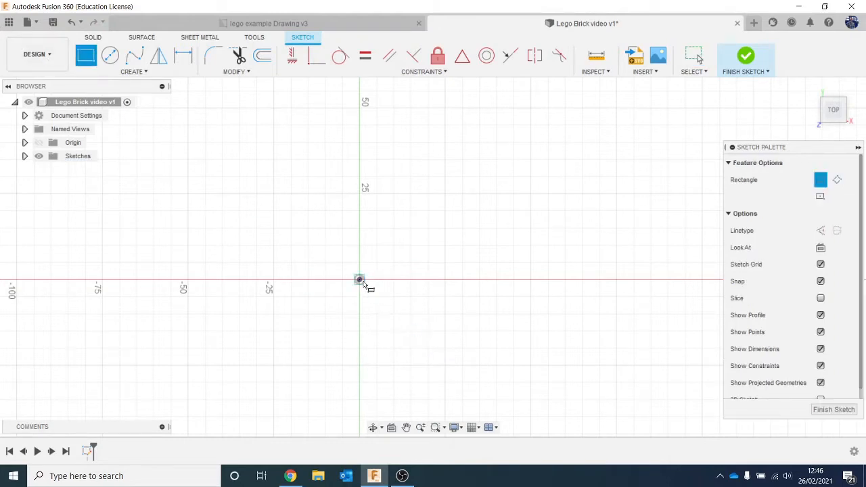
{"action": "left_click", "coordinate": [359, 279]}
{"action": "left_click", "coordinate": [508, 196]}
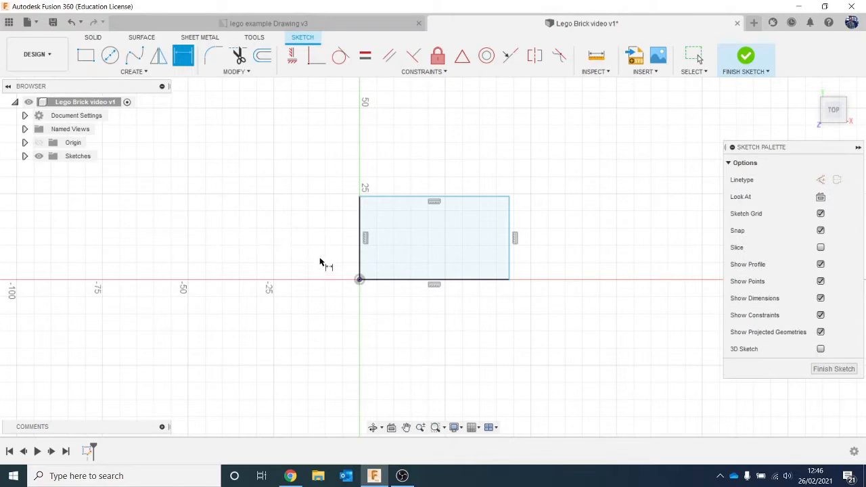
Dimension the rectangle's vertical side on the Y axis to 14.8 mm
{"action": "left_click", "coordinate": [361, 251]}
{"action": "left_click", "coordinate": [304, 249]}
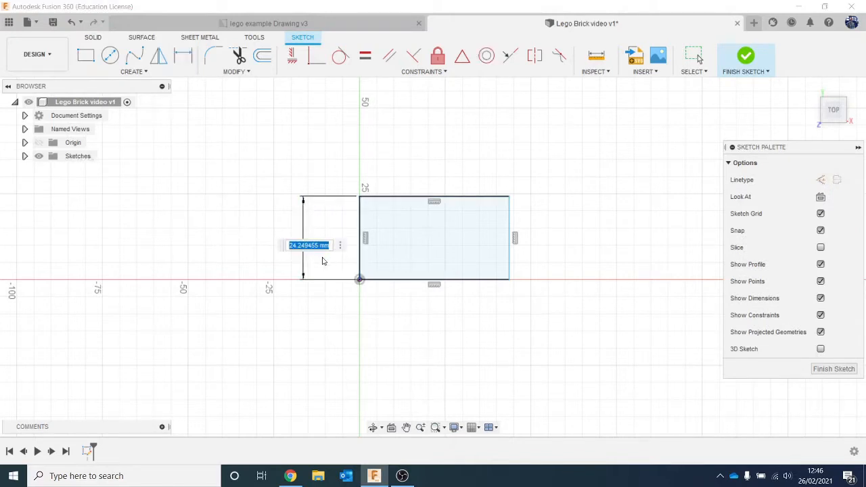
{"action": "type", "text": "14.8"}
{"action": "key", "text": "Return"}
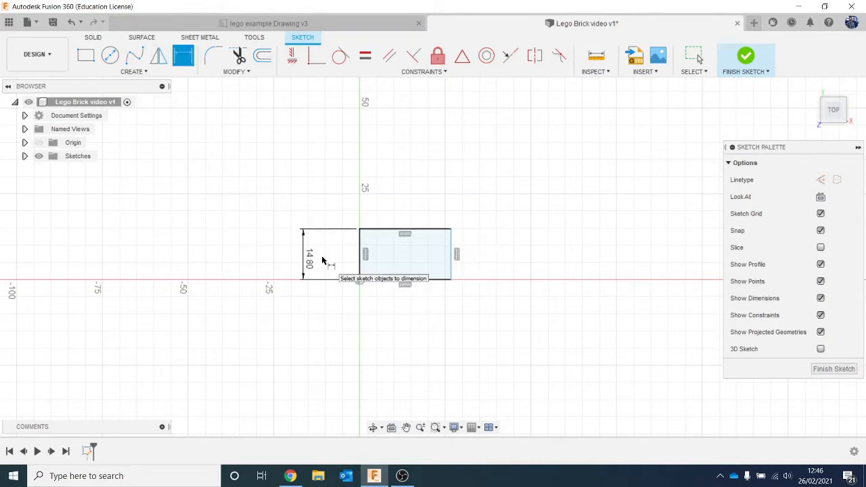
Check the brick's length in the lego example drawing and dimension the rectangle's horizontal side on the X axis to 30.8 mm
{"action": "left_click", "coordinate": [271, 23]}
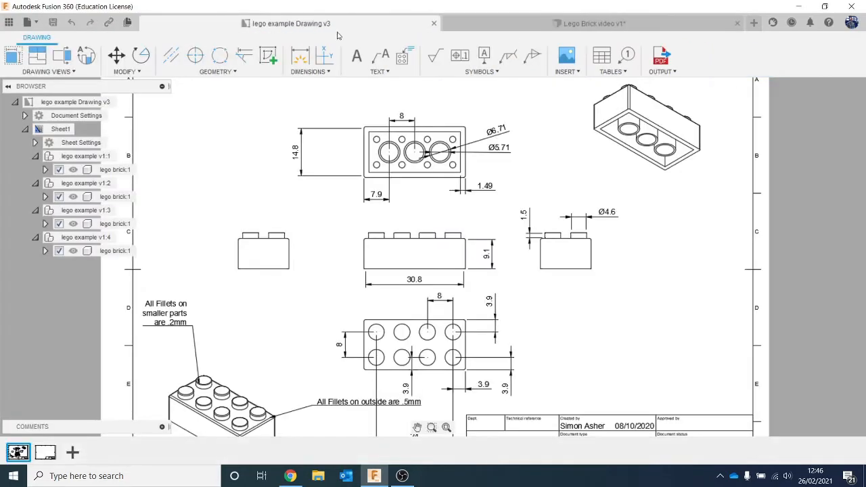
{"action": "left_click", "coordinate": [588, 23]}
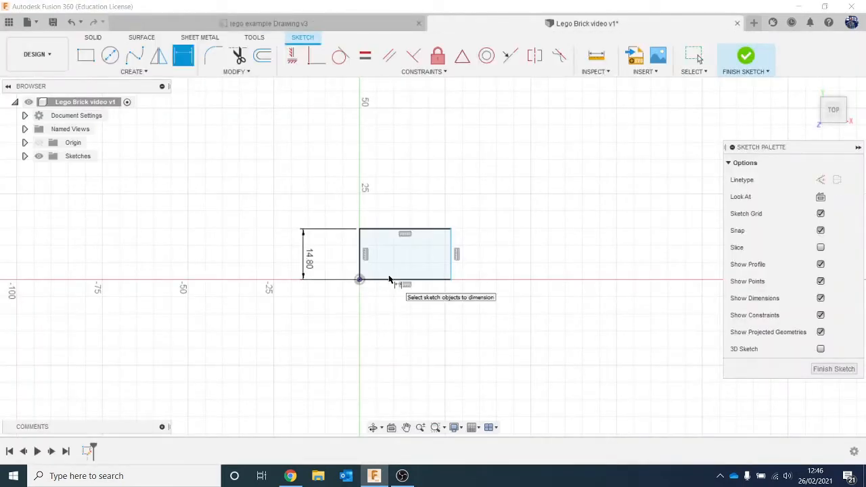
{"action": "left_click", "coordinate": [389, 279]}
{"action": "left_click", "coordinate": [394, 323]}
{"action": "type", "text": "30"}
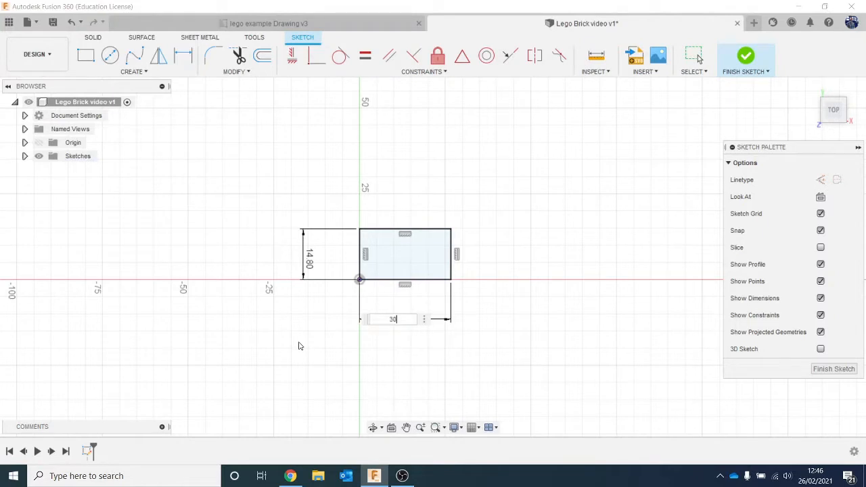
{"action": "type", "text": ".8"}
{"action": "key", "text": "Return"}
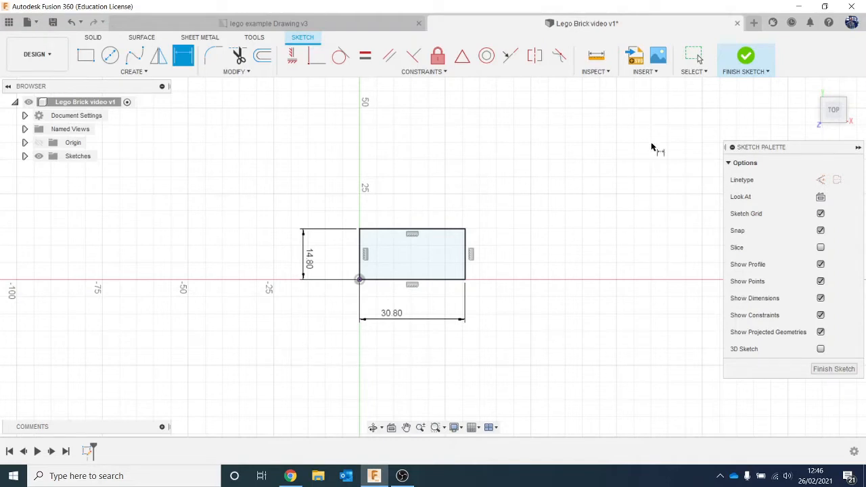
Finish the rectangle sketch, consult the brick's body height in the lego example drawing, and return to the brick design
{"action": "left_click", "coordinate": [745, 54]}
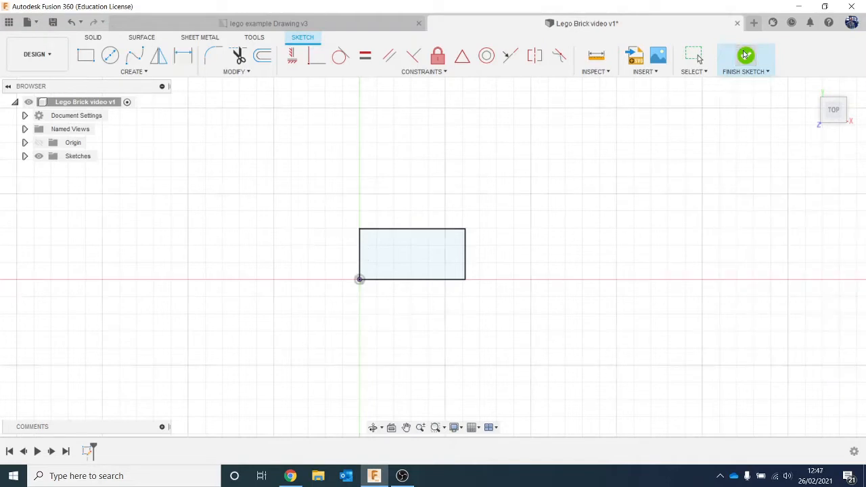
{"action": "mouse_move", "coordinate": [833, 112]}
{"action": "left_mouse_down"}
{"action": "mouse_move", "coordinate": [825, 76]}
{"action": "mouse_move", "coordinate": [826, 85]}
{"action": "left_mouse_up"}
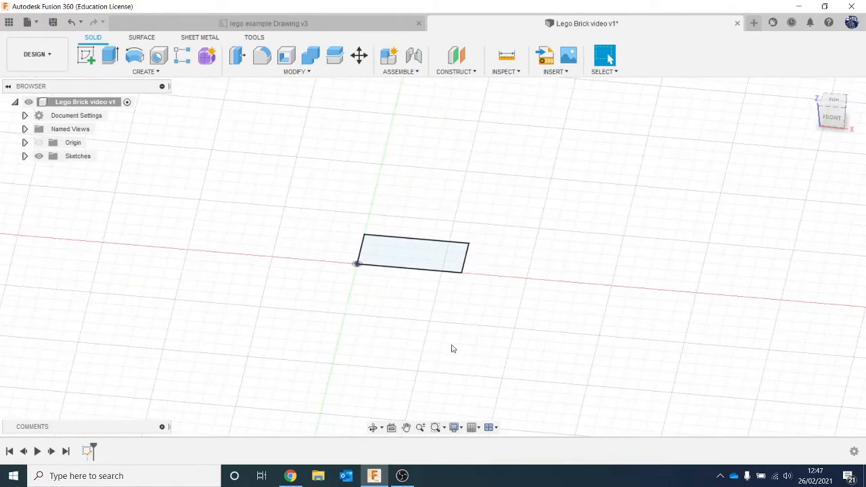
{"action": "left_click", "coordinate": [284, 23]}
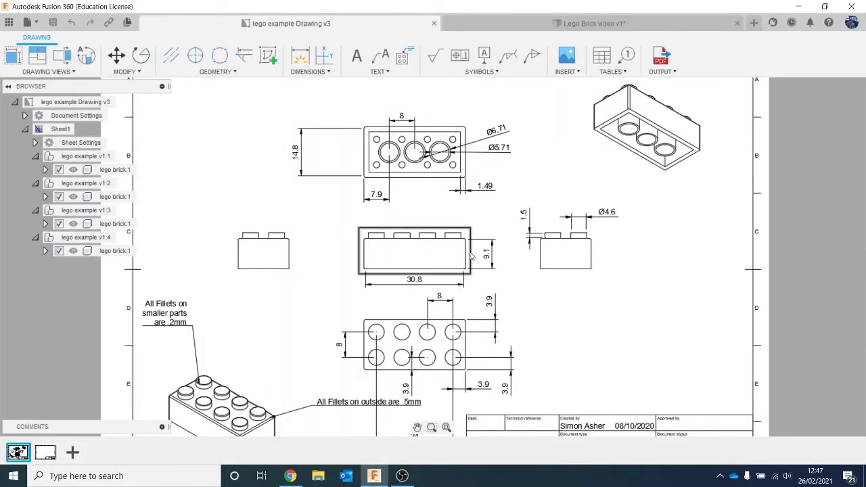
{"action": "left_click", "coordinate": [586, 29]}
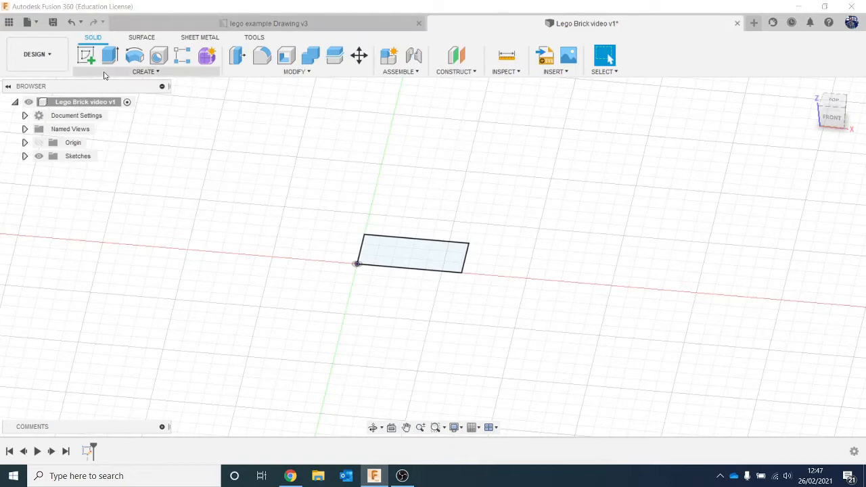
{"action": "left_click", "coordinate": [144, 71]}
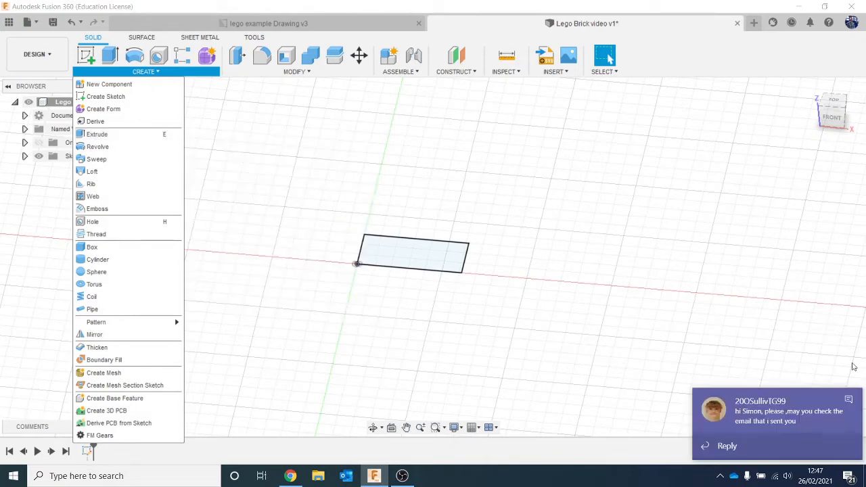
{"action": "left_click", "coordinate": [847, 400]}
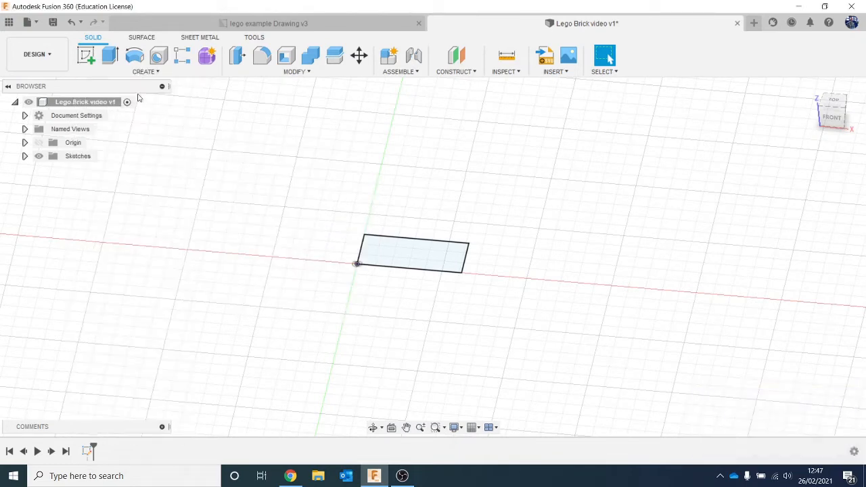
{"action": "left_click", "coordinate": [114, 73]}
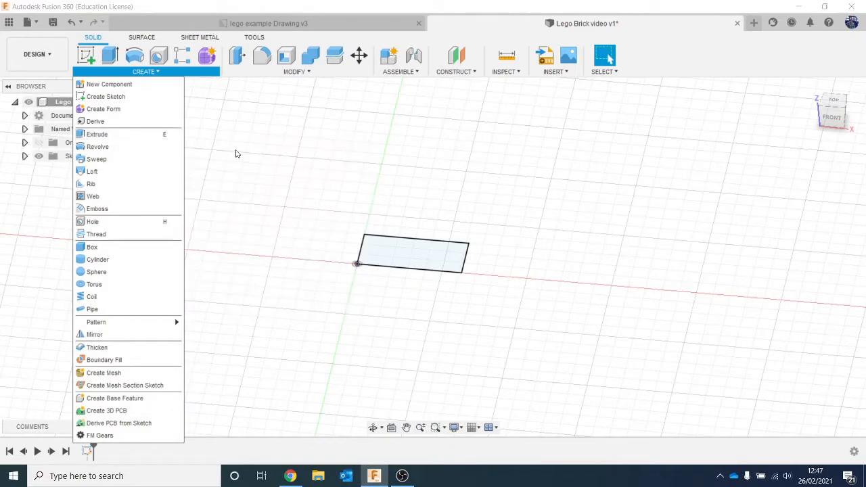
{"action": "left_click", "coordinate": [236, 153]}
Extrude the base rectangle profile upward freehand by about 11.2 mm as a new body
{"action": "key", "text": "e"}
{"action": "left_click", "coordinate": [412, 246]}
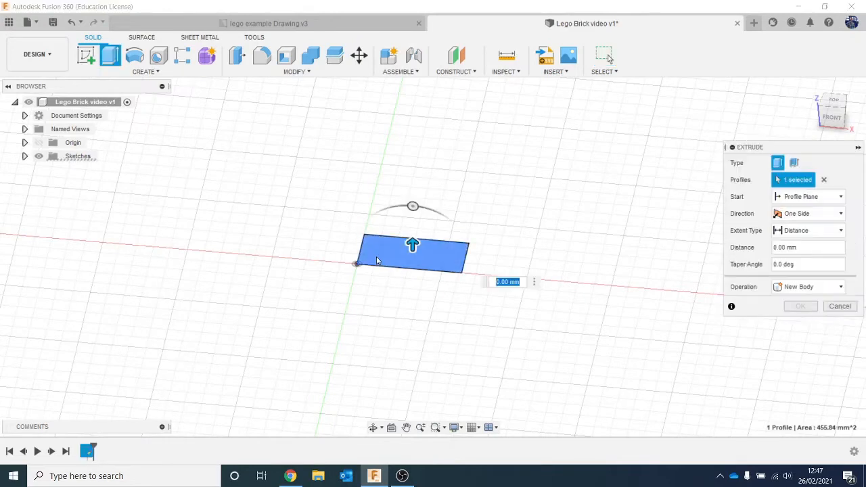
{"action": "left_click_drag", "start_coordinate": [413, 244], "coordinate": [412, 213]}
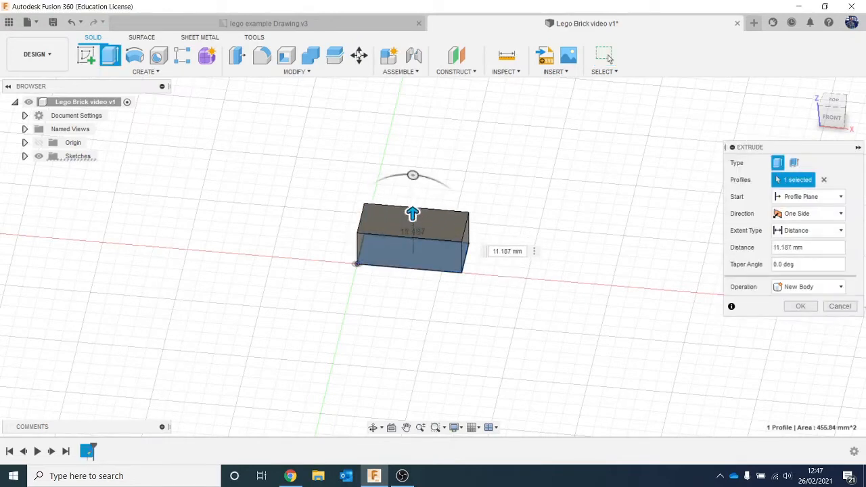
Check the body height in the lego example drawing and edit the brick's extrusion, setting its distance to 9.1 mm
{"action": "left_click", "coordinate": [341, 29]}
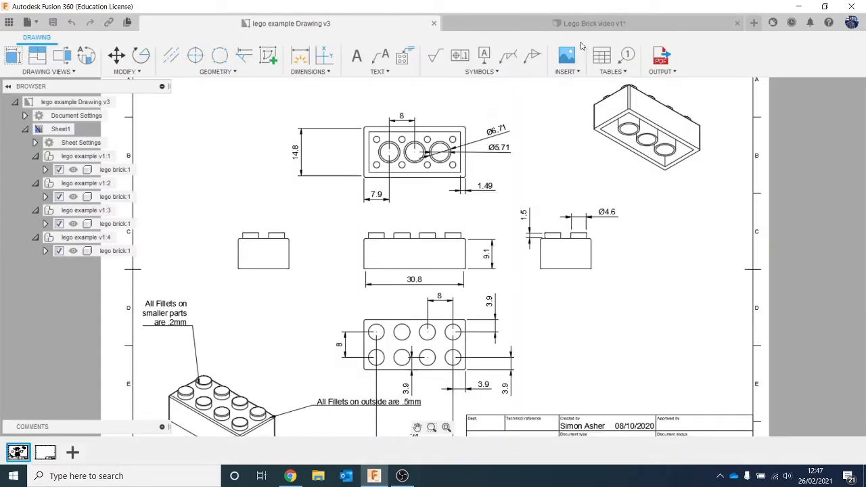
{"action": "left_click", "coordinate": [571, 23]}
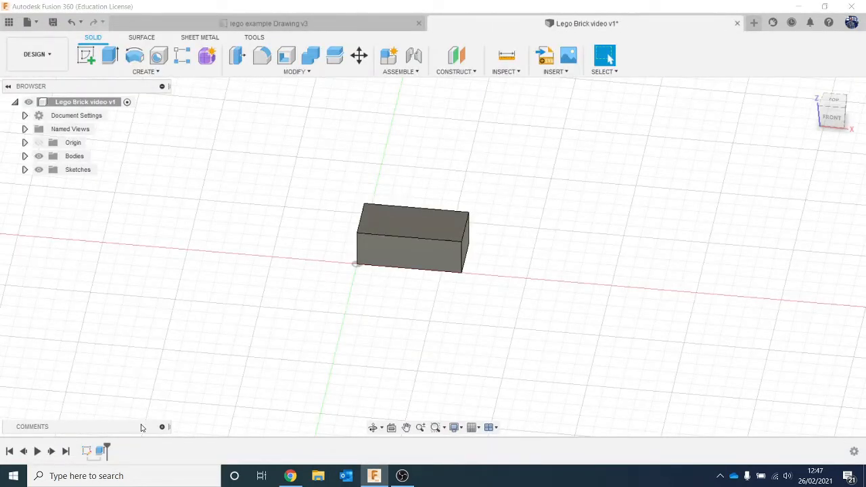
{"action": "left_click", "coordinate": [100, 451]}
{"action": "right_click", "coordinate": [100, 451]}
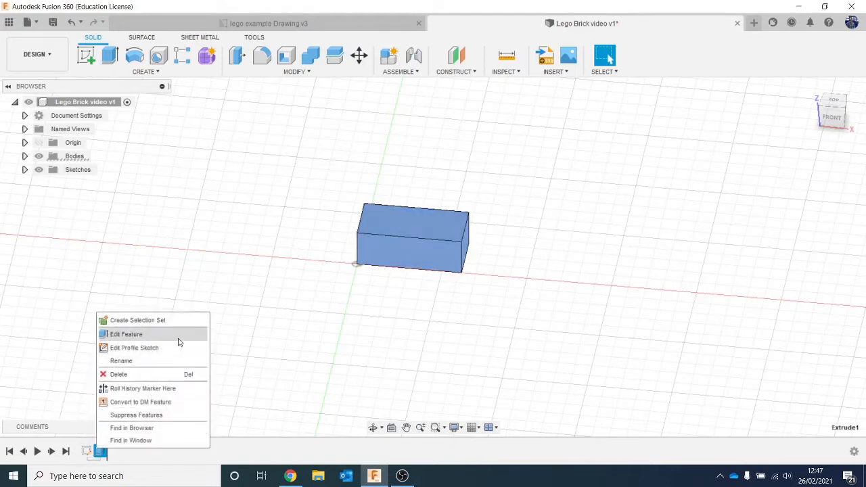
{"action": "left_click", "coordinate": [129, 334]}
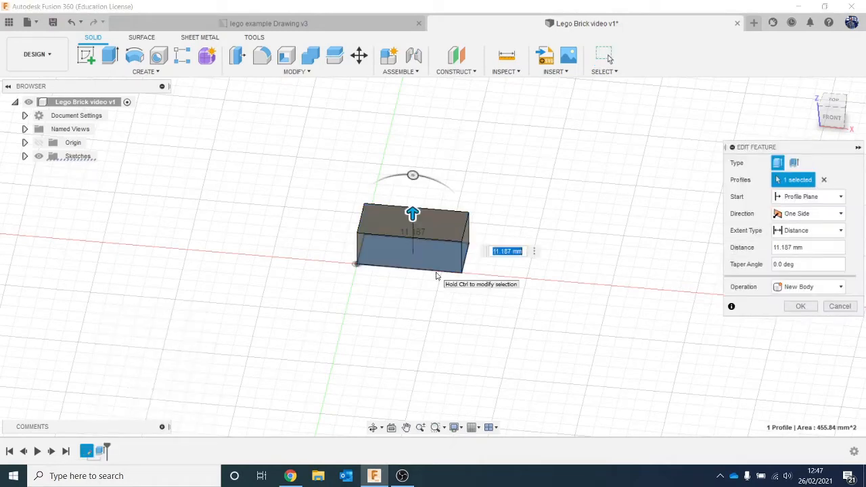
{"action": "type", "text": "9.1"}
{"action": "key", "text": "Return"}
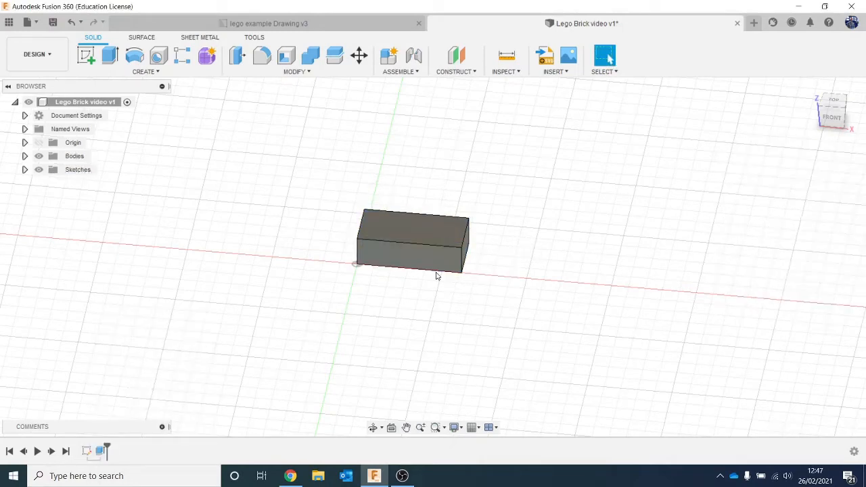
Consult the lego example drawing, return to the brick design and start a sketch on the brick's top face
{"action": "left_click", "coordinate": [321, 22]}
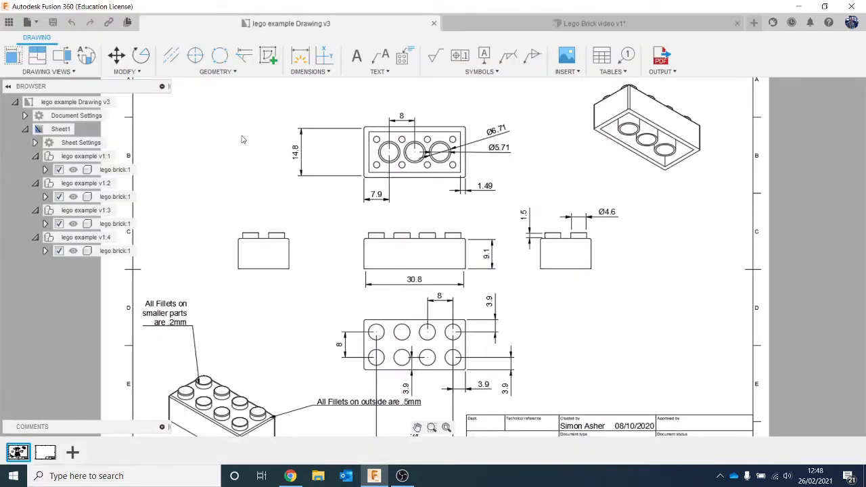
{"action": "left_click", "coordinate": [515, 25]}
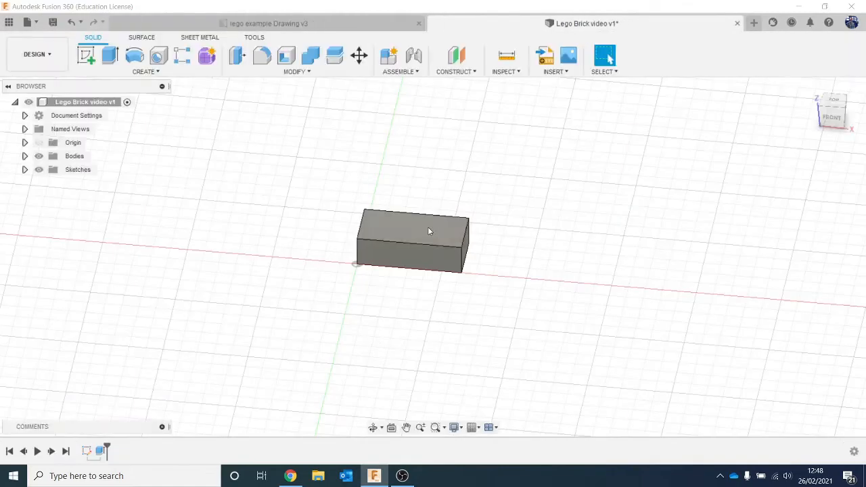
{"action": "scroll", "coordinate": [427, 227], "scroll_direction": "up", "scroll_amount": 5}
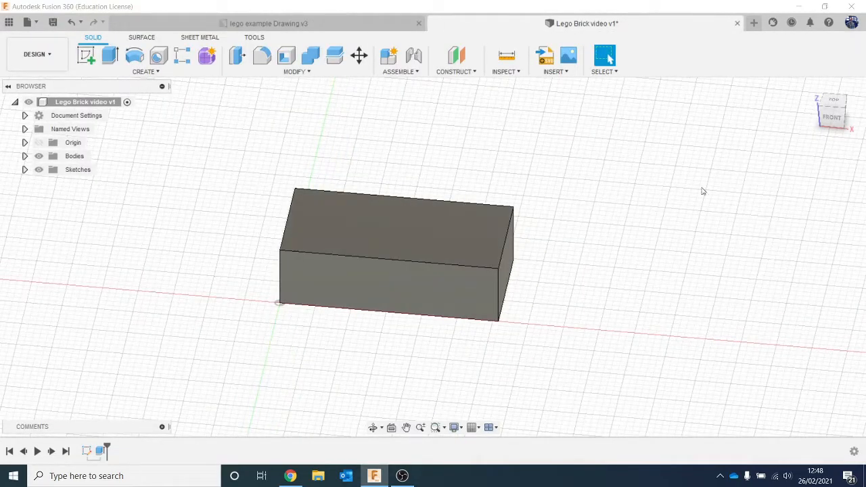
{"action": "left_click", "coordinate": [90, 53]}
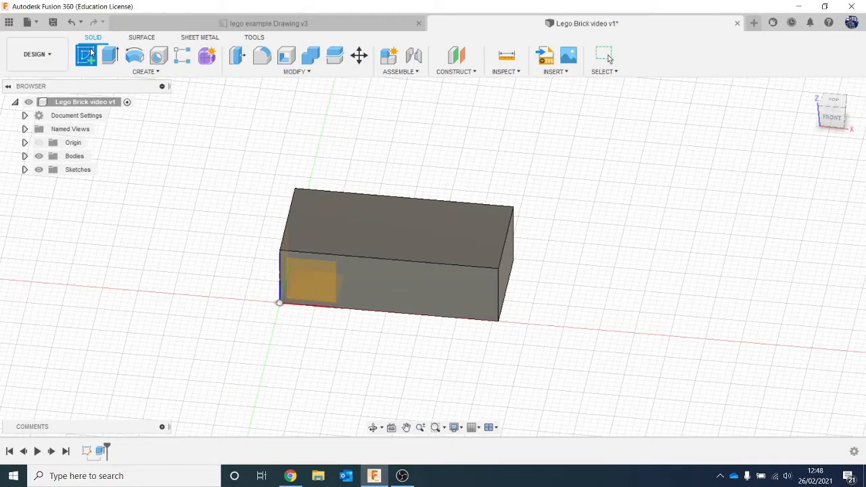
{"action": "left_click", "coordinate": [311, 280]}
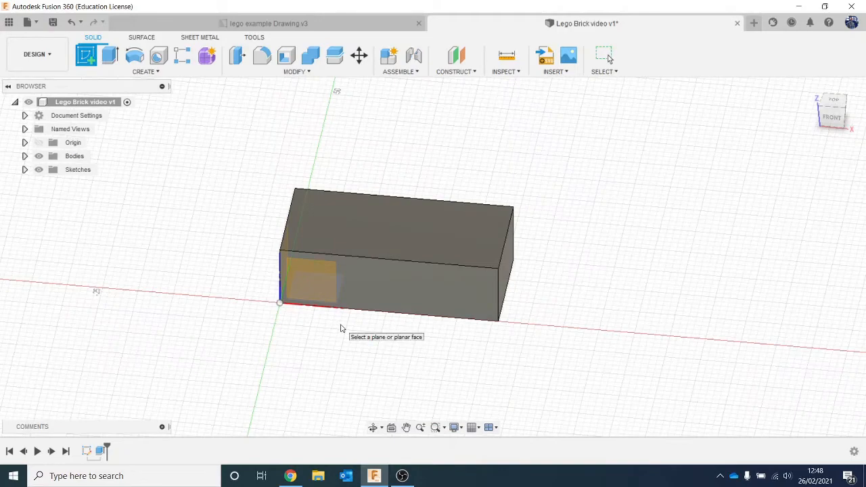
{"action": "left_click", "coordinate": [427, 223]}
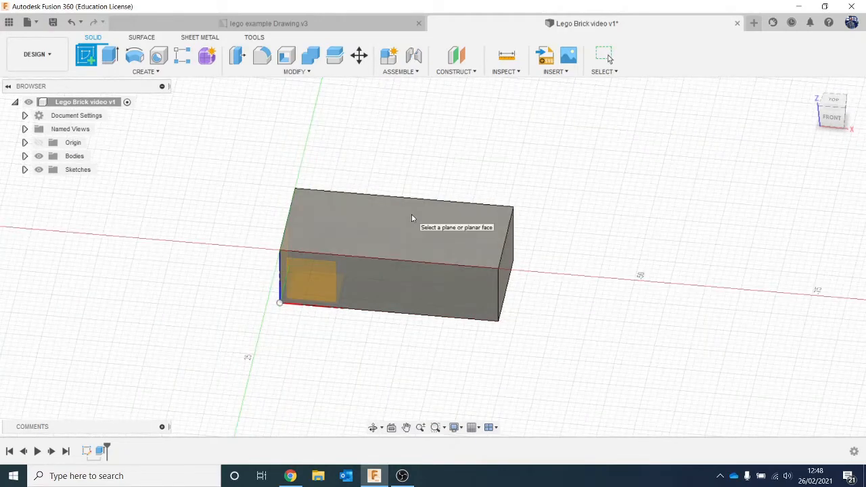
{"action": "left_click", "coordinate": [412, 218]}
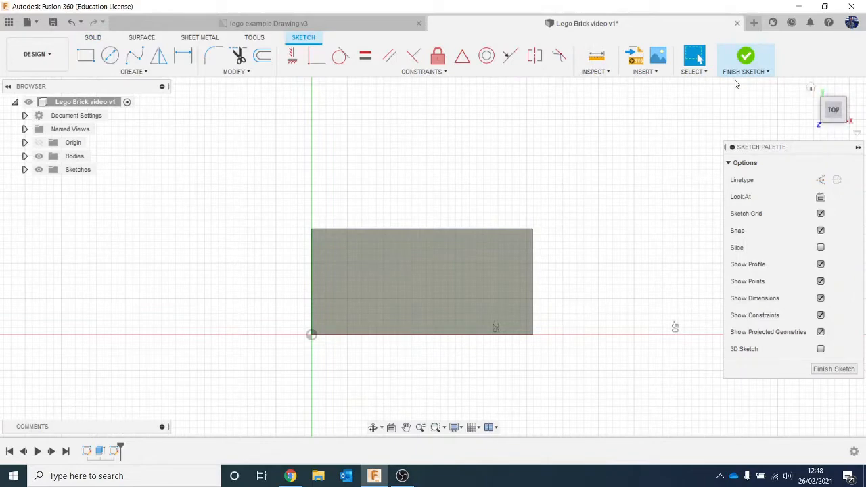
Sketch two freehand center-diameter circles, about 4.5 mm above and about 6.3 mm below, vertically in line near the top face's left end
{"action": "mouse_move", "coordinate": [621, 317]}
{"action": "middle_mouse_down"}
{"action": "mouse_move", "coordinate": [580, 274]}
{"action": "mouse_move", "coordinate": [593, 270]}
{"action": "mouse_move", "coordinate": [585, 270]}
{"action": "middle_mouse_up"}
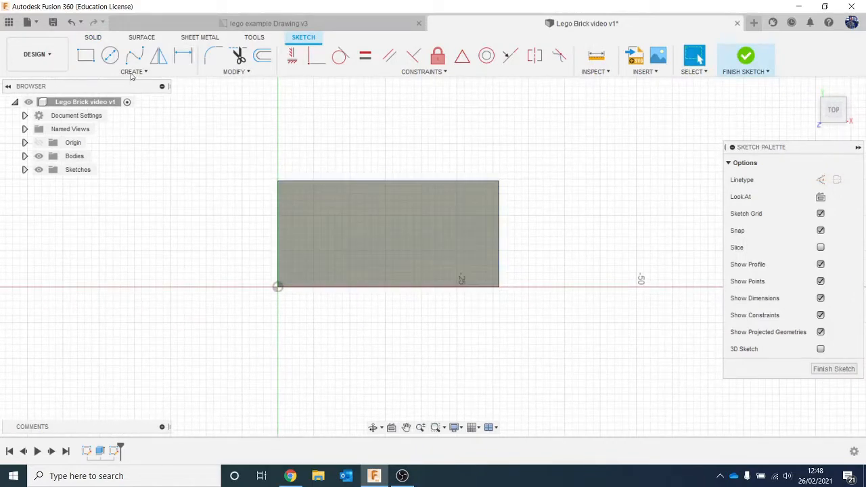
{"action": "left_click", "coordinate": [110, 55]}
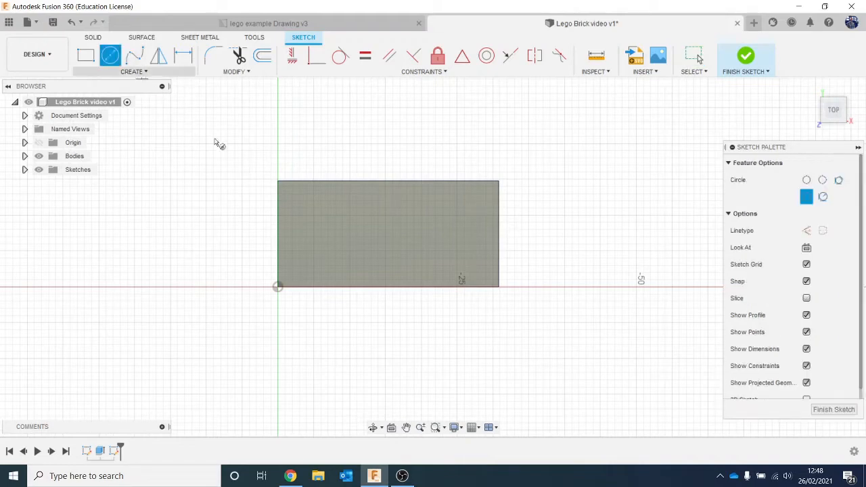
{"action": "left_click", "coordinate": [321, 209]}
{"action": "left_click", "coordinate": [329, 223]}
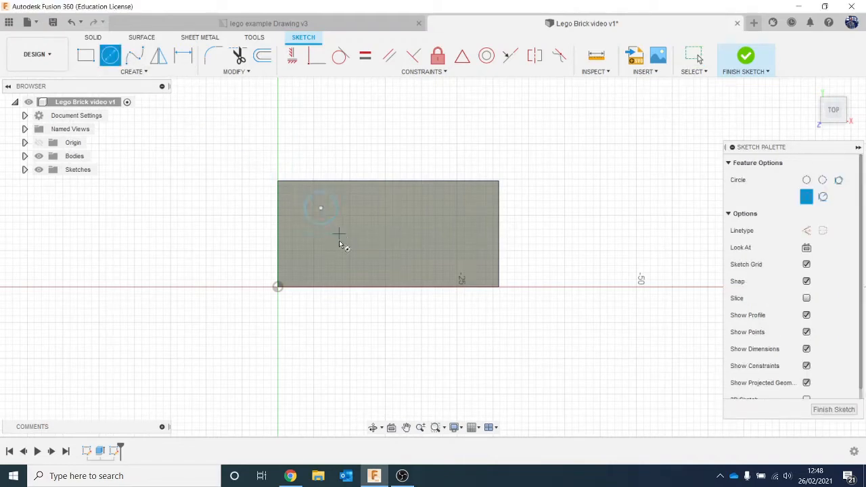
{"action": "left_click", "coordinate": [321, 257]}
{"action": "left_click", "coordinate": [341, 268]}
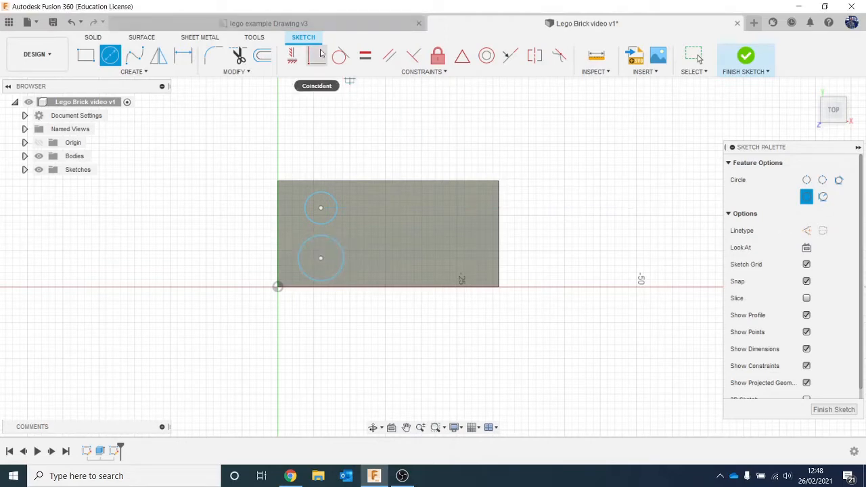
{"action": "key", "text": "Escape"}
Check the stud diameter in the lego example drawing and dimension the upper circle's diameter to 4.6 mm
{"action": "left_click", "coordinate": [266, 23]}
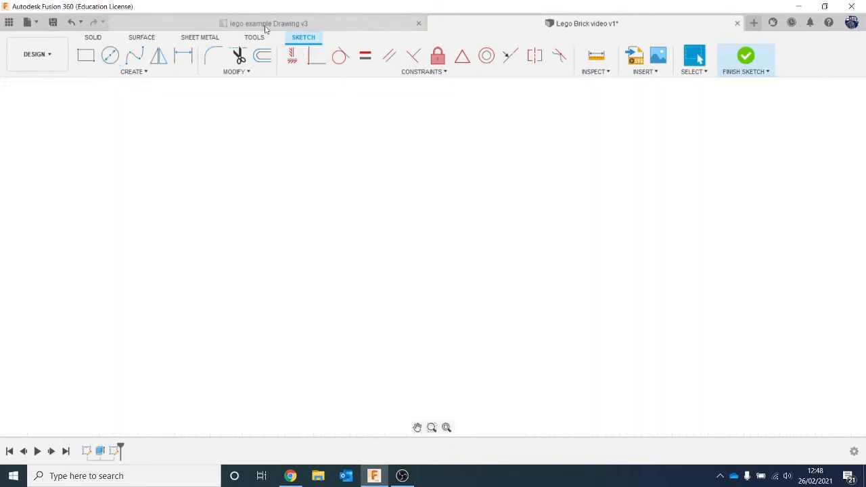
{"action": "scroll", "coordinate": [400, 398], "scroll_direction": "up", "scroll_amount": 1}
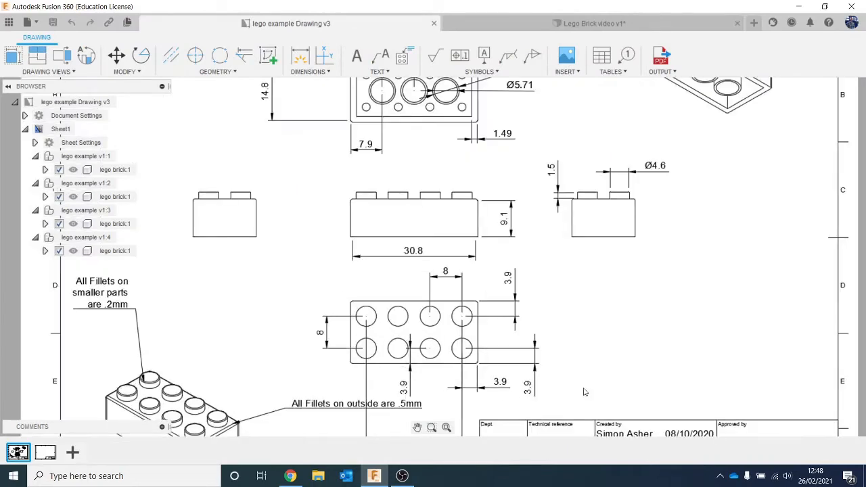
{"action": "middle_click_drag", "start_coordinate": [635, 382], "coordinate": [615, 340]}
{"action": "scroll", "coordinate": [604, 286], "scroll_direction": "down", "scroll_amount": 2}
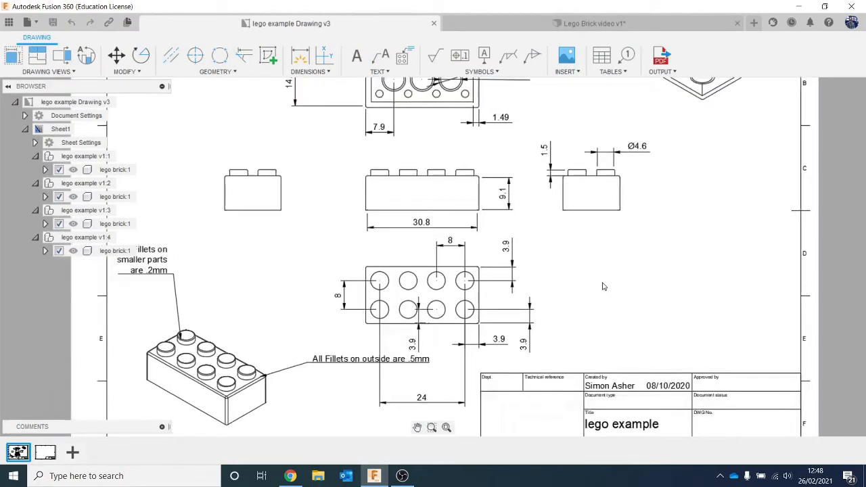
{"action": "scroll", "coordinate": [645, 173], "scroll_direction": "up", "scroll_amount": 1}
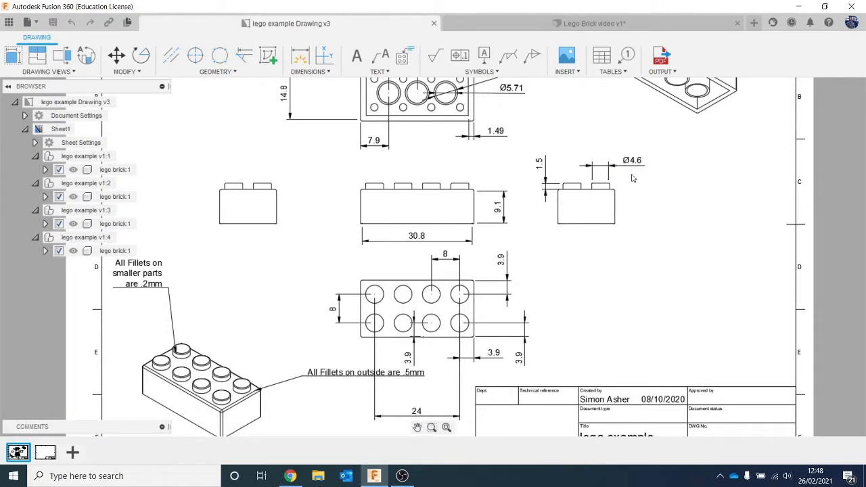
{"action": "left_click", "coordinate": [538, 21]}
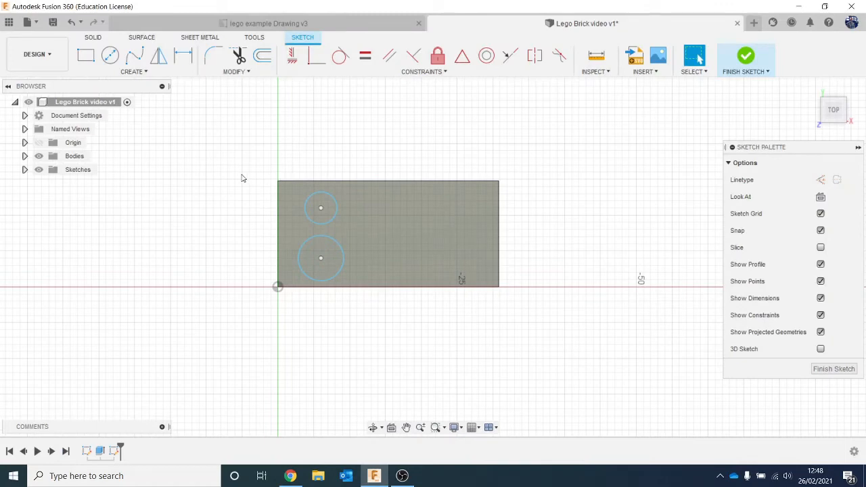
{"action": "key", "text": "d"}
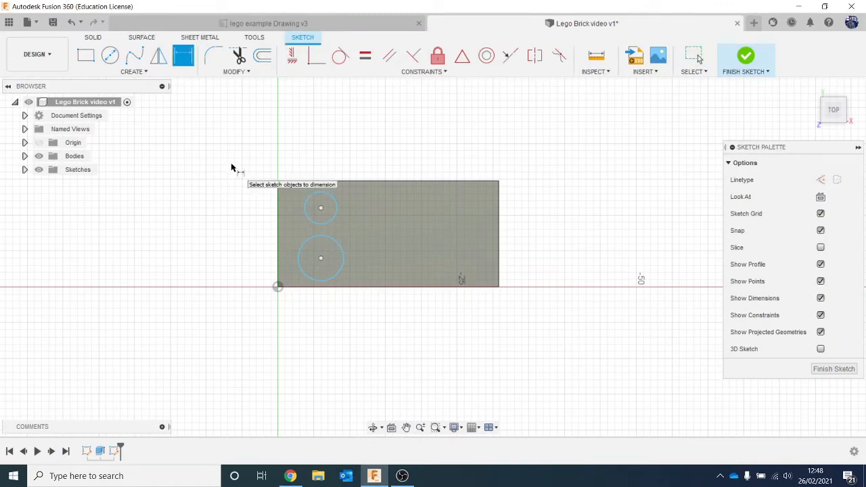
{"action": "left_click", "coordinate": [311, 196]}
{"action": "left_click", "coordinate": [319, 150]}
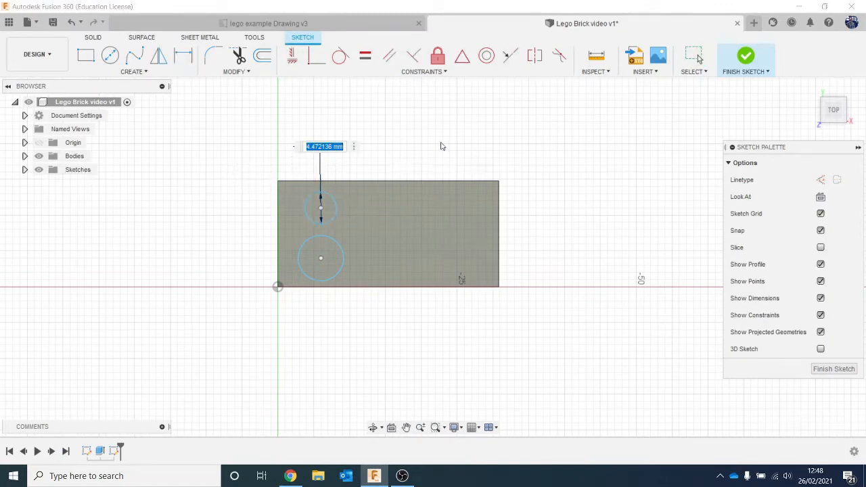
{"action": "type", "text": "4.6"}
{"action": "key", "text": "Return"}
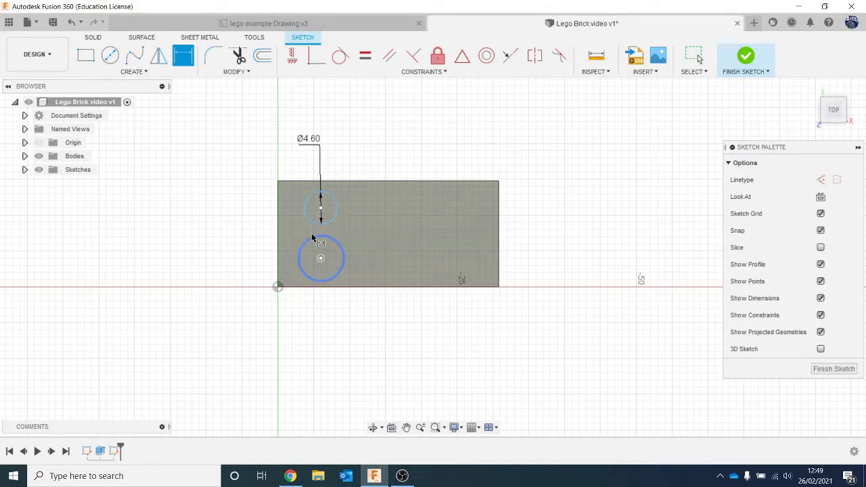
{"action": "key", "text": "Escape"}
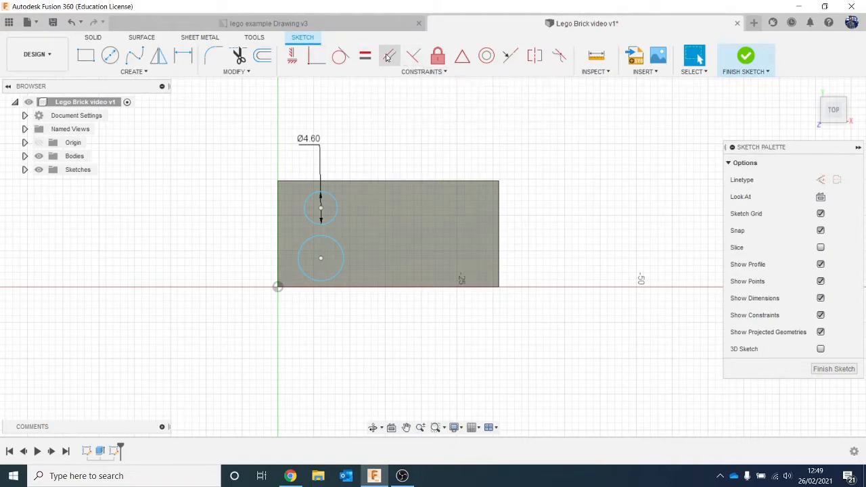
Apply an Equal constraint between the lower circle and the dimensioned upper circle
{"action": "left_click", "coordinate": [365, 56]}
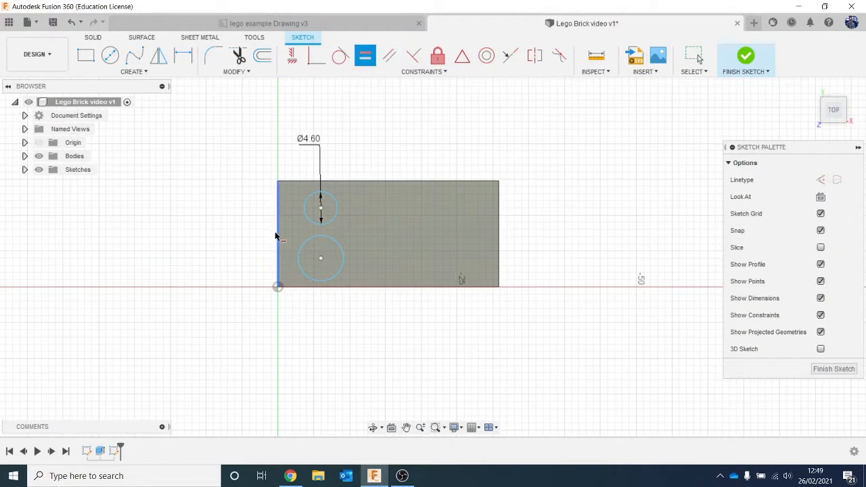
{"action": "left_click", "coordinate": [322, 236]}
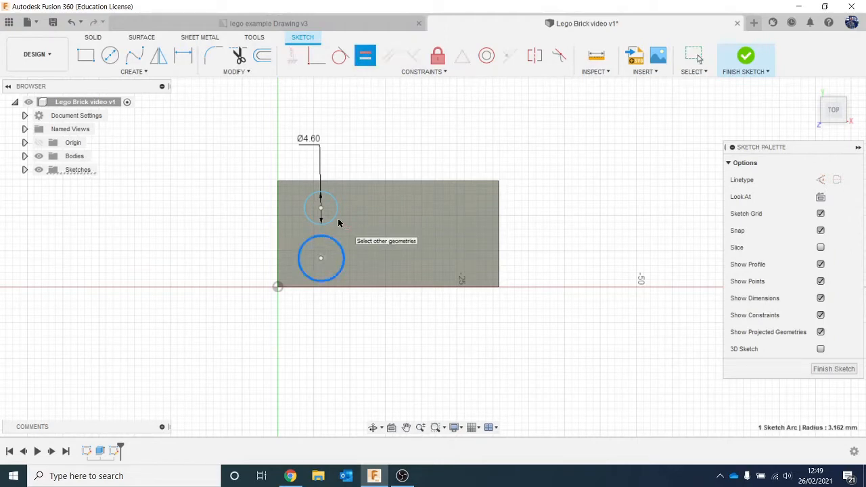
{"action": "left_click", "coordinate": [332, 219]}
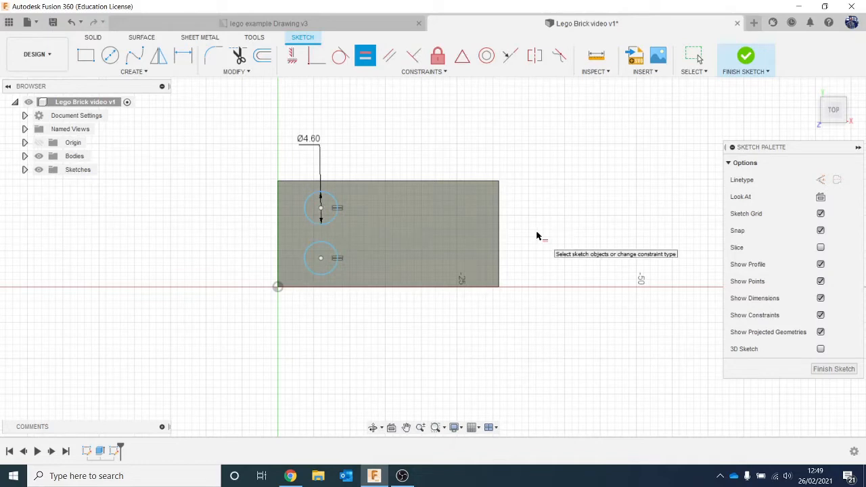
{"action": "key", "text": "Escape"}
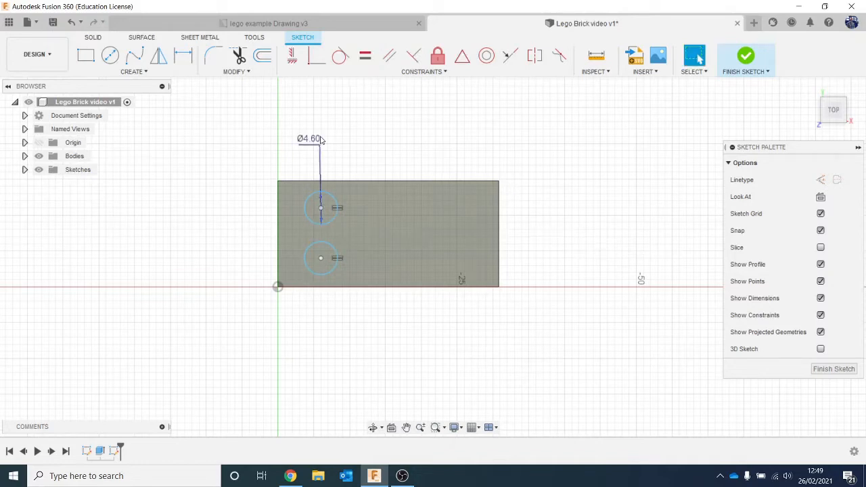
Test the Equal constraint by setting the upper circle's diameter to 9 mm and restoring it to 4.6 mm
{"action": "double_click", "coordinate": [322, 140]}
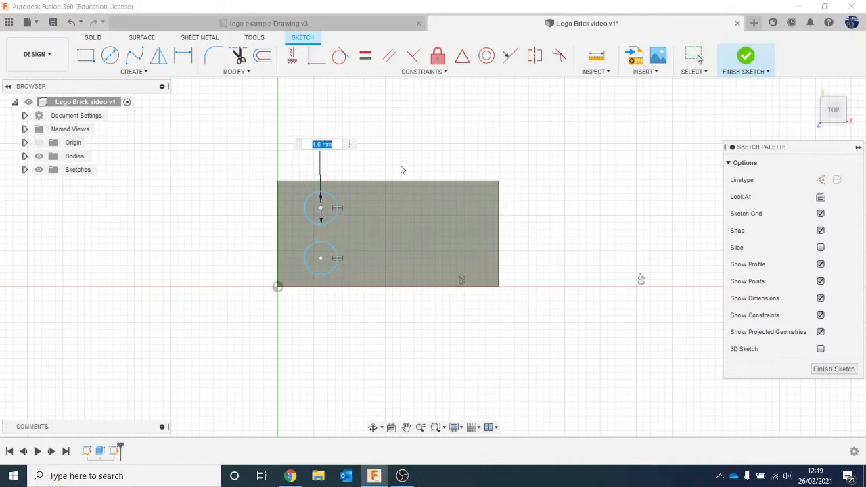
{"action": "type", "text": "9"}
{"action": "key", "text": "Return"}
{"action": "scroll", "coordinate": [400, 169], "scroll_direction": "down", "scroll_amount": 1}
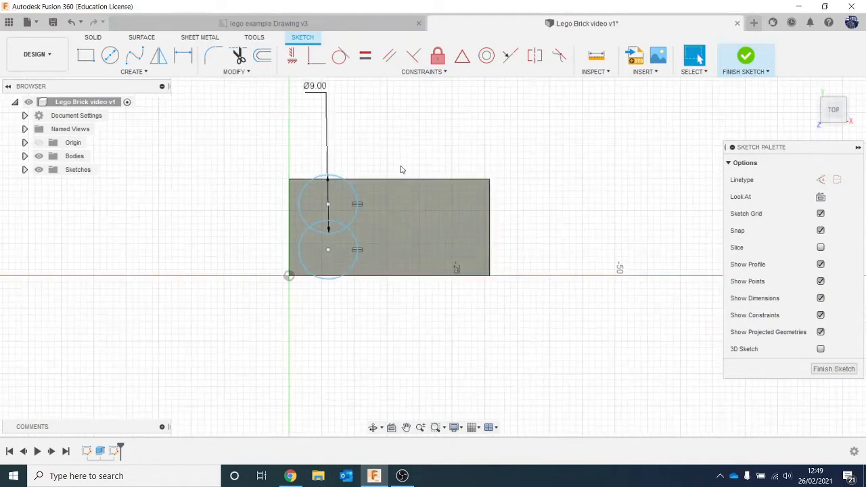
{"action": "double_click", "coordinate": [312, 91]}
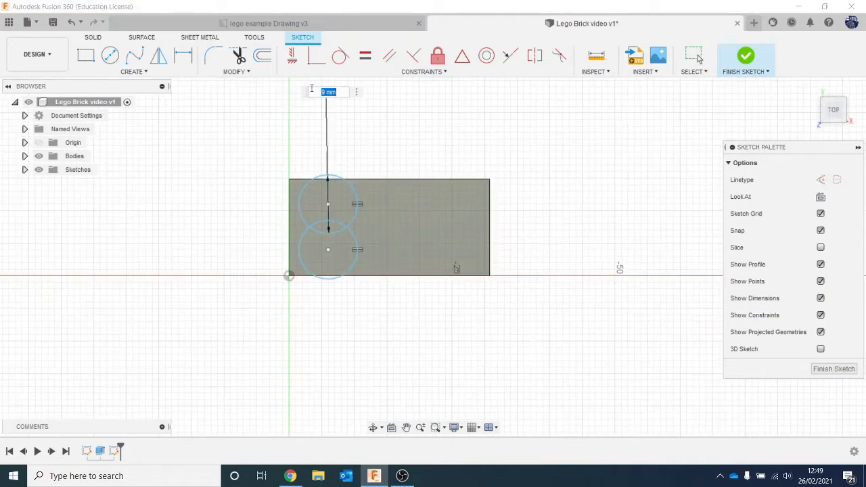
{"action": "type", "text": "4.6"}
{"action": "key", "text": "Return"}
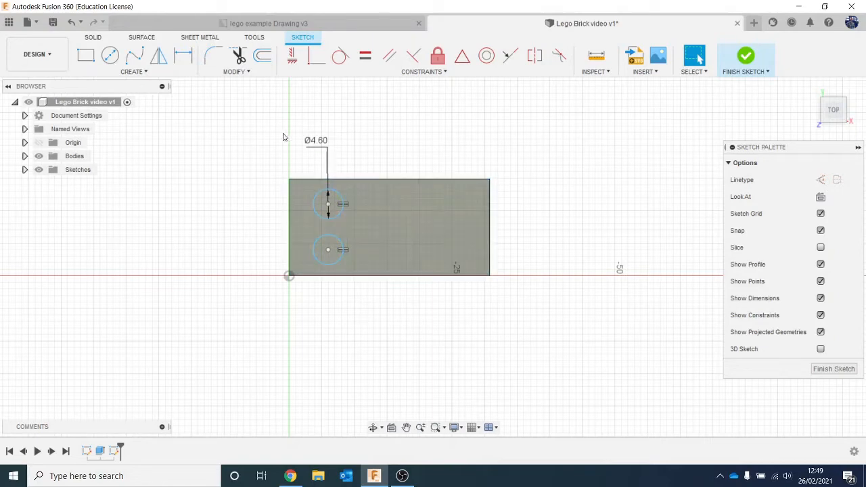
Move the lower circle out of vertical alignment so its centre is about 9.5 mm from the brick's left edge
{"action": "scroll", "coordinate": [361, 217], "scroll_direction": "up", "scroll_amount": 1}
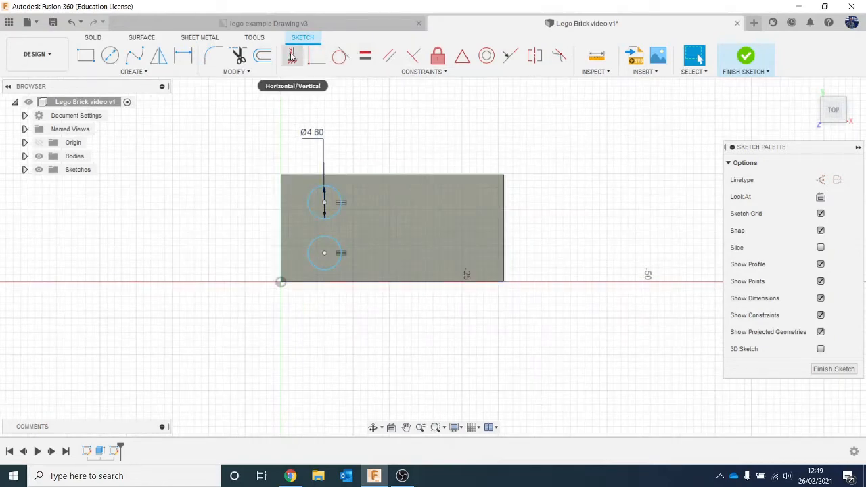
{"action": "left_click", "coordinate": [293, 56]}
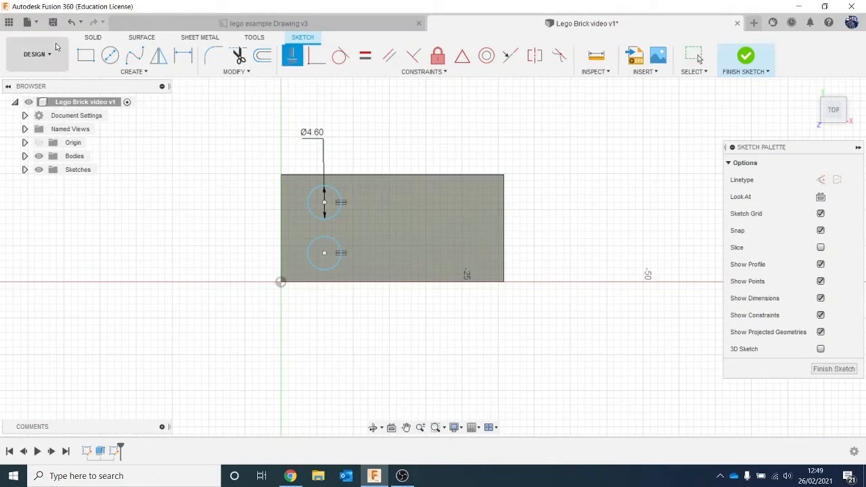
{"action": "key", "text": "Escape"}
{"action": "left_click", "coordinate": [322, 250]}
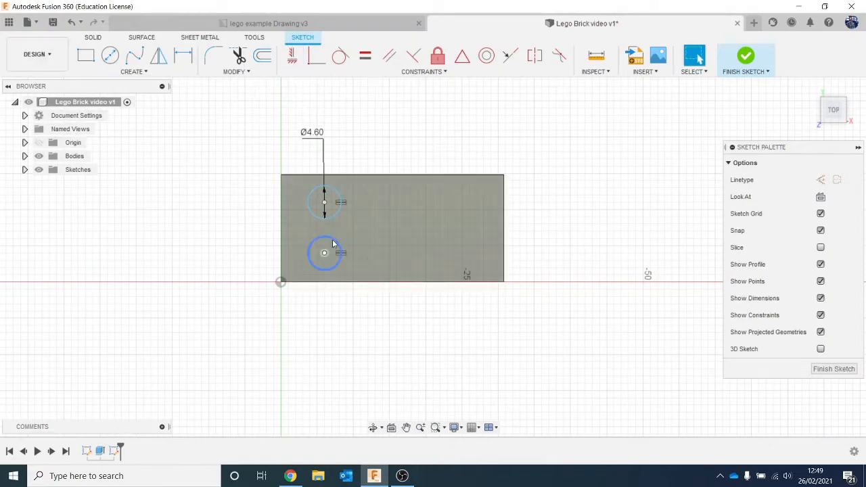
{"action": "mouse_move", "coordinate": [333, 241]}
{"action": "left_mouse_down"}
{"action": "mouse_move", "coordinate": [362, 242]}
{"action": "mouse_move", "coordinate": [351, 250]}
{"action": "mouse_move", "coordinate": [366, 252]}
{"action": "left_mouse_up"}
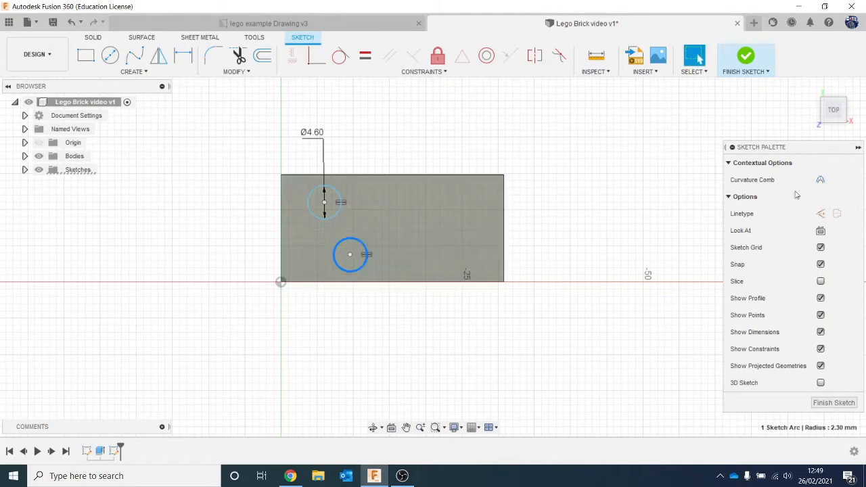
{"action": "left_click", "coordinate": [437, 109]}
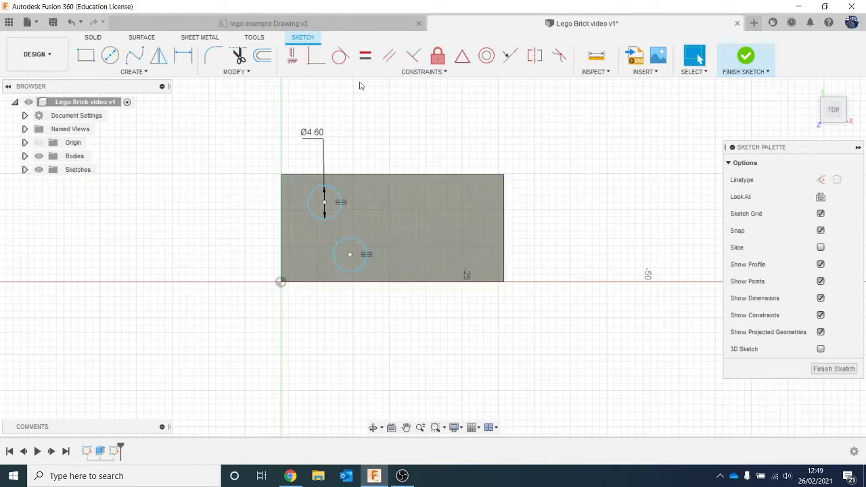
Apply a Horizontal/Vertical constraint between the centres of the lower and upper circles
{"action": "left_click", "coordinate": [292, 56]}
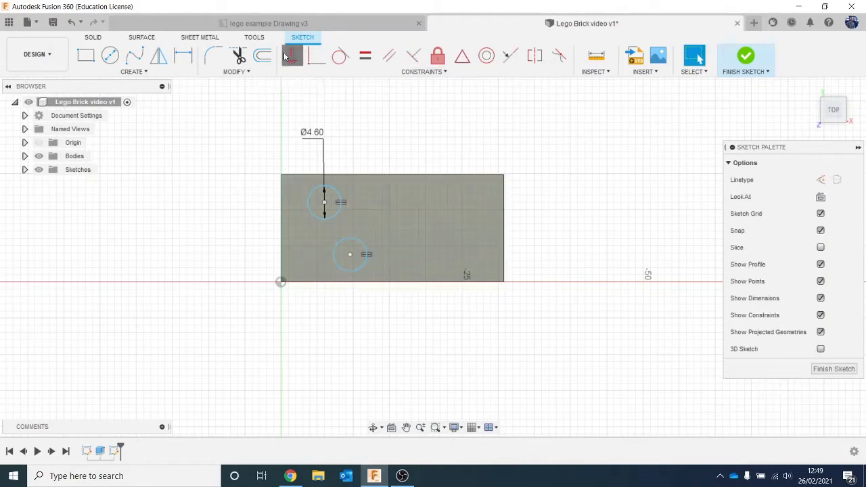
{"action": "left_click", "coordinate": [349, 255]}
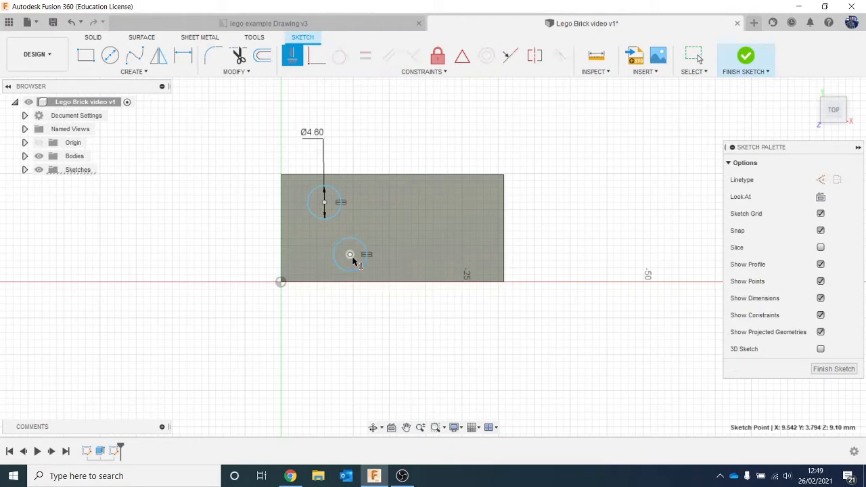
{"action": "left_click", "coordinate": [324, 201]}
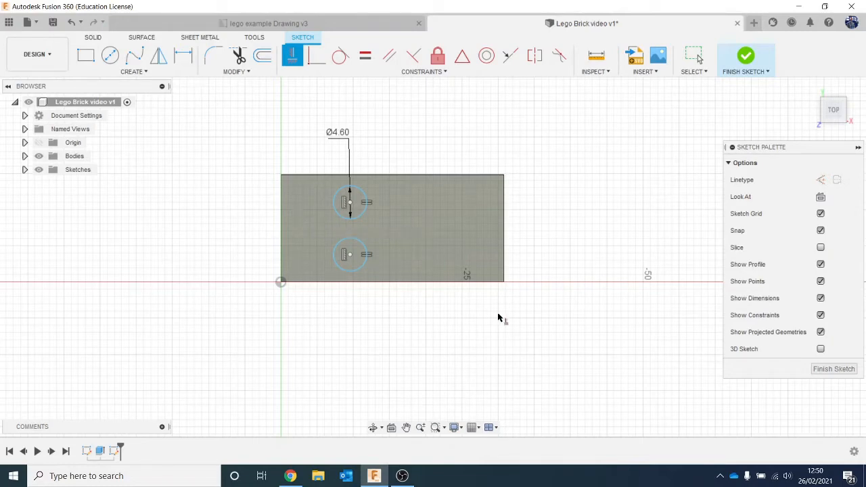
Check the stud offsets in the lego example drawing and dimension the upper circle's centre 3.9 mm from the brick's left edge
{"action": "left_click", "coordinate": [215, 25]}
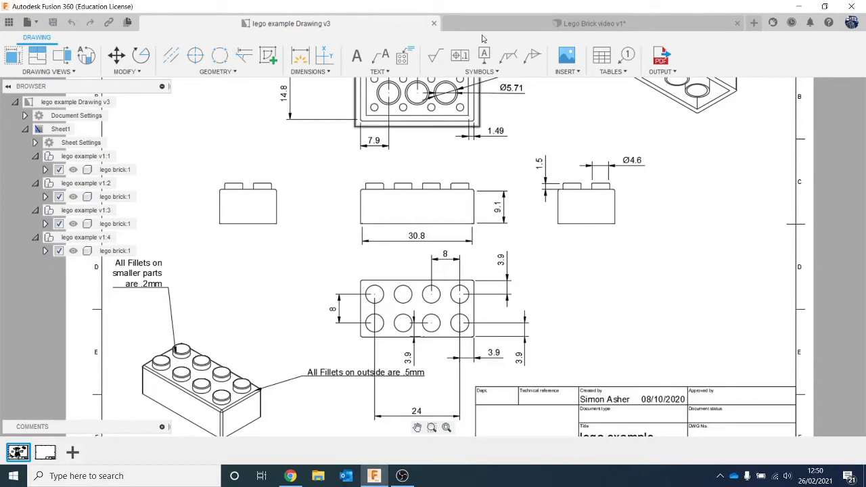
{"action": "left_click", "coordinate": [502, 26]}
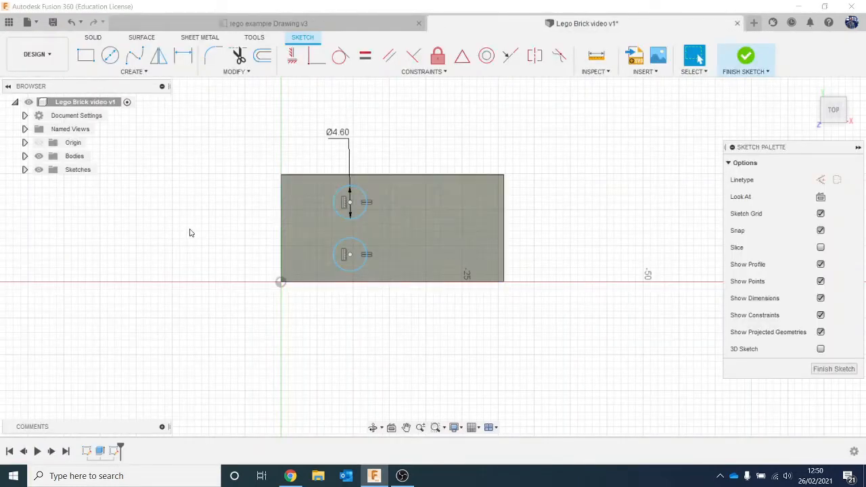
{"action": "key", "text": "d"}
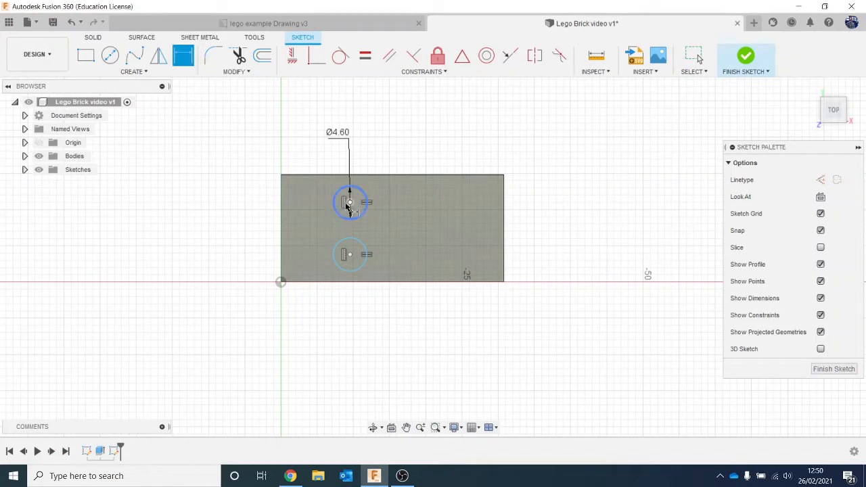
{"action": "left_click", "coordinate": [347, 206]}
{"action": "left_click", "coordinate": [282, 199]}
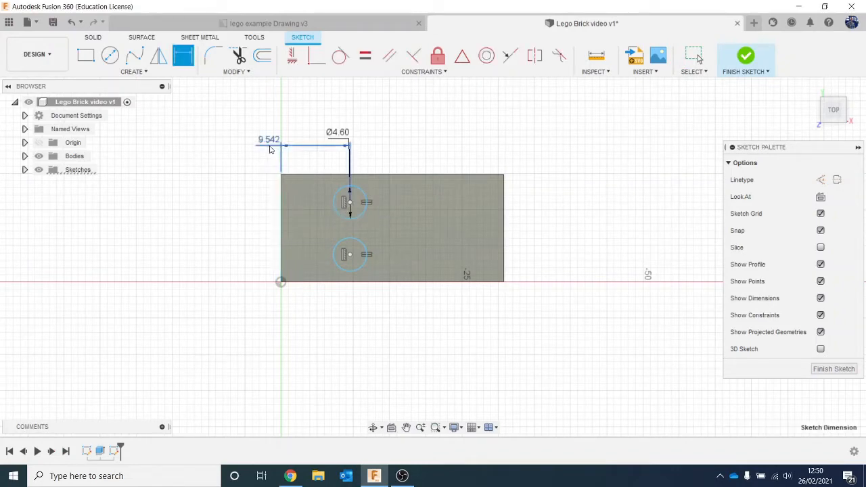
{"action": "left_click", "coordinate": [269, 147]}
{"action": "type", "text": "3.9"}
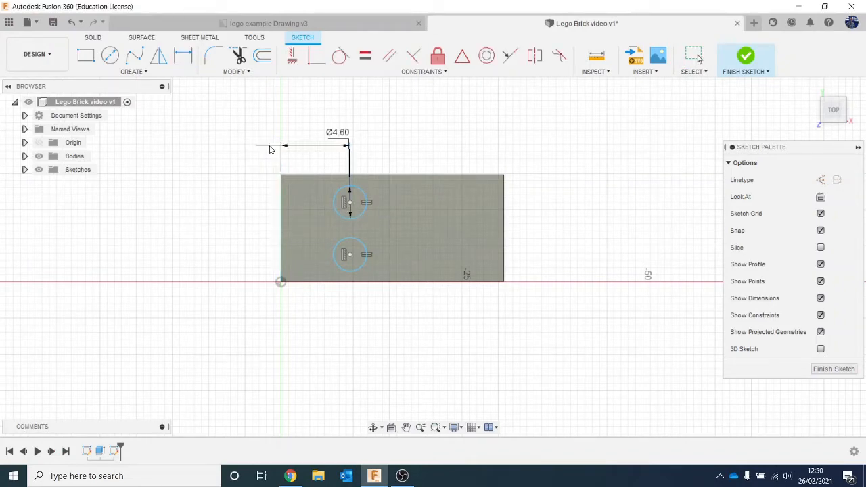
{"action": "key", "text": "Return"}
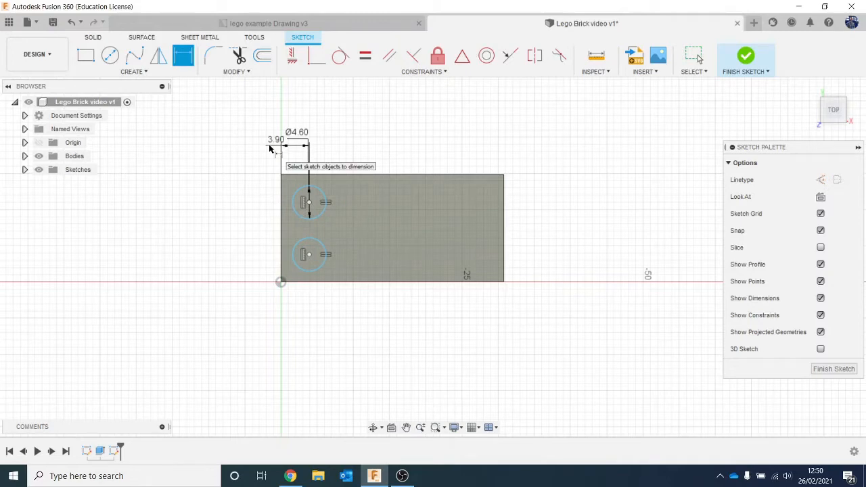
Dimension the upper circle's centre 3.9 mm from the brick face's upper edge
{"action": "left_click", "coordinate": [318, 187]}
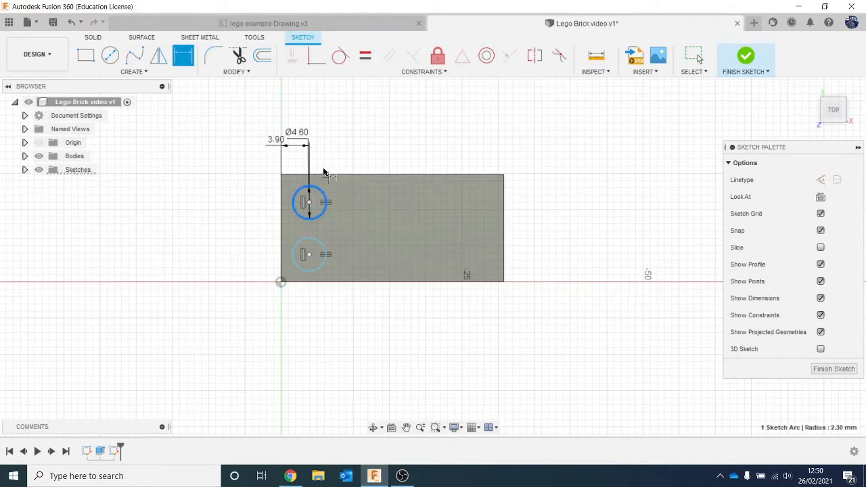
{"action": "left_click", "coordinate": [325, 175]}
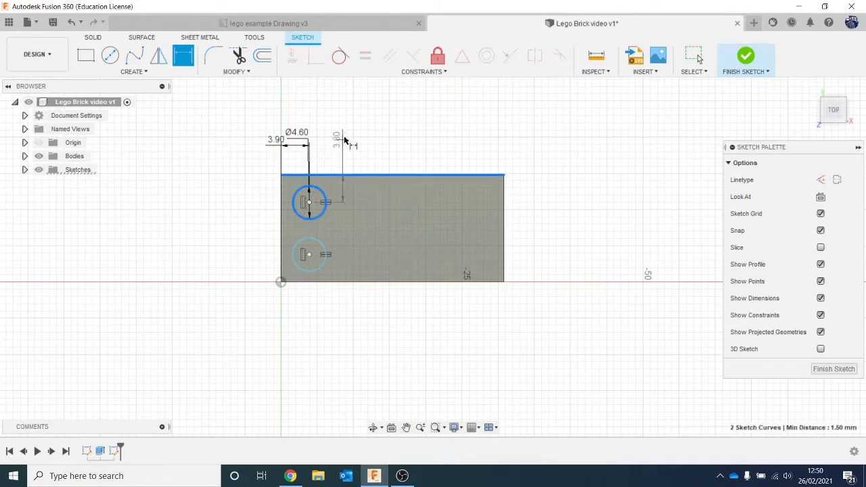
{"action": "left_click", "coordinate": [328, 130]}
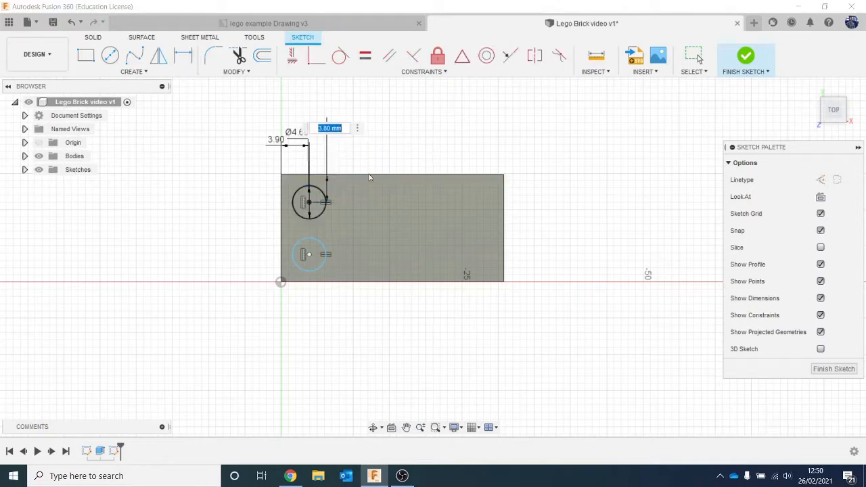
{"action": "type", "text": "3.9"}
{"action": "key", "text": "Return"}
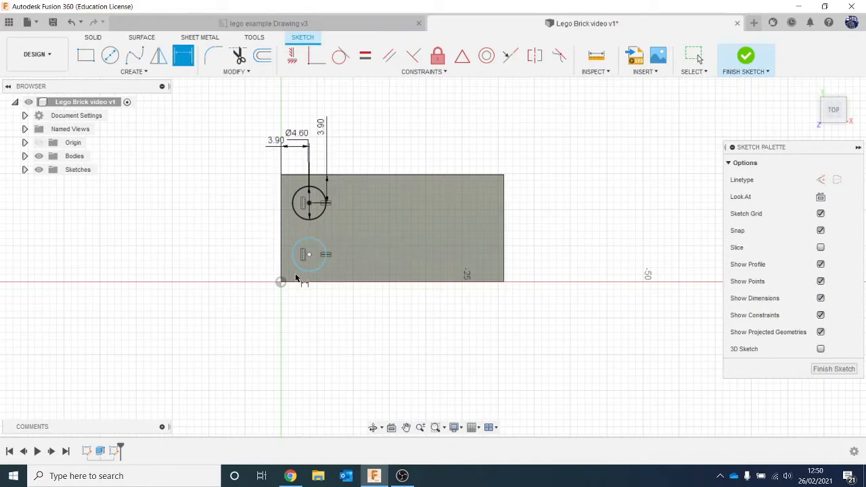
Dimension the lower circle from the face's lower edge, linking it to the horizontal 3.9 mm dimension, and finish the sketch
{"action": "left_click", "coordinate": [309, 271]}
{"action": "left_click", "coordinate": [308, 282]}
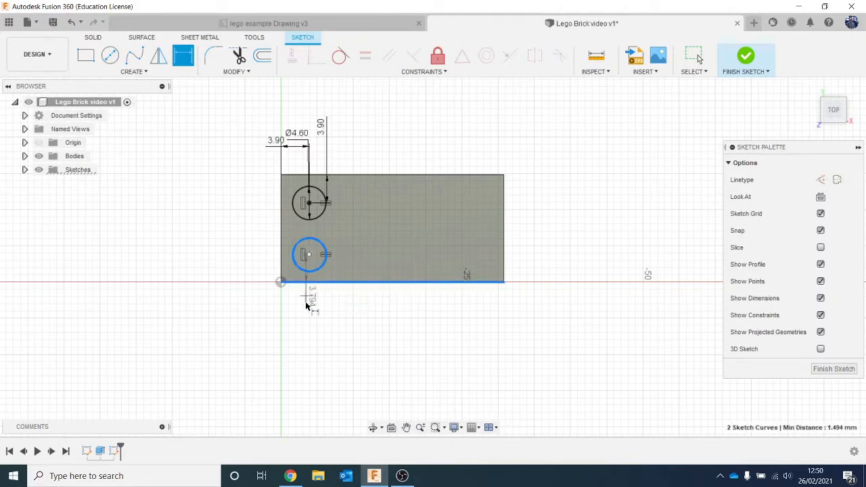
{"action": "left_click", "coordinate": [306, 322]}
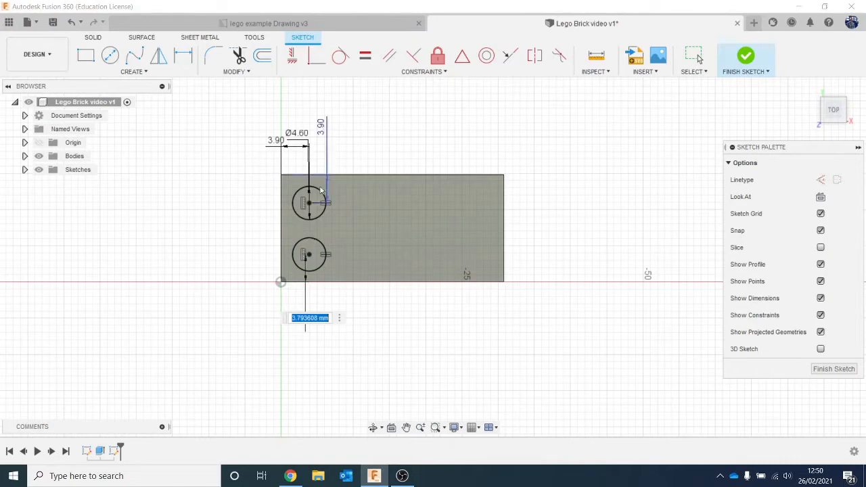
{"action": "left_click", "coordinate": [281, 144]}
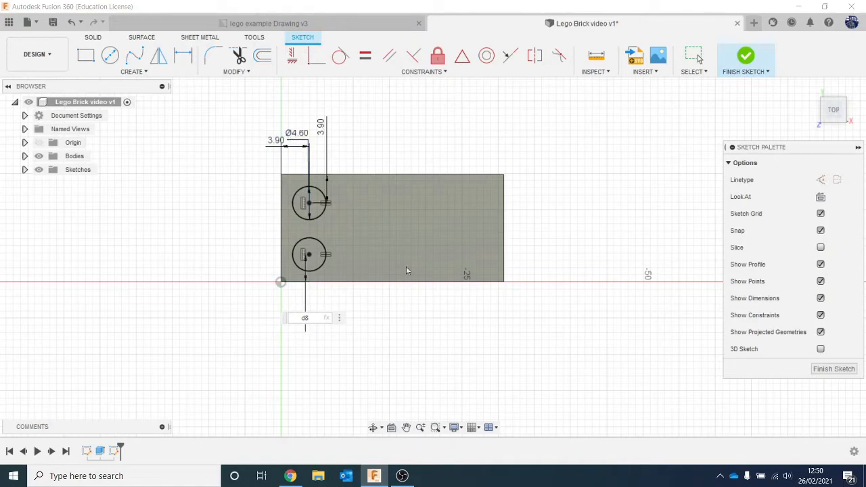
{"action": "key", "text": "Return"}
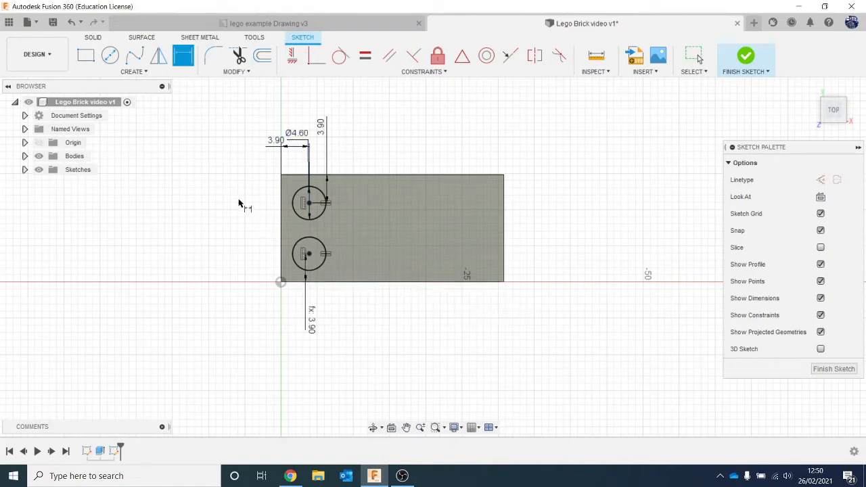
{"action": "left_click", "coordinate": [744, 55]}
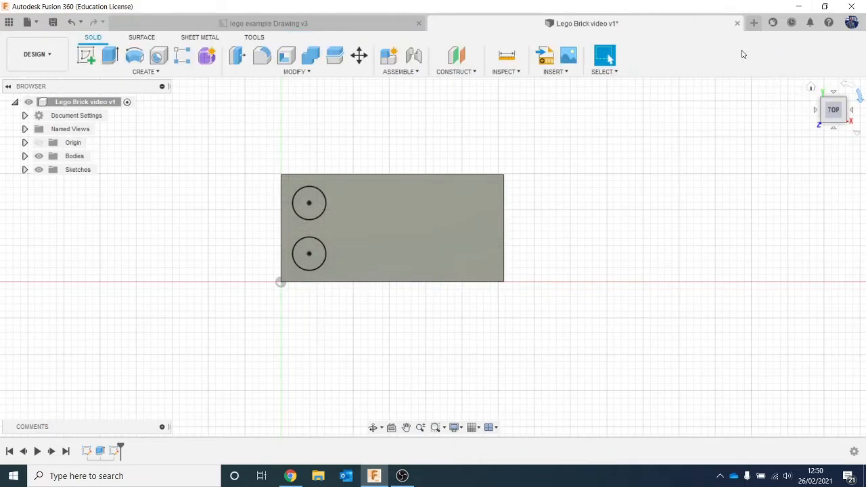
Extrude both stud circles 3.9 mm as a Join, checking the stud height in the lego example drawing
{"action": "mouse_move", "coordinate": [833, 121]}
{"action": "left_mouse_down"}
{"action": "mouse_move", "coordinate": [840, 95]}
{"action": "mouse_move", "coordinate": [810, 87]}
{"action": "mouse_move", "coordinate": [810, 74]}
{"action": "mouse_move", "coordinate": [829, 89]}
{"action": "mouse_move", "coordinate": [810, 76]}
{"action": "left_mouse_up"}
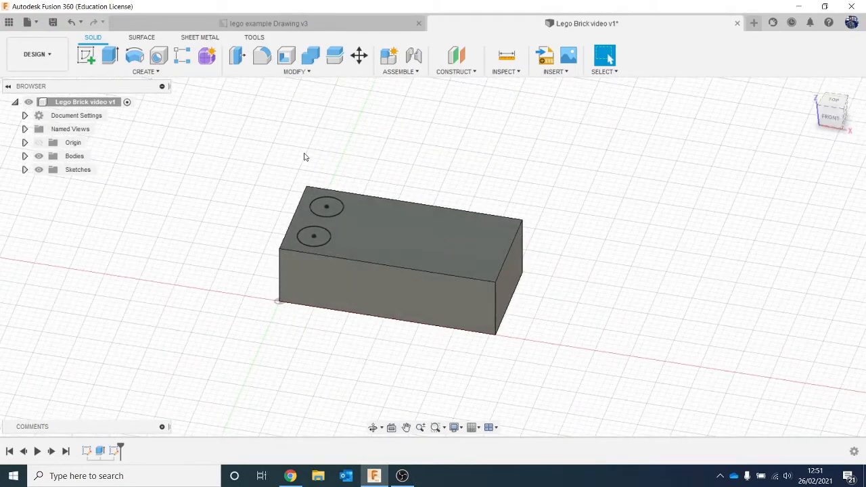
{"action": "left_click", "coordinate": [270, 23]}
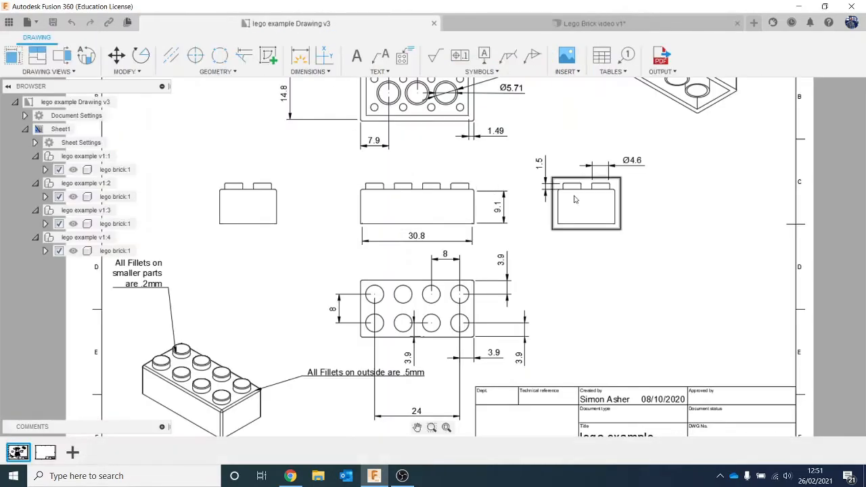
{"action": "left_click", "coordinate": [604, 24]}
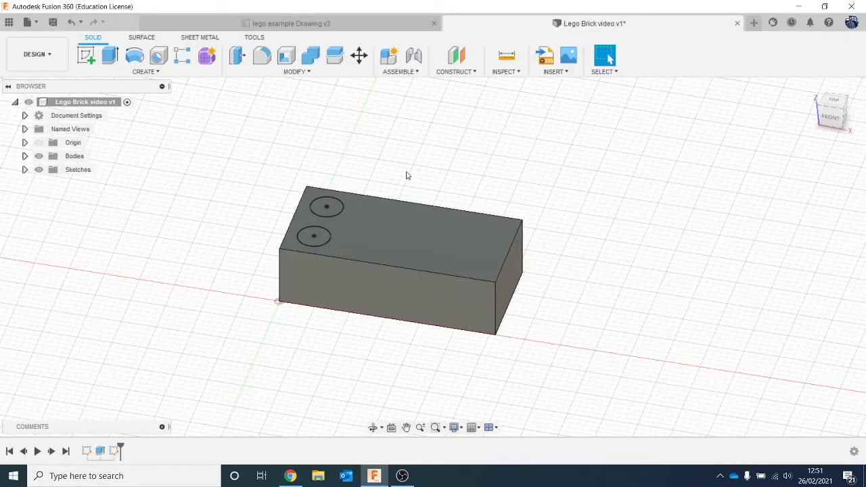
{"action": "key", "text": "e"}
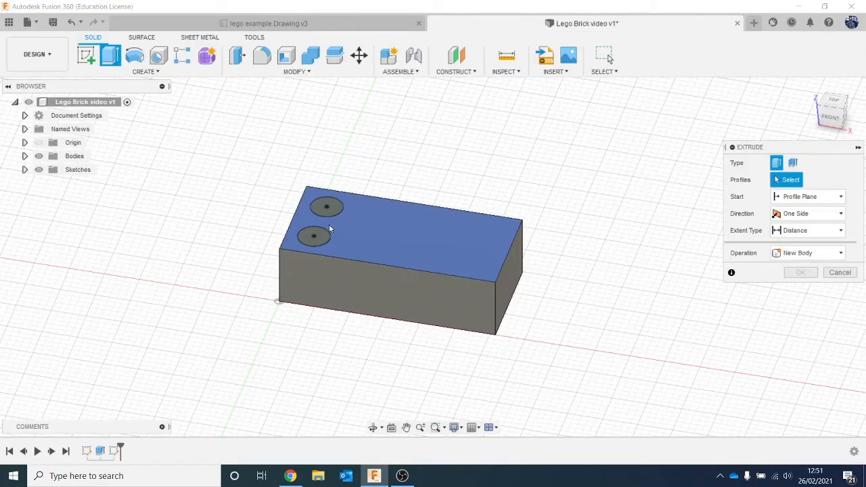
{"action": "left_click", "coordinate": [315, 235]}
{"action": "left_click", "coordinate": [327, 208]}
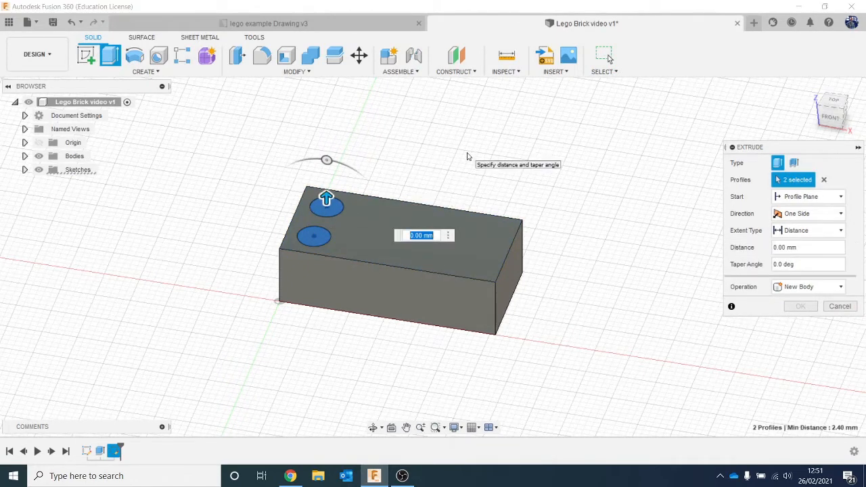
{"action": "type", "text": "3.9"}
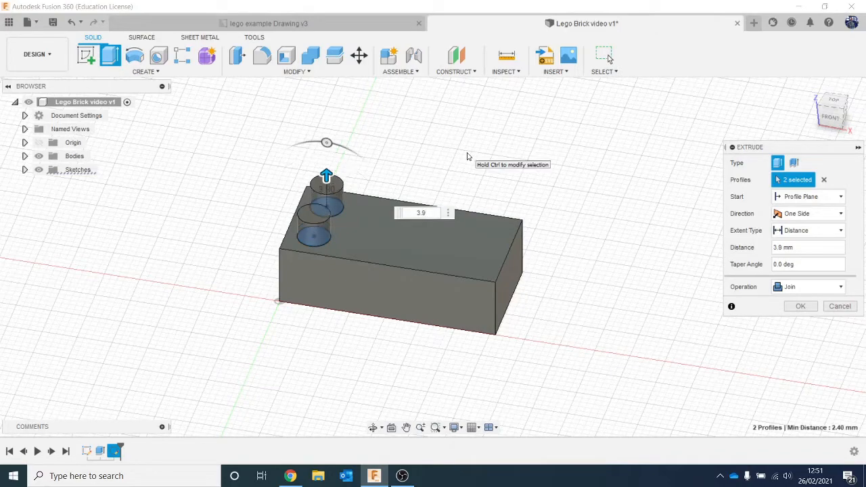
{"action": "left_click", "coordinate": [341, 31]}
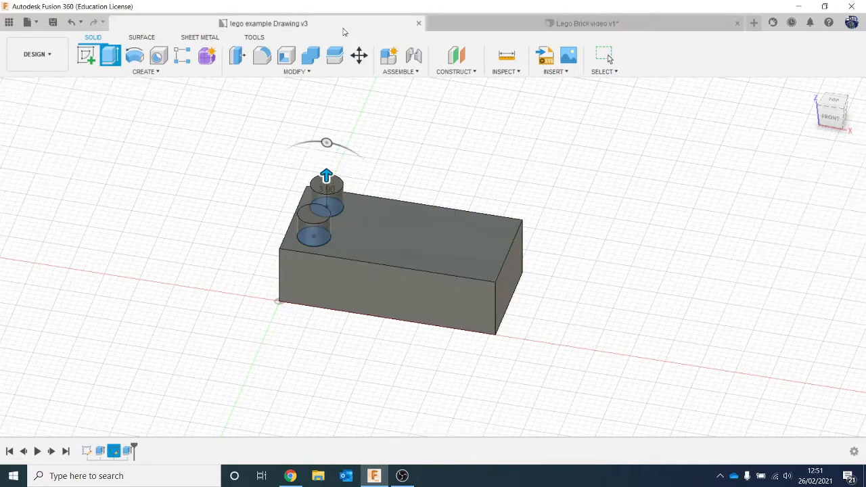
{"action": "left_click", "coordinate": [564, 23]}
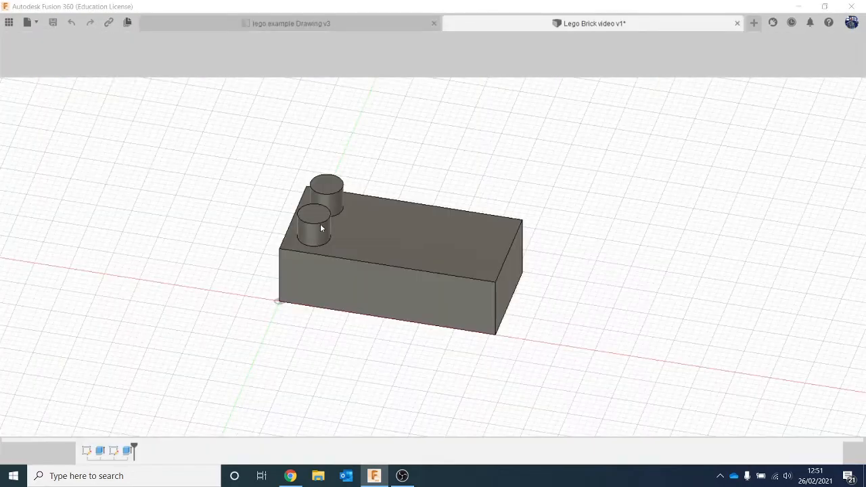
Edit the stud extrusion and set its distance to 1.5 mm
{"action": "left_click", "coordinate": [125, 451]}
{"action": "right_click", "coordinate": [125, 452]}
{"action": "left_click", "coordinate": [139, 338]}
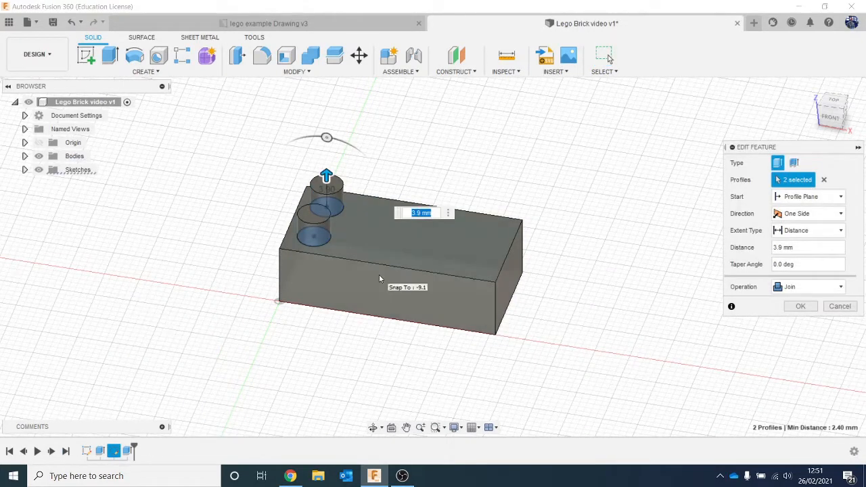
{"action": "type", "text": "1.5"}
{"action": "key", "text": "Return"}
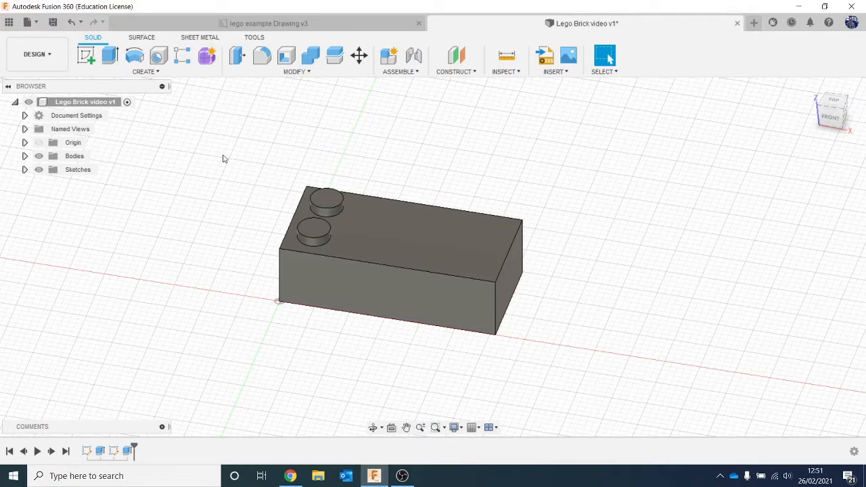
Start a rectangular pattern of type Features with the stud extrusion as the object
{"action": "left_click", "coordinate": [145, 71]}
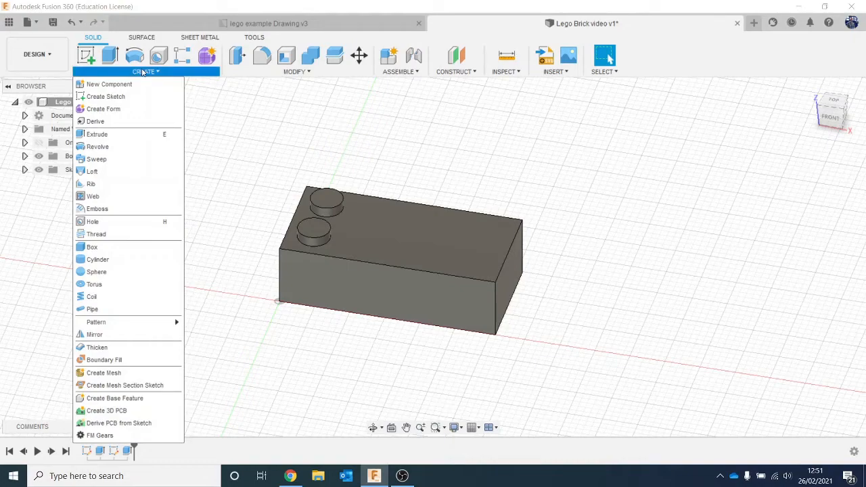
{"action": "mouse_move", "coordinate": [154, 327]}
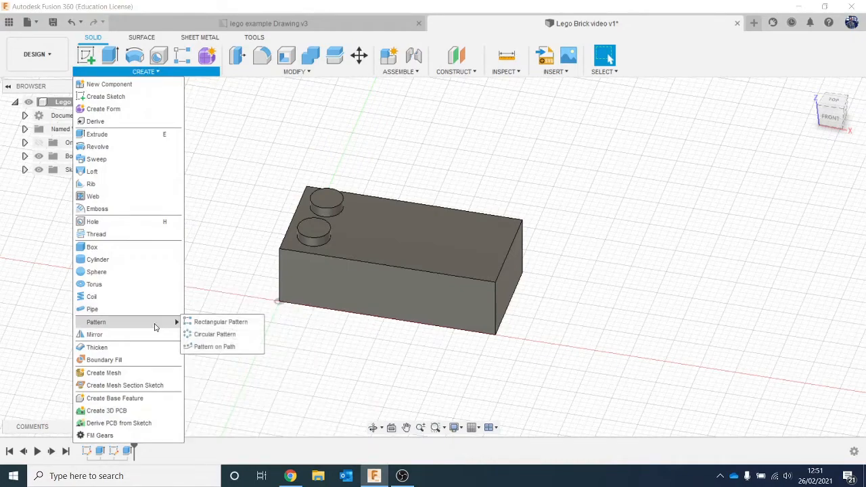
{"action": "left_click", "coordinate": [218, 322]}
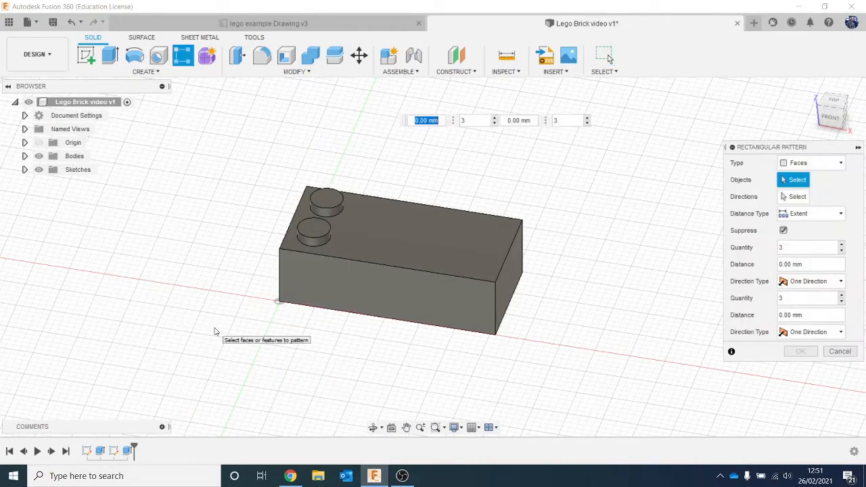
{"action": "left_click_drag", "start_coordinate": [796, 150], "coordinate": [767, 157]}
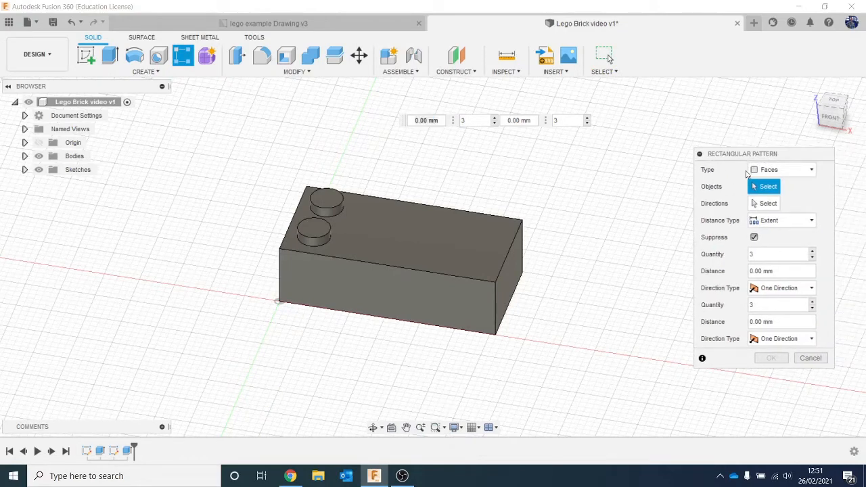
{"action": "left_click", "coordinate": [777, 170]}
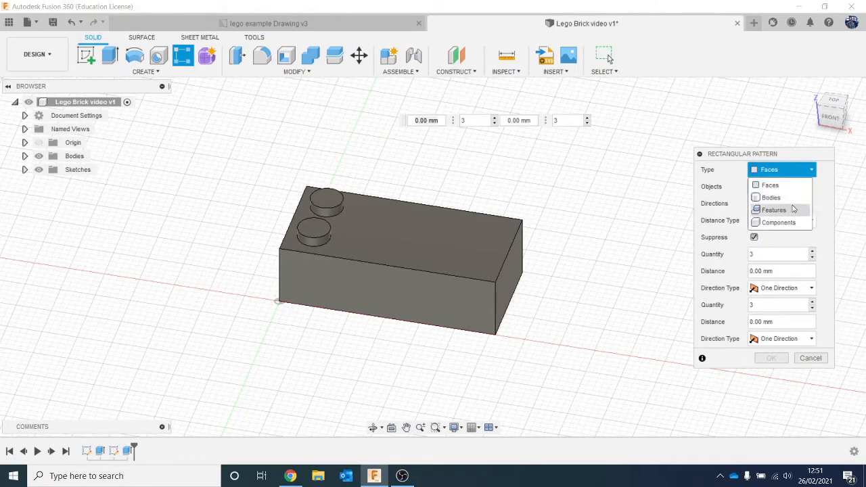
{"action": "left_click", "coordinate": [794, 210]}
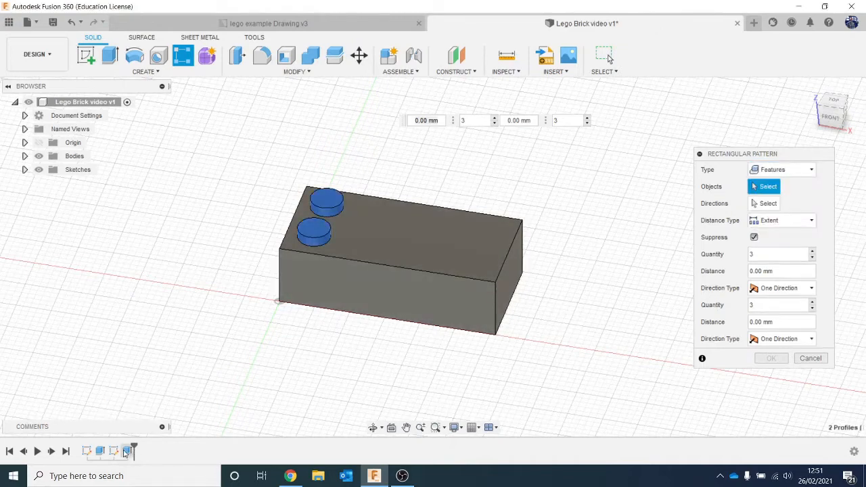
{"action": "left_click", "coordinate": [126, 452]}
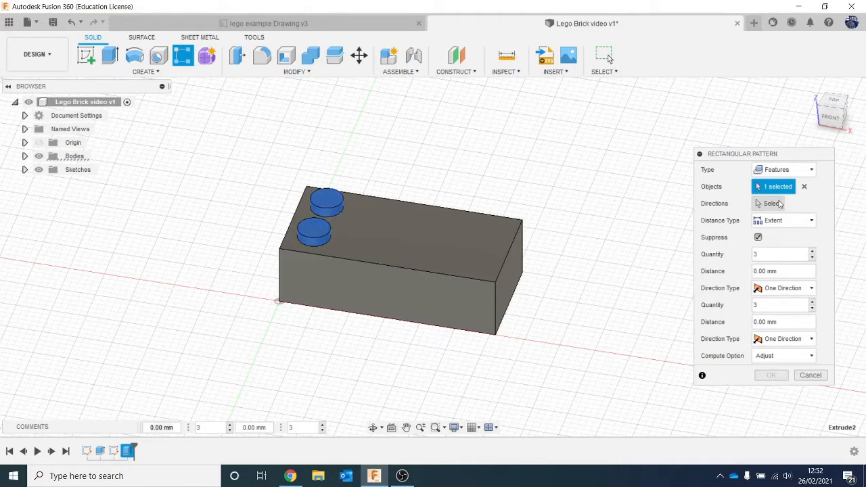
Pattern the studs along the brick's long top edge with quantity 4 over about 20.7 mm, checking the spacing in the lego example drawing
{"action": "left_click", "coordinate": [778, 203]}
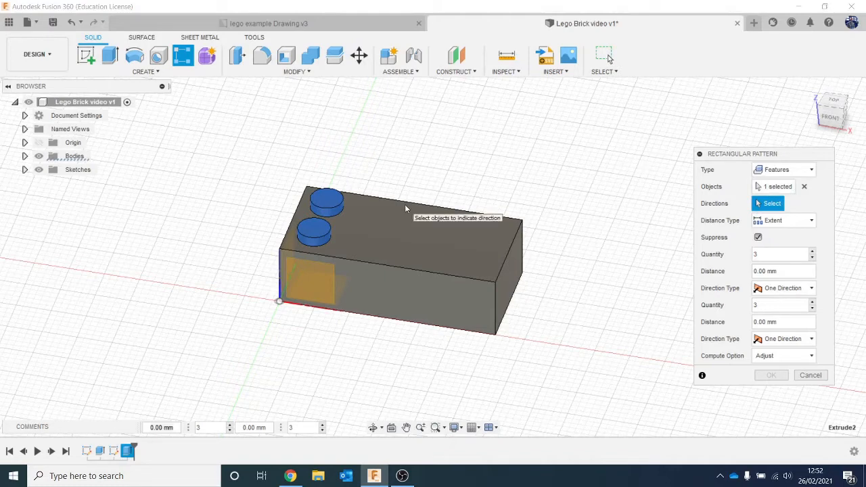
{"action": "left_click", "coordinate": [410, 270]}
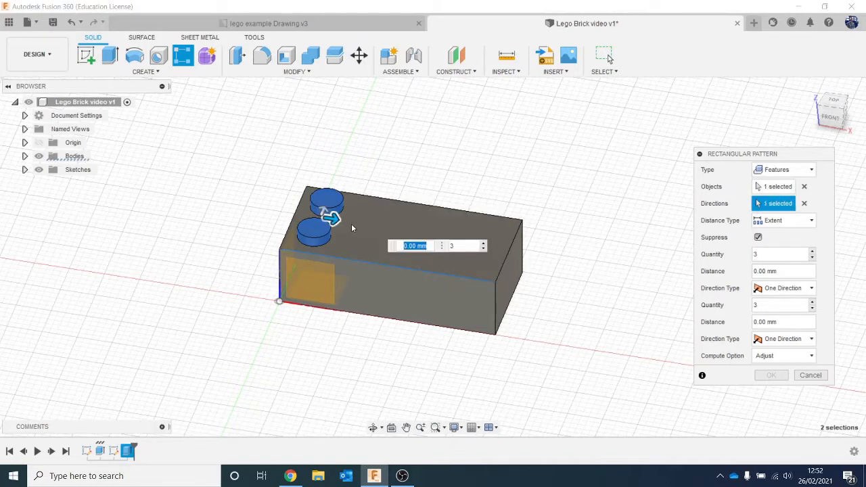
{"action": "left_click_drag", "start_coordinate": [330, 216], "coordinate": [478, 270]}
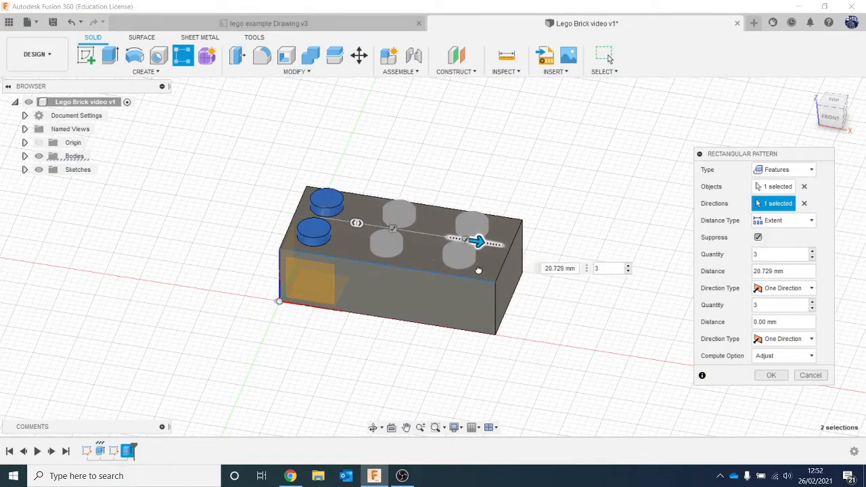
{"action": "key", "text": "Tab"}
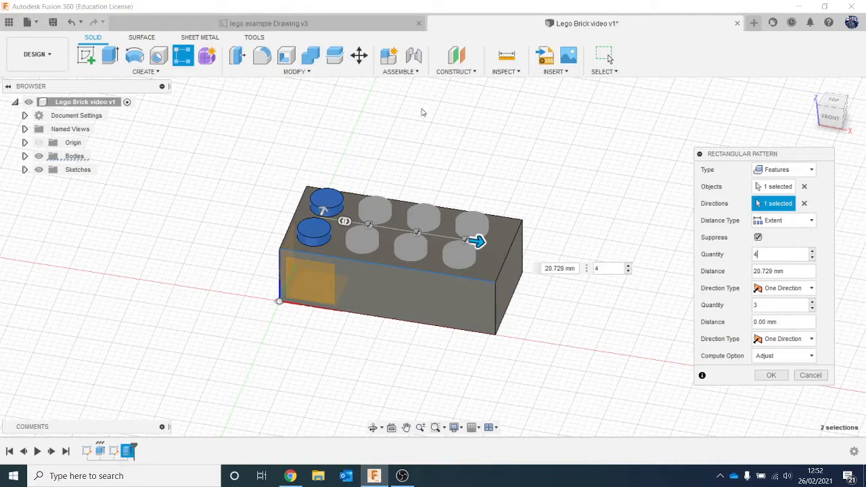
{"action": "left_click", "coordinate": [324, 25]}
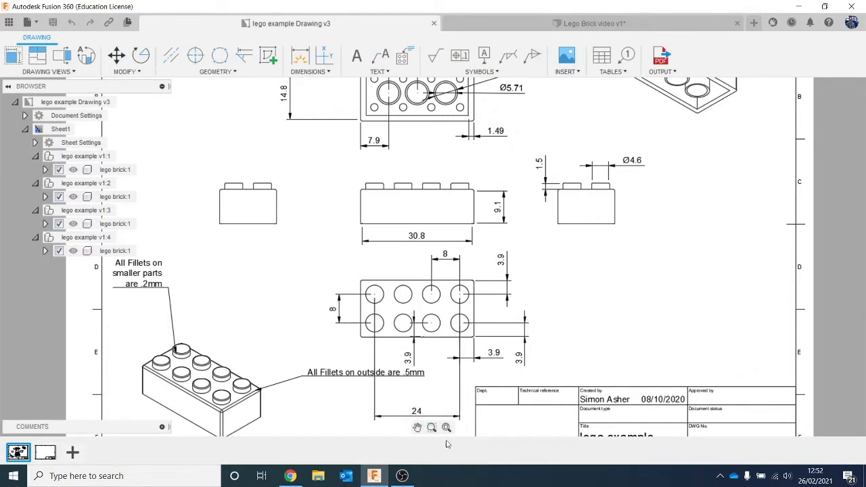
{"action": "left_click", "coordinate": [515, 24]}
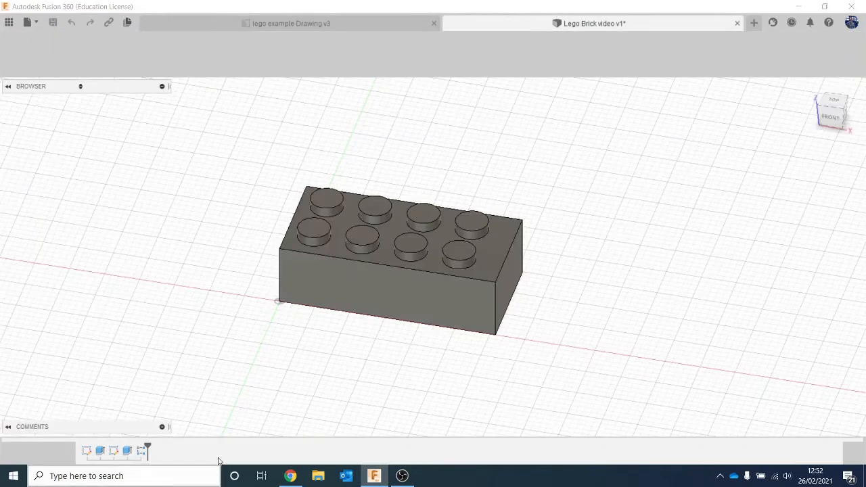
Edit the stud pattern, trying a distance of 24 mm and settling on 22 mm
{"action": "left_click", "coordinate": [141, 450]}
{"action": "right_click", "coordinate": [141, 450]}
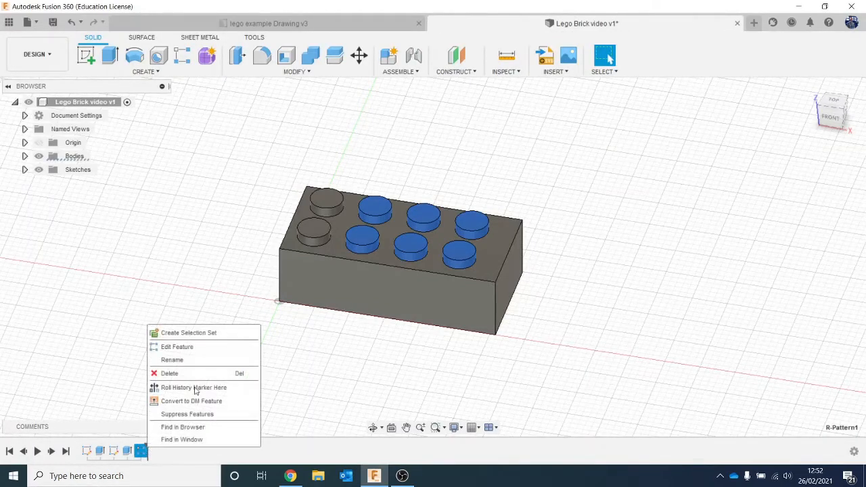
{"action": "left_click", "coordinate": [205, 348]}
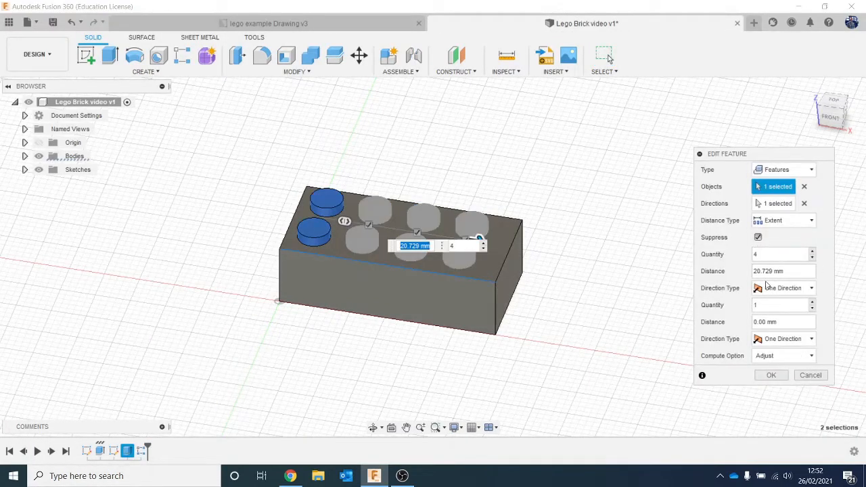
{"action": "left_click", "coordinate": [769, 271]}
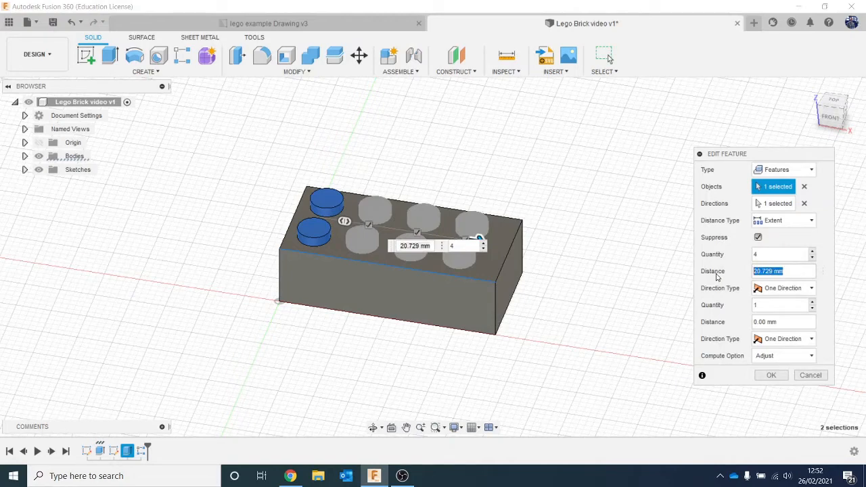
{"action": "type", "text": "24"}
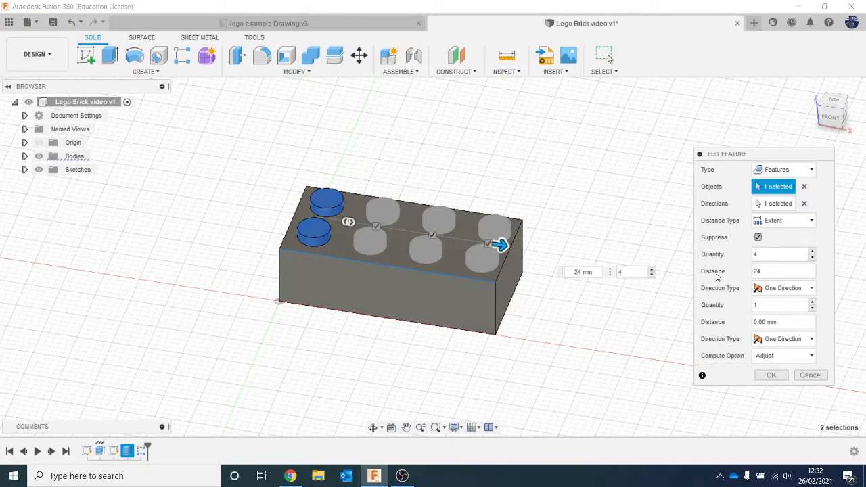
{"action": "type", "text": "2"}
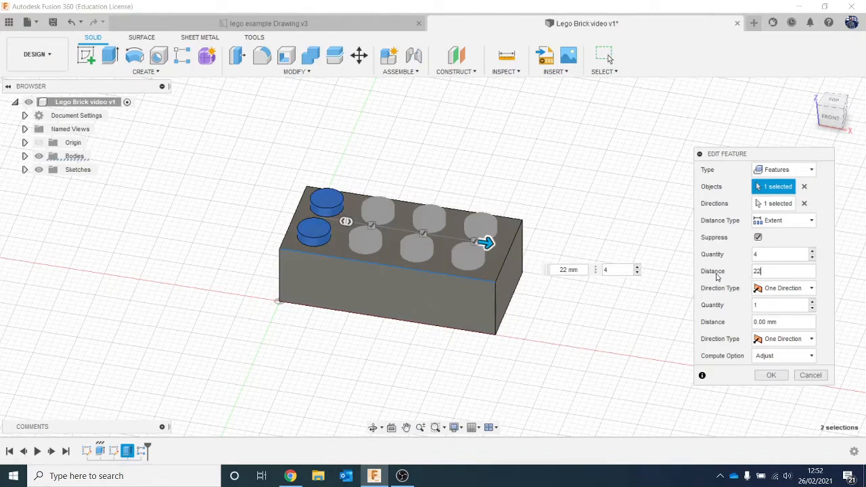
{"action": "key", "text": "Return"}
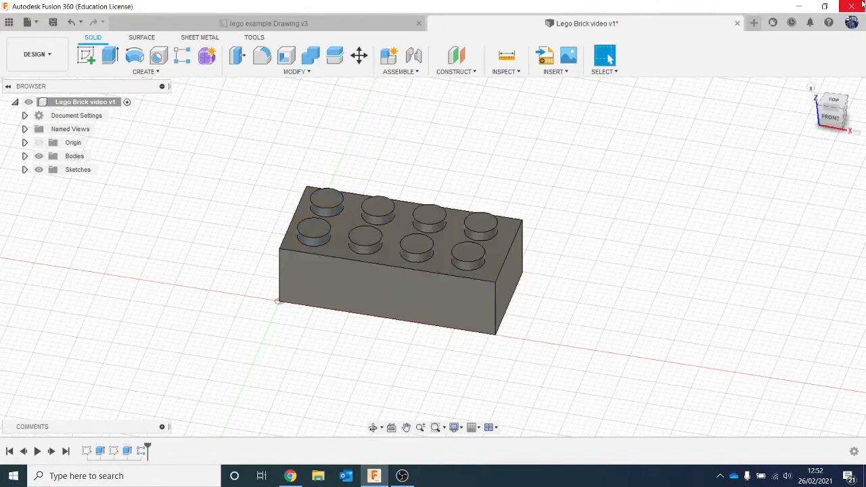
Inspect the stud spacing from above and set the stud pattern's distance to 23 mm
{"action": "mouse_move", "coordinate": [829, 117]}
{"action": "left_mouse_down"}
{"action": "mouse_move", "coordinate": [854, 141]}
{"action": "mouse_move", "coordinate": [852, 153]}
{"action": "mouse_move", "coordinate": [835, 150]}
{"action": "left_mouse_up"}
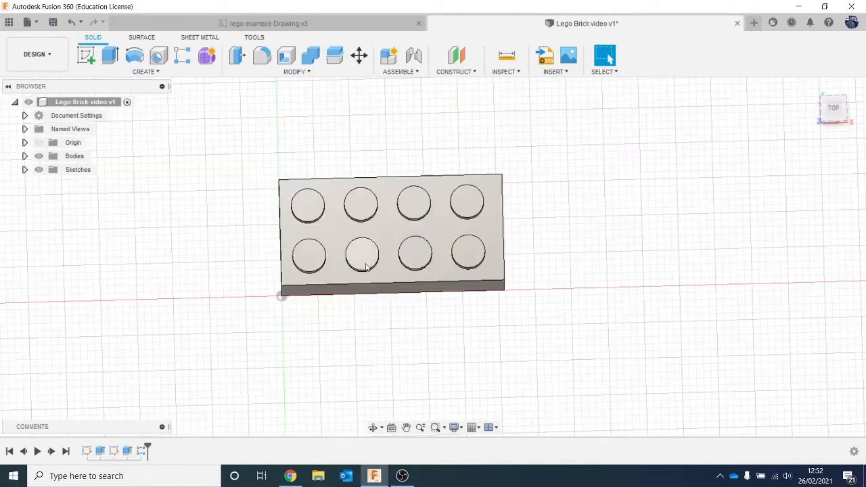
{"action": "right_click", "coordinate": [142, 450]}
{"action": "left_click", "coordinate": [169, 348]}
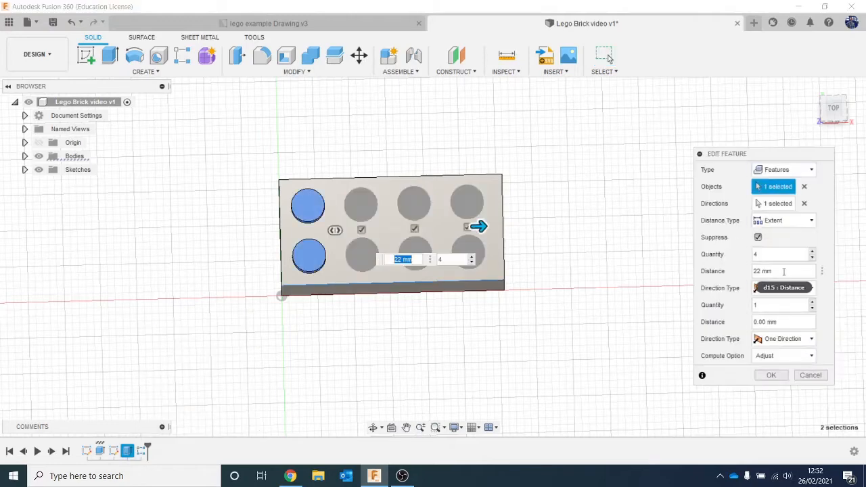
{"action": "double_click", "coordinate": [783, 271]}
{"action": "type", "text": "23"}
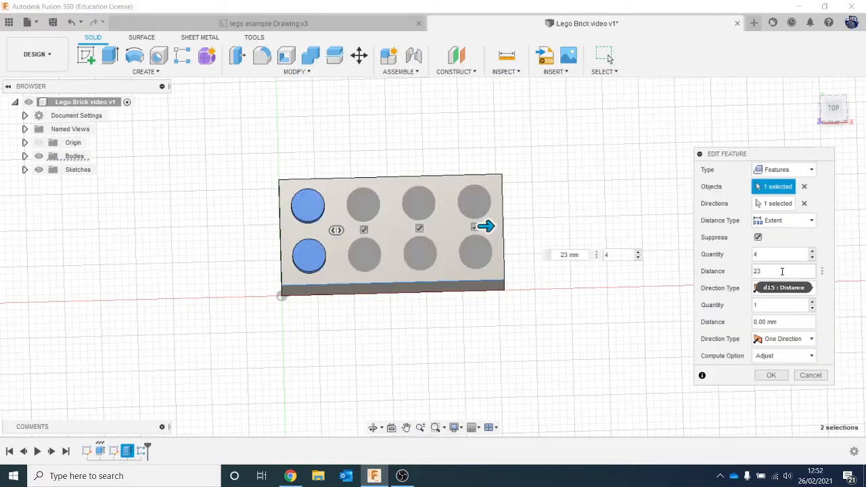
{"action": "key", "text": "Return"}
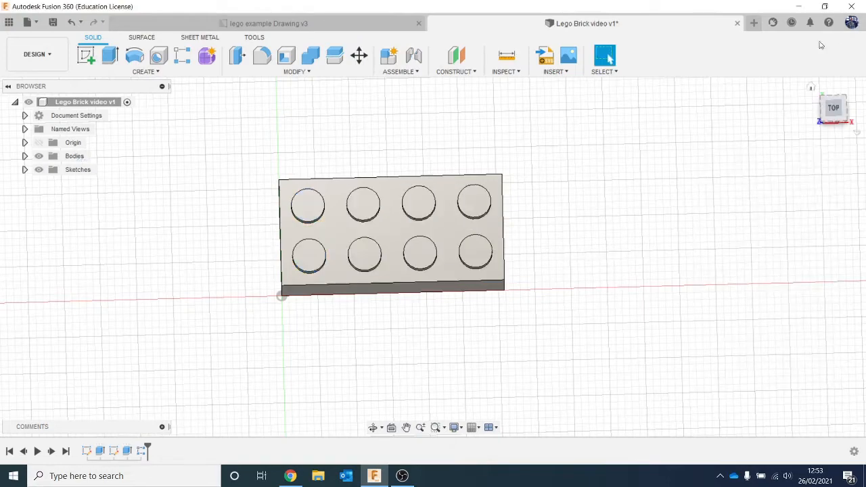
{"action": "mouse_move", "coordinate": [837, 115]}
{"action": "left_mouse_down"}
{"action": "mouse_move", "coordinate": [837, 96]}
{"action": "mouse_move", "coordinate": [819, 80]}
{"action": "left_mouse_up"}
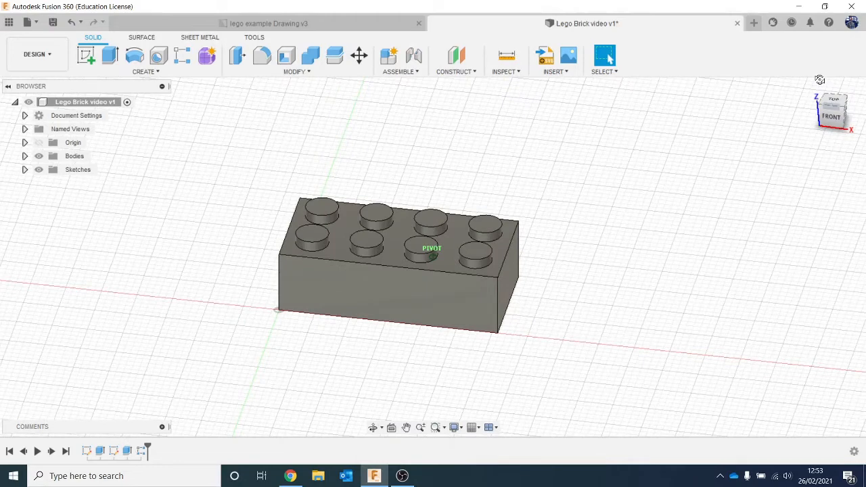
{"action": "middle_click_drag", "start_coordinate": [819, 80], "coordinate": [570, 110], "text": "shift"}
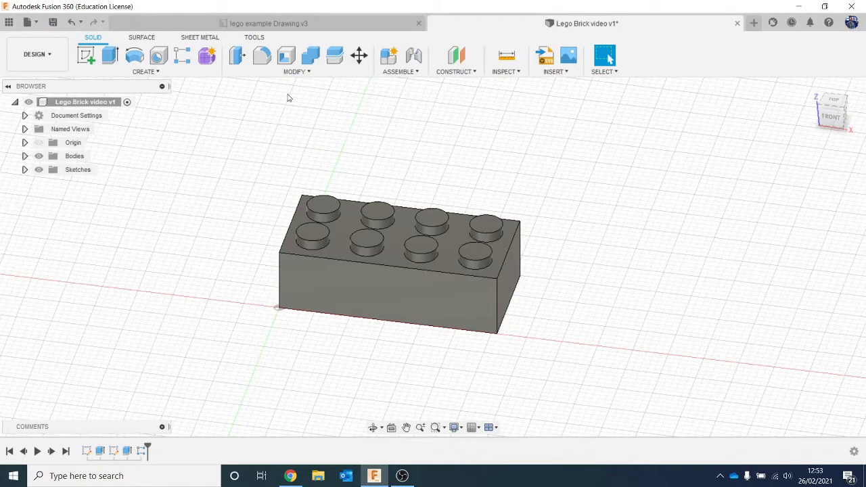
{"action": "scroll", "coordinate": [221, 265], "scroll_direction": "up", "scroll_amount": 3}
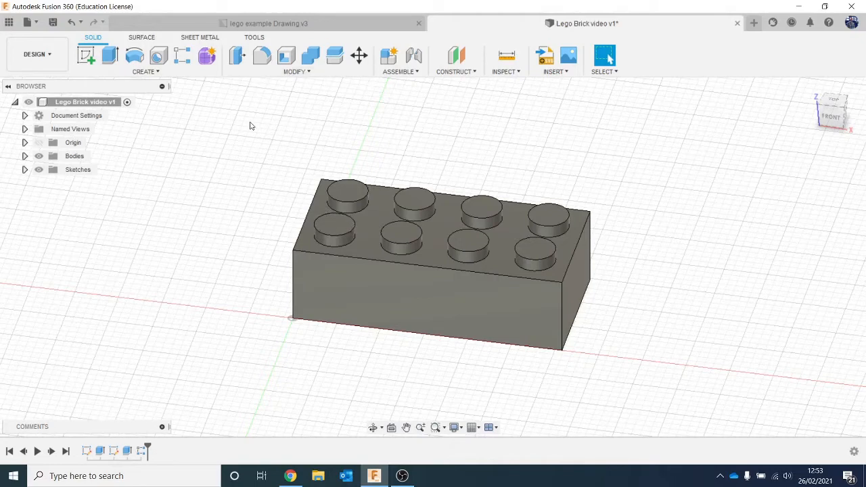
{"action": "left_click", "coordinate": [295, 72]}
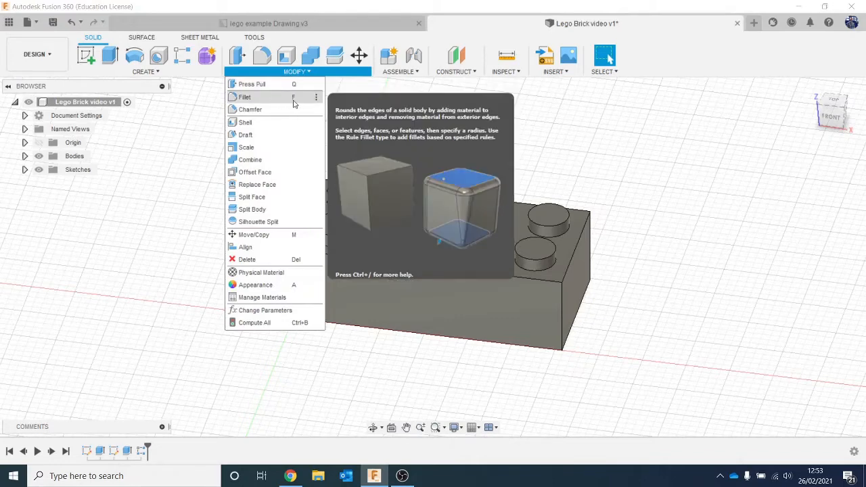
{"action": "left_click", "coordinate": [486, 172]}
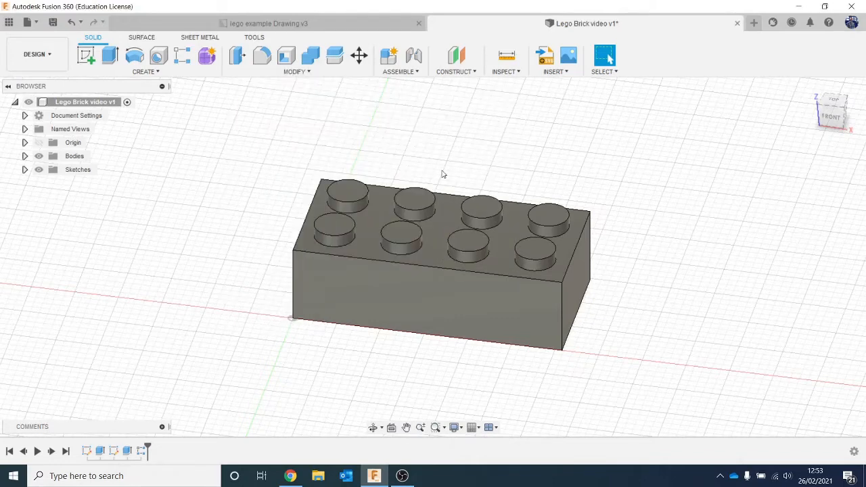
{"action": "key", "text": "f"}
{"action": "left_click", "coordinate": [348, 182]}
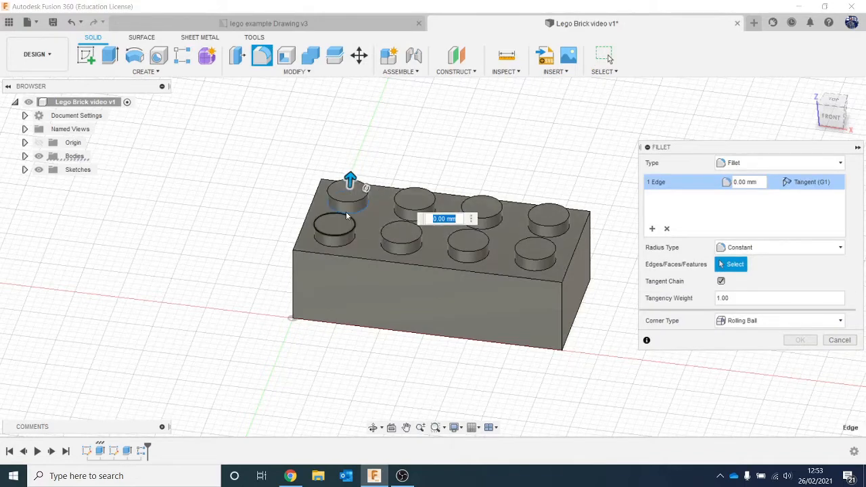
{"action": "key", "text": "Escape"}
Start a fillet on the top face of the rear corner stud and look up the fillet radii in the lego example drawing
{"action": "left_click", "coordinate": [348, 191]}
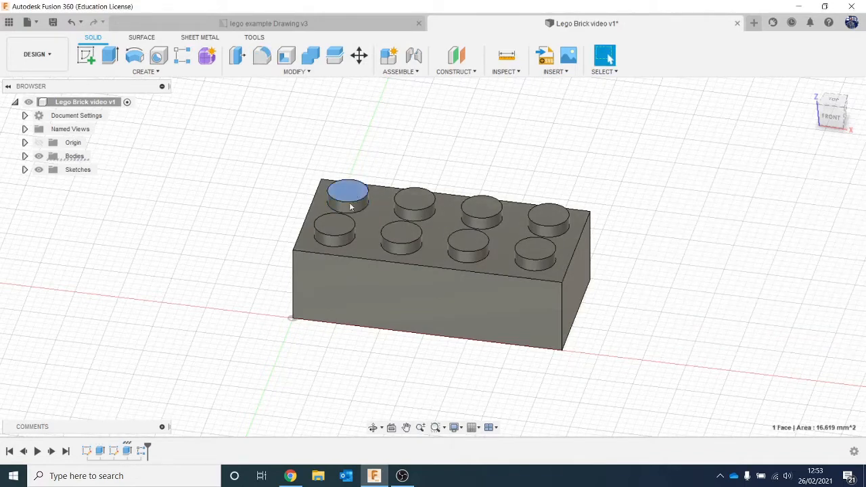
{"action": "left_click", "coordinate": [261, 56]}
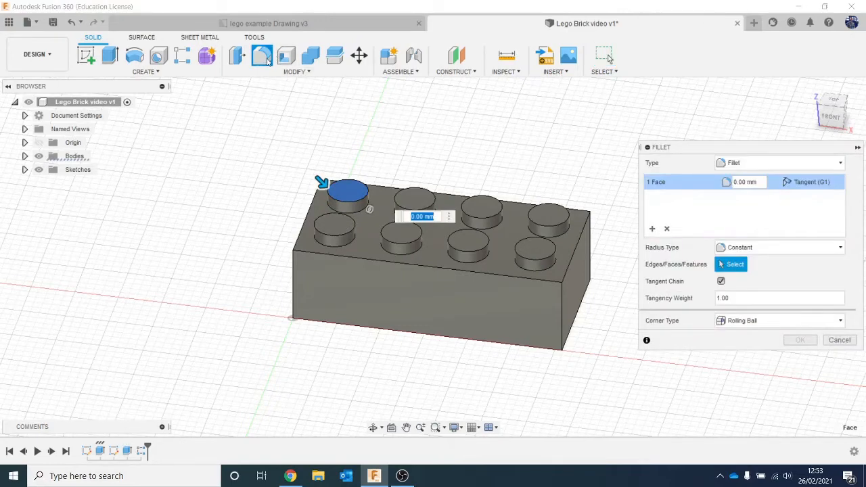
{"action": "left_click", "coordinate": [268, 24]}
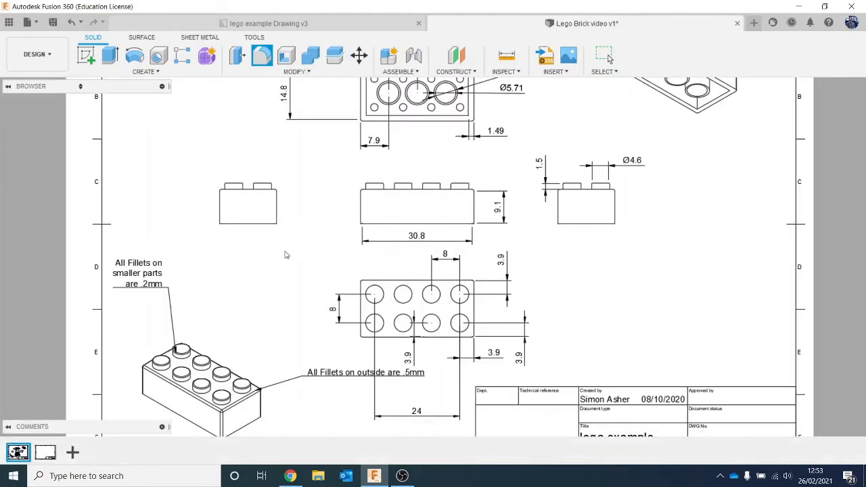
{"action": "left_click", "coordinate": [501, 25]}
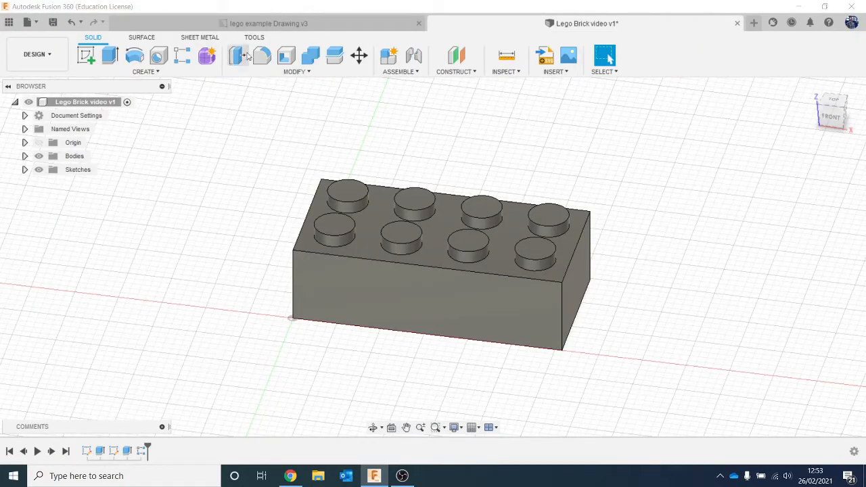
Fillet the top edges of all eight studs with a 0.2 mm constant radius
{"action": "left_click", "coordinate": [261, 55]}
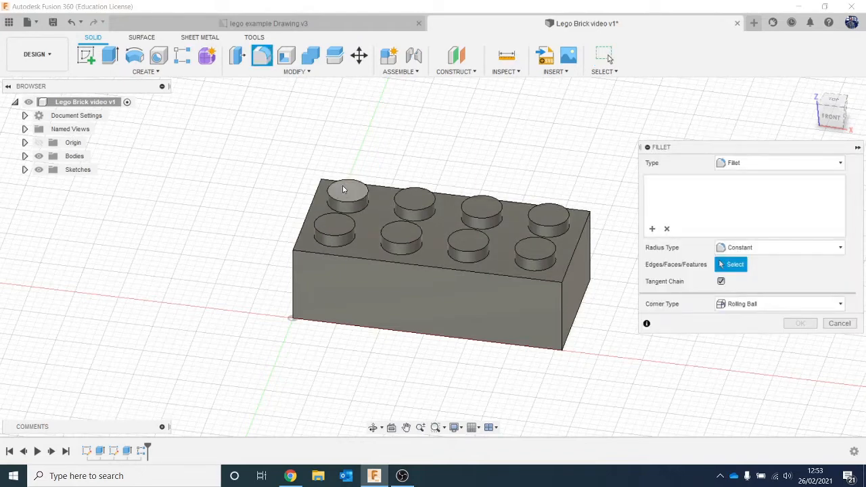
{"action": "left_click", "coordinate": [342, 190]}
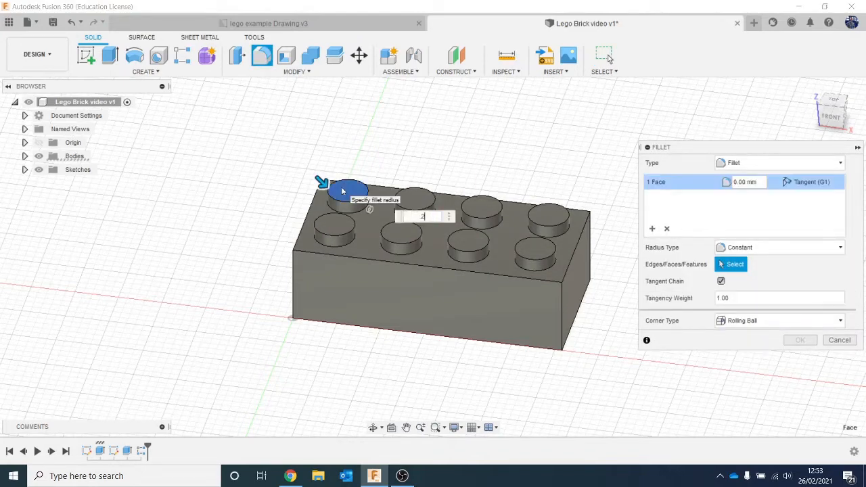
{"action": "left_click", "coordinate": [334, 226]}
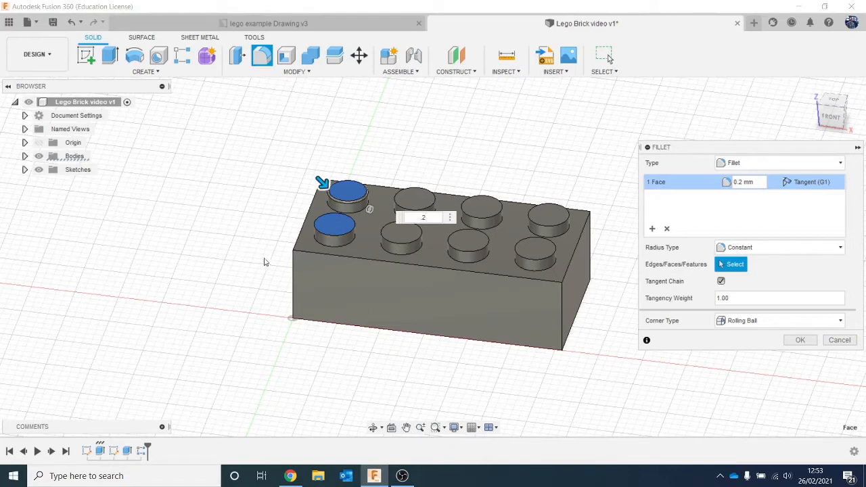
{"action": "left_click", "coordinate": [329, 236]}
{"action": "left_click", "coordinate": [330, 234]}
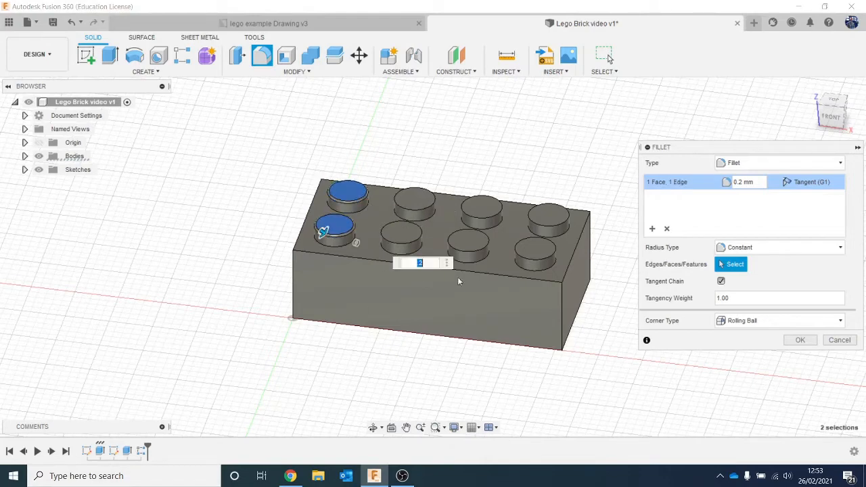
{"action": "left_click", "coordinate": [406, 213]}
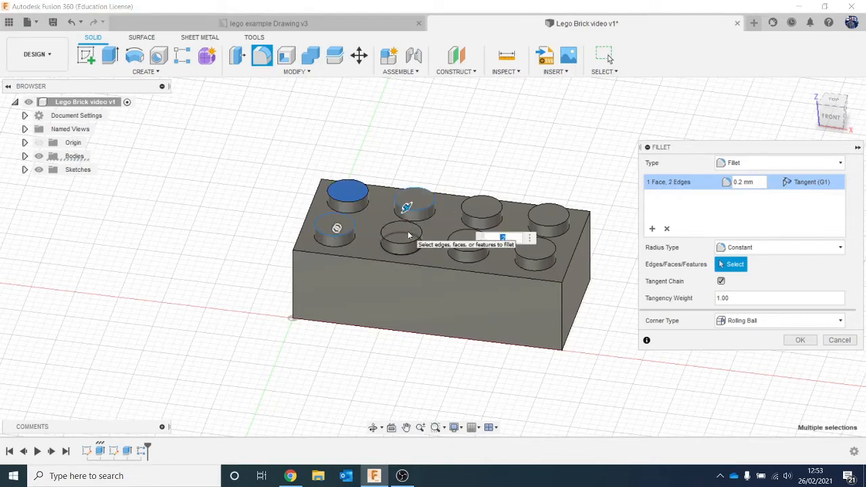
{"action": "left_click", "coordinate": [417, 236]}
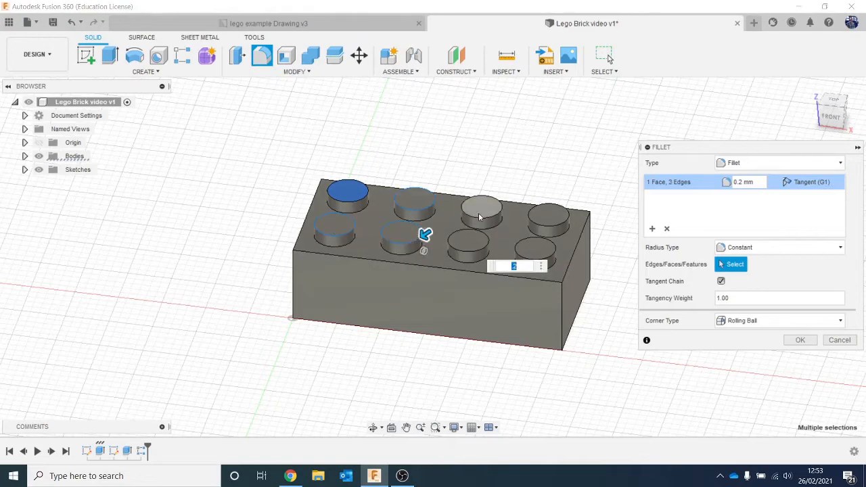
{"action": "left_click", "coordinate": [480, 218]}
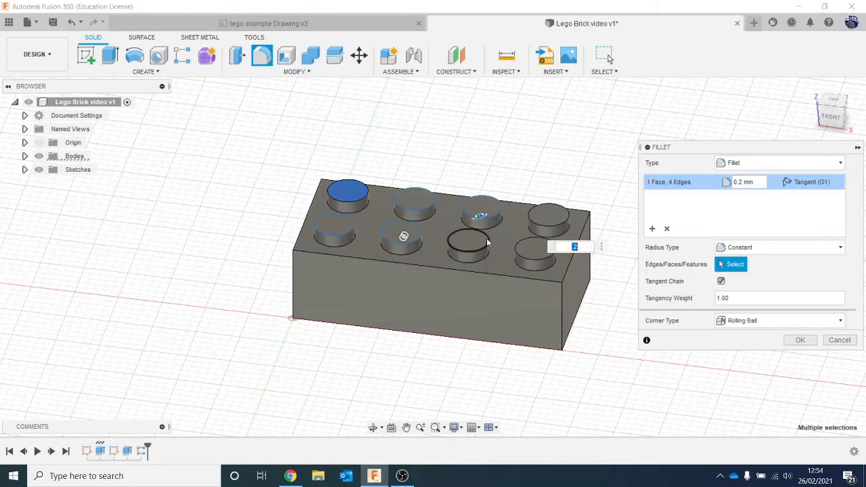
{"action": "left_click", "coordinate": [479, 245]}
{"action": "left_click", "coordinate": [543, 229]}
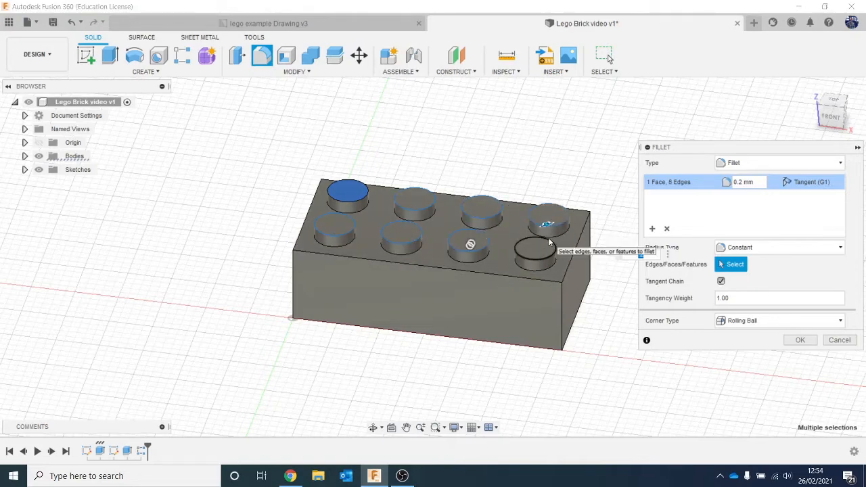
{"action": "left_click", "coordinate": [543, 245]}
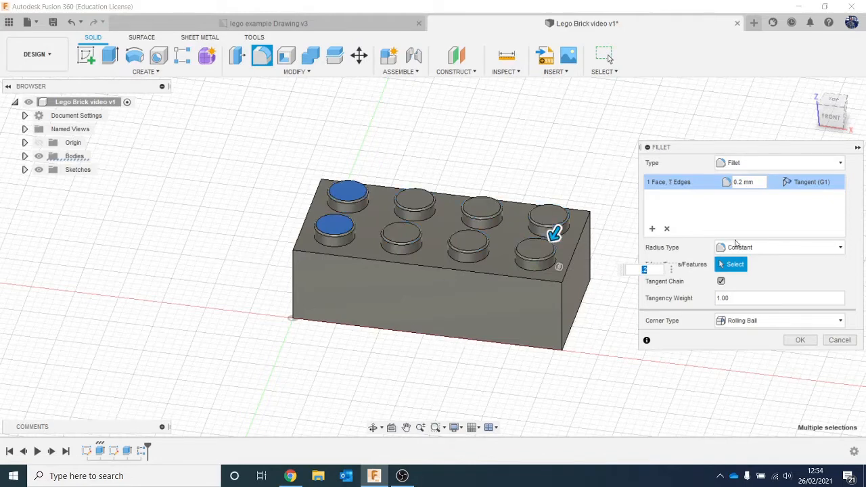
{"action": "left_click", "coordinate": [797, 340]}
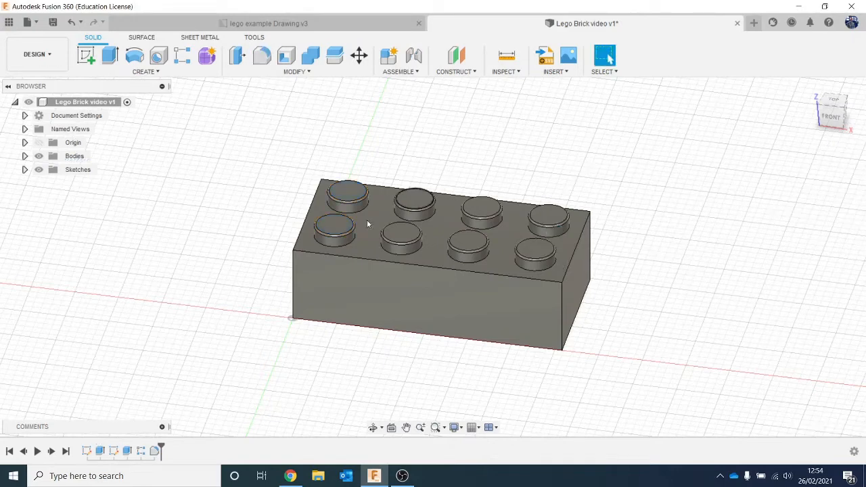
Look up the wall thickness in the lego example drawing and shell the brick from its bottom face with a 1.49 mm inside thickness
{"action": "left_click", "coordinate": [346, 25]}
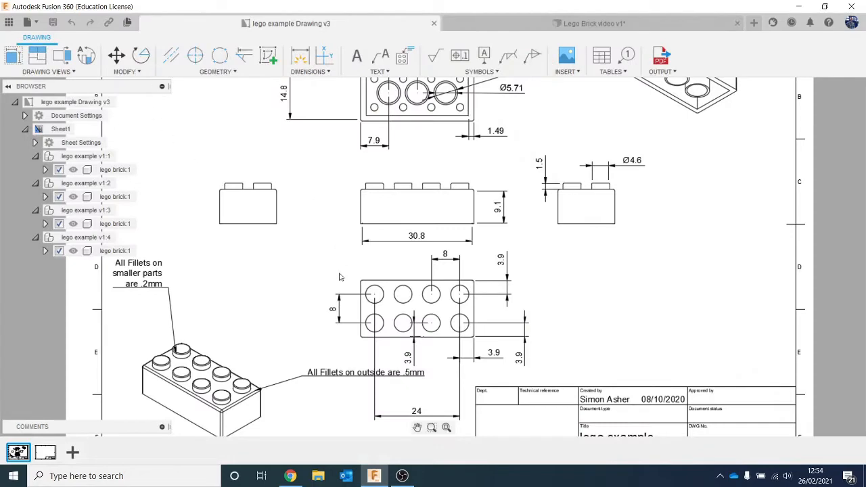
{"action": "scroll", "coordinate": [340, 277], "scroll_direction": "down", "scroll_amount": 3}
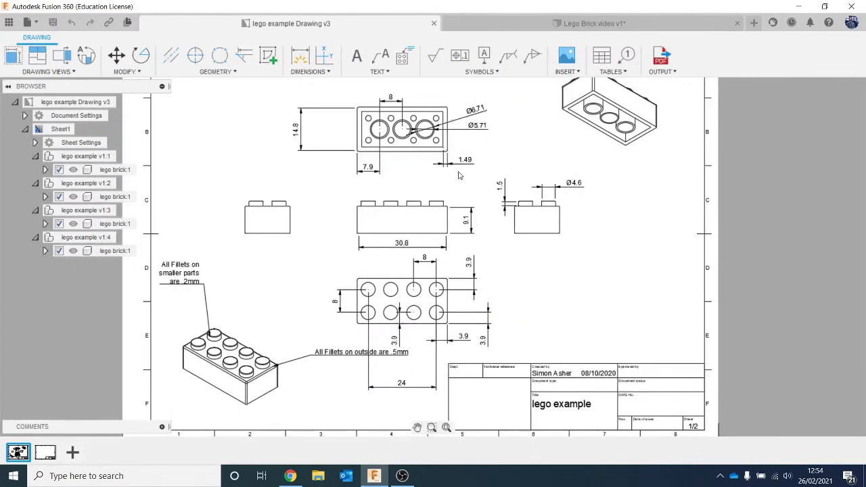
{"action": "scroll", "coordinate": [422, 203], "scroll_direction": "up", "scroll_amount": 2}
{"action": "scroll", "coordinate": [376, 212], "scroll_direction": "up", "scroll_amount": 3}
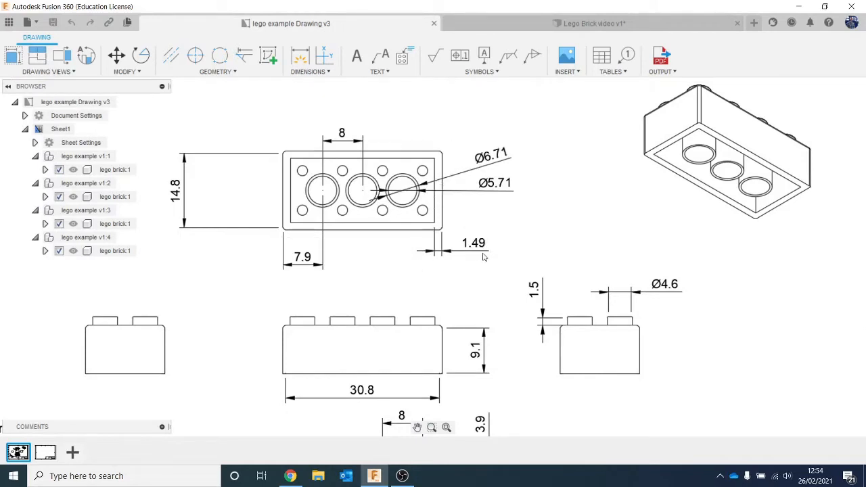
{"action": "left_click", "coordinate": [554, 25]}
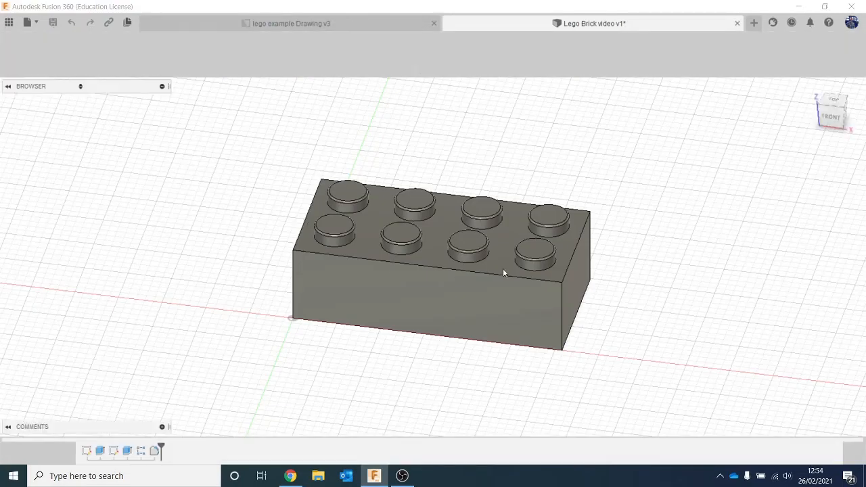
{"action": "left_click_drag", "start_coordinate": [825, 126], "coordinate": [824, 40]}
{"action": "middle_click_drag", "start_coordinate": [728, 226], "coordinate": [691, 151]}
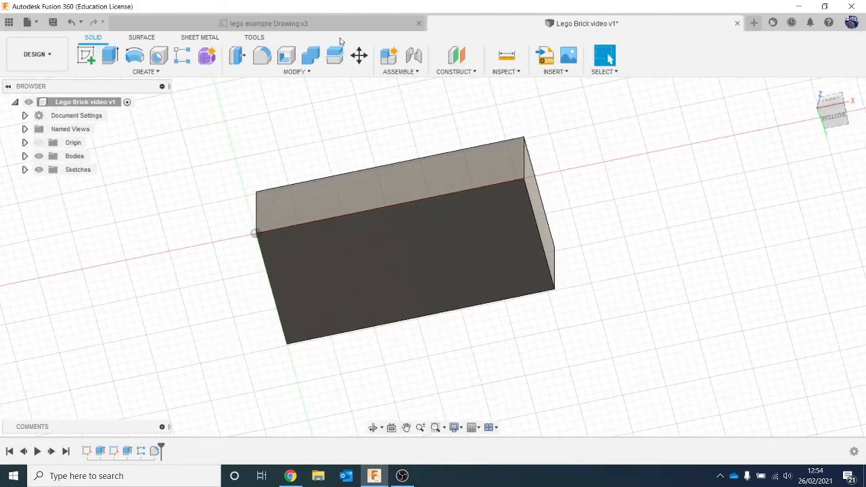
{"action": "left_click", "coordinate": [287, 58]}
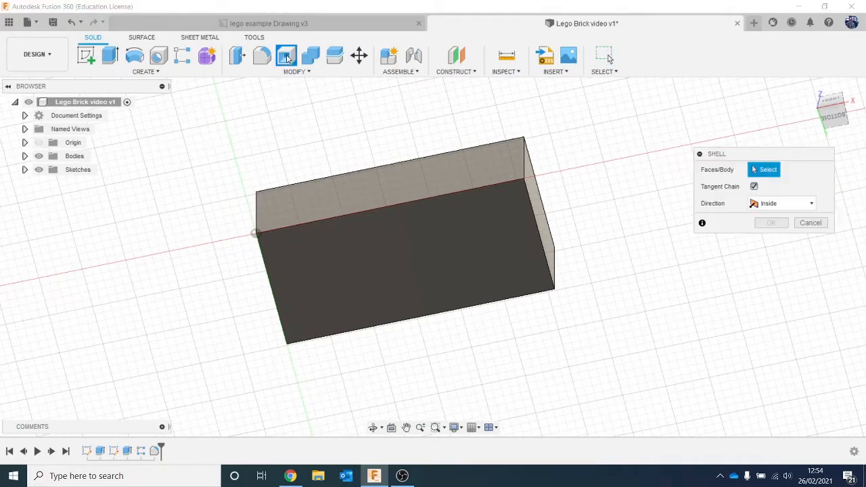
{"action": "left_click", "coordinate": [367, 251]}
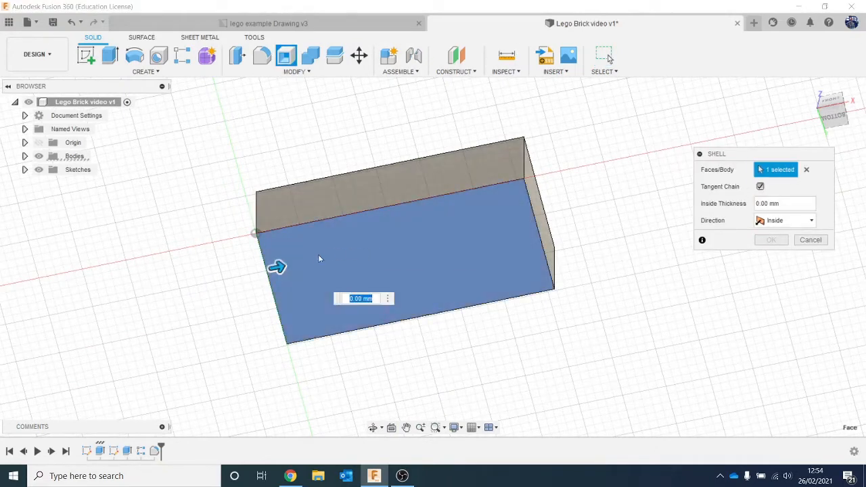
{"action": "left_click_drag", "start_coordinate": [287, 266], "coordinate": [282, 265]}
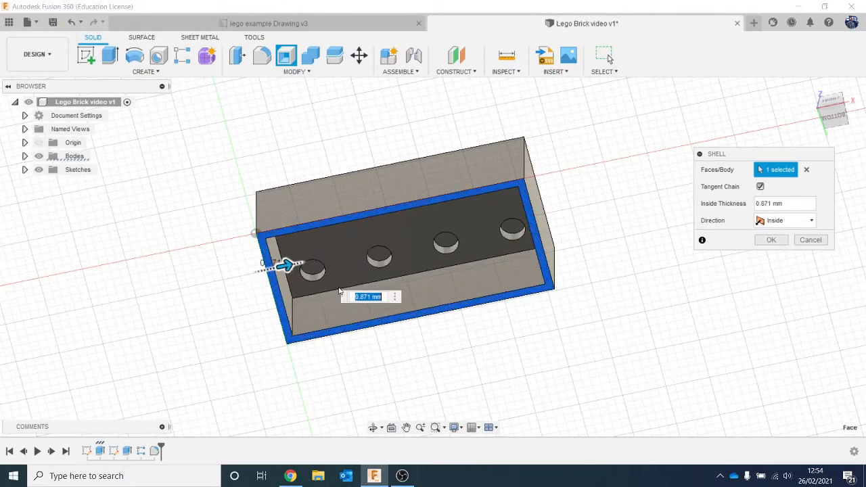
{"action": "type", "text": "1"}
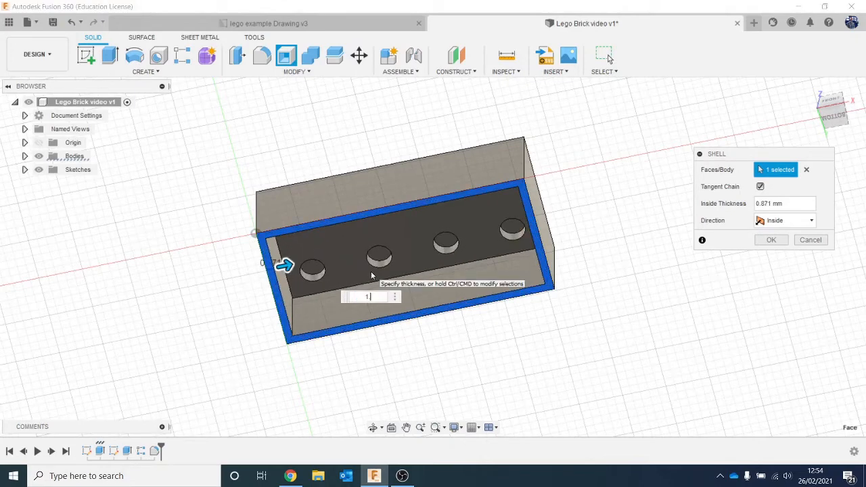
{"action": "type", "text": ".48"}
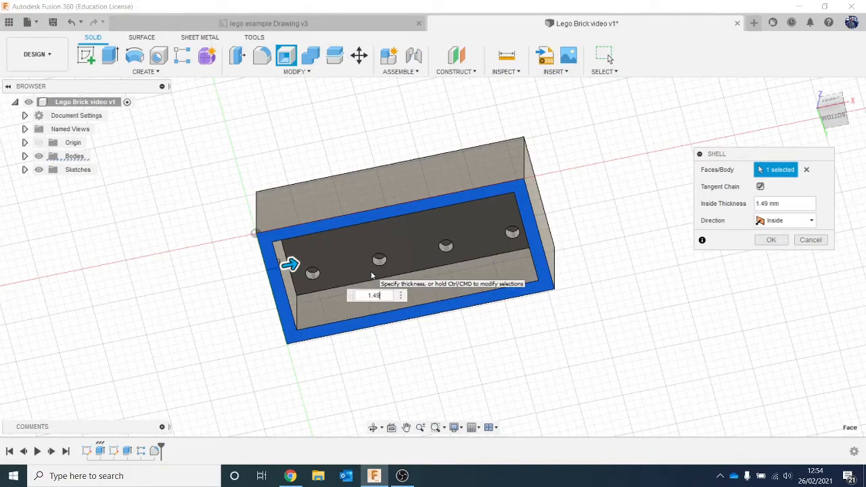
{"action": "key", "text": "Return"}
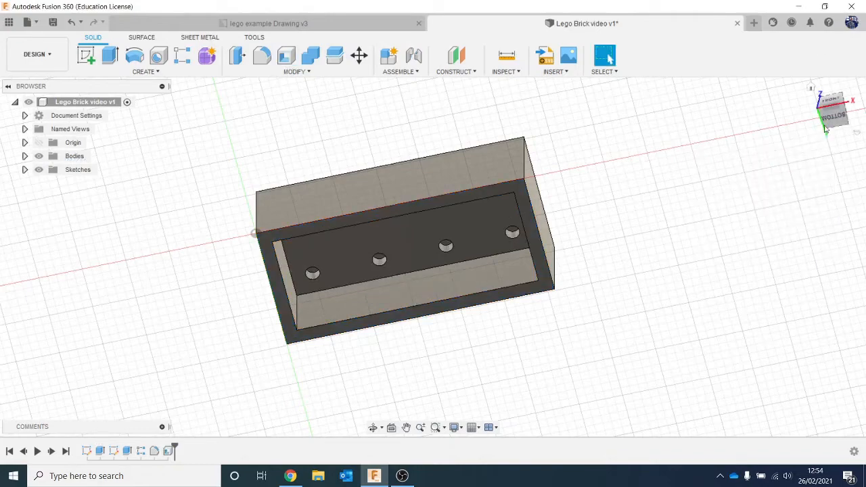
Check the underside layout in the lego example drawing and start a sketch on the inner face of the hollowed brick
{"action": "mouse_move", "coordinate": [830, 123]}
{"action": "left_mouse_down"}
{"action": "mouse_move", "coordinate": [833, 71]}
{"action": "mouse_move", "coordinate": [825, 98]}
{"action": "mouse_move", "coordinate": [836, 155]}
{"action": "mouse_move", "coordinate": [816, 152]}
{"action": "mouse_move", "coordinate": [821, 73]}
{"action": "mouse_move", "coordinate": [820, 121]}
{"action": "mouse_move", "coordinate": [829, 128]}
{"action": "left_mouse_up"}
{"action": "left_click", "coordinate": [329, 27]}
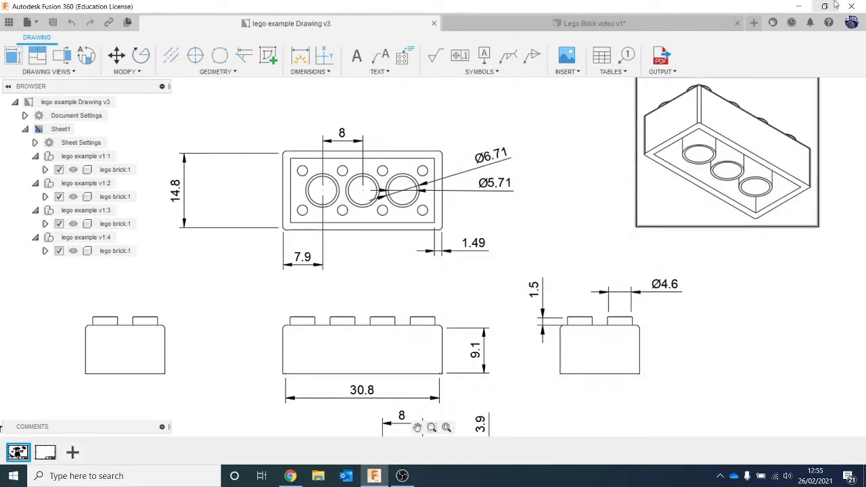
{"action": "left_click", "coordinate": [593, 23]}
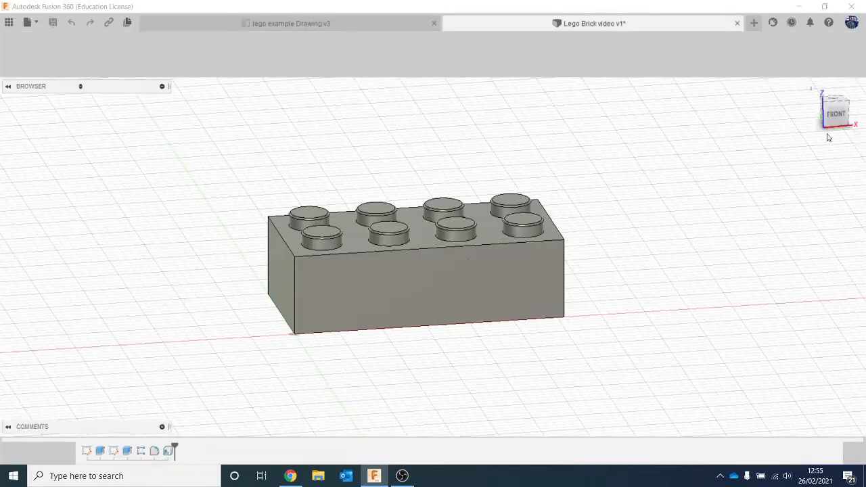
{"action": "mouse_move", "coordinate": [836, 118]}
{"action": "left_mouse_down"}
{"action": "mouse_move", "coordinate": [822, 115]}
{"action": "mouse_move", "coordinate": [813, 65]}
{"action": "left_mouse_up"}
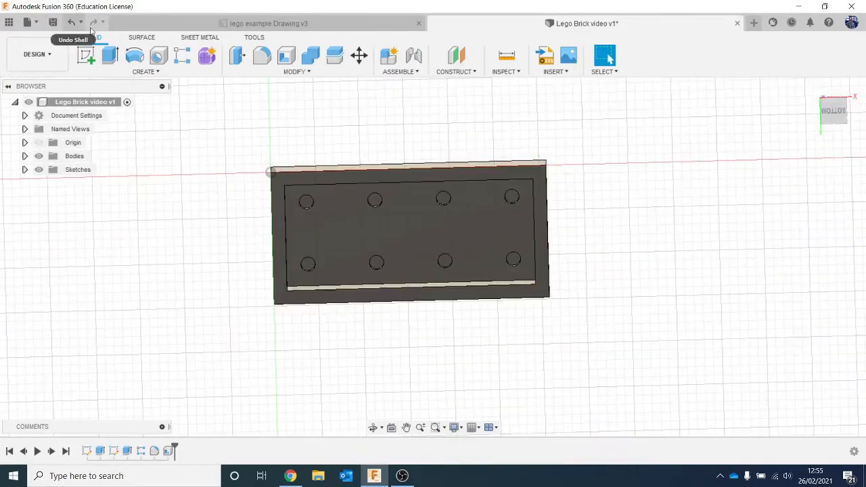
{"action": "left_click", "coordinate": [86, 55]}
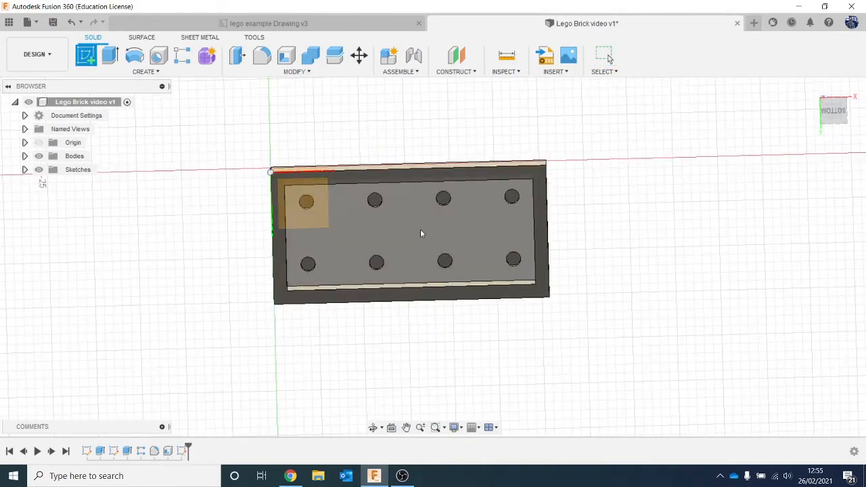
{"action": "left_click", "coordinate": [420, 231]}
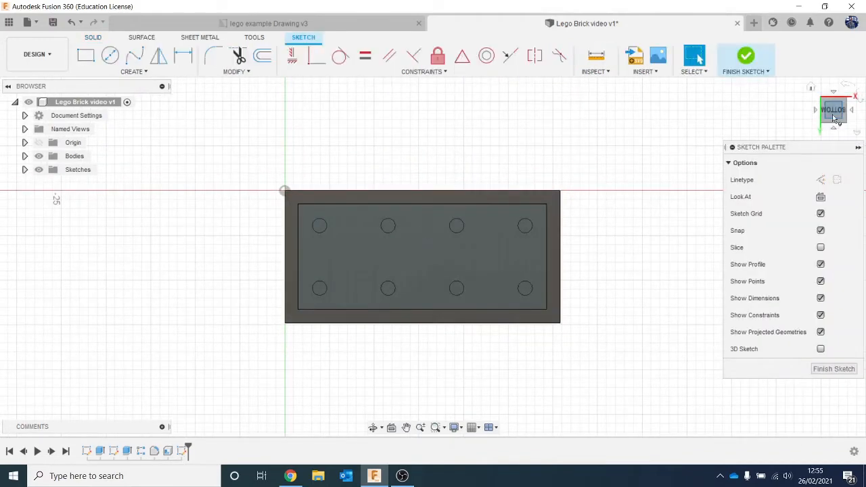
Project the top faces of all eight studs into the underside sketch with the projection link kept on
{"action": "mouse_move", "coordinate": [829, 110]}
{"action": "left_mouse_down"}
{"action": "mouse_move", "coordinate": [831, 131]}
{"action": "mouse_move", "coordinate": [819, 142]}
{"action": "mouse_move", "coordinate": [844, 144]}
{"action": "left_mouse_up"}
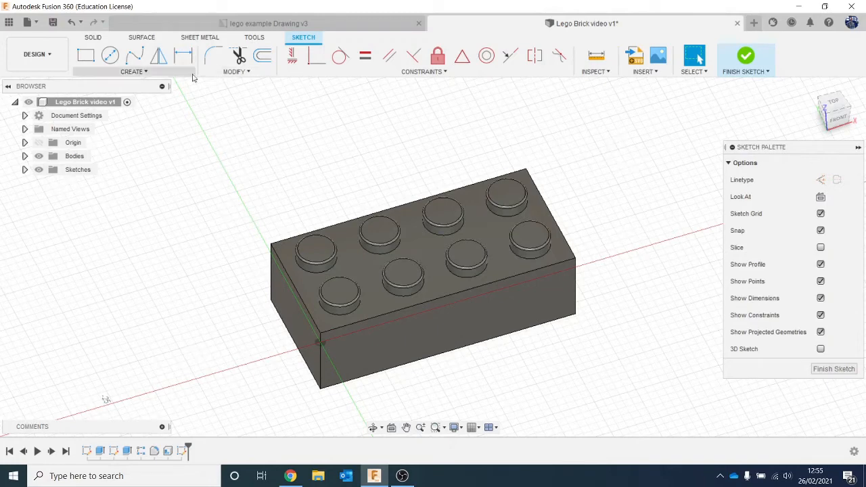
{"action": "left_click", "coordinate": [133, 71]}
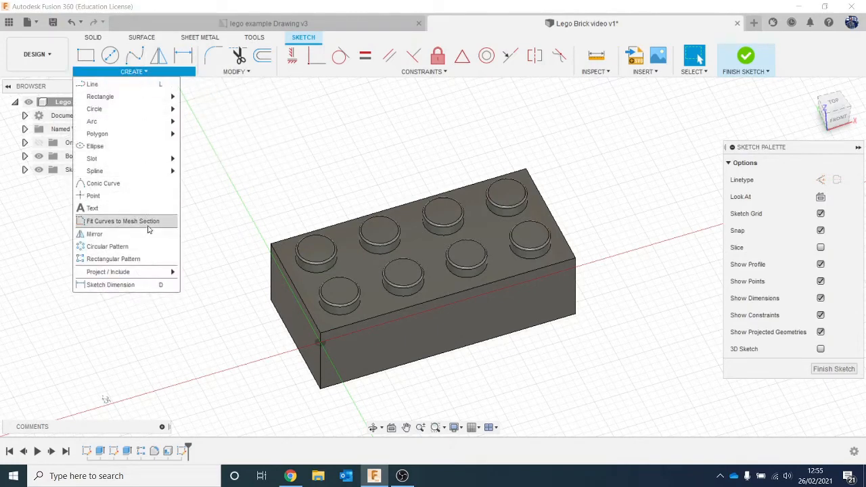
{"action": "mouse_move", "coordinate": [150, 271]}
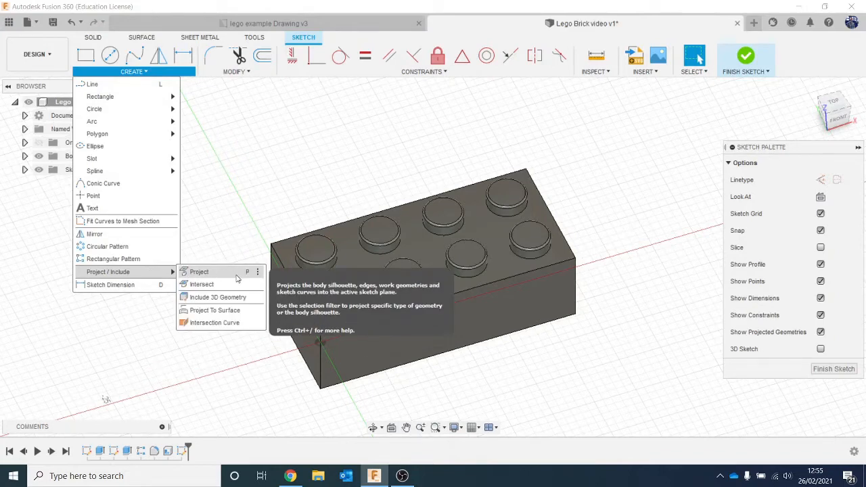
{"action": "left_click", "coordinate": [287, 158]}
{"action": "key", "text": "p"}
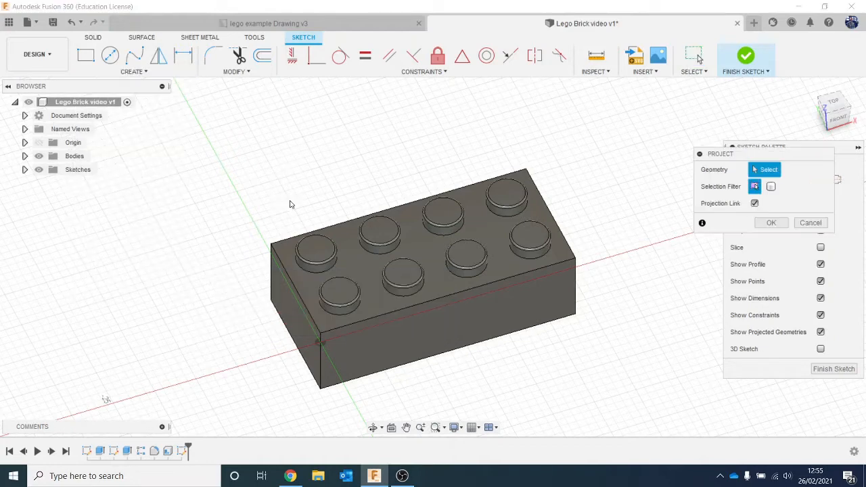
{"action": "left_click", "coordinate": [315, 249]}
{"action": "left_click", "coordinate": [337, 290]}
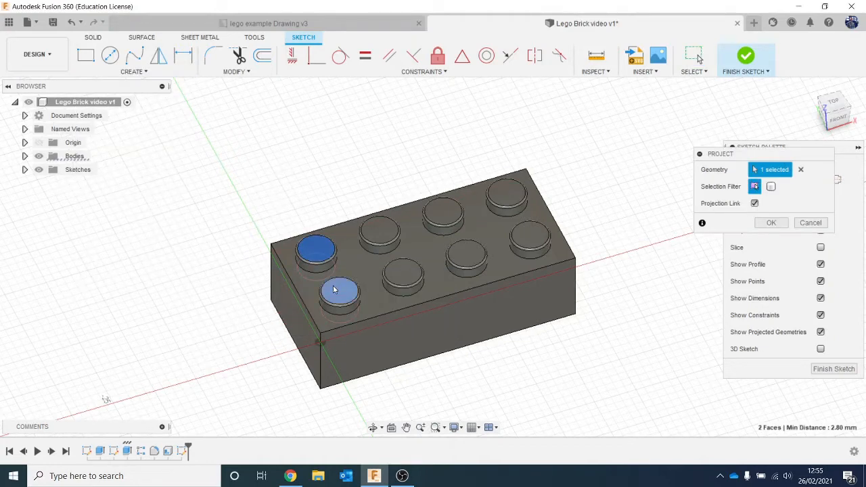
{"action": "left_click", "coordinate": [378, 238]}
{"action": "left_click", "coordinate": [413, 265]}
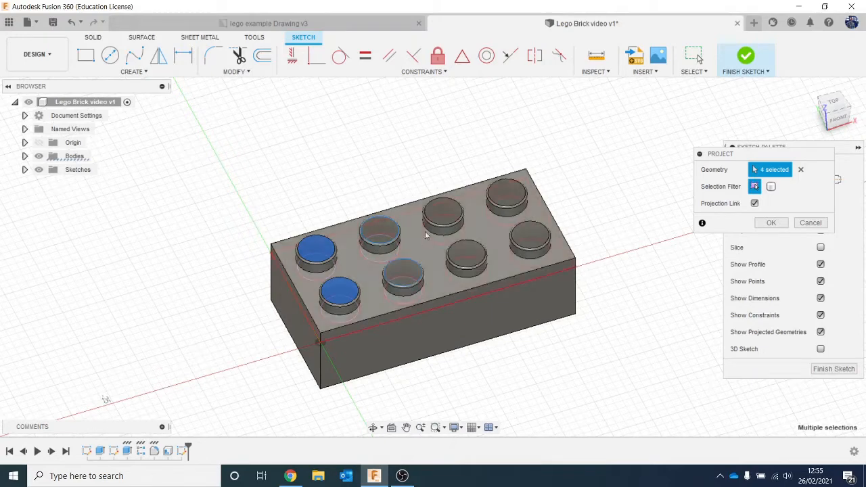
{"action": "left_click", "coordinate": [436, 222]}
{"action": "left_click", "coordinate": [455, 240]}
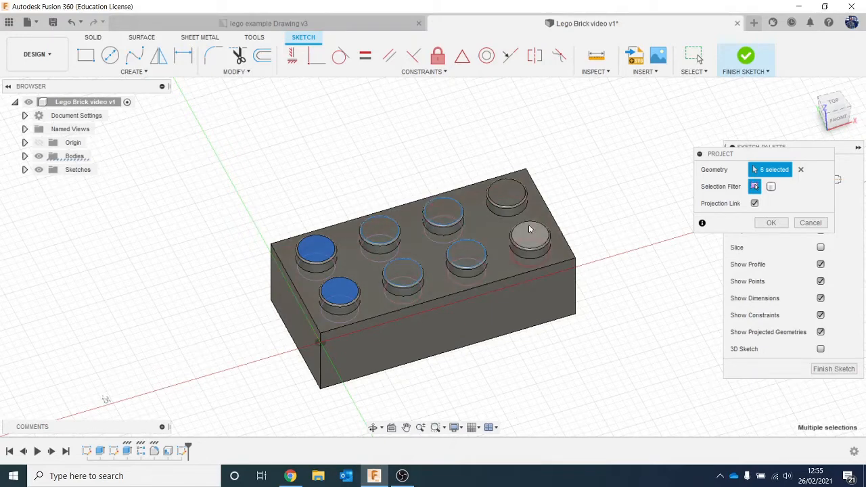
{"action": "left_click", "coordinate": [530, 223]}
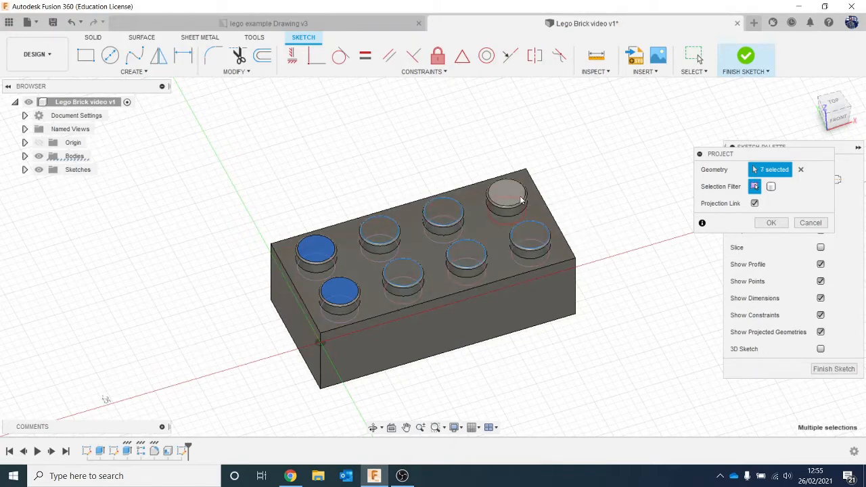
{"action": "left_click", "coordinate": [513, 193]}
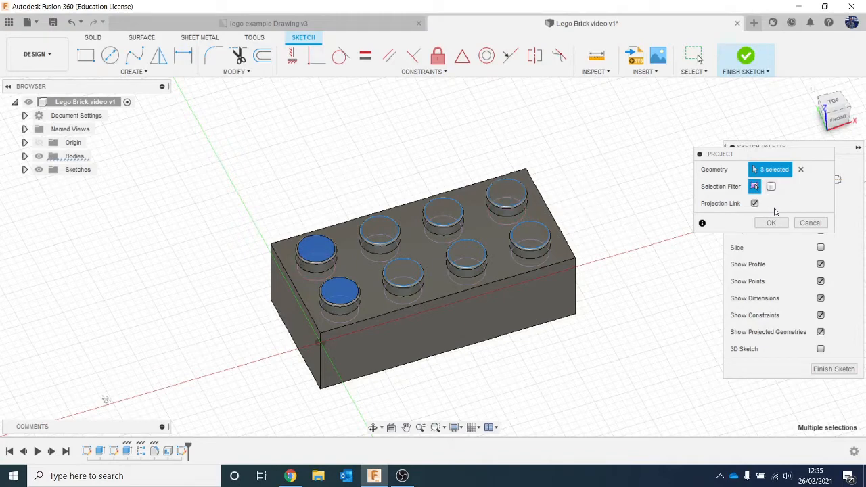
{"action": "left_click", "coordinate": [770, 222]}
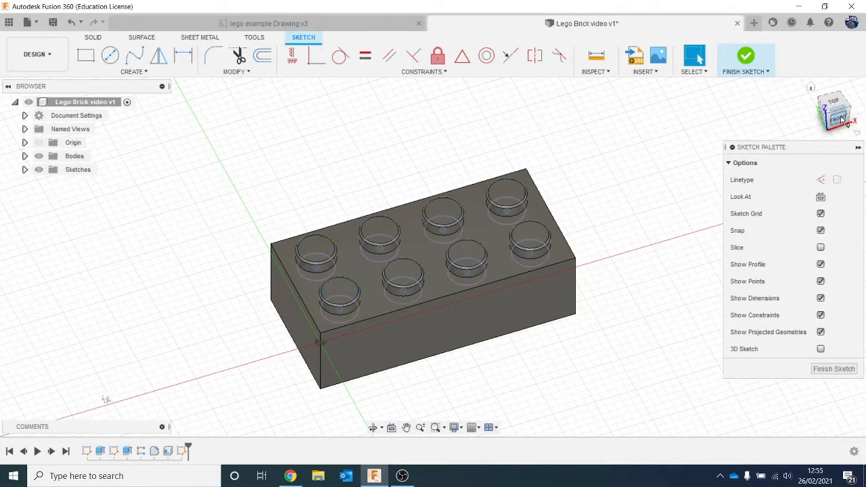
Sketch three center-diameter circles along the middle of the underside, one in each gap between the four pairs of projected stud circles
{"action": "left_click", "coordinate": [840, 119]}
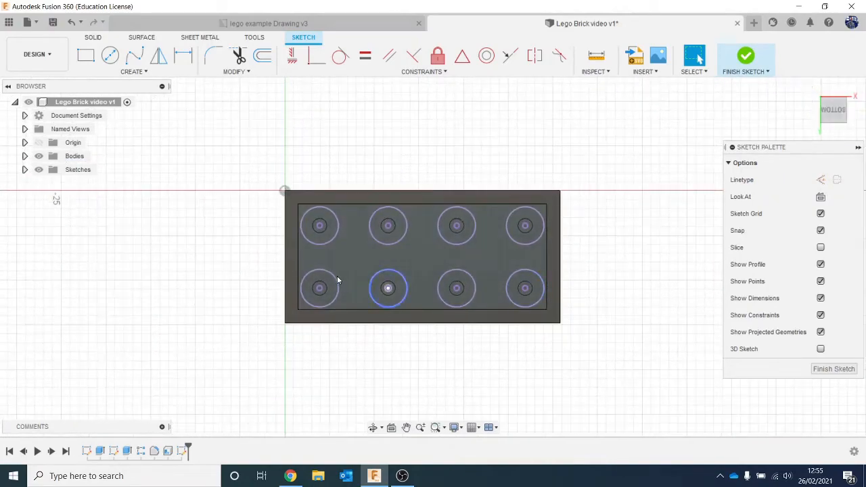
{"action": "left_click", "coordinate": [352, 296]}
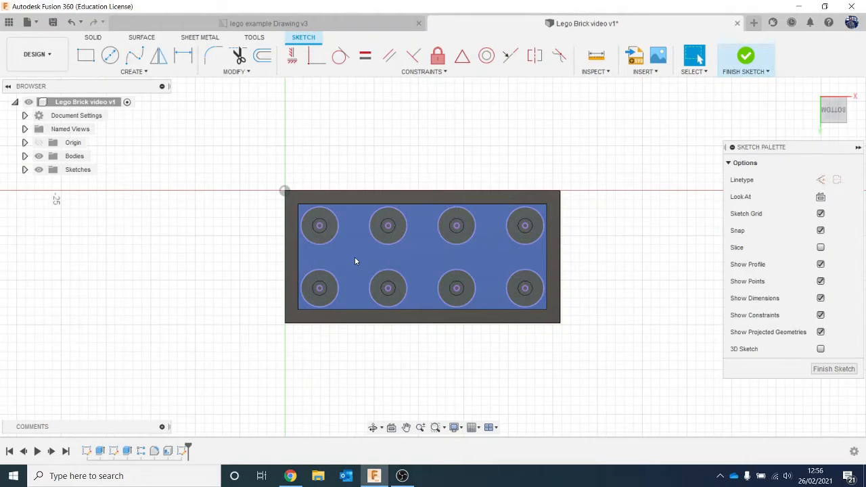
{"action": "scroll", "coordinate": [355, 257], "scroll_direction": "up", "scroll_amount": 1}
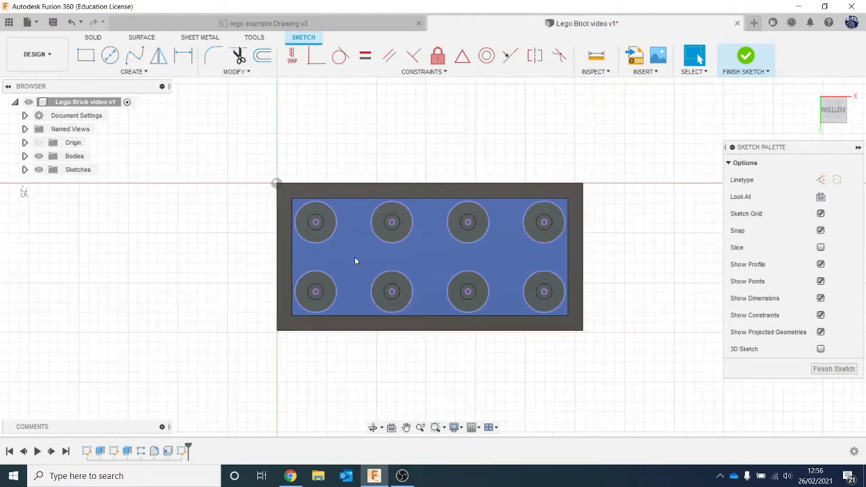
{"action": "left_click", "coordinate": [110, 55]}
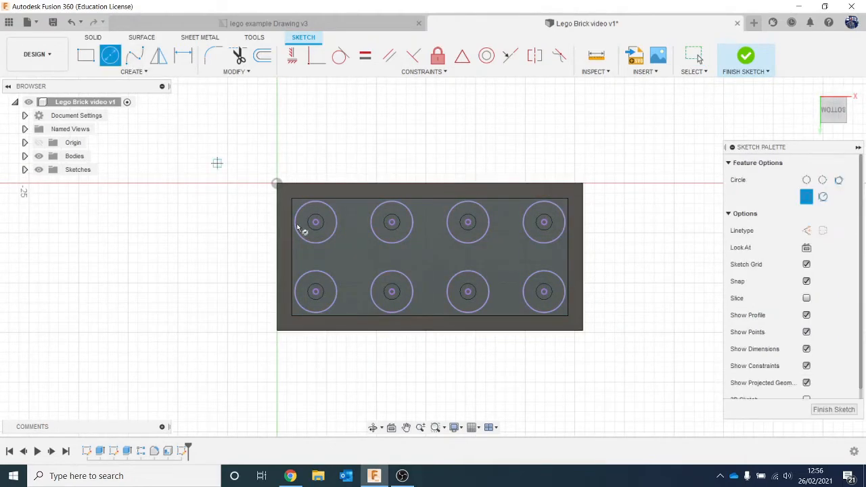
{"action": "left_click", "coordinate": [361, 257]}
{"action": "left_click", "coordinate": [360, 274]}
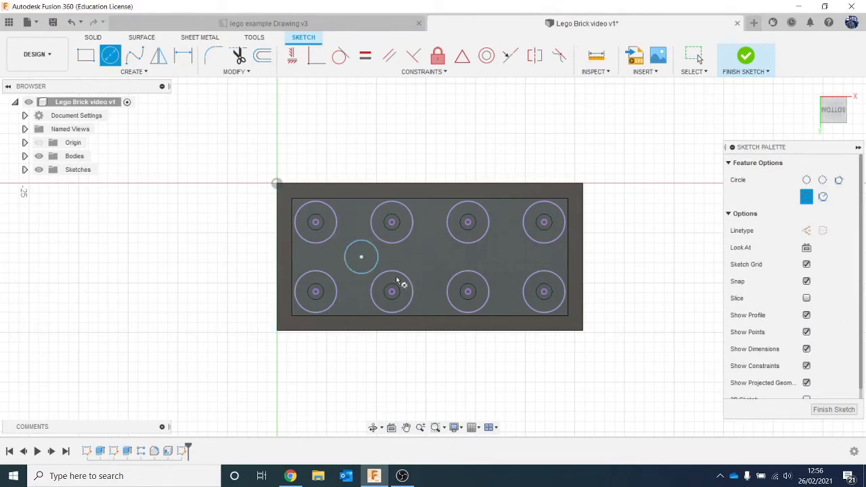
{"action": "left_click", "coordinate": [435, 253]}
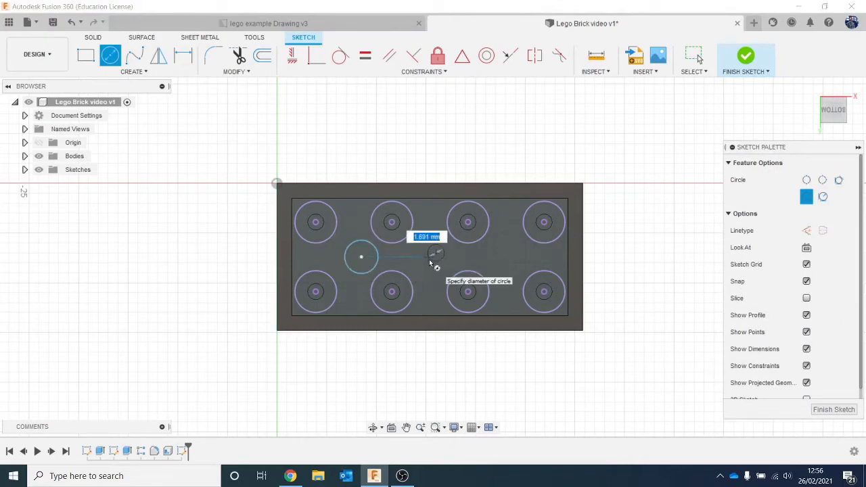
{"action": "left_click", "coordinate": [425, 264]}
{"action": "left_click", "coordinate": [514, 272]}
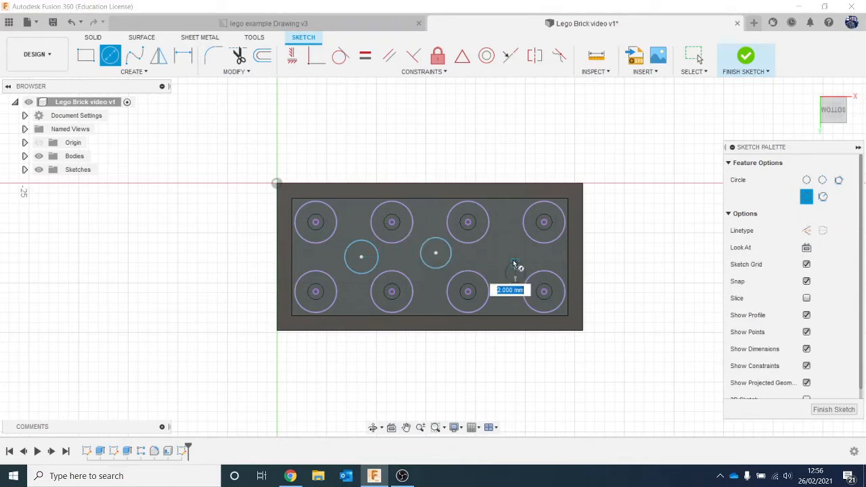
{"action": "left_click", "coordinate": [514, 261]}
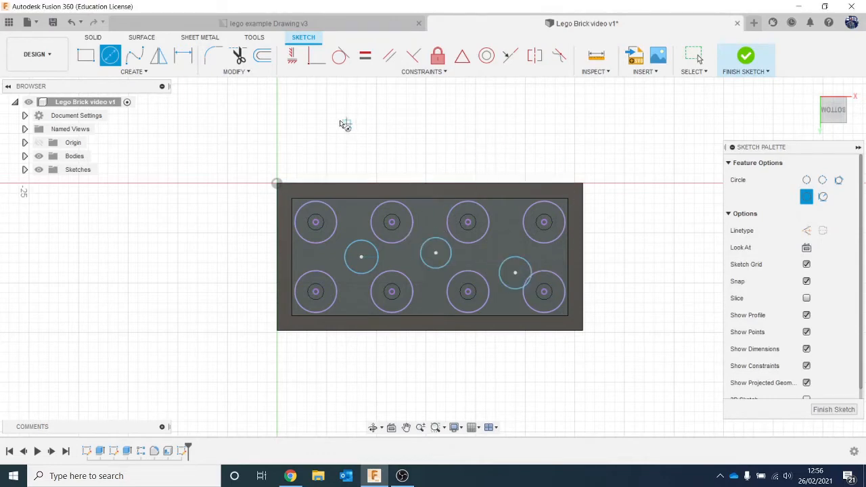
Make the first middle circle, nearest the origin, tangent to three of the projected stud circles around it
{"action": "left_click", "coordinate": [340, 57]}
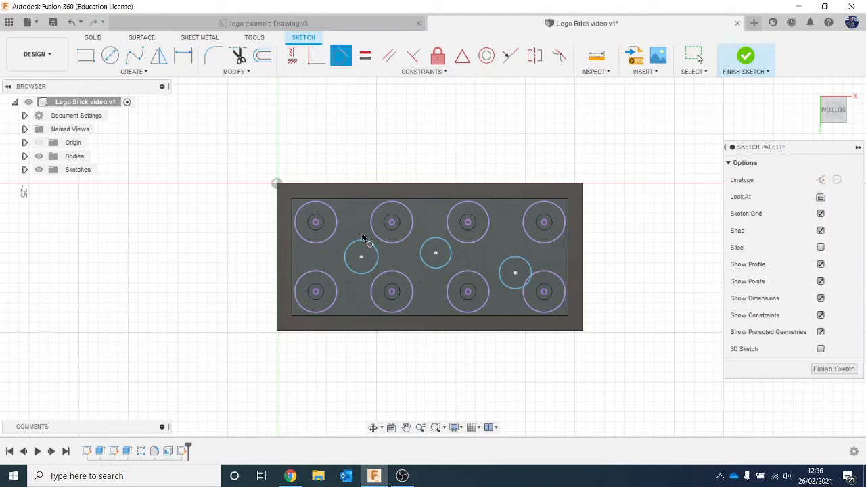
{"action": "left_click", "coordinate": [357, 236]}
{"action": "left_click", "coordinate": [329, 242]}
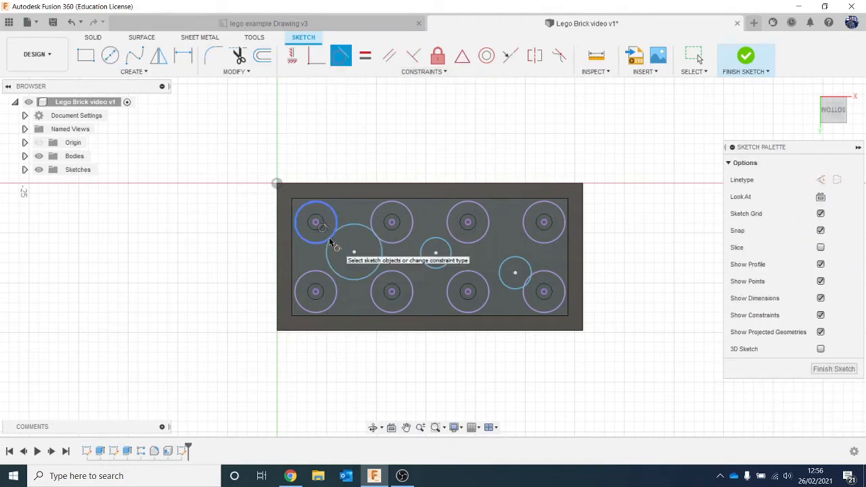
{"action": "left_click", "coordinate": [380, 266]}
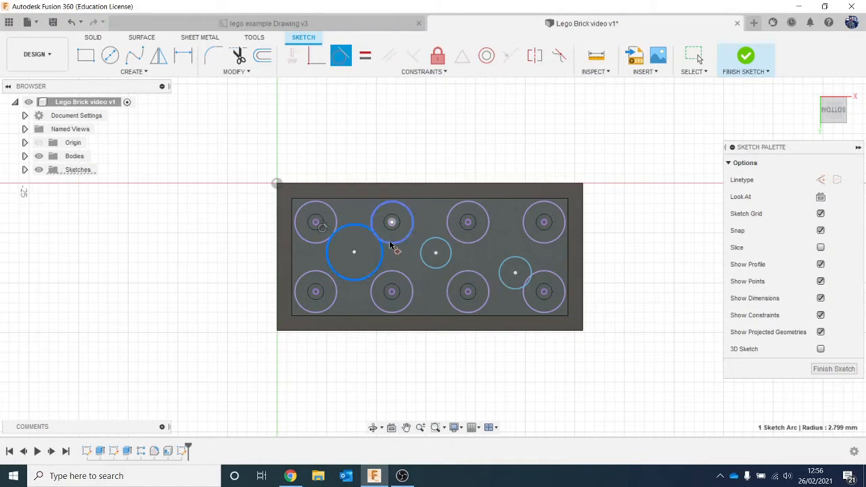
{"action": "left_click", "coordinate": [391, 244]}
{"action": "left_click", "coordinate": [359, 270]}
{"action": "left_click", "coordinate": [380, 268]}
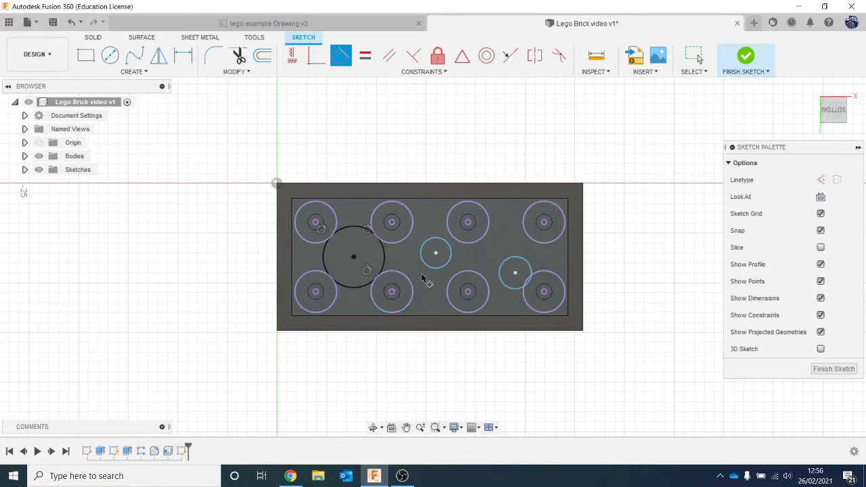
Apply tangent constraints between the central circle and the projected circles around it, including the outer ring on the third stud nearer the X axis
{"action": "left_click", "coordinate": [444, 241]}
{"action": "left_click", "coordinate": [404, 234]}
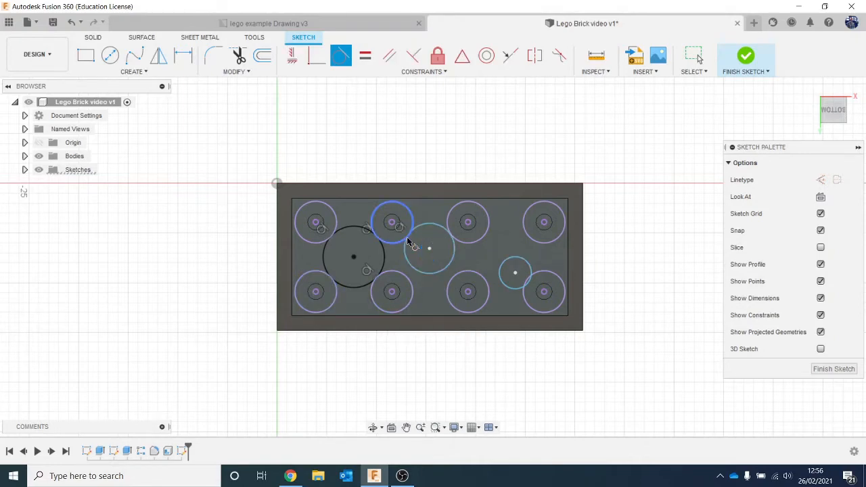
{"action": "left_click", "coordinate": [463, 242]}
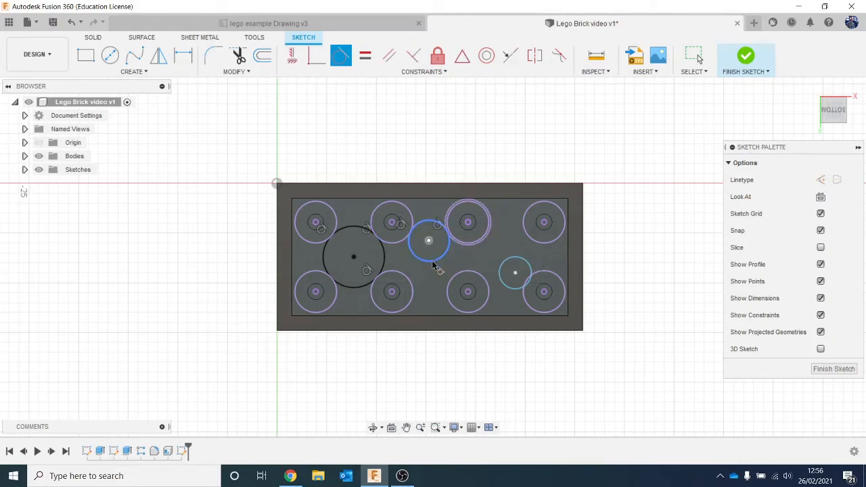
{"action": "left_click", "coordinate": [434, 265]}
{"action": "left_click", "coordinate": [457, 274]}
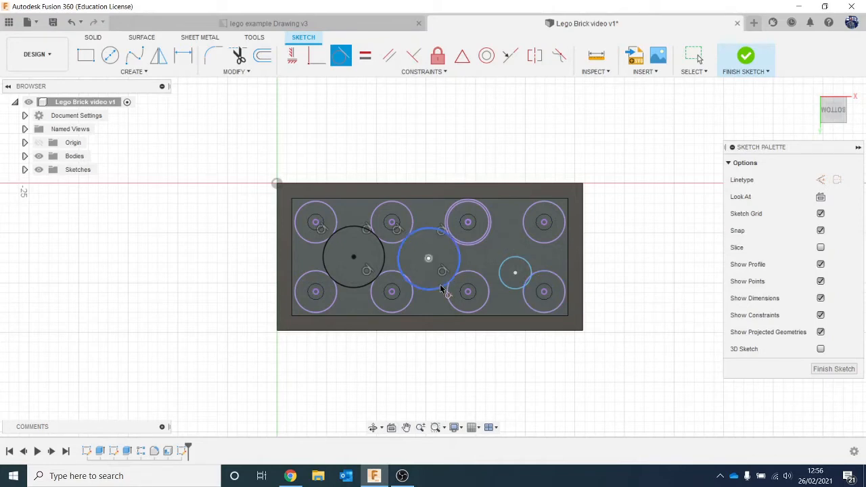
Delete the extra outer ring projected around the third stud in the row nearer the X axis
{"action": "scroll", "coordinate": [448, 246], "scroll_direction": "up", "scroll_amount": 5}
{"action": "scroll", "coordinate": [460, 256], "scroll_direction": "up", "scroll_amount": 2}
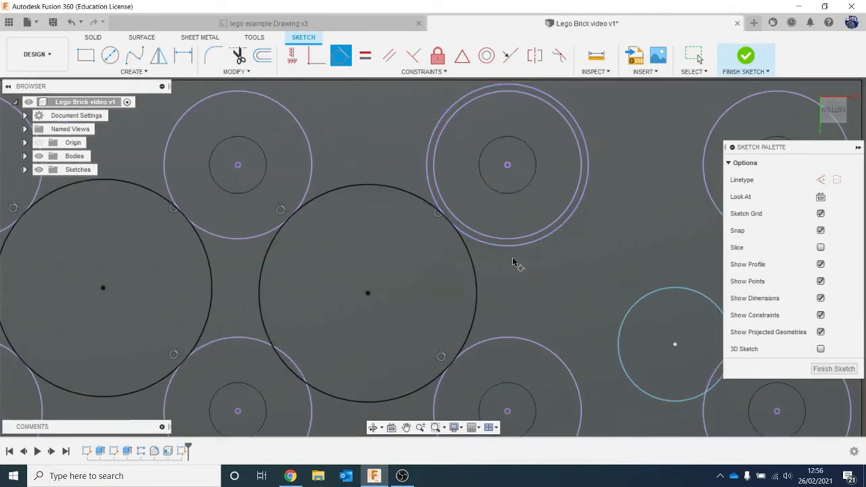
{"action": "left_click", "coordinate": [501, 246]}
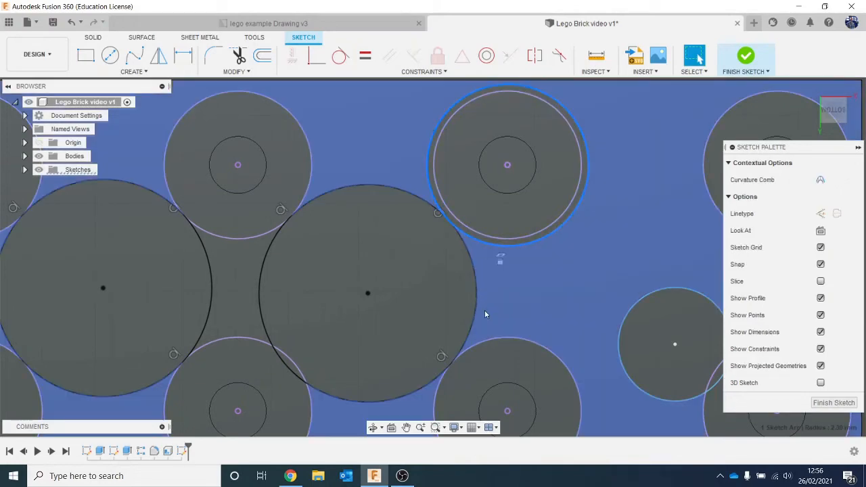
{"action": "left_click", "coordinate": [483, 304]}
Make the central circle tangent to the remaining projected circle of the third stud in the row nearer the X axis
{"action": "scroll", "coordinate": [481, 288], "scroll_direction": "down", "scroll_amount": 3}
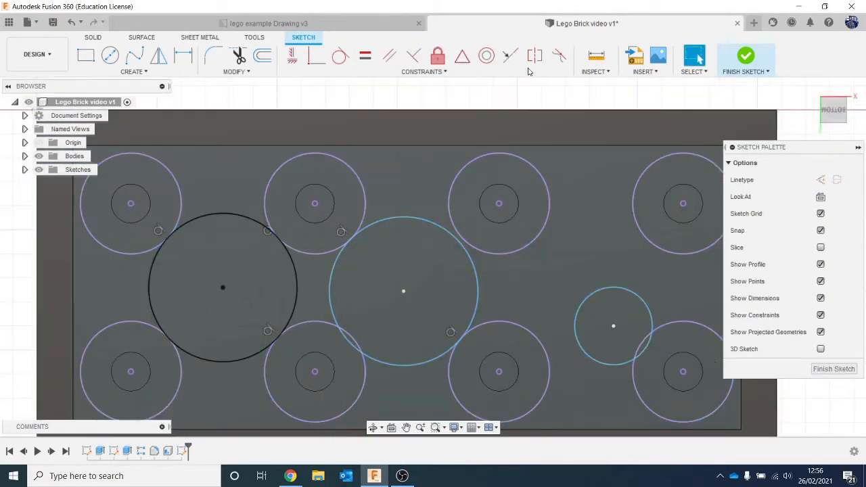
{"action": "left_click", "coordinate": [334, 61]}
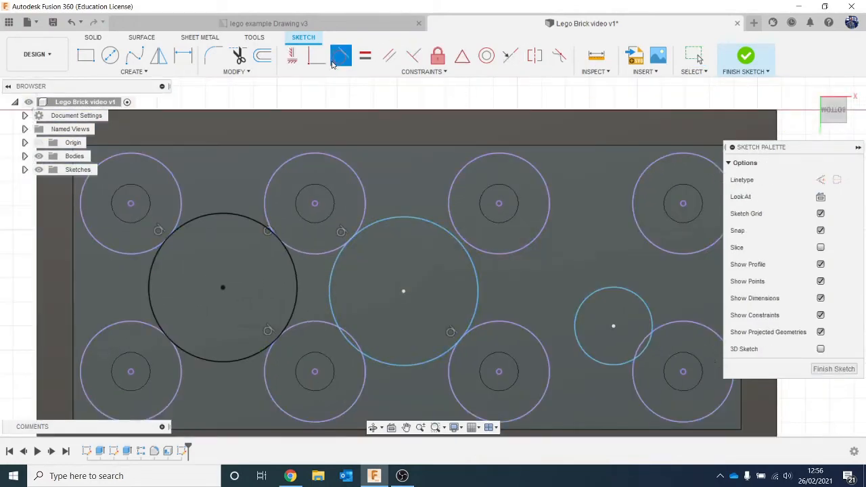
{"action": "left_click", "coordinate": [420, 225]}
{"action": "left_click", "coordinate": [483, 254]}
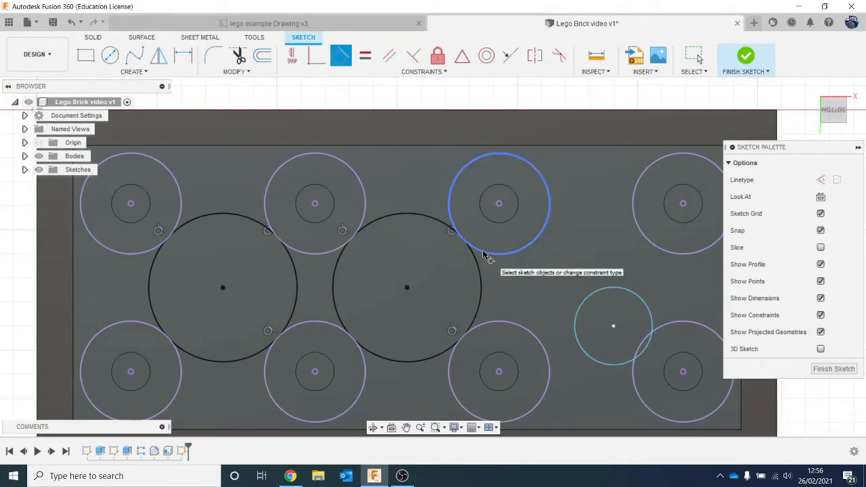
Make the third middle circle, farthest from the origin, tangent to three of the projected stud circles around it
{"action": "scroll", "coordinate": [361, 326], "scroll_direction": "down", "scroll_amount": 2}
{"action": "scroll", "coordinate": [359, 325], "scroll_direction": "down", "scroll_amount": 2}
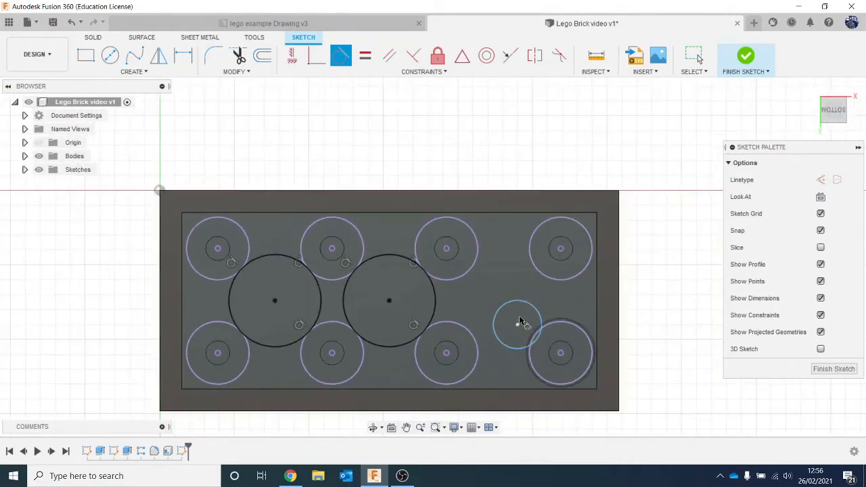
{"action": "middle_click_drag", "start_coordinate": [481, 297], "coordinate": [391, 231]}
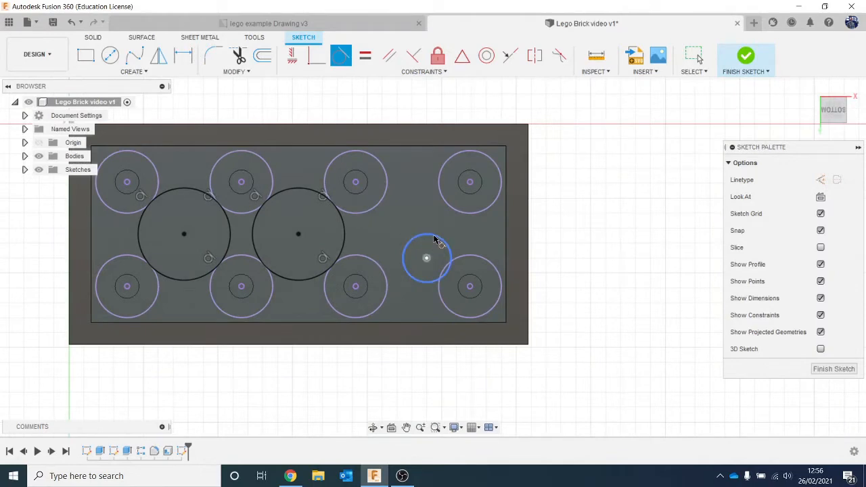
{"action": "left_click", "coordinate": [380, 202]}
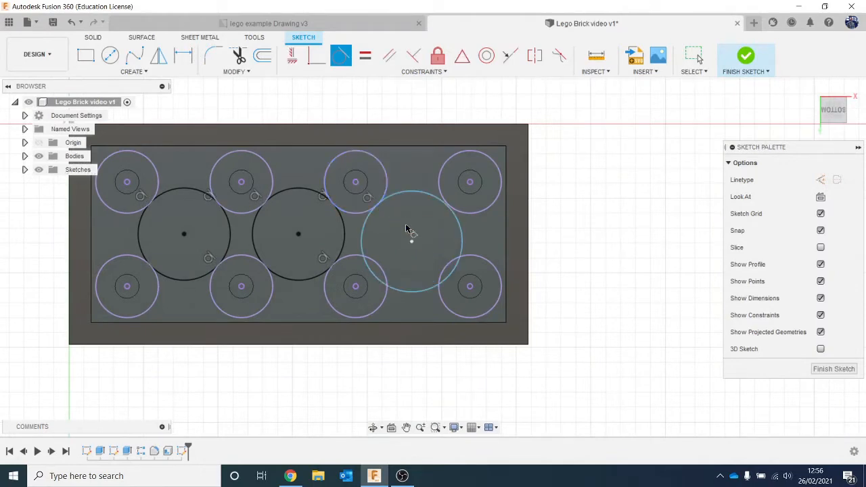
{"action": "left_click", "coordinate": [462, 242]}
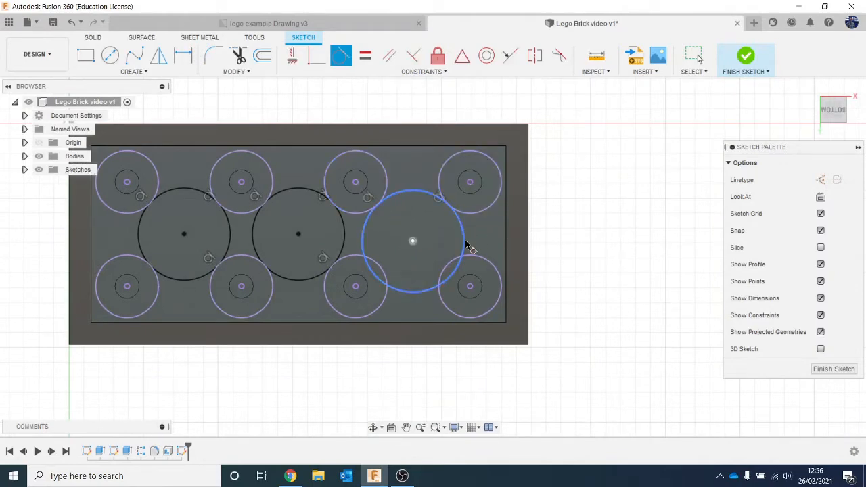
{"action": "left_click", "coordinate": [478, 257]}
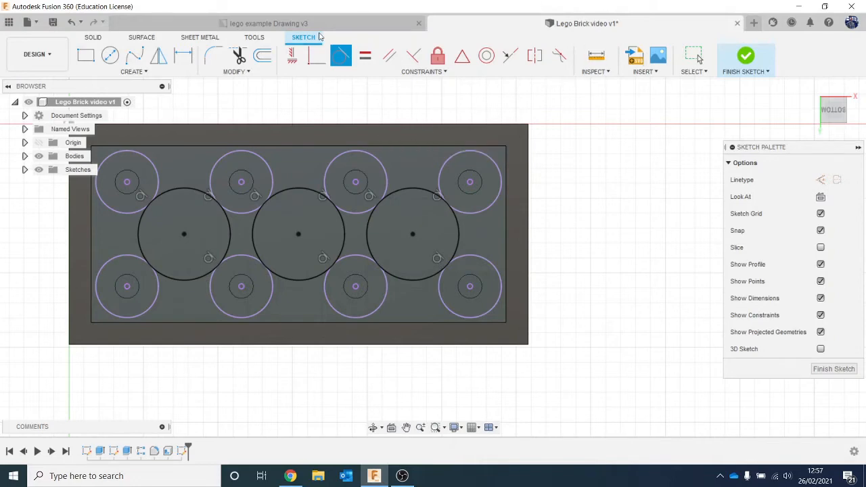
Check the tube diameters in the example drawing and offset the middle circle farthest from the origin 1 mm inward
{"action": "left_click", "coordinate": [280, 23]}
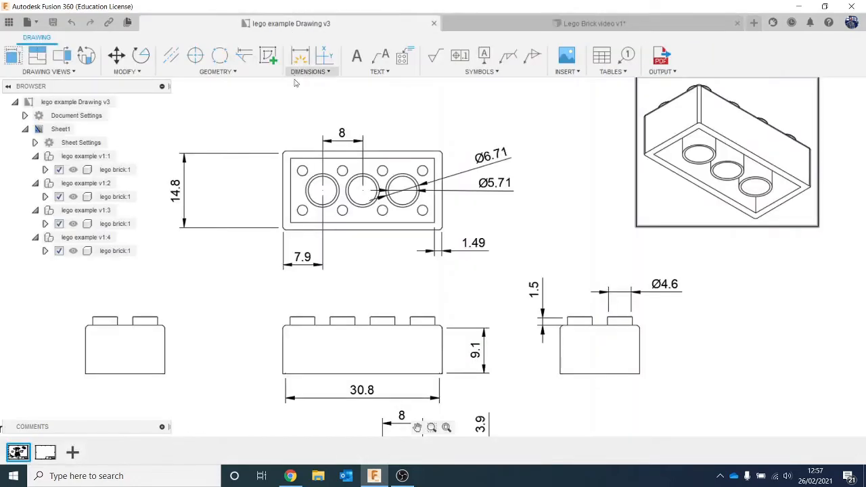
{"action": "scroll", "coordinate": [426, 213], "scroll_direction": "up", "scroll_amount": 3}
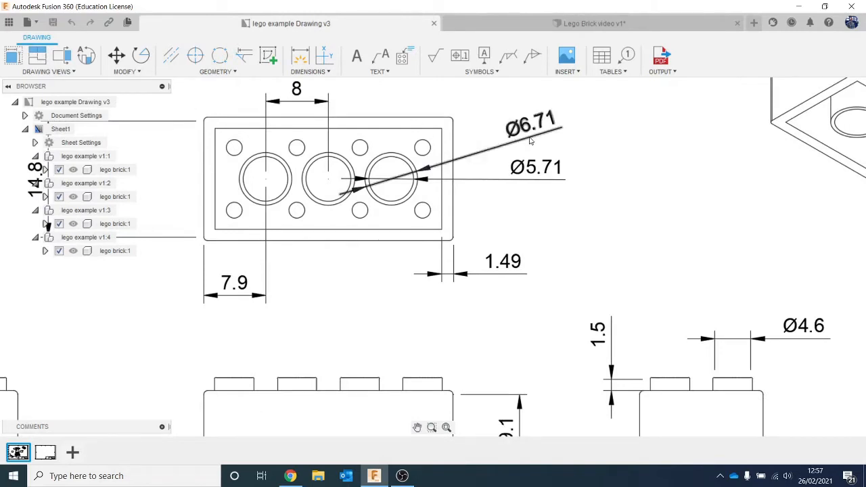
{"action": "left_click", "coordinate": [554, 23]}
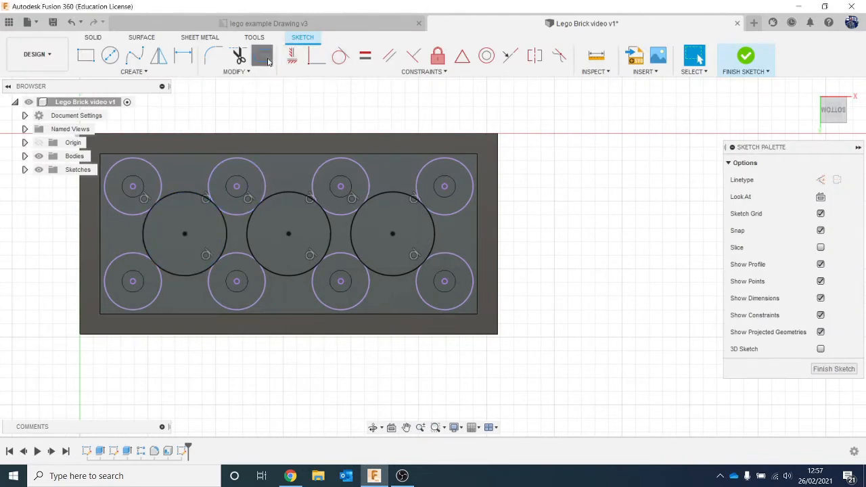
{"action": "left_click", "coordinate": [262, 56]}
{"action": "left_click", "coordinate": [431, 243]}
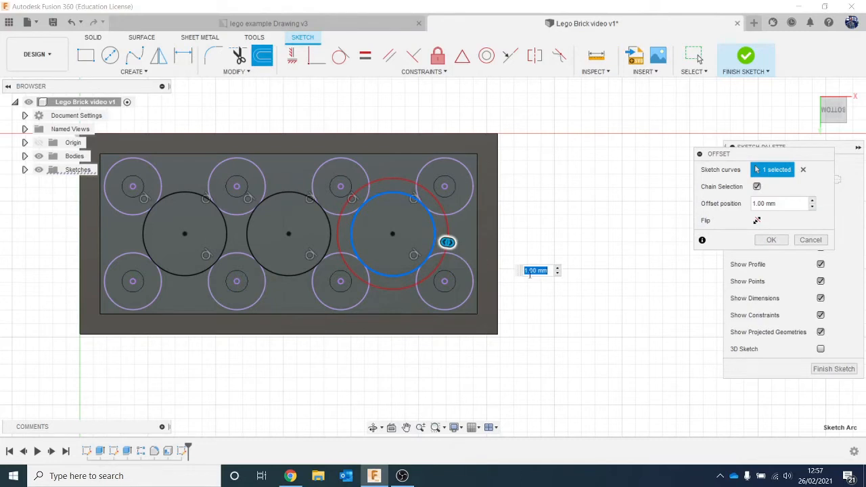
{"action": "left_click_drag", "start_coordinate": [443, 242], "coordinate": [421, 237]}
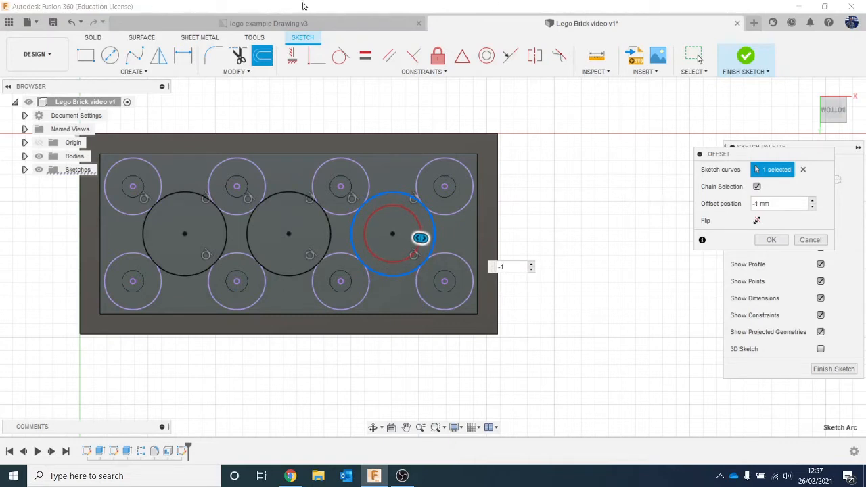
{"action": "left_click", "coordinate": [315, 28]}
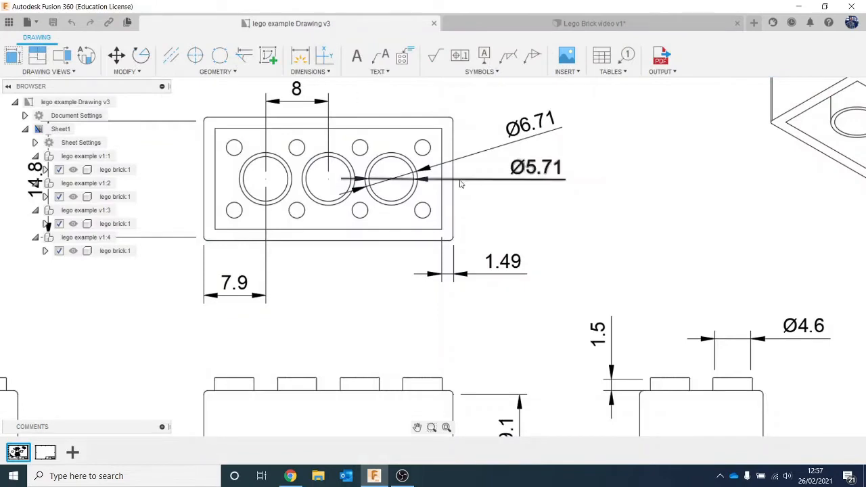
{"action": "left_click", "coordinate": [576, 26]}
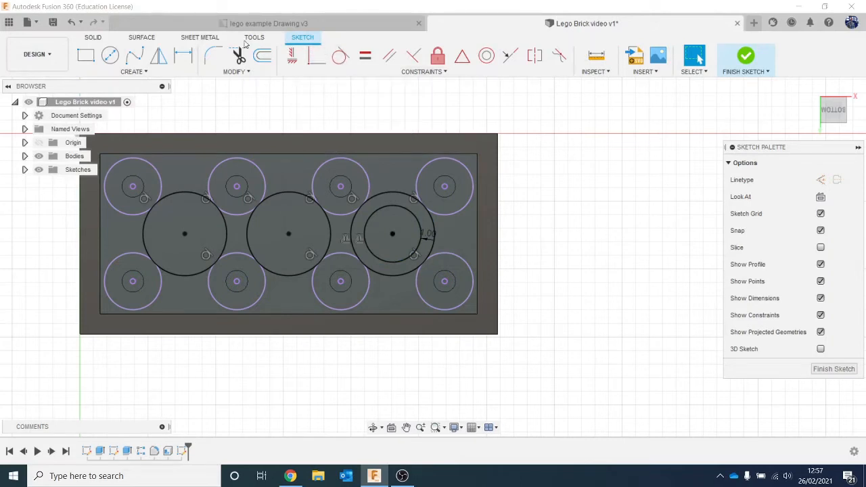
Offset the central circle and the middle circle nearest the origin inward by 1 mm each
{"action": "left_click", "coordinate": [262, 56]}
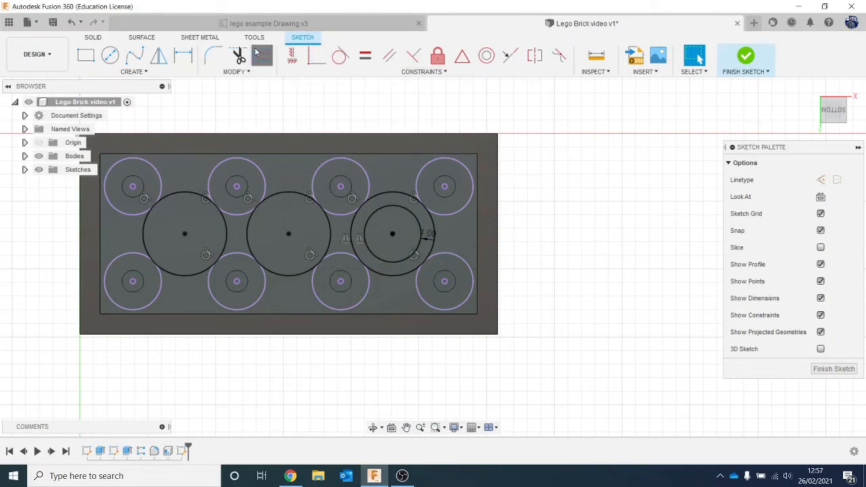
{"action": "left_click", "coordinate": [290, 188]}
{"action": "type", "text": "-1"}
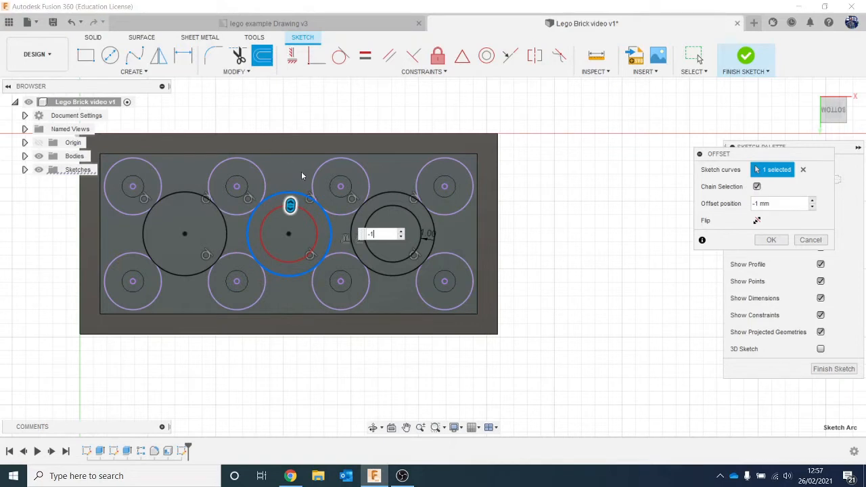
{"action": "key", "text": "Return"}
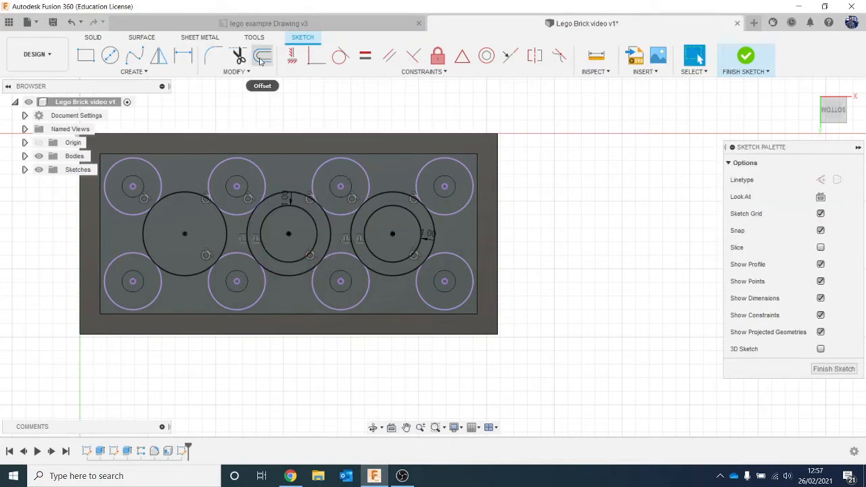
{"action": "left_click", "coordinate": [261, 58]}
{"action": "left_click", "coordinate": [189, 194]}
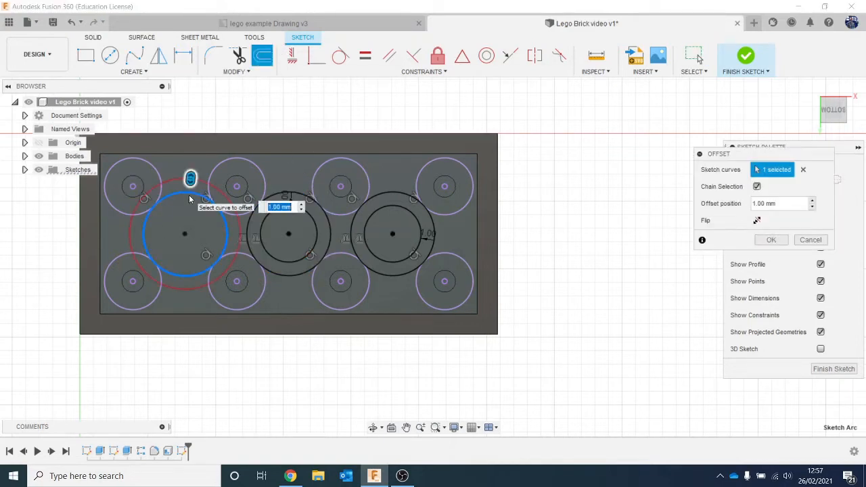
{"action": "type", "text": "-1"}
{"action": "key", "text": "Return"}
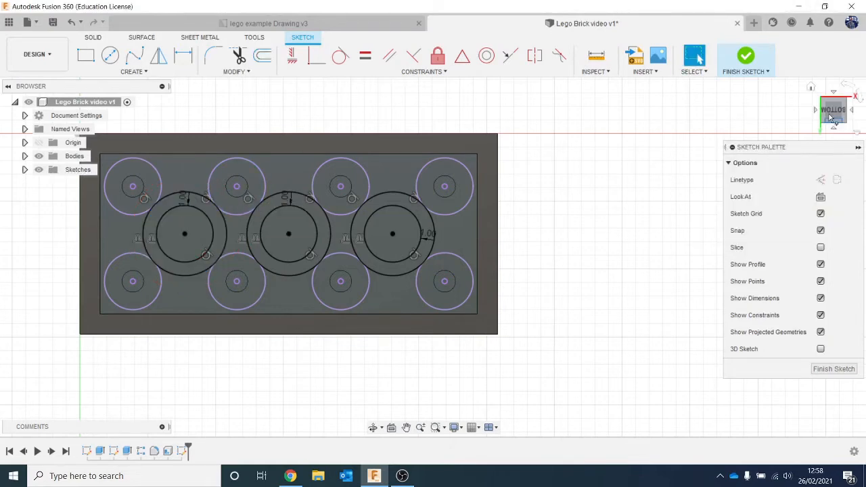
Finish the sketch and extrude the three ring profiles 7.61 mm toward the brick's open underside, joining them to the body
{"action": "mouse_move", "coordinate": [832, 116]}
{"action": "left_mouse_down"}
{"action": "mouse_move", "coordinate": [832, 131]}
{"action": "mouse_move", "coordinate": [833, 122]}
{"action": "left_mouse_up"}
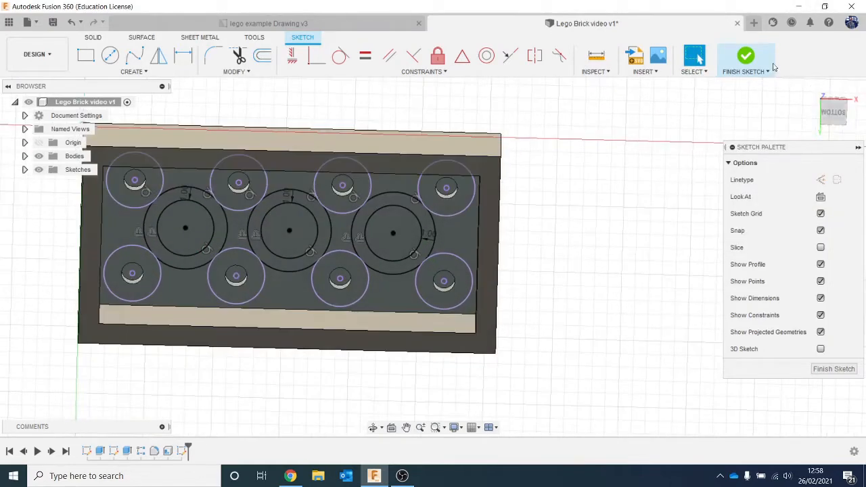
{"action": "left_click", "coordinate": [744, 59]}
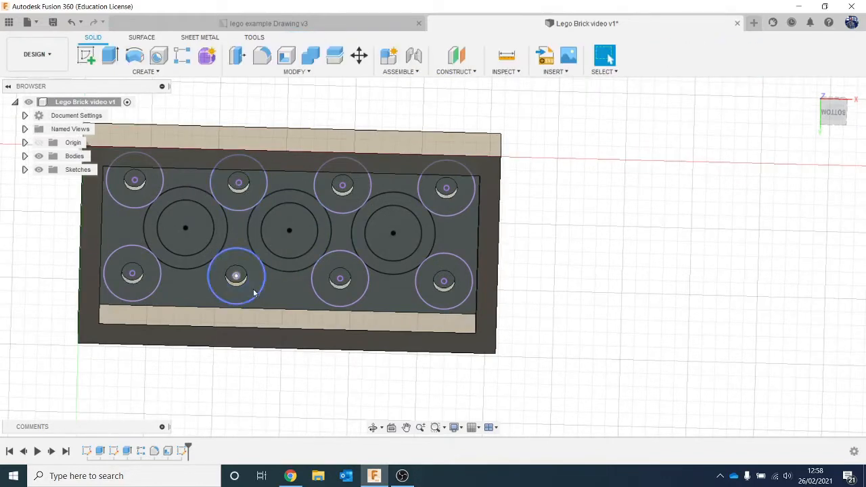
{"action": "key", "text": "e"}
{"action": "left_click", "coordinate": [184, 197]}
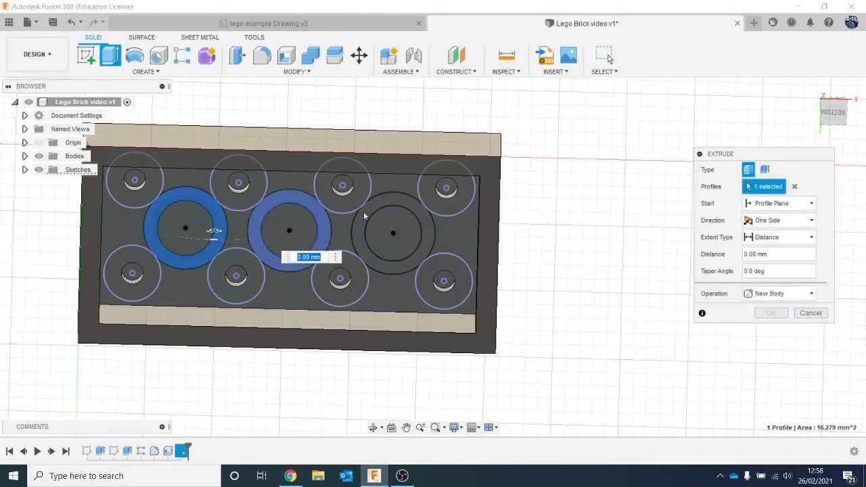
{"action": "left_click", "coordinate": [292, 199]}
{"action": "left_click", "coordinate": [422, 217]}
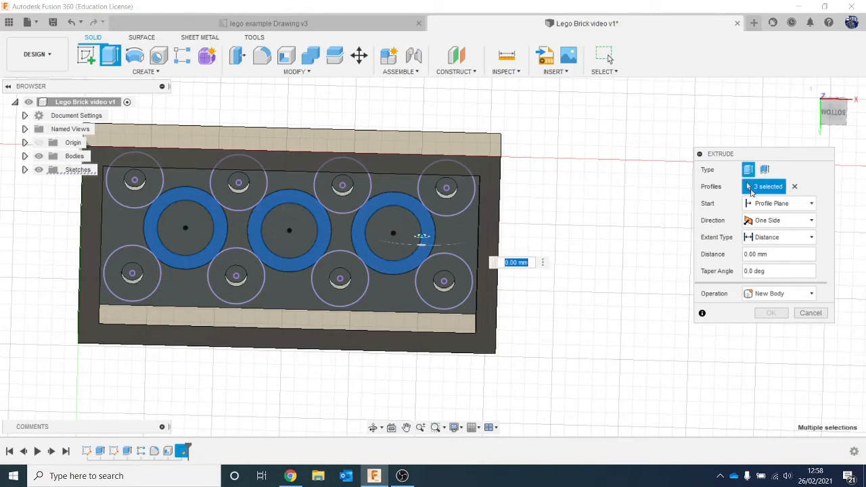
{"action": "left_click_drag", "start_coordinate": [832, 112], "coordinate": [767, 148]}
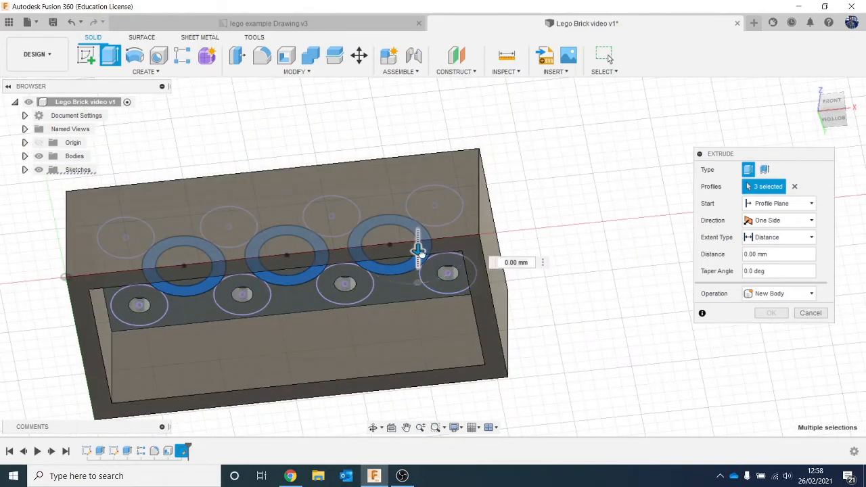
{"action": "left_click_drag", "start_coordinate": [417, 249], "coordinate": [417, 307]}
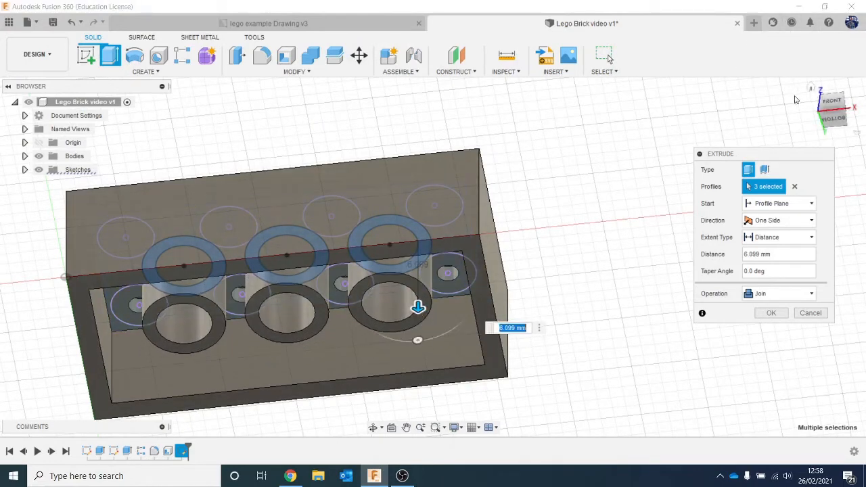
{"action": "left_click_drag", "start_coordinate": [839, 121], "coordinate": [839, 117]}
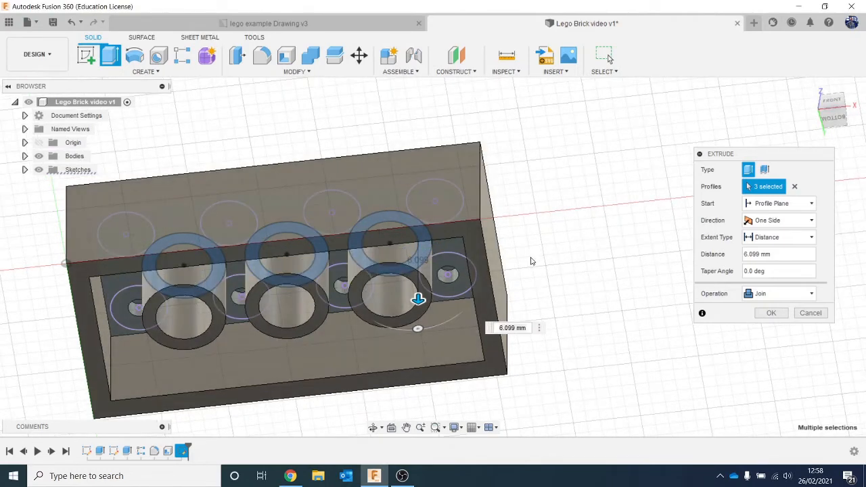
{"action": "left_click", "coordinate": [478, 236]}
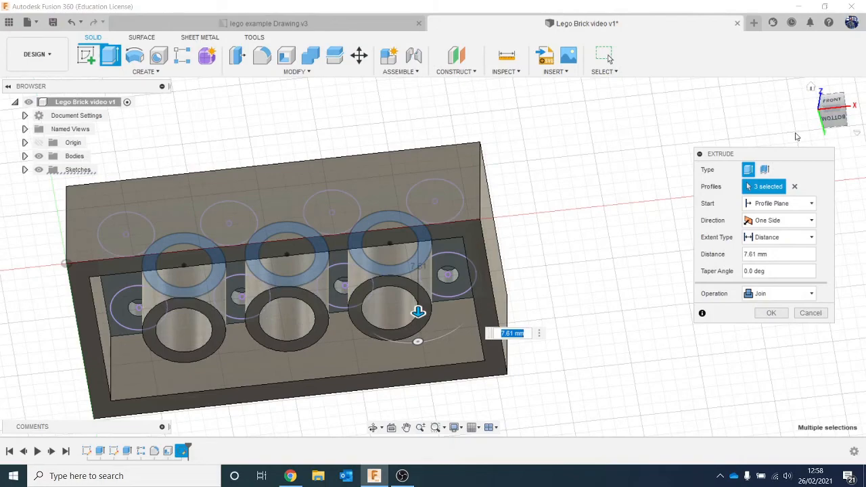
{"action": "left_click_drag", "start_coordinate": [840, 121], "coordinate": [836, 140]}
{"action": "left_click", "coordinate": [770, 312]}
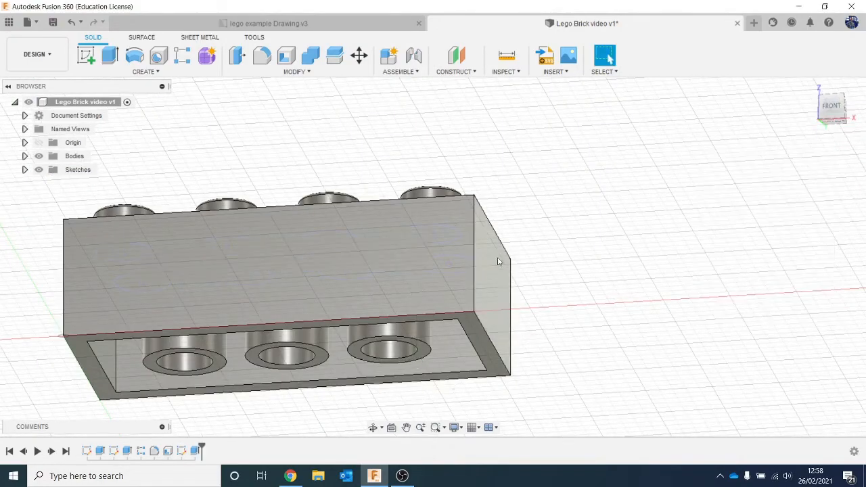
Inspect the brick from above and check the example drawing's note for the outside fillet radius
{"action": "mouse_move", "coordinate": [826, 113]}
{"action": "left_mouse_down"}
{"action": "mouse_move", "coordinate": [825, 73]}
{"action": "mouse_move", "coordinate": [824, 142]}
{"action": "mouse_move", "coordinate": [826, 74]}
{"action": "mouse_move", "coordinate": [819, 130]}
{"action": "mouse_move", "coordinate": [829, 118]}
{"action": "left_mouse_up"}
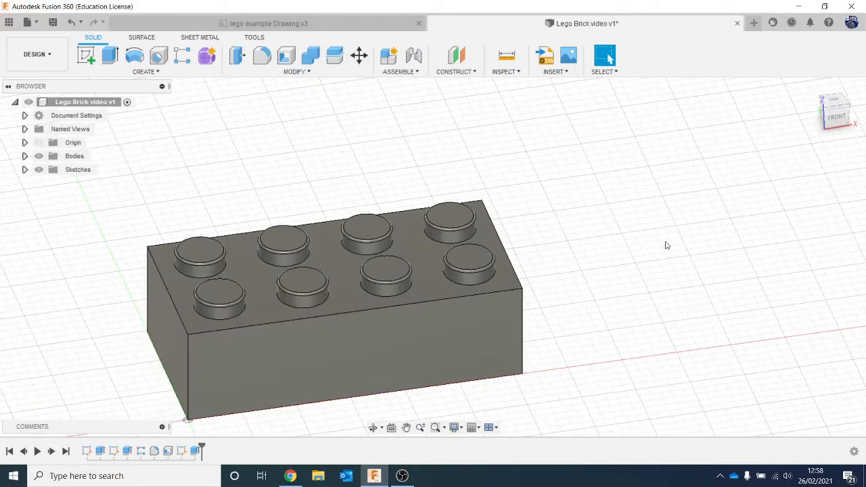
{"action": "middle_click_drag", "start_coordinate": [666, 243], "coordinate": [706, 184]}
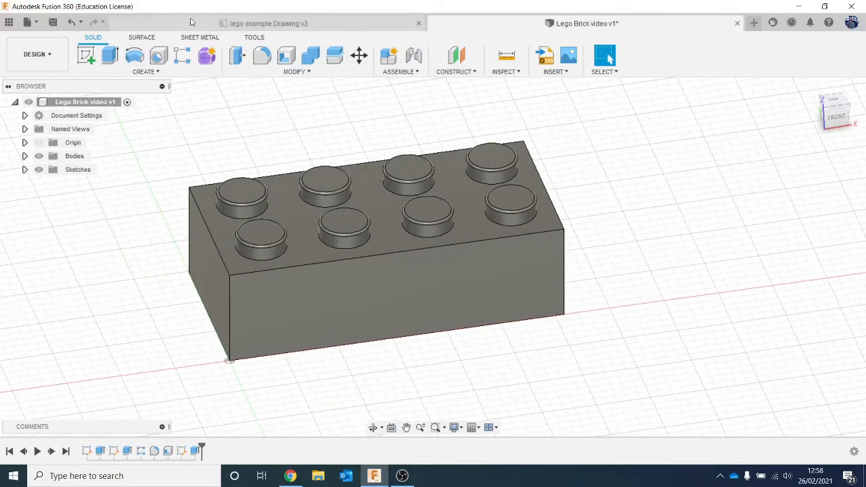
{"action": "left_click", "coordinate": [270, 23]}
{"action": "scroll", "coordinate": [409, 256], "scroll_direction": "down", "scroll_amount": 3}
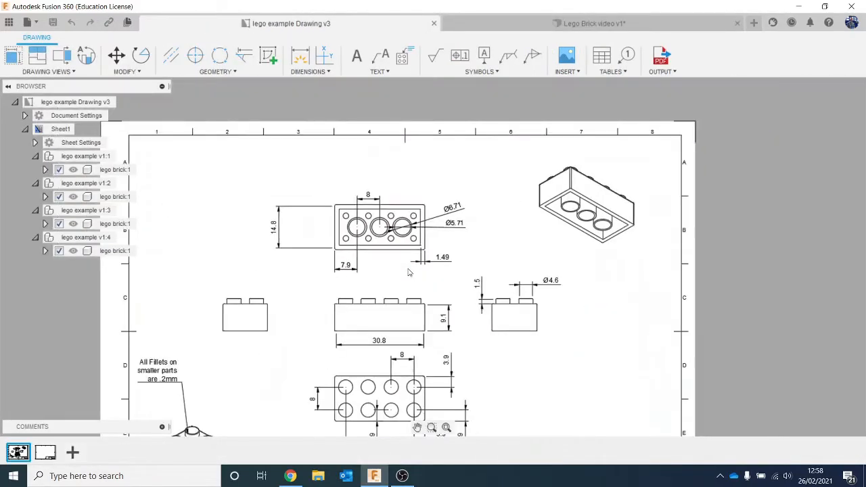
{"action": "middle_click_drag", "start_coordinate": [401, 313], "coordinate": [435, 143]}
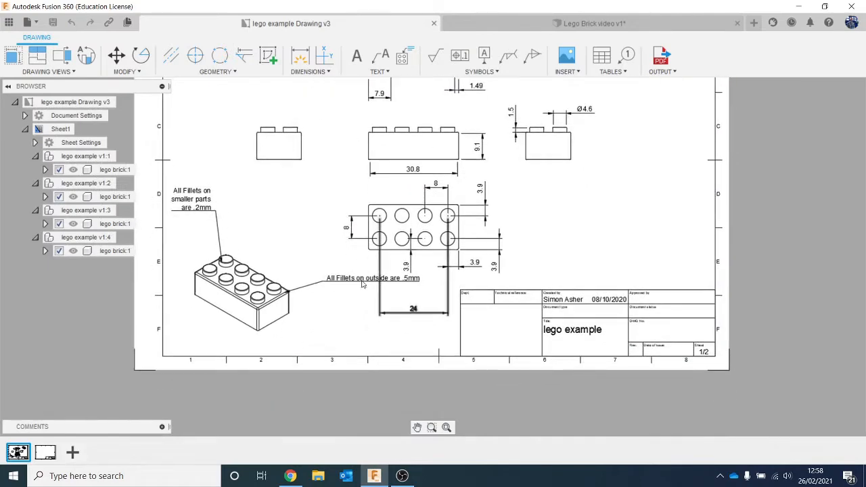
{"action": "left_click", "coordinate": [501, 27]}
{"action": "scroll", "coordinate": [305, 166], "scroll_direction": "down", "scroll_amount": 2}
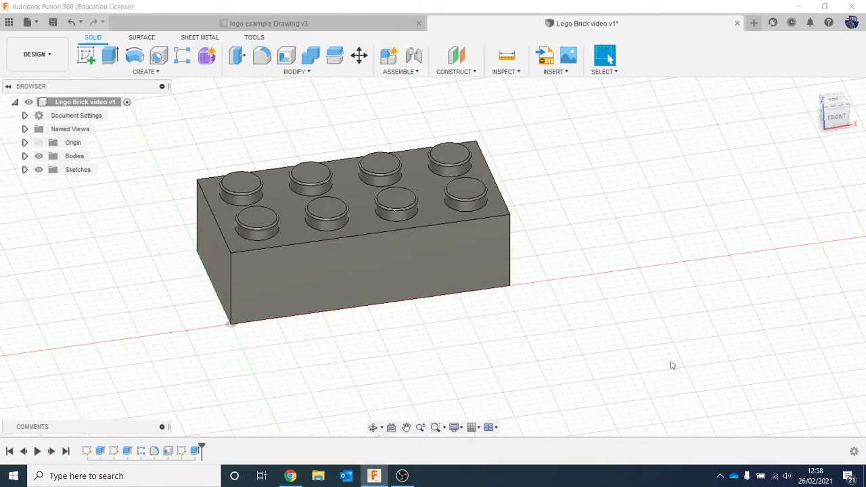
Fillet the brick's four vertical outside edges and four top perimeter edges with a constant 0.5 mm radius
{"action": "key", "text": "f"}
{"action": "left_click", "coordinate": [230, 284]}
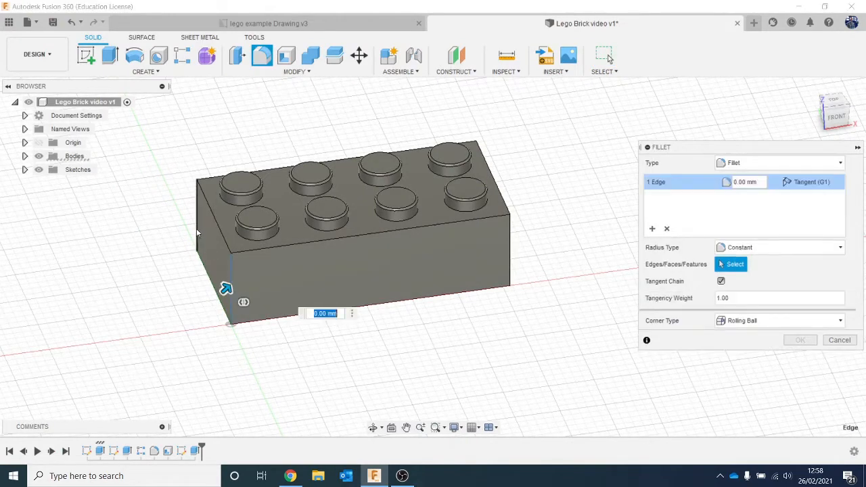
{"action": "left_click", "coordinate": [196, 232]}
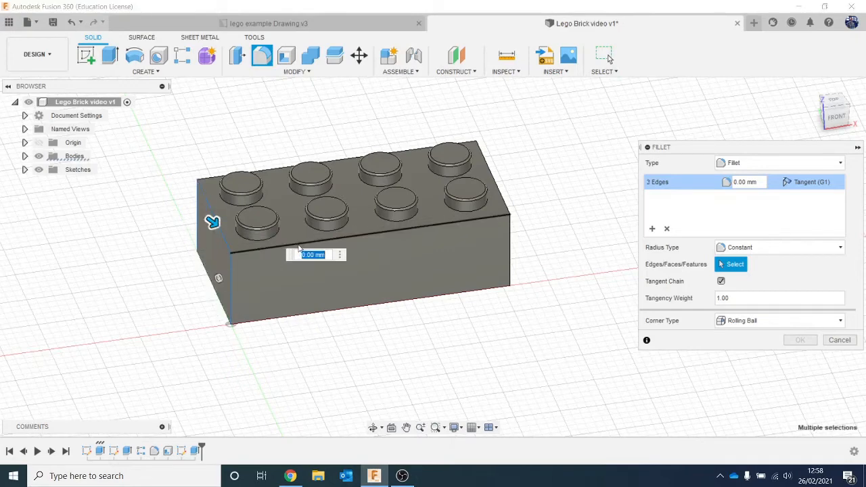
{"action": "left_click", "coordinate": [308, 242]}
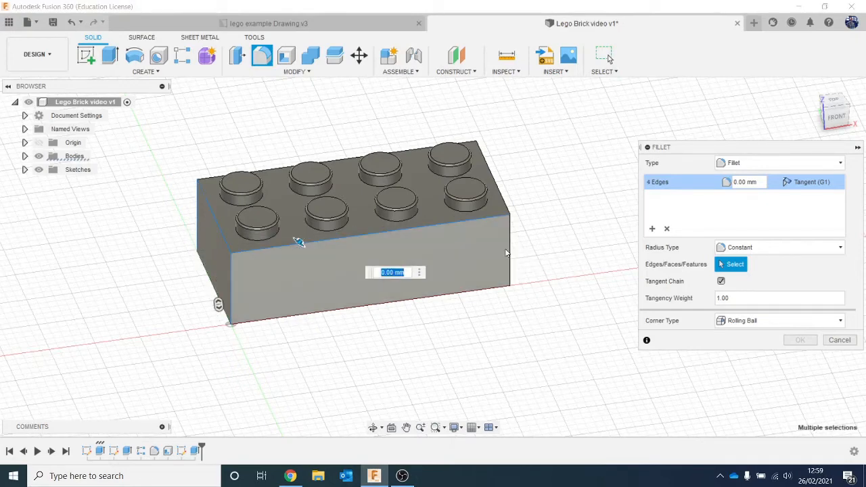
{"action": "left_click", "coordinate": [510, 253]}
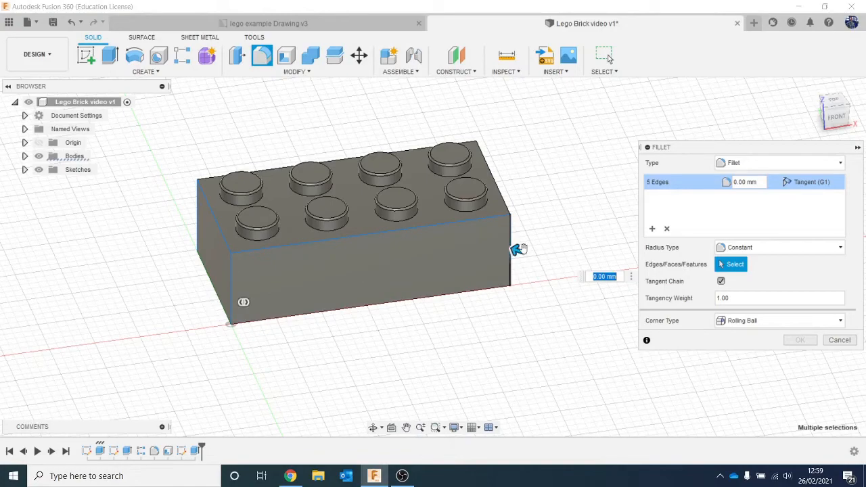
{"action": "left_click", "coordinate": [838, 108]}
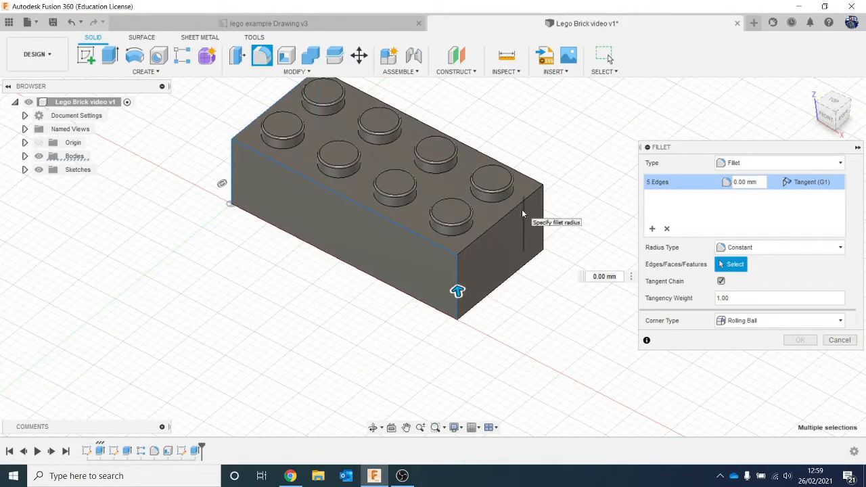
{"action": "left_click", "coordinate": [515, 211]}
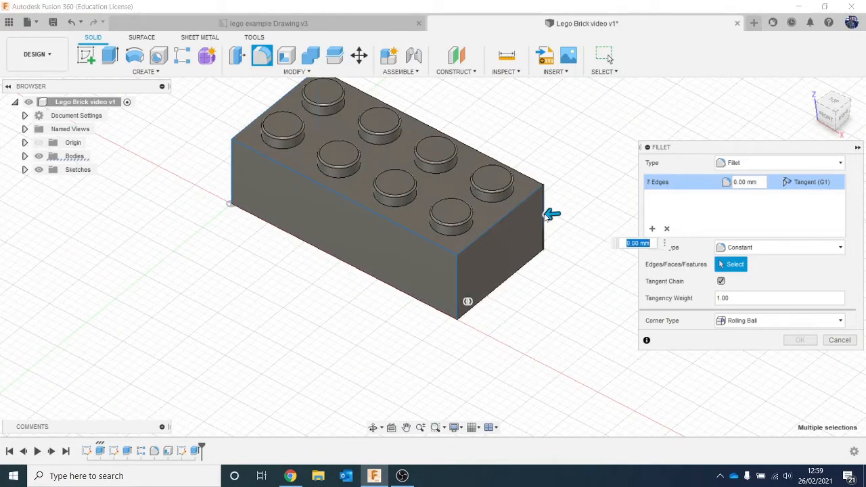
{"action": "middle_click_drag", "start_coordinate": [447, 304], "coordinate": [342, 242], "text": "shift"}
{"action": "left_click", "coordinate": [553, 224]}
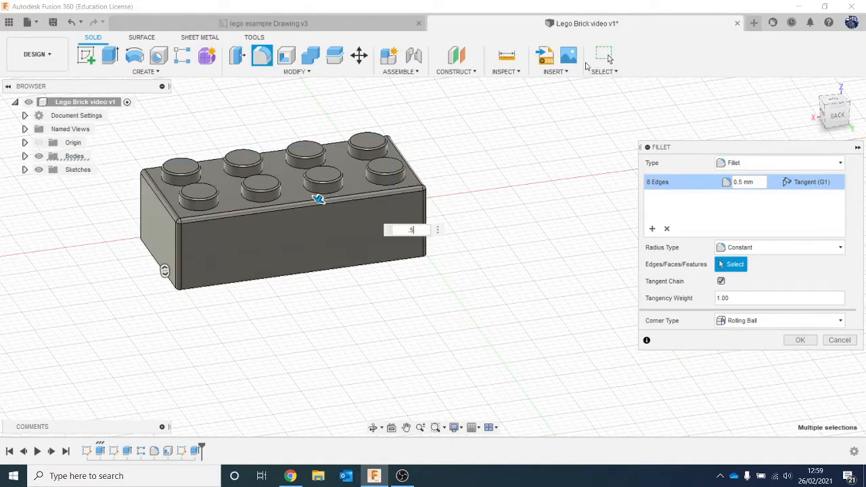
{"action": "left_click_drag", "start_coordinate": [831, 113], "coordinate": [756, 113]}
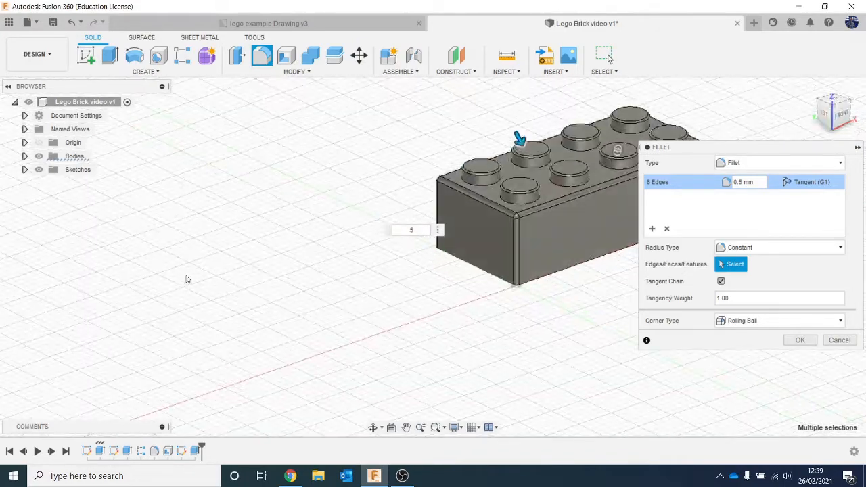
{"action": "middle_click_drag", "start_coordinate": [210, 266], "coordinate": [11, 280]}
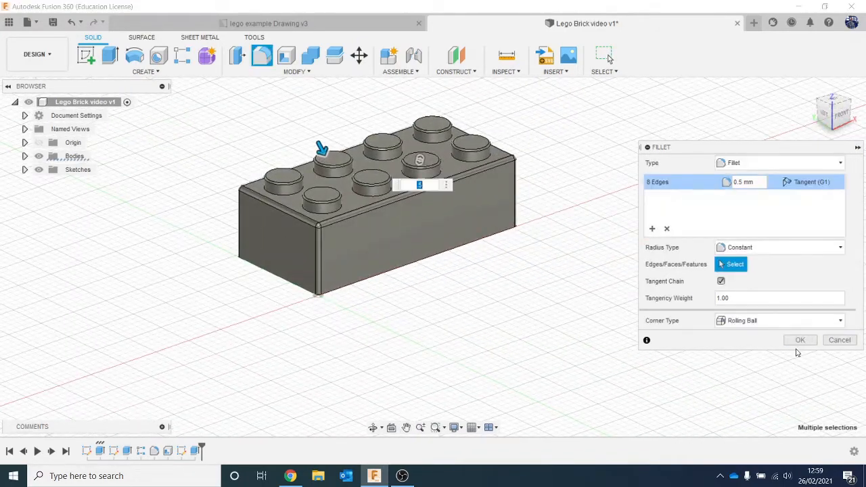
{"action": "left_click", "coordinate": [798, 341]}
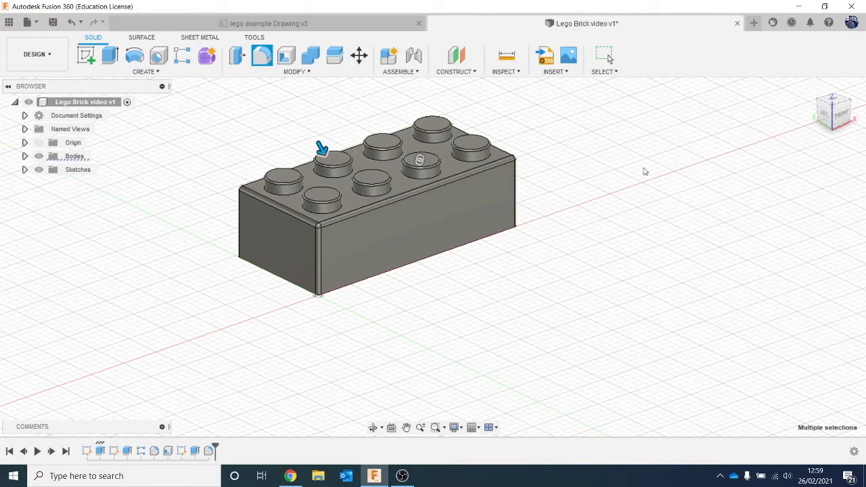
{"action": "middle_click_drag", "start_coordinate": [606, 258], "coordinate": [590, 304]}
{"action": "mouse_move", "coordinate": [829, 122]}
{"action": "left_mouse_down"}
{"action": "mouse_move", "coordinate": [843, 119]}
{"action": "mouse_move", "coordinate": [798, 123]}
{"action": "mouse_move", "coordinate": [823, 64]}
{"action": "mouse_move", "coordinate": [833, 73]}
{"action": "mouse_move", "coordinate": [845, 137]}
{"action": "mouse_move", "coordinate": [861, 137]}
{"action": "mouse_move", "coordinate": [863, 121]}
{"action": "mouse_move", "coordinate": [832, 73]}
{"action": "mouse_move", "coordinate": [820, 91]}
{"action": "mouse_move", "coordinate": [820, 115]}
{"action": "mouse_move", "coordinate": [846, 126]}
{"action": "mouse_move", "coordinate": [864, 113]}
{"action": "mouse_move", "coordinate": [865, 98]}
{"action": "left_mouse_up"}
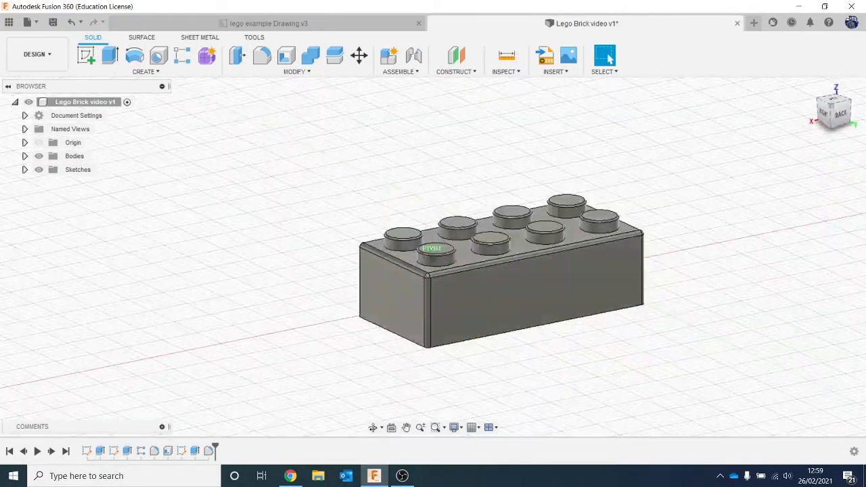
{"action": "middle_click_drag", "start_coordinate": [715, 263], "coordinate": [634, 240]}
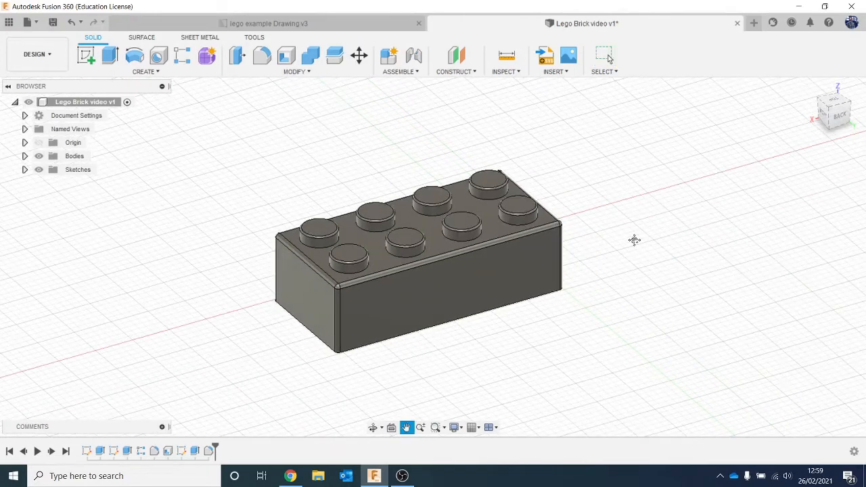
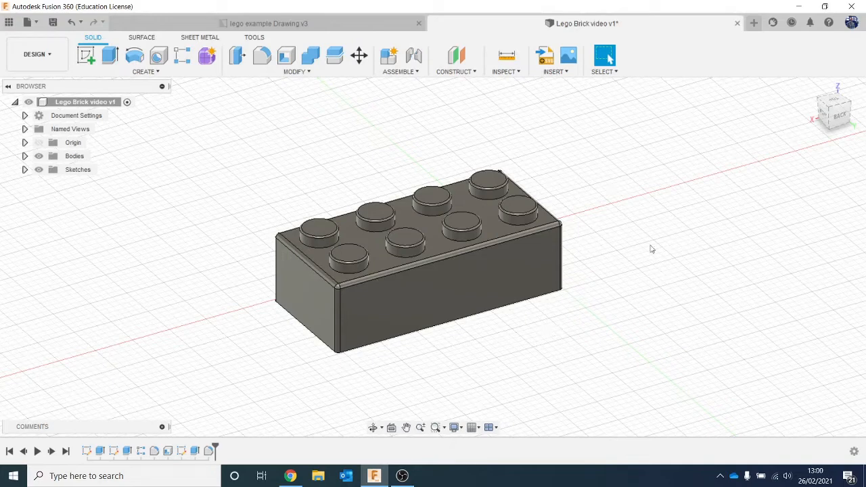
{"action": "left_click", "coordinate": [292, 72]}
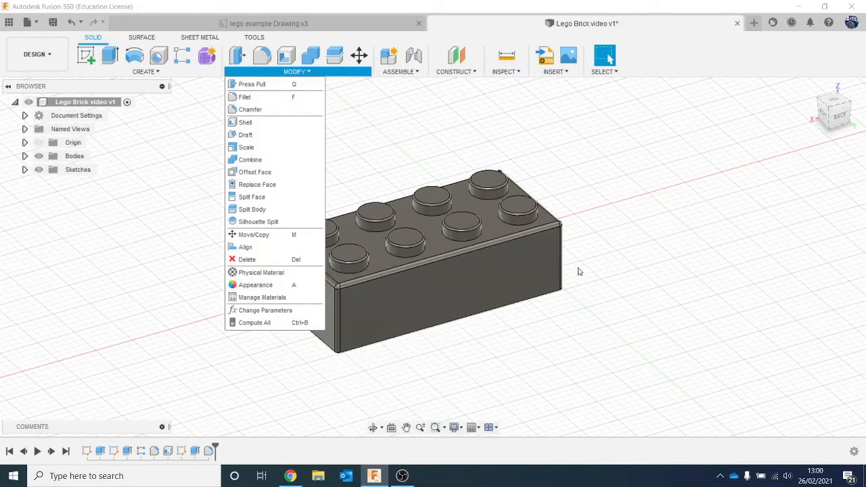
{"action": "left_click", "coordinate": [621, 273]}
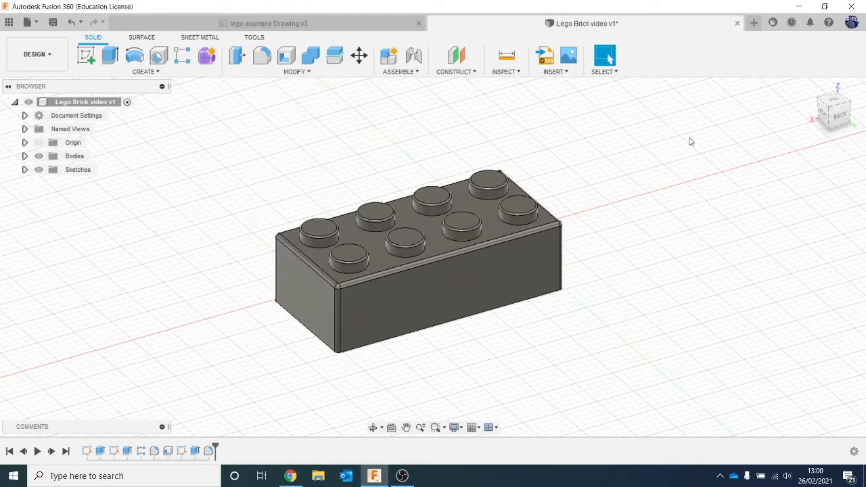
Apply the ABS (White) appearance from the library's Plastic category to the whole brick body
{"action": "key", "text": "a"}
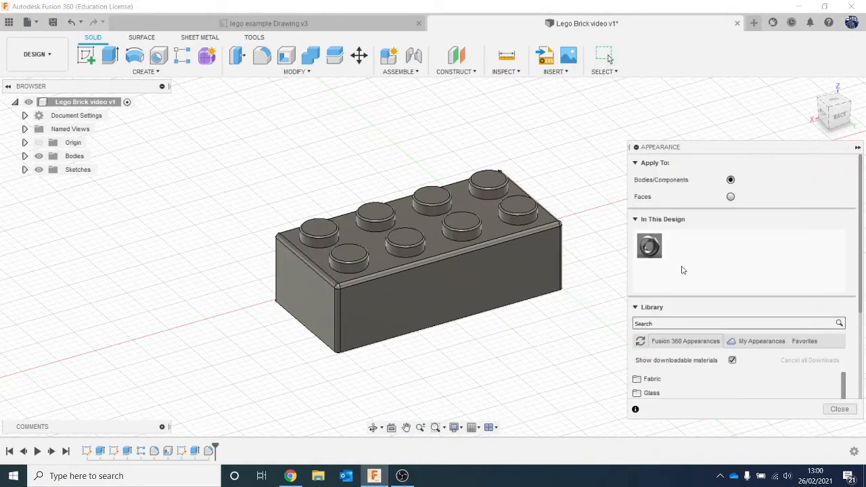
{"action": "left_click_drag", "start_coordinate": [729, 151], "coordinate": [716, 95]}
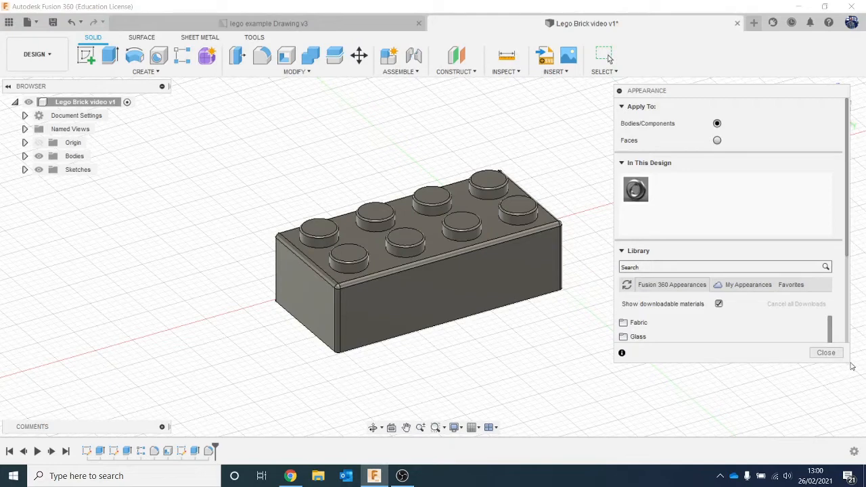
{"action": "left_click_drag", "start_coordinate": [850, 369], "coordinate": [859, 455]}
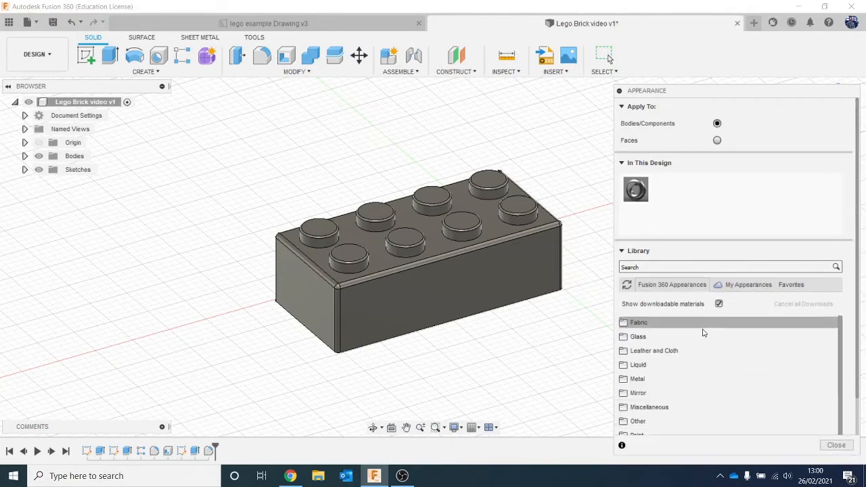
{"action": "scroll", "coordinate": [714, 348], "scroll_direction": "down", "scroll_amount": 2}
{"action": "scroll", "coordinate": [713, 349], "scroll_direction": "down", "scroll_amount": 1}
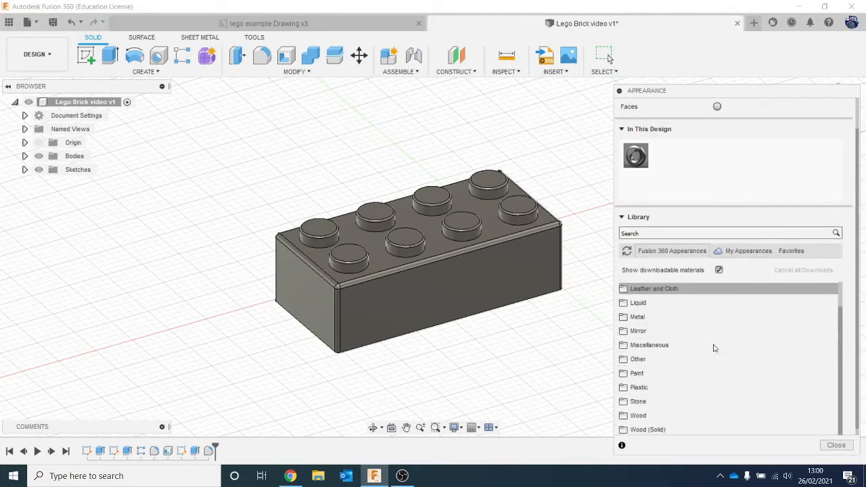
{"action": "left_click", "coordinate": [687, 380]}
{"action": "scroll", "coordinate": [741, 387], "scroll_direction": "down", "scroll_amount": 2}
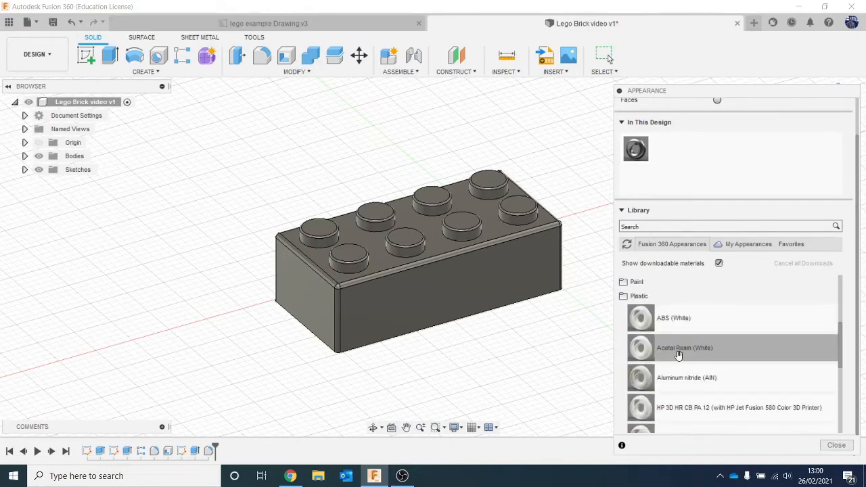
{"action": "scroll", "coordinate": [755, 365], "scroll_direction": "down", "scroll_amount": 1}
{"action": "scroll", "coordinate": [734, 367], "scroll_direction": "up", "scroll_amount": 3}
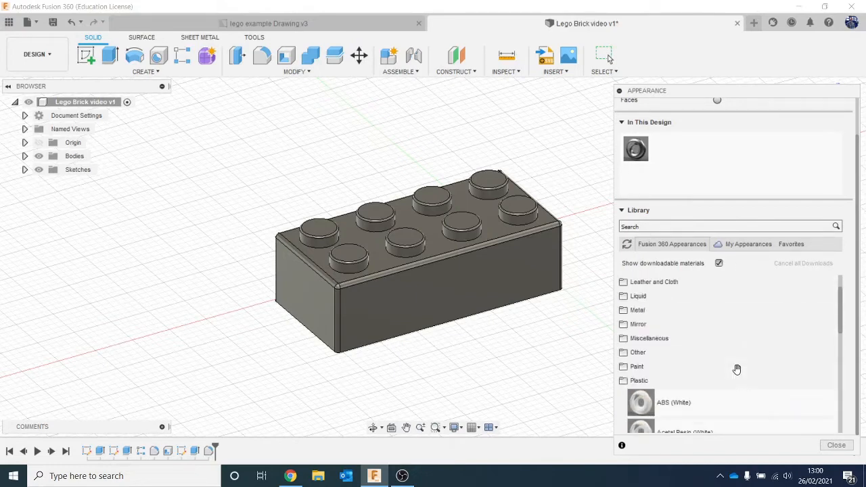
{"action": "scroll", "coordinate": [713, 370], "scroll_direction": "down", "scroll_amount": 5}
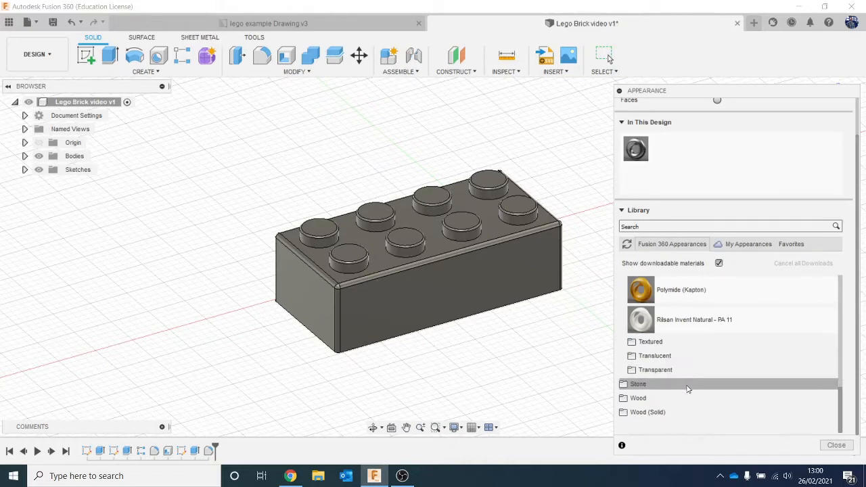
{"action": "scroll", "coordinate": [681, 393], "scroll_direction": "up", "scroll_amount": 3}
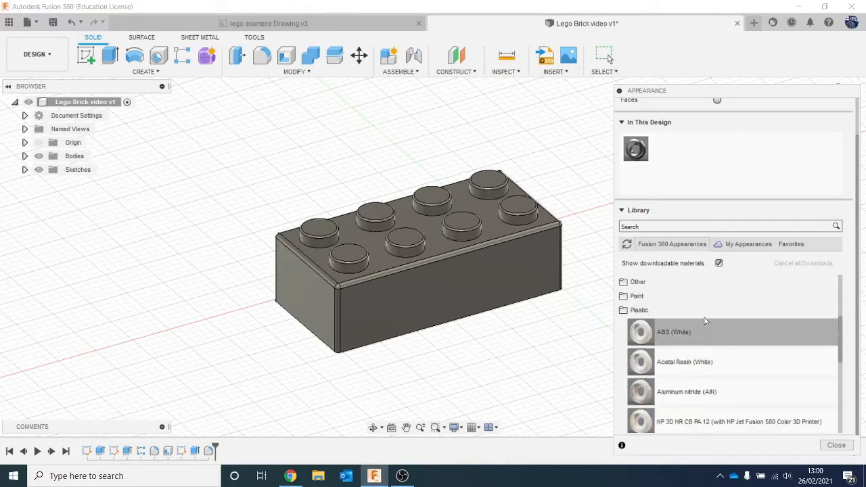
{"action": "left_click_drag", "start_coordinate": [710, 336], "coordinate": [501, 281]}
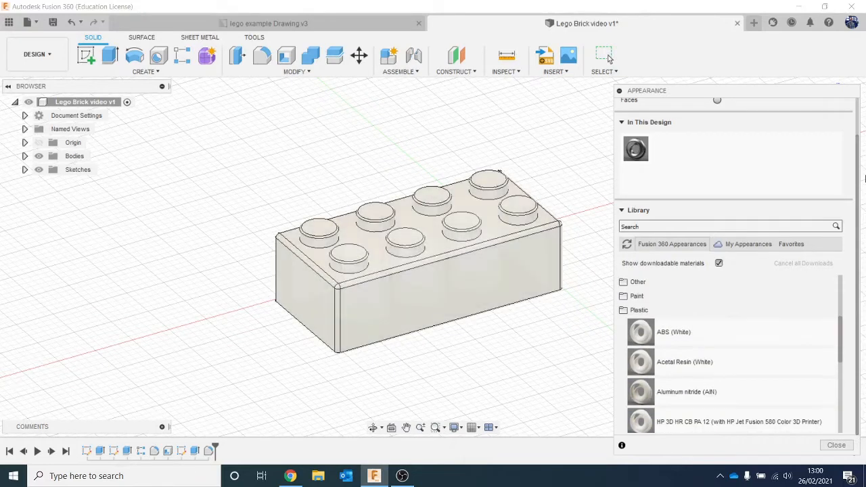
Recolour the brick's ABS (White) appearance to pink, RGB 224, 111, 219, and finish the appearance editing
{"action": "double_click", "coordinate": [670, 153]}
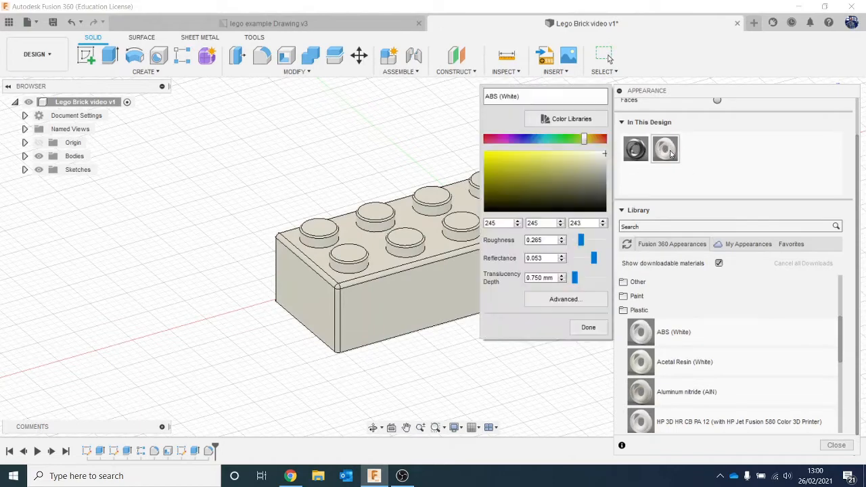
{"action": "left_click_drag", "start_coordinate": [547, 168], "coordinate": [545, 161]}
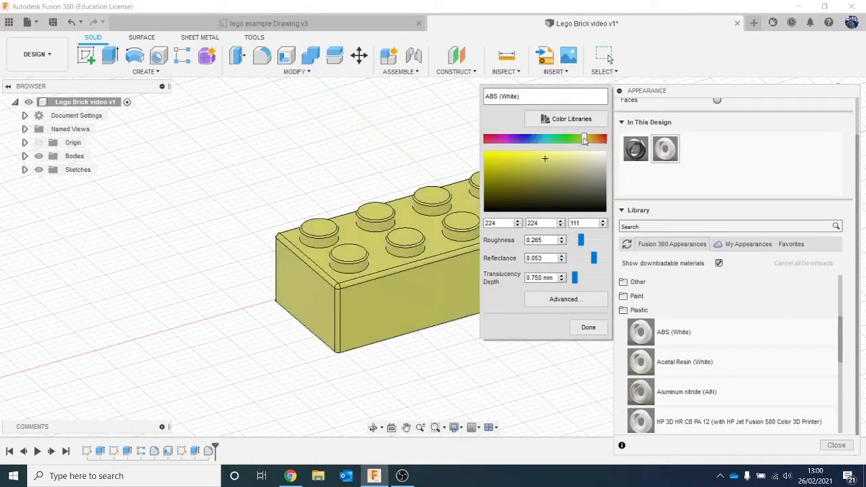
{"action": "left_click_drag", "start_coordinate": [584, 140], "coordinate": [505, 145]}
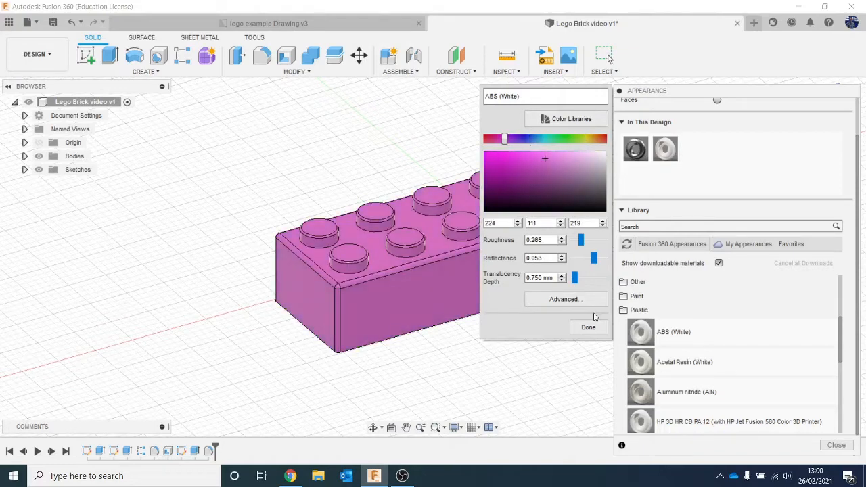
{"action": "left_click", "coordinate": [587, 327]}
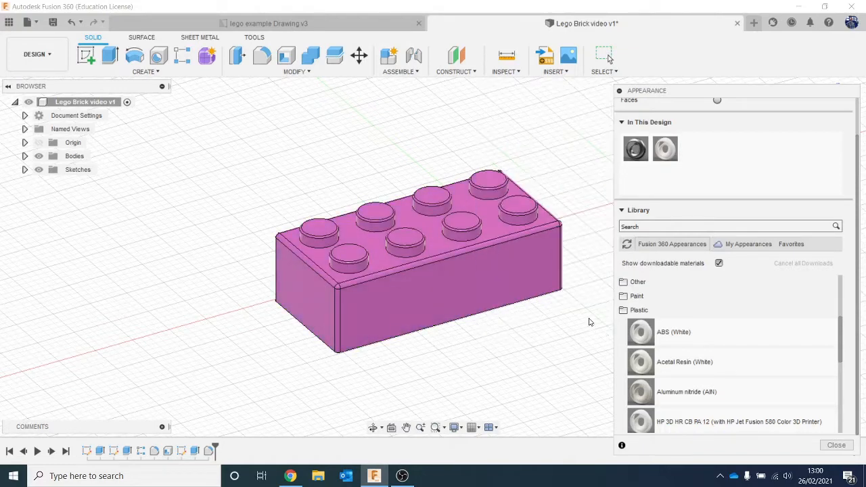
{"action": "left_click", "coordinate": [618, 92]}
{"action": "scroll", "coordinate": [582, 286], "scroll_direction": "down", "scroll_amount": 2}
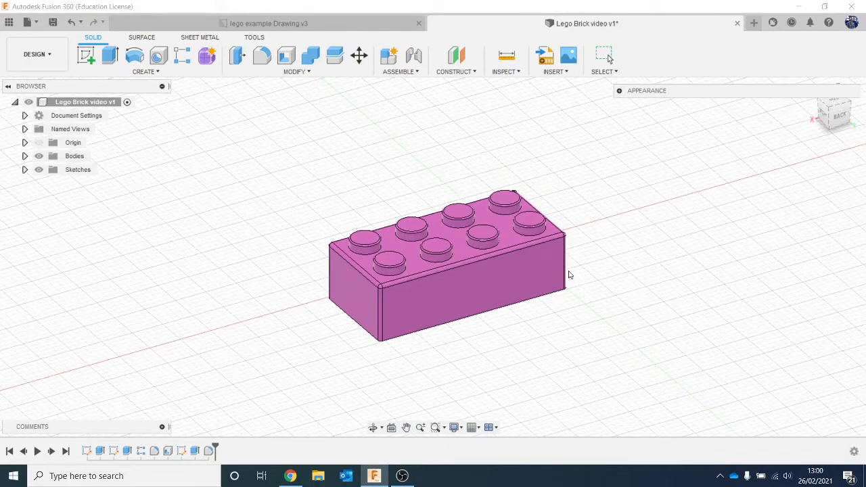
{"action": "scroll", "coordinate": [569, 271], "scroll_direction": "up", "scroll_amount": 2}
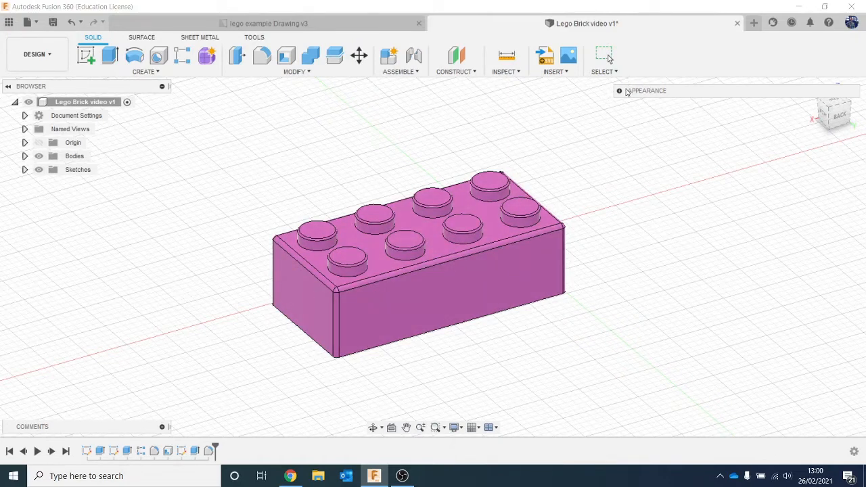
{"action": "left_click", "coordinate": [836, 447]}
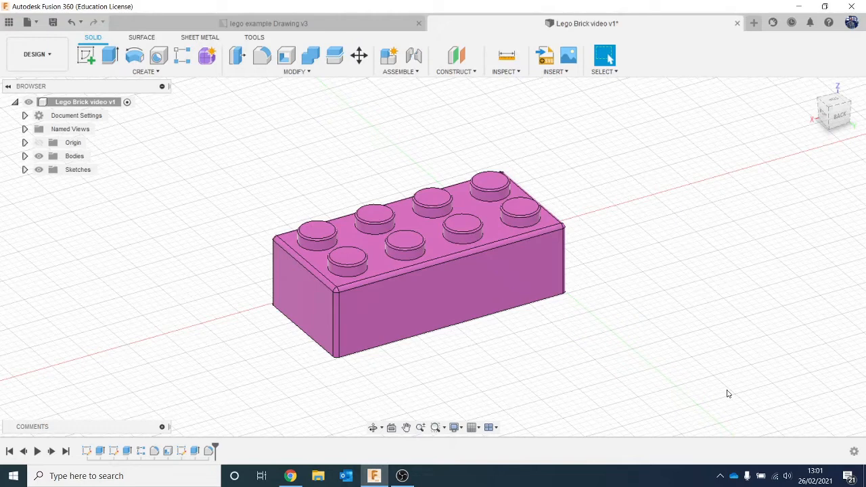
Copy the original brick body, Body1, and paste a duplicate of it into the design
{"action": "left_click", "coordinate": [24, 156]}
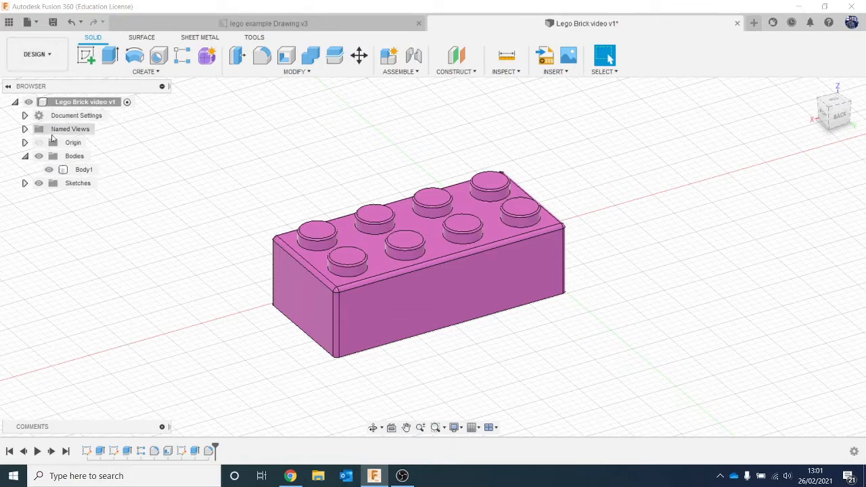
{"action": "left_click", "coordinate": [84, 170]}
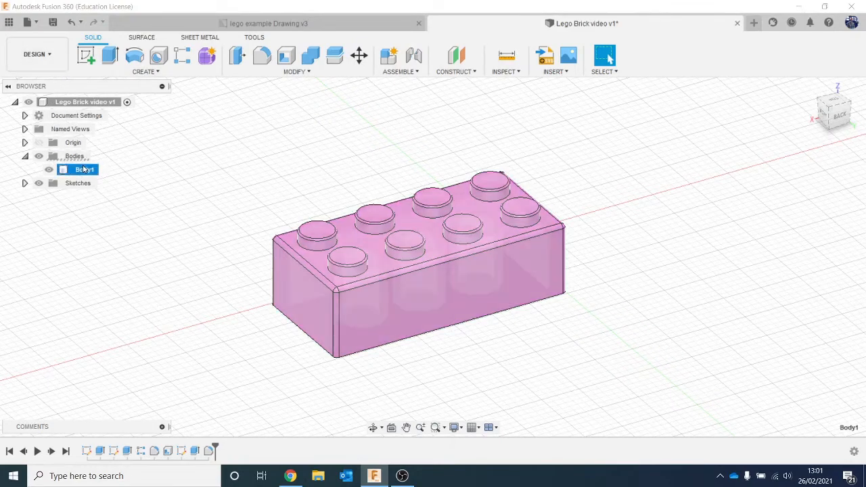
{"action": "right_click", "coordinate": [83, 171]}
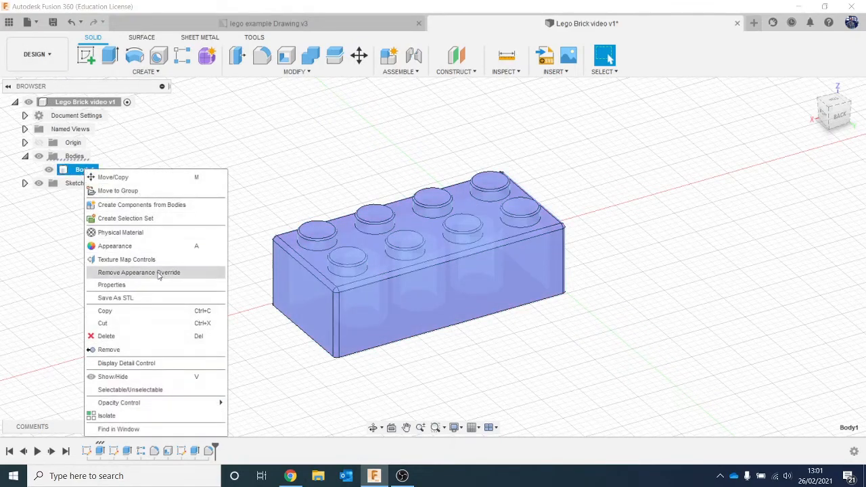
{"action": "left_click", "coordinate": [158, 311]}
{"action": "left_click", "coordinate": [135, 286]}
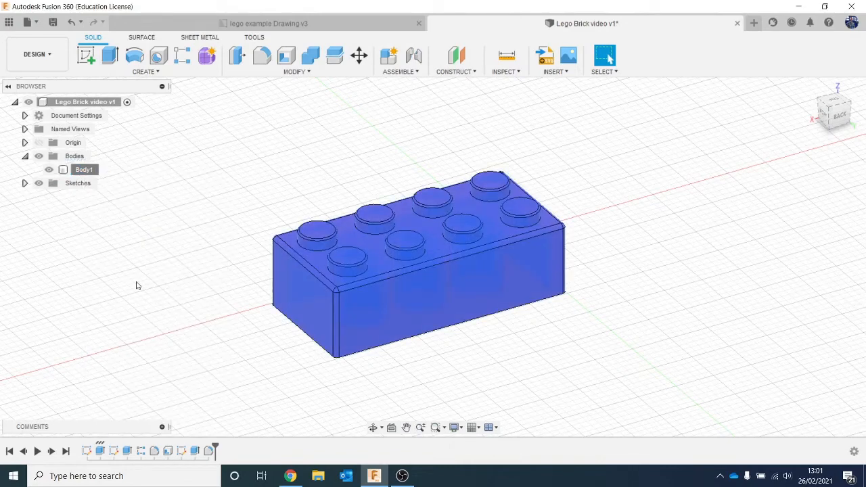
{"action": "right_click", "coordinate": [104, 247]}
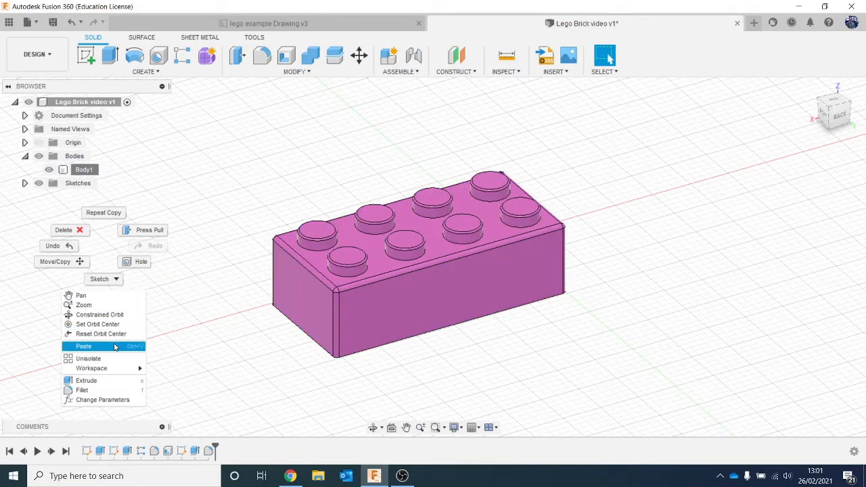
{"action": "left_click", "coordinate": [83, 345]}
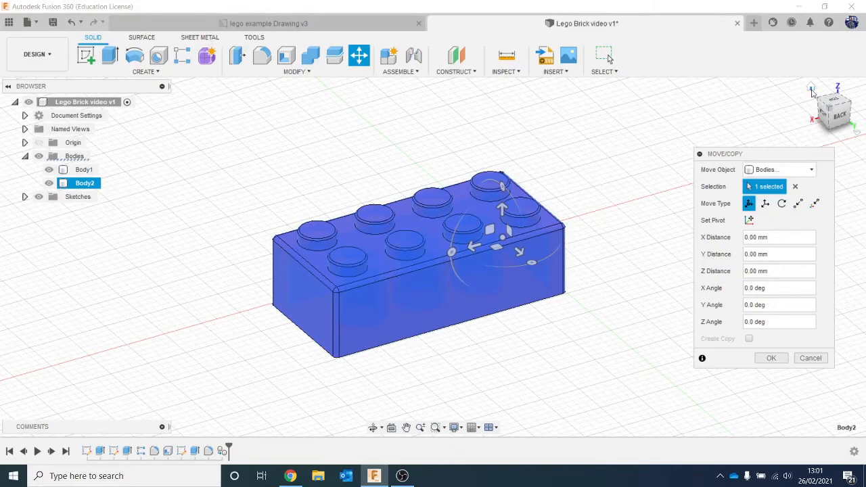
Move the pasted brick about 19.1 mm along Y so it sits behind the original, and accept the move
{"action": "left_click", "coordinate": [812, 90]}
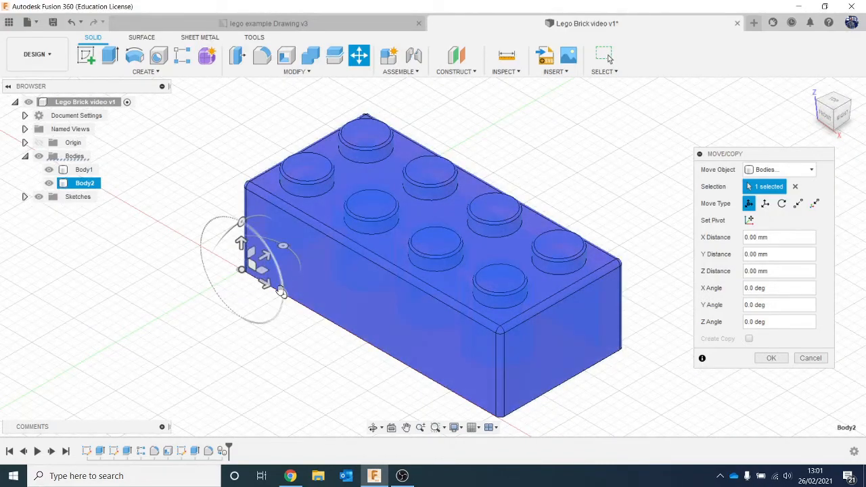
{"action": "left_click", "coordinate": [269, 254]}
{"action": "left_click_drag", "start_coordinate": [269, 254], "coordinate": [406, 170]}
{"action": "scroll", "coordinate": [352, 259], "scroll_direction": "down", "scroll_amount": 2}
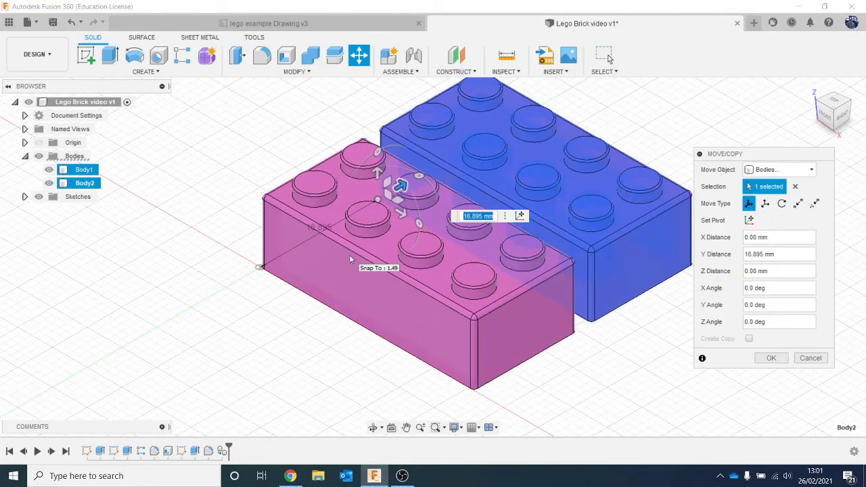
{"action": "middle_click_drag", "start_coordinate": [347, 261], "coordinate": [246, 274]}
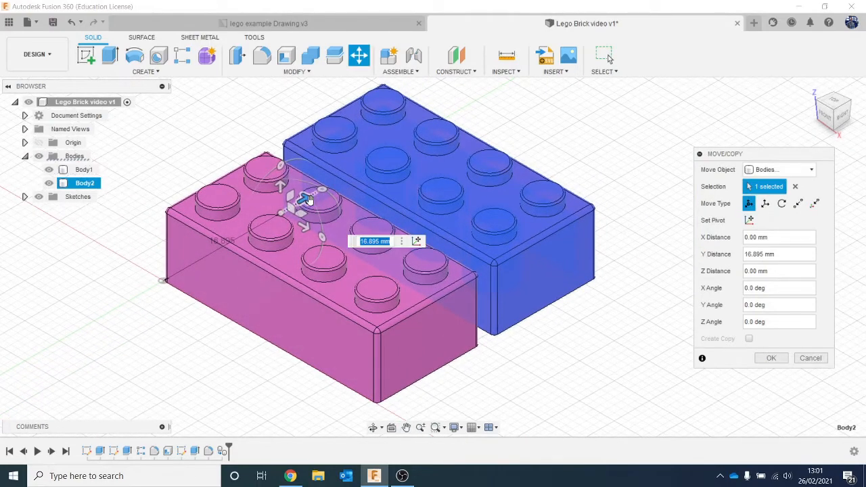
{"action": "left_click_drag", "start_coordinate": [309, 200], "coordinate": [324, 191]}
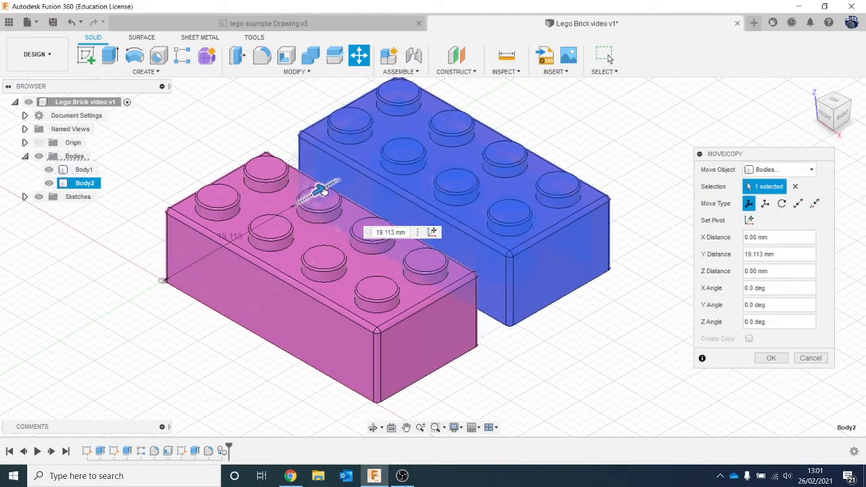
{"action": "left_click", "coordinate": [770, 358]}
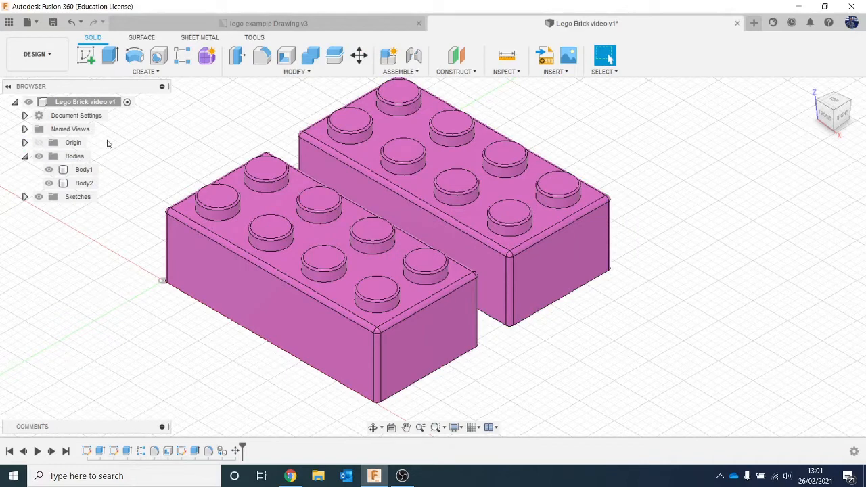
Copy the rear brick, Body2
{"action": "right_click", "coordinate": [92, 186]}
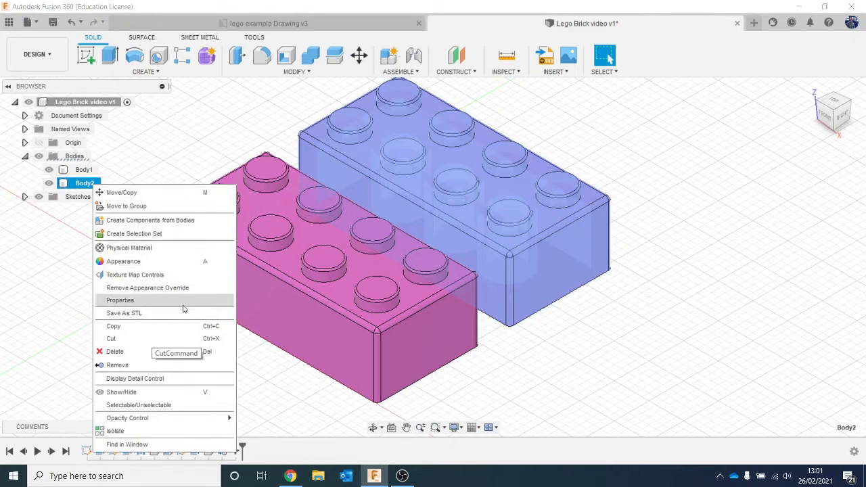
{"action": "left_click", "coordinate": [159, 326]}
{"action": "right_click_drag", "start_coordinate": [86, 247], "coordinate": [131, 282]}
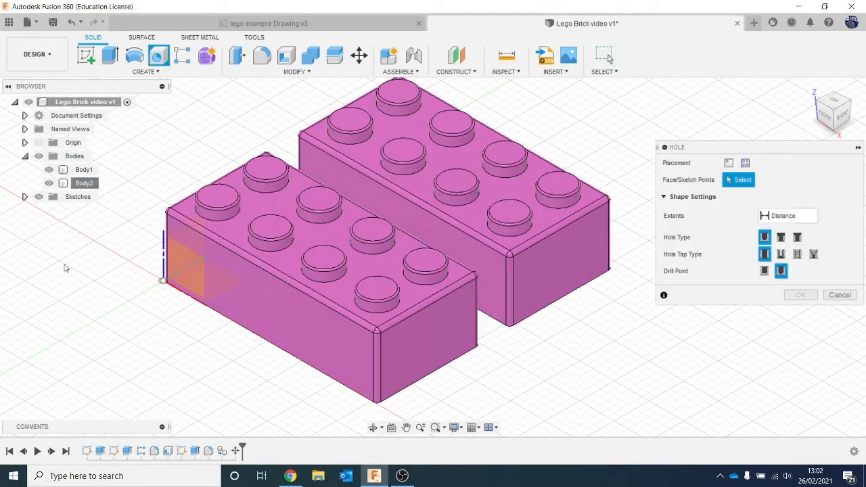
{"action": "right_click", "coordinate": [65, 265]}
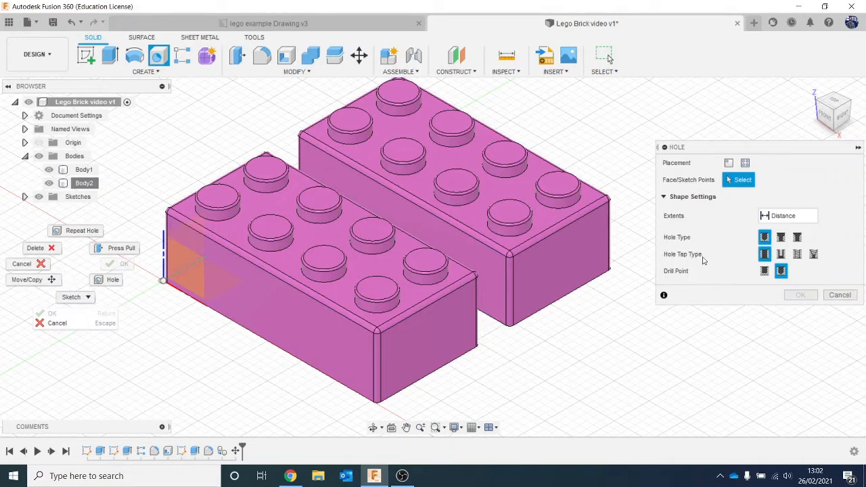
{"action": "left_click", "coordinate": [846, 298]}
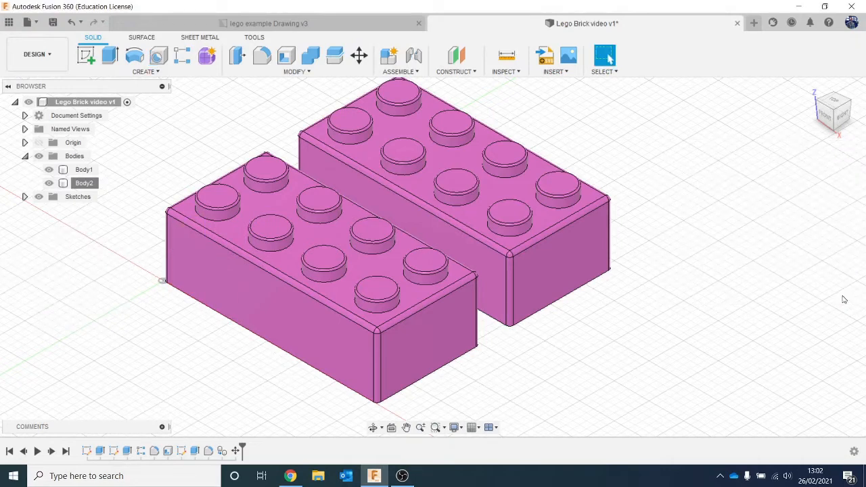
Paste the copied rear brick as a third body and move it about 39 mm along X
{"action": "right_click", "coordinate": [95, 239]}
{"action": "left_click", "coordinate": [100, 340]}
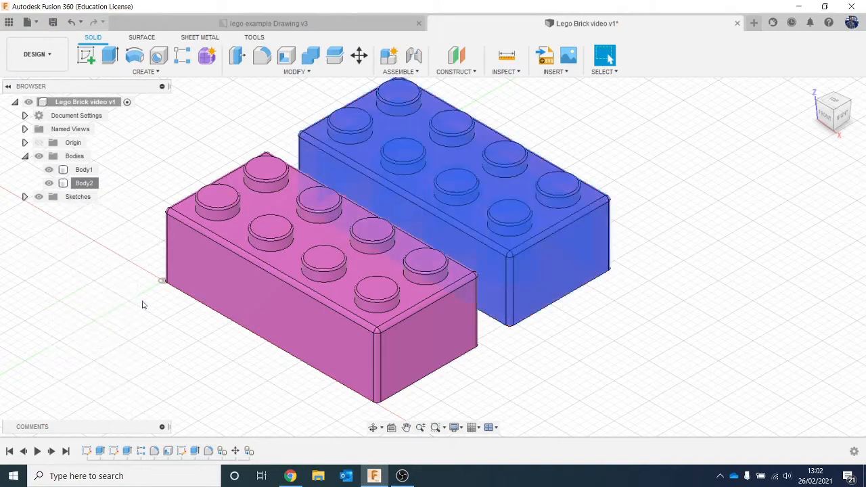
{"action": "scroll", "coordinate": [370, 233], "scroll_direction": "down", "scroll_amount": 2}
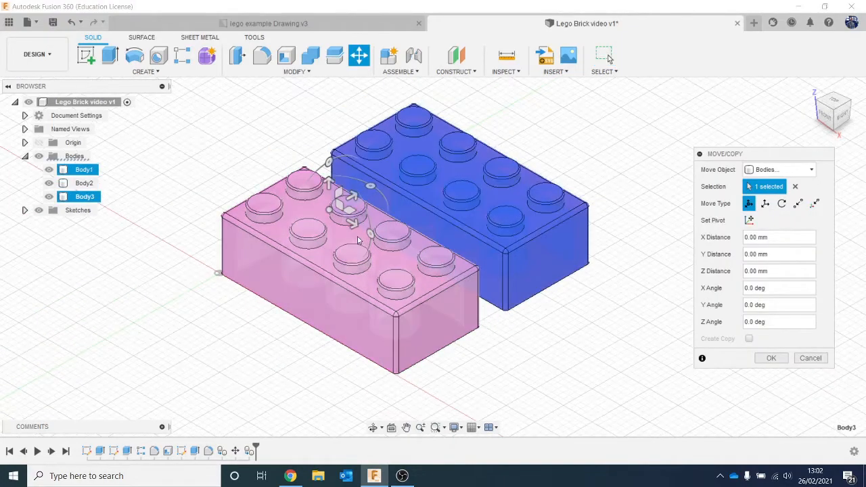
{"action": "left_click_drag", "start_coordinate": [351, 223], "coordinate": [572, 355]}
{"action": "middle_click_drag", "start_coordinate": [590, 279], "coordinate": [543, 196]}
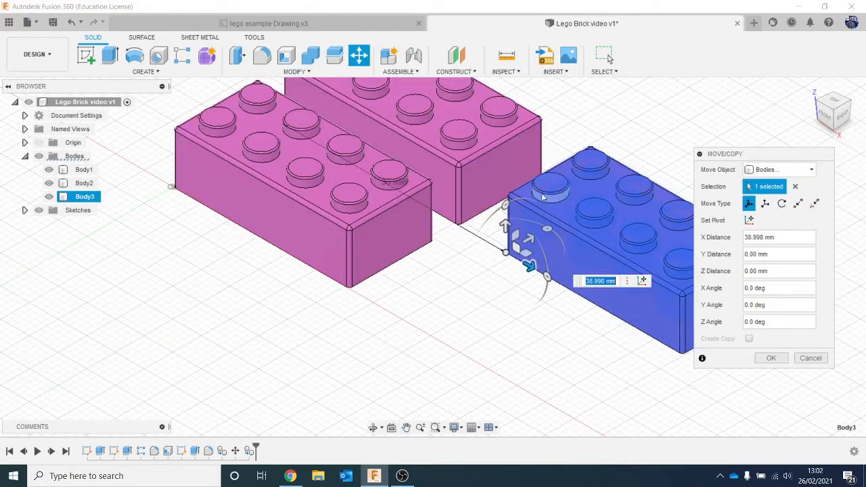
Turn the third brick upside down by rotating it 180 degrees about Y in the front view
{"action": "left_click", "coordinate": [823, 115]}
{"action": "middle_click_drag", "start_coordinate": [400, 218], "coordinate": [369, 236]}
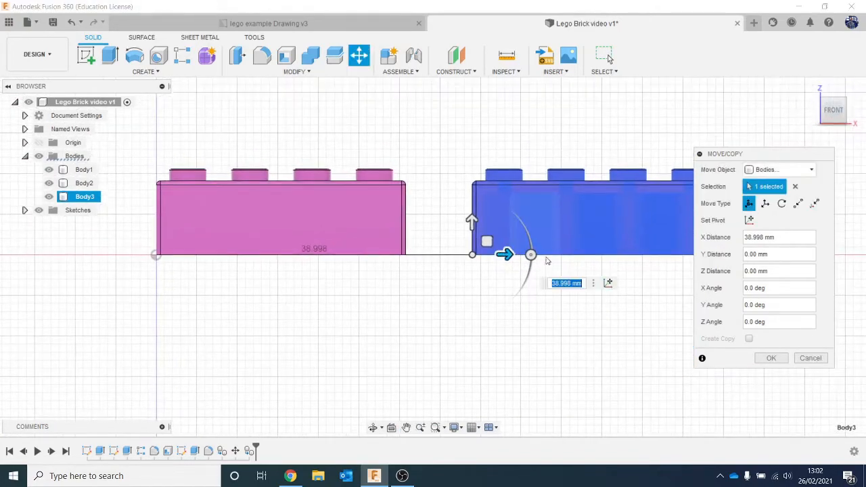
{"action": "left_click_drag", "start_coordinate": [530, 254], "coordinate": [311, 257]}
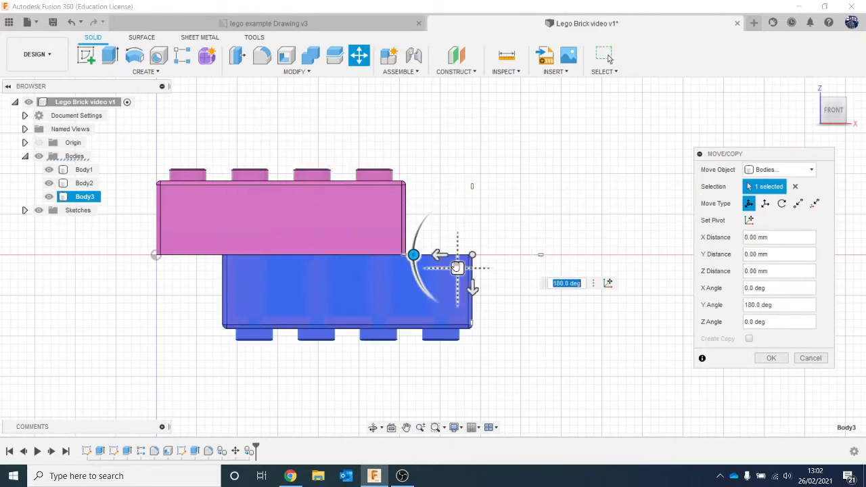
Raise the upside-down brick about 10.6 mm and shift it about 23.5 mm along X, away from the upright bricks
{"action": "left_click_drag", "start_coordinate": [472, 287], "coordinate": [463, 204]}
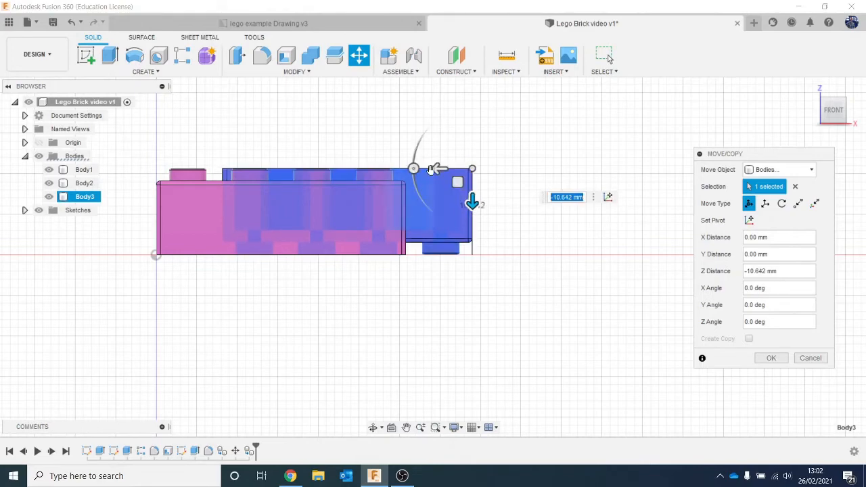
{"action": "left_click_drag", "start_coordinate": [436, 168], "coordinate": [625, 187]}
Rotate the upside-down brick about 32.8 degrees around Z, move it forward about 7.1 mm, and accept the placement
{"action": "left_click_drag", "start_coordinate": [833, 109], "coordinate": [843, 140]}
{"action": "middle_click_drag", "start_coordinate": [644, 111], "coordinate": [645, 117]}
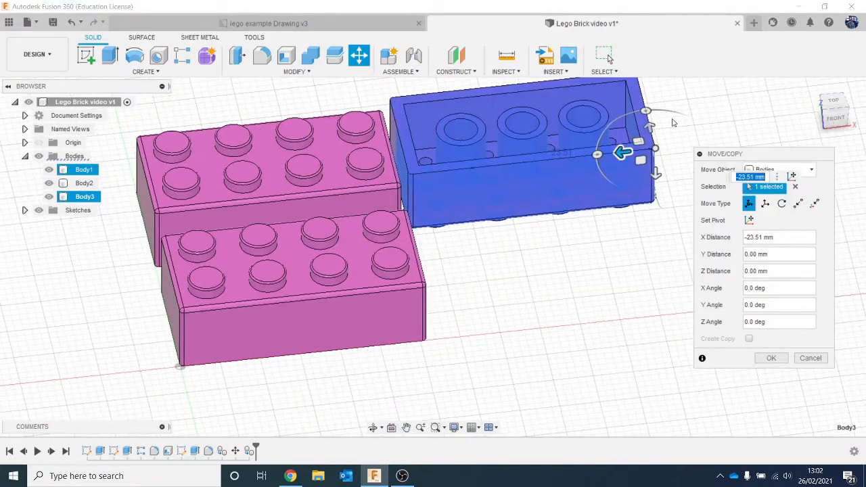
{"action": "left_click_drag", "start_coordinate": [646, 110], "coordinate": [680, 110]}
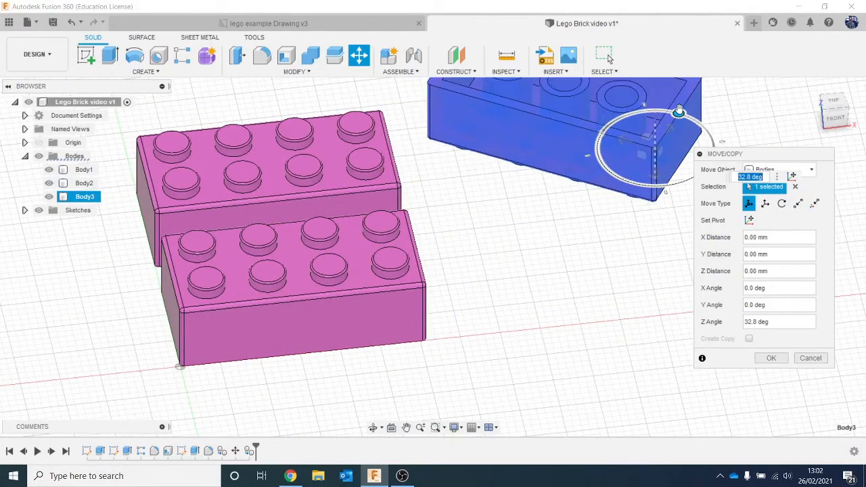
{"action": "middle_click_drag", "start_coordinate": [449, 295], "coordinate": [383, 348]}
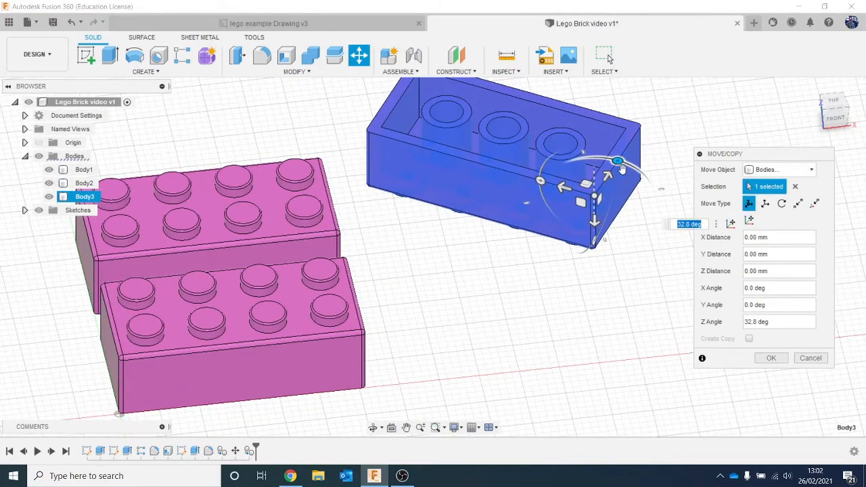
{"action": "left_click_drag", "start_coordinate": [601, 175], "coordinate": [579, 209]}
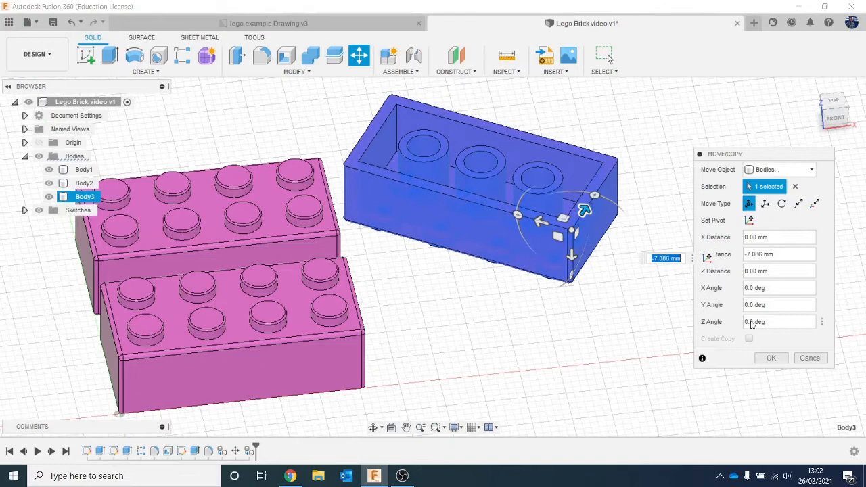
{"action": "left_click", "coordinate": [772, 359]}
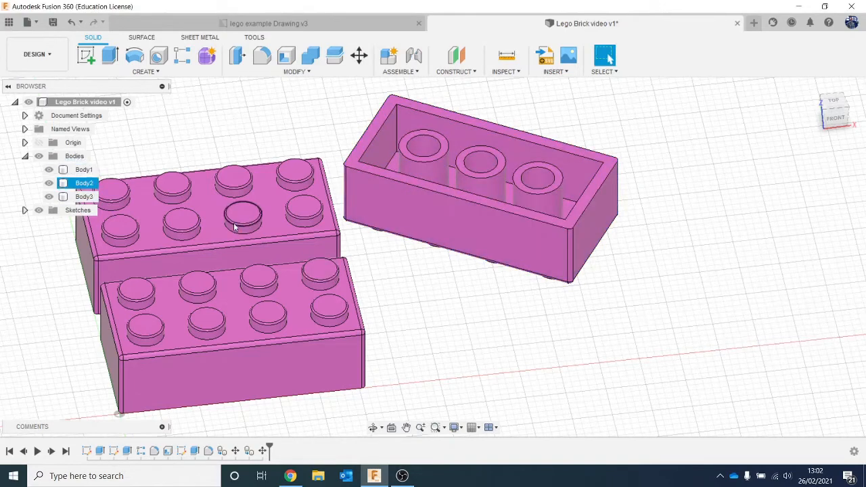
Duplicate the rear upright brick, Body2, by copying and pasting it as a fourth body
{"action": "right_click", "coordinate": [85, 183]}
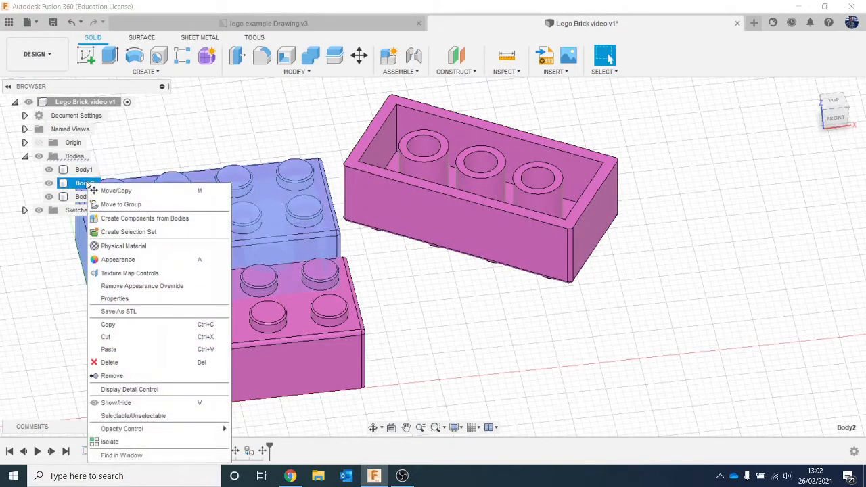
{"action": "left_click", "coordinate": [161, 324]}
{"action": "left_click", "coordinate": [45, 273]}
{"action": "right_click", "coordinate": [75, 268]}
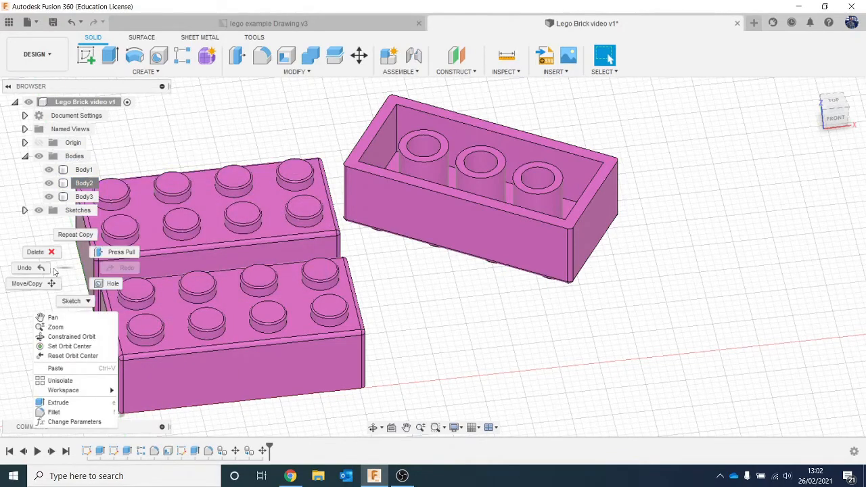
{"action": "left_click", "coordinate": [73, 368]}
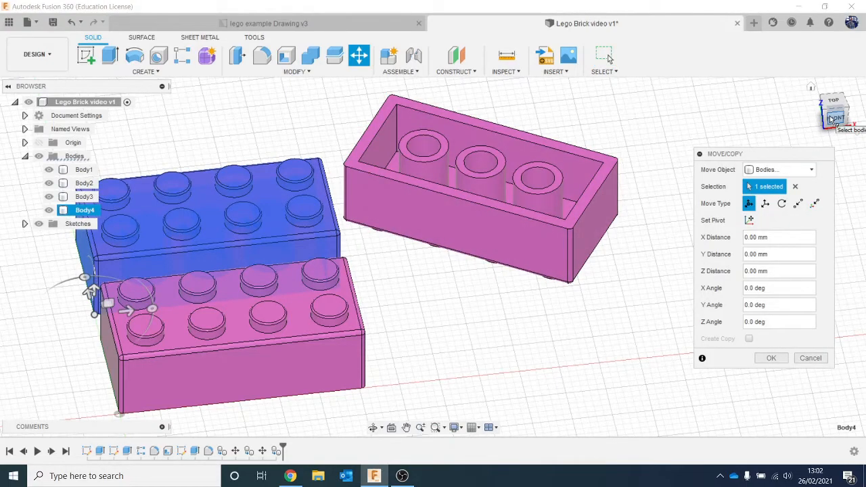
Raise the fourth brick about 9.2 mm along Z so it rests on top of the rear brick
{"action": "scroll", "coordinate": [541, 321], "scroll_direction": "down", "scroll_amount": 1}
{"action": "middle_click_drag", "start_coordinate": [542, 321], "coordinate": [601, 304]}
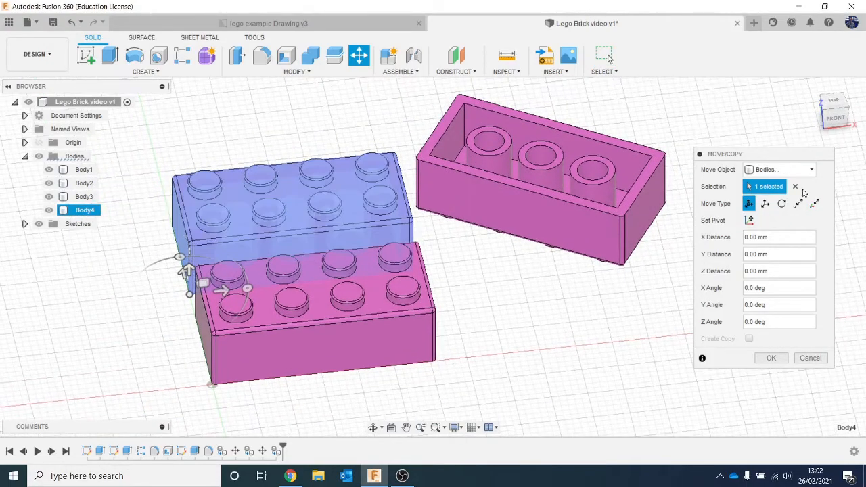
{"action": "left_click", "coordinate": [835, 118]}
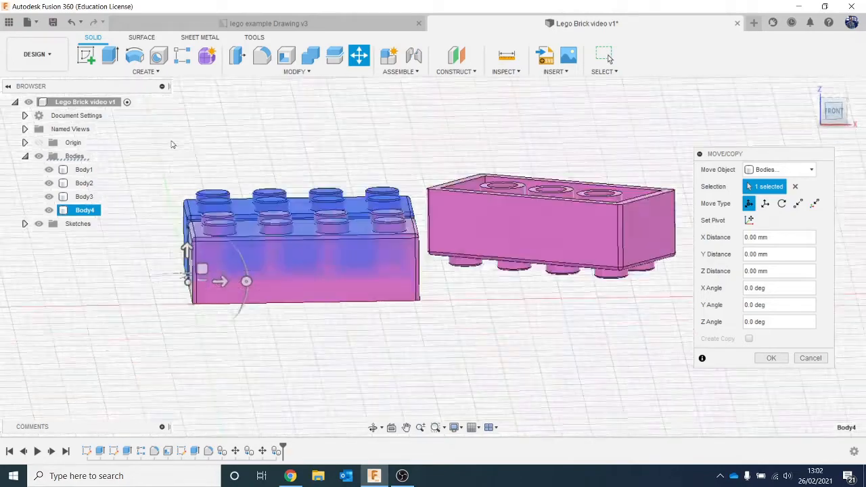
{"action": "left_click_drag", "start_coordinate": [187, 243], "coordinate": [187, 179]}
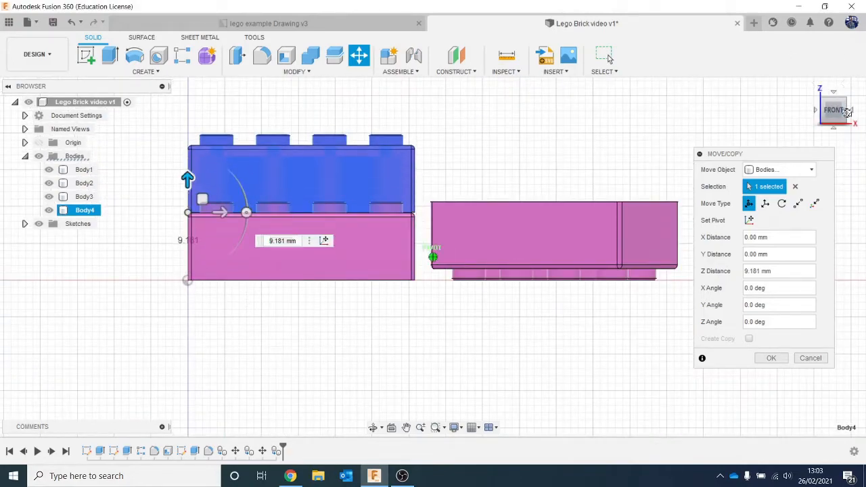
Move the raised brick about 19 mm forward along Y so it is stacked over the front brick
{"action": "left_click", "coordinate": [847, 112]}
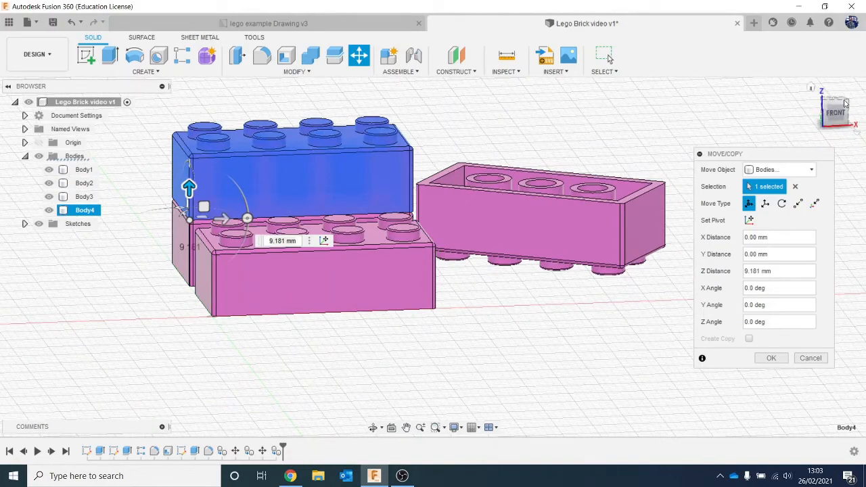
{"action": "left_click_drag", "start_coordinate": [837, 107], "coordinate": [864, 107]}
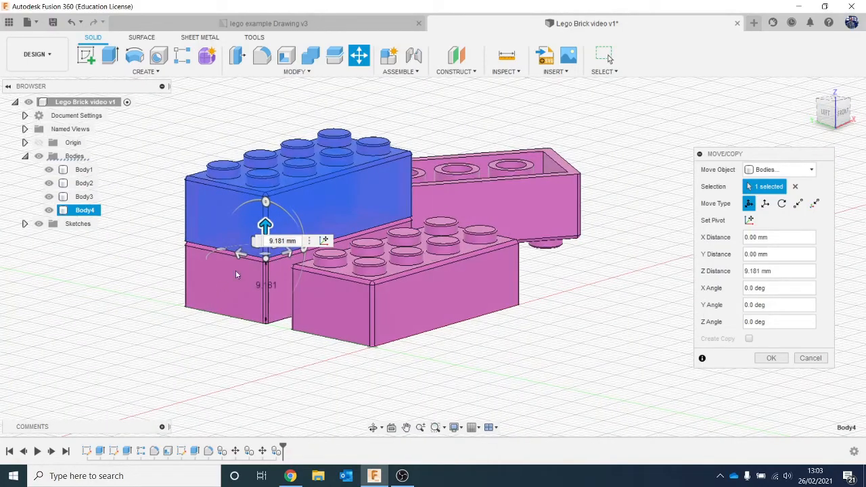
{"action": "left_click_drag", "start_coordinate": [239, 253], "coordinate": [346, 275]}
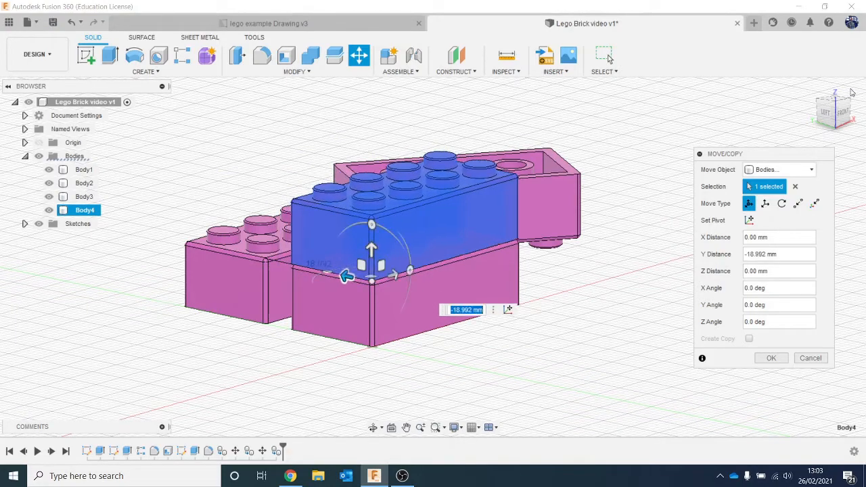
Shift the stacked fourth brick about -14.4 mm along X so it overhangs the front brick, and accept the placement
{"action": "left_click", "coordinate": [842, 114]}
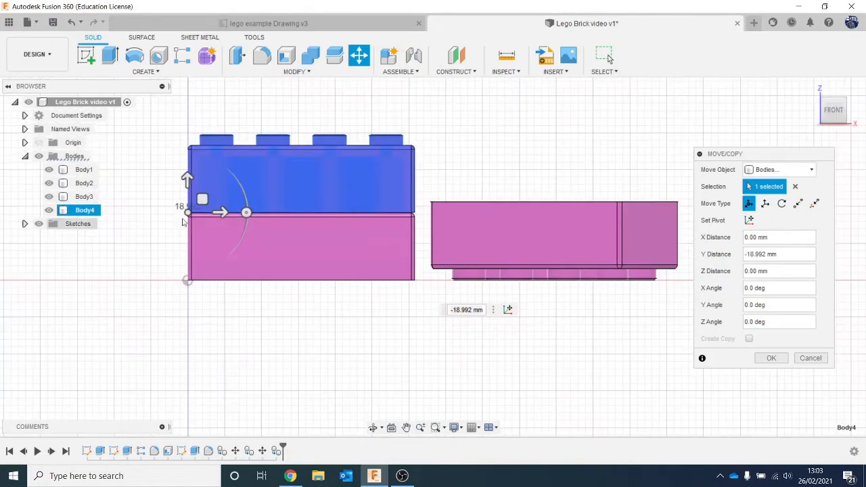
{"action": "left_click_drag", "start_coordinate": [228, 211], "coordinate": [138, 214]}
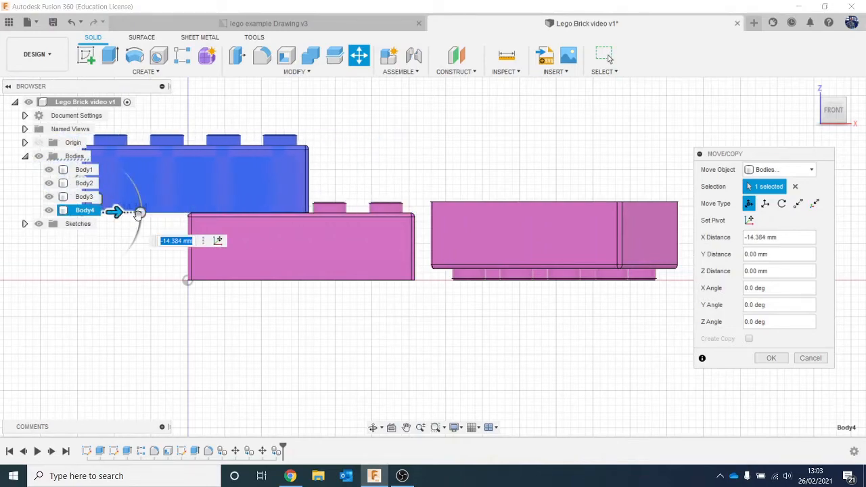
{"action": "left_click_drag", "start_coordinate": [835, 112], "coordinate": [855, 129]}
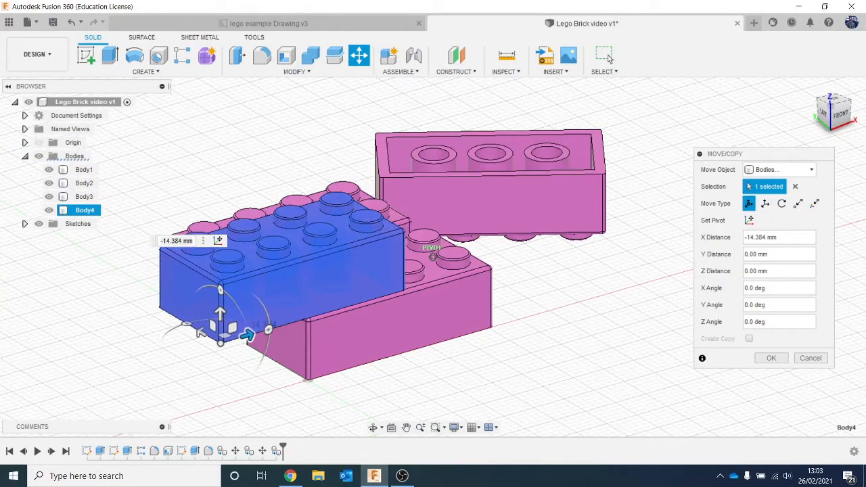
{"action": "scroll", "coordinate": [634, 268], "scroll_direction": "up", "scroll_amount": 1}
{"action": "middle_click_drag", "start_coordinate": [614, 233], "coordinate": [598, 183]}
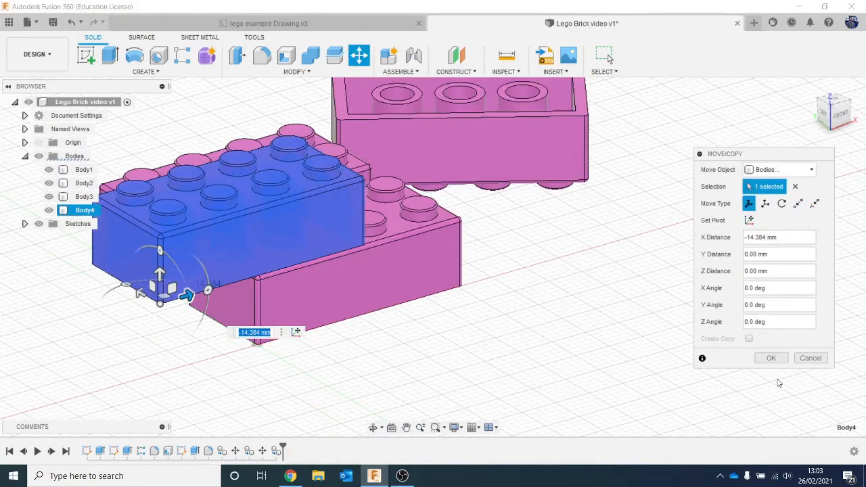
{"action": "left_click", "coordinate": [771, 358]}
{"action": "scroll", "coordinate": [629, 289], "scroll_direction": "down", "scroll_amount": 2}
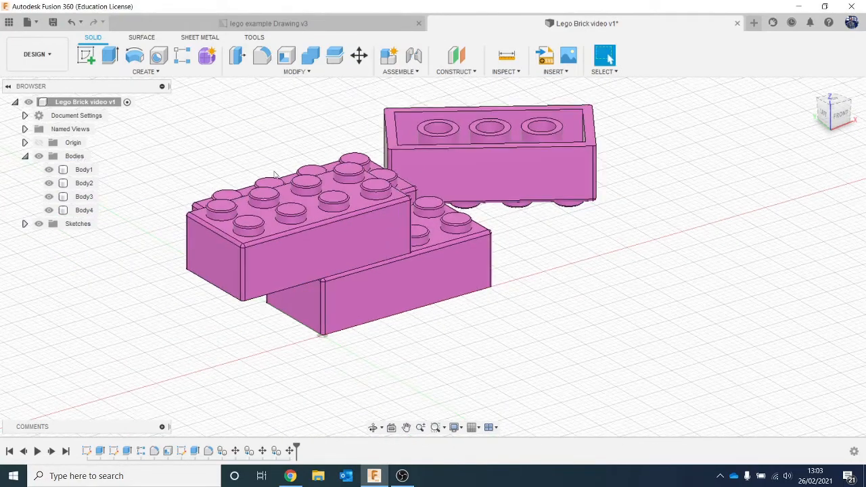
Duplicate the original front brick, Body1, by copying and pasting it as a fifth body
{"action": "left_click", "coordinate": [84, 169]}
{"action": "right_click", "coordinate": [87, 173]}
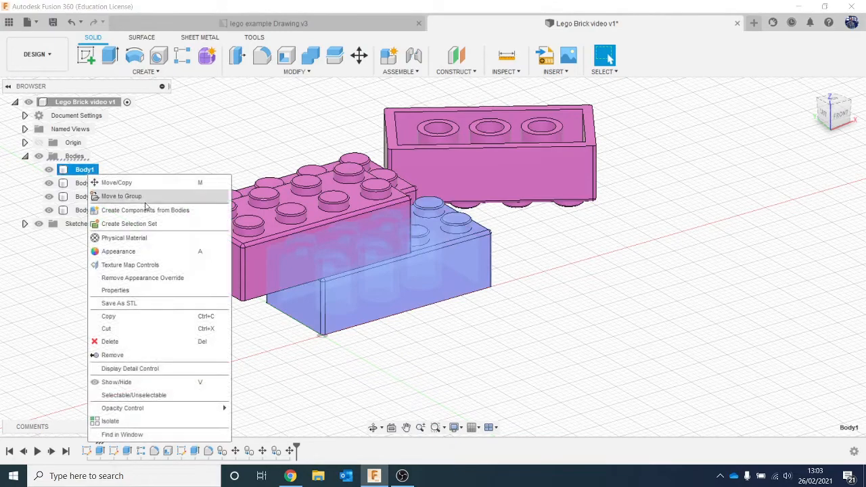
{"action": "left_click", "coordinate": [156, 316]}
{"action": "left_click", "coordinate": [79, 299]}
{"action": "right_click", "coordinate": [115, 259]}
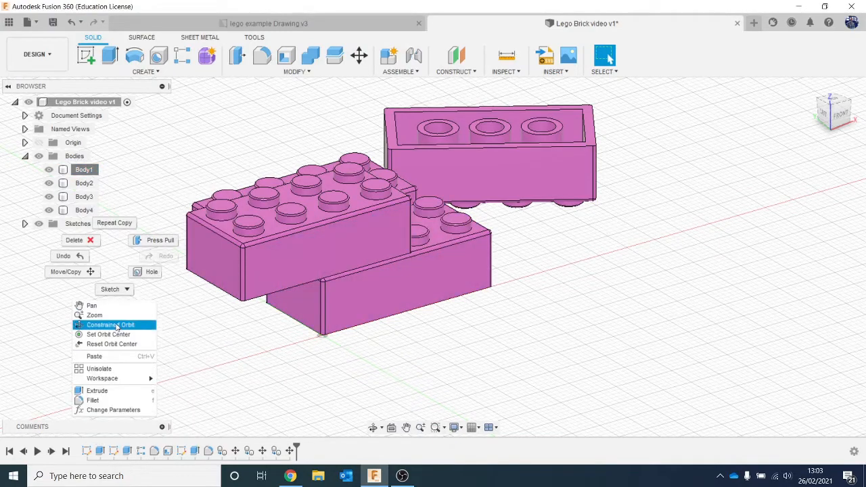
{"action": "left_click", "coordinate": [95, 355]}
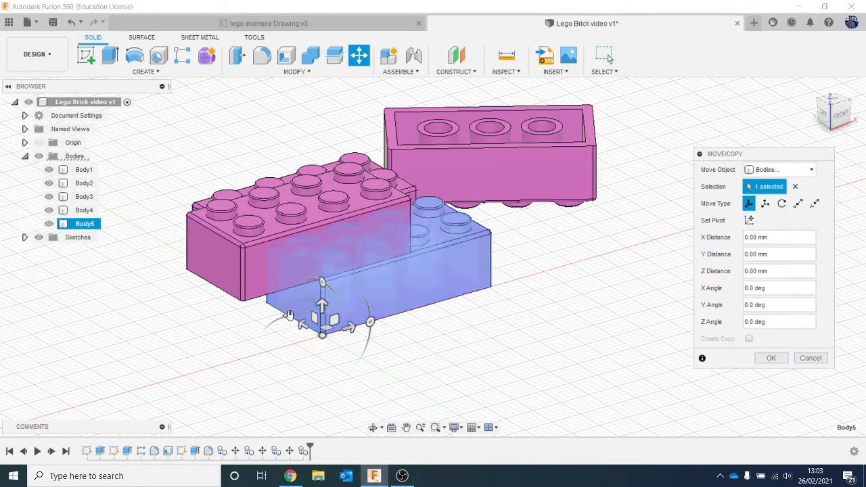
Rotate the fifth brick 90 degrees around Z, slide it about -15.9 mm along X beneath the overhanging brick, and accept the placement
{"action": "left_click_drag", "start_coordinate": [288, 317], "coordinate": [412, 304]}
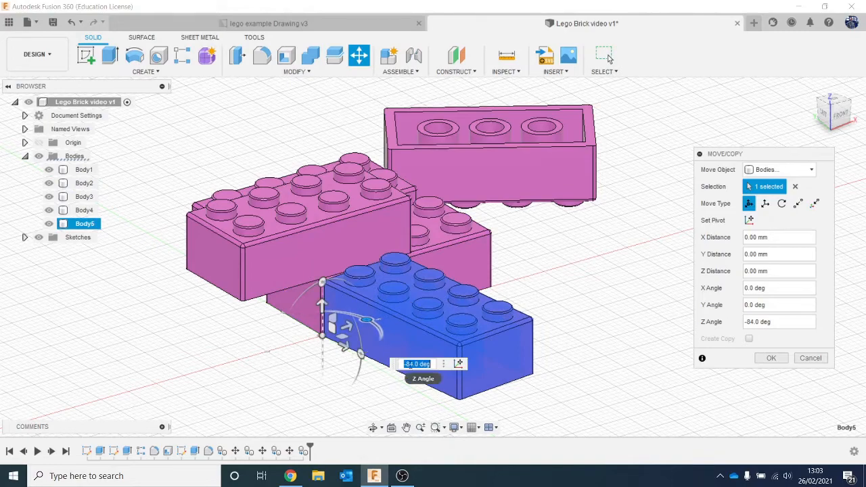
{"action": "key", "text": "Return"}
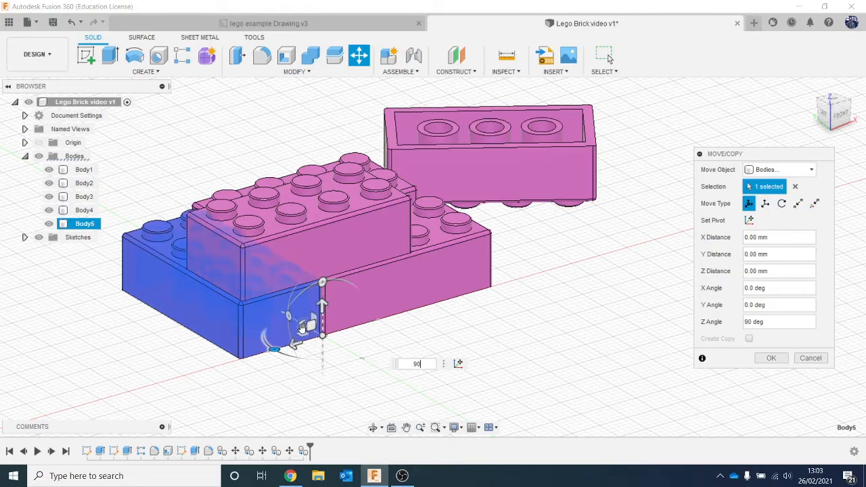
{"action": "left_click_drag", "start_coordinate": [289, 331], "coordinate": [378, 405]}
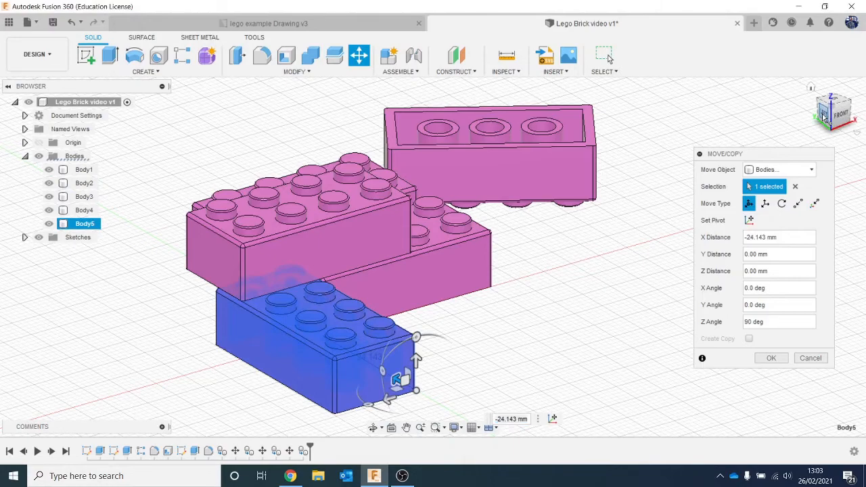
{"action": "left_click", "coordinate": [824, 116]}
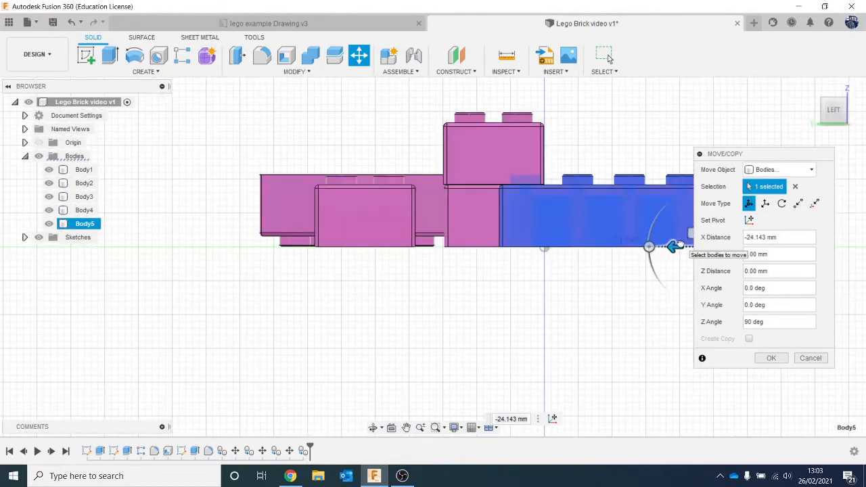
{"action": "left_click_drag", "start_coordinate": [675, 245], "coordinate": [618, 246]}
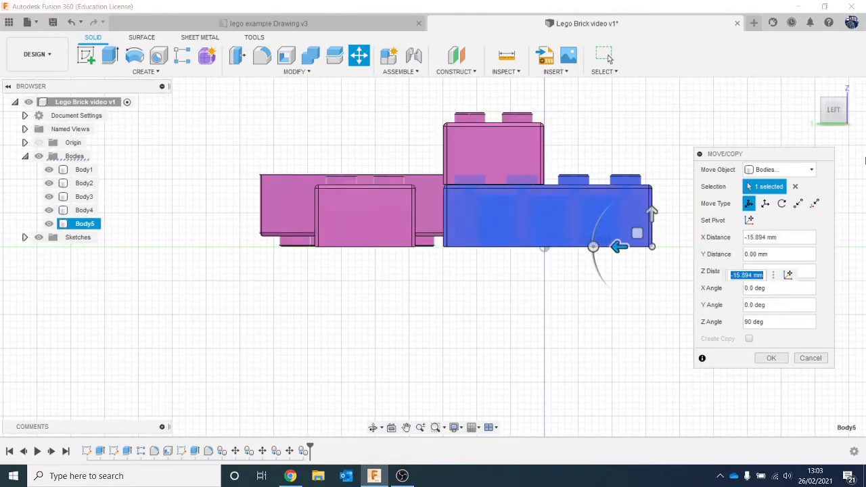
{"action": "left_click", "coordinate": [811, 86]}
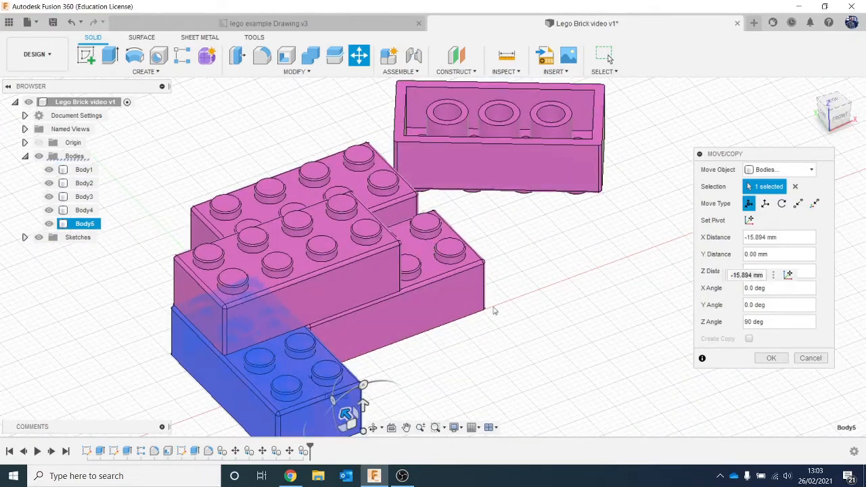
{"action": "middle_click_drag", "start_coordinate": [540, 320], "coordinate": [585, 287]}
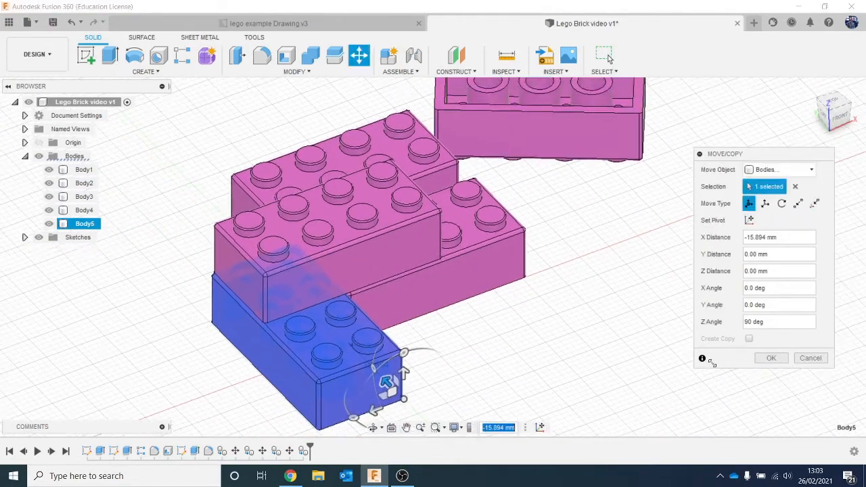
{"action": "left_click", "coordinate": [772, 358]}
{"action": "scroll", "coordinate": [561, 280], "scroll_direction": "down", "scroll_amount": 3}
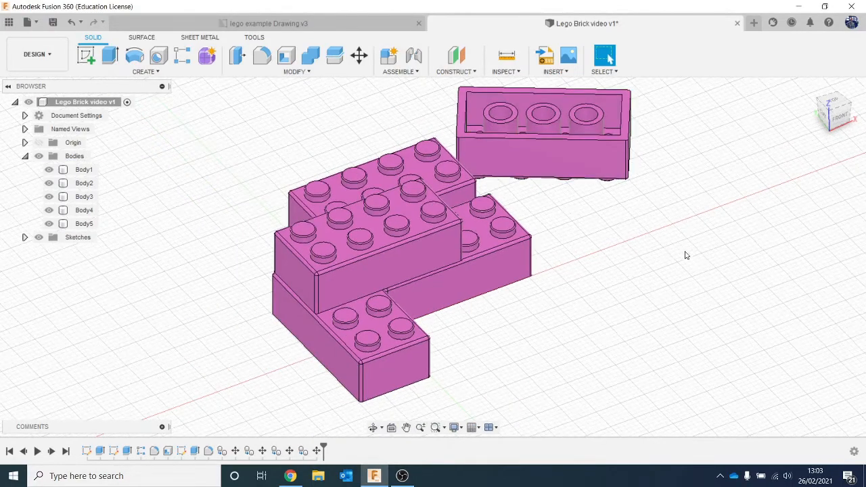
Copy the original brick, Body1, again and paste it as a sixth body
{"action": "left_click", "coordinate": [87, 172]}
{"action": "right_click", "coordinate": [87, 172]}
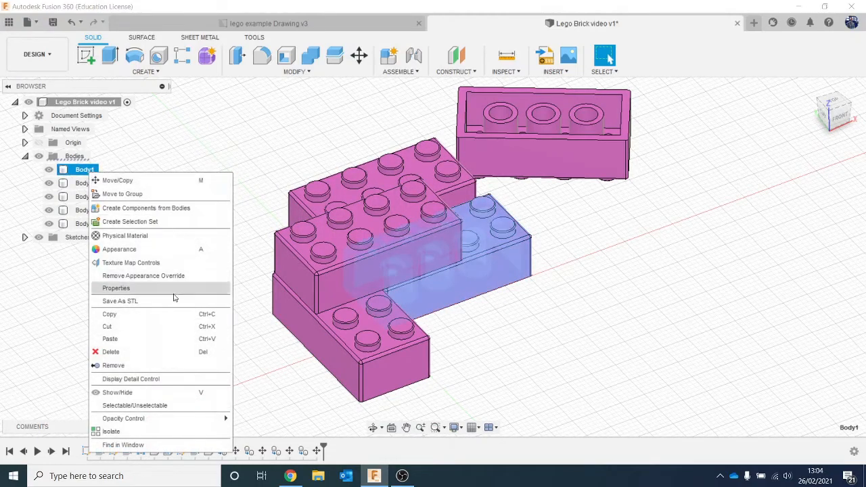
{"action": "left_click", "coordinate": [158, 313]}
{"action": "right_click", "coordinate": [143, 256]}
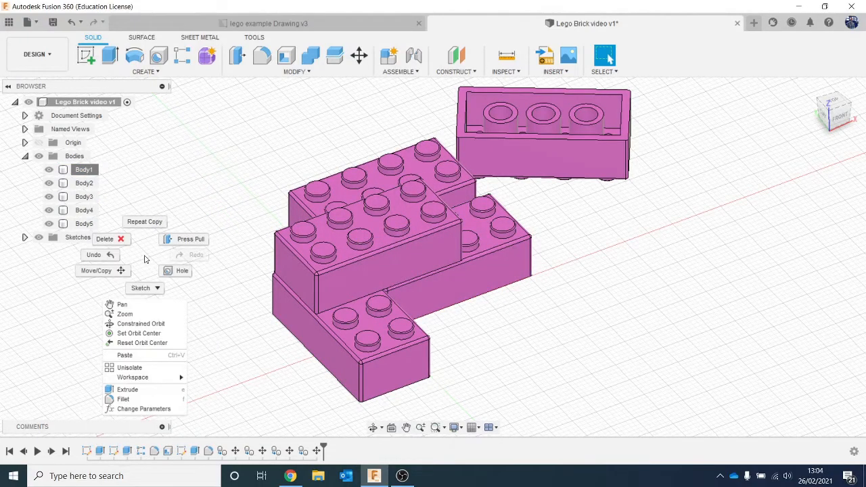
{"action": "left_click", "coordinate": [145, 356]}
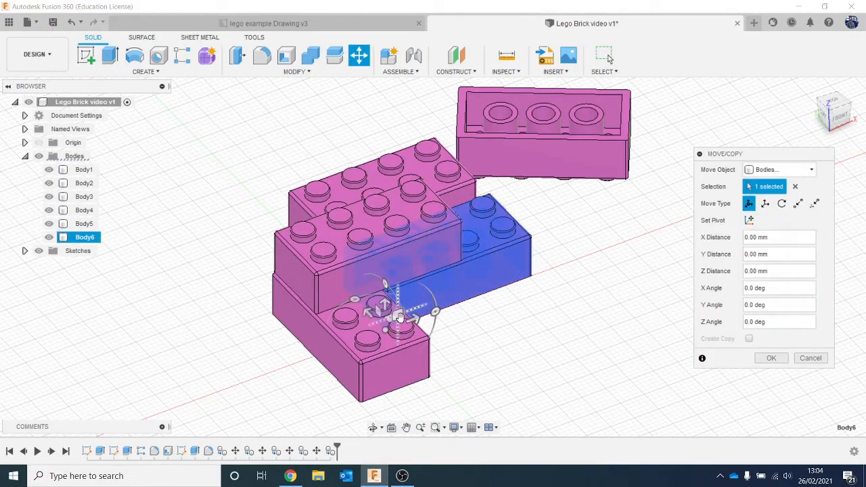
Move the sixth brick about -52.8 mm along X, tilt it about -126 degrees around Y, and accept the placement
{"action": "left_click_drag", "start_coordinate": [411, 319], "coordinate": [160, 410]}
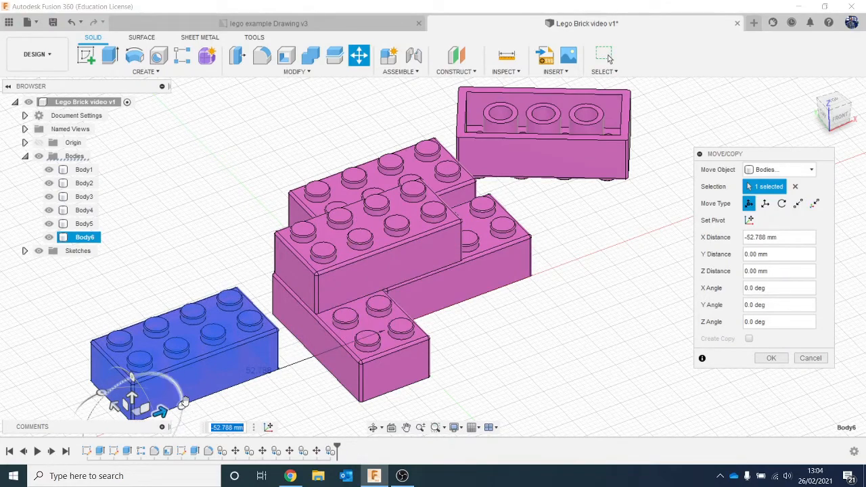
{"action": "left_click_drag", "start_coordinate": [182, 404], "coordinate": [107, 392]}
{"action": "middle_click_drag", "start_coordinate": [172, 291], "coordinate": [234, 205]}
{"action": "left_click_drag", "start_coordinate": [193, 270], "coordinate": [192, 277]}
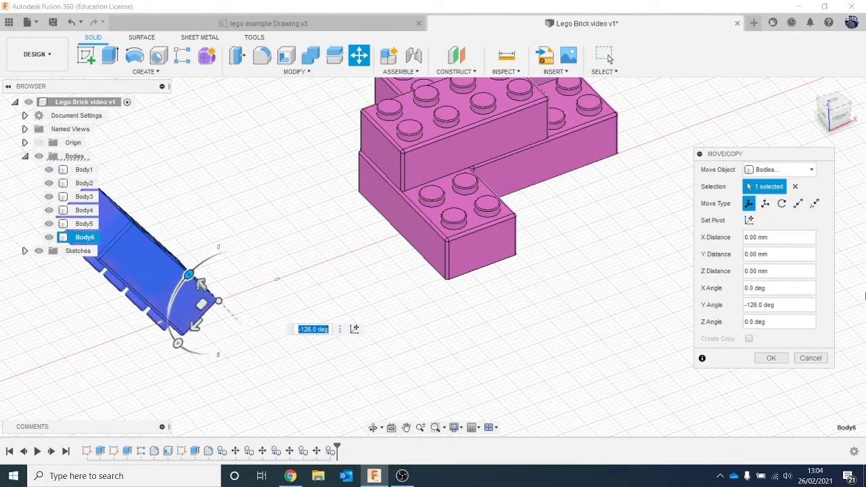
{"action": "left_click", "coordinate": [771, 358]}
Rotate the tilted sixth brick, Body6, about 249.9 degrees around Z with Move/Copy and accept the rotation
{"action": "right_click", "coordinate": [90, 245]}
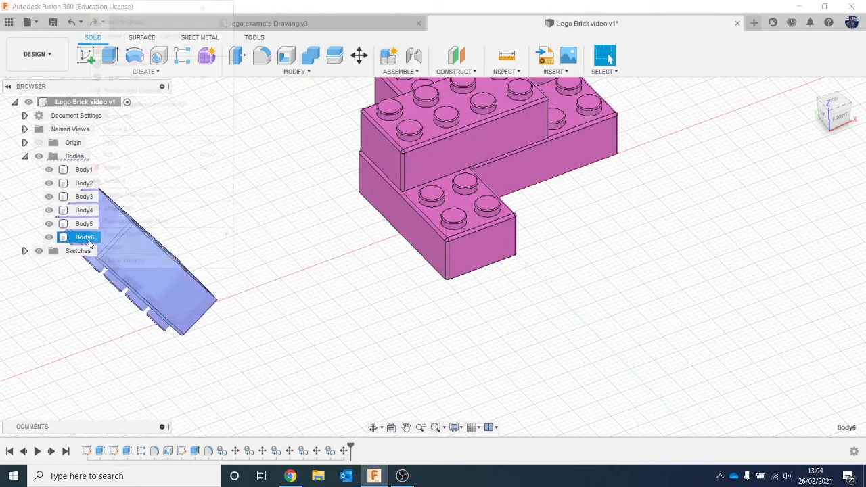
{"action": "left_click", "coordinate": [173, 12]}
{"action": "middle_click_drag", "start_coordinate": [253, 155], "coordinate": [344, 169]}
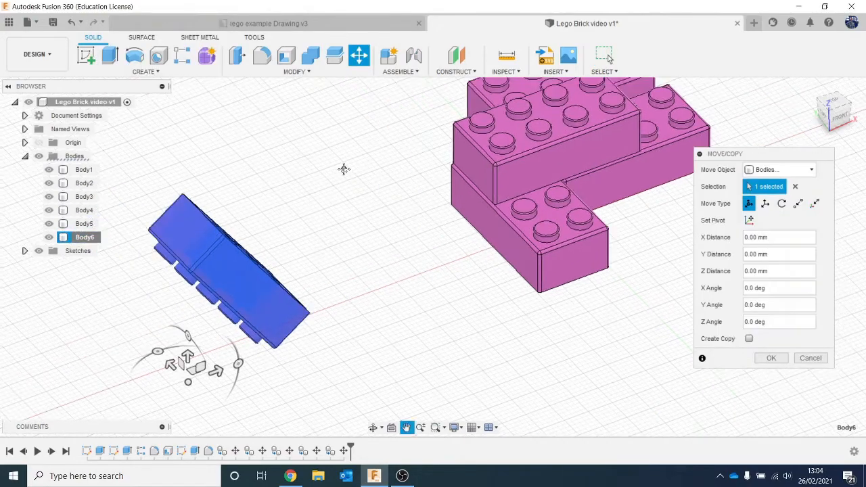
{"action": "left_click_drag", "start_coordinate": [163, 349], "coordinate": [594, 356]}
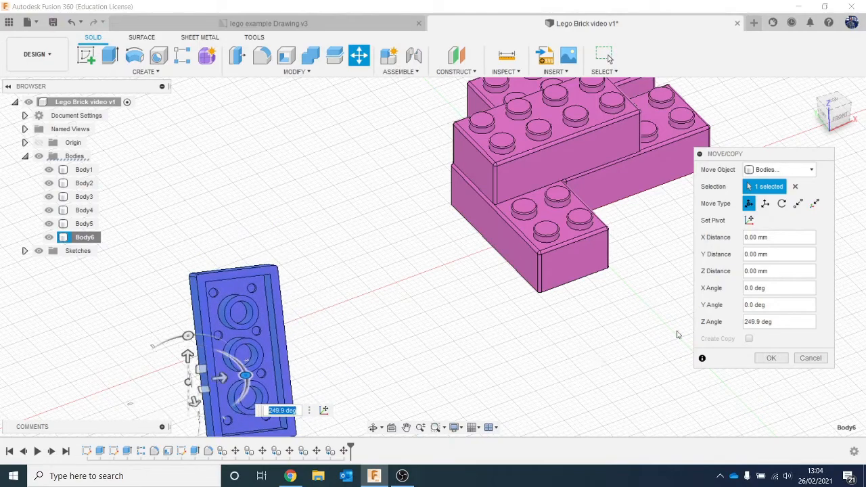
{"action": "left_click", "coordinate": [771, 357]}
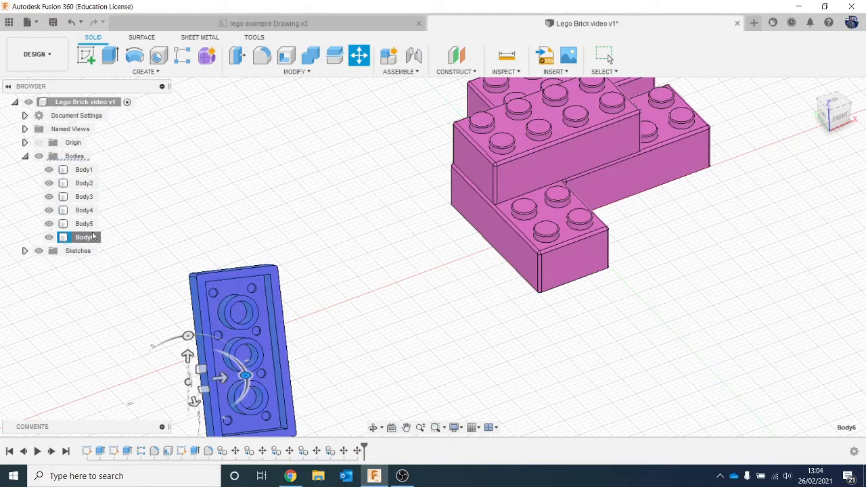
{"action": "key", "text": "Escape"}
Move the tilted brick along X toward the stacked bricks and about 25.4 mm back along Y
{"action": "right_click", "coordinate": [83, 239]}
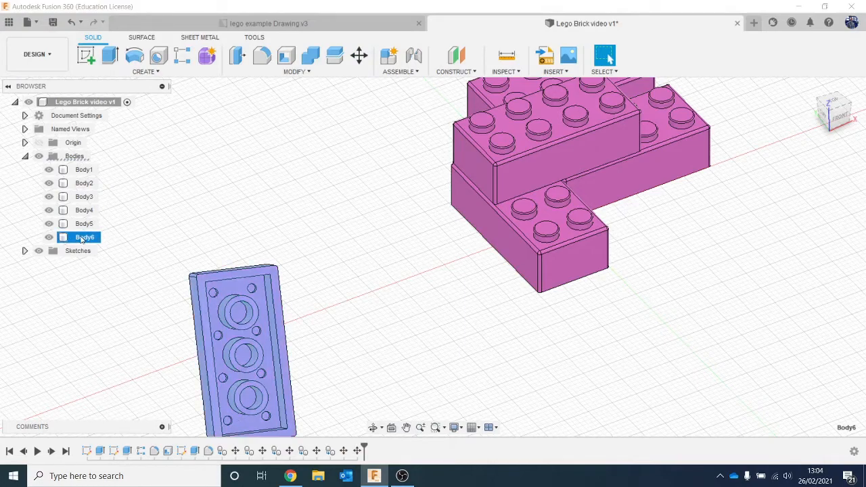
{"action": "left_click", "coordinate": [155, 8]}
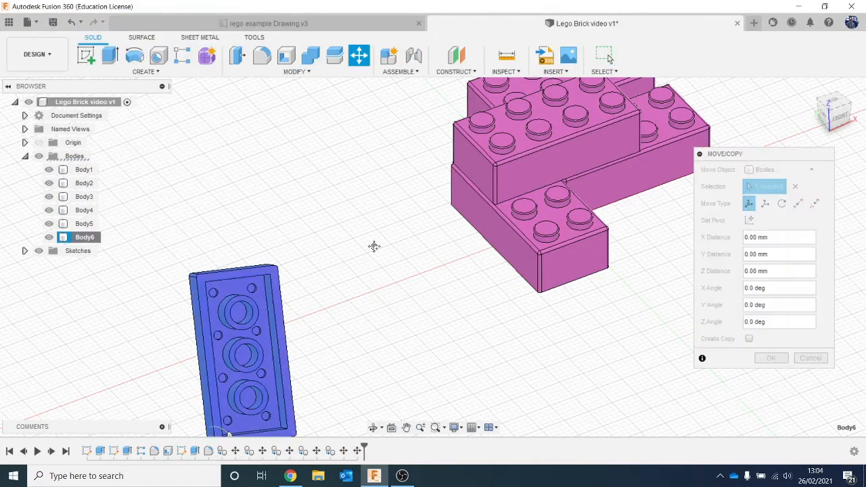
{"action": "middle_click_drag", "start_coordinate": [375, 246], "coordinate": [375, 210]}
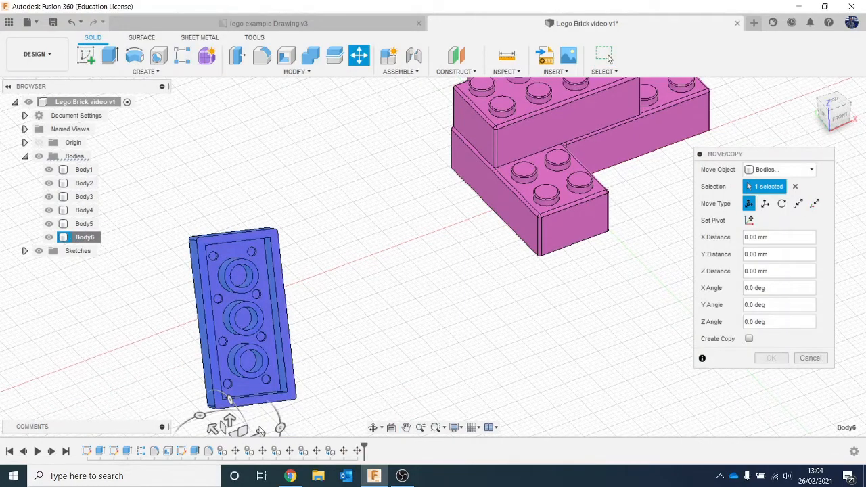
{"action": "left_click_drag", "start_coordinate": [261, 430], "coordinate": [444, 314]}
{"action": "left_click_drag", "start_coordinate": [418, 349], "coordinate": [369, 301]}
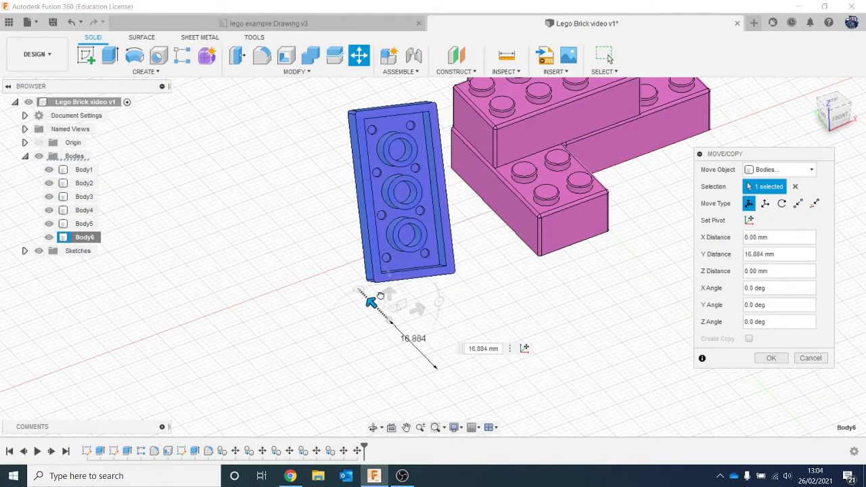
{"action": "left_click_drag", "start_coordinate": [842, 108], "coordinate": [863, 110]}
{"action": "middle_click_drag", "start_coordinate": [571, 151], "coordinate": [492, 236]}
{"action": "mouse_move", "coordinate": [833, 116]}
{"action": "left_mouse_down"}
{"action": "mouse_move", "coordinate": [853, 94]}
{"action": "mouse_move", "coordinate": [846, 99]}
{"action": "left_mouse_up"}
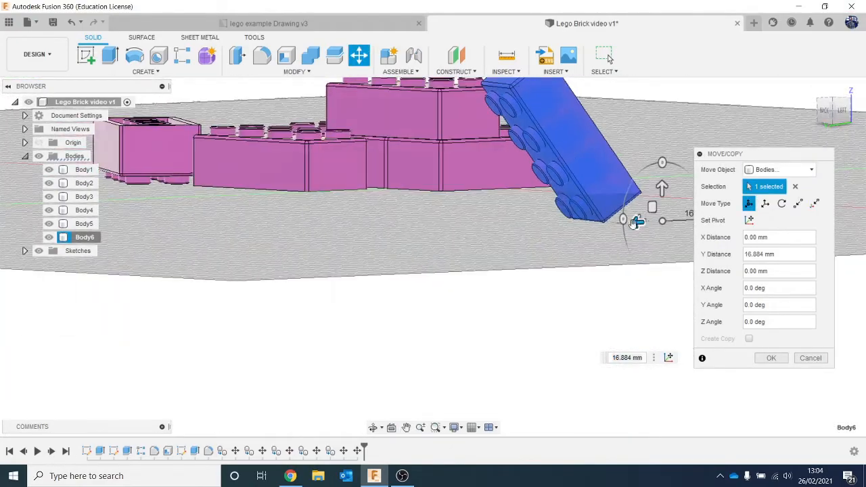
{"action": "left_click_drag", "start_coordinate": [637, 222], "coordinate": [600, 223]}
{"action": "mouse_move", "coordinate": [840, 106]}
{"action": "left_mouse_down"}
{"action": "mouse_move", "coordinate": [821, 116]}
{"action": "mouse_move", "coordinate": [723, 116]}
{"action": "mouse_move", "coordinate": [728, 122]}
{"action": "left_mouse_up"}
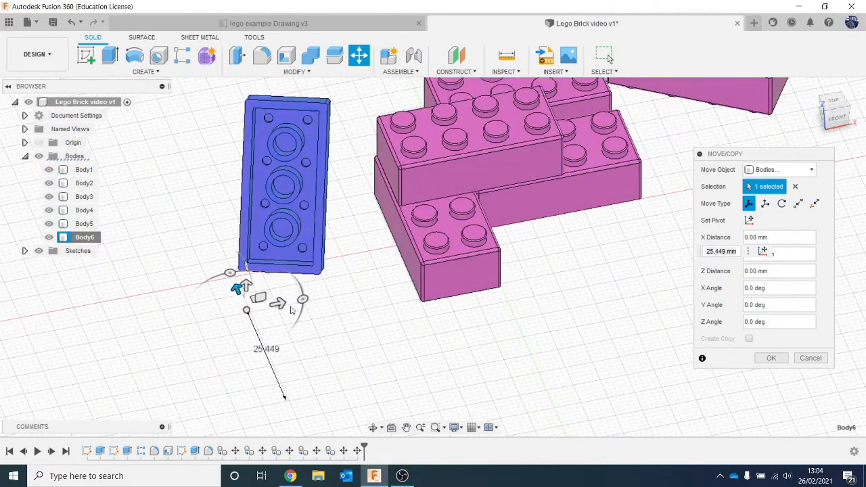
Rotate the leaning brick, Body6, about -21.9 degrees around Z and adjust its X position so it rests against the stacked bricks
{"action": "left_click_drag", "start_coordinate": [277, 303], "coordinate": [325, 294]}
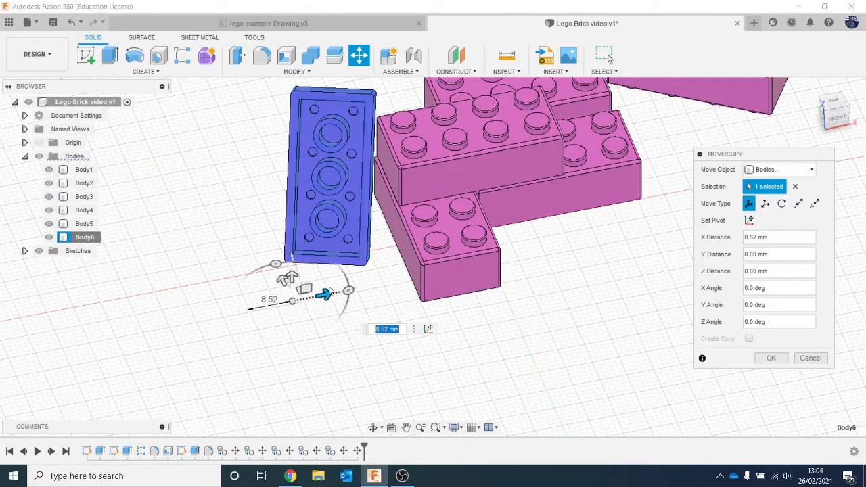
{"action": "left_click_drag", "start_coordinate": [286, 264], "coordinate": [298, 262]}
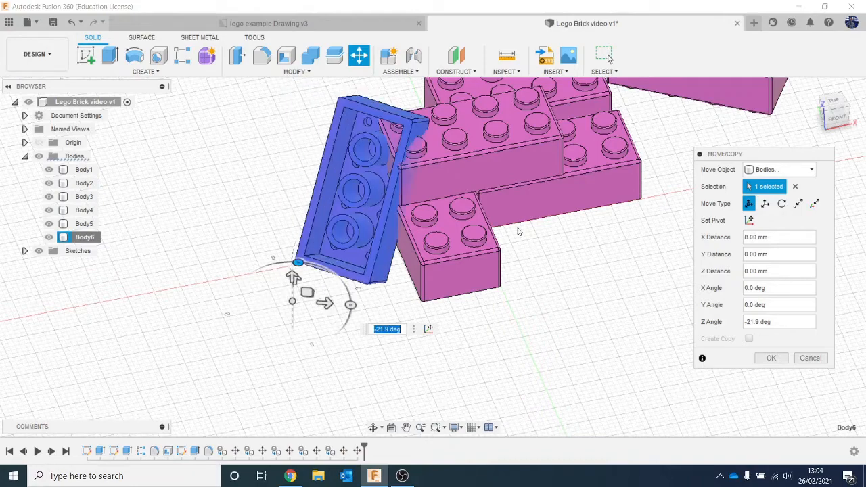
{"action": "left_click_drag", "start_coordinate": [327, 304], "coordinate": [284, 304]}
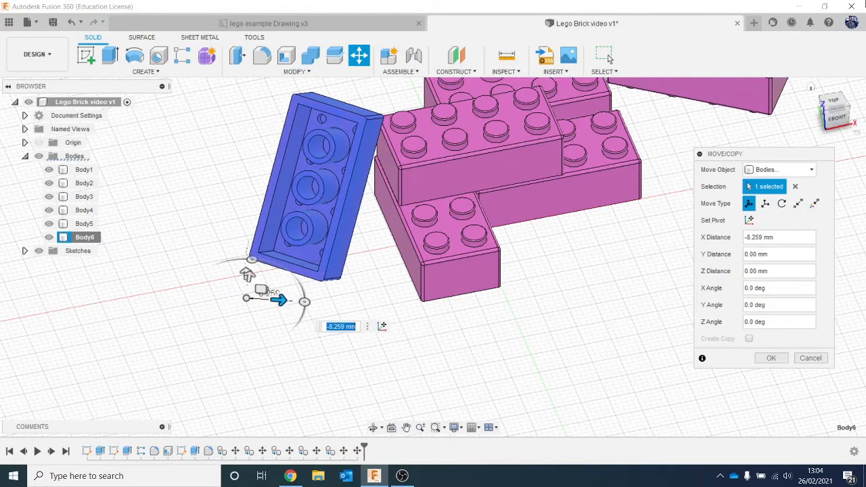
Check the leaning brick's contact with the stack from the front and back, and accept its placement
{"action": "left_click", "coordinate": [839, 117]}
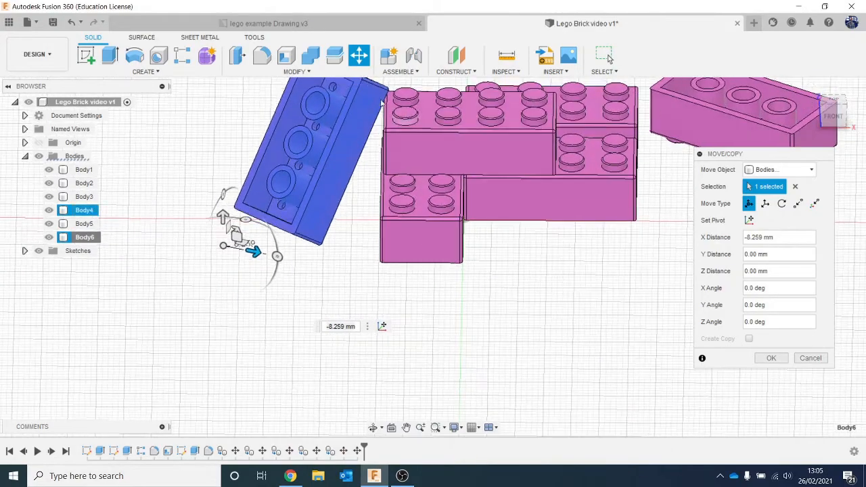
{"action": "scroll", "coordinate": [457, 108], "scroll_direction": "up", "scroll_amount": 4}
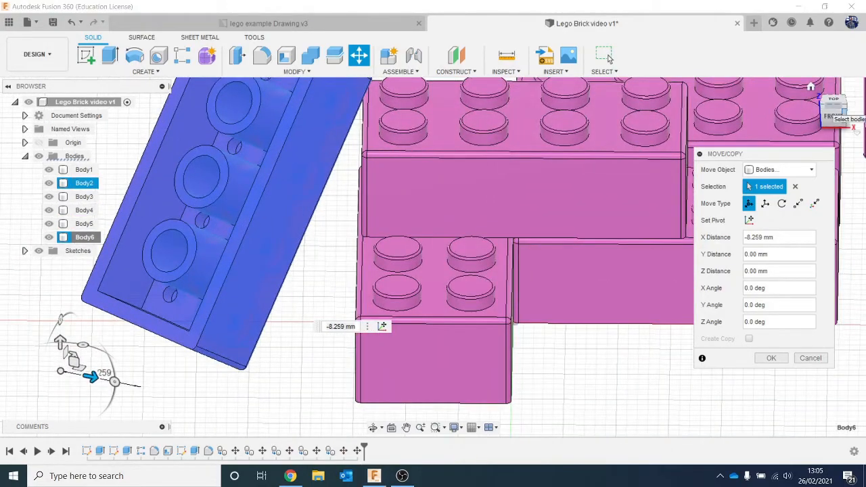
{"action": "scroll", "coordinate": [466, 185], "scroll_direction": "down", "scroll_amount": 2}
{"action": "scroll", "coordinate": [466, 184], "scroll_direction": "down", "scroll_amount": 3}
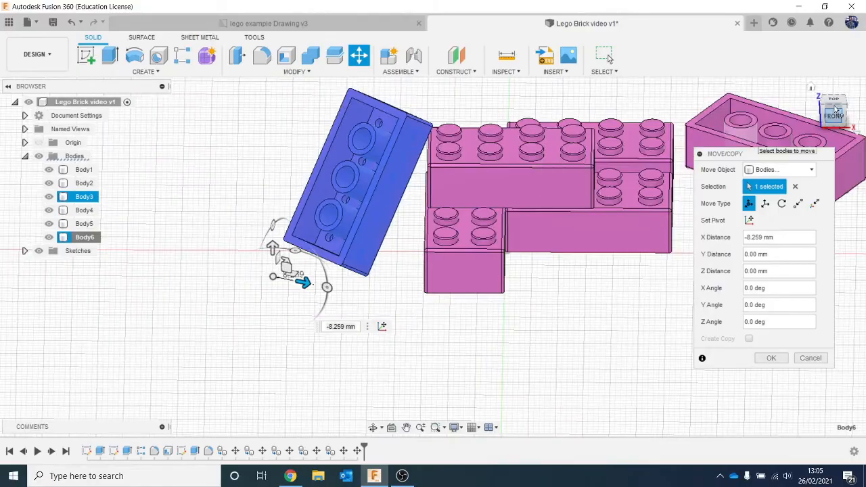
{"action": "left_click_drag", "start_coordinate": [837, 113], "coordinate": [861, 121]}
{"action": "scroll", "coordinate": [414, 140], "scroll_direction": "up", "scroll_amount": 5}
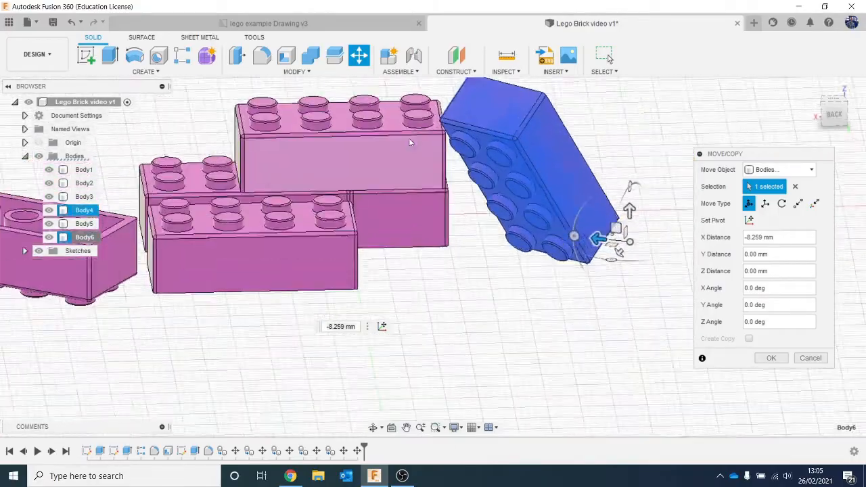
{"action": "scroll", "coordinate": [466, 128], "scroll_direction": "up", "scroll_amount": 3}
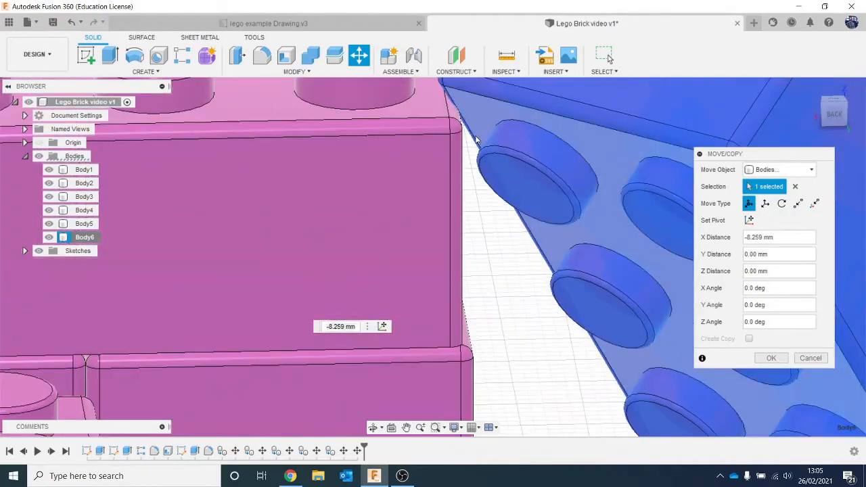
{"action": "scroll", "coordinate": [477, 141], "scroll_direction": "down", "scroll_amount": 2}
{"action": "scroll", "coordinate": [488, 169], "scroll_direction": "down", "scroll_amount": 2}
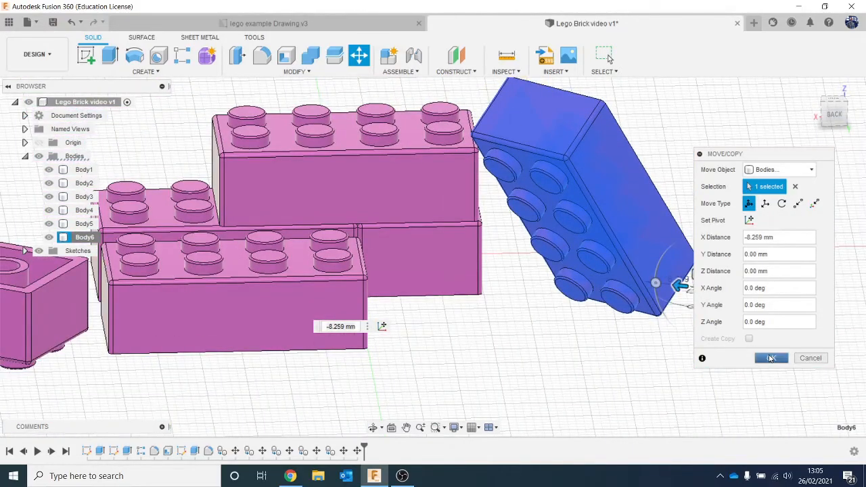
{"action": "left_click", "coordinate": [770, 358]}
{"action": "left_click", "coordinate": [847, 117]}
{"action": "mouse_move", "coordinate": [836, 113]}
{"action": "left_mouse_down"}
{"action": "mouse_move", "coordinate": [781, 134]}
{"action": "mouse_move", "coordinate": [754, 119]}
{"action": "mouse_move", "coordinate": [752, 127]}
{"action": "mouse_move", "coordinate": [755, 113]}
{"action": "left_mouse_up"}
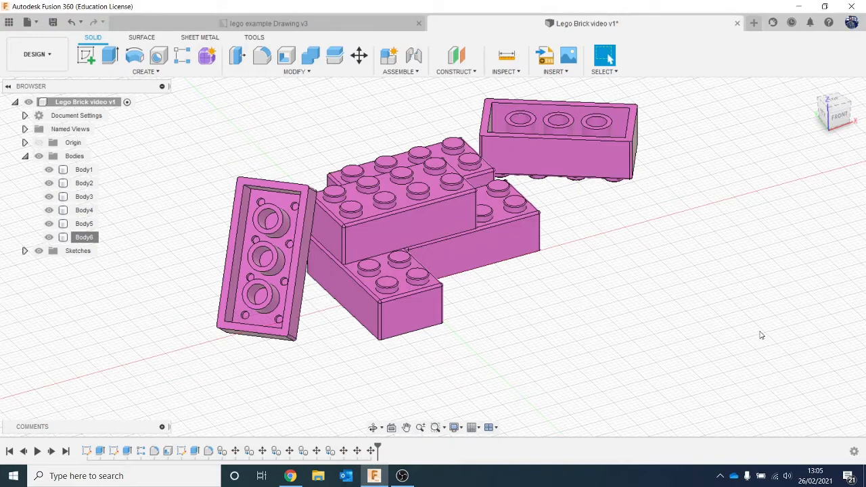
Apply the ABS (White) plastic appearance to the upside-down brick and recolour it green with RGB 111, 193, 84
{"action": "key", "text": "a"}
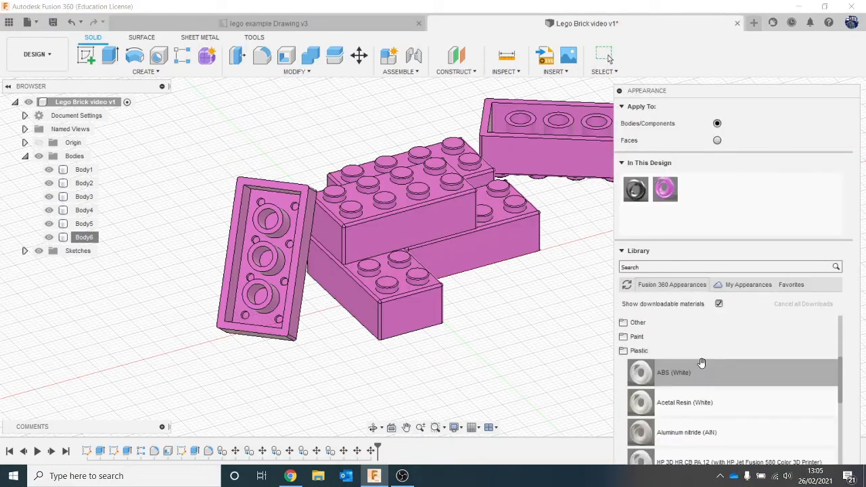
{"action": "left_click_drag", "start_coordinate": [647, 361], "coordinate": [554, 167]}
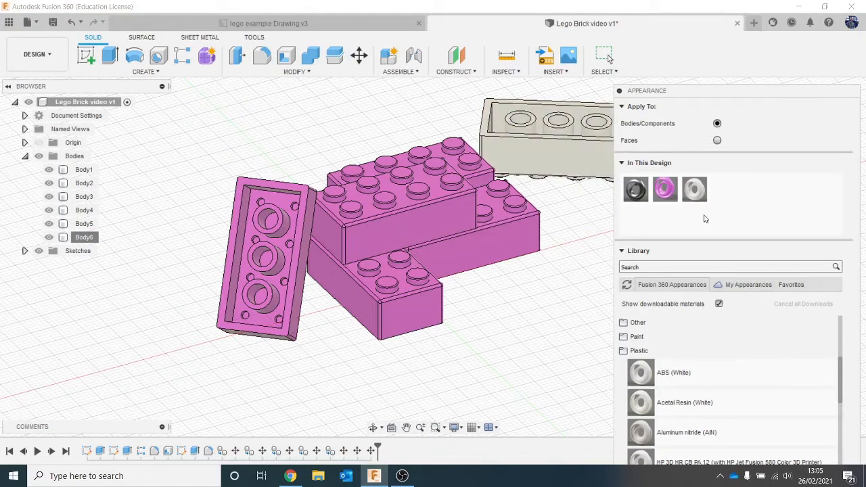
{"action": "double_click", "coordinate": [694, 193]}
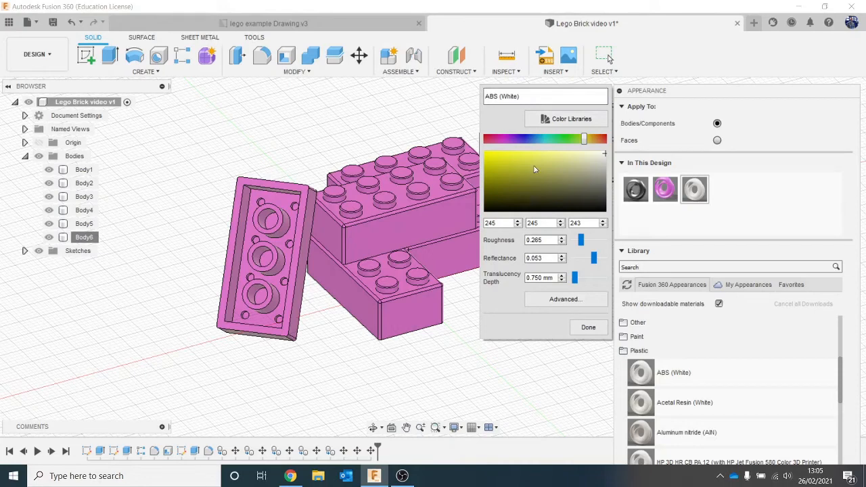
{"action": "left_click_drag", "start_coordinate": [541, 167], "coordinate": [536, 166]}
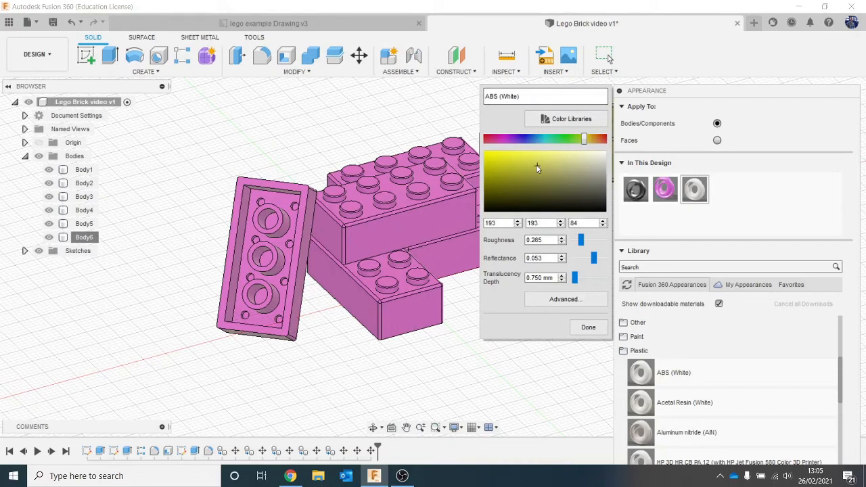
{"action": "left_click", "coordinate": [568, 139]}
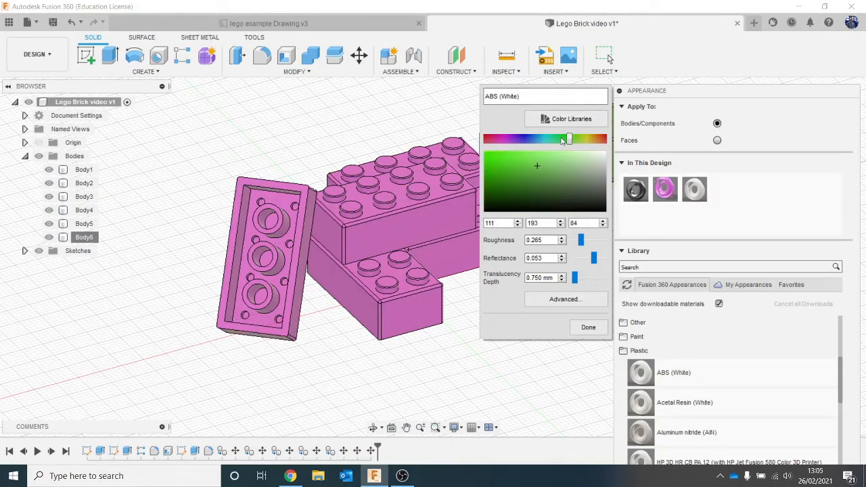
{"action": "left_click", "coordinate": [587, 326]}
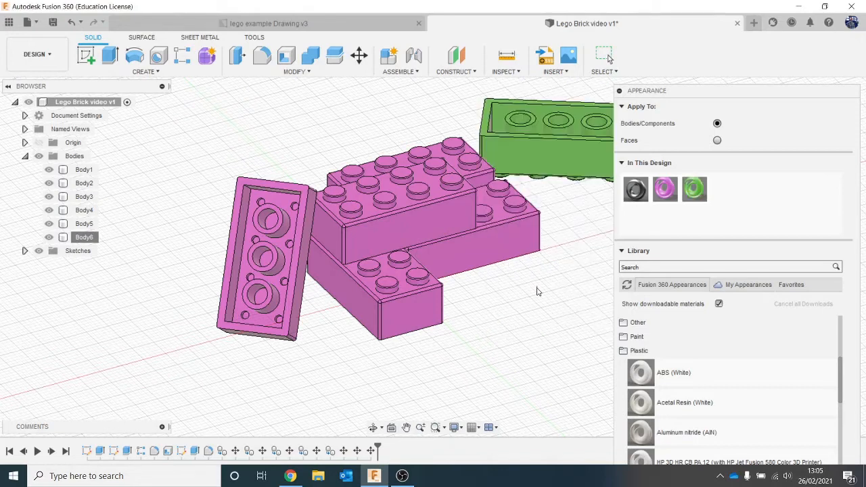
Apply a new ABS (White) appearance to the bottom brick, Body1, and recolour it yellow with RGB 217, 217, 82
{"action": "left_click_drag", "start_coordinate": [719, 361], "coordinate": [528, 160]}
{"action": "double_click", "coordinate": [721, 192]}
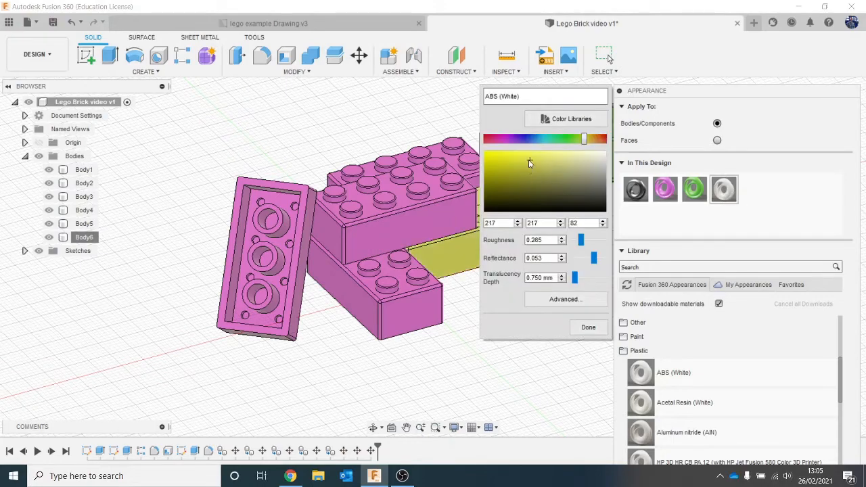
{"action": "left_click", "coordinate": [588, 327]}
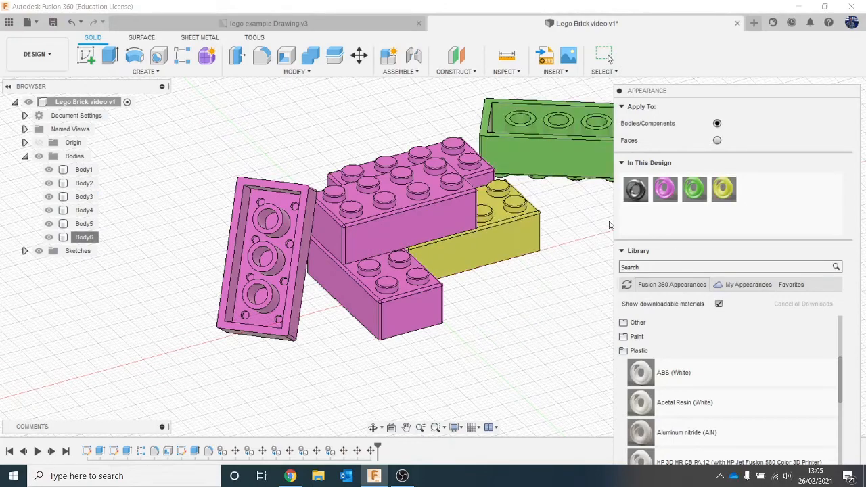
Apply a new ABS (White) appearance to the rear brick, Body2, and recolour it turquoise with RGB 63, 195, 186
{"action": "left_click_drag", "start_coordinate": [676, 370], "coordinate": [473, 177]}
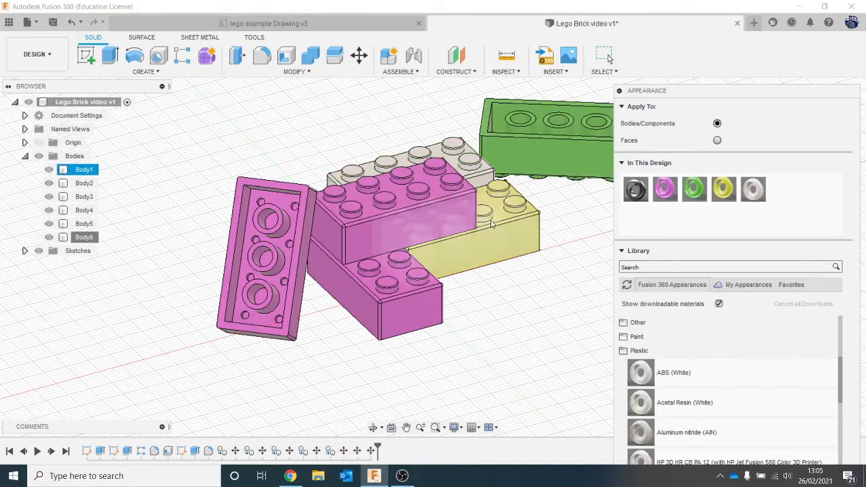
{"action": "double_click", "coordinate": [751, 192]}
{"action": "left_click_drag", "start_coordinate": [509, 144], "coordinate": [505, 140]}
{"action": "left_click", "coordinate": [522, 167]}
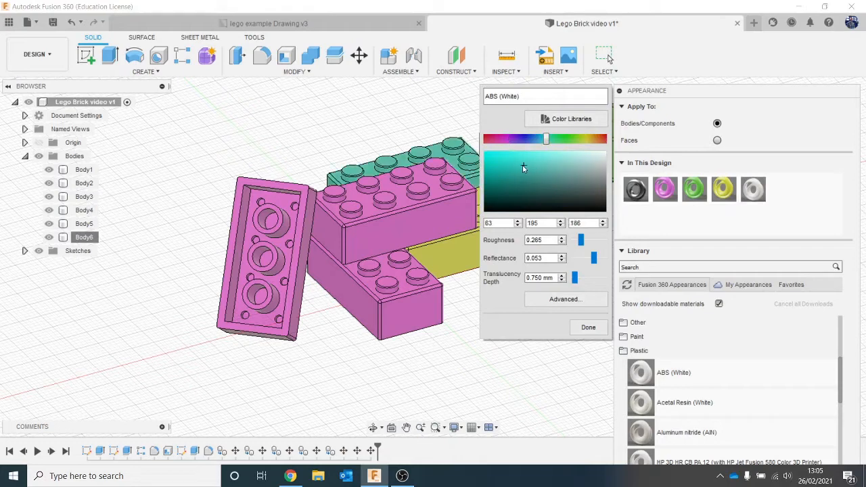
{"action": "left_click", "coordinate": [578, 327]}
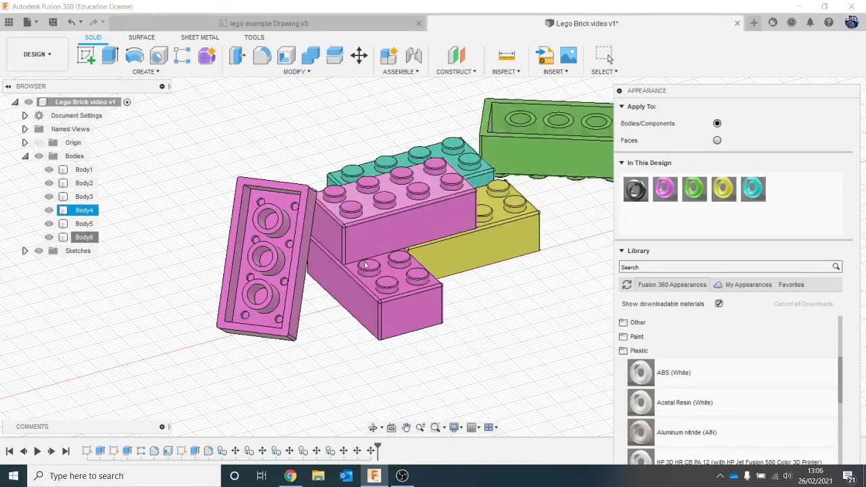
Apply a new ABS (White) appearance to the brick under the stack's front end, Body5, and recolour it red with RGB 205, 104, 88
{"action": "left_click_drag", "start_coordinate": [702, 365], "coordinate": [396, 309]}
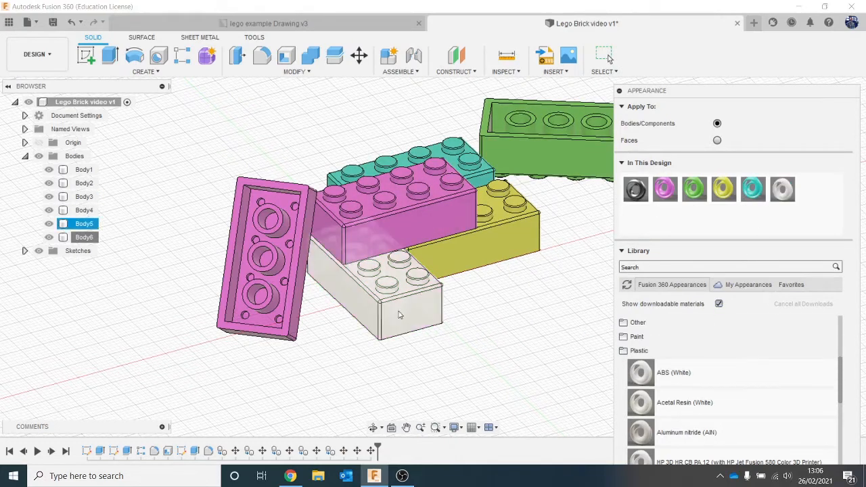
{"action": "double_click", "coordinate": [776, 192]}
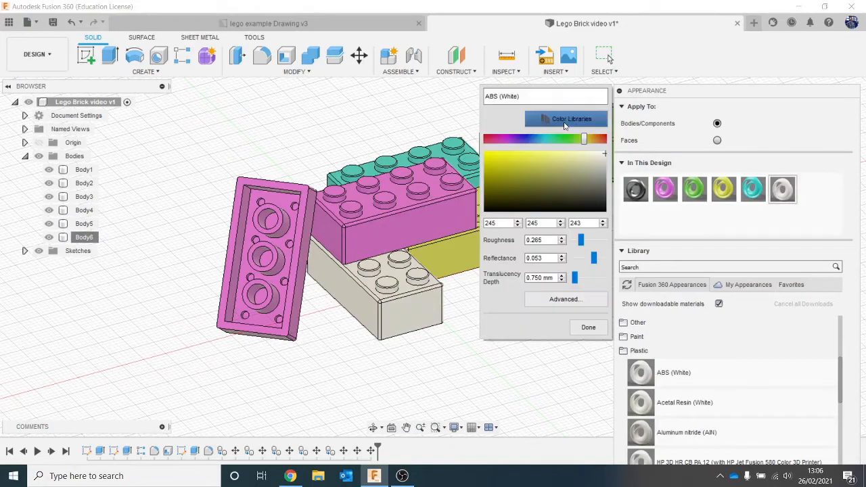
{"action": "left_click", "coordinate": [601, 140]}
{"action": "left_click_drag", "start_coordinate": [551, 179], "coordinate": [539, 162]}
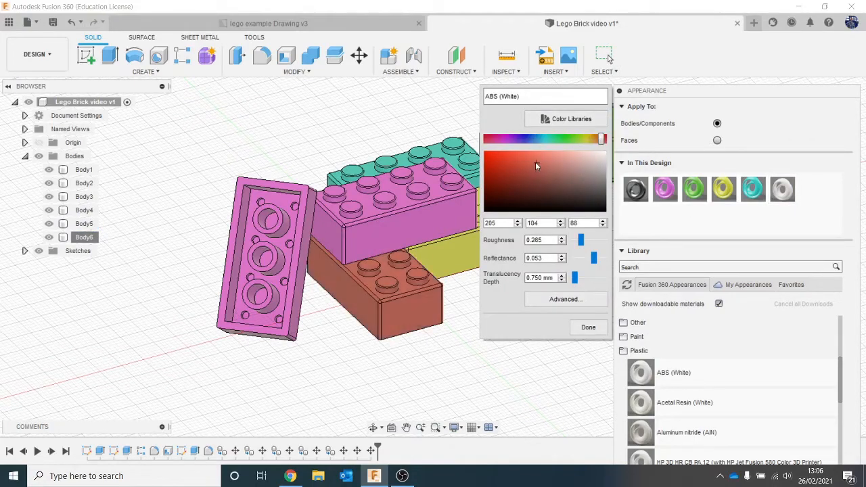
{"action": "left_click", "coordinate": [593, 323]}
Apply a new ABS (White) appearance to the leaning brick, recolour it dark green with RGB 88, 165, 72, and finish editing appearances
{"action": "left_click_drag", "start_coordinate": [678, 362], "coordinate": [283, 286]}
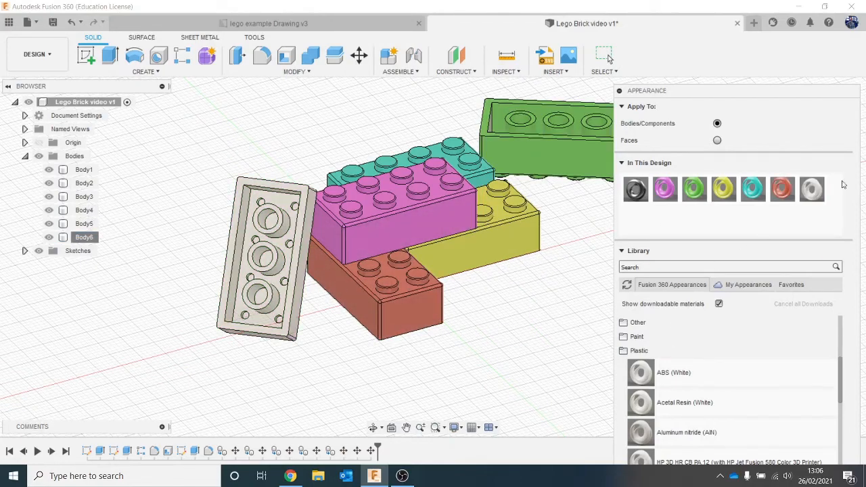
{"action": "double_click", "coordinate": [806, 187]}
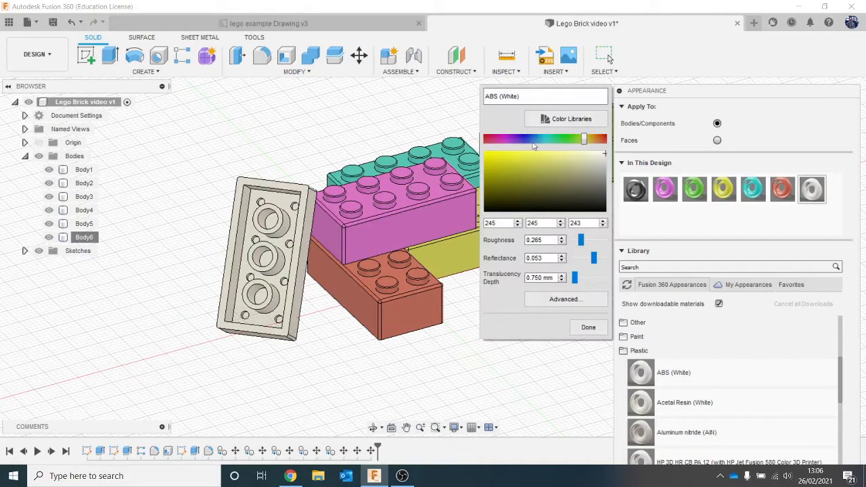
{"action": "left_click_drag", "start_coordinate": [534, 152], "coordinate": [537, 171]}
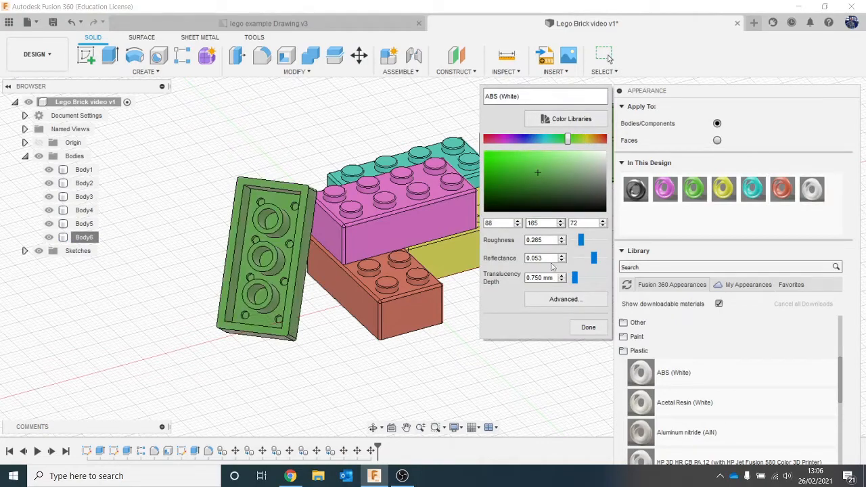
{"action": "left_click", "coordinate": [594, 329]}
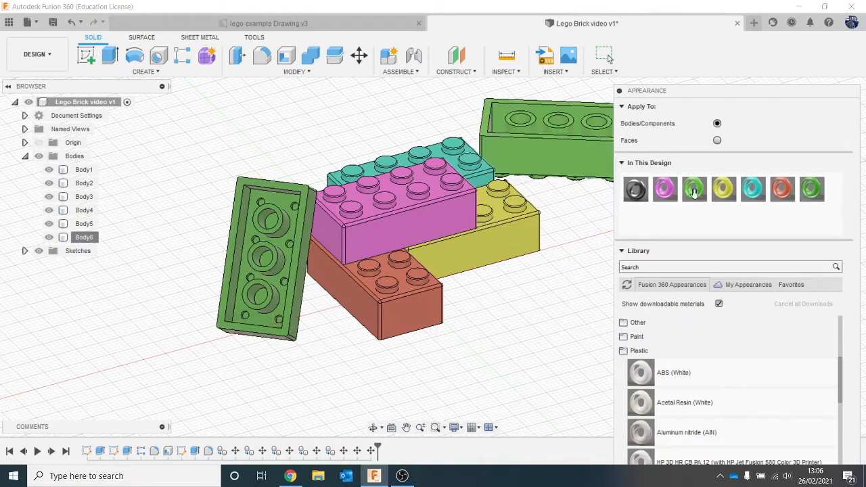
{"action": "left_click_drag", "start_coordinate": [733, 93], "coordinate": [703, 7]}
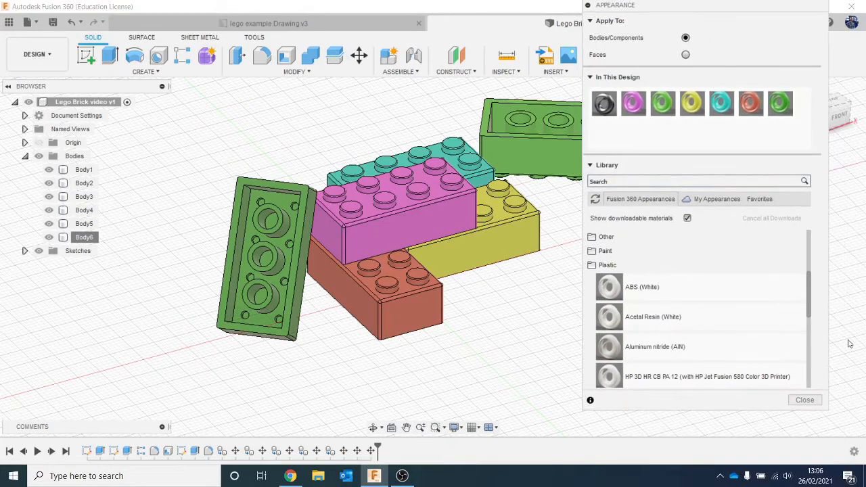
{"action": "left_click", "coordinate": [804, 400]}
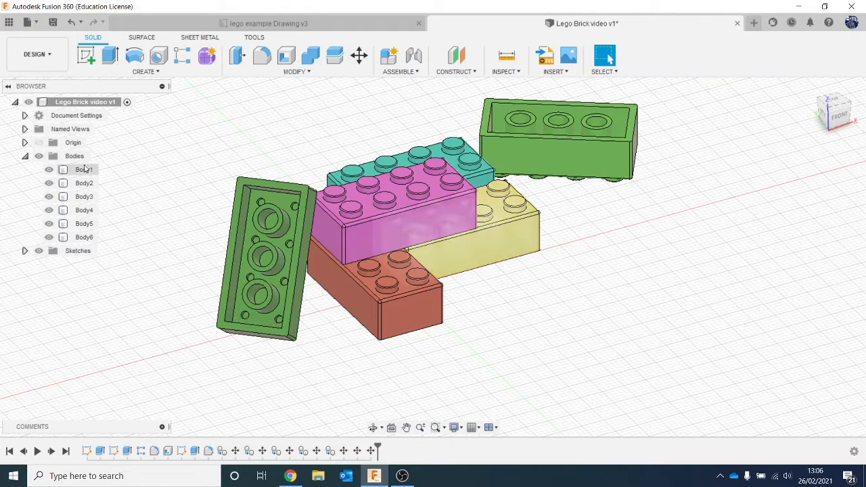
Select each body from Body1 to Body6 in turn to identify which brick it represents
{"action": "left_click", "coordinate": [25, 156]}
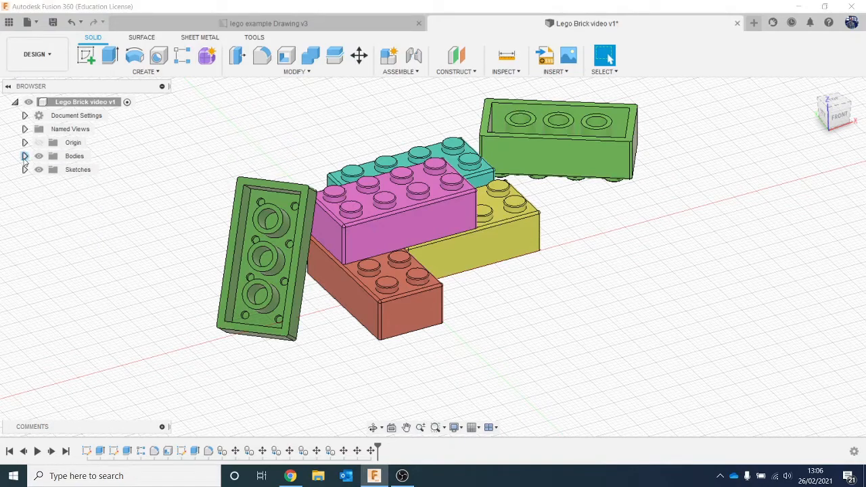
{"action": "left_click", "coordinate": [25, 156]}
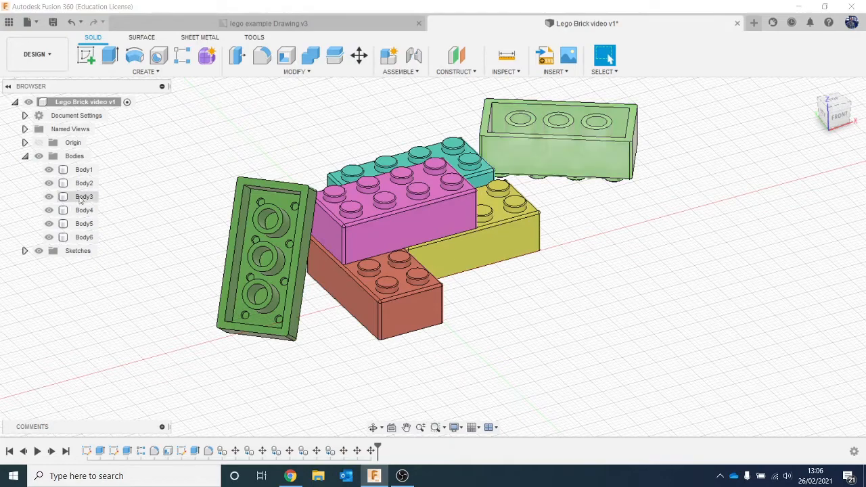
{"action": "left_click", "coordinate": [84, 172]}
{"action": "left_click", "coordinate": [84, 183]}
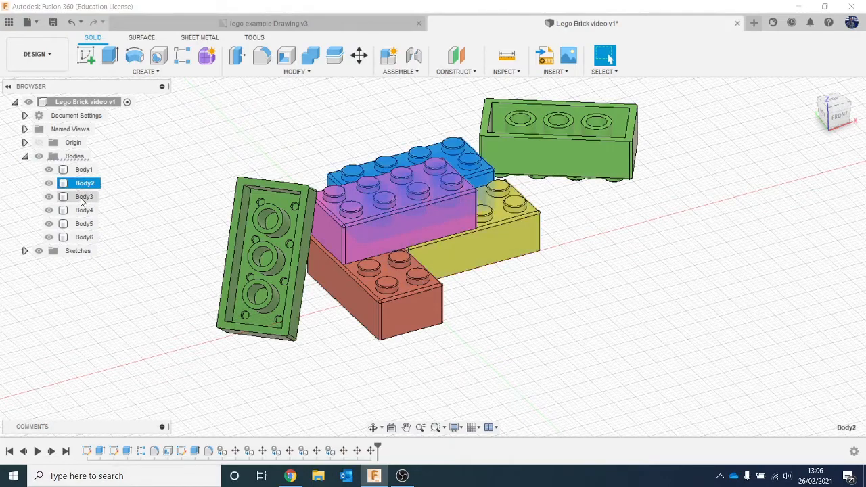
{"action": "left_click", "coordinate": [83, 197]}
{"action": "left_click", "coordinate": [83, 210]}
{"action": "left_click", "coordinate": [84, 224]}
{"action": "left_click", "coordinate": [83, 237]}
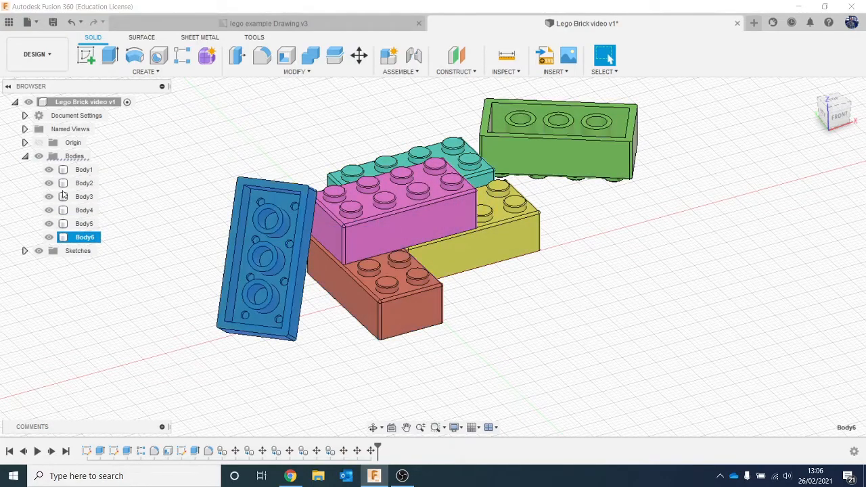
Toggle Body1's visibility off and on, create a component from it, and select the new component to check its brick
{"action": "left_click", "coordinate": [49, 169]}
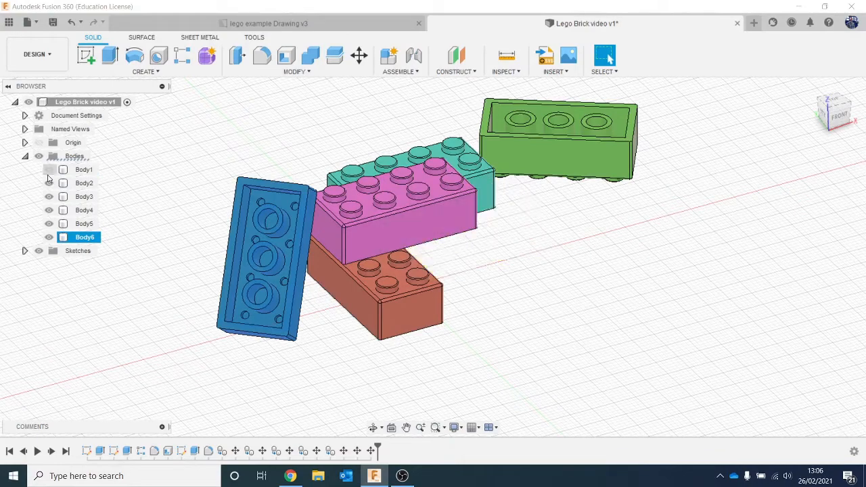
{"action": "left_click", "coordinate": [49, 170]}
{"action": "left_click", "coordinate": [79, 170]}
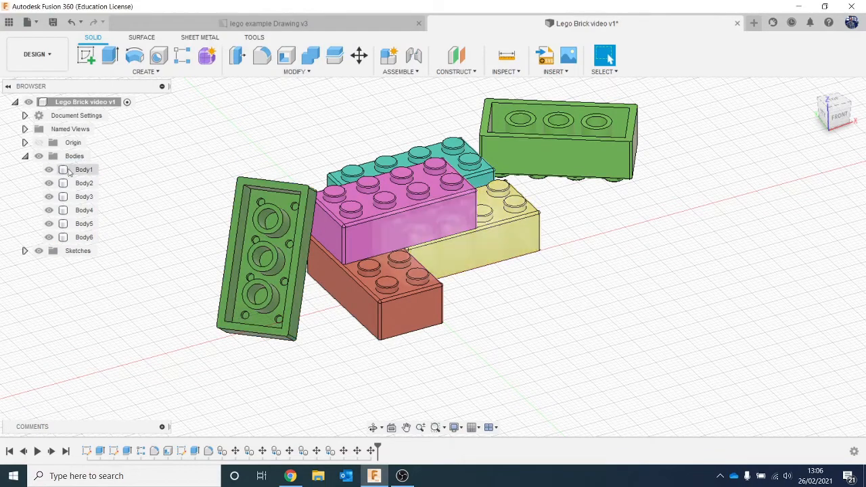
{"action": "right_click", "coordinate": [77, 174]}
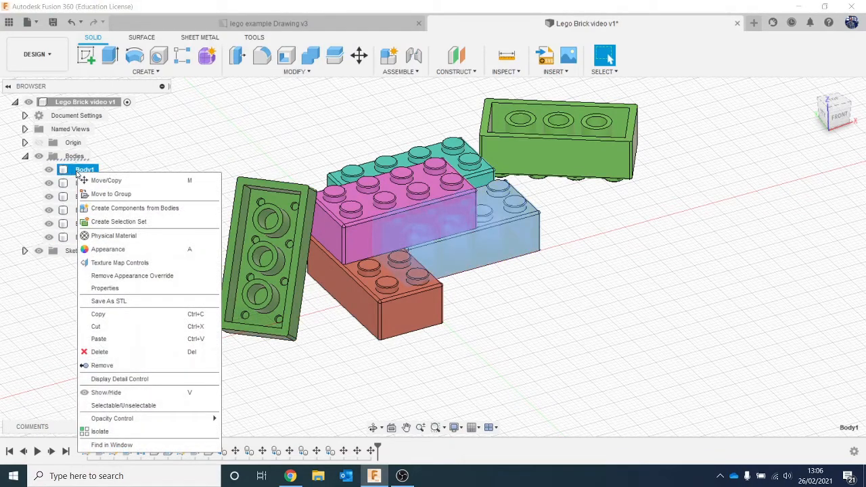
{"action": "left_click", "coordinate": [144, 208]}
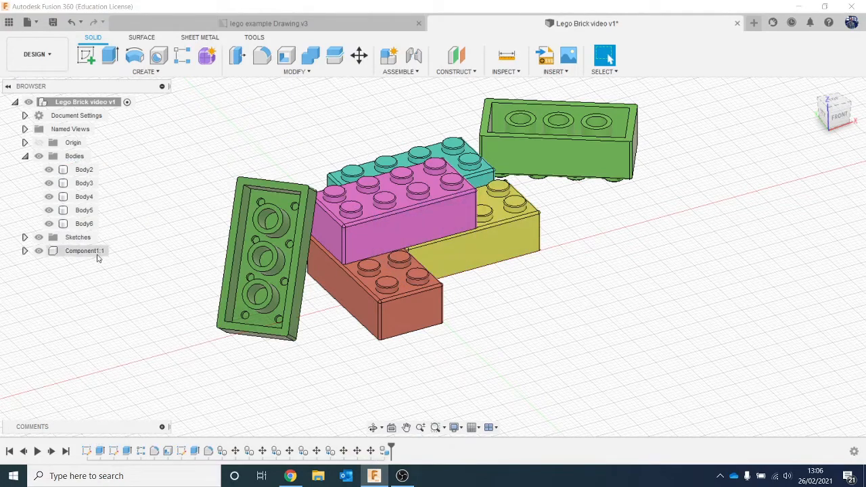
{"action": "left_click", "coordinate": [95, 253]}
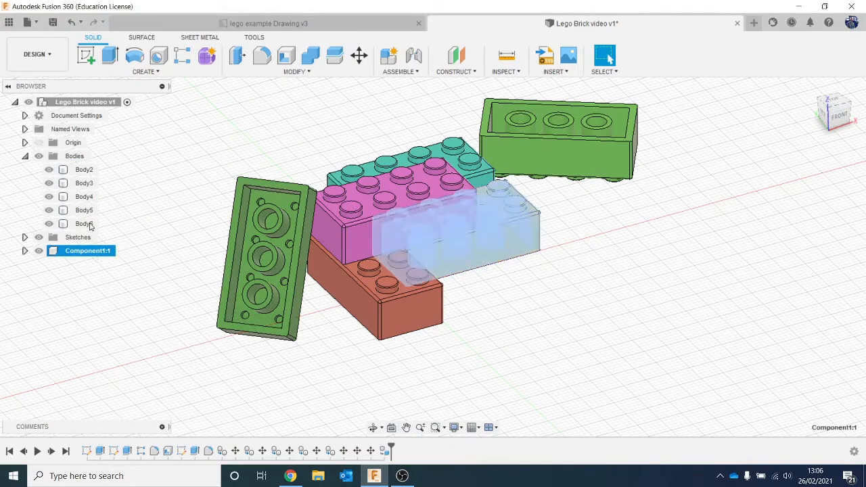
Create a separate component from each remaining body, Body2 to Body6
{"action": "right_click", "coordinate": [81, 173]}
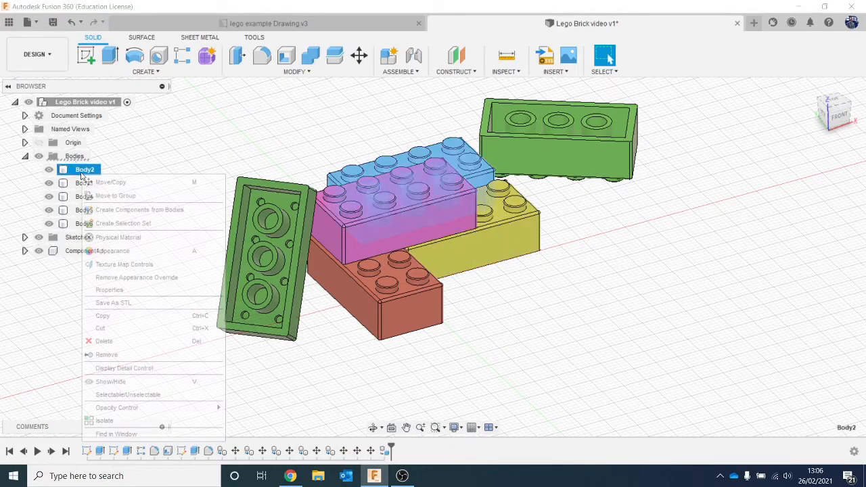
{"action": "left_click", "coordinate": [142, 209]}
{"action": "right_click", "coordinate": [87, 175]}
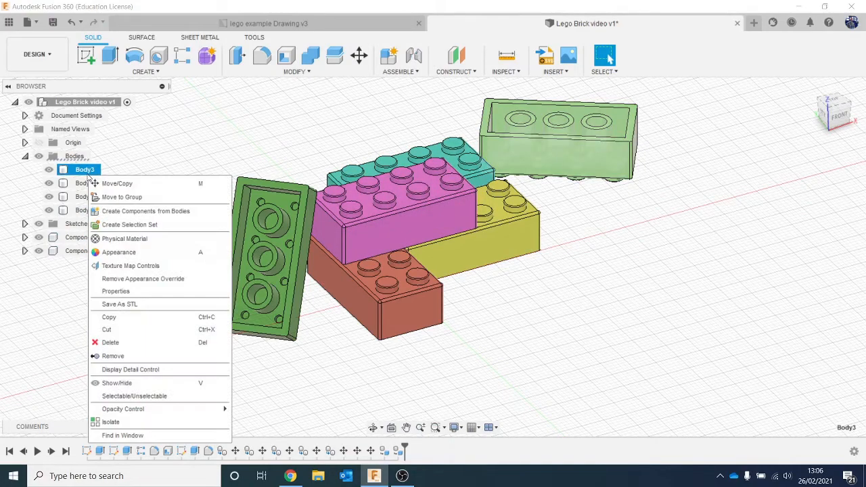
{"action": "left_click", "coordinate": [132, 211]}
{"action": "right_click", "coordinate": [84, 174]}
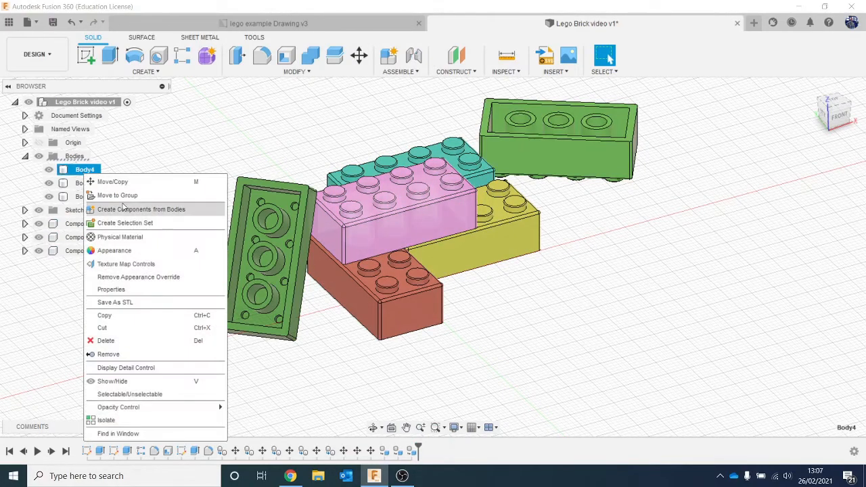
{"action": "left_click", "coordinate": [136, 209]}
{"action": "right_click", "coordinate": [86, 172]}
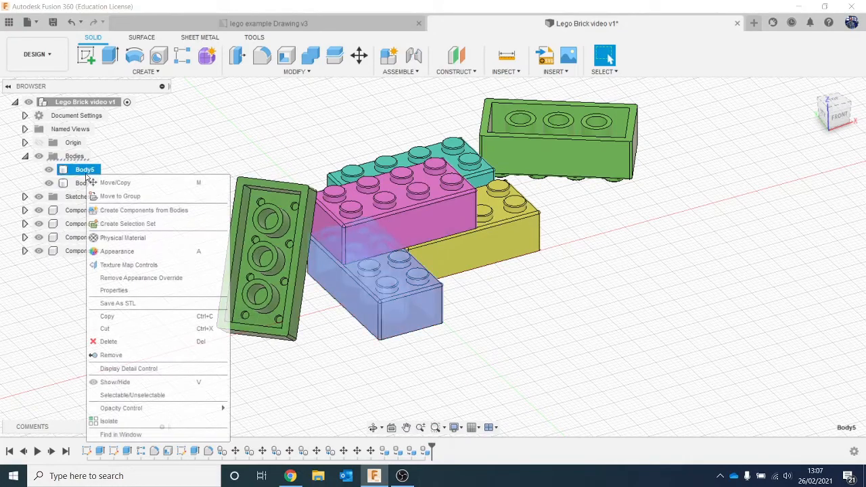
{"action": "left_click", "coordinate": [148, 211]}
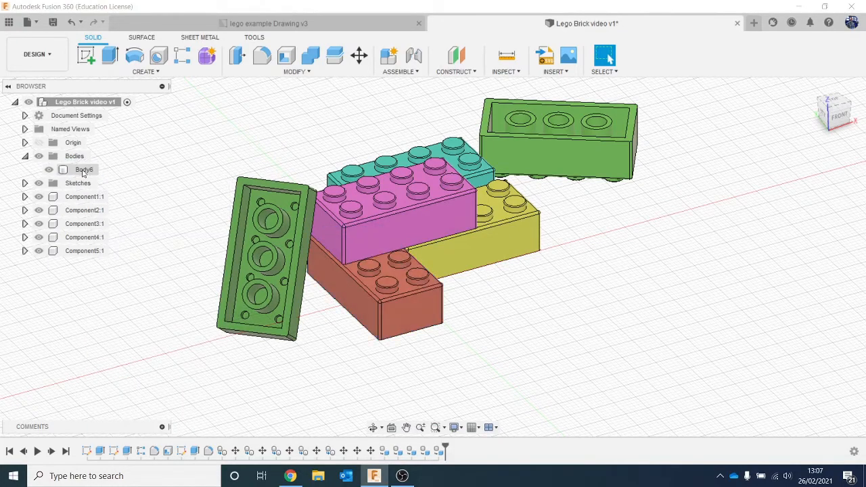
{"action": "right_click", "coordinate": [84, 171]}
{"action": "left_click", "coordinate": [161, 210]}
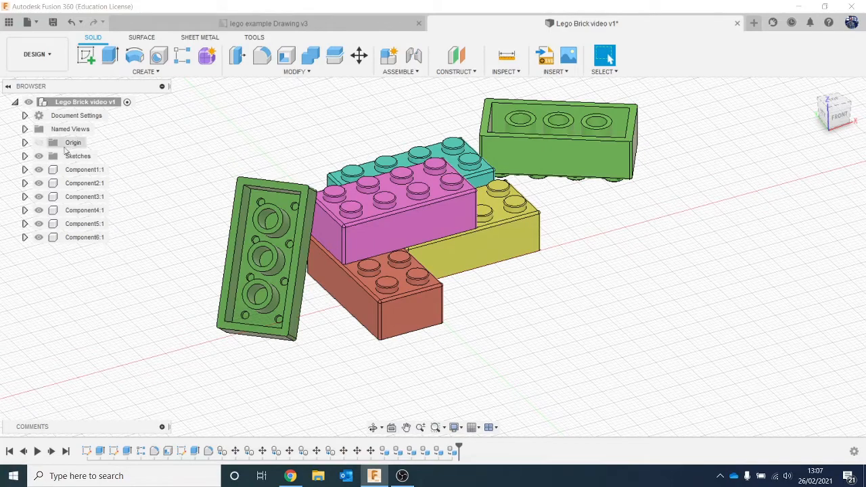
Rename the first two components Block 1 and Block 2
{"action": "left_click", "coordinate": [88, 169]}
{"action": "double_click", "coordinate": [88, 170]}
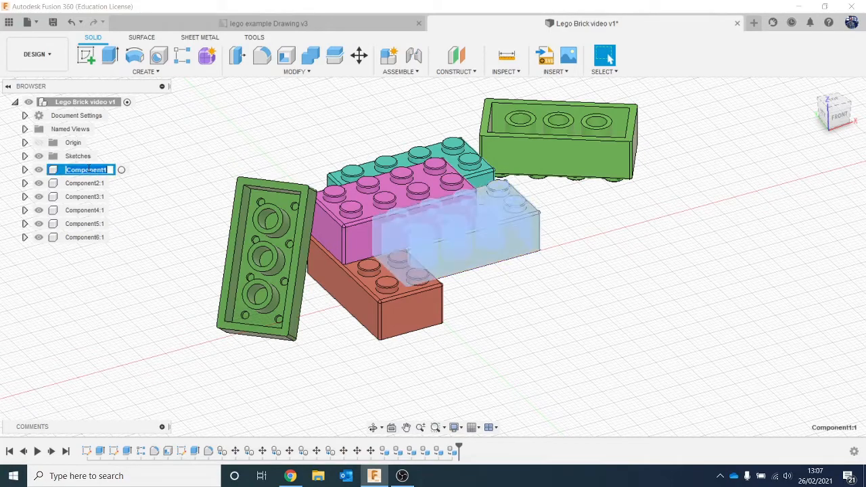
{"action": "type", "text": "Block"}
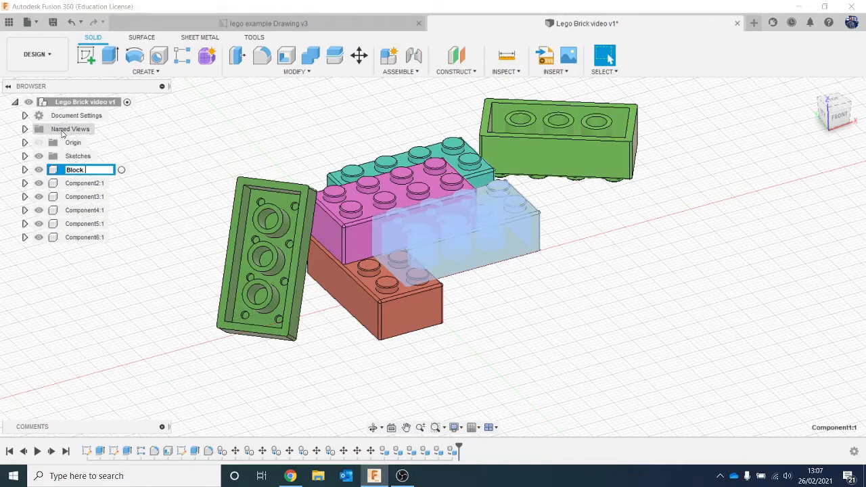
{"action": "type", "text": " 1"}
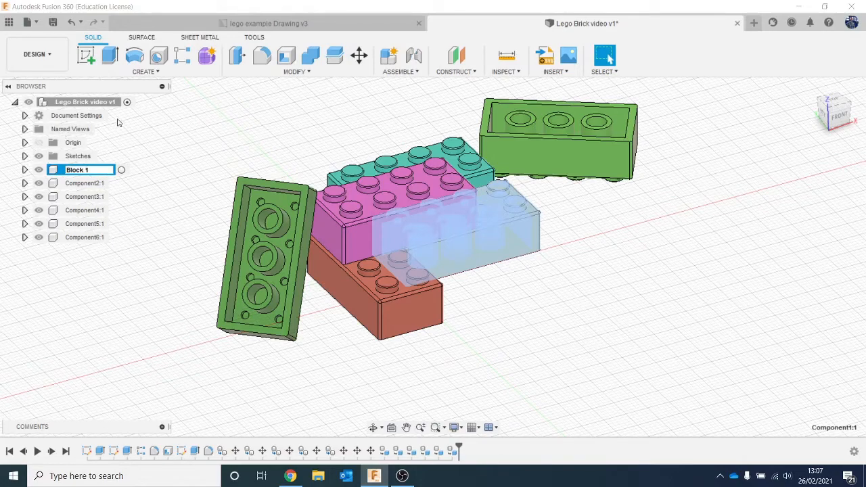
{"action": "double_click", "coordinate": [88, 183]}
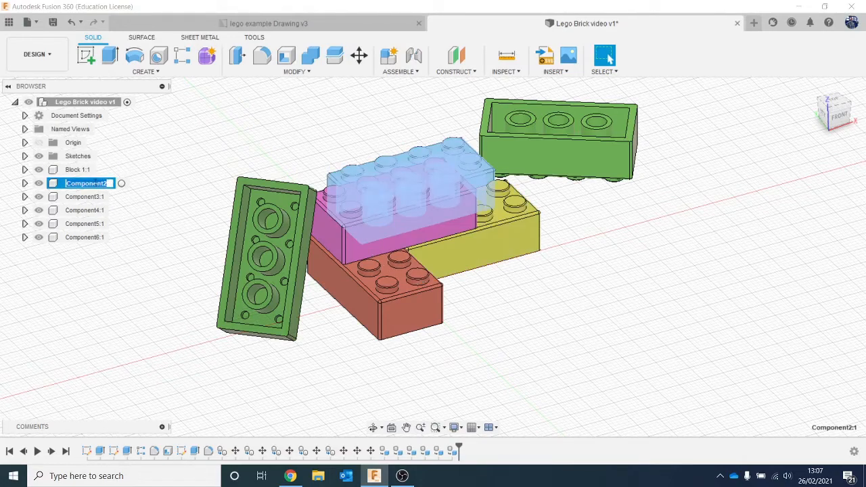
{"action": "type", "text": "Block 2"}
{"action": "key", "text": "Return"}
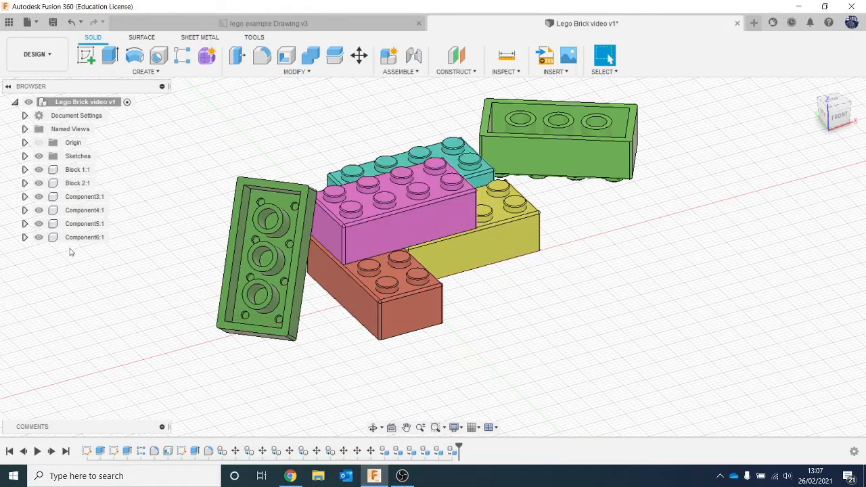
Rename the third and fourth components Block 3 and Block 4
{"action": "double_click", "coordinate": [88, 197]}
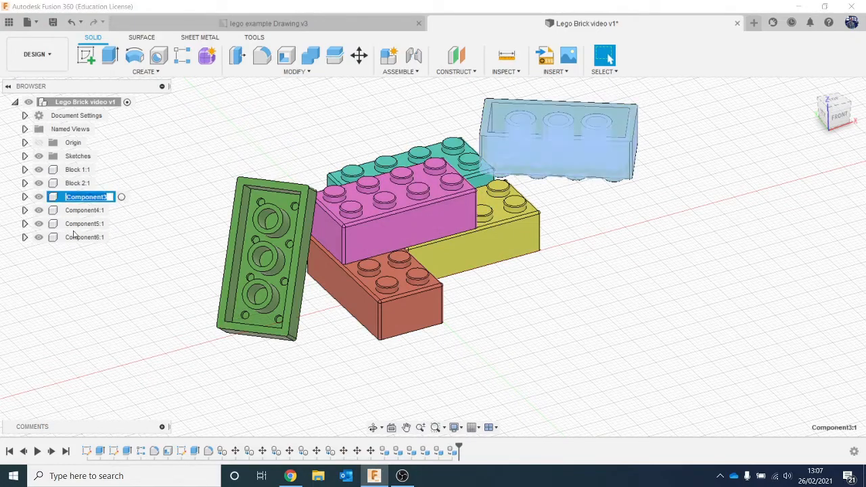
{"action": "type", "text": "Block 3"}
{"action": "key", "text": "Return"}
{"action": "left_click", "coordinate": [89, 213]}
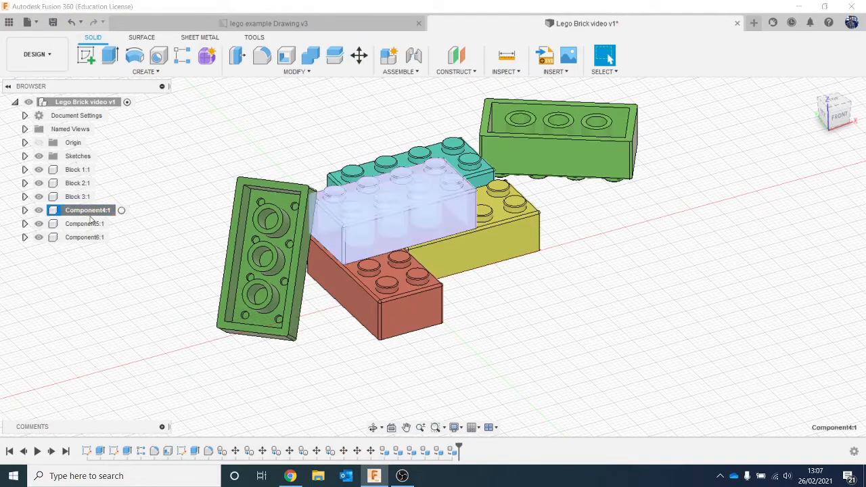
{"action": "double_click", "coordinate": [90, 216]}
{"action": "type", "text": "Block"}
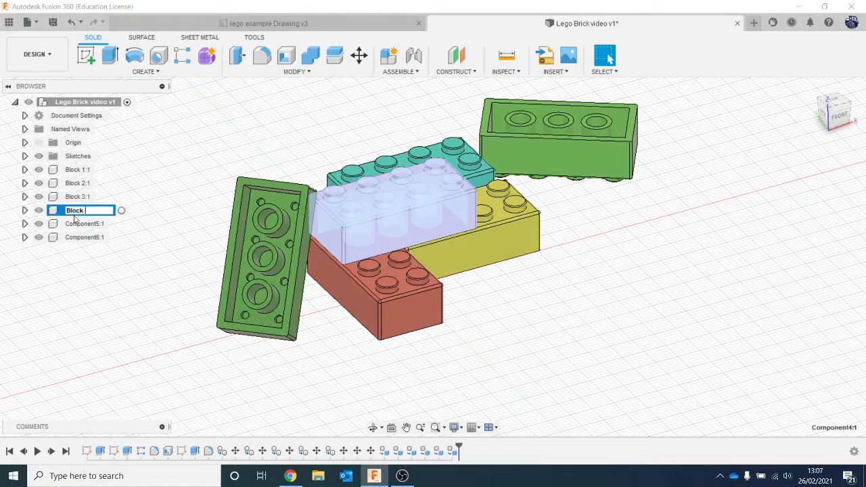
{"action": "type", "text": " 4"}
{"action": "key", "text": "Return"}
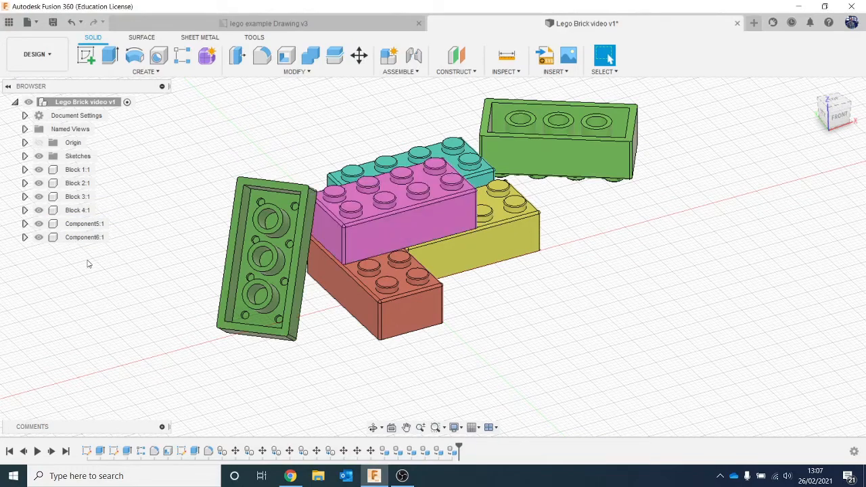
Rename the last two components Block 5 and Block 6
{"action": "double_click", "coordinate": [86, 223]}
{"action": "type", "text": "Block 5"}
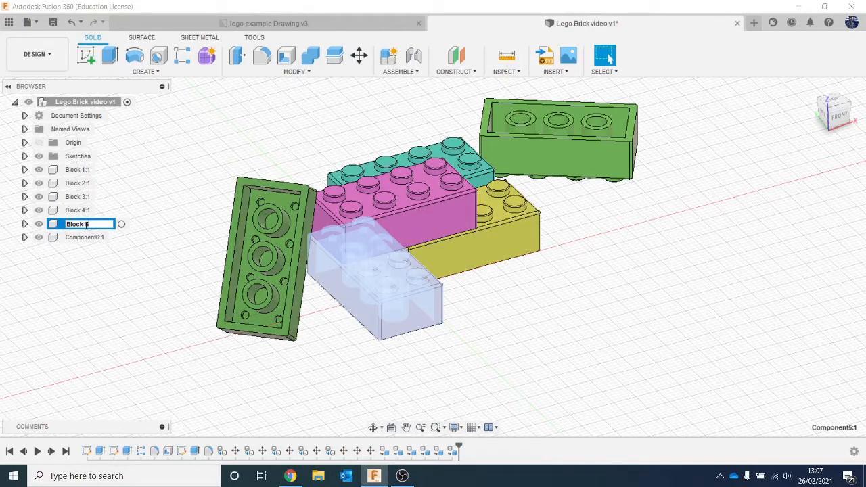
{"action": "key", "text": "Return"}
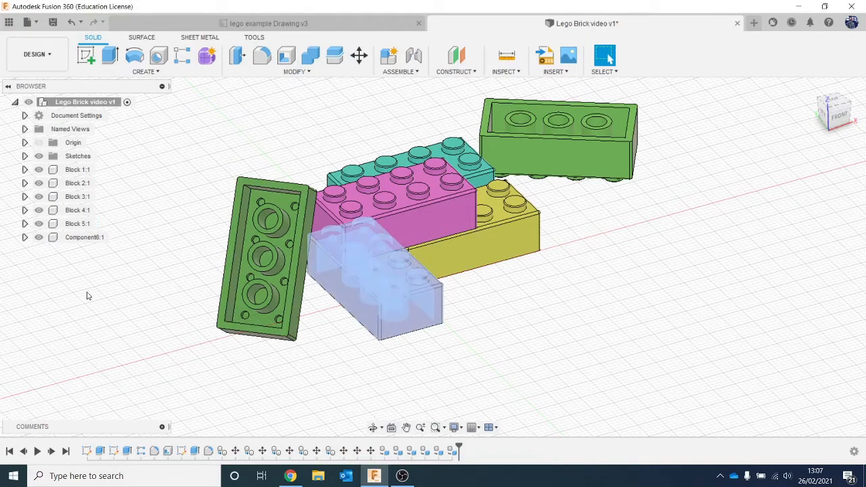
{"action": "left_click", "coordinate": [98, 238]}
{"action": "double_click", "coordinate": [98, 238]}
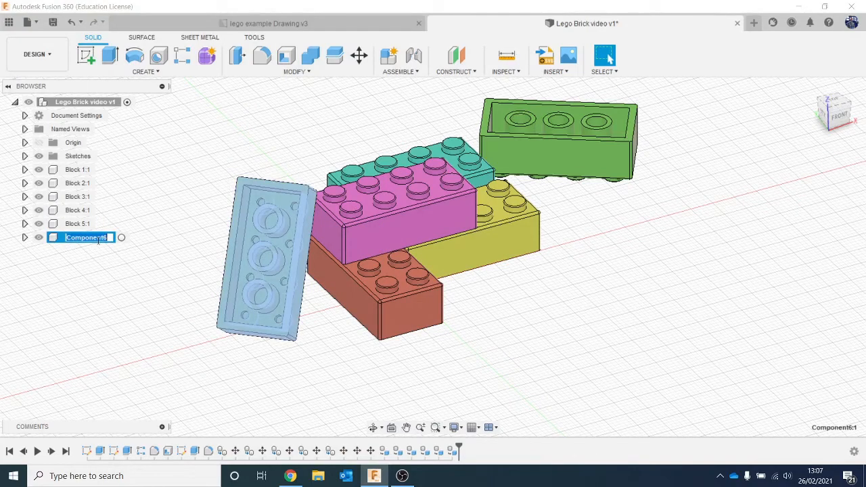
{"action": "type", "text": "Block 6"}
{"action": "key", "text": "Return"}
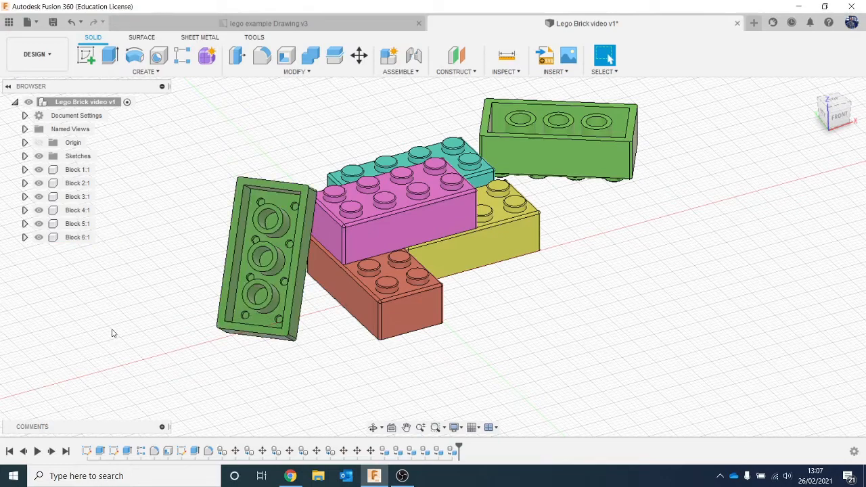
View the brick arrangement in the Render workspace and return to the Design workspace
{"action": "left_click", "coordinate": [37, 55]}
{"action": "left_click", "coordinate": [56, 120]}
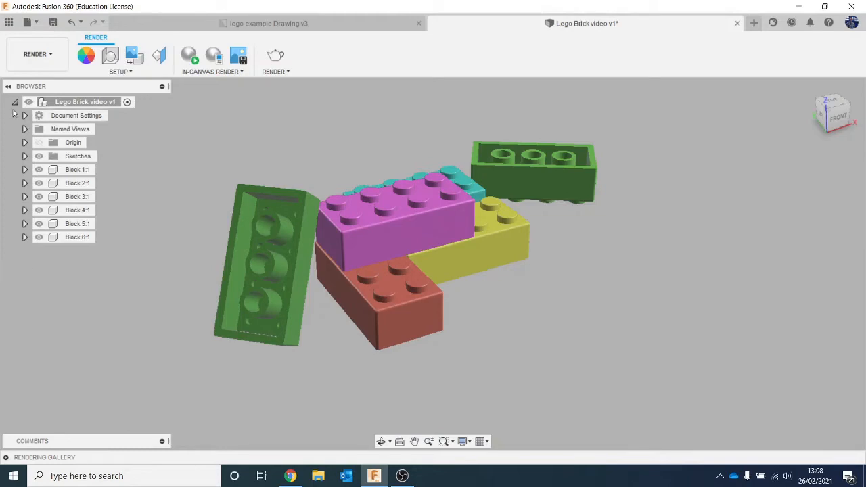
{"action": "left_click", "coordinate": [29, 57]}
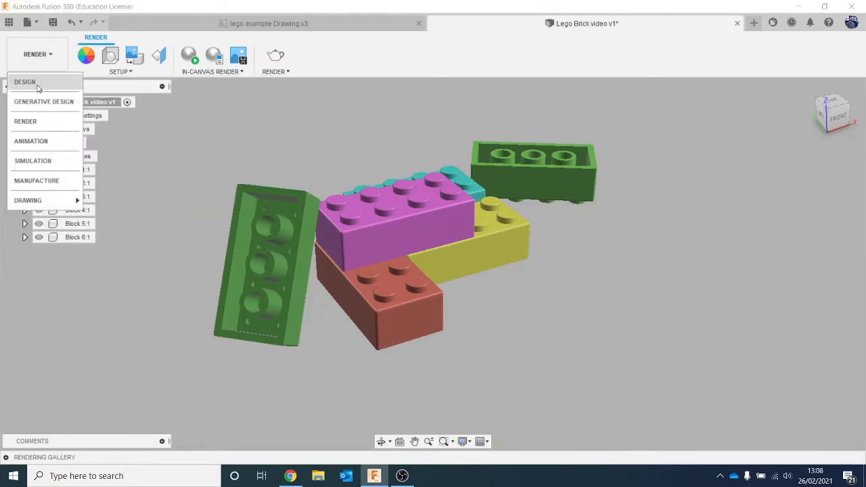
{"action": "left_click", "coordinate": [25, 82]}
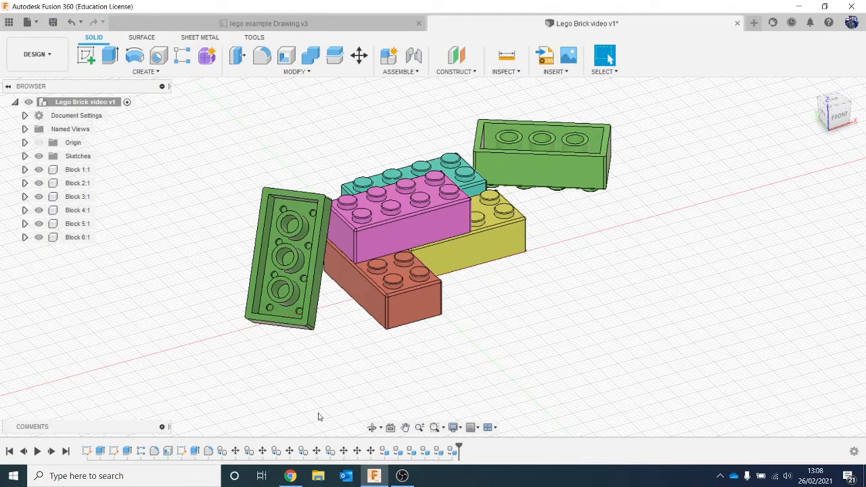
Switch to Chrome and search CleanPNG for "dirt" images
{"action": "left_click", "coordinate": [290, 475]}
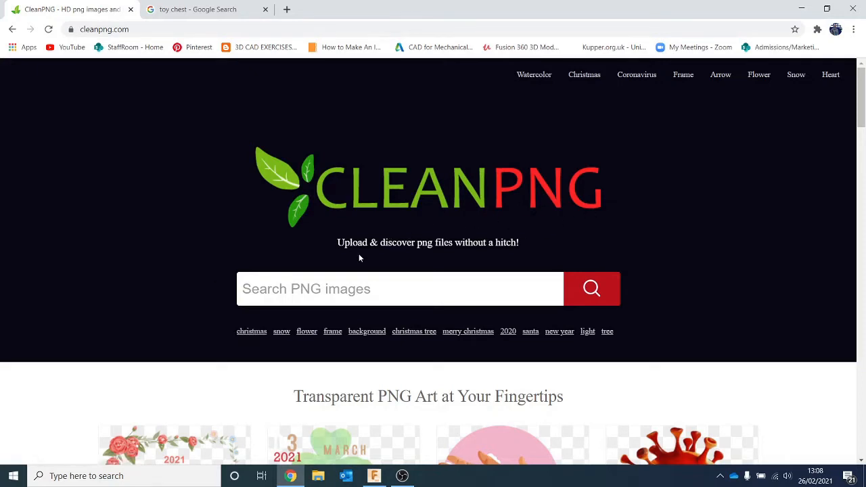
{"action": "left_click", "coordinate": [433, 292]}
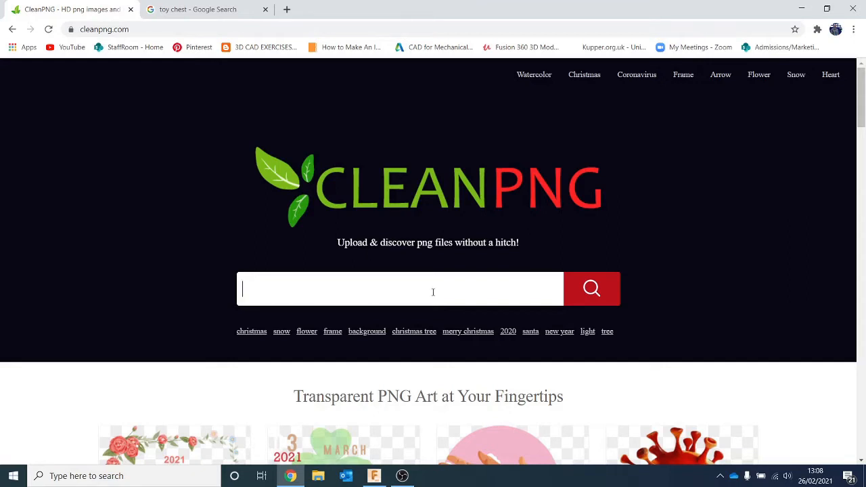
{"action": "type", "text": "dirt"}
{"action": "key", "text": "Return"}
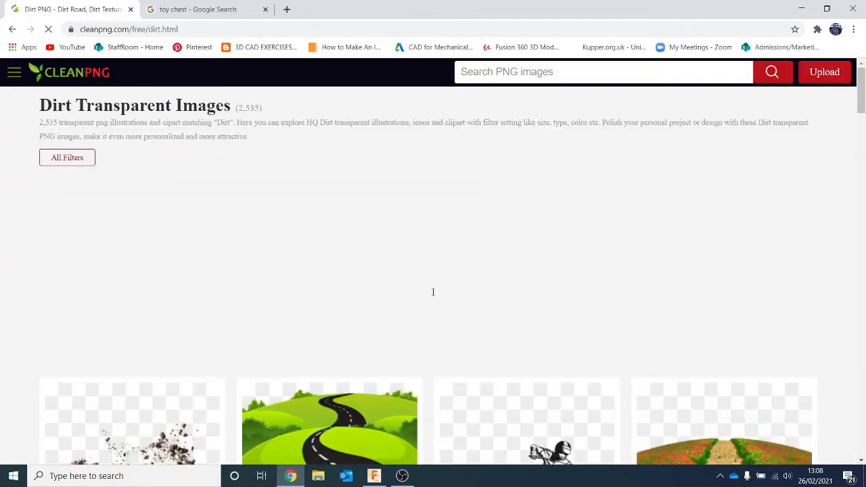
Download the 800*800 "Transparent Dirt Texture Png" from the CleanPNG dirt results, completing the robot check
{"action": "scroll", "coordinate": [281, 276], "scroll_direction": "down", "scroll_amount": 10}
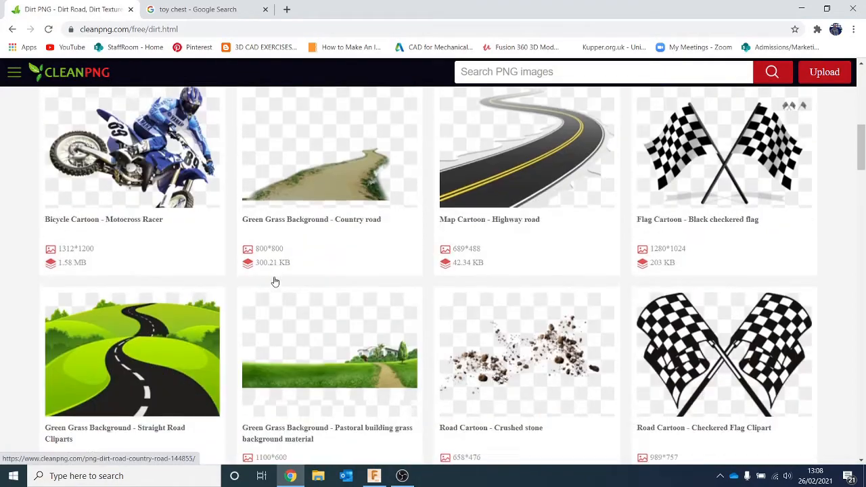
{"action": "scroll", "coordinate": [275, 281], "scroll_direction": "down", "scroll_amount": 2}
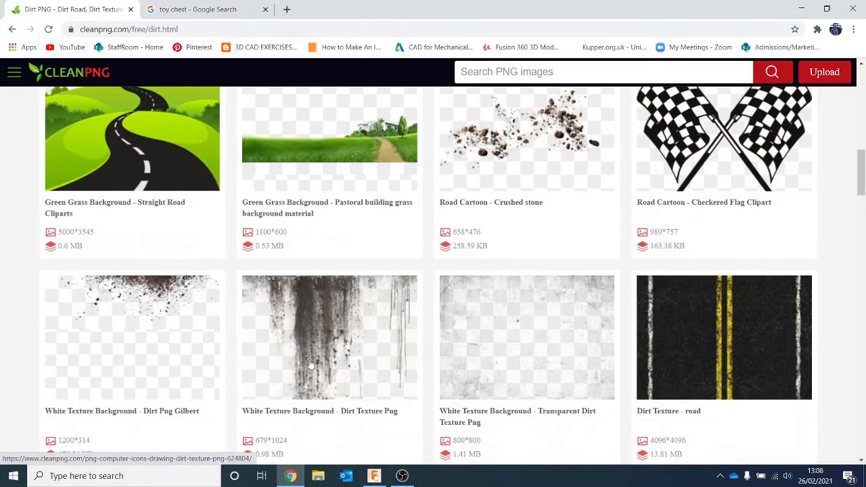
{"action": "left_click", "coordinate": [562, 340]}
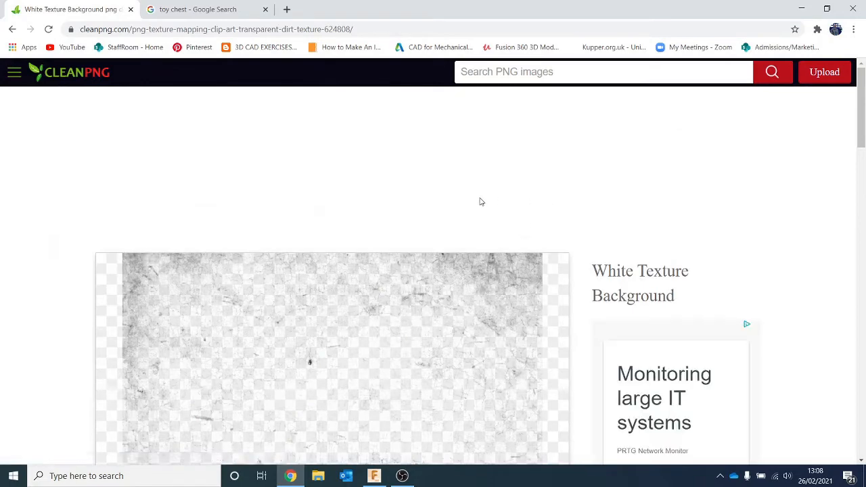
{"action": "scroll", "coordinate": [480, 202], "scroll_direction": "down", "scroll_amount": 6}
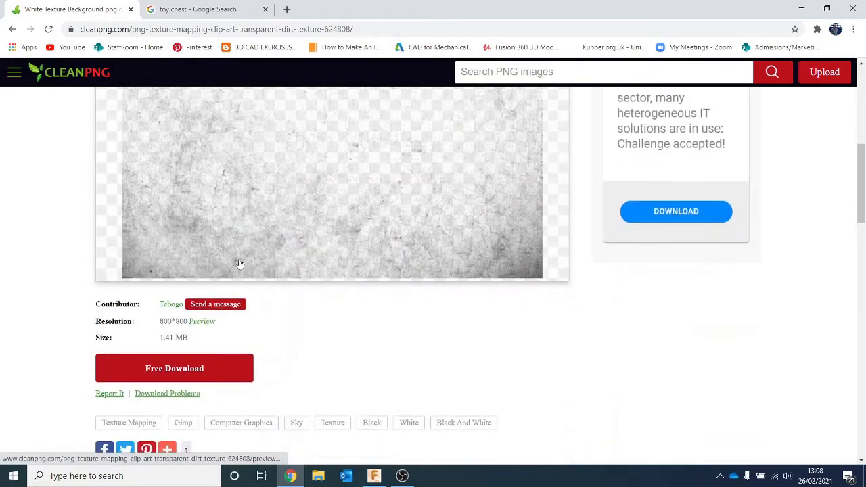
{"action": "left_click", "coordinate": [220, 378]}
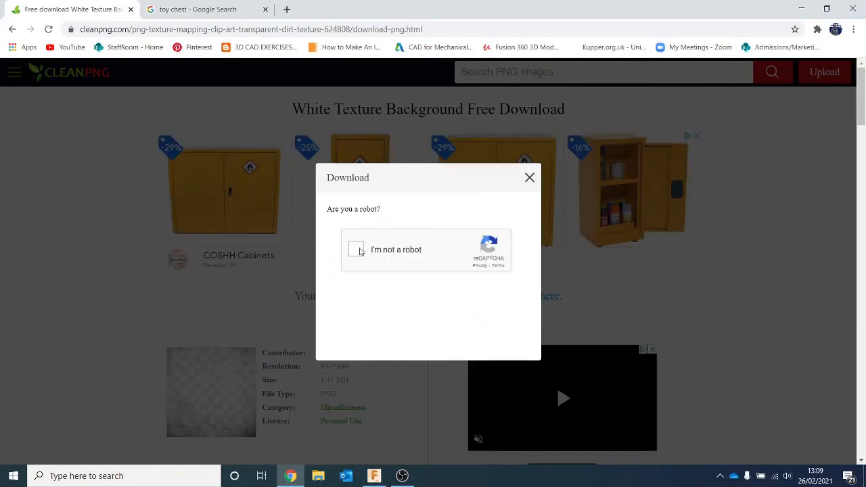
{"action": "left_click", "coordinate": [358, 250]}
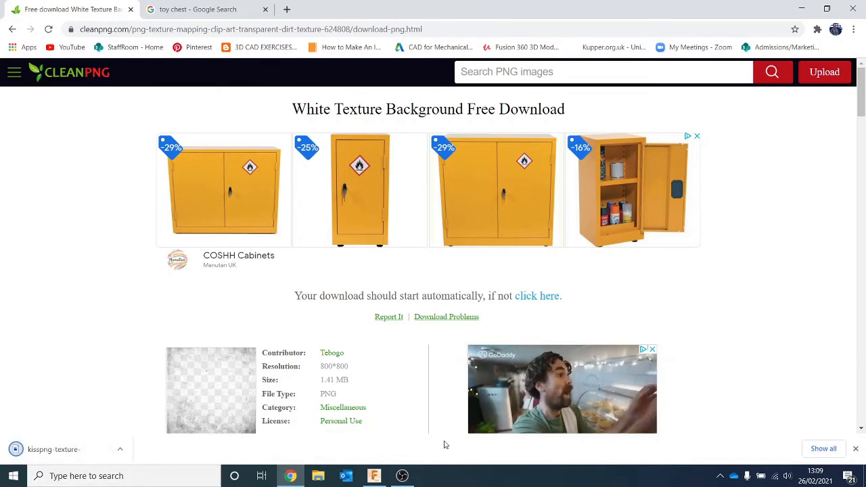
Switch to Fusion 360 and insert the newly downloaded kisspng texture PNG as a decal on the pink brick's long front face
{"action": "left_click", "coordinate": [373, 476]}
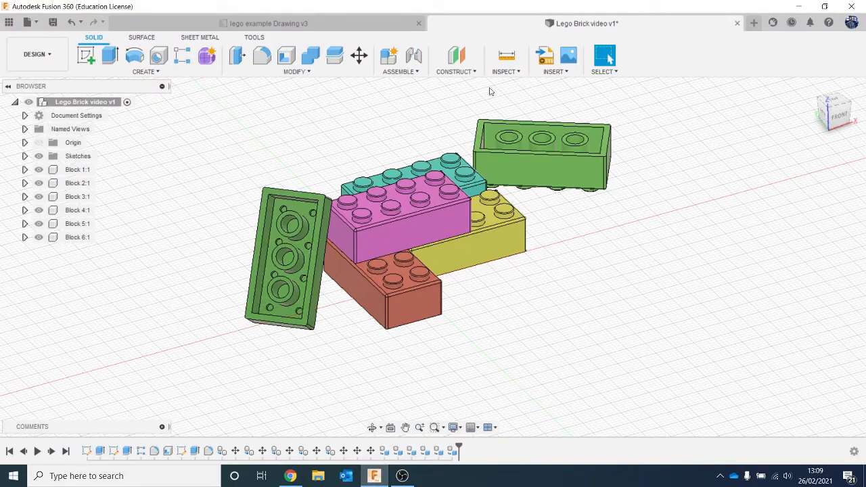
{"action": "left_click", "coordinate": [559, 72]}
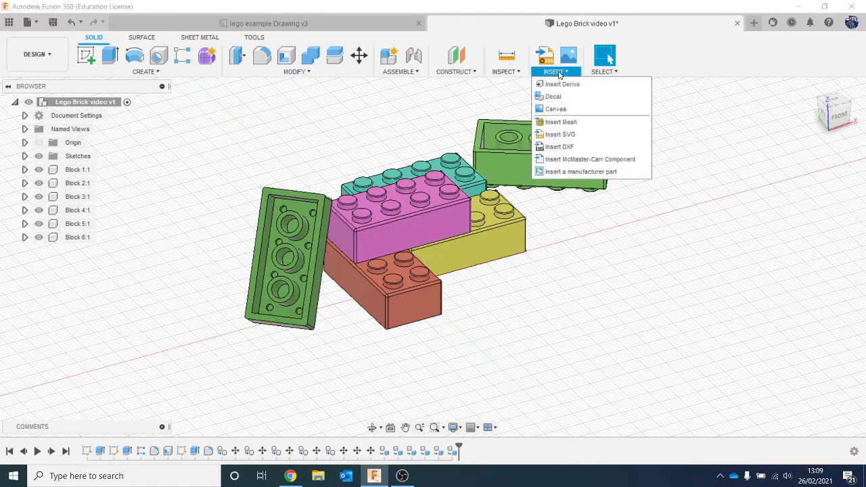
{"action": "left_click", "coordinate": [559, 98]}
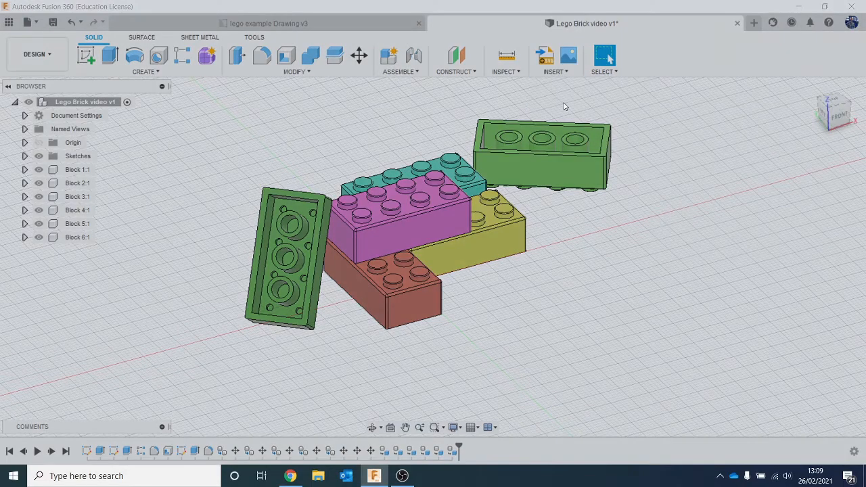
{"action": "left_click", "coordinate": [315, 343]}
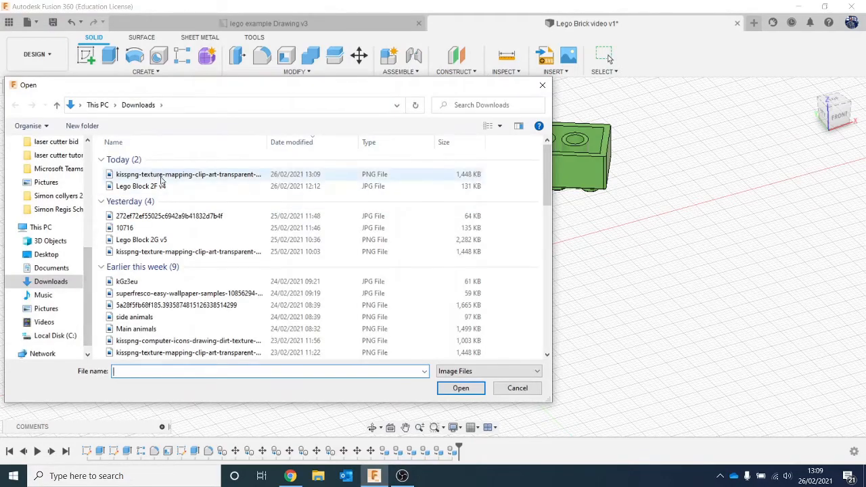
{"action": "double_click", "coordinate": [161, 177]}
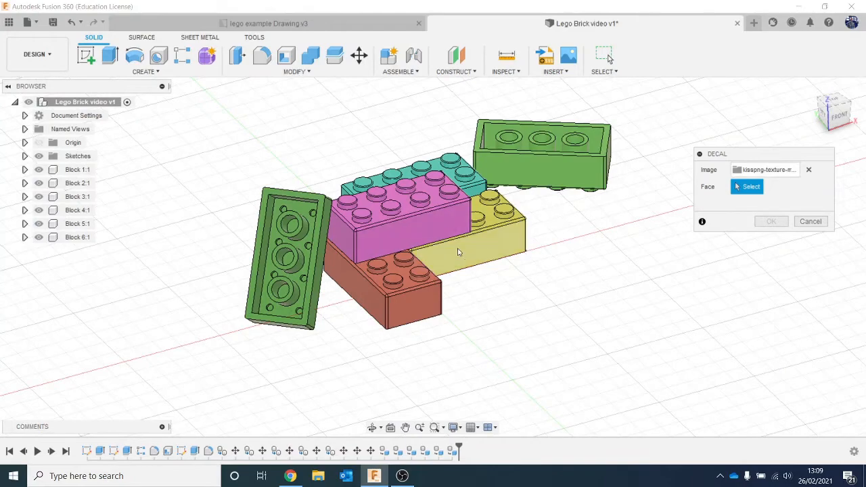
{"action": "left_click", "coordinate": [412, 236]}
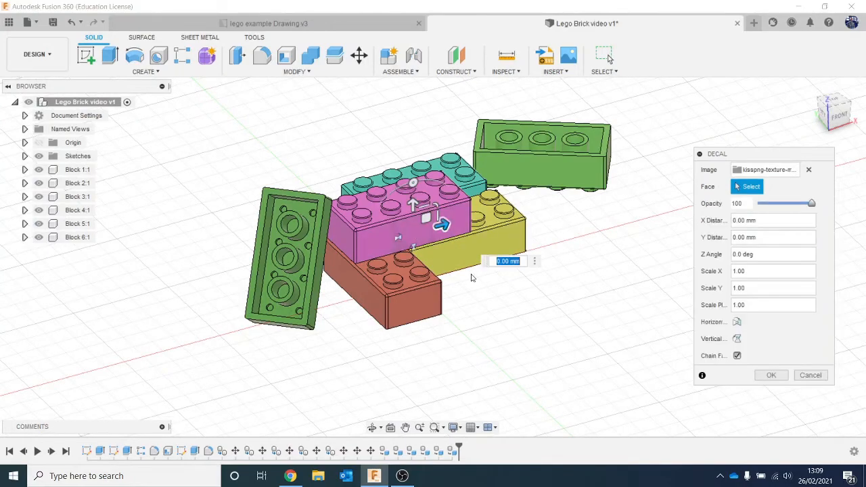
Turn off Chain Faces, shift the pink brick's decal about -9.3 mm in X, and enlarge it to cover the front face
{"action": "scroll", "coordinate": [472, 277], "scroll_direction": "up", "scroll_amount": 6}
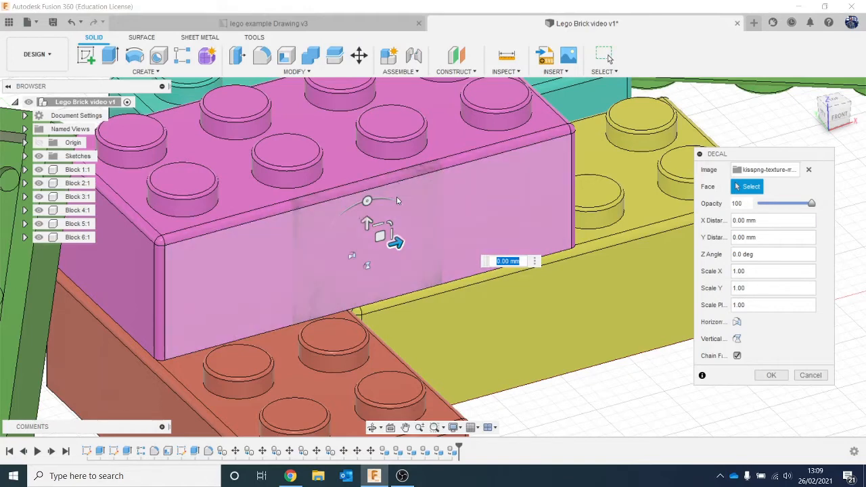
{"action": "left_click_drag", "start_coordinate": [363, 222], "coordinate": [305, 199]}
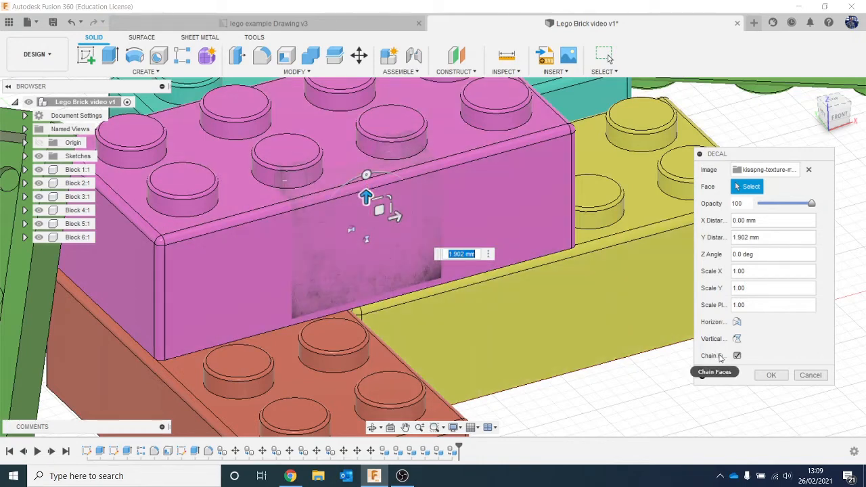
{"action": "left_click", "coordinate": [736, 356]}
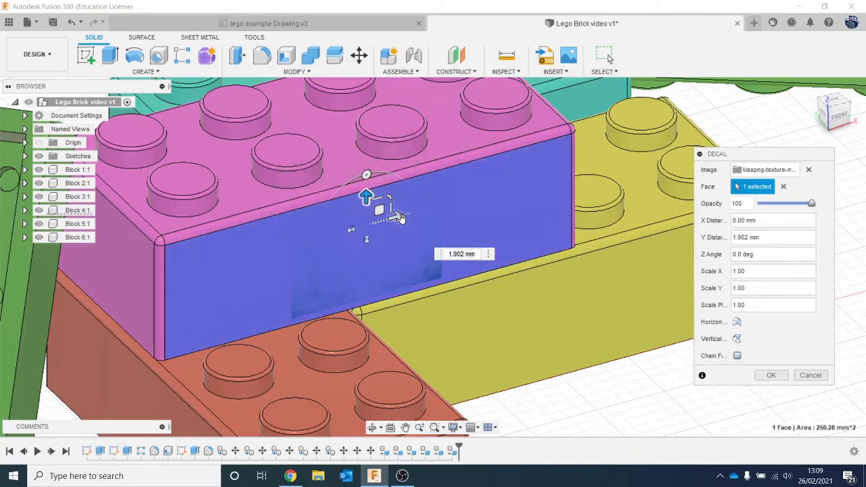
{"action": "left_click_drag", "start_coordinate": [400, 216], "coordinate": [344, 209]}
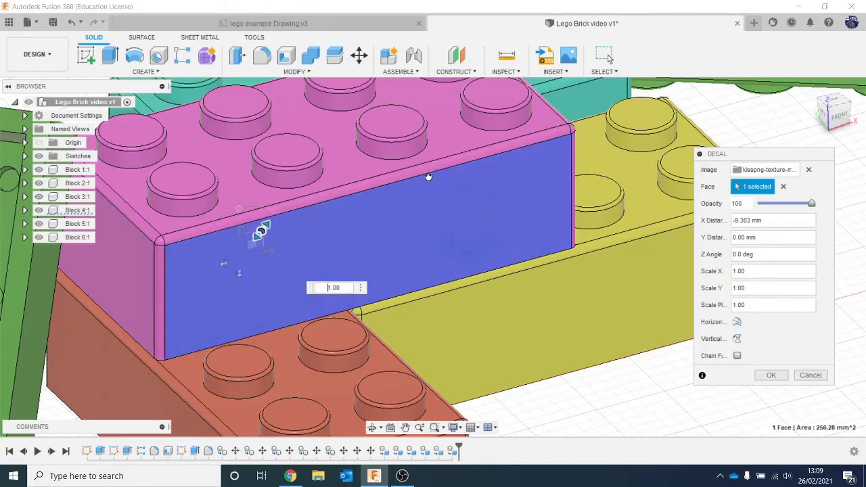
{"action": "left_click", "coordinate": [775, 377]}
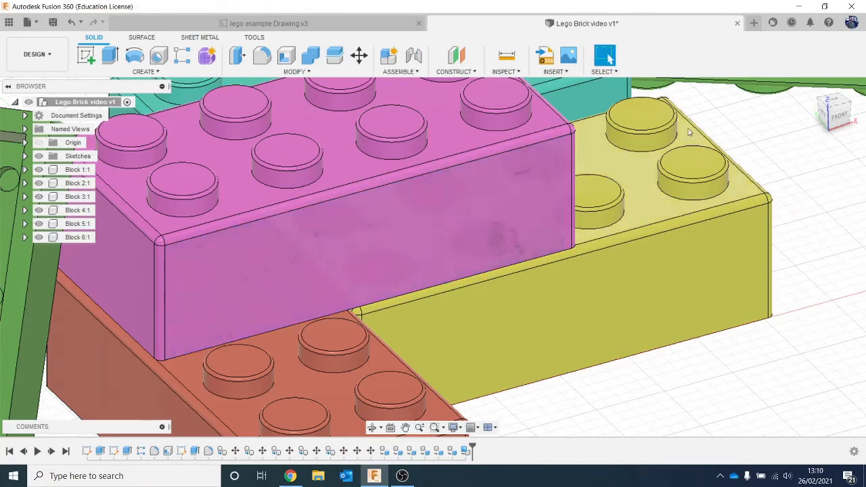
Insert the kisspng dirt texture from Downloads as a decal on the yellow brick's long front face
{"action": "scroll", "coordinate": [404, 228], "scroll_direction": "down", "scroll_amount": 2}
{"action": "scroll", "coordinate": [402, 230], "scroll_direction": "down", "scroll_amount": 2}
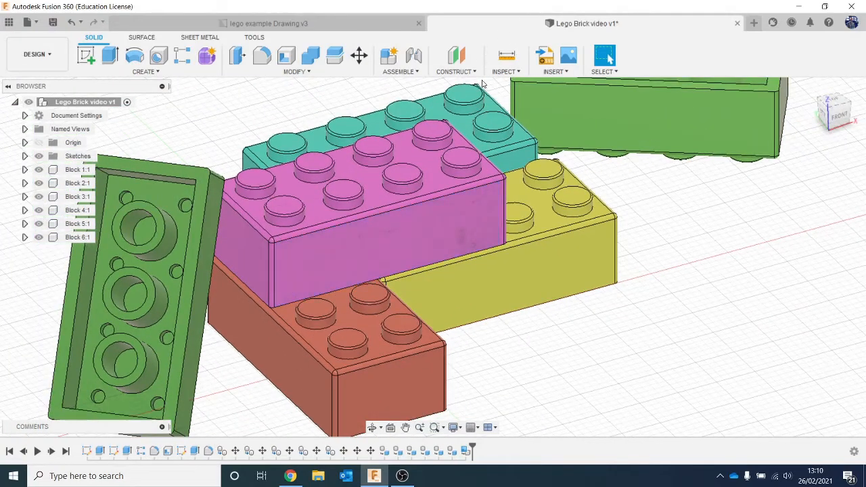
{"action": "left_click", "coordinate": [553, 72]}
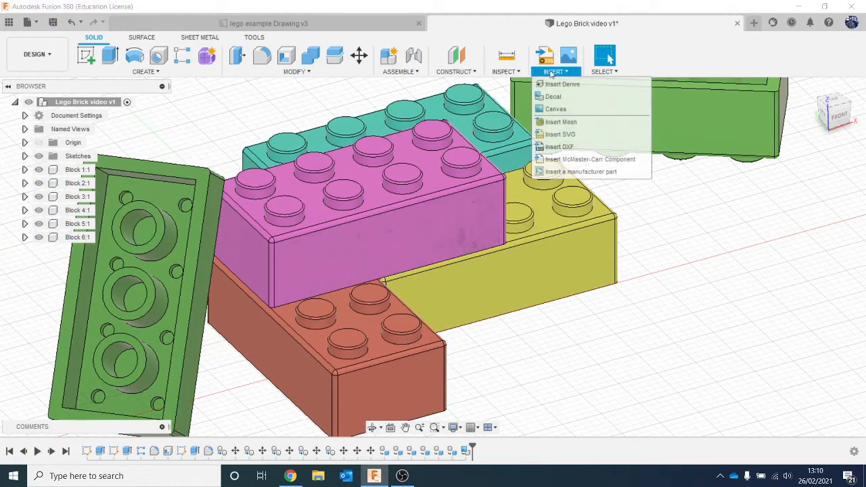
{"action": "left_click", "coordinate": [572, 99]}
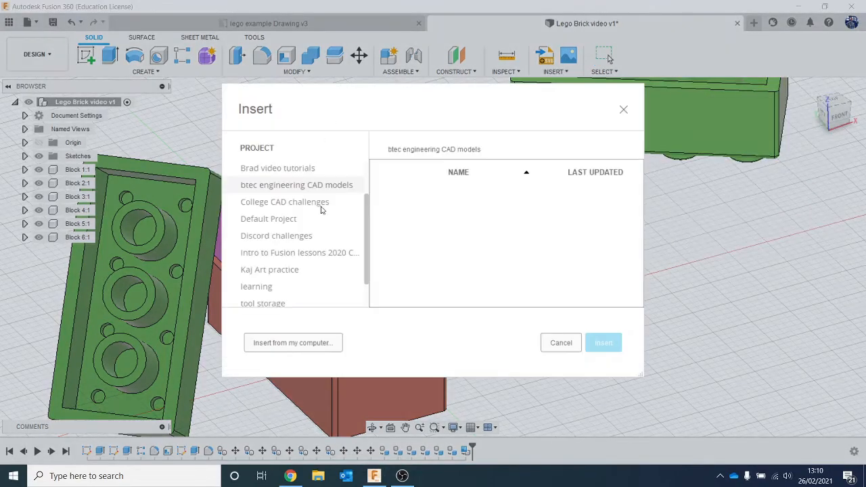
{"action": "left_click", "coordinate": [322, 342]}
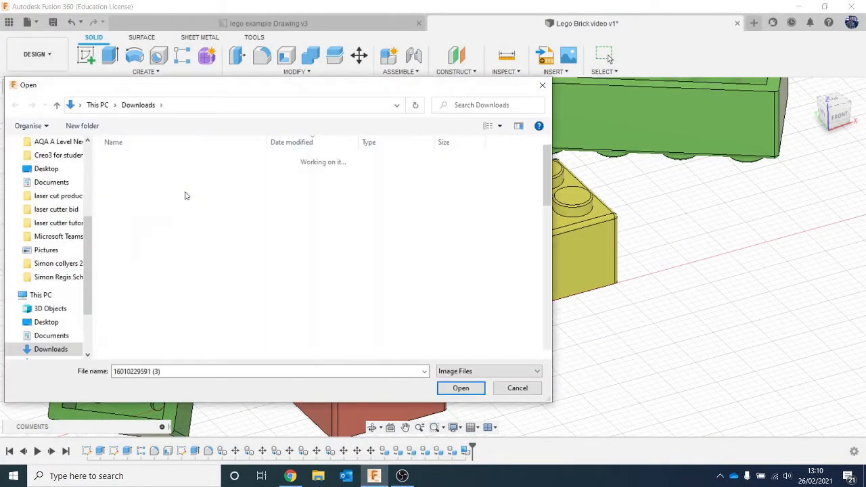
{"action": "double_click", "coordinate": [186, 175]}
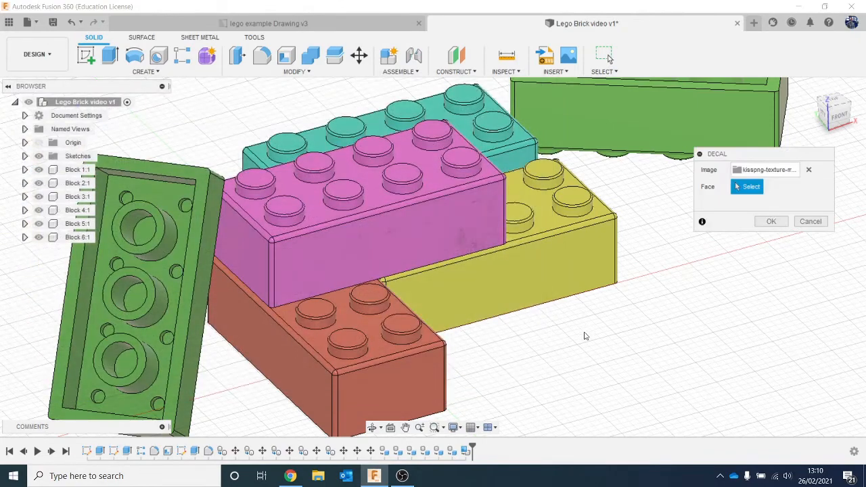
{"action": "left_click", "coordinate": [521, 248]}
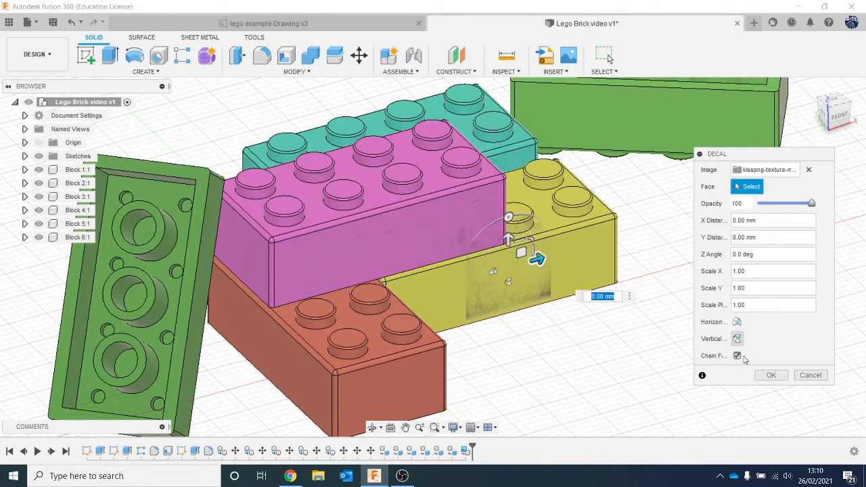
Turn off Chain Faces for the yellow brick's decal and scale it uniformly to about 2.81
{"action": "left_click", "coordinate": [737, 356]}
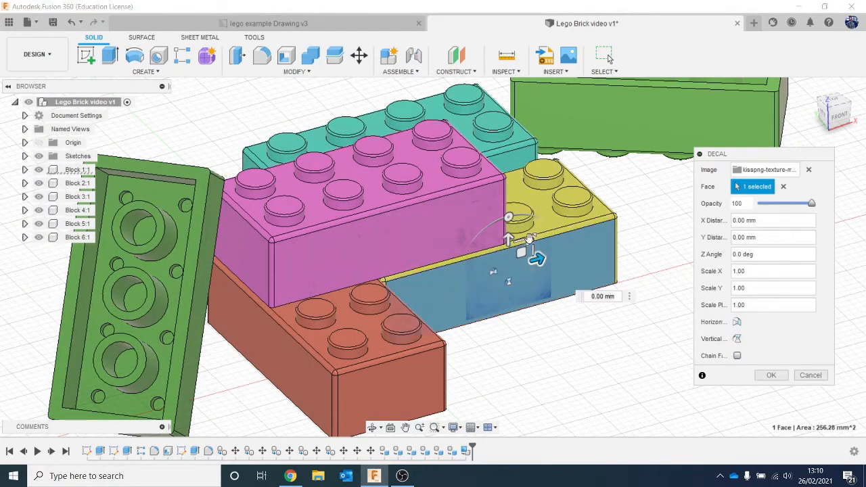
{"action": "left_click_drag", "start_coordinate": [597, 200], "coordinate": [600, 199]}
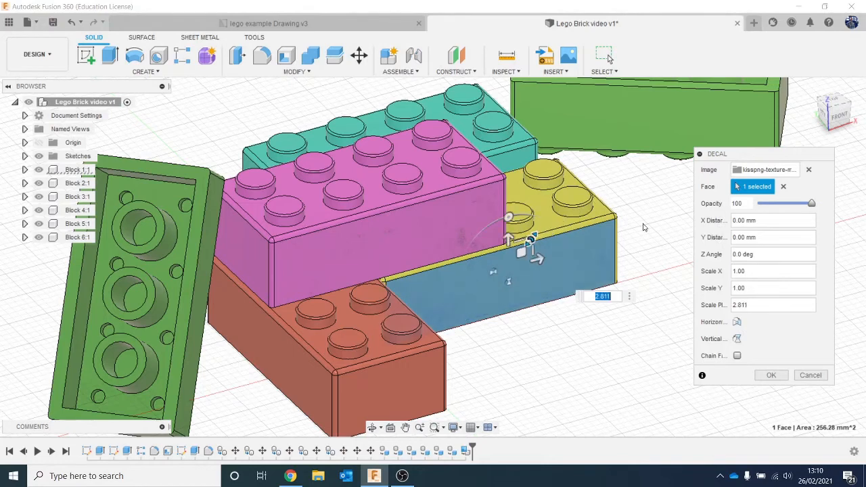
{"action": "left_click", "coordinate": [771, 374]}
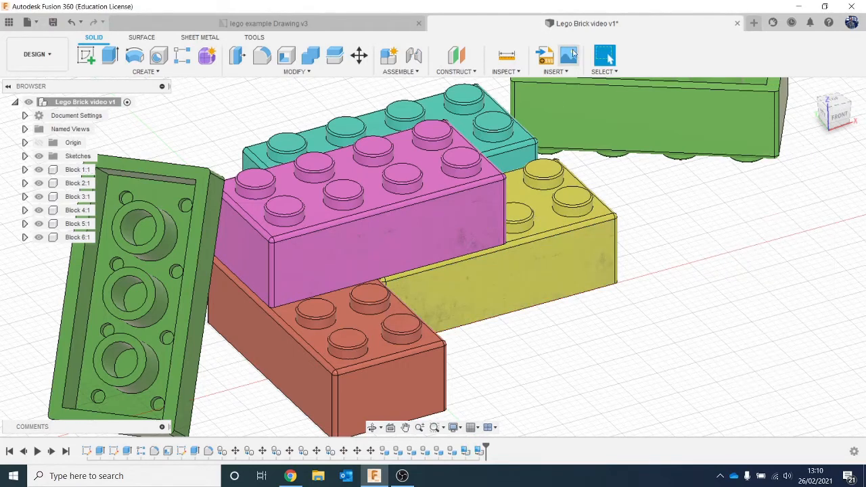
Insert the kisspng dirt texture from Downloads as a decal on the red brick's short front face
{"action": "left_click", "coordinate": [558, 71]}
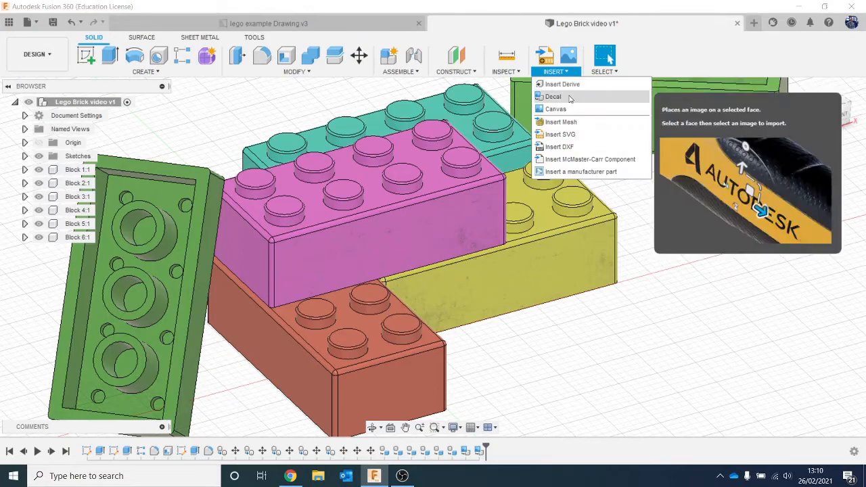
{"action": "left_click", "coordinate": [568, 96]}
{"action": "left_click", "coordinate": [317, 339]}
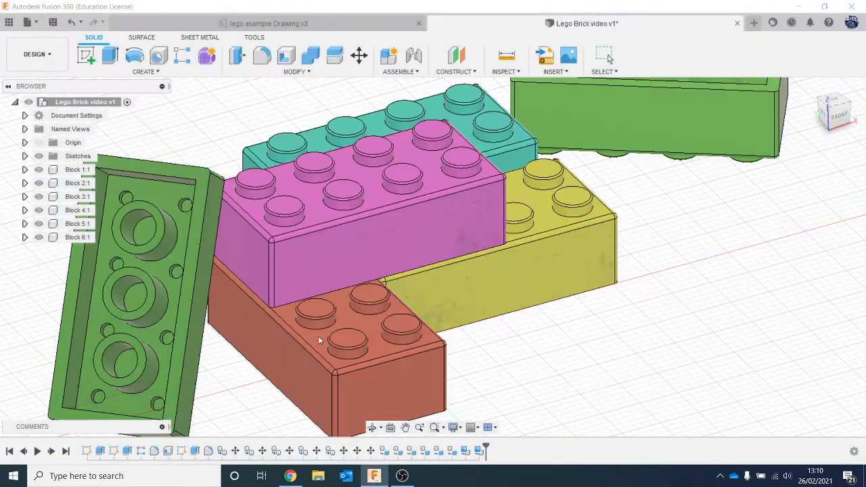
{"action": "left_click", "coordinate": [190, 179]}
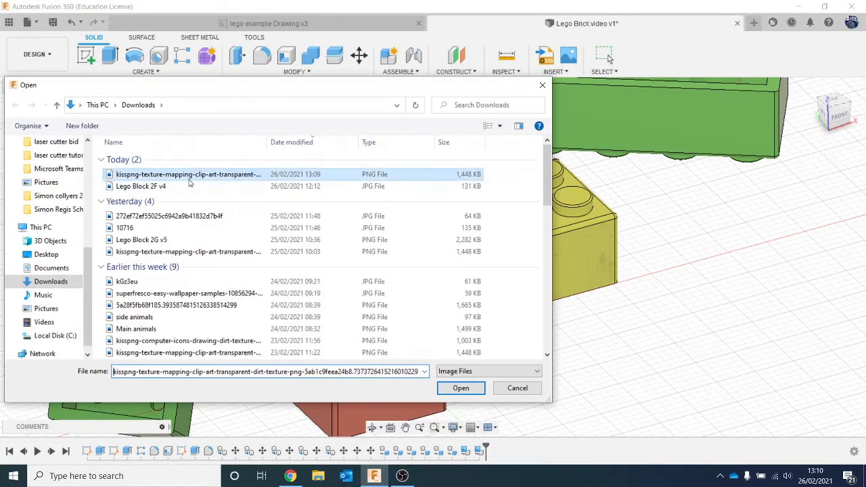
{"action": "double_click", "coordinate": [190, 178]}
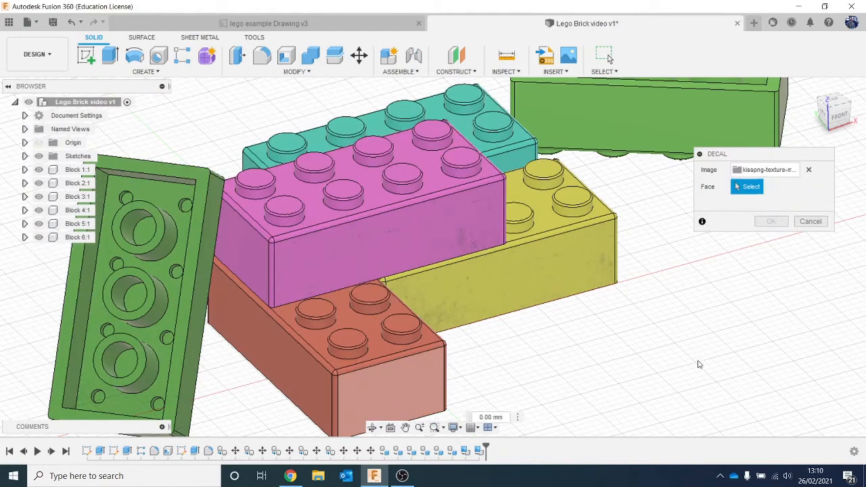
Turn off Chain Faces for the red brick's decal and scale it uniformly to about 2.73
{"action": "left_click", "coordinate": [736, 355]}
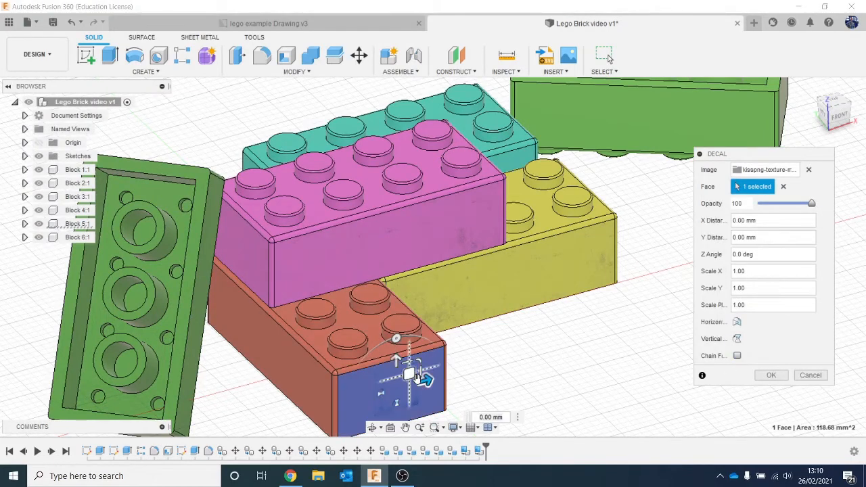
{"action": "left_click_drag", "start_coordinate": [418, 361], "coordinate": [493, 323]}
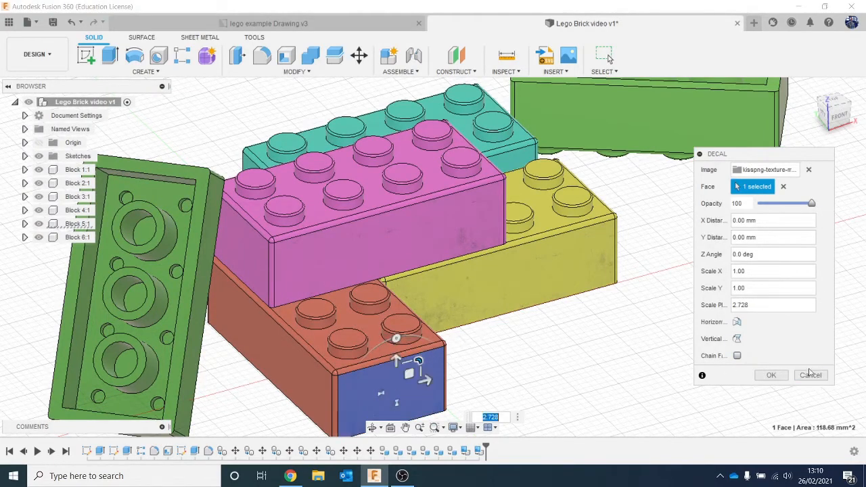
{"action": "left_click", "coordinate": [770, 374]}
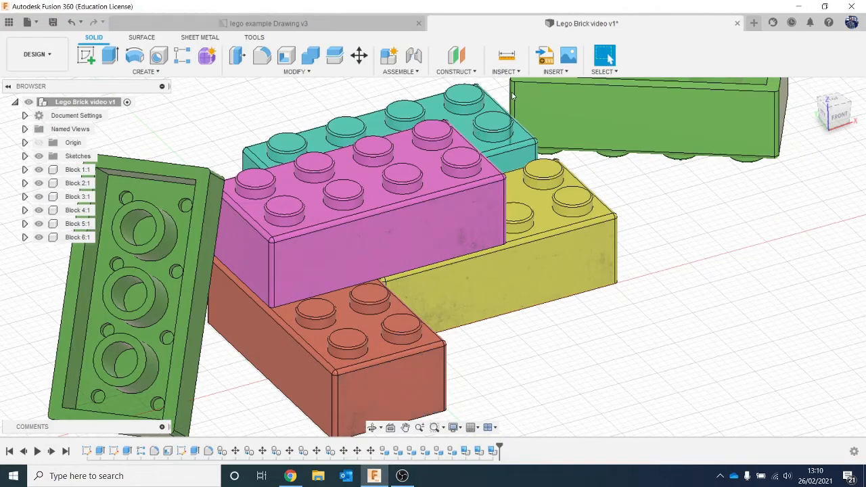
Insert the kisspng dirt texture from Downloads as a decal on the red brick's long side face
{"action": "left_click", "coordinate": [553, 71]}
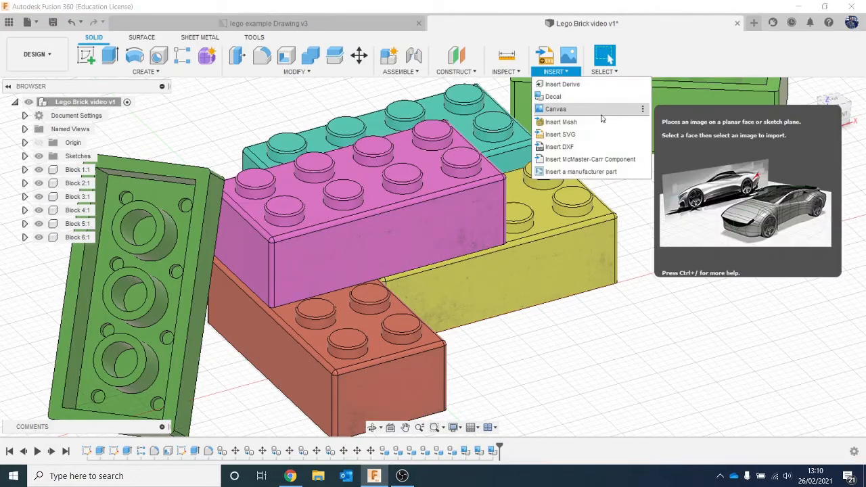
{"action": "left_click", "coordinate": [575, 100]}
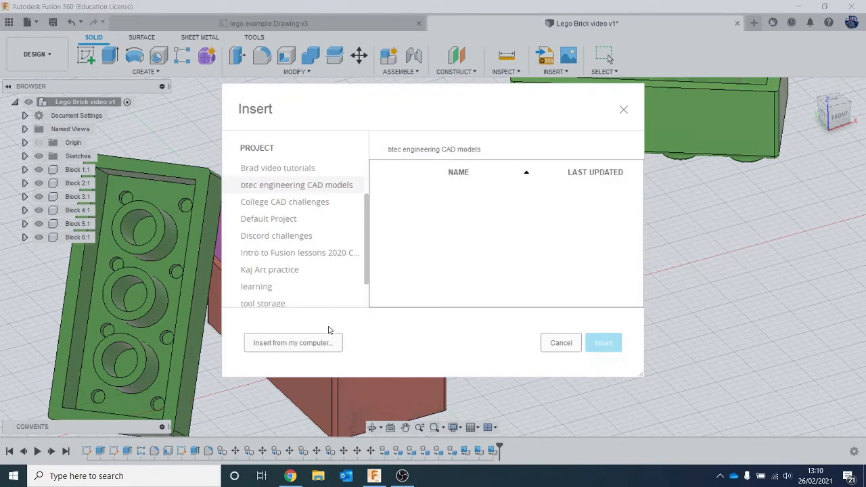
{"action": "left_click", "coordinate": [321, 343]}
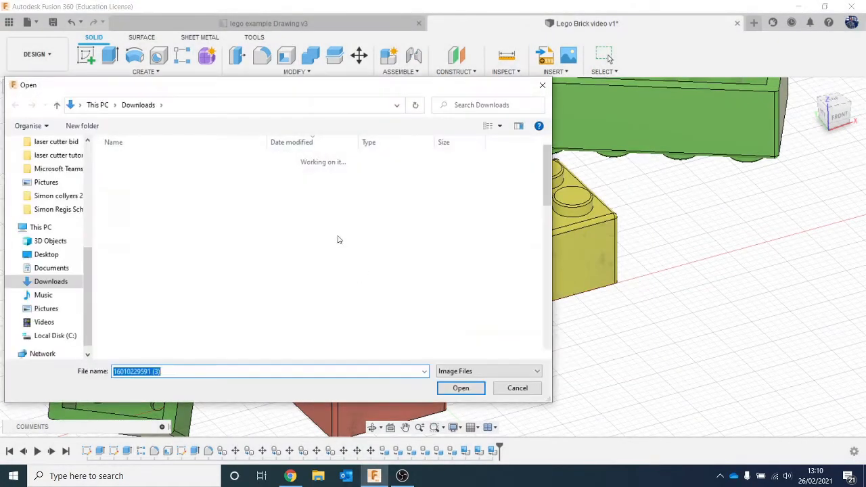
{"action": "double_click", "coordinate": [162, 175]}
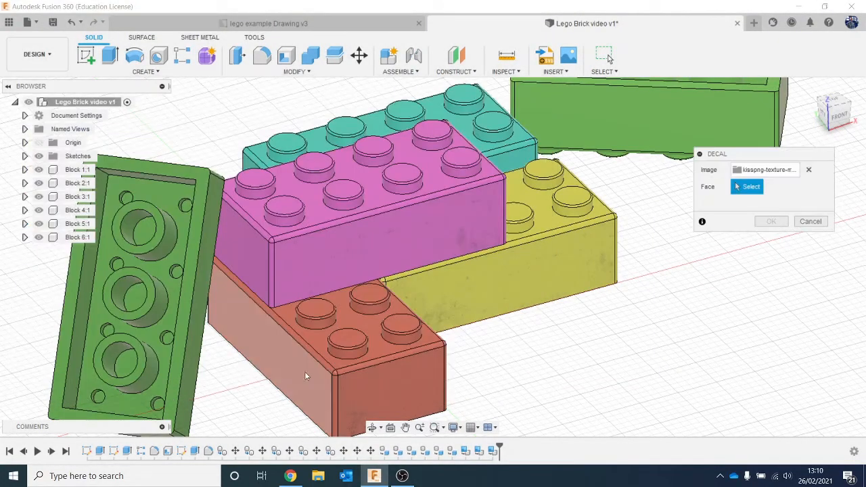
{"action": "left_click", "coordinate": [297, 371]}
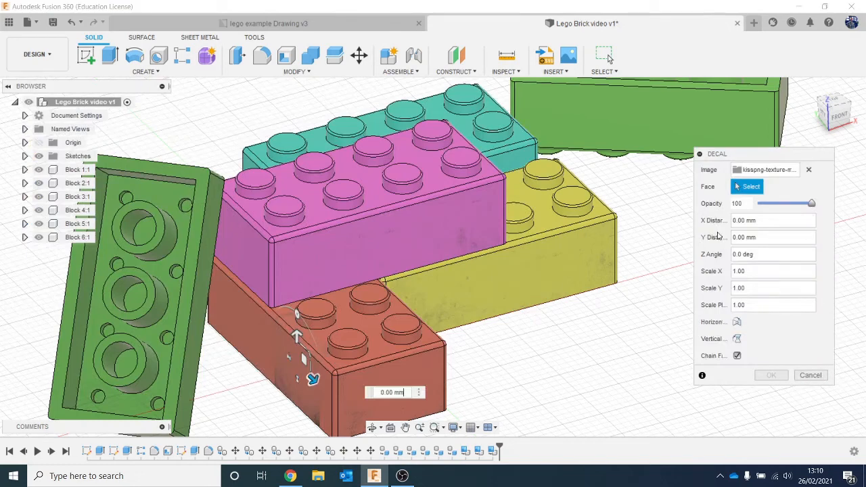
Turn off Chain Faces for the decal on the red brick's long side and scale it uniformly to about 4.36
{"action": "left_click", "coordinate": [736, 356]}
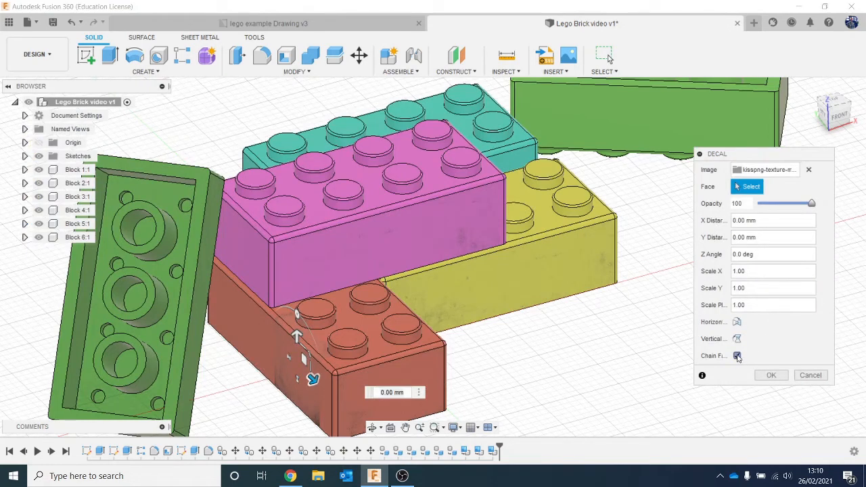
{"action": "left_click", "coordinate": [304, 357]}
{"action": "left_click_drag", "start_coordinate": [496, 261], "coordinate": [806, 406]}
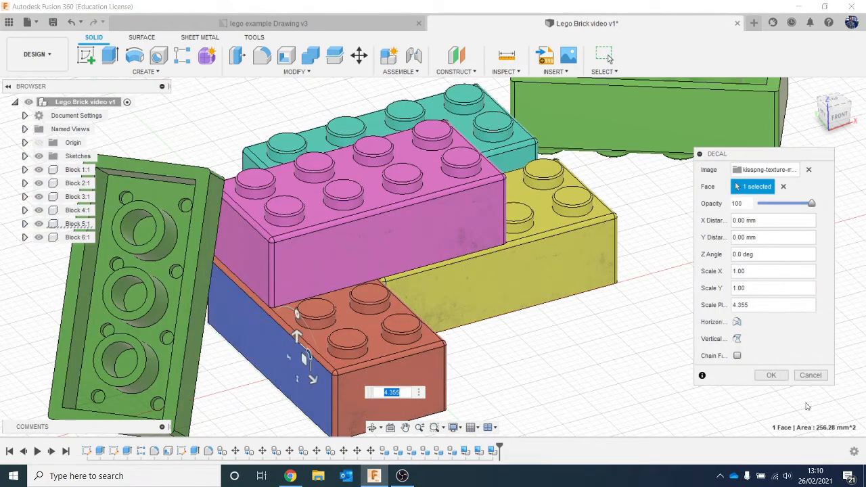
{"action": "left_click", "coordinate": [769, 376]}
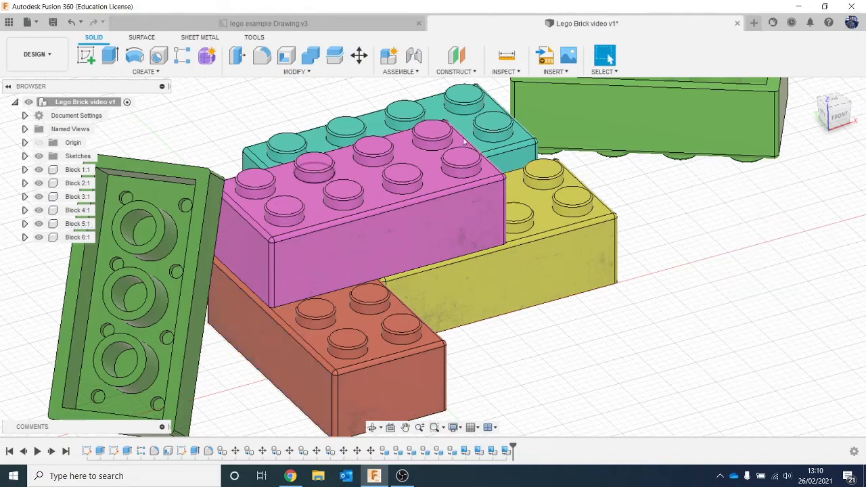
Insert the kisspng dirt texture from Downloads as a decal on the red brick's top face, without Chain Faces, scaled uniformly to about 3.6
{"action": "left_click", "coordinate": [555, 71]}
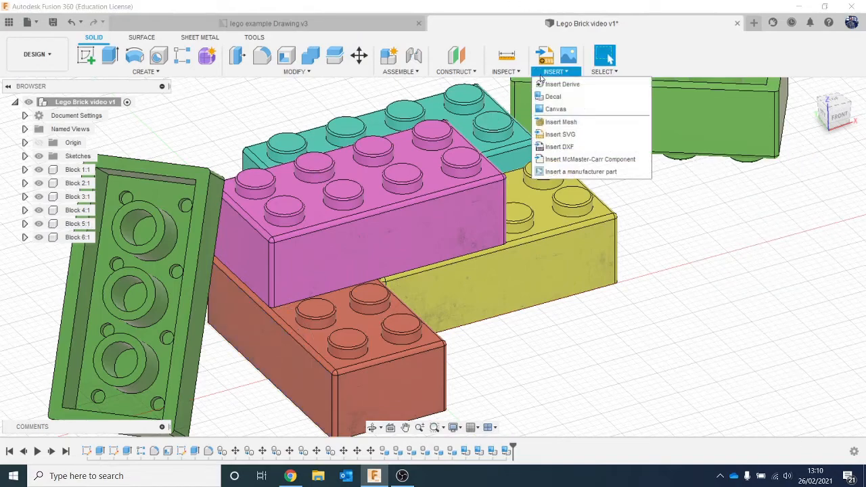
{"action": "left_click", "coordinate": [581, 98]}
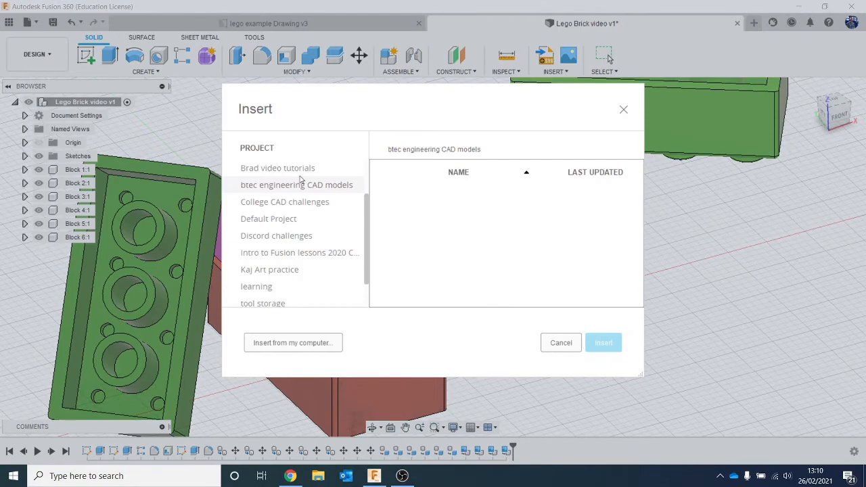
{"action": "left_click", "coordinate": [319, 334]}
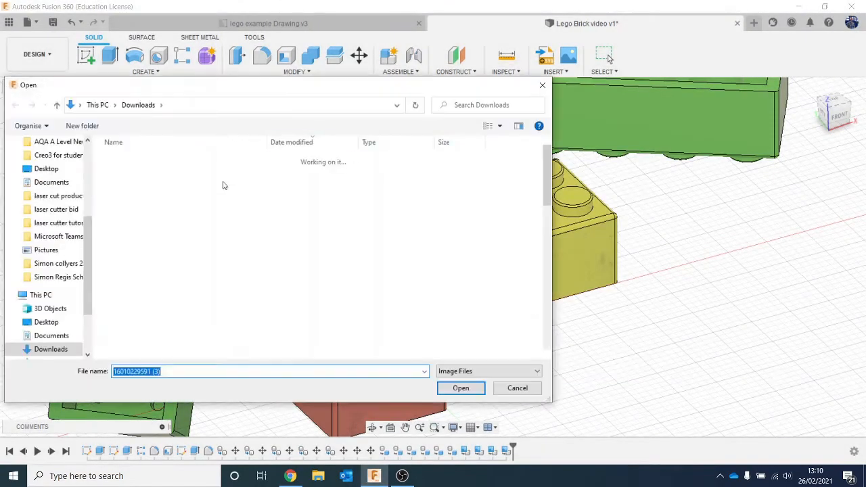
{"action": "double_click", "coordinate": [190, 176]}
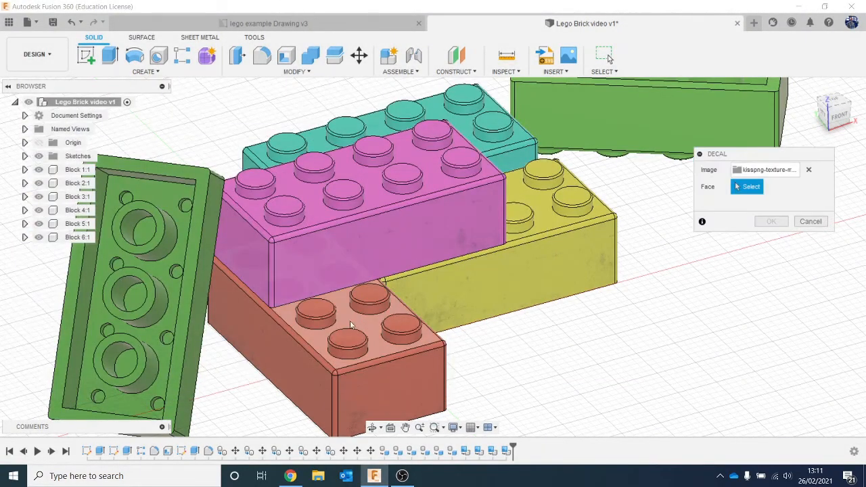
{"action": "left_click", "coordinate": [350, 320]}
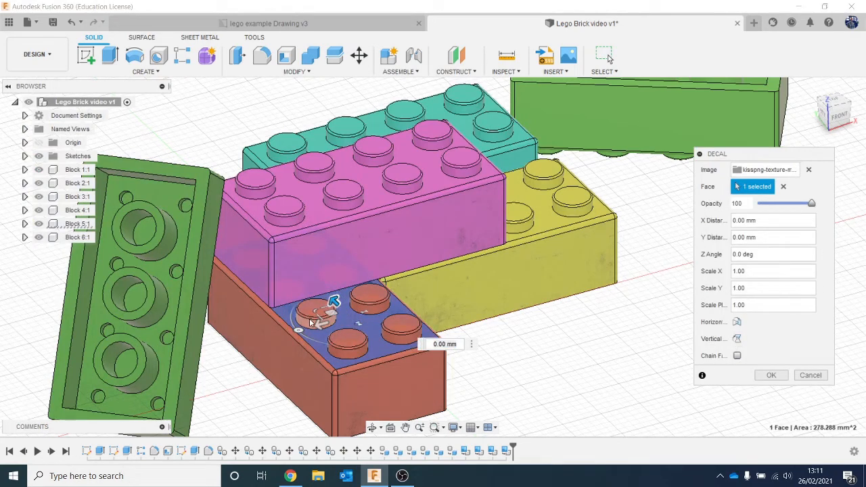
{"action": "left_click_drag", "start_coordinate": [314, 311], "coordinate": [283, 286]}
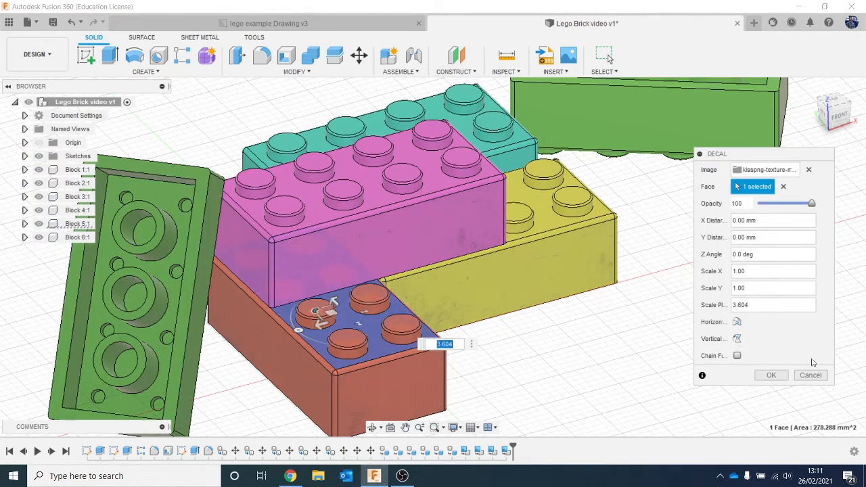
{"action": "left_click", "coordinate": [771, 374]}
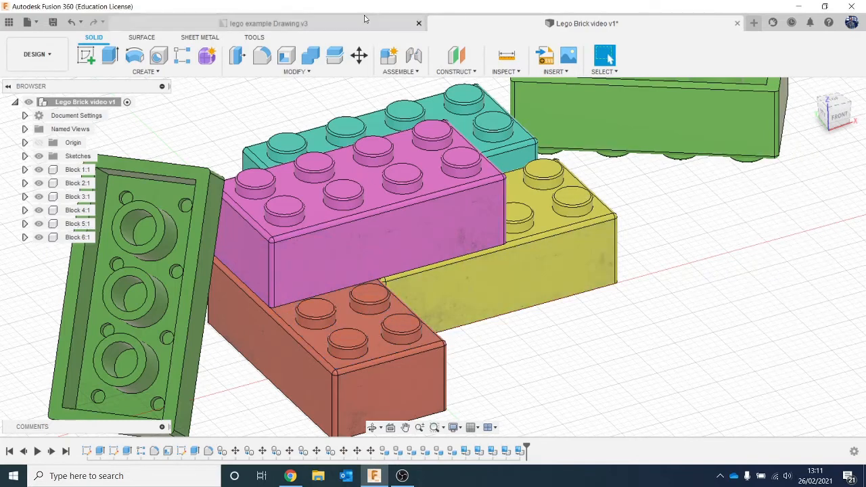
Insert the kisspng dirt texture from Downloads as a decal on the magenta brick's top face
{"action": "left_click", "coordinate": [540, 75]}
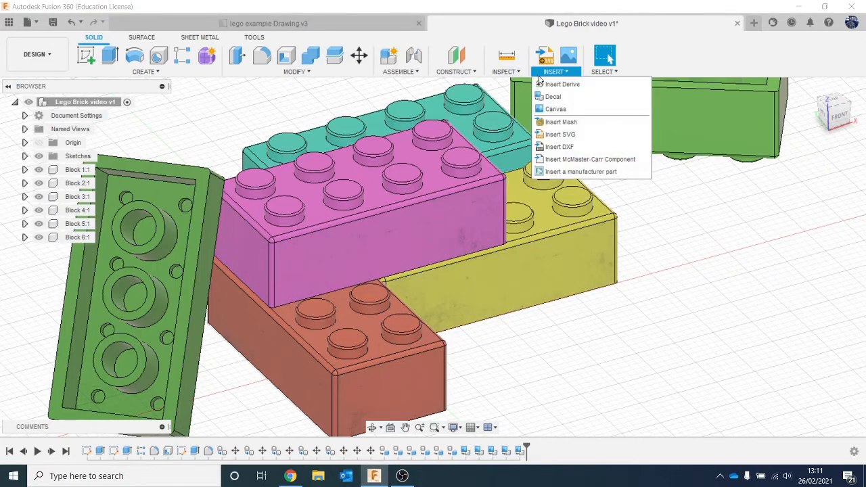
{"action": "left_click", "coordinate": [589, 103]}
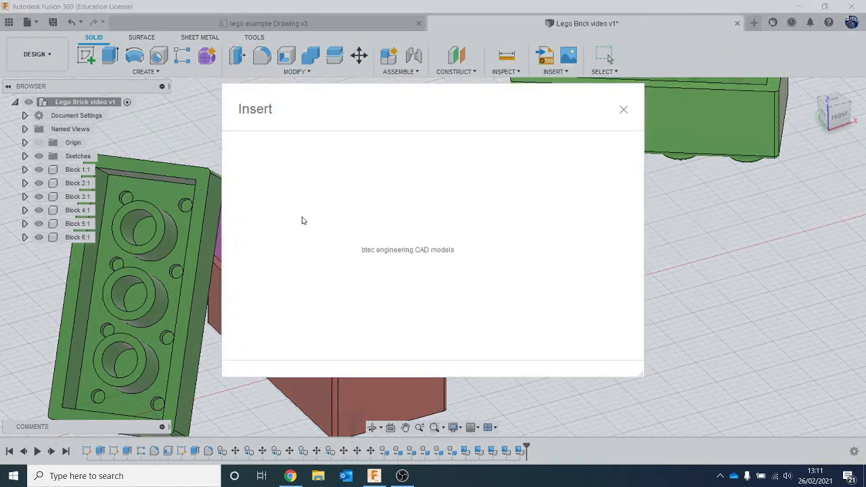
{"action": "left_click", "coordinate": [323, 347]}
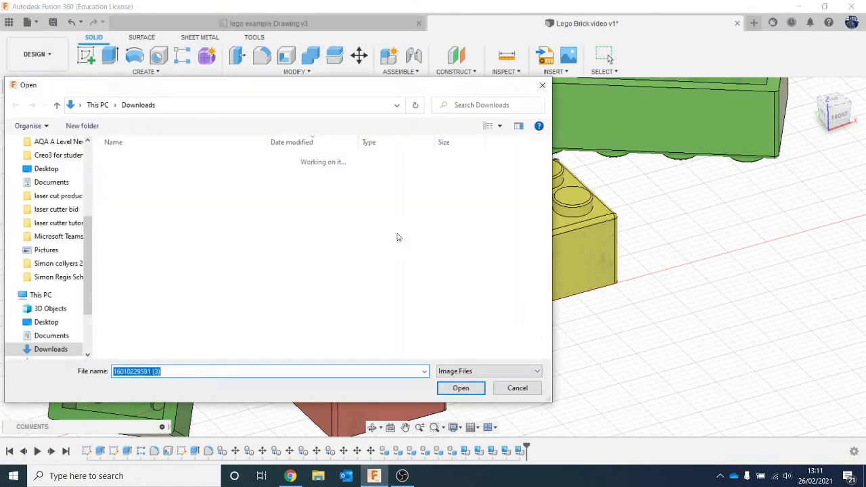
{"action": "double_click", "coordinate": [217, 174]}
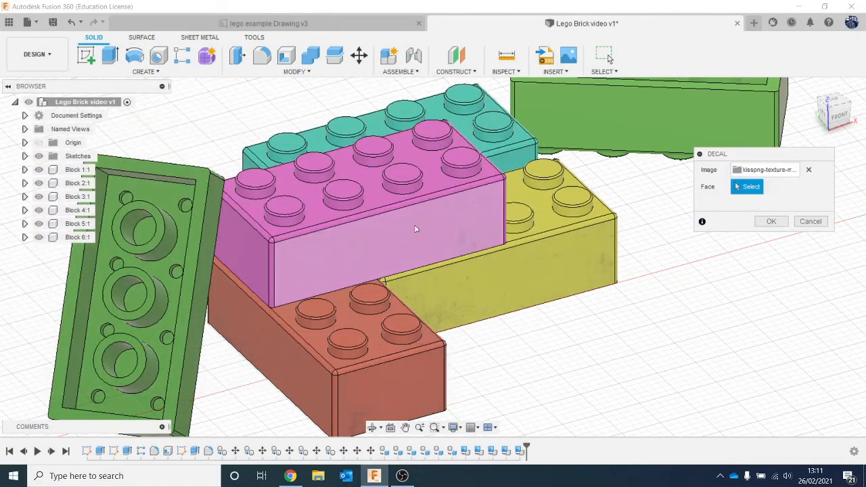
{"action": "left_click", "coordinate": [367, 183]}
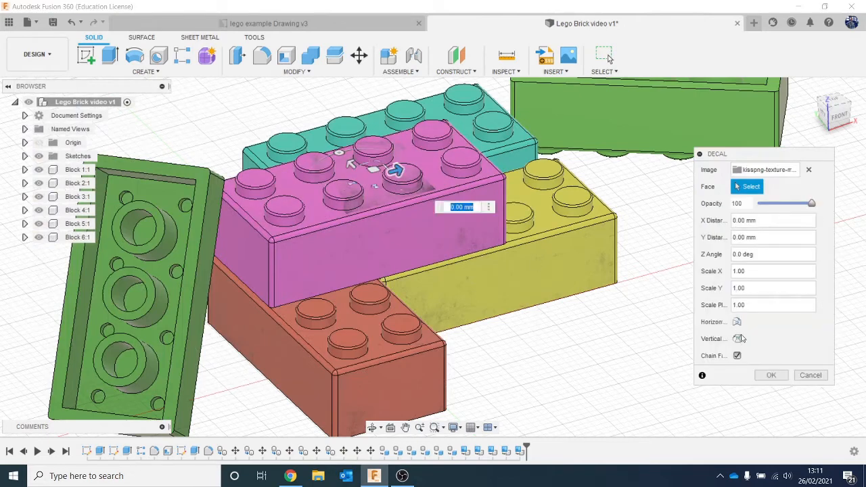
Turn off Chain Faces for the decal on the magenta brick's top and scale it uniformly to about 2.97
{"action": "left_click", "coordinate": [737, 356]}
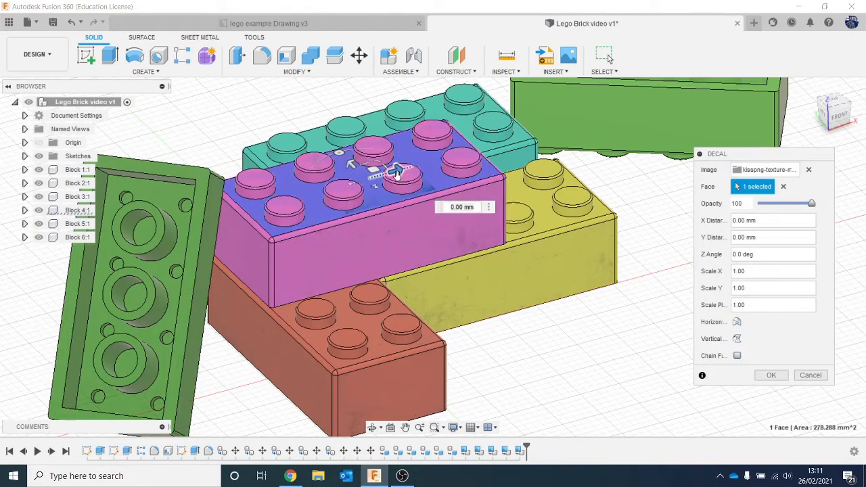
{"action": "left_click_drag", "start_coordinate": [377, 163], "coordinate": [391, 139]}
{"action": "left_click_drag", "start_coordinate": [450, 115], "coordinate": [570, 253]}
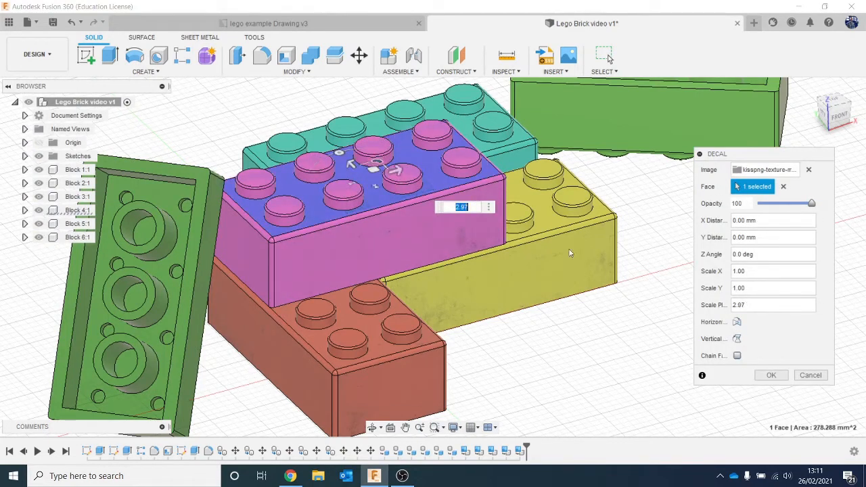
{"action": "left_click", "coordinate": [770, 375]}
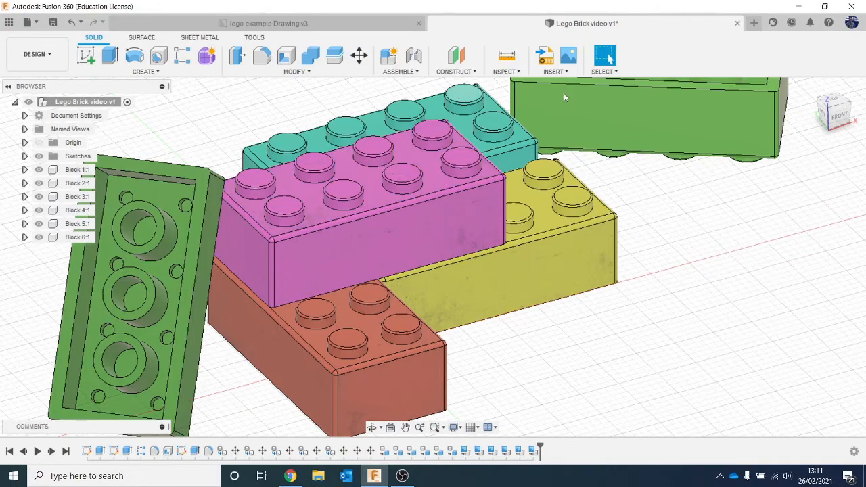
Insert the kisspng dirt texture from Downloads as a decal on the long front face of the upside-down green brick at the back
{"action": "left_click", "coordinate": [553, 71]}
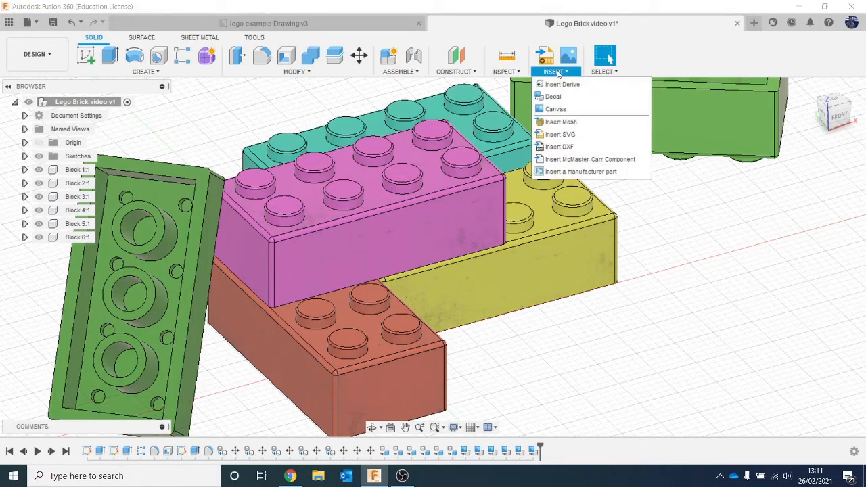
{"action": "left_click", "coordinate": [593, 98]}
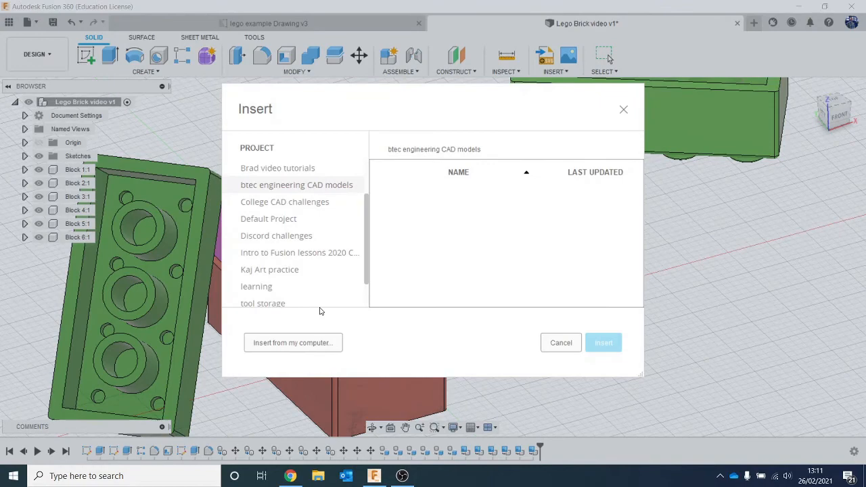
{"action": "left_click", "coordinate": [319, 342]}
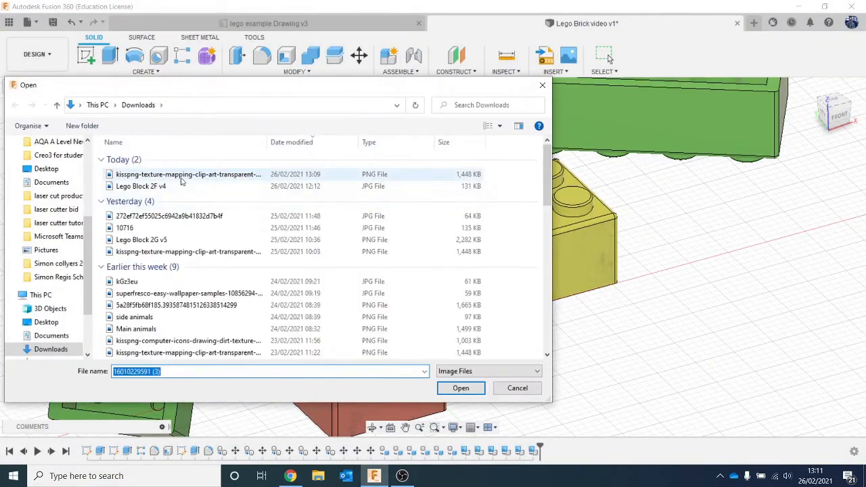
{"action": "double_click", "coordinate": [181, 174]}
{"action": "left_click", "coordinate": [662, 113]}
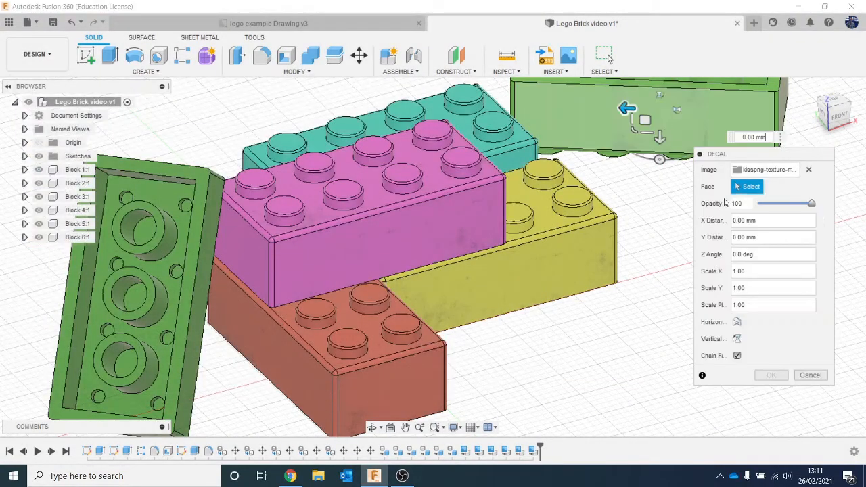
Turn off Chain Faces for the upside-down green brick's decal and scale it uniformly to about 4.09
{"action": "left_click", "coordinate": [736, 356]}
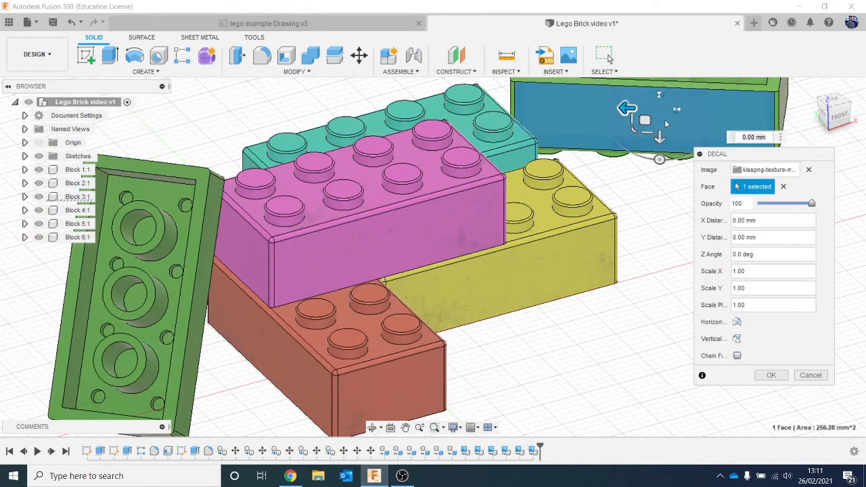
{"action": "left_click_drag", "start_coordinate": [635, 130], "coordinate": [554, 147]}
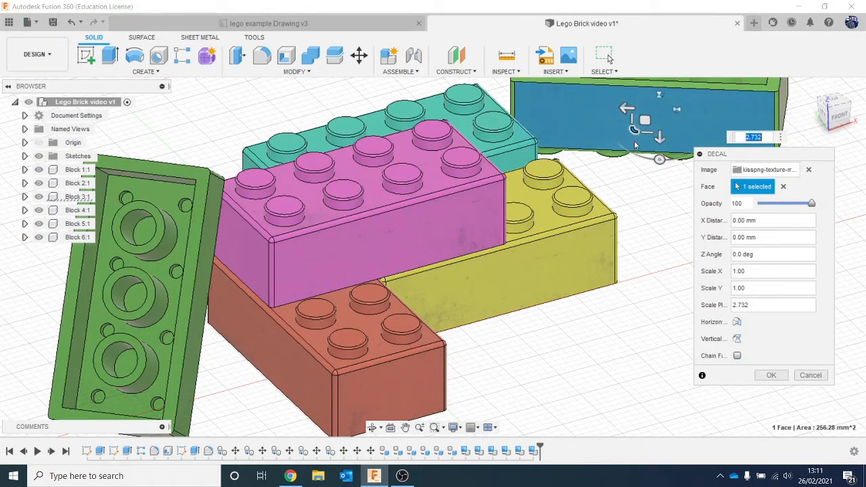
{"action": "left_click_drag", "start_coordinate": [632, 130], "coordinate": [631, 132]}
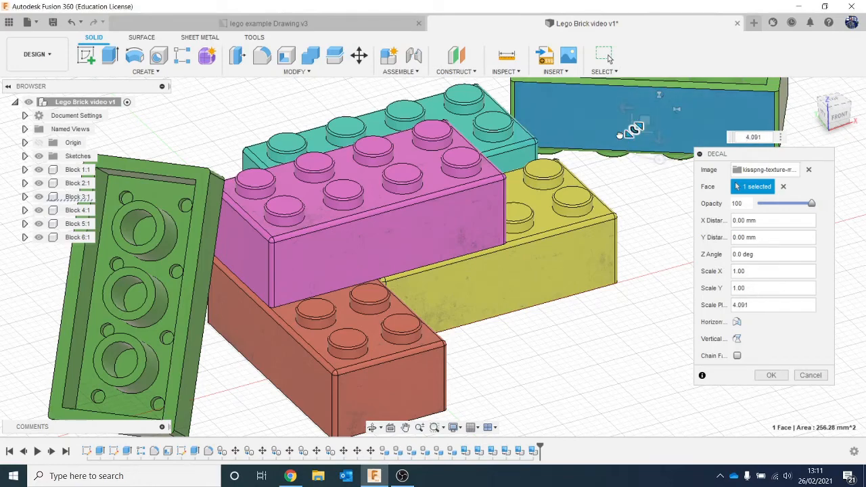
{"action": "left_click", "coordinate": [771, 375]}
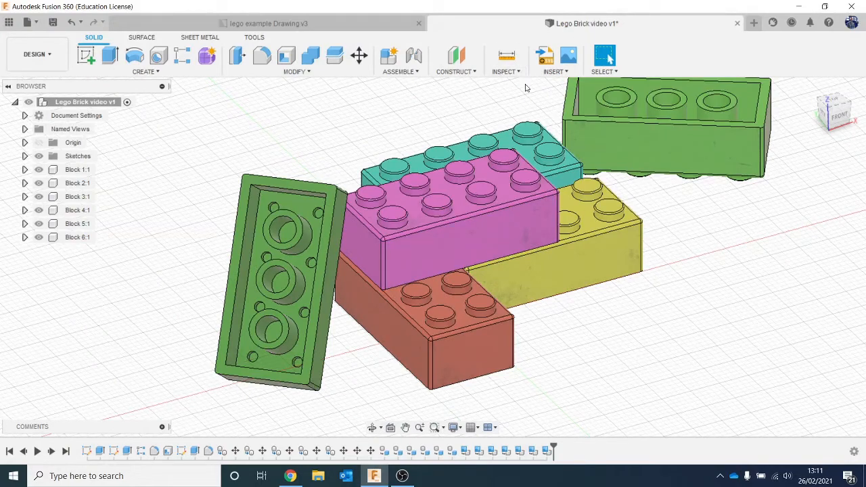
Insert the kisspng dirt texture from Downloads as a decal on the recessed inner face of the leaning green brick's underside
{"action": "left_click", "coordinate": [552, 71]}
{"action": "left_click", "coordinate": [572, 96]}
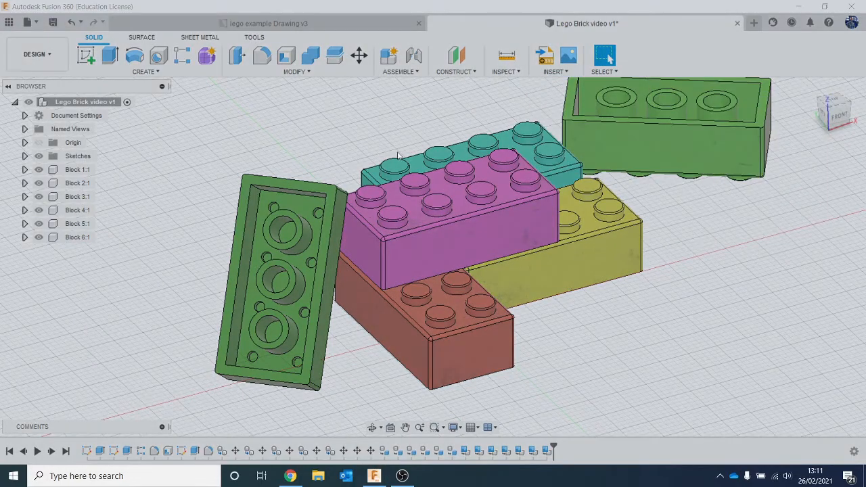
{"action": "left_click", "coordinate": [298, 343]}
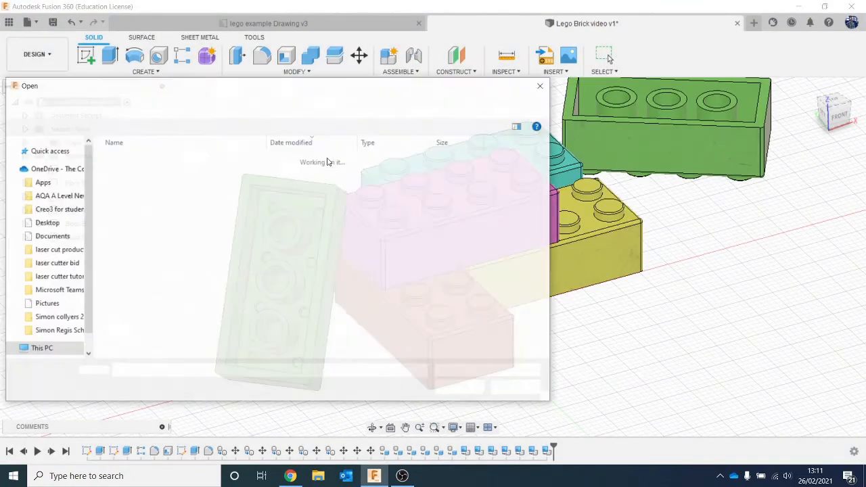
{"action": "double_click", "coordinate": [190, 173]}
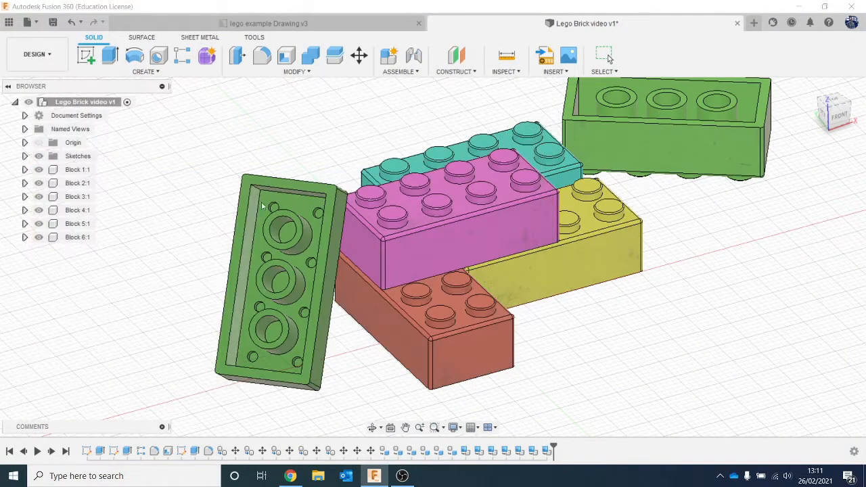
{"action": "left_click", "coordinate": [300, 210]}
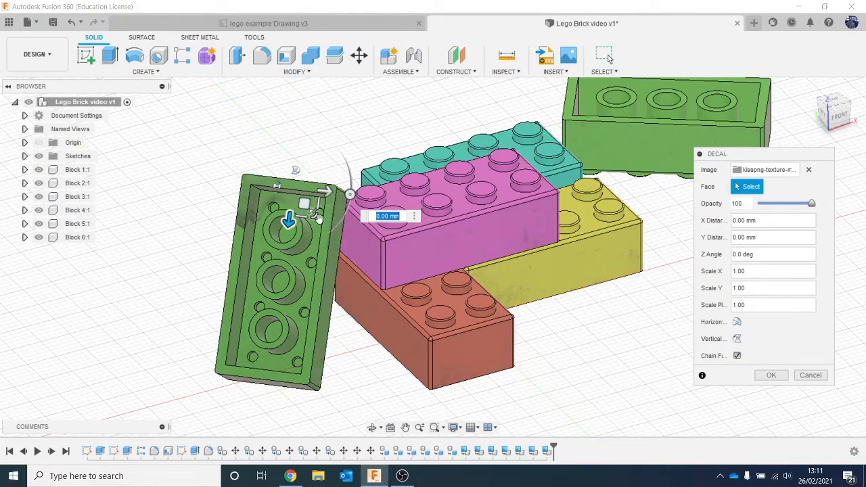
Scale the decal on the leaning green brick's underside uniformly to about 3.2 and turn off Chain Faces
{"action": "left_click_drag", "start_coordinate": [316, 216], "coordinate": [368, 282]}
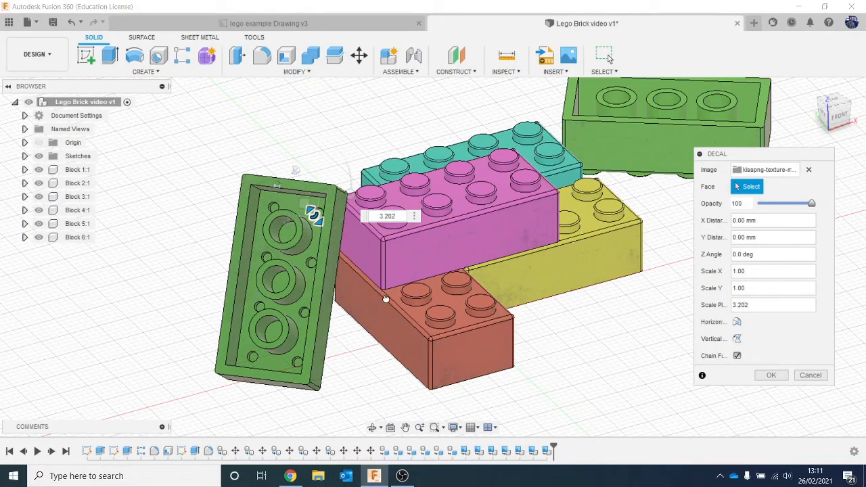
{"action": "left_click", "coordinate": [737, 357]}
{"action": "left_click", "coordinate": [768, 375]}
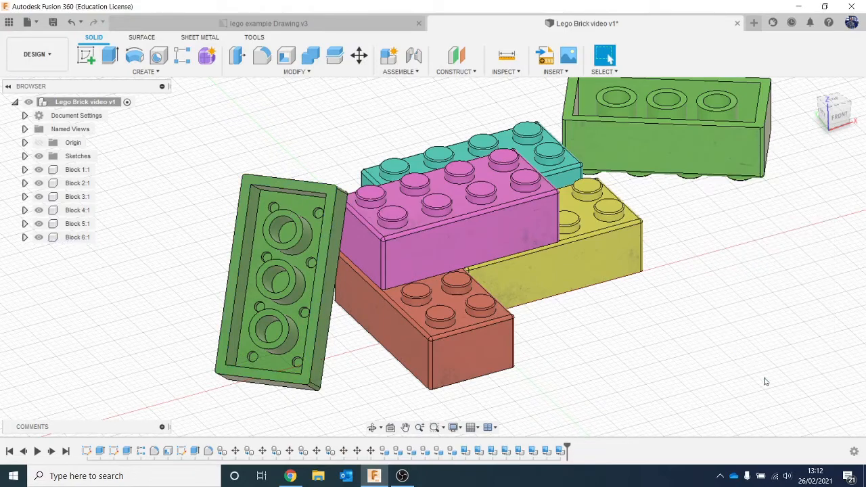
Insert the kisspng dirt texture from Downloads as a second decal near the middle of the leaning green brick's recessed inner face
{"action": "left_click", "coordinate": [553, 72]}
{"action": "left_click", "coordinate": [581, 96]}
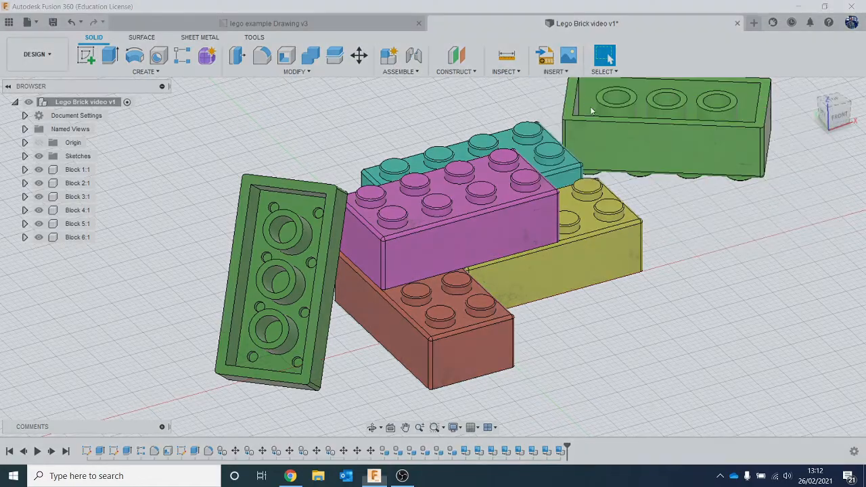
{"action": "left_click", "coordinate": [329, 341]}
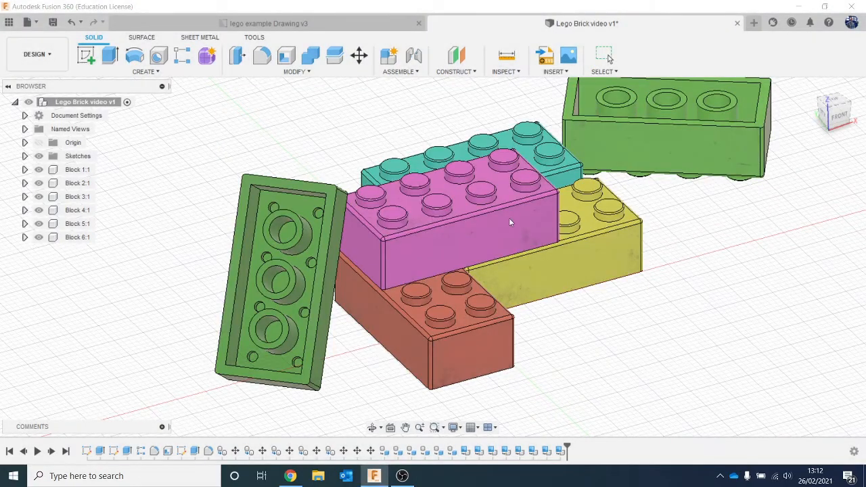
{"action": "double_click", "coordinate": [244, 174]}
{"action": "left_click", "coordinate": [281, 259]}
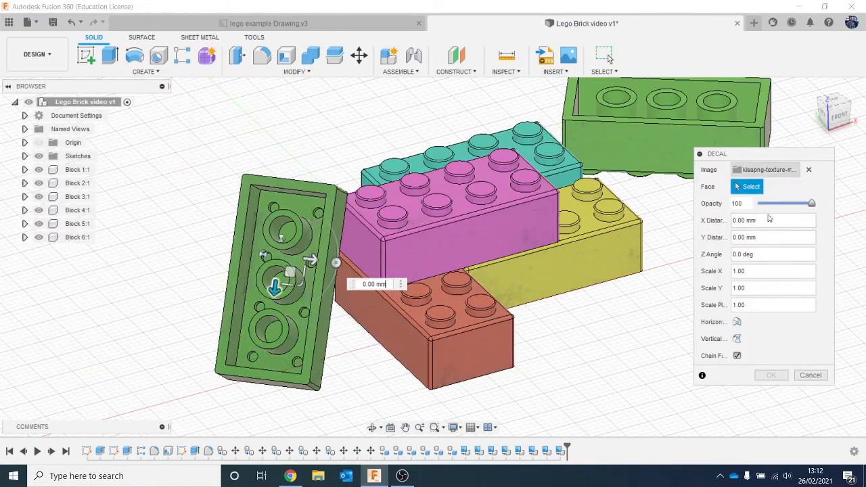
Turn off Chain Faces for the second inner-face decal and scale it uniformly to about 2.17
{"action": "left_click", "coordinate": [737, 356]}
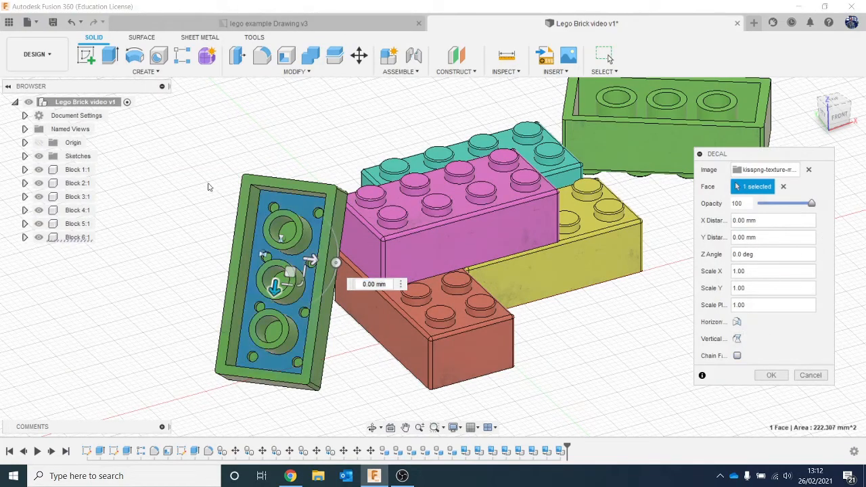
{"action": "left_click_drag", "start_coordinate": [296, 287], "coordinate": [309, 301]}
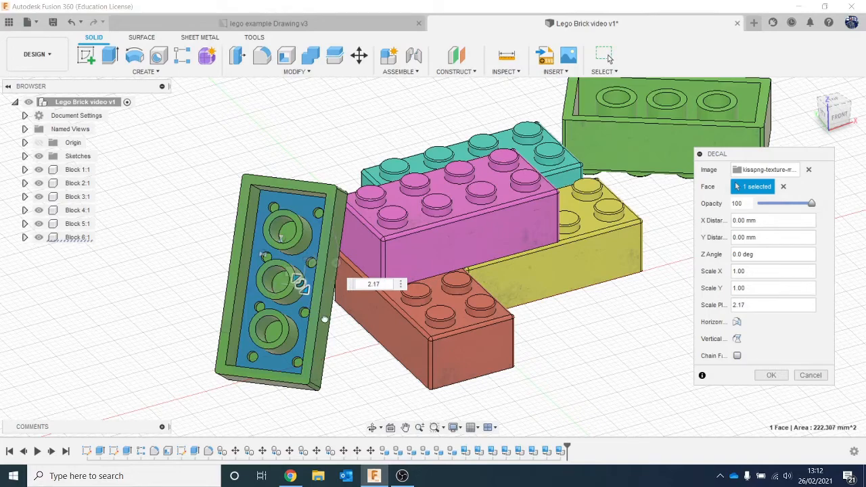
{"action": "left_click", "coordinate": [771, 374]}
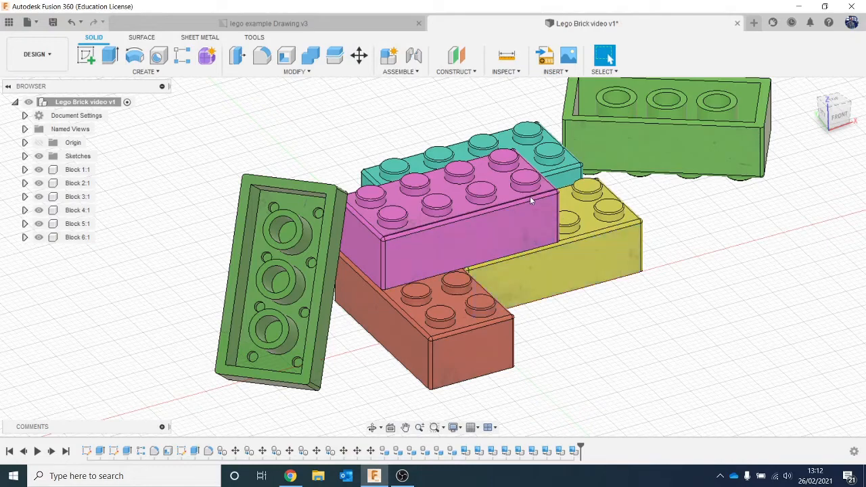
Inspect the dirt decals on the bricks in the Render workspace and return to the Design workspace
{"action": "scroll", "coordinate": [530, 196], "scroll_direction": "up", "scroll_amount": 3}
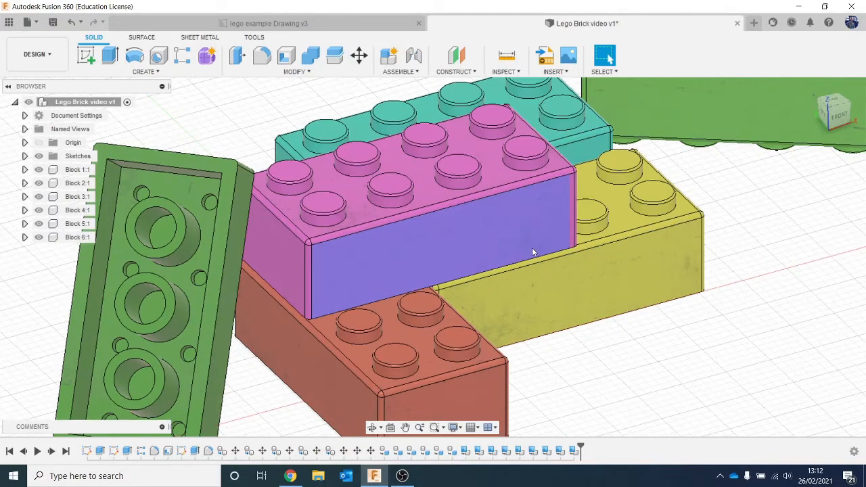
{"action": "scroll", "coordinate": [533, 252], "scroll_direction": "down", "scroll_amount": 1}
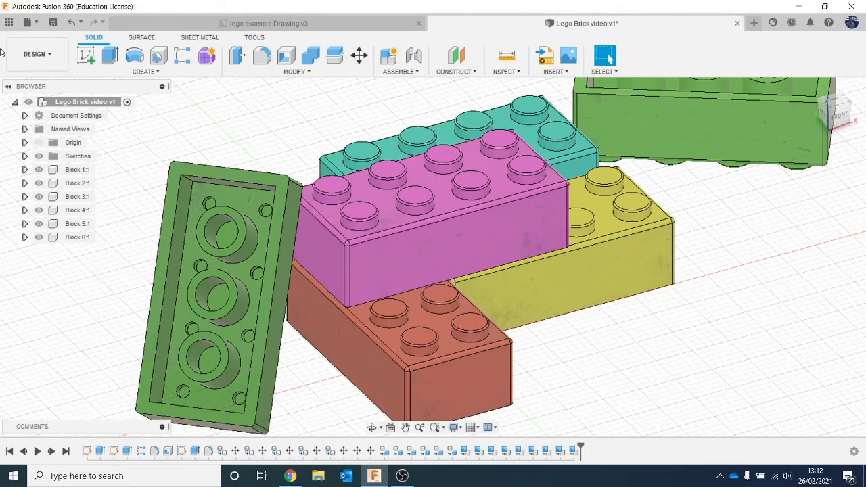
{"action": "left_click", "coordinate": [42, 53]}
{"action": "left_click", "coordinate": [26, 121]}
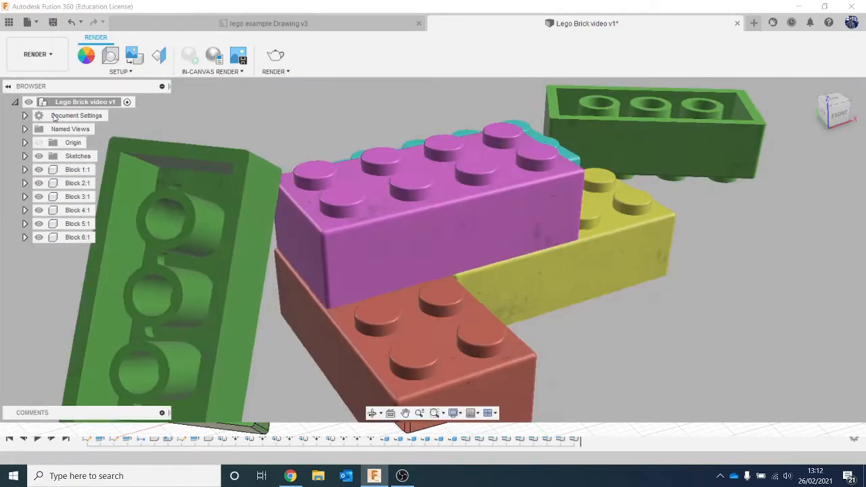
{"action": "scroll", "coordinate": [677, 321], "scroll_direction": "down", "scroll_amount": 1}
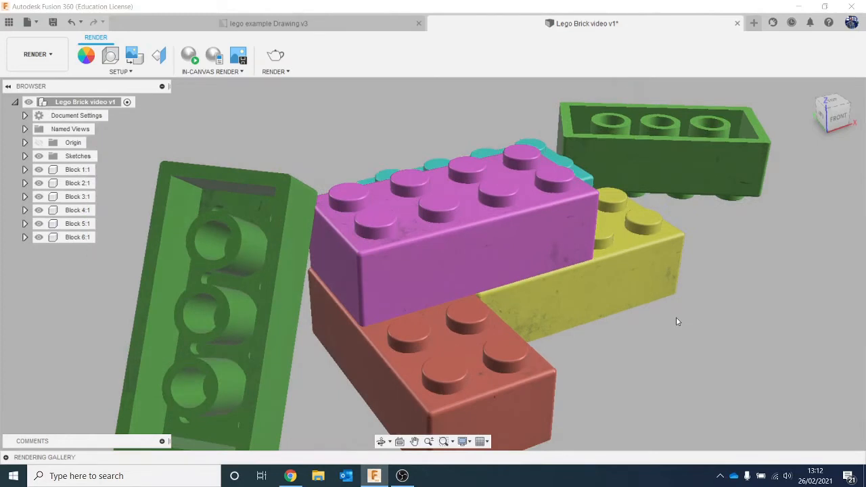
{"action": "middle_click_drag", "start_coordinate": [676, 321], "coordinate": [696, 259]}
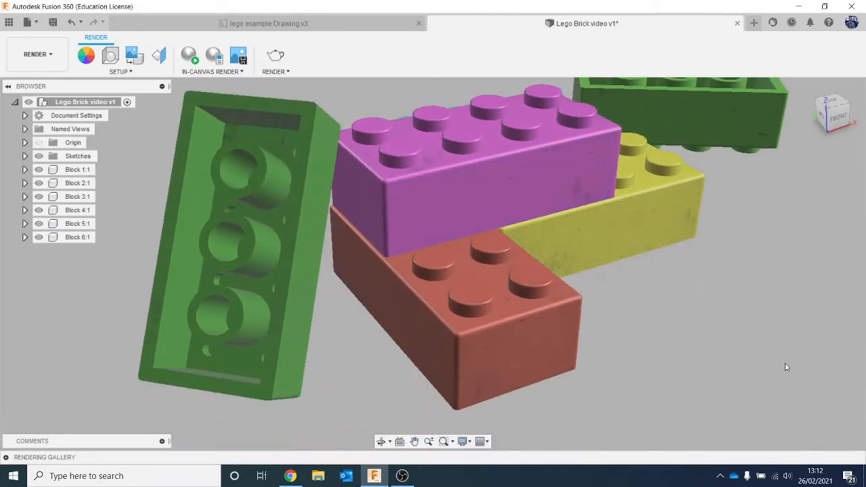
{"action": "left_click", "coordinate": [38, 57]}
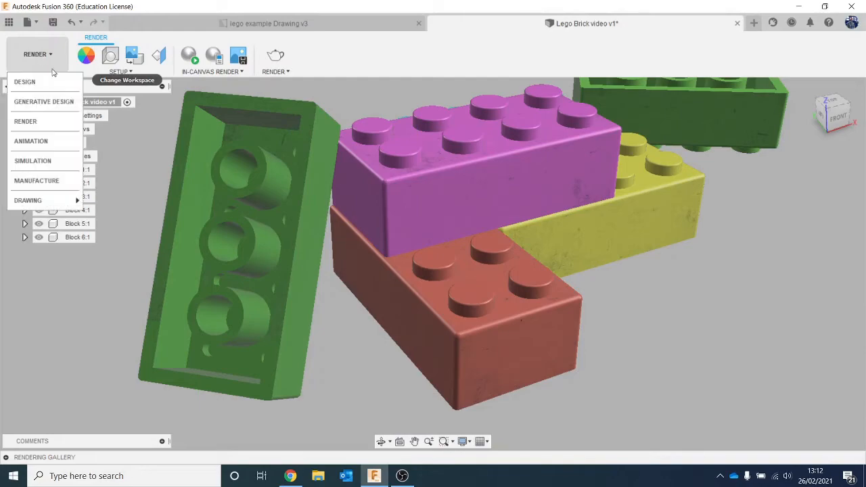
{"action": "left_click", "coordinate": [53, 82]}
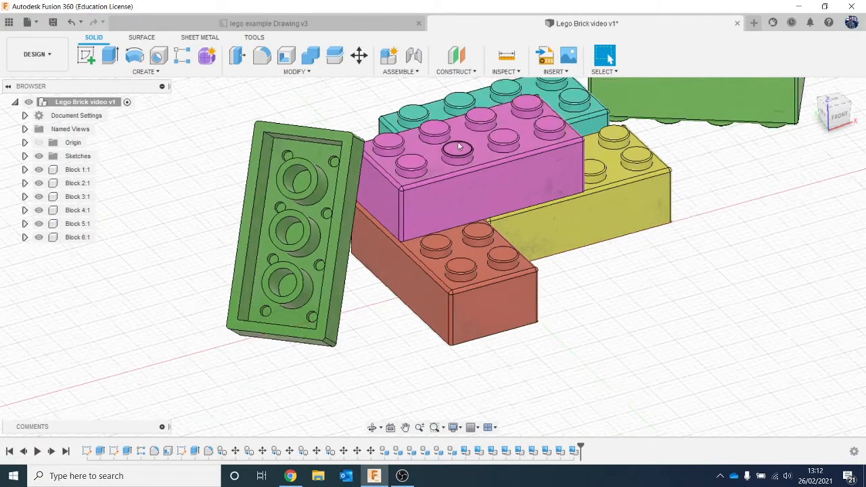
{"action": "scroll", "coordinate": [458, 146], "scroll_direction": "down", "scroll_amount": 2}
{"action": "middle_click_drag", "start_coordinate": [594, 209], "coordinate": [568, 290]}
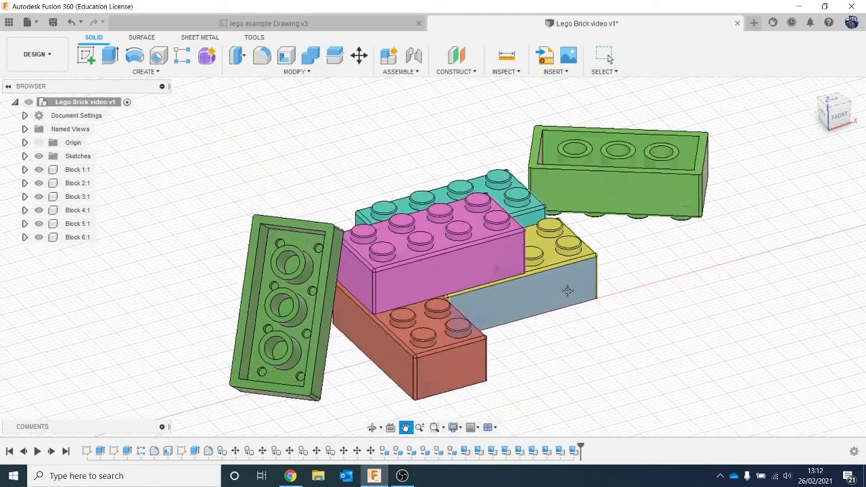
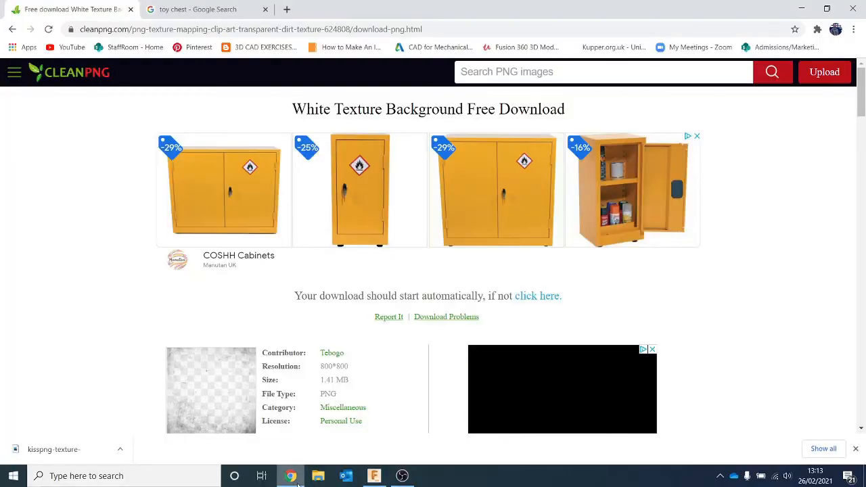
Switch to Chrome, browse the toy chest image results for design ideas, and return to Fusion 360
{"action": "left_click", "coordinate": [290, 476]}
{"action": "left_click", "coordinate": [163, 14]}
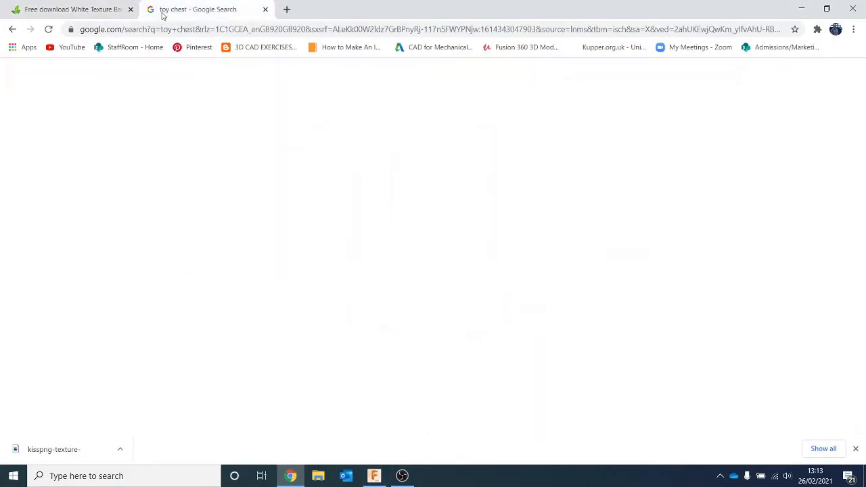
{"action": "scroll", "coordinate": [337, 241], "scroll_direction": "up", "scroll_amount": 8}
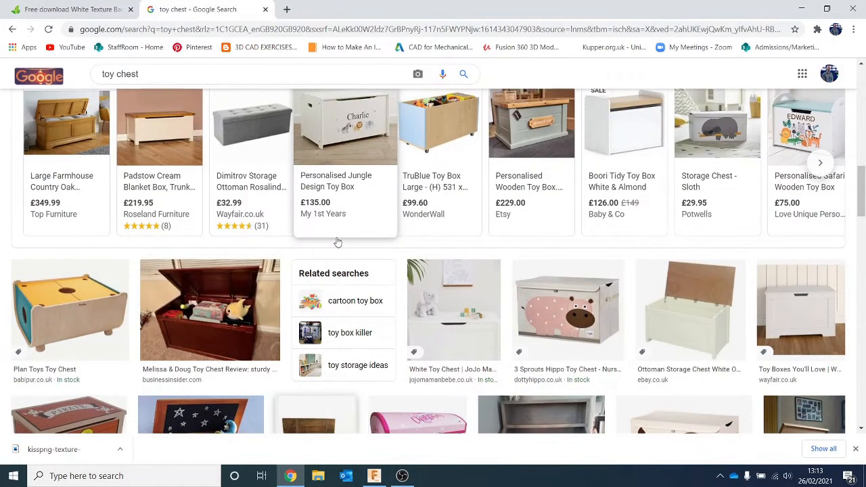
{"action": "scroll", "coordinate": [337, 241], "scroll_direction": "up", "scroll_amount": 5}
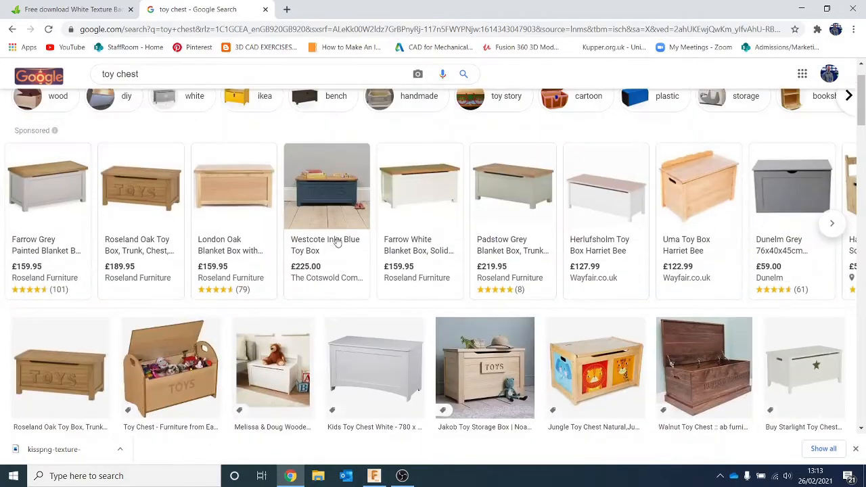
{"action": "scroll", "coordinate": [332, 241], "scroll_direction": "down", "scroll_amount": 6}
{"action": "scroll", "coordinate": [320, 233], "scroll_direction": "down", "scroll_amount": 6}
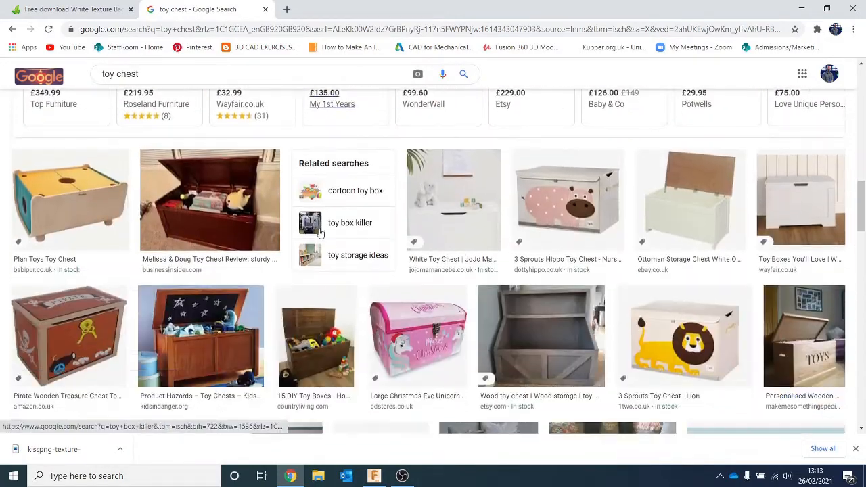
{"action": "scroll", "coordinate": [321, 233], "scroll_direction": "up", "scroll_amount": 1}
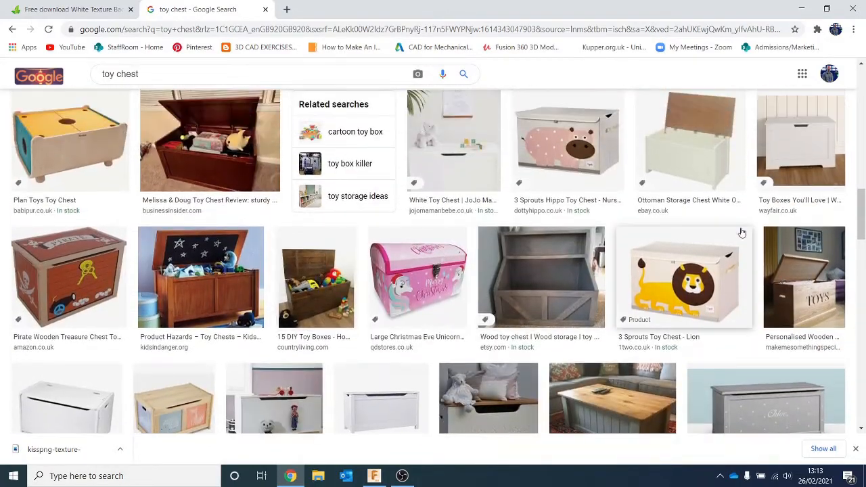
{"action": "left_click", "coordinate": [801, 9]}
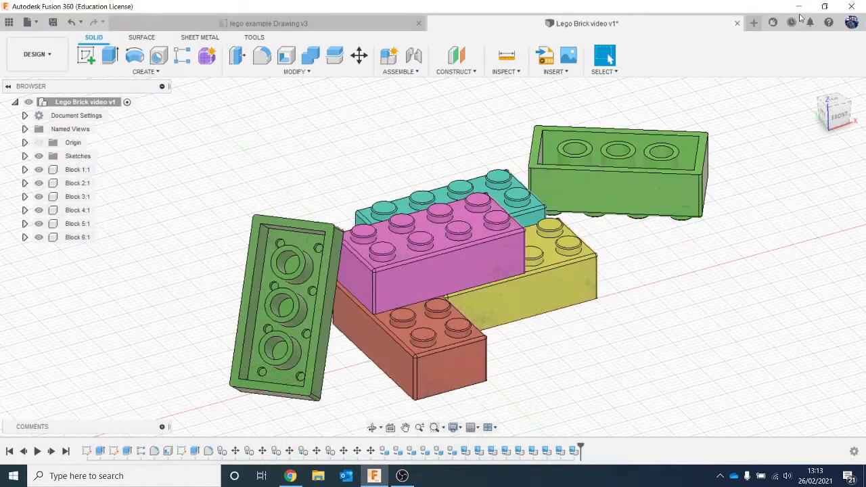
Create an active internal Standard component named Toy Chest under the Lego Brick video assembly and expand its contents
{"action": "scroll", "coordinate": [433, 196], "scroll_direction": "down", "scroll_amount": 2}
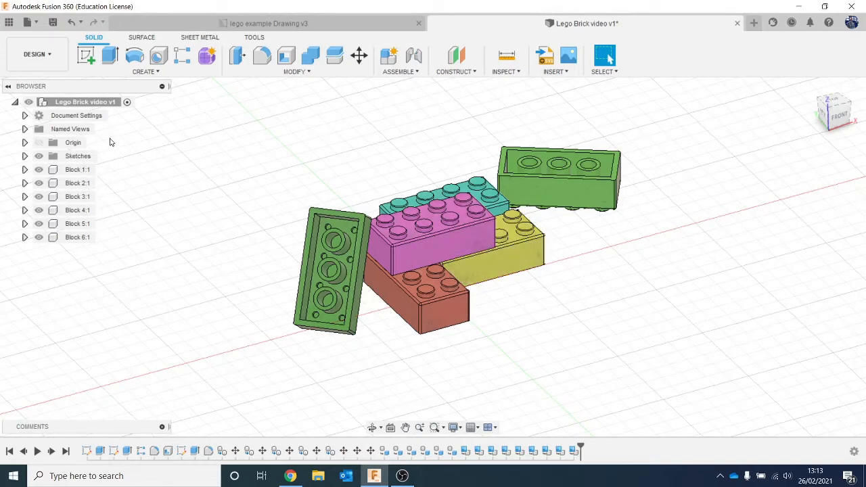
{"action": "right_click", "coordinate": [91, 102]}
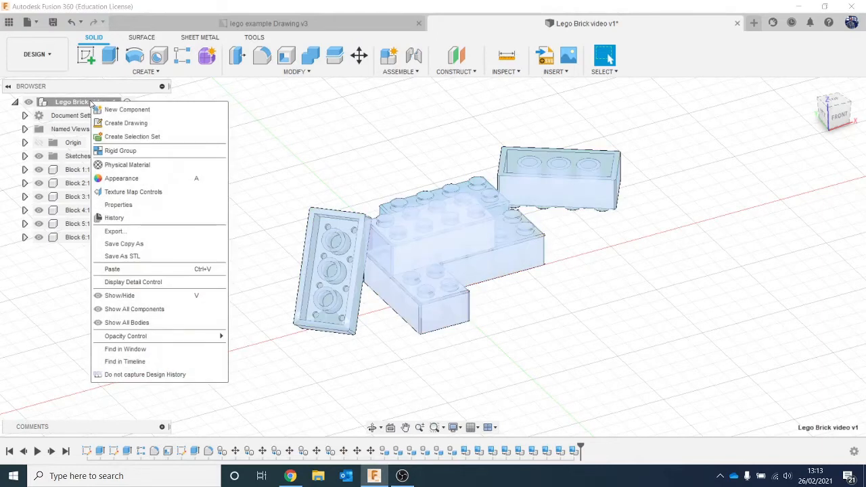
{"action": "left_click", "coordinate": [111, 109]}
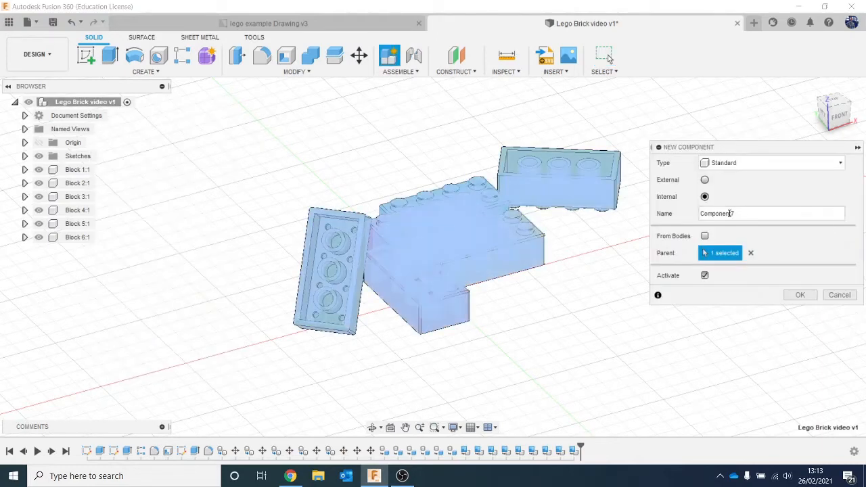
{"action": "left_click", "coordinate": [767, 211]}
{"action": "type", "text": "Toy Chest"}
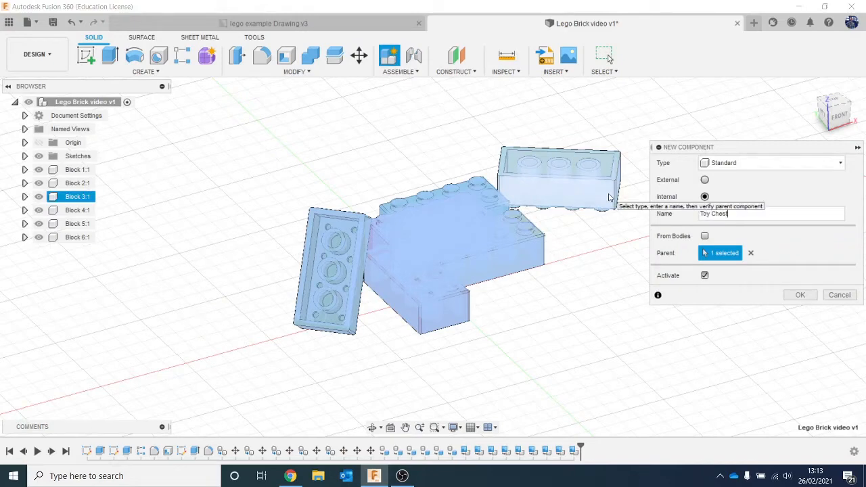
{"action": "key", "text": "Return"}
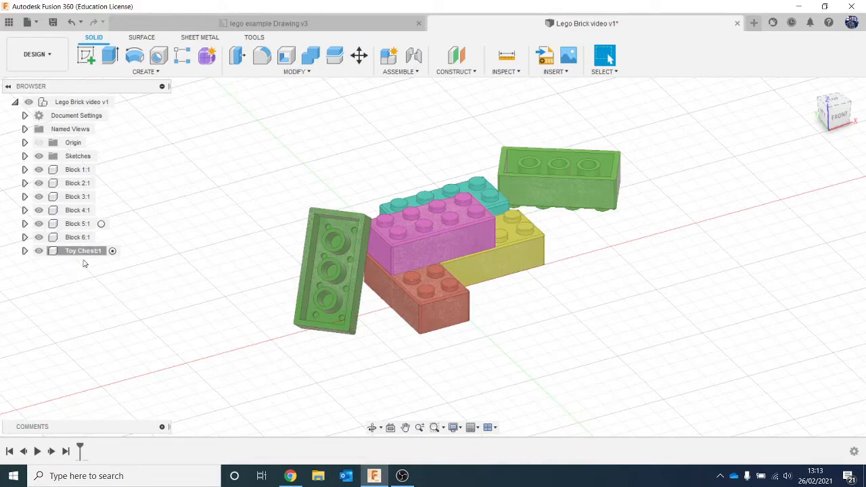
{"action": "left_click", "coordinate": [114, 250]}
{"action": "left_click", "coordinate": [24, 251]}
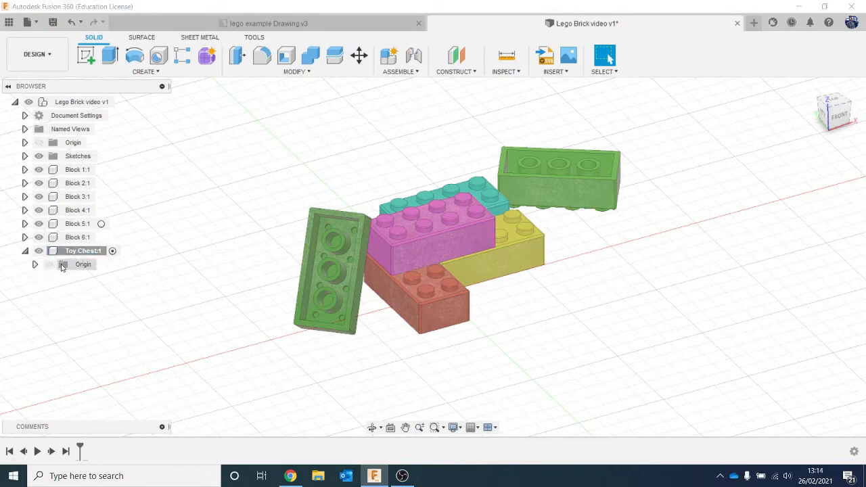
Start a sketch on the YZ origin plane in the Toy Chest component
{"action": "left_click", "coordinate": [79, 52]}
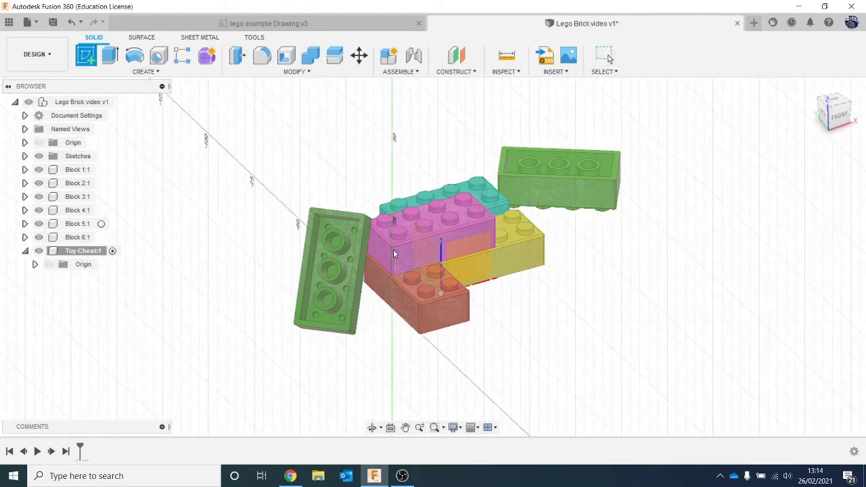
{"action": "left_click", "coordinate": [415, 253]}
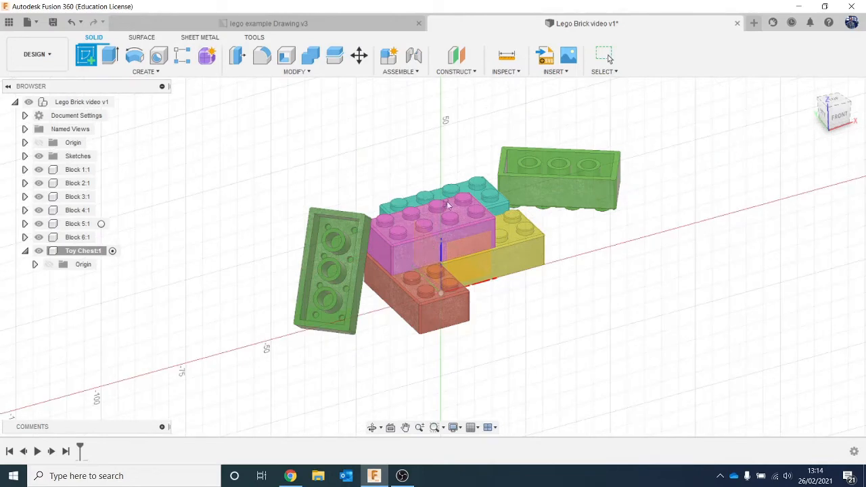
{"action": "left_click", "coordinate": [434, 254]}
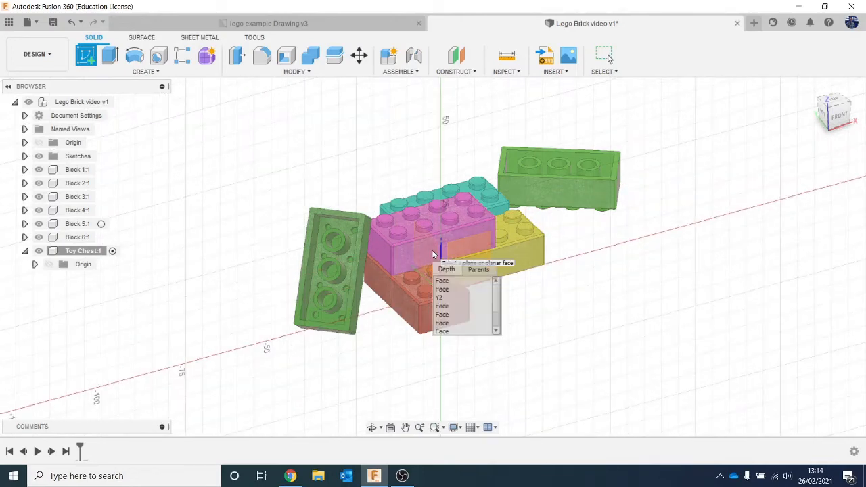
{"action": "left_click", "coordinate": [444, 299]}
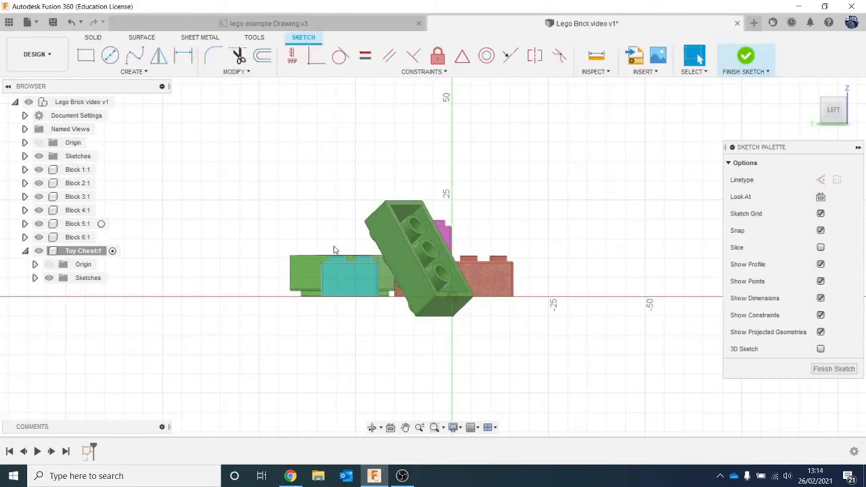
{"action": "scroll", "coordinate": [256, 325], "scroll_direction": "down", "scroll_amount": 2}
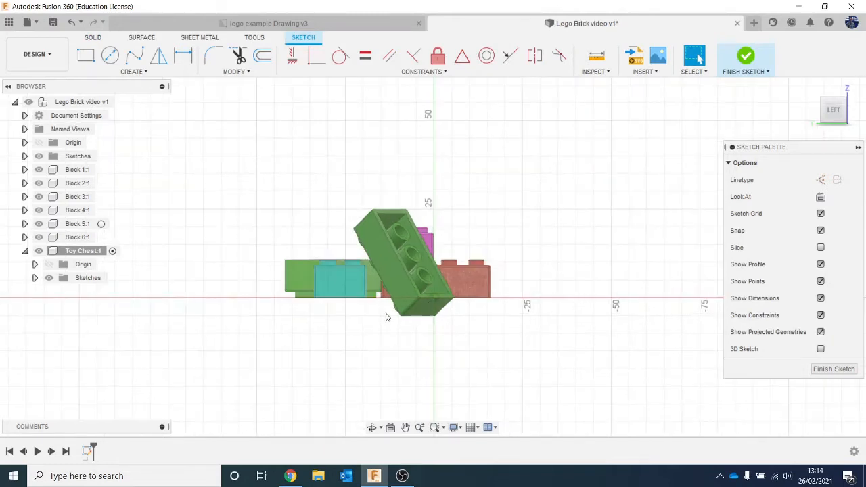
{"action": "scroll", "coordinate": [346, 304], "scroll_direction": "down", "scroll_amount": 1}
{"action": "middle_click_drag", "start_coordinate": [185, 316], "coordinate": [279, 337]}
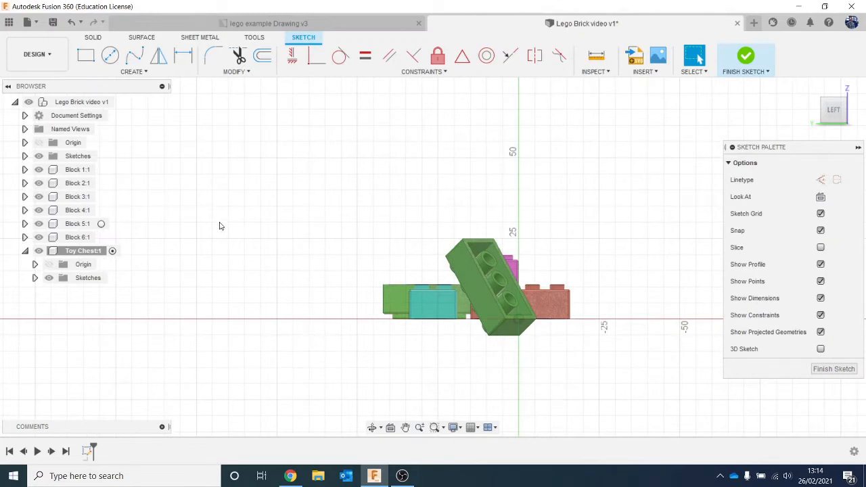
Sketch a rectangle about 60 mm wide and 50 mm high beside the bricks, with its base on the horizontal axis
{"action": "left_click", "coordinate": [85, 55]}
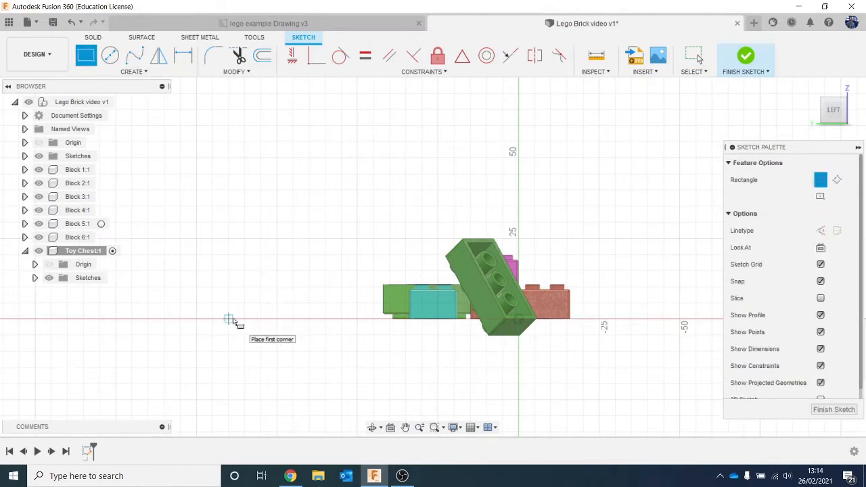
{"action": "left_click", "coordinate": [180, 319]}
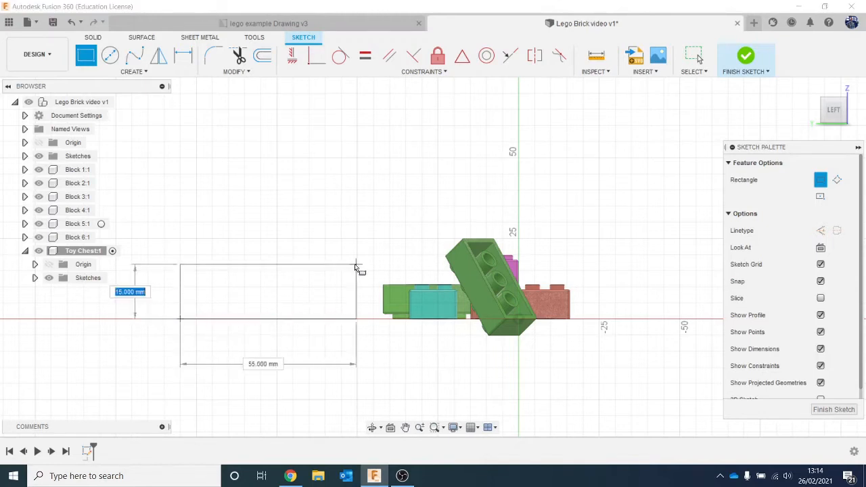
{"action": "left_click", "coordinate": [374, 161]}
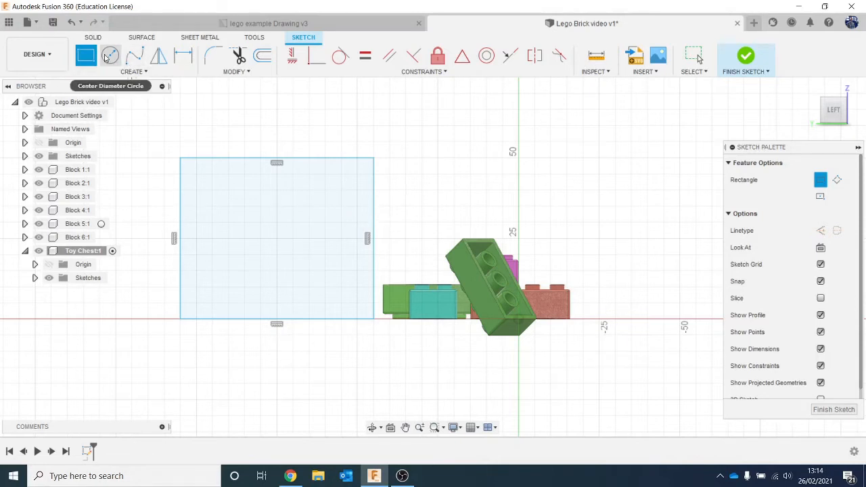
Draw a 2-point circle spanning the rectangle's two upper corners, about 60 mm in diameter
{"action": "left_click", "coordinate": [132, 71]}
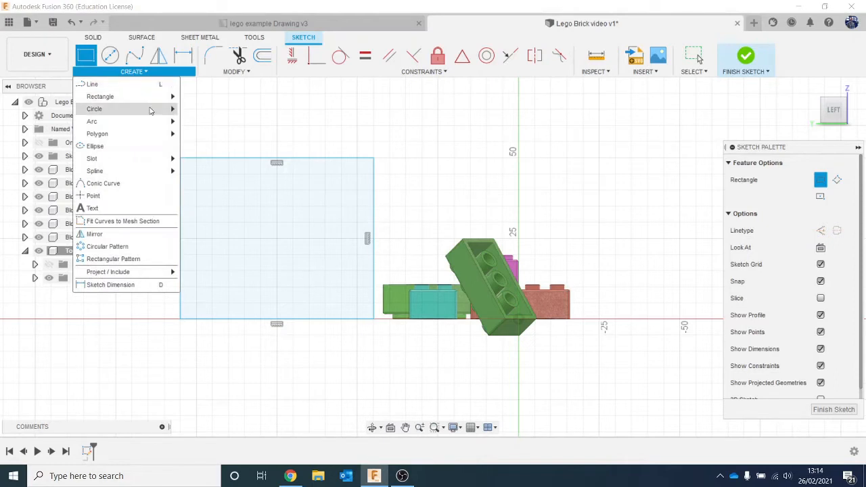
{"action": "mouse_move", "coordinate": [150, 110]}
{"action": "left_click", "coordinate": [205, 121]}
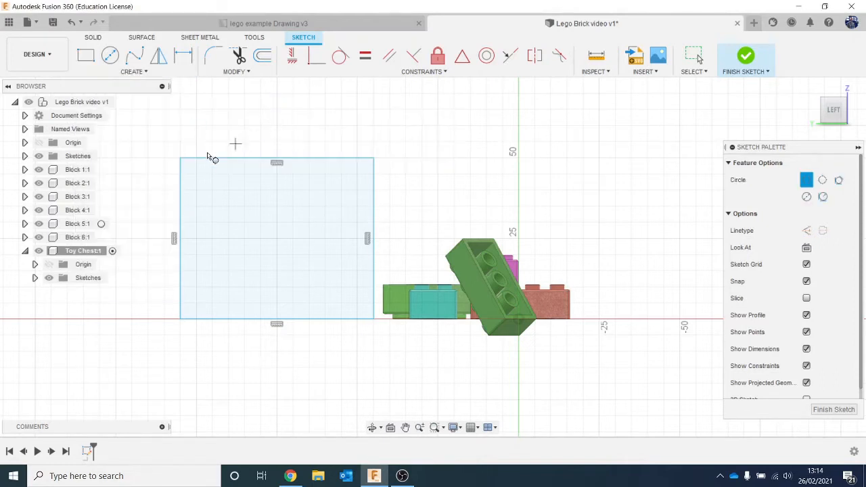
{"action": "left_click", "coordinate": [181, 159]}
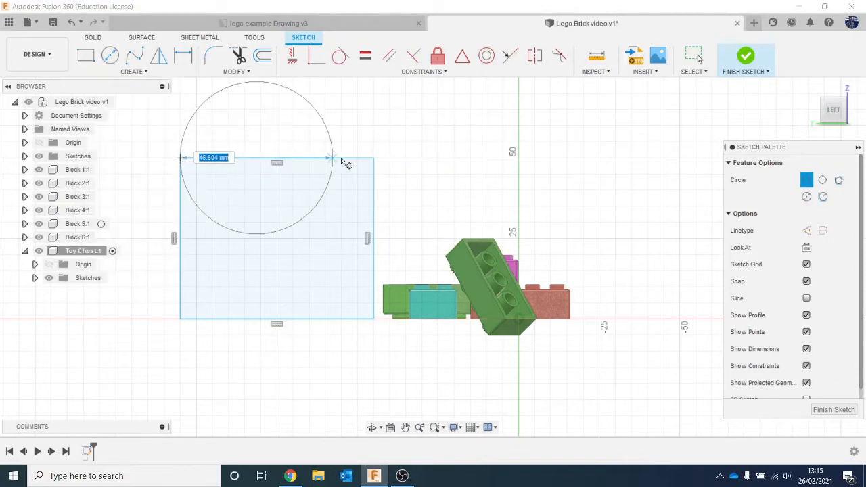
{"action": "left_click", "coordinate": [374, 159]}
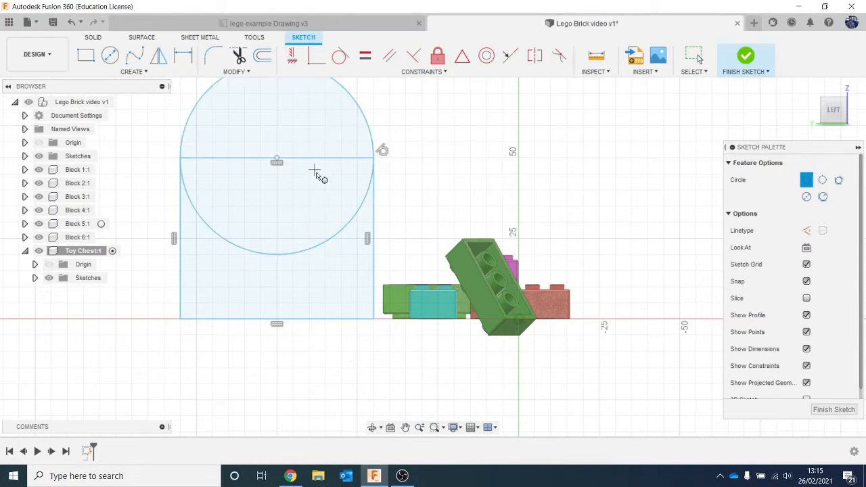
Trim the rectangle's upper edge and the circle's lower half to leave an arched chest outline, and finish the sketch
{"action": "left_click", "coordinate": [237, 71]}
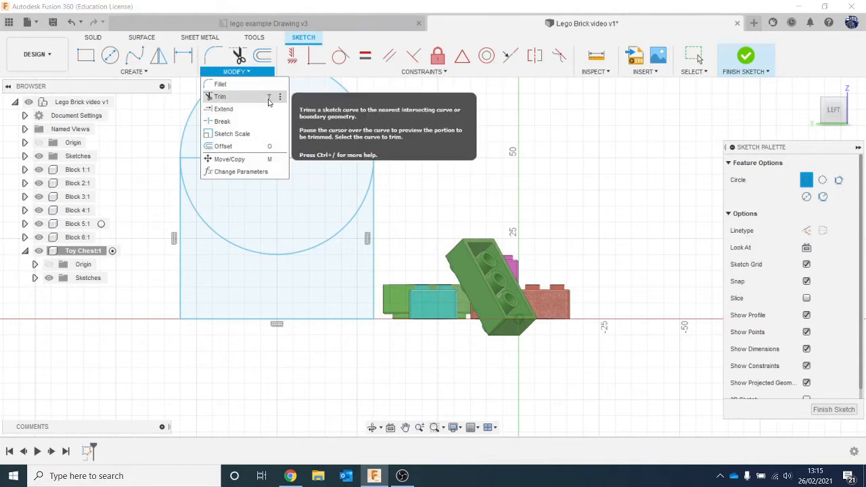
{"action": "left_click", "coordinate": [364, 174]}
{"action": "key", "text": "t"}
{"action": "left_click", "coordinate": [344, 160]}
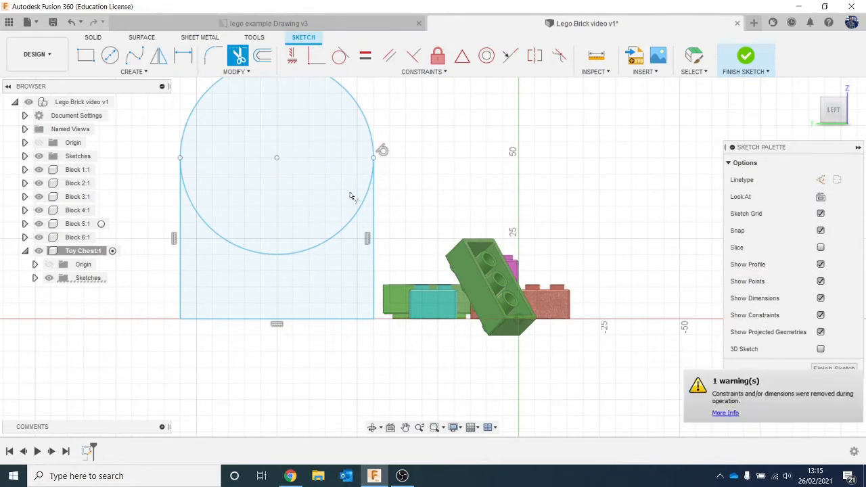
{"action": "left_click", "coordinate": [349, 228]}
{"action": "scroll", "coordinate": [554, 186], "scroll_direction": "down", "scroll_amount": 2}
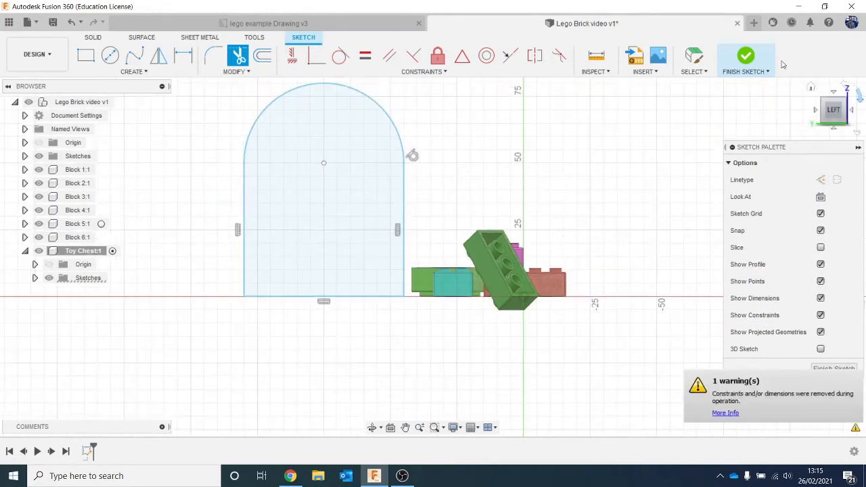
{"action": "left_click", "coordinate": [743, 59]}
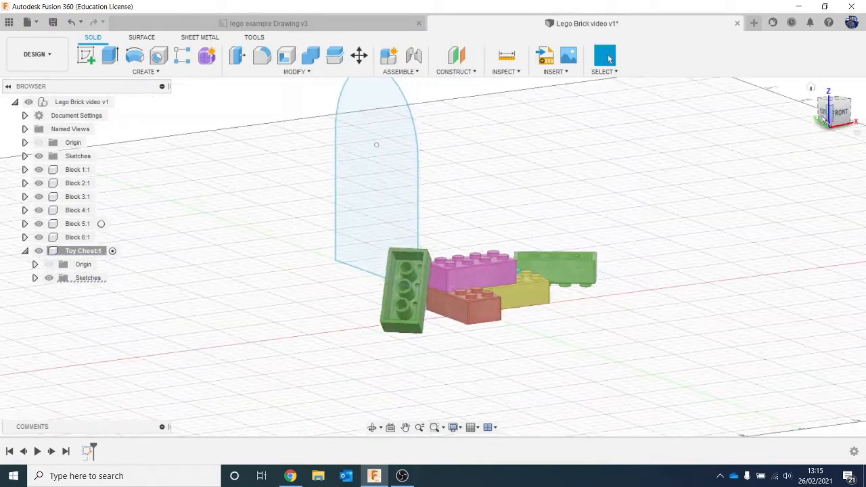
Move the leaning green brick's body in Block 6 up 5.08 mm onto the ground and slightly along X toward the other bricks
{"action": "left_click", "coordinate": [402, 315]}
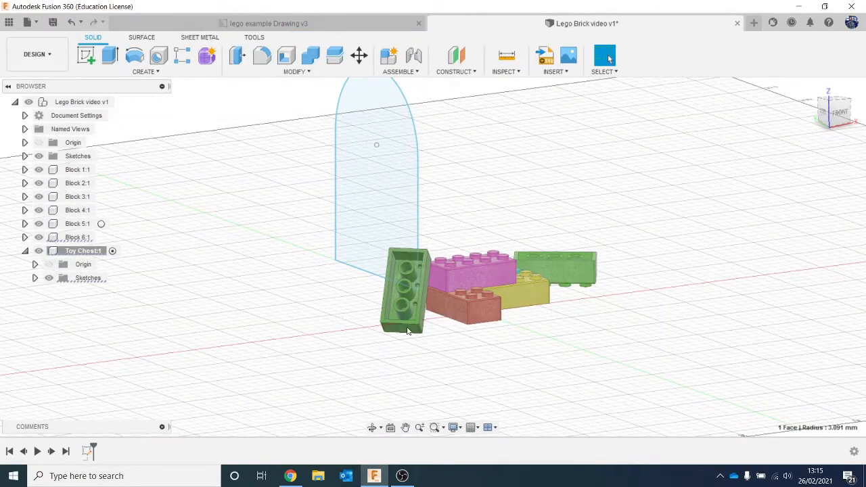
{"action": "left_click", "coordinate": [25, 237]}
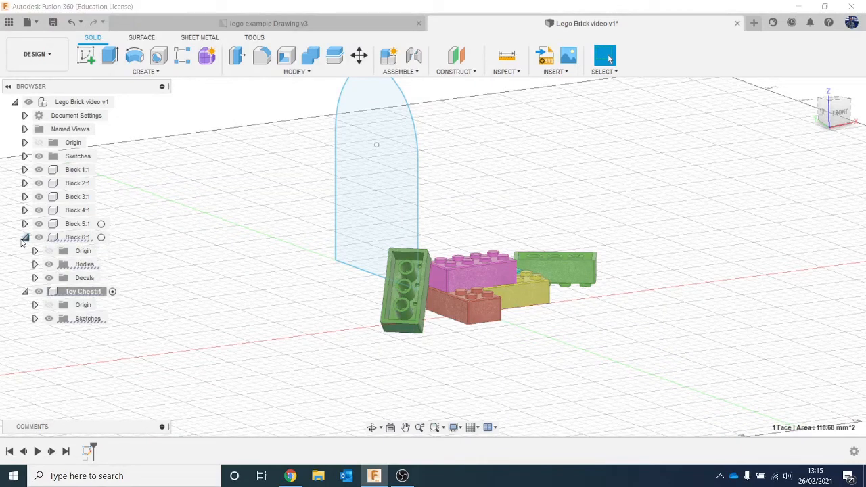
{"action": "left_click", "coordinate": [35, 265]}
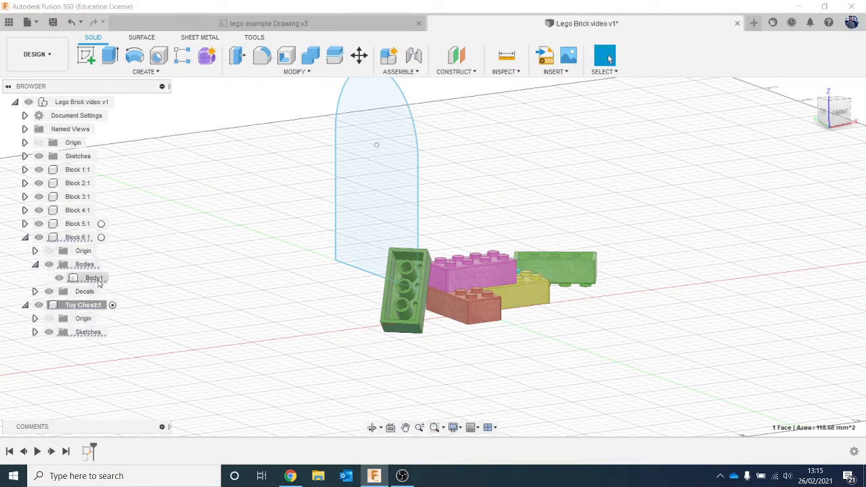
{"action": "left_click", "coordinate": [93, 278]}
{"action": "right_click", "coordinate": [93, 278]}
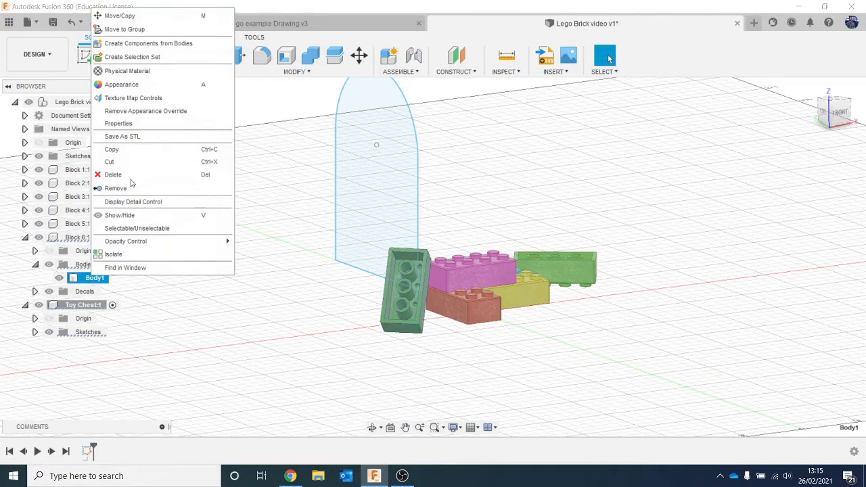
{"action": "left_click", "coordinate": [119, 16]}
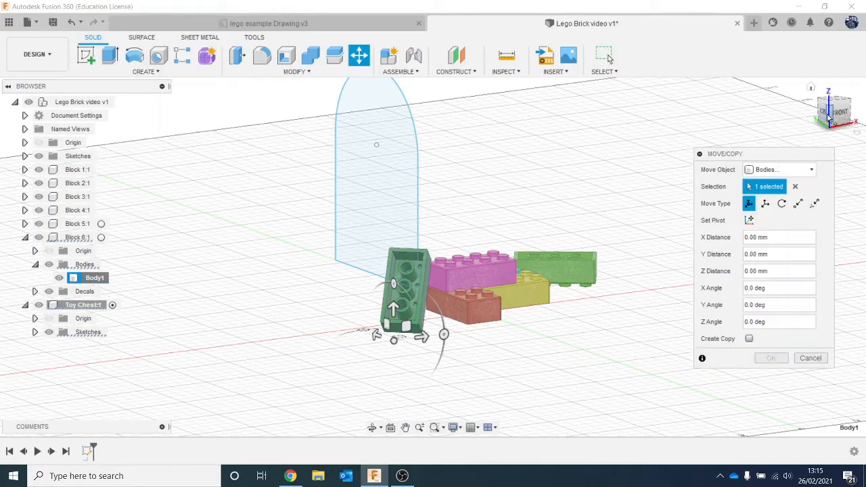
{"action": "left_click", "coordinate": [837, 113]}
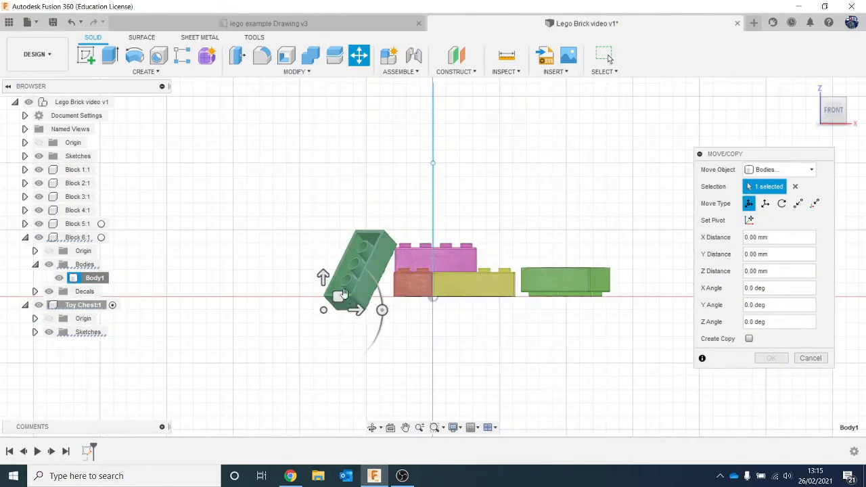
{"action": "left_click_drag", "start_coordinate": [323, 277], "coordinate": [323, 258]}
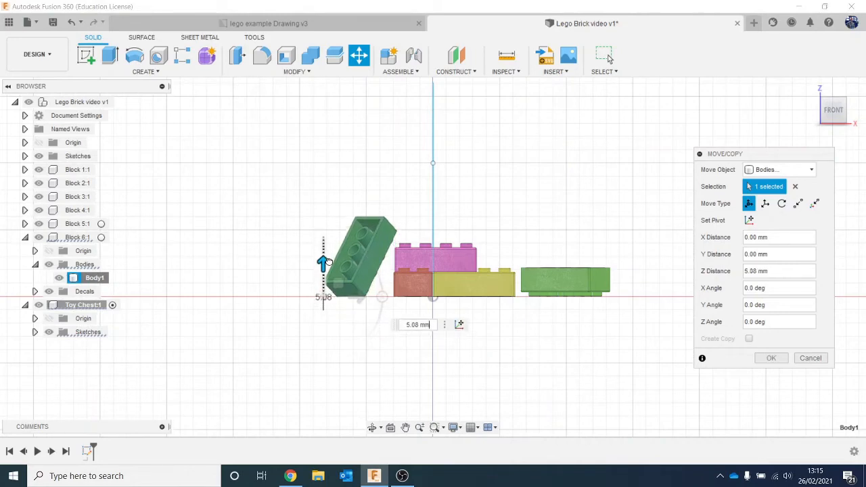
{"action": "scroll", "coordinate": [376, 295], "scroll_direction": "up", "scroll_amount": 4}
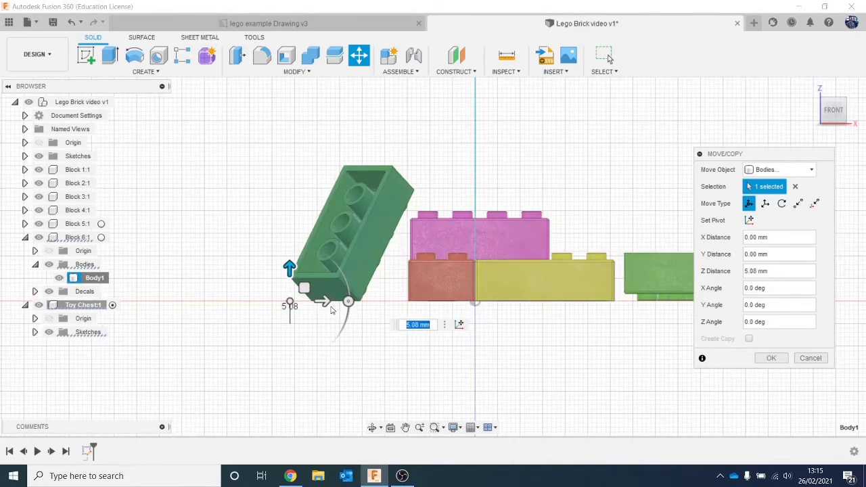
{"action": "left_click_drag", "start_coordinate": [322, 301], "coordinate": [340, 300]}
{"action": "mouse_move", "coordinate": [823, 110]}
{"action": "left_mouse_down"}
{"action": "mouse_move", "coordinate": [850, 123]}
{"action": "mouse_move", "coordinate": [858, 109]}
{"action": "mouse_move", "coordinate": [864, 118]}
{"action": "mouse_move", "coordinate": [831, 126]}
{"action": "mouse_move", "coordinate": [821, 106]}
{"action": "left_mouse_up"}
{"action": "left_click", "coordinate": [770, 358]}
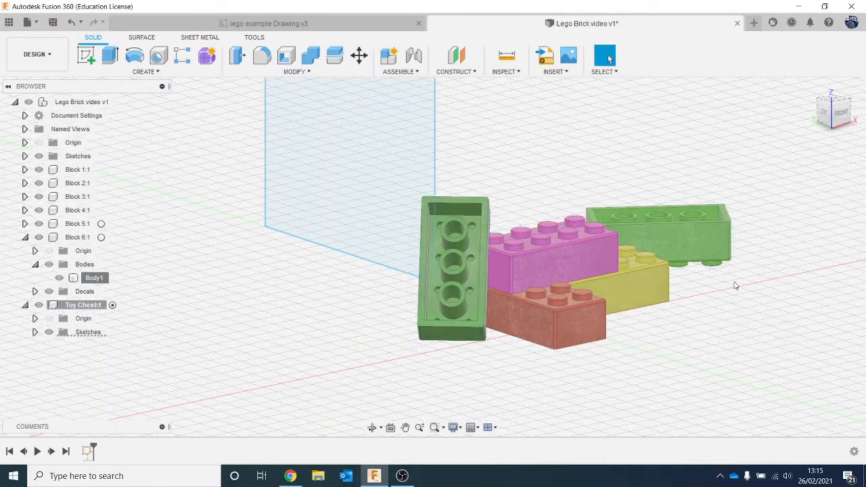
Extrude the arched chest profile about 95.5 mm behind the bricks as a new body
{"action": "scroll", "coordinate": [735, 284], "scroll_direction": "down", "scroll_amount": 5}
{"action": "middle_click_drag", "start_coordinate": [708, 165], "coordinate": [558, 265]}
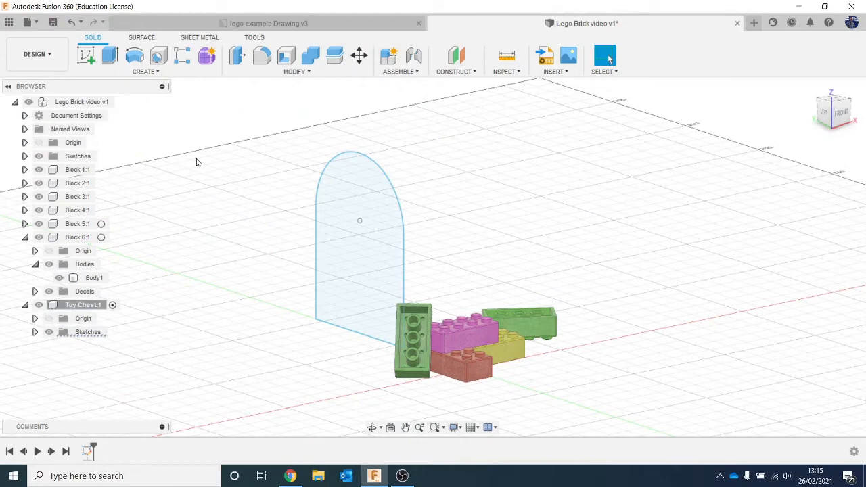
{"action": "key", "text": "e"}
{"action": "left_click", "coordinate": [349, 255]}
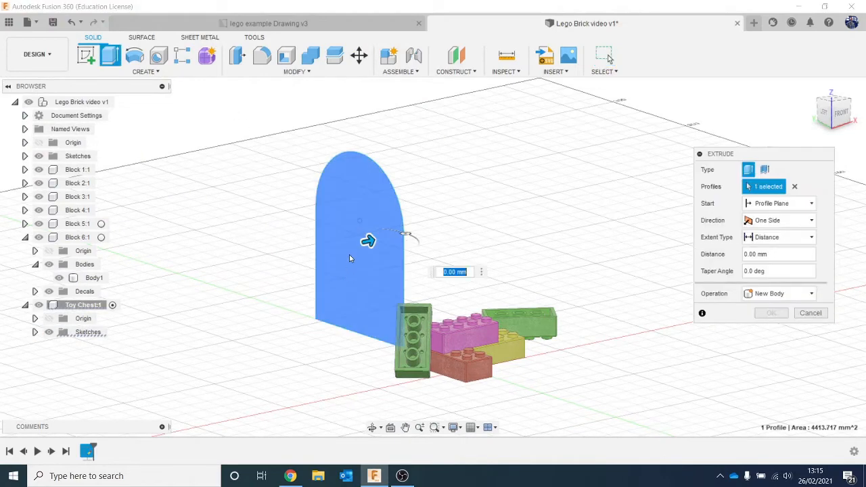
{"action": "left_click_drag", "start_coordinate": [367, 241], "coordinate": [568, 200]}
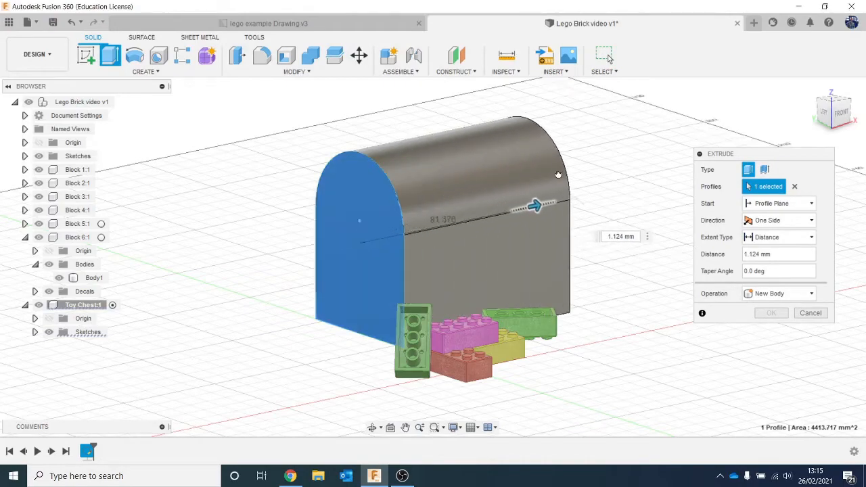
{"action": "left_click", "coordinate": [820, 113]}
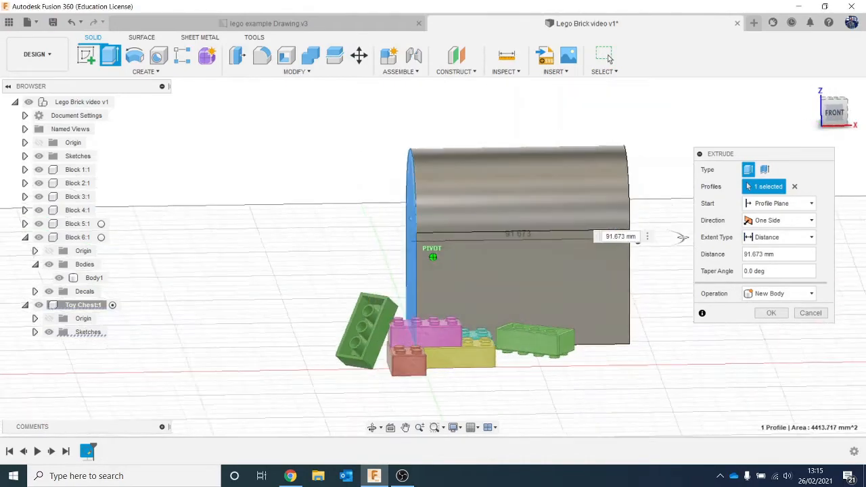
{"action": "middle_click_drag", "start_coordinate": [586, 335], "coordinate": [483, 318]}
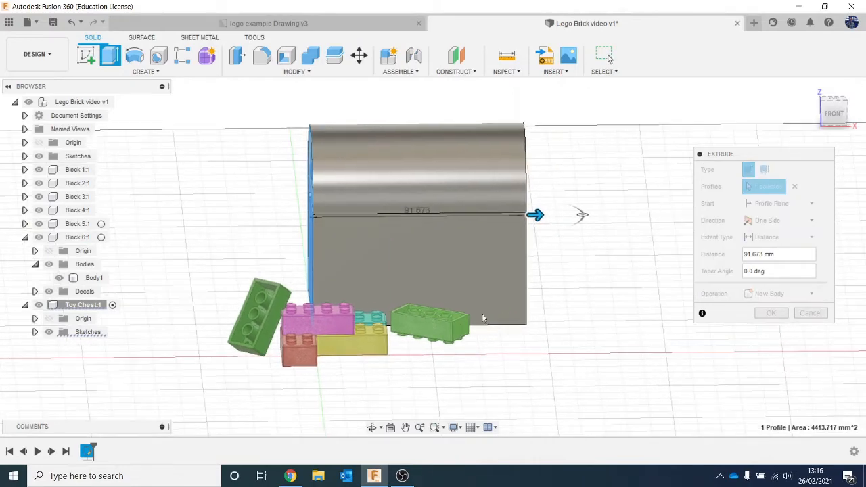
{"action": "left_click_drag", "start_coordinate": [534, 214], "coordinate": [546, 214]}
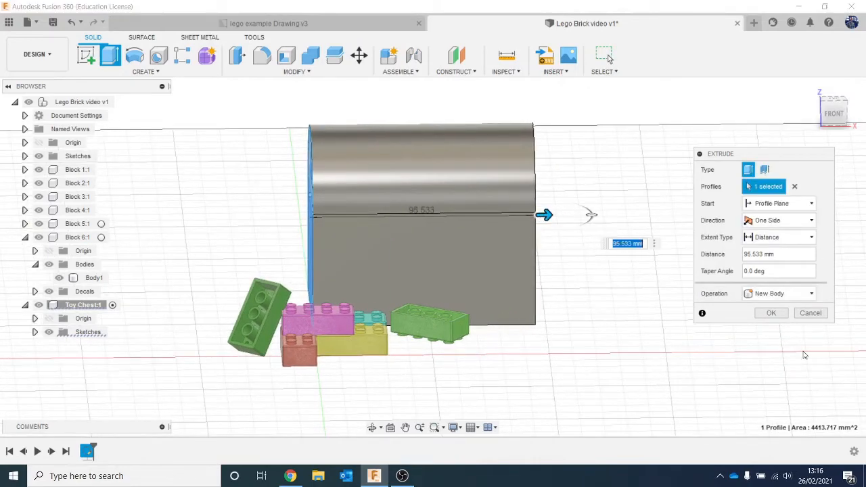
{"action": "left_click", "coordinate": [771, 313]}
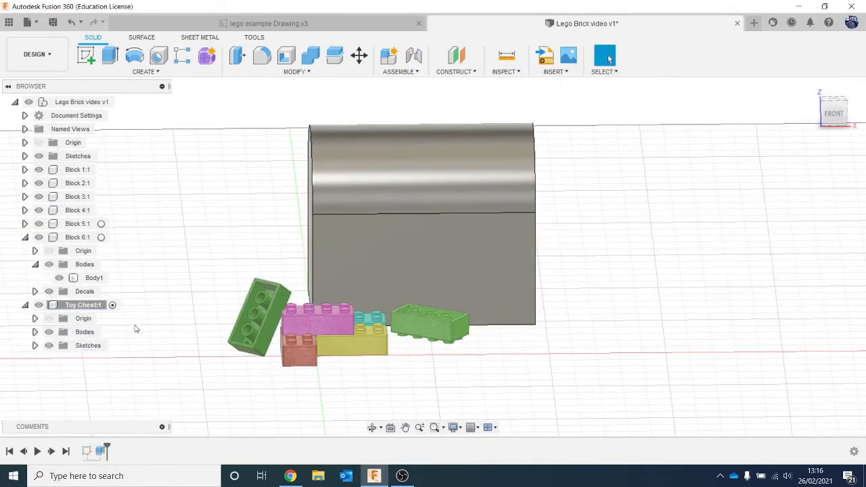
Expand the Toy Chest component's bodies and hide and reshow its body to identify it
{"action": "left_click", "coordinate": [34, 332]}
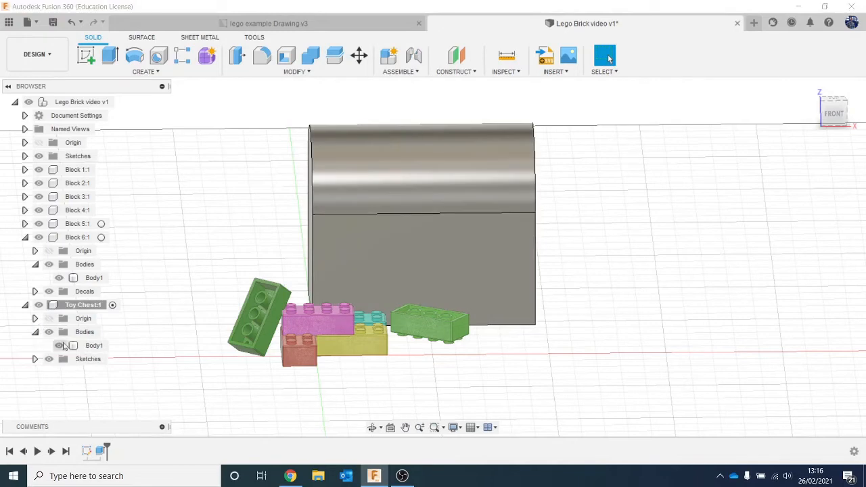
{"action": "left_click", "coordinate": [60, 346]}
{"action": "left_click", "coordinate": [59, 346]}
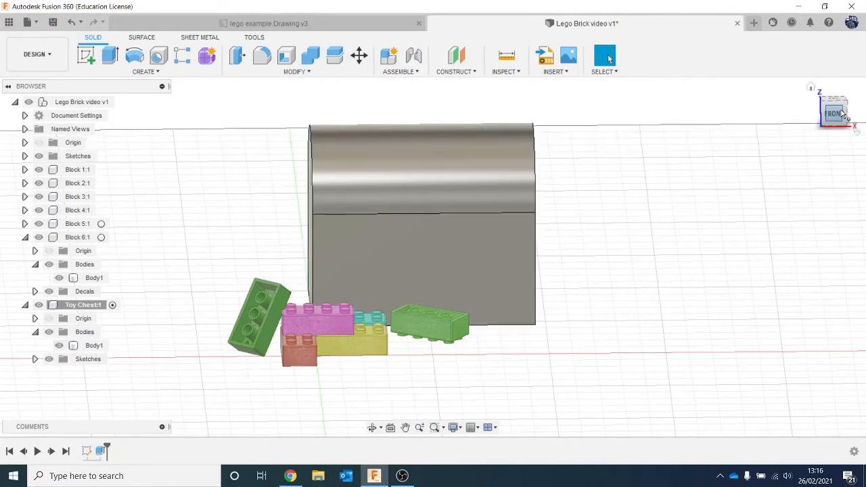
Create a construction plane offset about 50.7 mm upward from the toy chest's bottom face, near the base of the arch
{"action": "mouse_move", "coordinate": [842, 114]}
{"action": "left_mouse_down"}
{"action": "mouse_move", "coordinate": [863, 123]}
{"action": "mouse_move", "coordinate": [864, 103]}
{"action": "mouse_move", "coordinate": [864, 112]}
{"action": "left_mouse_up"}
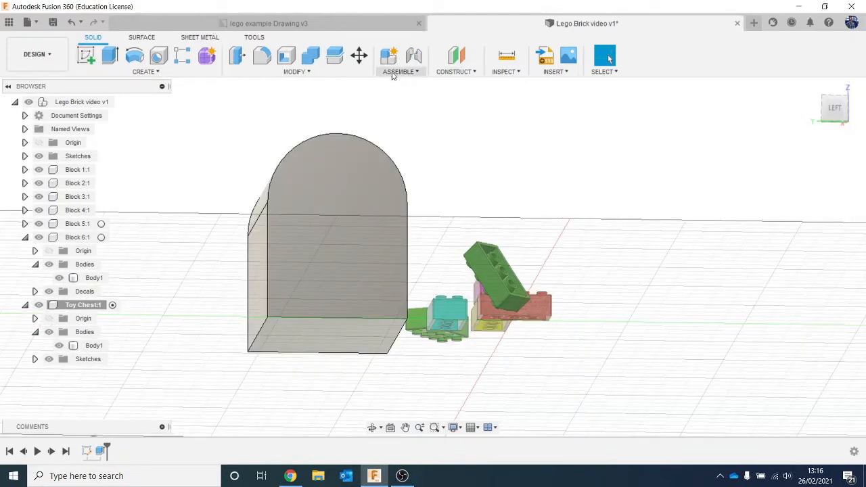
{"action": "left_click", "coordinate": [441, 73]}
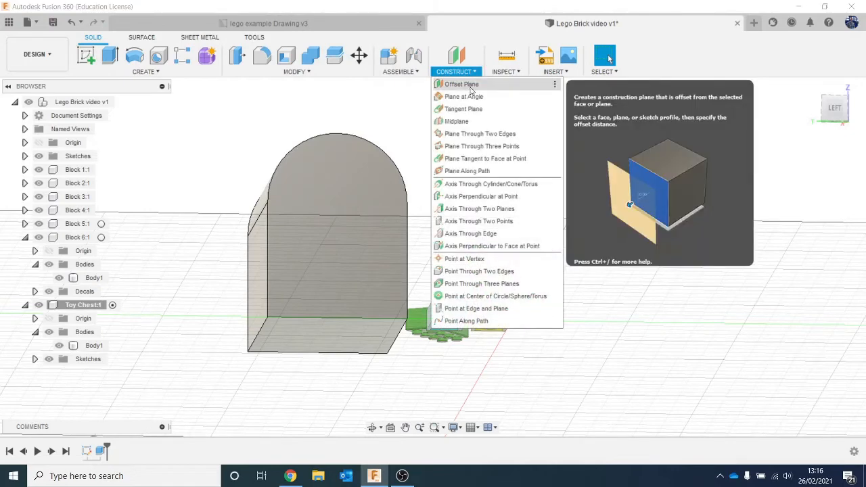
{"action": "left_click", "coordinate": [466, 85]}
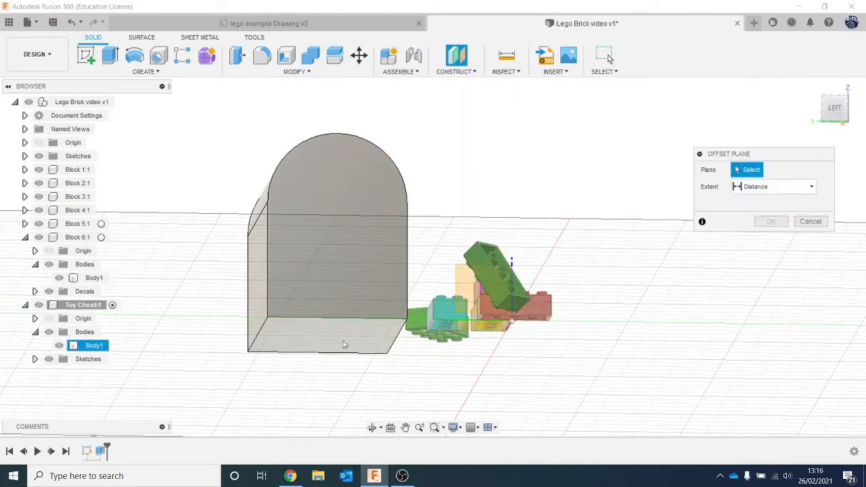
{"action": "left_click", "coordinate": [315, 332]}
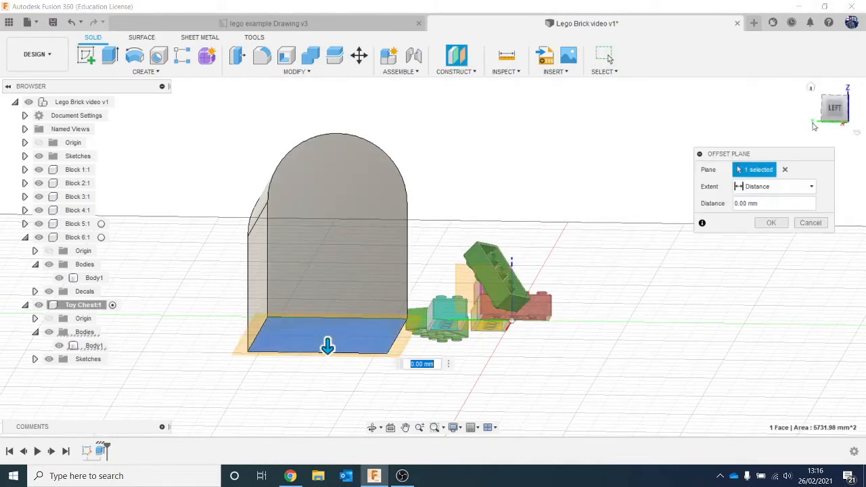
{"action": "left_click", "coordinate": [834, 106]}
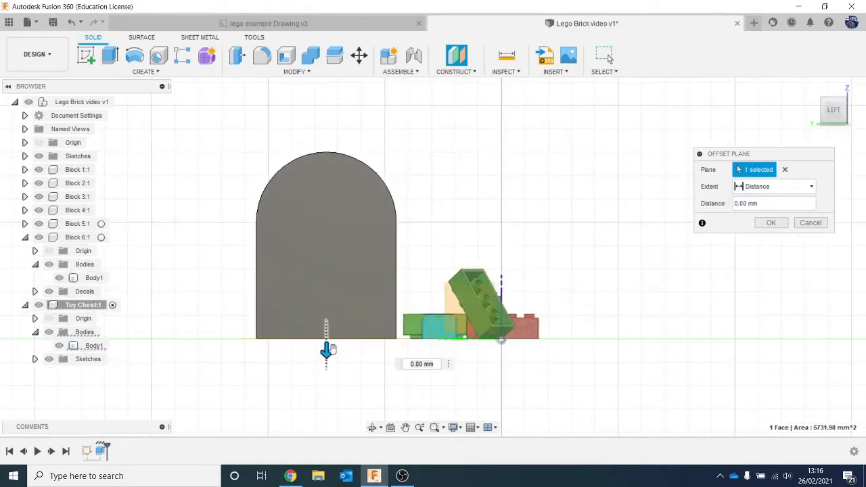
{"action": "left_click_drag", "start_coordinate": [330, 349], "coordinate": [327, 215]}
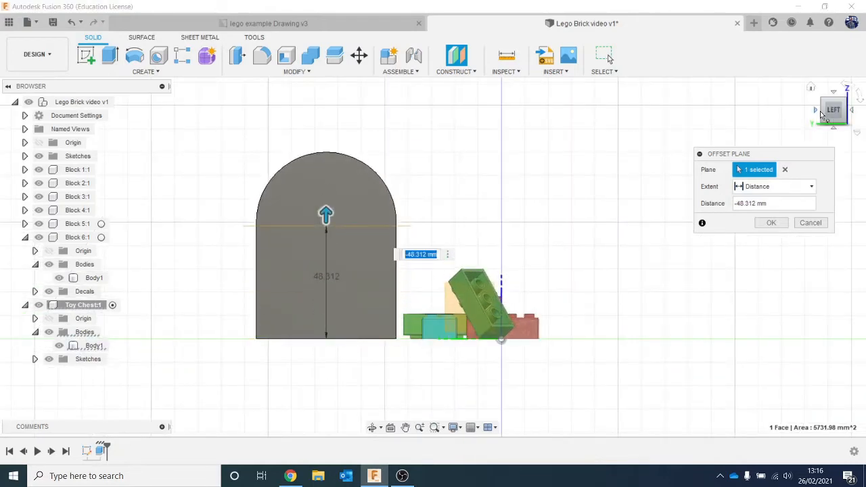
{"action": "left_click", "coordinate": [819, 112]}
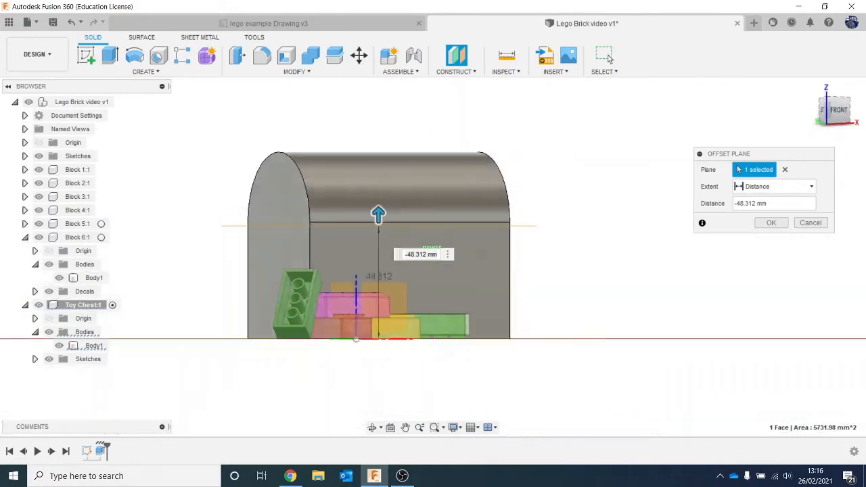
{"action": "left_click_drag", "start_coordinate": [819, 112], "coordinate": [844, 118]}
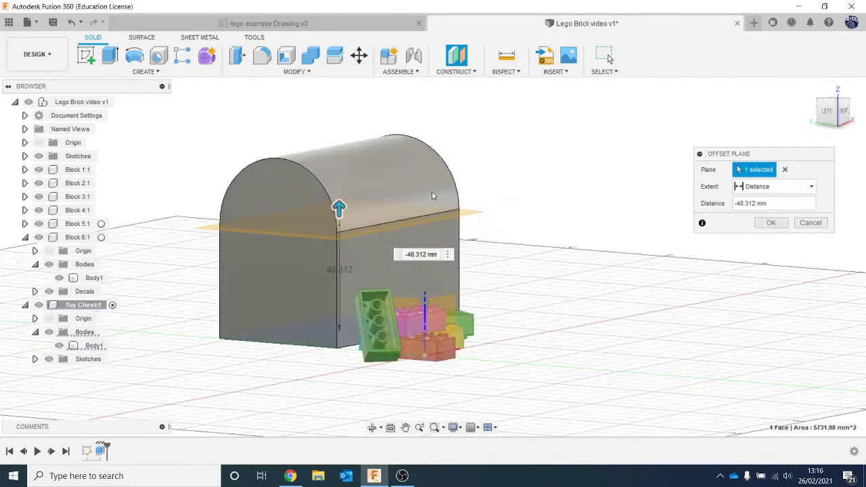
{"action": "left_click_drag", "start_coordinate": [338, 206], "coordinate": [338, 200]}
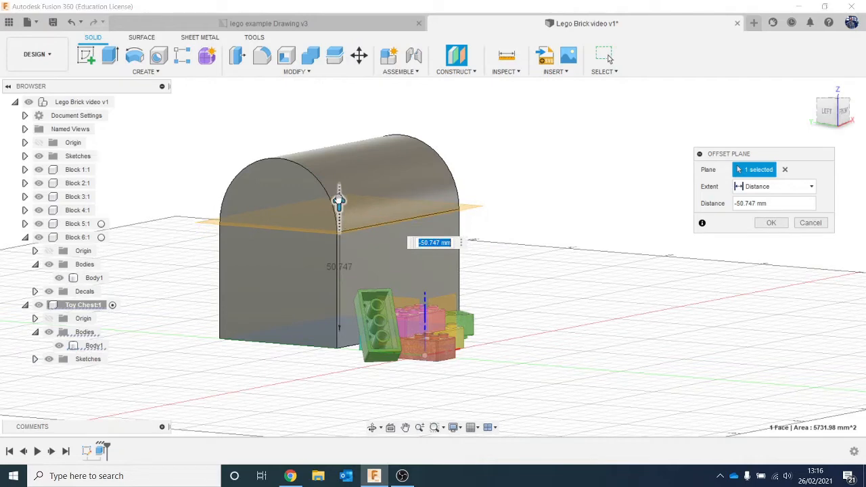
{"action": "left_click", "coordinate": [760, 222]}
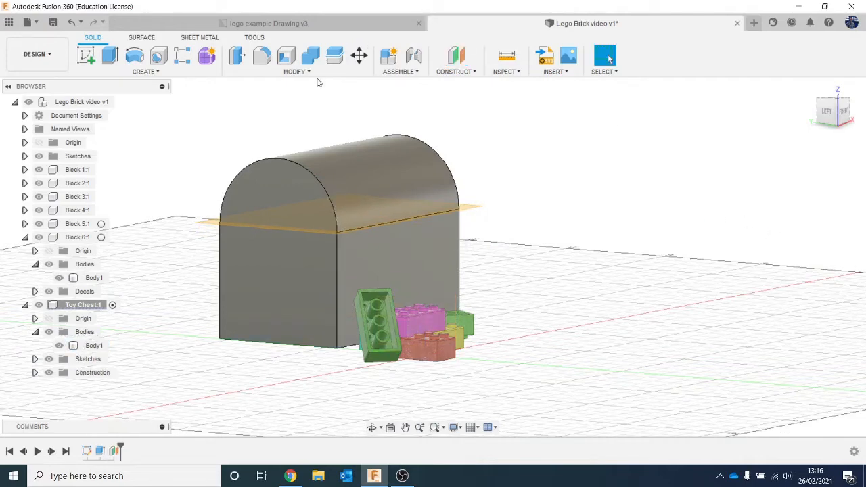
Split the toy chest body with the offset construction plane to separate the arched lid from the box
{"action": "left_click", "coordinate": [293, 72]}
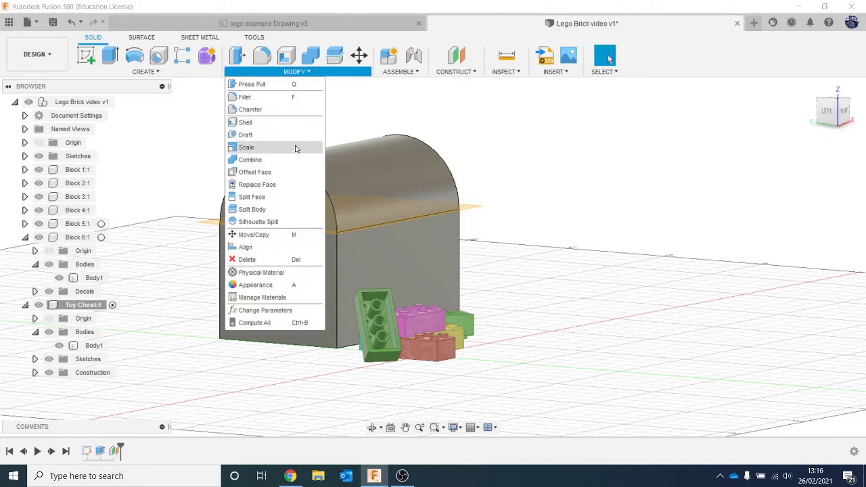
{"action": "left_click", "coordinate": [270, 210]}
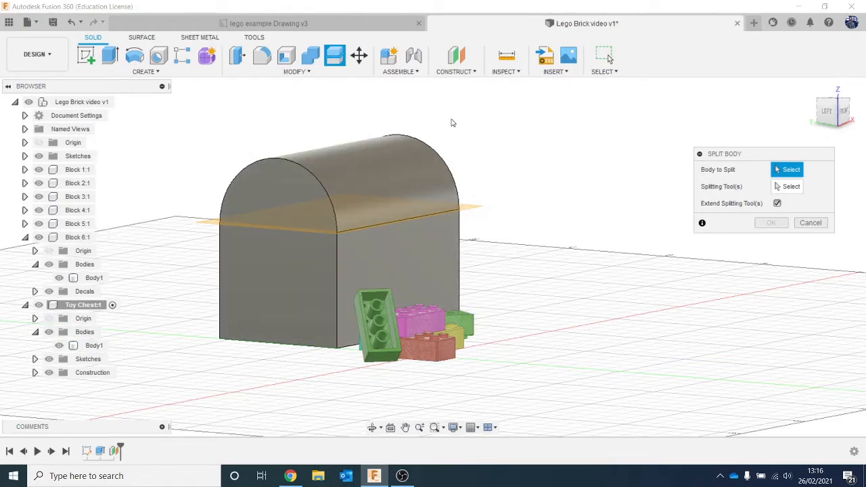
{"action": "left_click", "coordinate": [375, 154]}
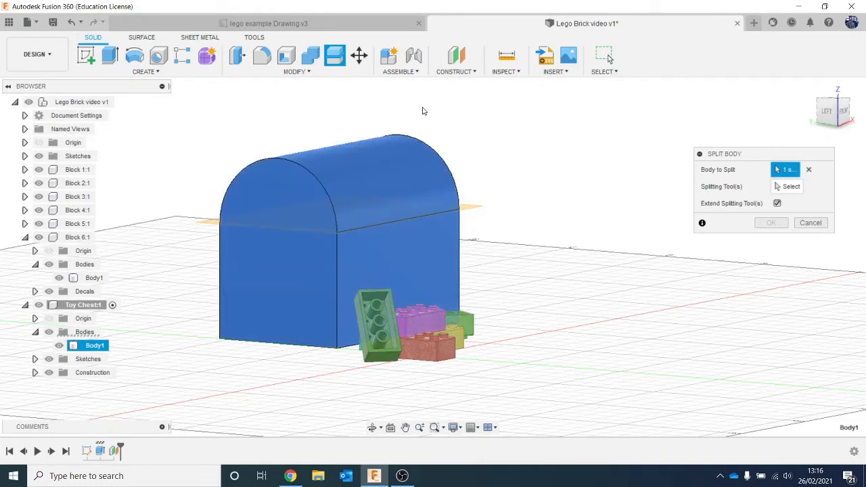
{"action": "left_click", "coordinate": [778, 188]}
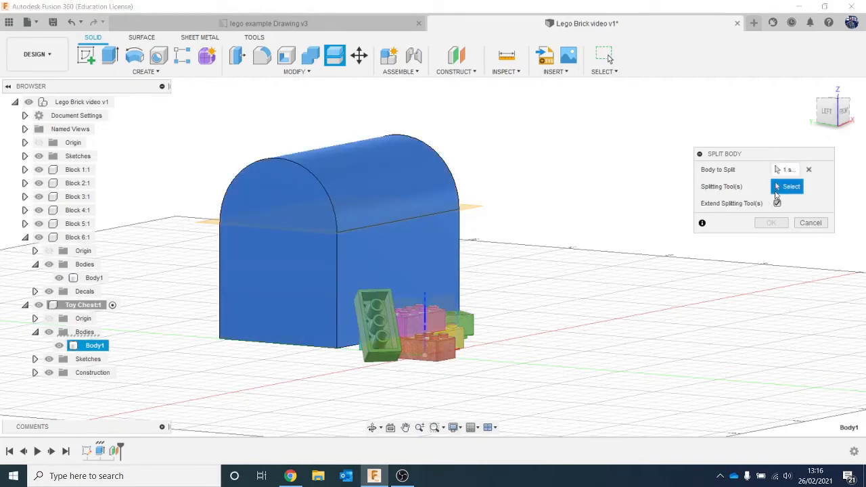
{"action": "left_click", "coordinate": [475, 206]}
{"action": "scroll", "coordinate": [255, 240], "scroll_direction": "up", "scroll_amount": 5}
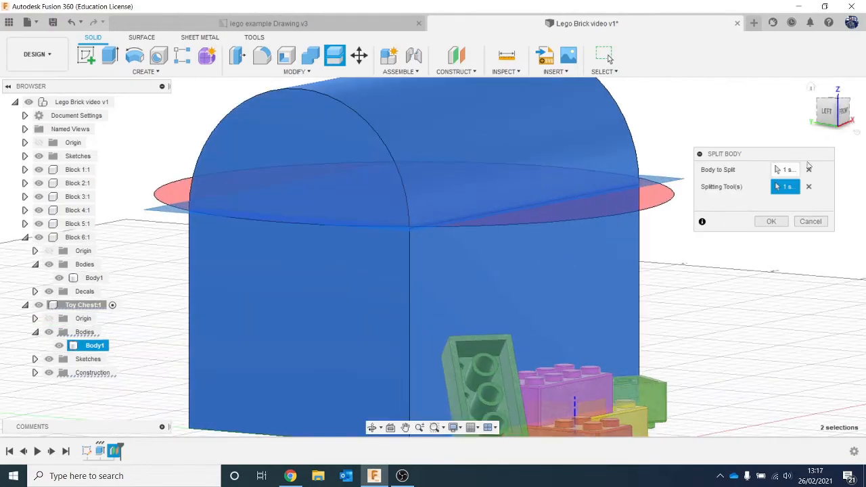
{"action": "left_click_drag", "start_coordinate": [833, 117], "coordinate": [861, 135]}
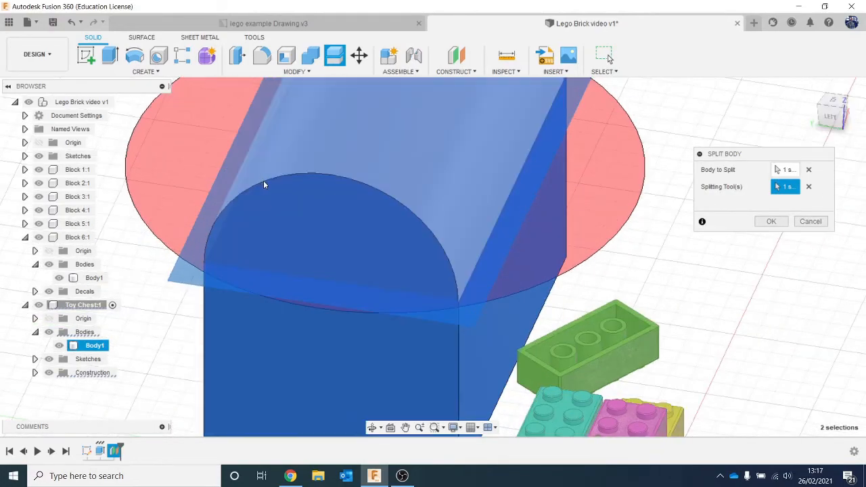
{"action": "scroll", "coordinate": [317, 180], "scroll_direction": "down", "scroll_amount": 5}
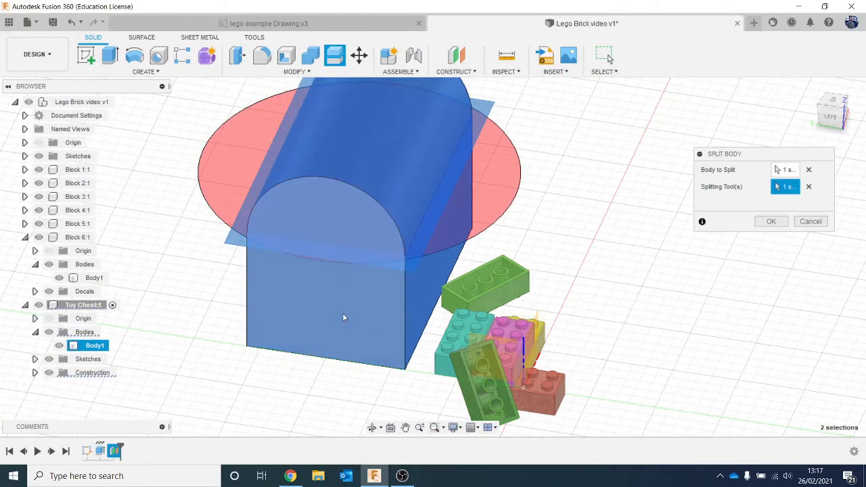
{"action": "left_click", "coordinate": [765, 224]}
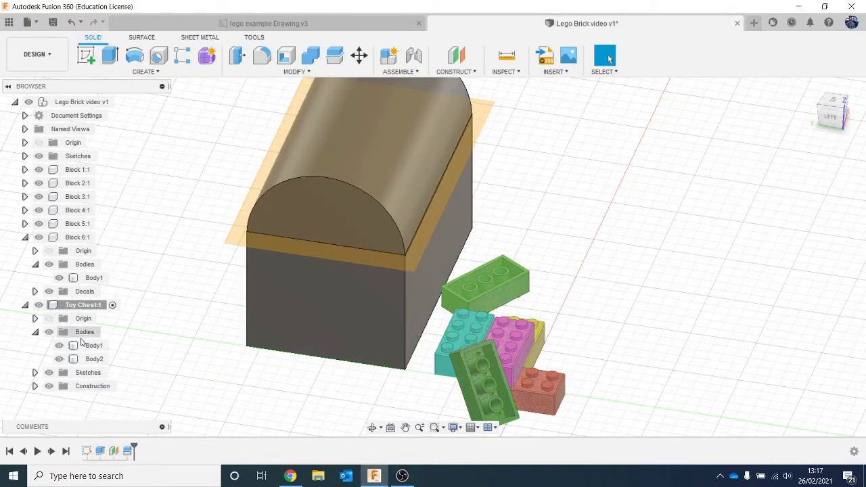
Hide and reshow the two Toy Chest bodies to check which is the lid and which is the box
{"action": "left_click", "coordinate": [61, 362]}
{"action": "left_click", "coordinate": [62, 363]}
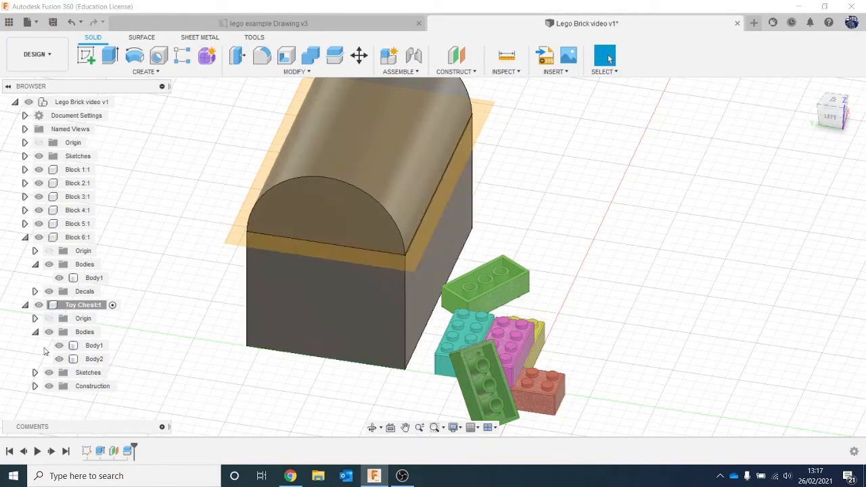
{"action": "left_click", "coordinate": [59, 346]}
{"action": "scroll", "coordinate": [308, 290], "scroll_direction": "down", "scroll_amount": 2}
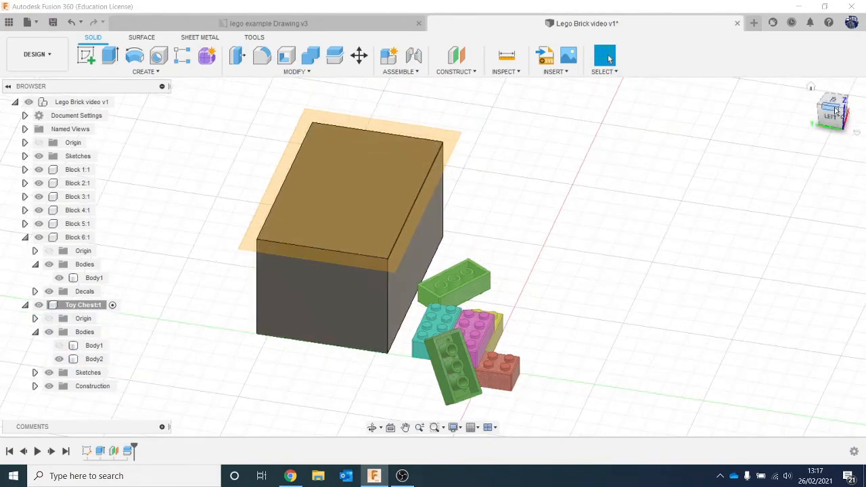
{"action": "mouse_move", "coordinate": [836, 123]}
{"action": "left_mouse_down"}
{"action": "mouse_move", "coordinate": [833, 91]}
{"action": "mouse_move", "coordinate": [834, 116]}
{"action": "left_mouse_up"}
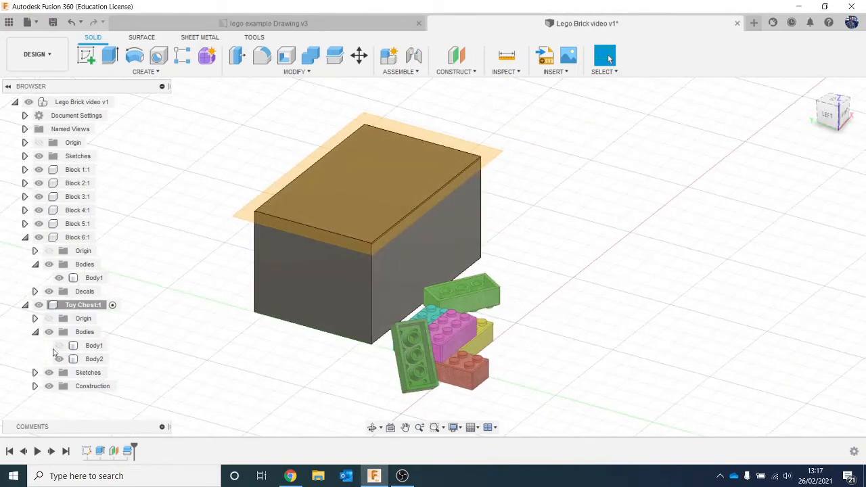
{"action": "left_click", "coordinate": [59, 346]}
{"action": "left_click", "coordinate": [58, 359]}
{"action": "left_click", "coordinate": [59, 346]}
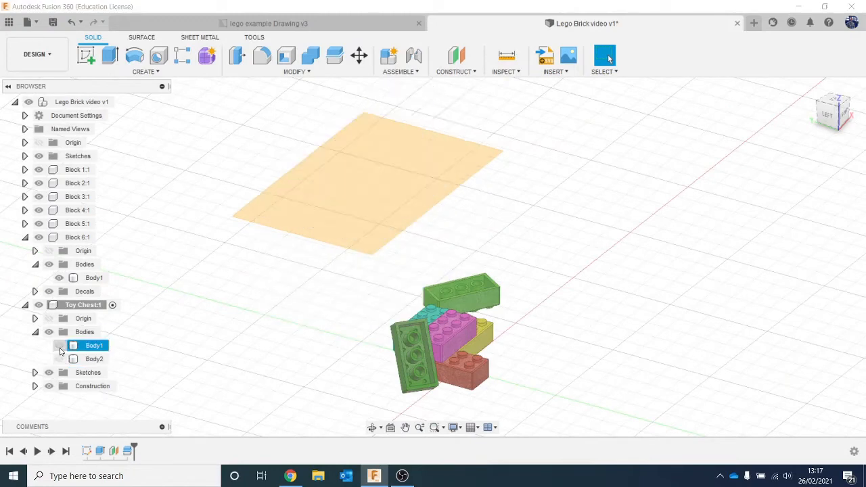
{"action": "left_click", "coordinate": [58, 359]}
{"action": "left_click", "coordinate": [59, 345]}
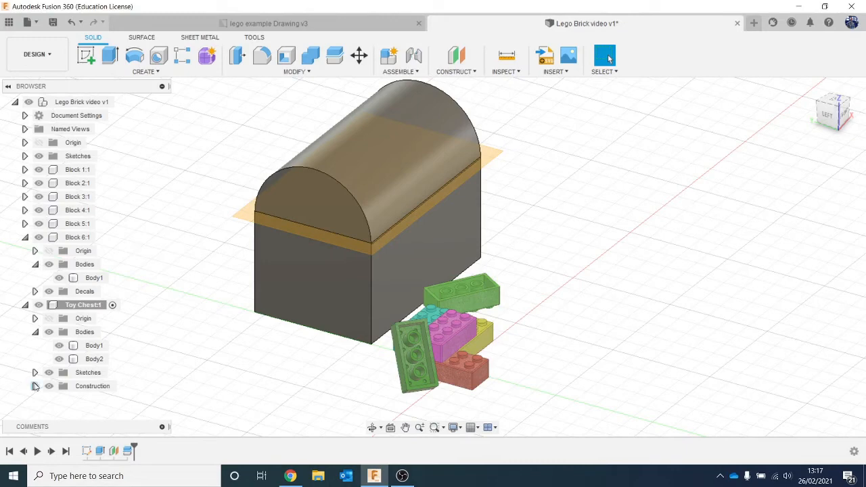
Hide the construction plane used to split the toy chest
{"action": "left_click", "coordinate": [59, 399]}
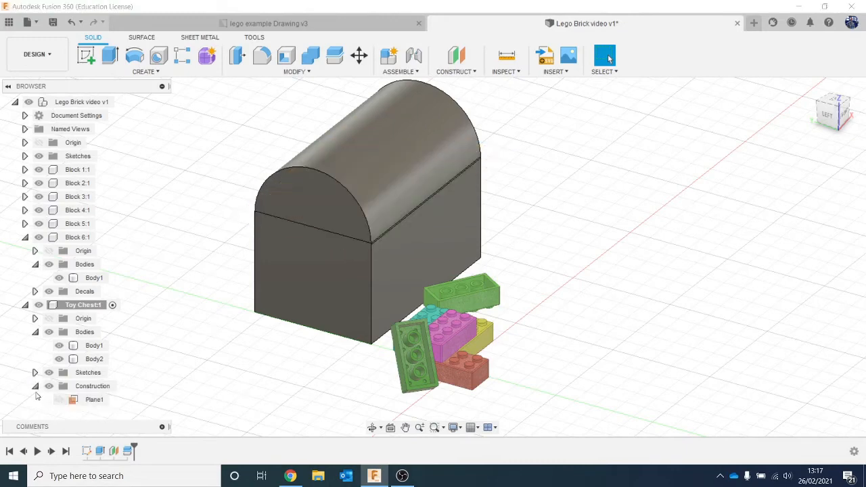
{"action": "middle_click_drag", "start_coordinate": [457, 169], "coordinate": [344, 232], "text": "shift"}
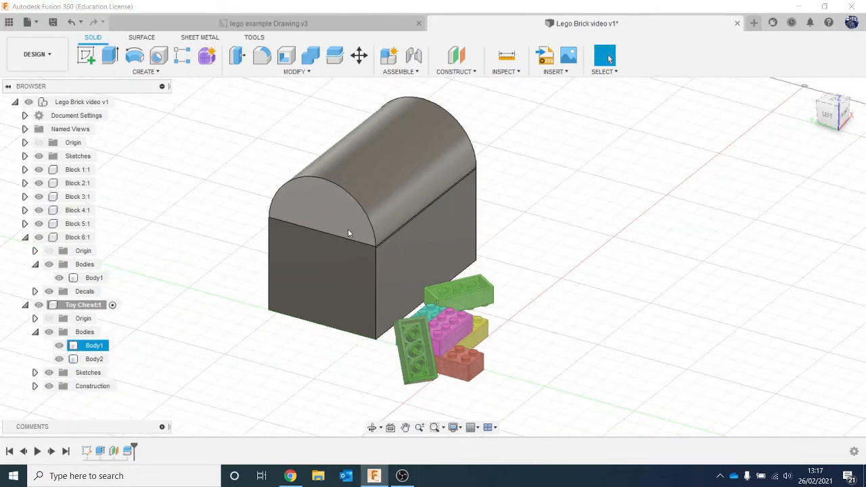
Identify the arched lid body by toggling the chest bodies' visibility, and start Move/Copy on the lid
{"action": "left_click", "coordinate": [60, 360]}
{"action": "left_click", "coordinate": [59, 359]}
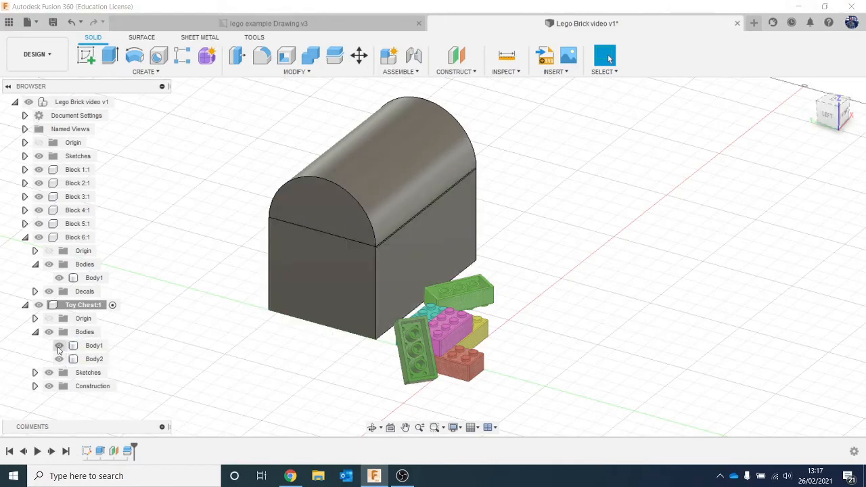
{"action": "left_click", "coordinate": [59, 345]}
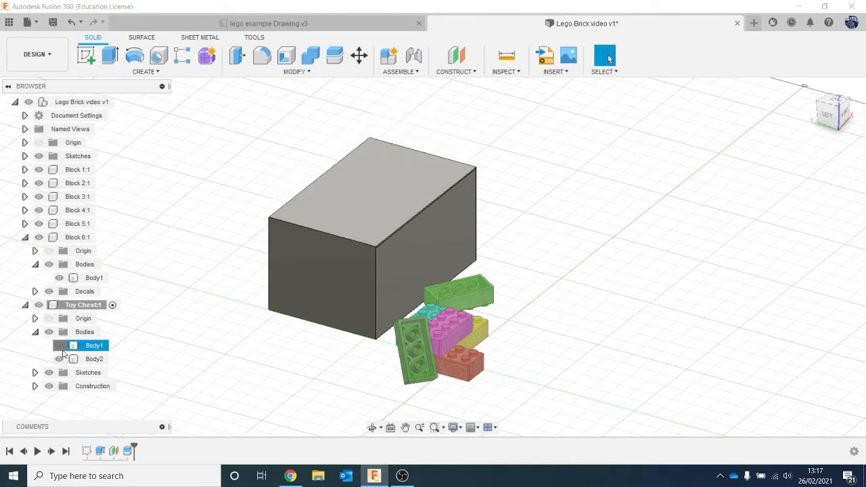
{"action": "left_click", "coordinate": [59, 346]}
{"action": "right_click", "coordinate": [81, 346]}
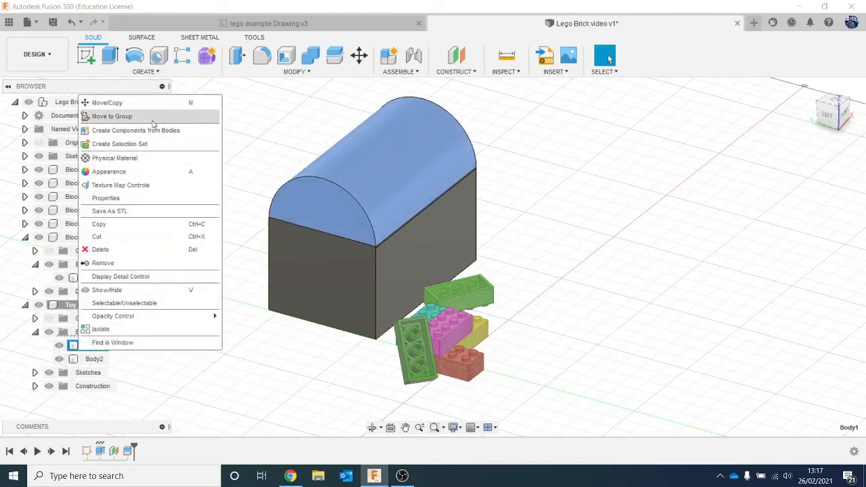
{"action": "left_click", "coordinate": [107, 103]}
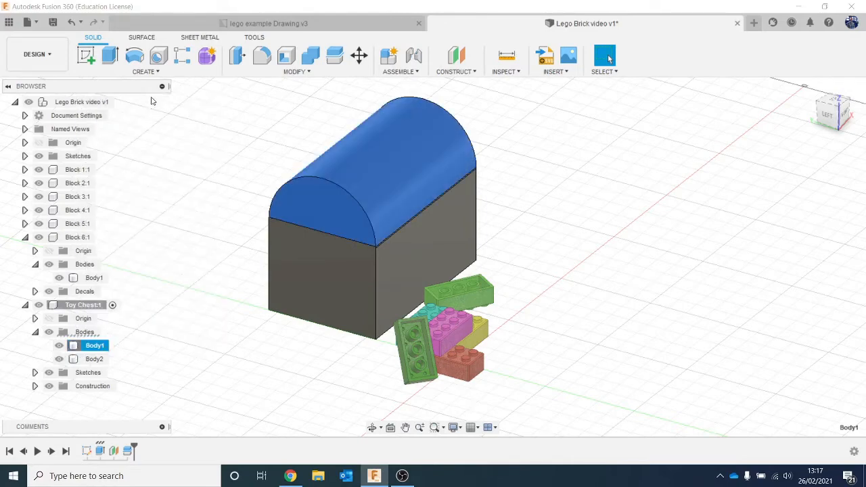
Set the Move/Copy pivot of the toy chest's lid body at its rear lower corner, where it meets the base
{"action": "left_click", "coordinate": [825, 119]}
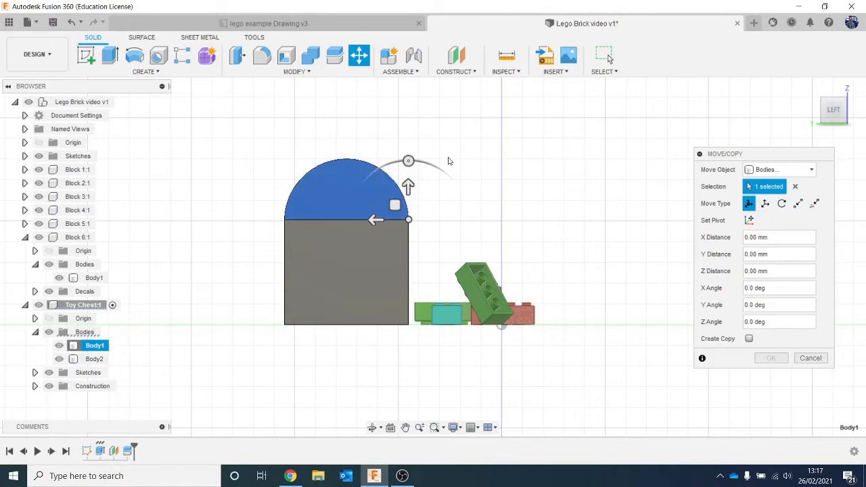
{"action": "left_click", "coordinate": [748, 220]}
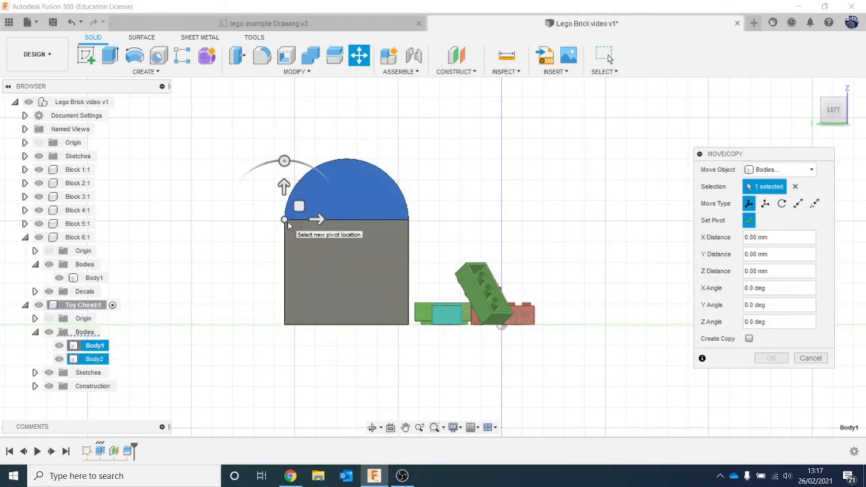
{"action": "scroll", "coordinate": [284, 219], "scroll_direction": "up", "scroll_amount": 5}
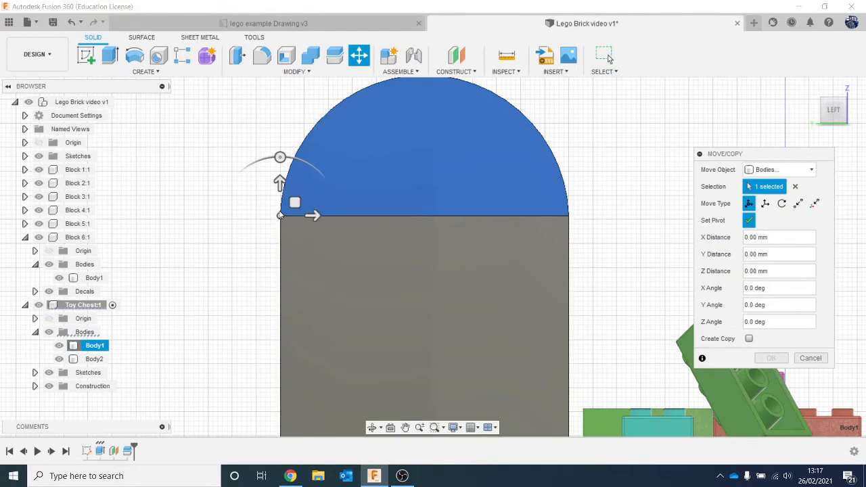
{"action": "left_click", "coordinate": [279, 212]}
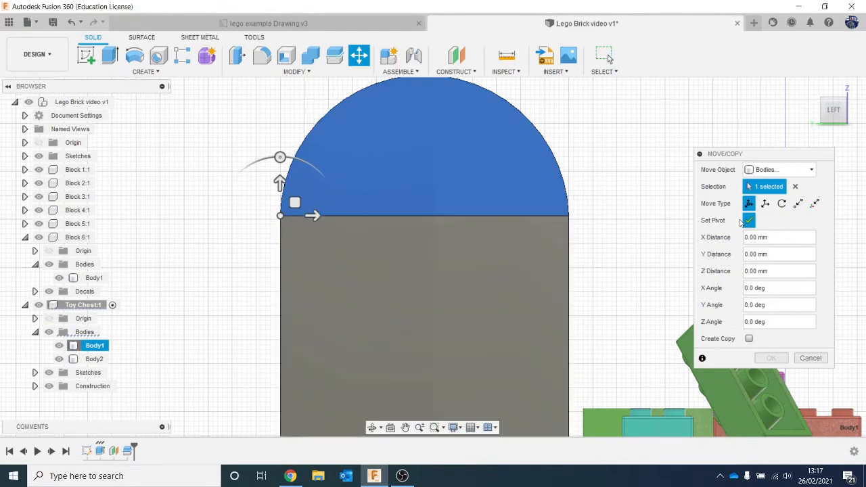
{"action": "left_click", "coordinate": [749, 220]}
Rotate the lid body open by about 131.2 degrees around the rear corner pivot
{"action": "scroll", "coordinate": [533, 199], "scroll_direction": "down", "scroll_amount": 3}
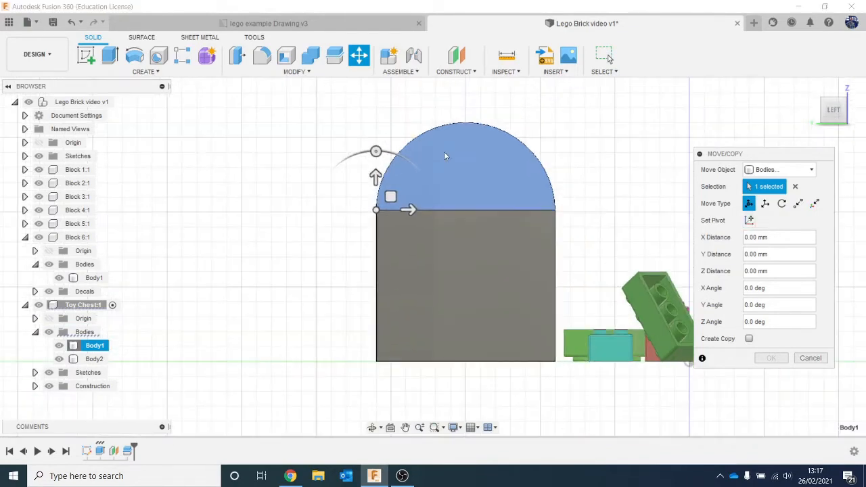
{"action": "left_click", "coordinate": [372, 151]}
{"action": "left_click_drag", "start_coordinate": [371, 155], "coordinate": [276, 290]}
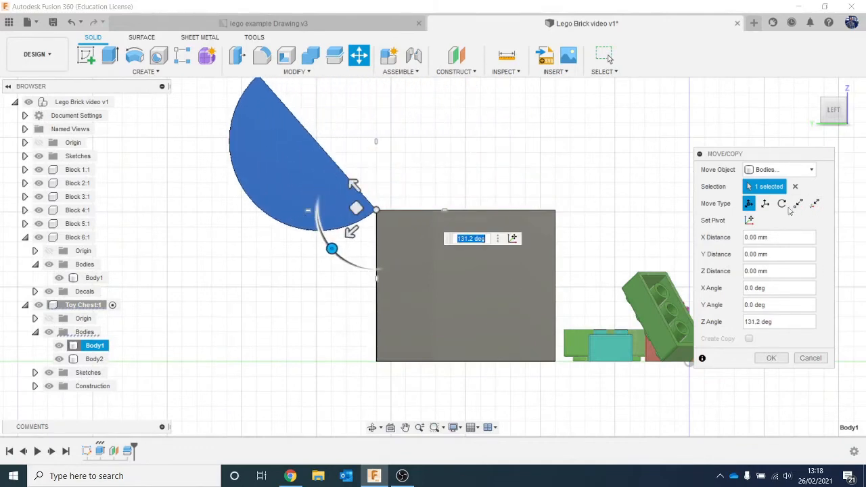
{"action": "left_click", "coordinate": [769, 360]}
Shell the lid from its flat underside with an inside thickness of 2 mm
{"action": "left_click", "coordinate": [836, 122]}
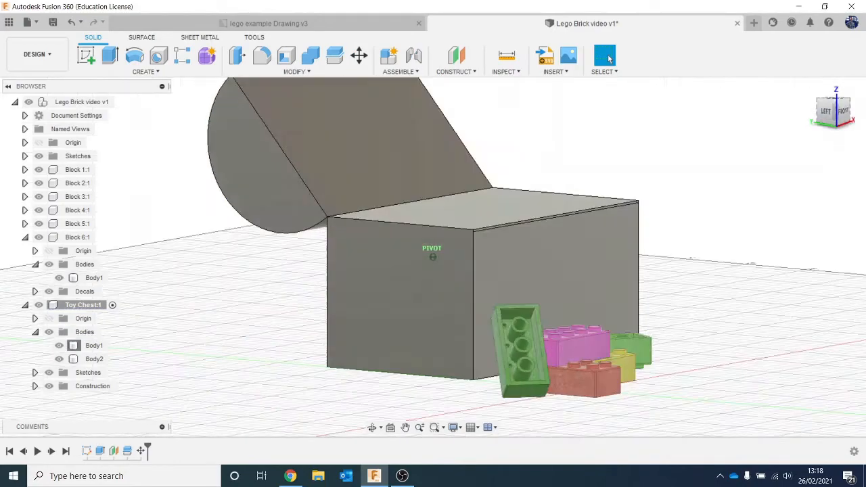
{"action": "scroll", "coordinate": [527, 213], "scroll_direction": "down", "scroll_amount": 2}
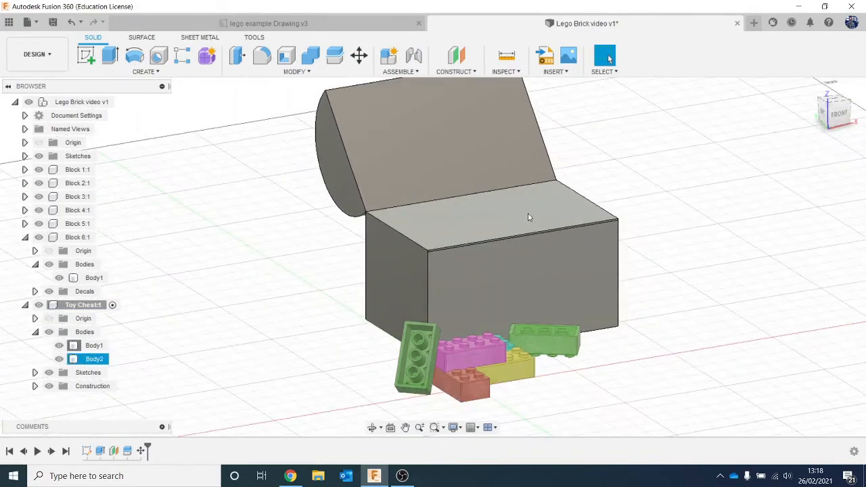
{"action": "middle_click_drag", "start_coordinate": [695, 196], "coordinate": [586, 218]}
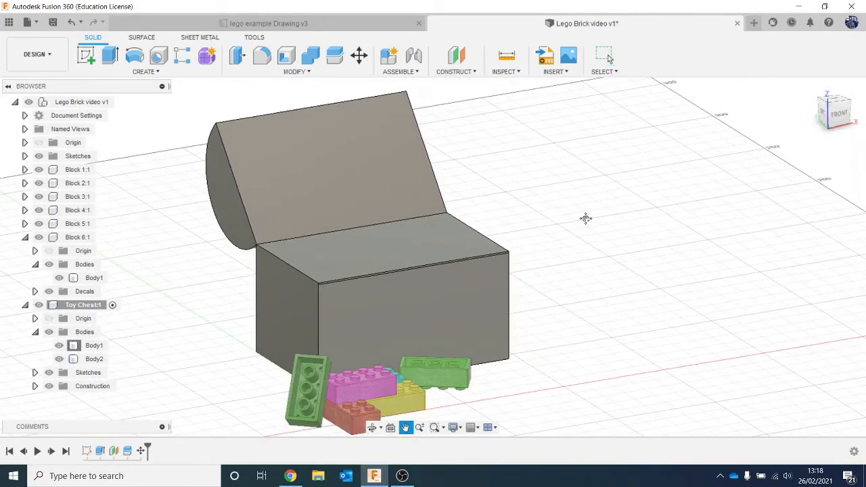
{"action": "left_click", "coordinate": [286, 55]}
{"action": "left_click", "coordinate": [333, 152]}
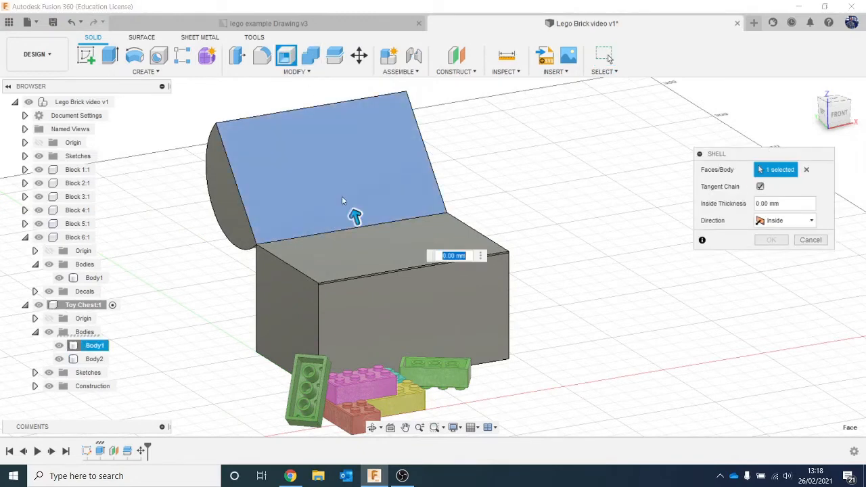
{"action": "left_click_drag", "start_coordinate": [350, 217], "coordinate": [348, 200]}
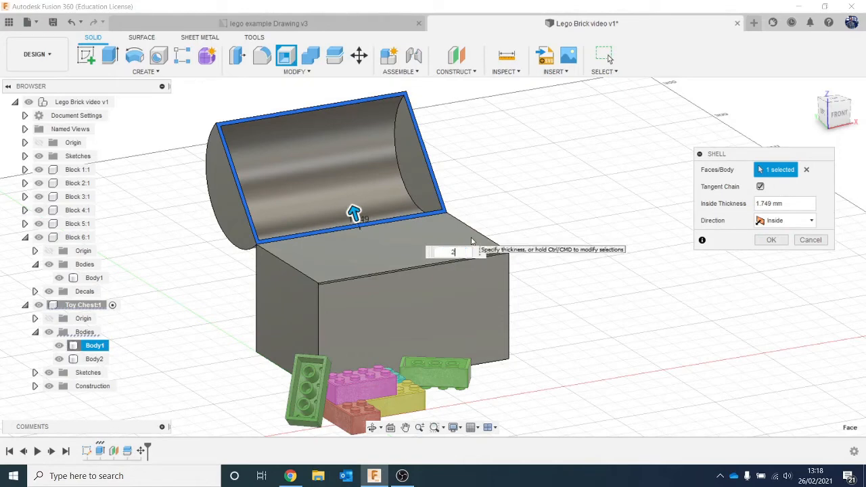
{"action": "type", "text": "2"}
{"action": "key", "text": "Return"}
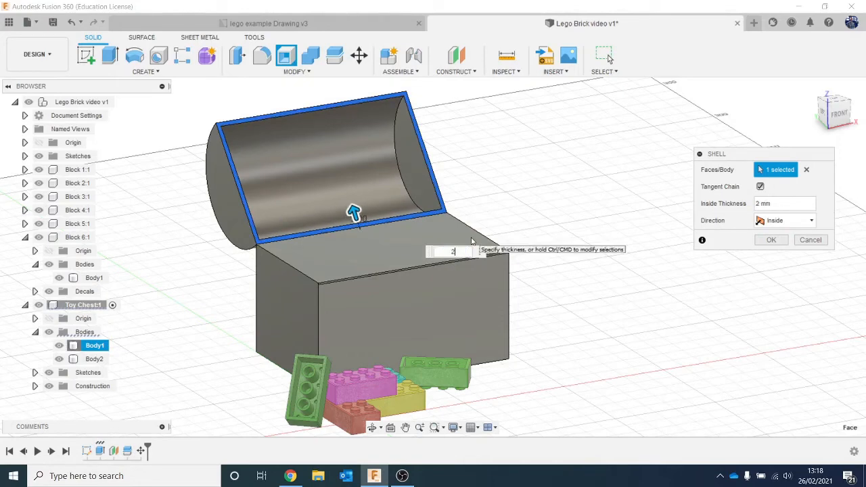
{"action": "key", "text": "Return"}
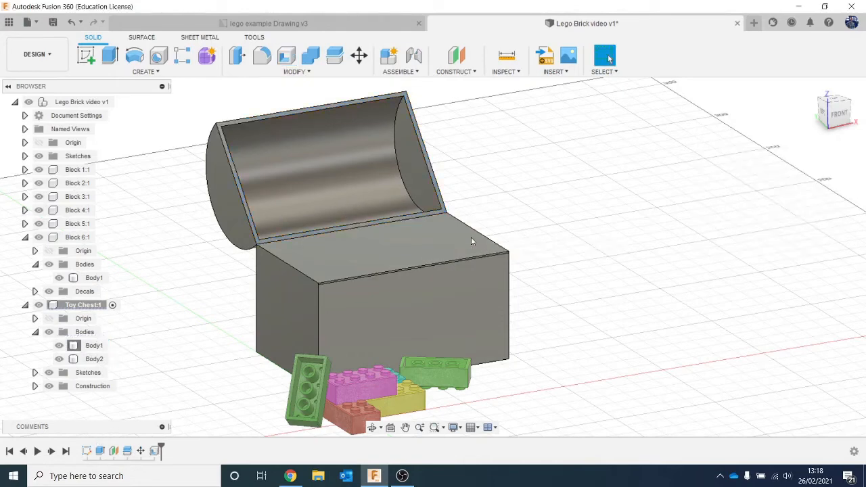
Shell the chest base from its top face with an inside thickness of 2 mm
{"action": "left_click", "coordinate": [285, 60]}
{"action": "left_click", "coordinate": [394, 243]}
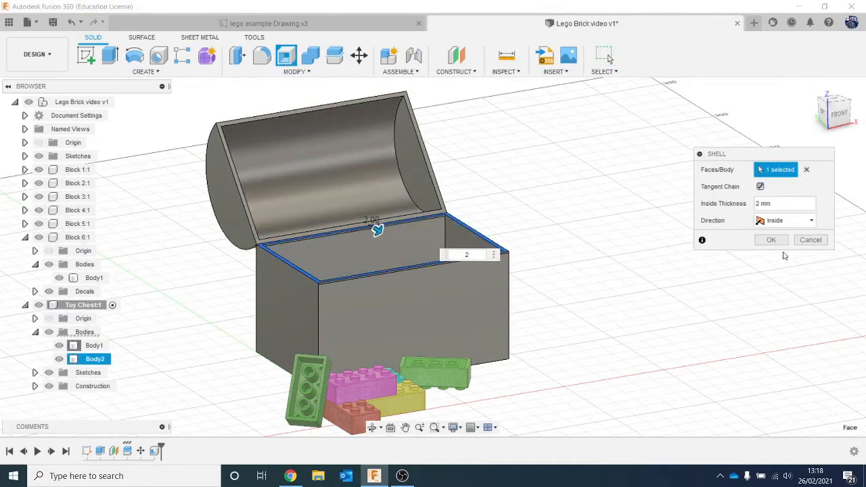
{"action": "left_click", "coordinate": [759, 242]}
Move the lid body about -0.483 mm in Y so its hinge edge overlaps the rear corner of the base
{"action": "mouse_move", "coordinate": [838, 117]}
{"action": "left_mouse_down"}
{"action": "mouse_move", "coordinate": [849, 162]}
{"action": "mouse_move", "coordinate": [852, 132]}
{"action": "mouse_move", "coordinate": [865, 123]}
{"action": "mouse_move", "coordinate": [859, 135]}
{"action": "mouse_move", "coordinate": [845, 135]}
{"action": "mouse_move", "coordinate": [864, 87]}
{"action": "mouse_move", "coordinate": [853, 118]}
{"action": "mouse_move", "coordinate": [837, 120]}
{"action": "left_mouse_up"}
{"action": "left_click", "coordinate": [837, 119]}
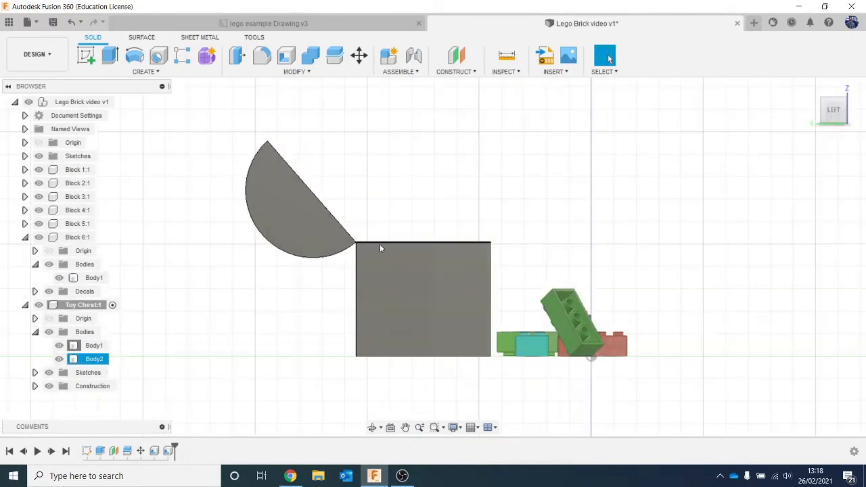
{"action": "scroll", "coordinate": [372, 250], "scroll_direction": "up", "scroll_amount": 5}
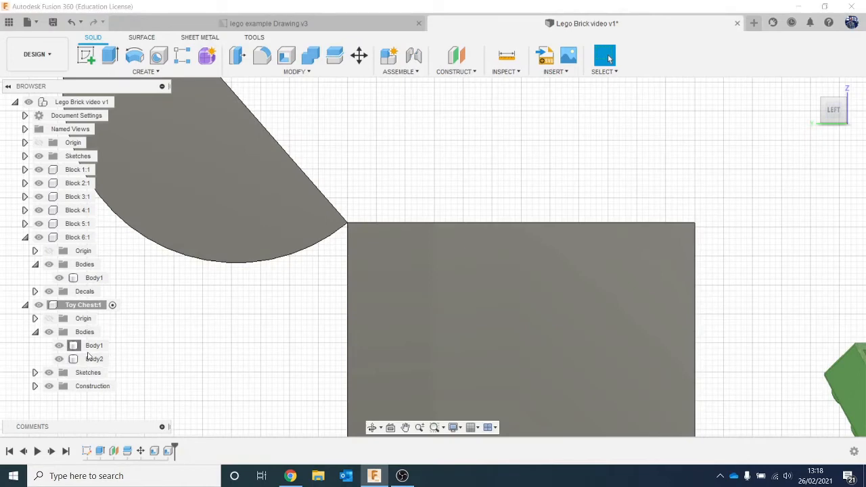
{"action": "left_click", "coordinate": [94, 345]}
{"action": "right_click", "coordinate": [95, 344]}
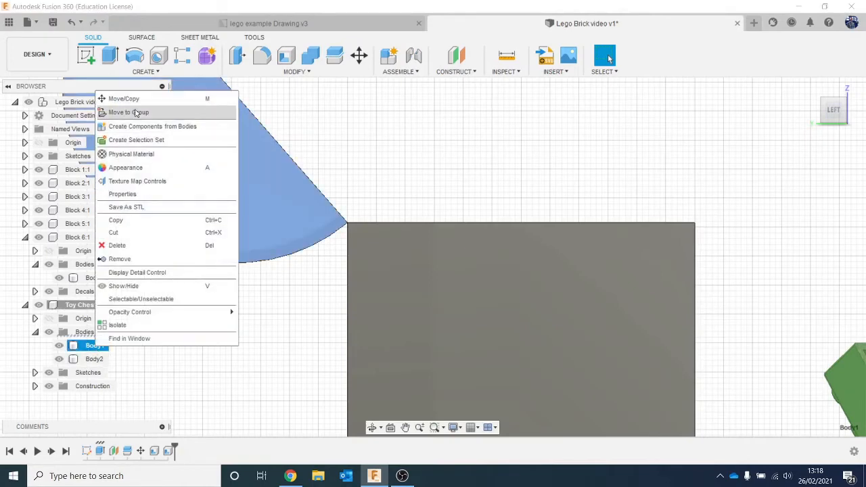
{"action": "left_click", "coordinate": [125, 98]}
{"action": "scroll", "coordinate": [363, 255], "scroll_direction": "up", "scroll_amount": 3}
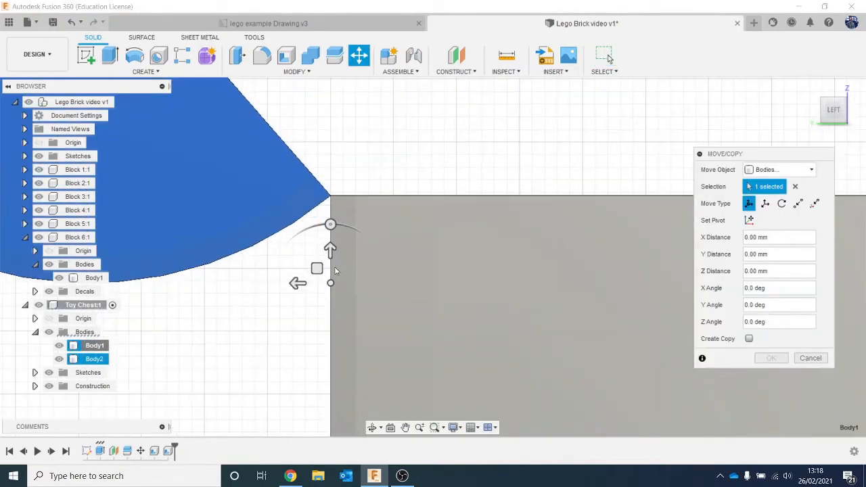
{"action": "left_click_drag", "start_coordinate": [293, 285], "coordinate": [299, 284]}
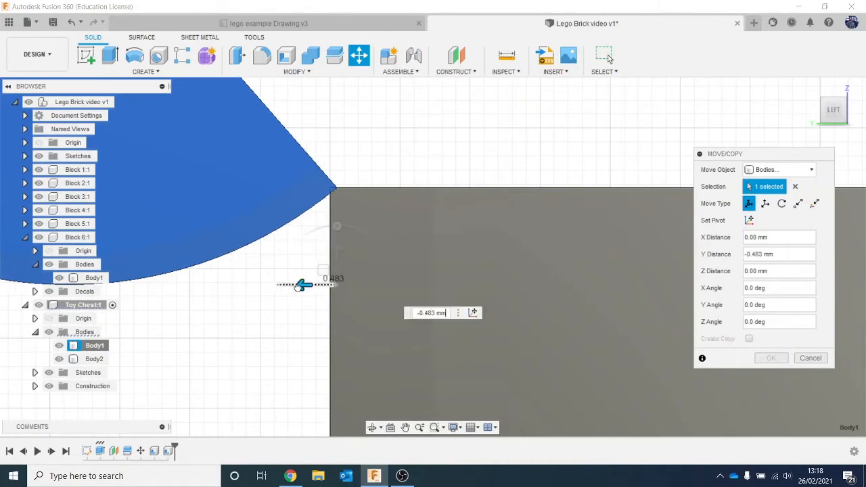
{"action": "scroll", "coordinate": [338, 202], "scroll_direction": "up", "scroll_amount": 3}
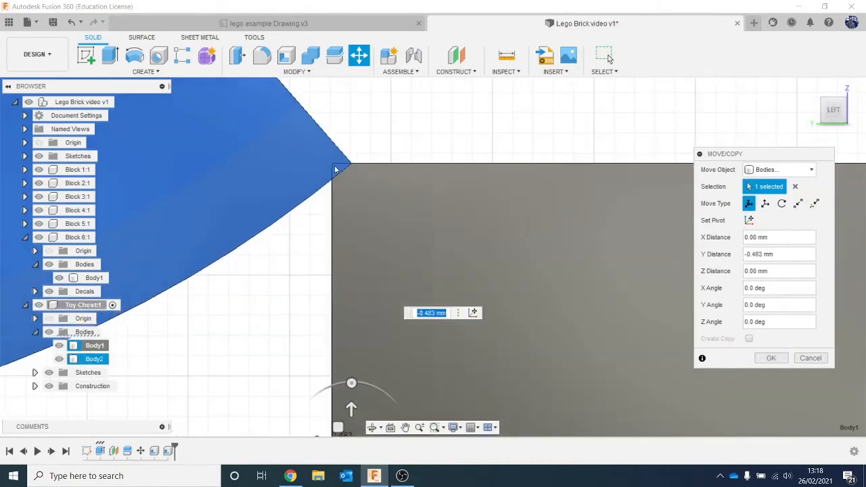
{"action": "left_click", "coordinate": [773, 359]}
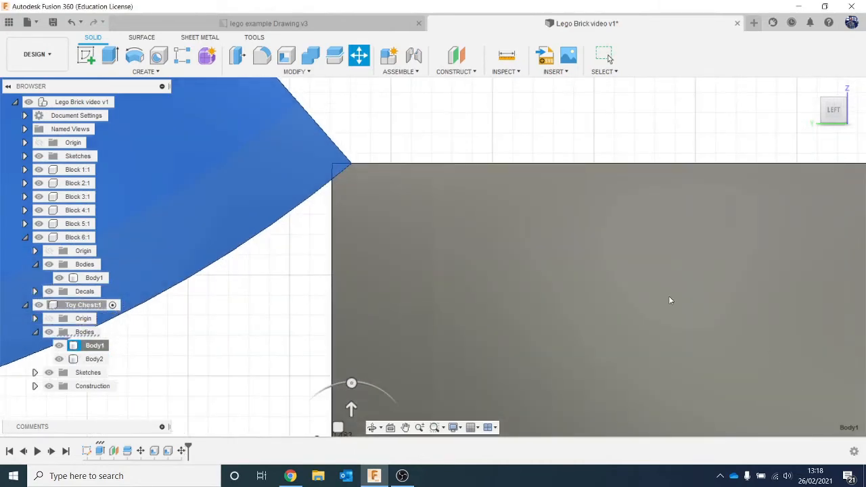
Combine the chest base as target with the lid as tool body, using the Join operation
{"action": "scroll", "coordinate": [670, 300], "scroll_direction": "down", "scroll_amount": 3}
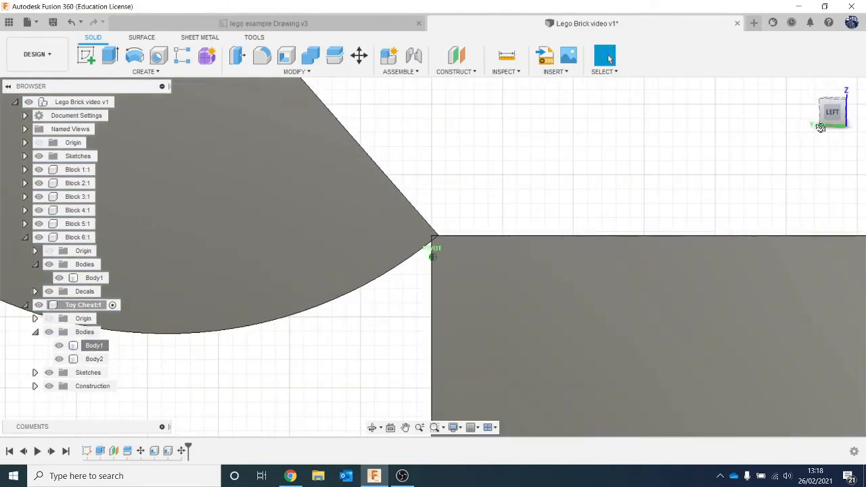
{"action": "left_click", "coordinate": [834, 132]}
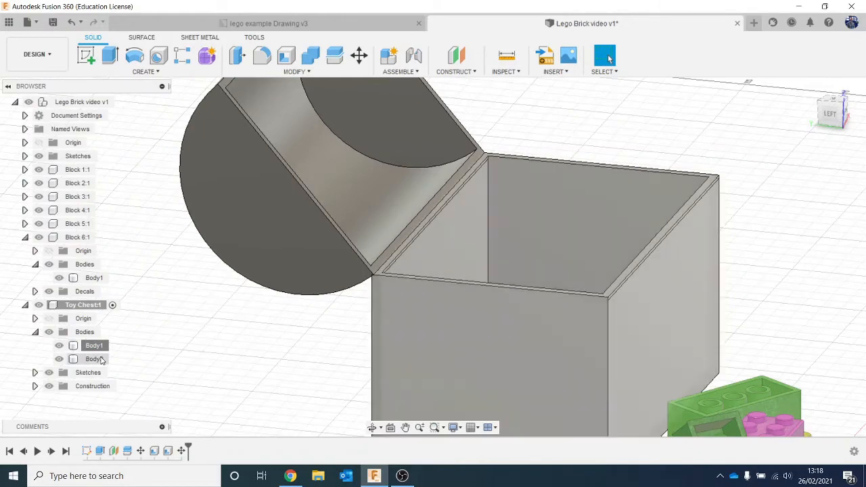
{"action": "left_click", "coordinate": [308, 71]}
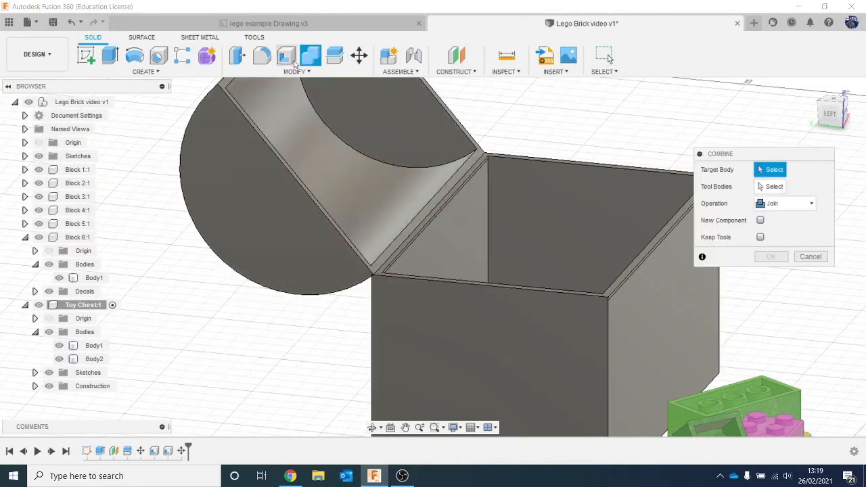
{"action": "scroll", "coordinate": [443, 129], "scroll_direction": "down", "scroll_amount": 2}
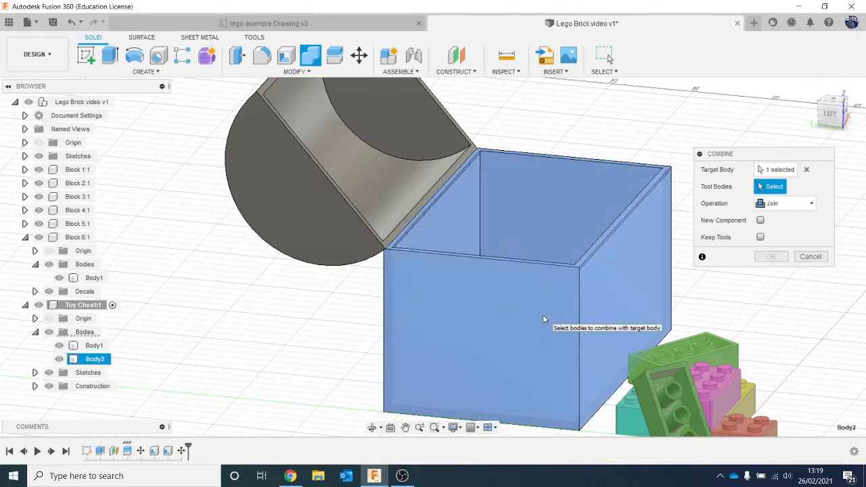
{"action": "left_click", "coordinate": [543, 319]}
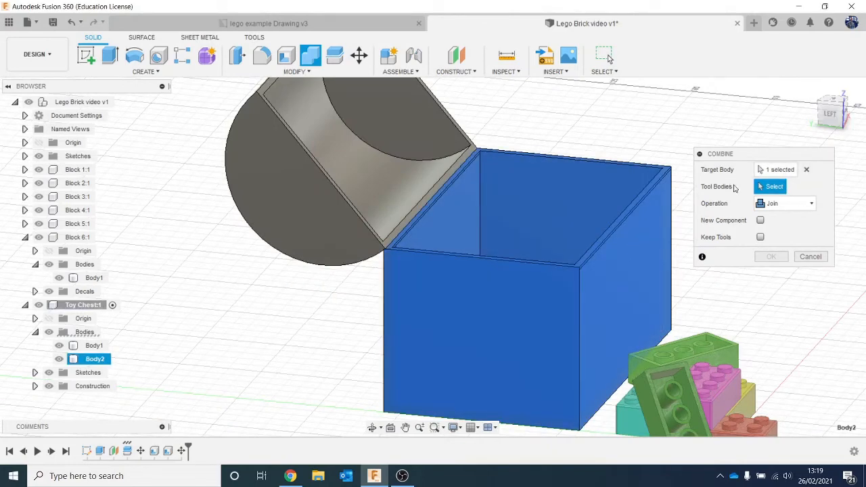
{"action": "left_click", "coordinate": [362, 166]}
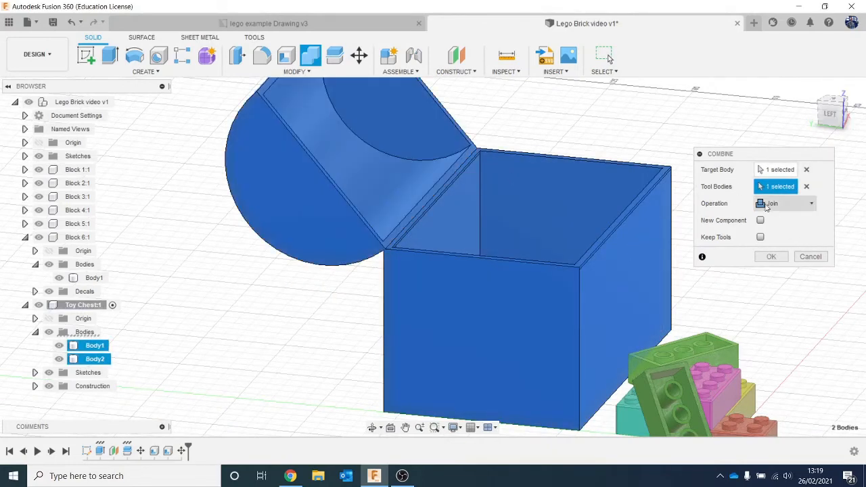
{"action": "left_click", "coordinate": [769, 256]}
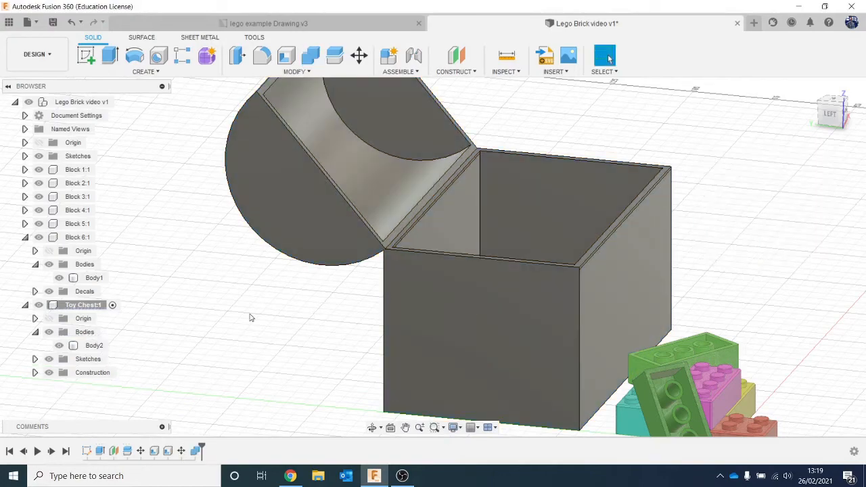
{"action": "left_click", "coordinate": [95, 345]}
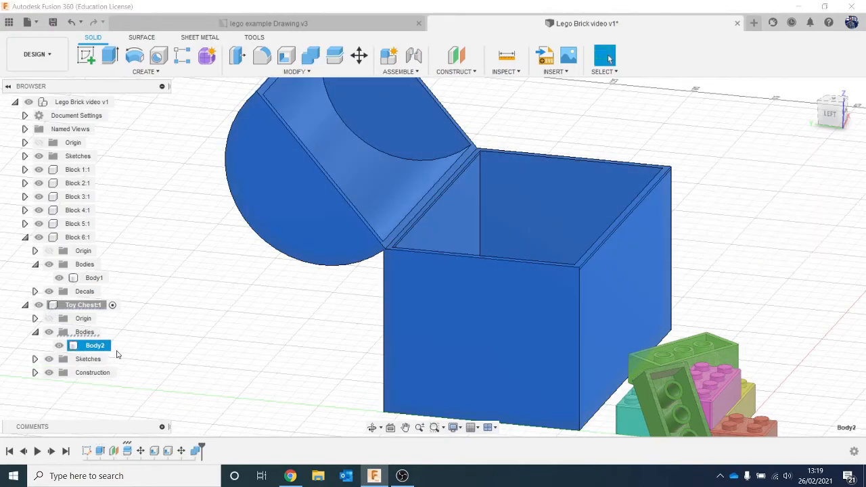
{"action": "left_click", "coordinate": [266, 345]}
{"action": "scroll", "coordinate": [266, 345], "scroll_direction": "down", "scroll_amount": 4}
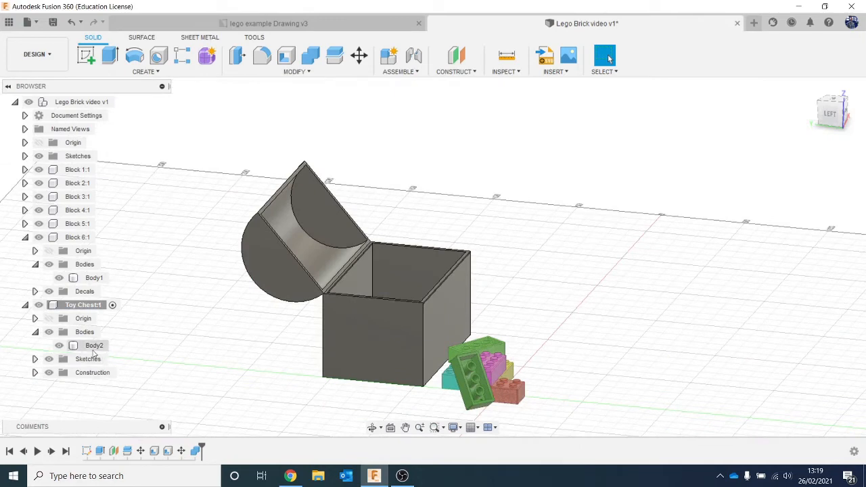
Turn the joined chest slightly and move it behind the bricks, about 60.71 mm in Y and -15.356 mm in X
{"action": "left_click", "coordinate": [94, 346]}
{"action": "right_click", "coordinate": [95, 346]}
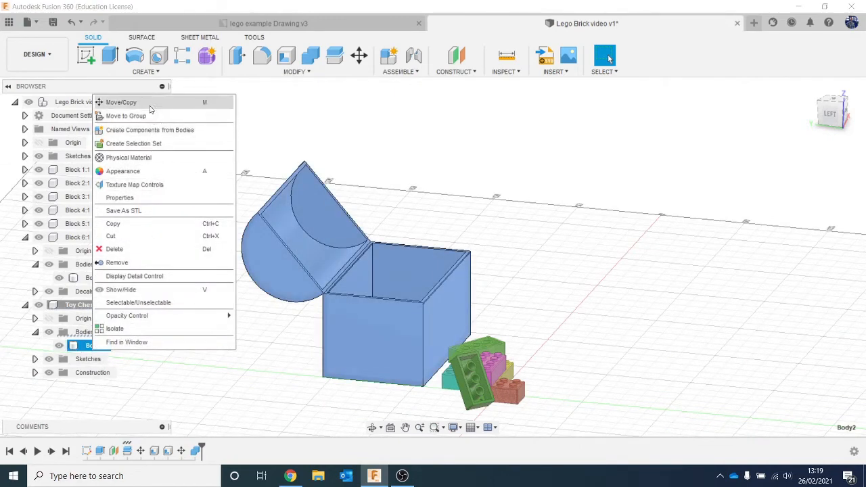
{"action": "left_click", "coordinate": [121, 102]}
{"action": "left_click_drag", "start_coordinate": [829, 114], "coordinate": [794, 136]}
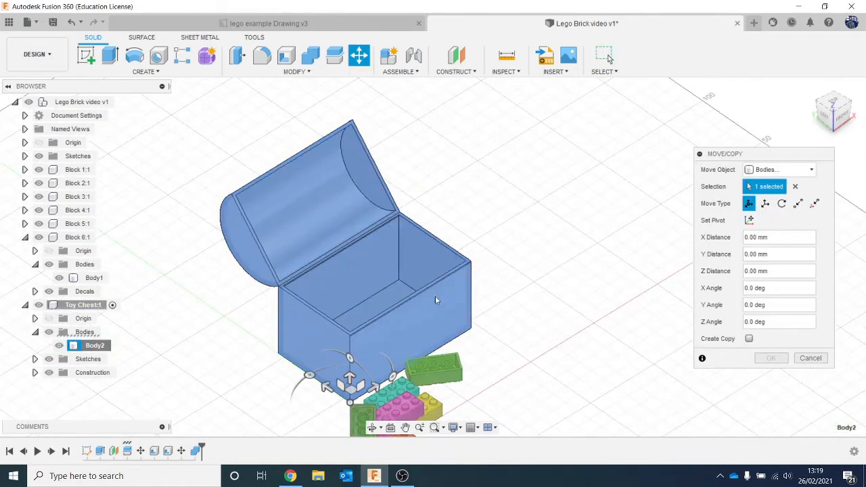
{"action": "left_click_drag", "start_coordinate": [305, 364], "coordinate": [318, 309]}
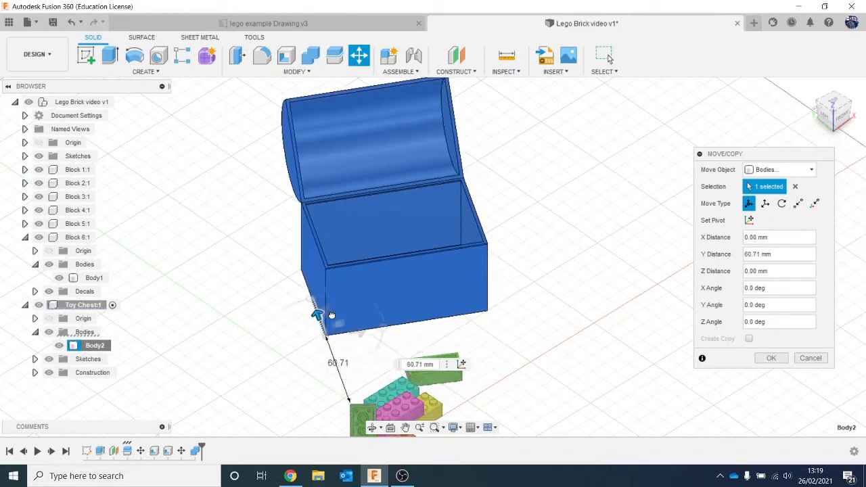
{"action": "left_click_drag", "start_coordinate": [359, 333], "coordinate": [345, 342]}
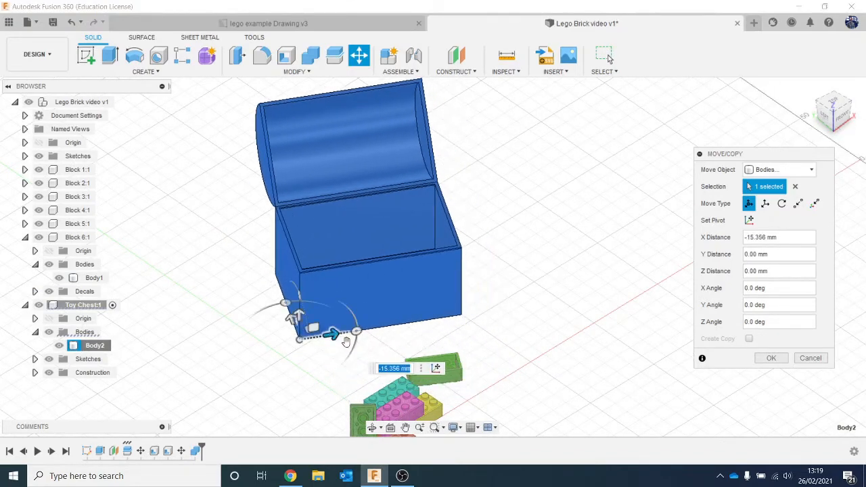
{"action": "left_click", "coordinate": [768, 365]}
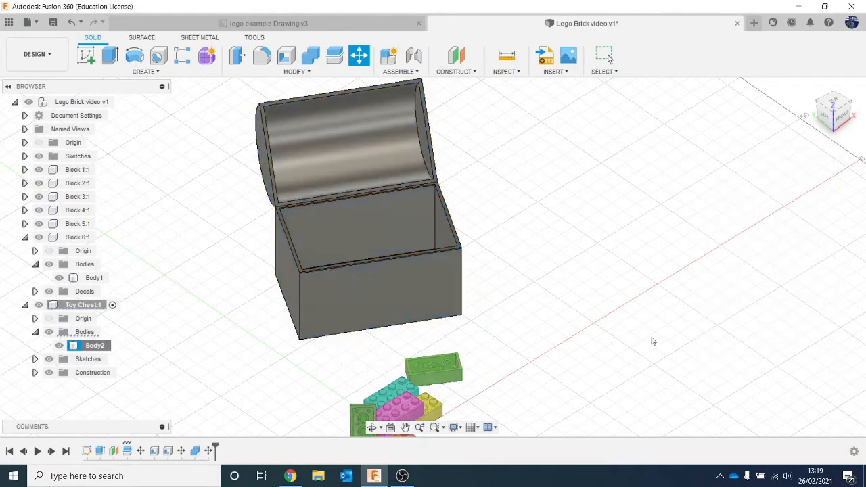
Apply the Pine appearance from the Wood library category to the toy chest body
{"action": "scroll", "coordinate": [651, 324], "scroll_direction": "down", "scroll_amount": 2}
{"action": "scroll", "coordinate": [651, 313], "scroll_direction": "down", "scroll_amount": 2}
{"action": "mouse_move", "coordinate": [847, 122]}
{"action": "left_mouse_down"}
{"action": "mouse_move", "coordinate": [844, 98]}
{"action": "mouse_move", "coordinate": [863, 122]}
{"action": "mouse_move", "coordinate": [857, 109]}
{"action": "left_mouse_up"}
{"action": "scroll", "coordinate": [527, 309], "scroll_direction": "up", "scroll_amount": 3}
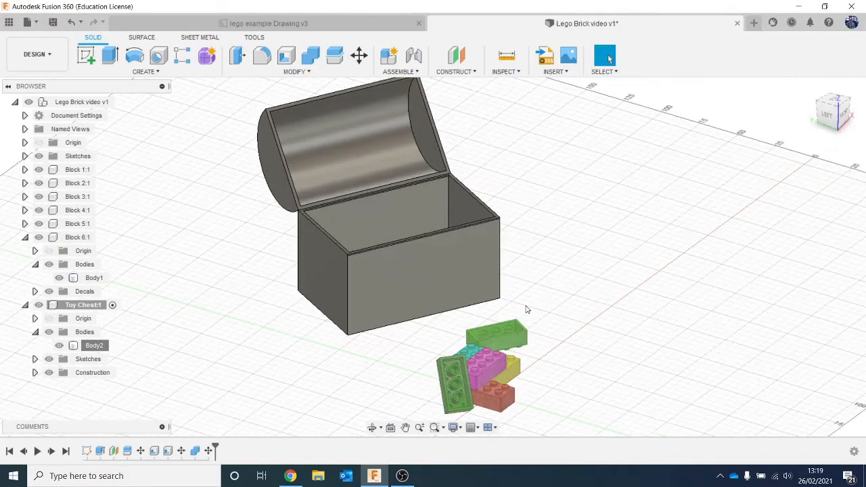
{"action": "scroll", "coordinate": [620, 255], "scroll_direction": "down", "scroll_amount": 1}
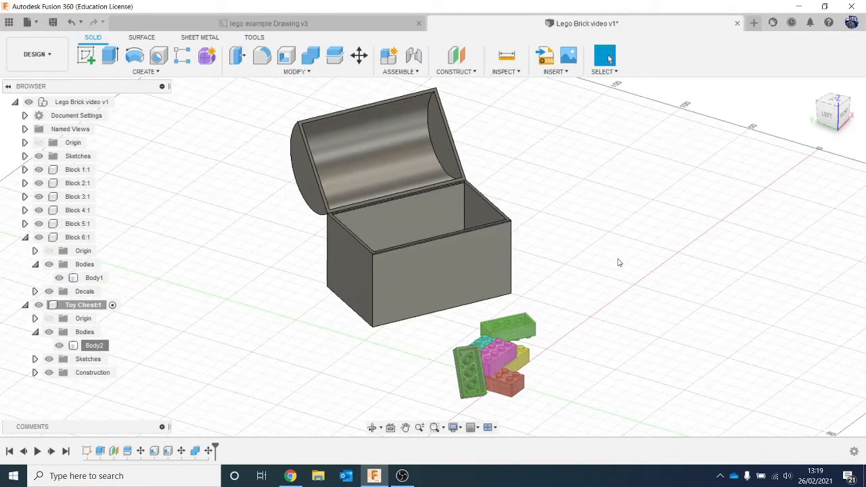
{"action": "key", "text": "a"}
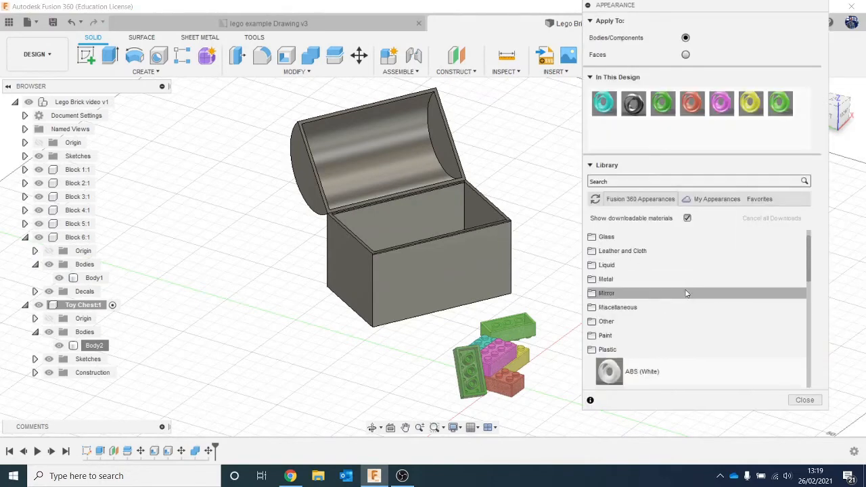
{"action": "scroll", "coordinate": [693, 274], "scroll_direction": "up", "scroll_amount": 3}
{"action": "scroll", "coordinate": [644, 311], "scroll_direction": "down", "scroll_amount": 3}
{"action": "left_click", "coordinate": [629, 268]}
{"action": "scroll", "coordinate": [657, 284], "scroll_direction": "up", "scroll_amount": 1}
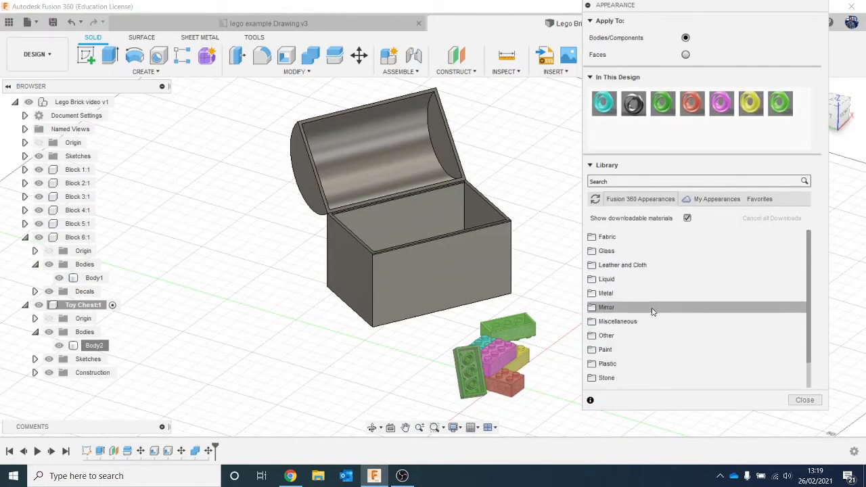
{"action": "scroll", "coordinate": [661, 276], "scroll_direction": "down", "scroll_amount": 2}
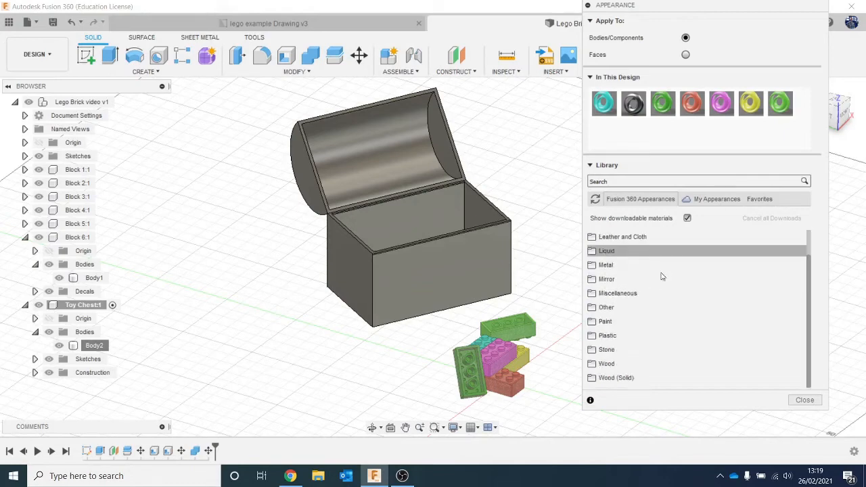
{"action": "left_click", "coordinate": [665, 359]}
{"action": "scroll", "coordinate": [658, 320], "scroll_direction": "down", "scroll_amount": 5}
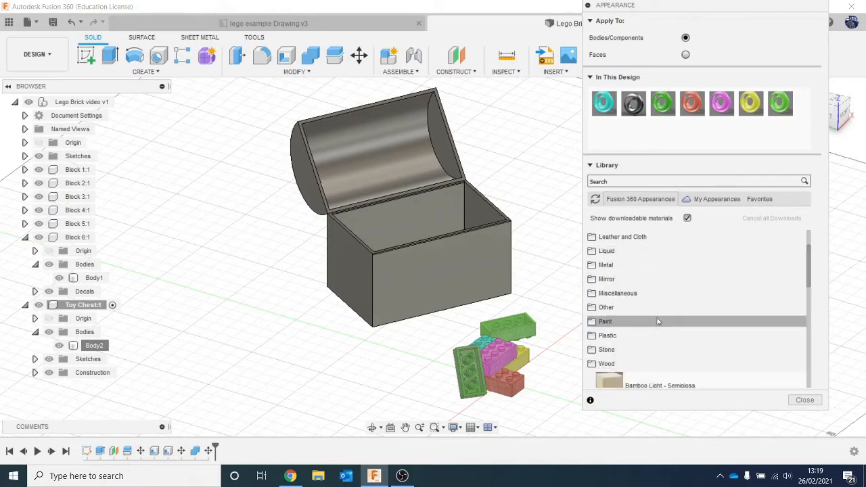
{"action": "scroll", "coordinate": [685, 292], "scroll_direction": "down", "scroll_amount": 3}
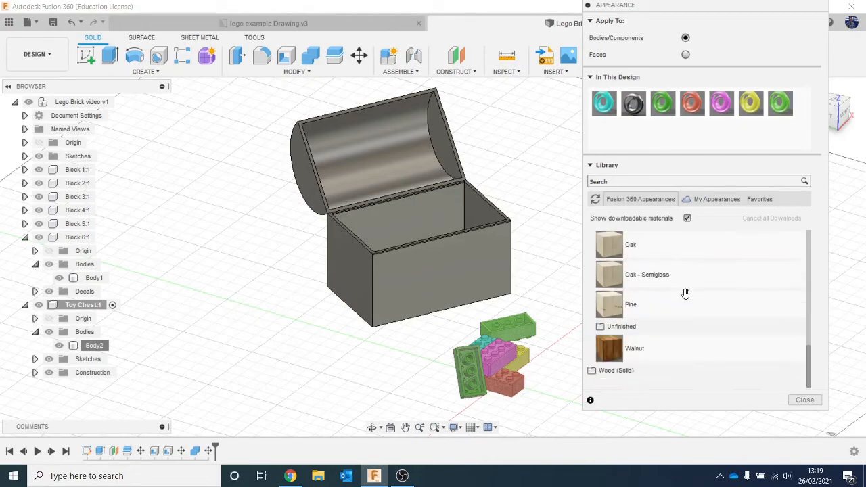
{"action": "left_click_drag", "start_coordinate": [685, 311], "coordinate": [510, 252]}
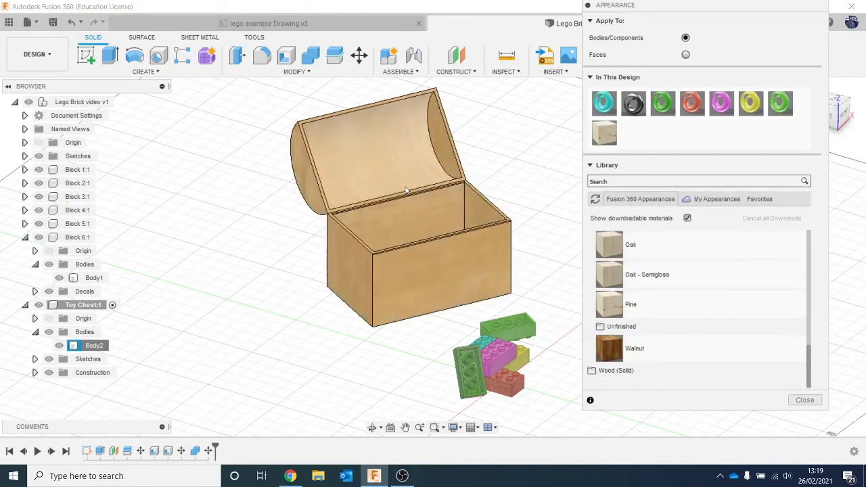
{"action": "scroll", "coordinate": [407, 191], "scroll_direction": "up", "scroll_amount": 1}
{"action": "left_click", "coordinate": [804, 400]}
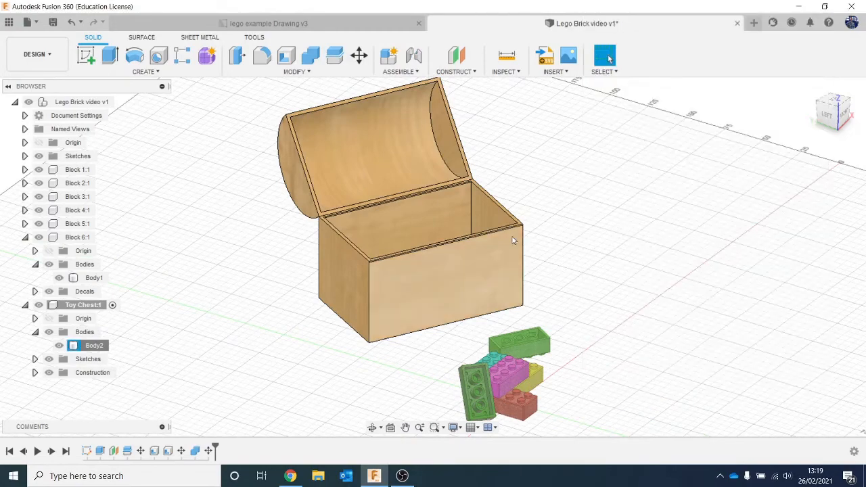
{"action": "scroll", "coordinate": [471, 276], "scroll_direction": "down", "scroll_amount": 4}
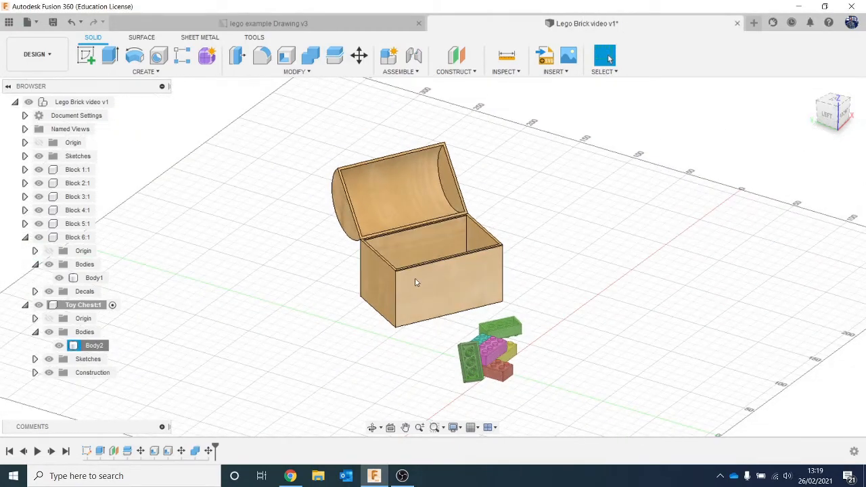
Switch to Chrome, look over the toy chest image results and the CleanPNG texture download page, and return to Fusion 360
{"action": "left_click", "coordinate": [291, 475]}
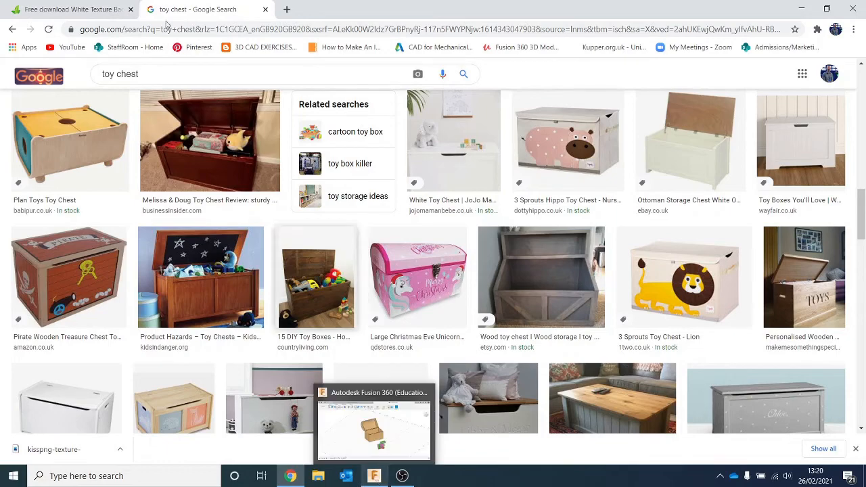
{"action": "left_click", "coordinate": [62, 9]}
{"action": "scroll", "coordinate": [327, 283], "scroll_direction": "down", "scroll_amount": 4}
{"action": "scroll", "coordinate": [324, 285], "scroll_direction": "up", "scroll_amount": 4}
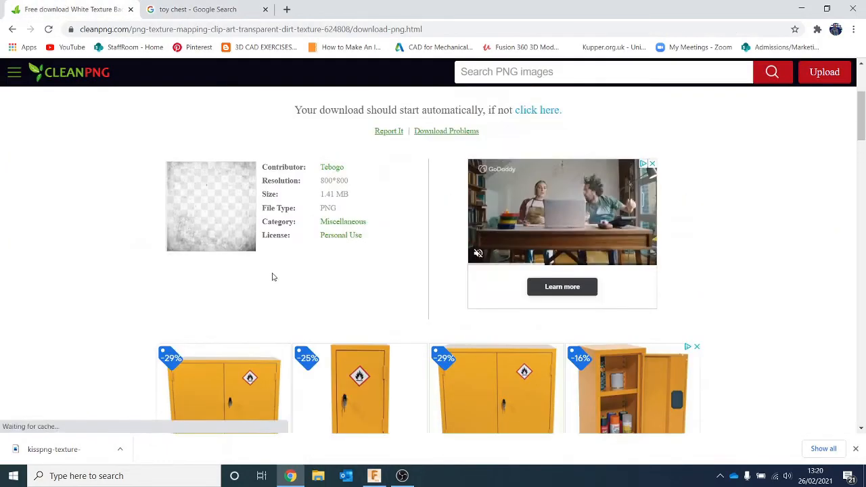
{"action": "left_click", "coordinate": [374, 475]}
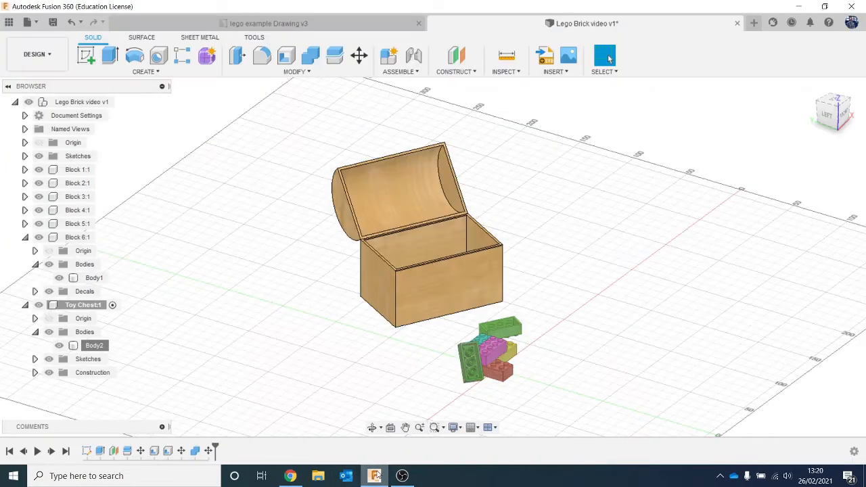
Insert the "Main animals" image from the Downloads folder as a decal on the chest's front face
{"action": "left_click", "coordinate": [553, 70]}
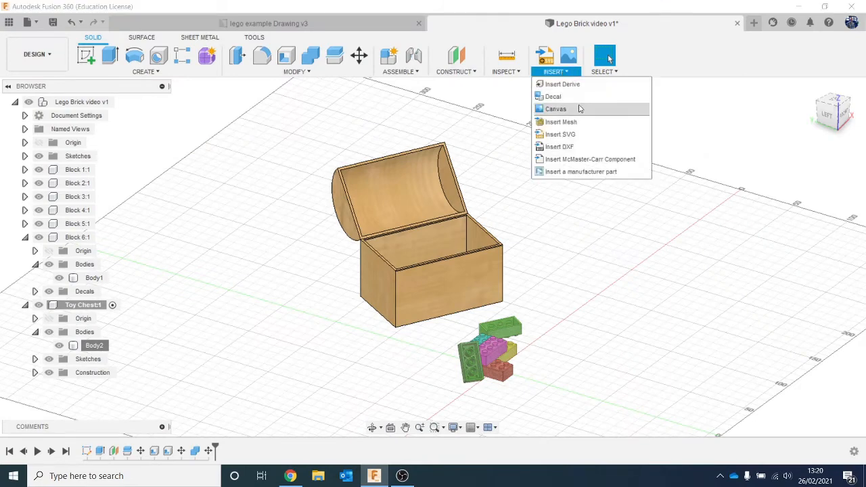
{"action": "left_click", "coordinate": [555, 97]}
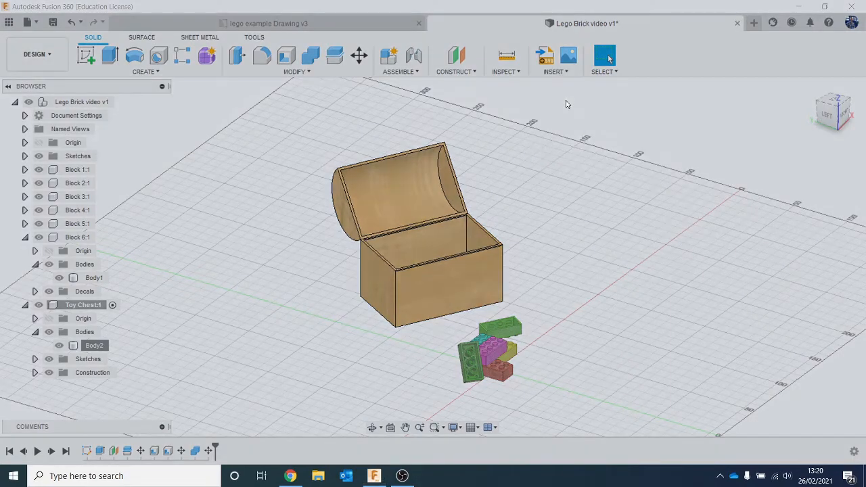
{"action": "left_click", "coordinate": [289, 343]}
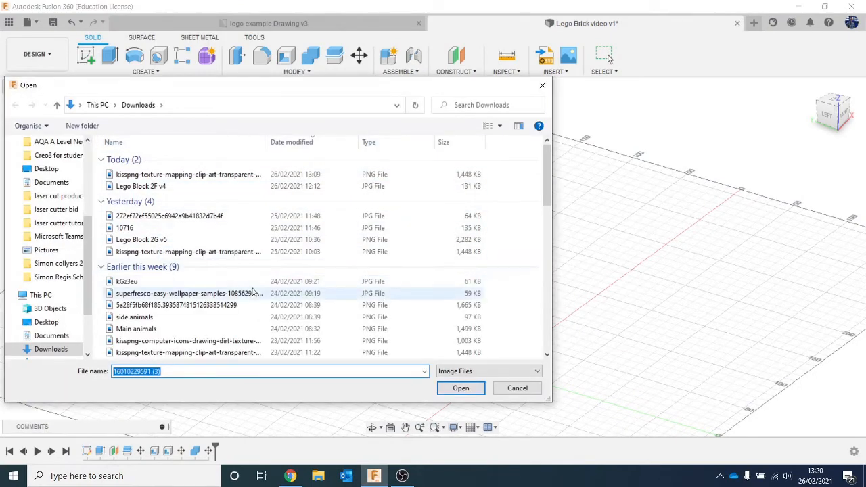
{"action": "scroll", "coordinate": [157, 257], "scroll_direction": "down", "scroll_amount": 2}
{"action": "scroll", "coordinate": [160, 280], "scroll_direction": "up", "scroll_amount": 1}
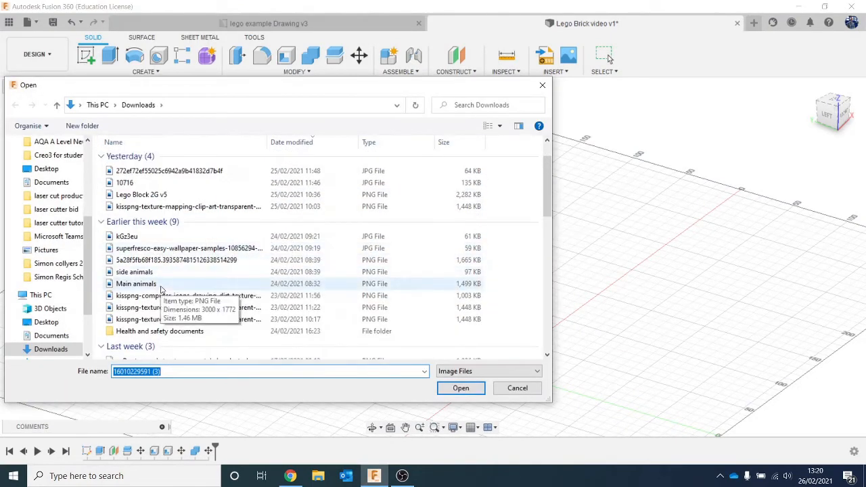
{"action": "double_click", "coordinate": [160, 284]}
{"action": "left_click", "coordinate": [442, 296]}
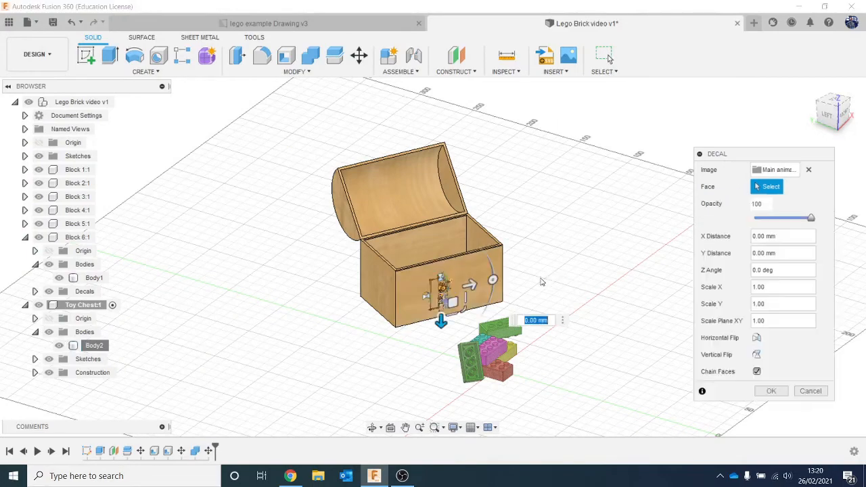
Rotate the animal decal on the chest's front face to a Z angle of 90 degrees
{"action": "scroll", "coordinate": [522, 285], "scroll_direction": "up", "scroll_amount": 5}
{"action": "middle_click_drag", "start_coordinate": [474, 258], "coordinate": [470, 228]}
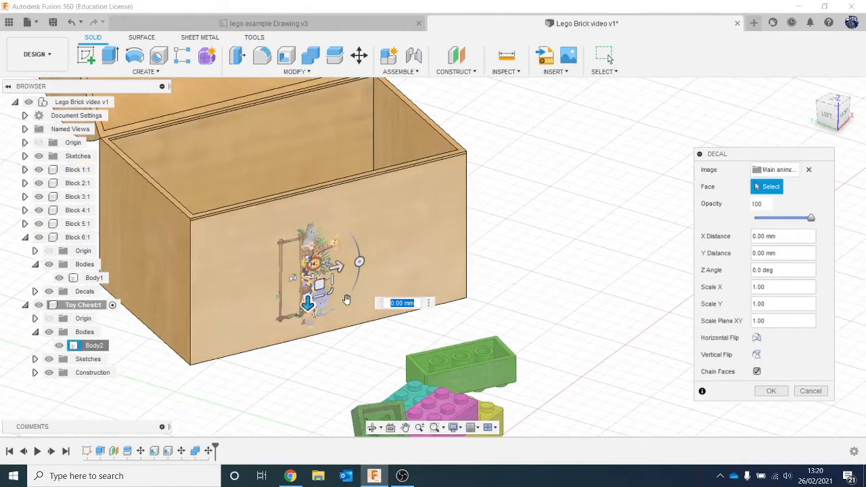
{"action": "left_click_drag", "start_coordinate": [358, 261], "coordinate": [346, 230]}
{"action": "type", "text": "90"}
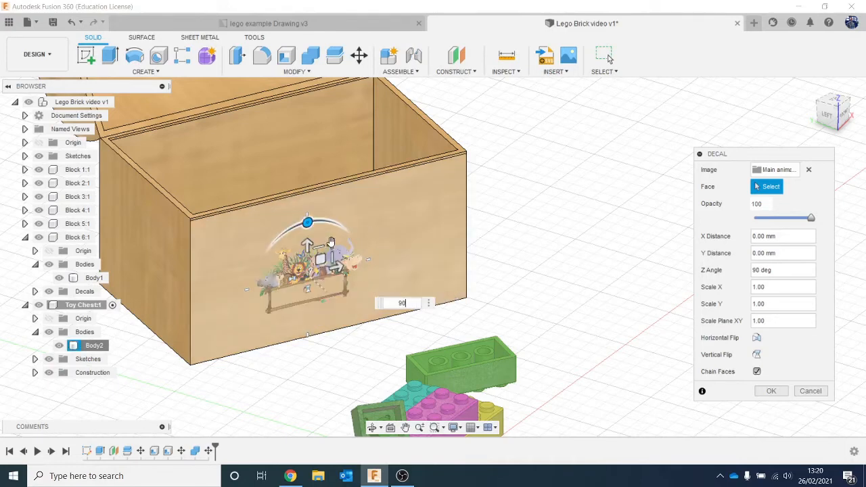
Enlarge the front decal to span most of the face, offset it about 2.539 mm in Y, and finish it at 65 opacity
{"action": "left_click_drag", "start_coordinate": [331, 242], "coordinate": [347, 269]}
{"action": "left_click_drag", "start_coordinate": [321, 239], "coordinate": [322, 231]}
{"action": "left_click", "coordinate": [790, 219]}
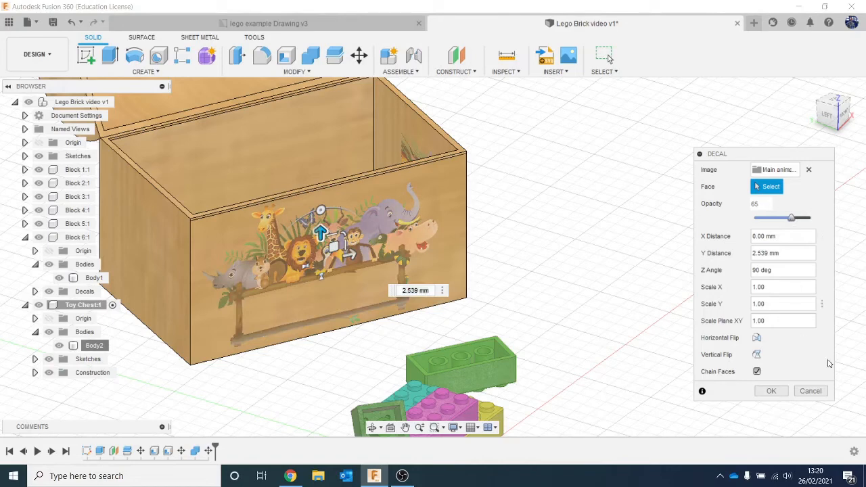
{"action": "left_click", "coordinate": [769, 392]}
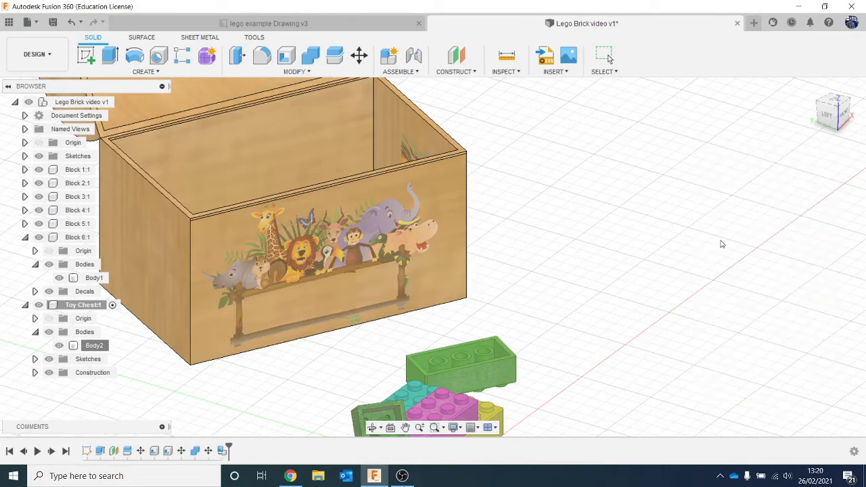
Insert the "side animals" image as a decal on the chest's left end face with Chain Faces turned off
{"action": "middle_click_drag", "start_coordinate": [492, 278], "coordinate": [709, 305]}
{"action": "scroll", "coordinate": [229, 335], "scroll_direction": "down", "scroll_amount": 1}
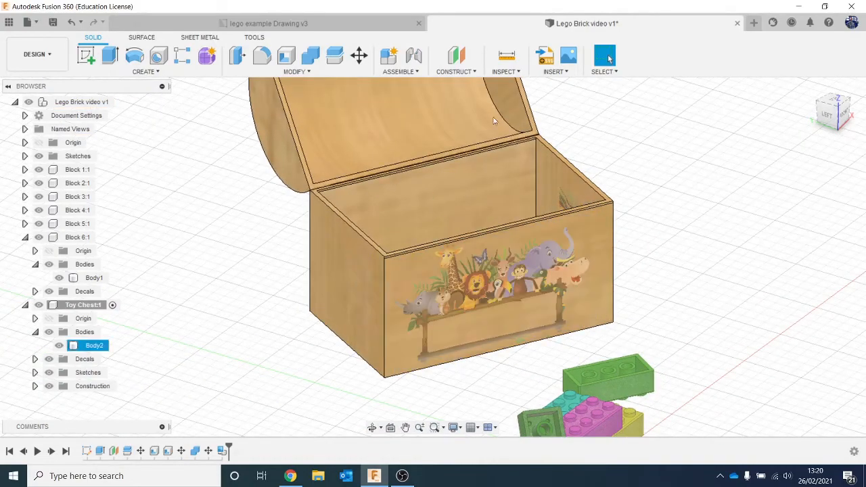
{"action": "left_click", "coordinate": [552, 72]}
{"action": "left_click", "coordinate": [579, 109]}
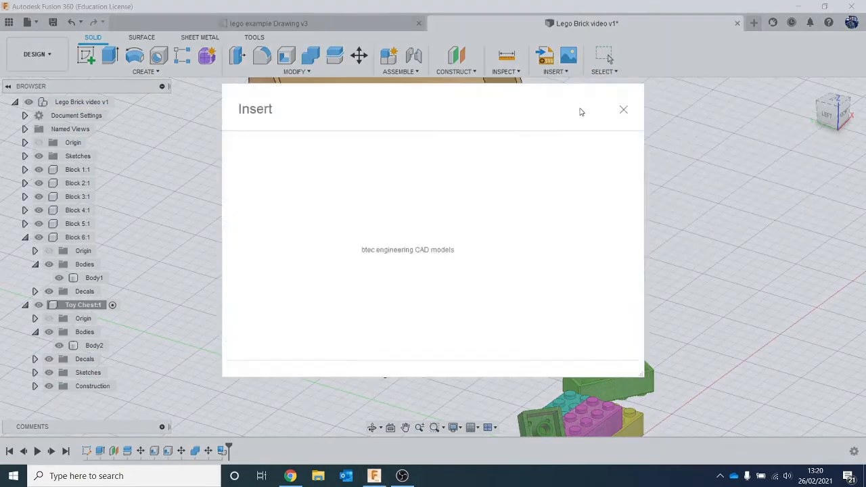
{"action": "left_click", "coordinate": [298, 343]}
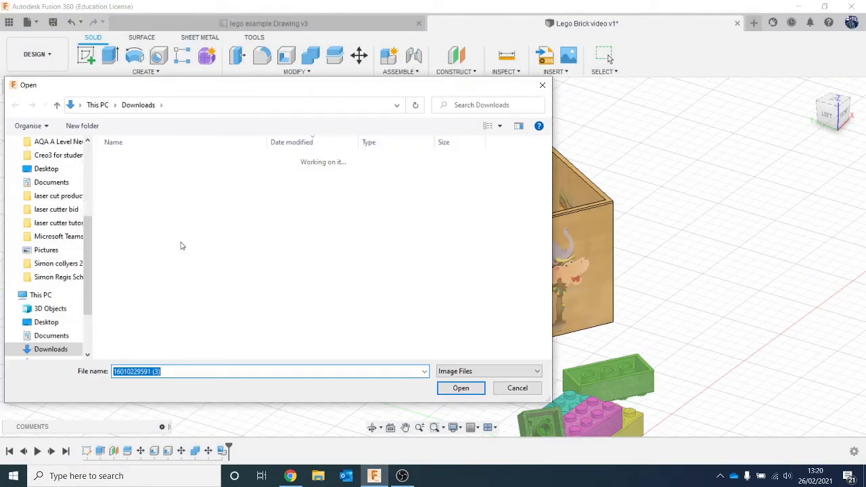
{"action": "double_click", "coordinate": [133, 316]}
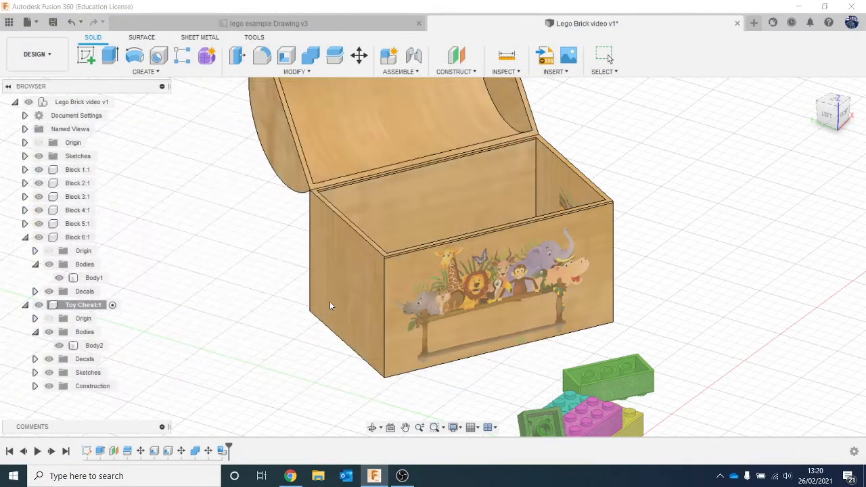
{"action": "left_click", "coordinate": [374, 279]}
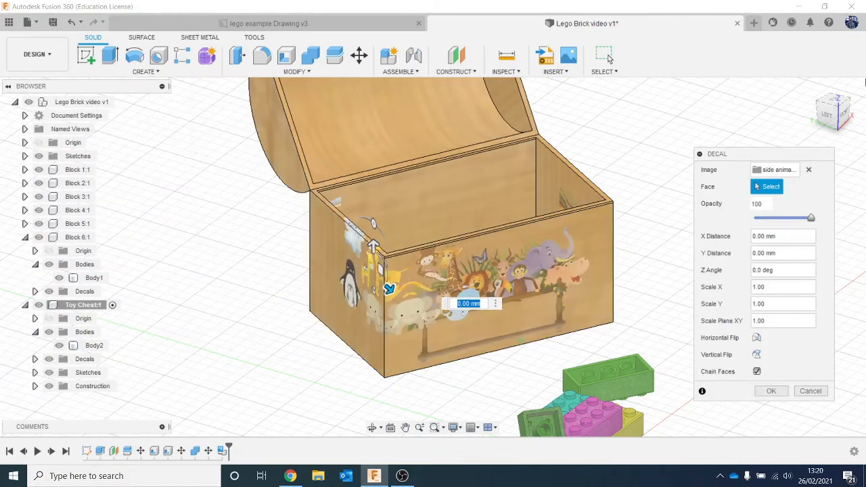
{"action": "left_click", "coordinate": [825, 117]}
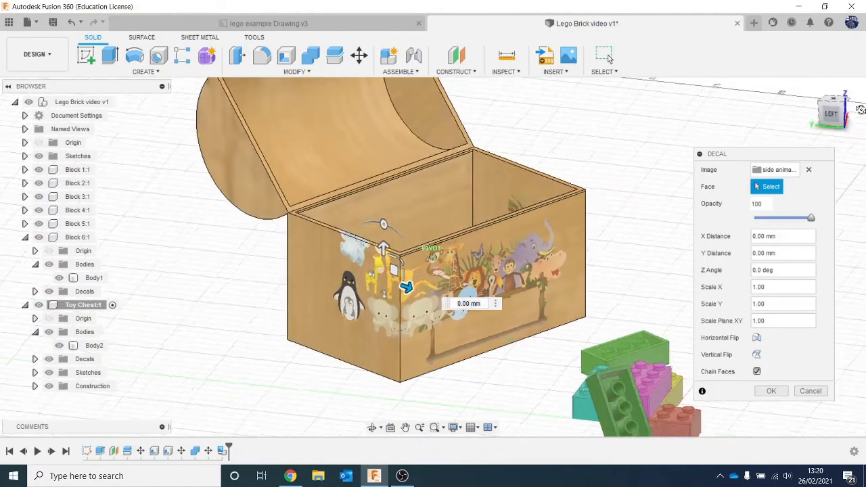
{"action": "left_click", "coordinate": [756, 372]}
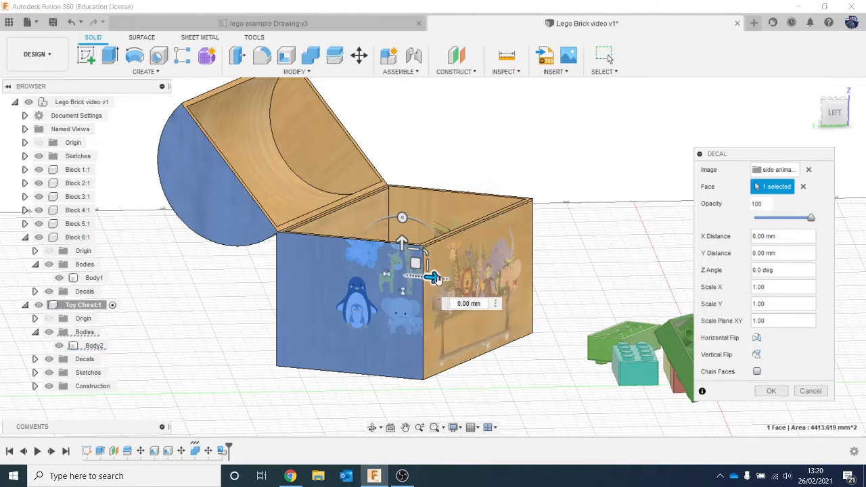
Centre the side decal on the end face by moving it about -24.331 mm in X and slightly down, and scale it to 0.892
{"action": "left_click_drag", "start_coordinate": [435, 279], "coordinate": [376, 279]}
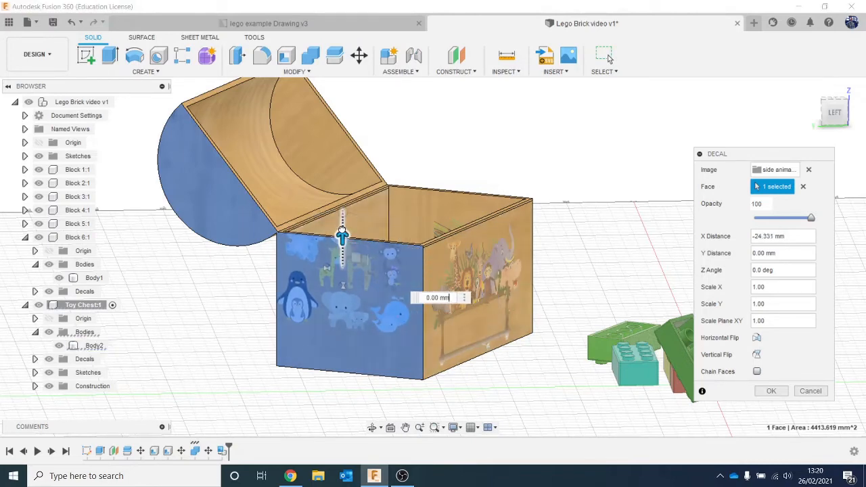
{"action": "left_click_drag", "start_coordinate": [343, 234], "coordinate": [366, 276]}
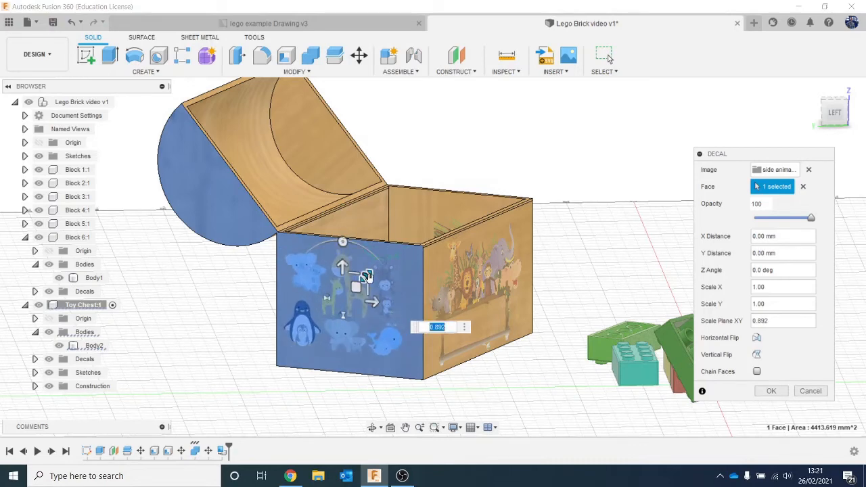
{"action": "left_click", "coordinate": [771, 391]}
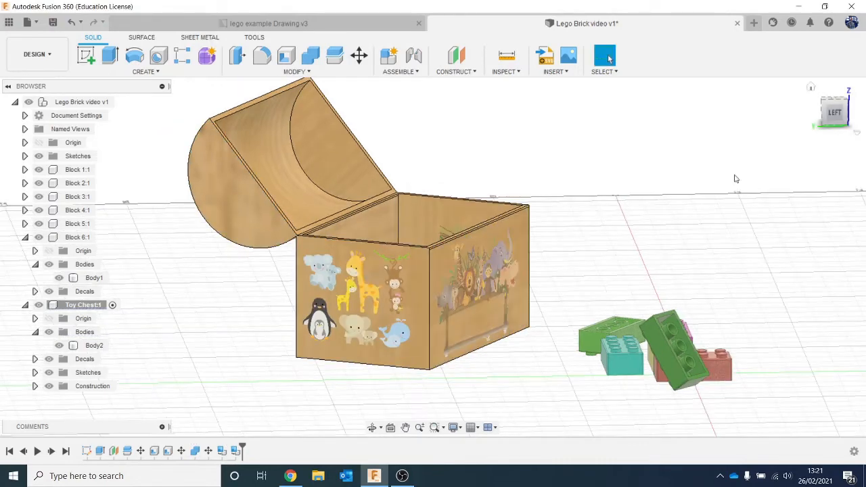
Edit the side animals decal to set its opacity to 63
{"action": "right_click", "coordinate": [238, 451]}
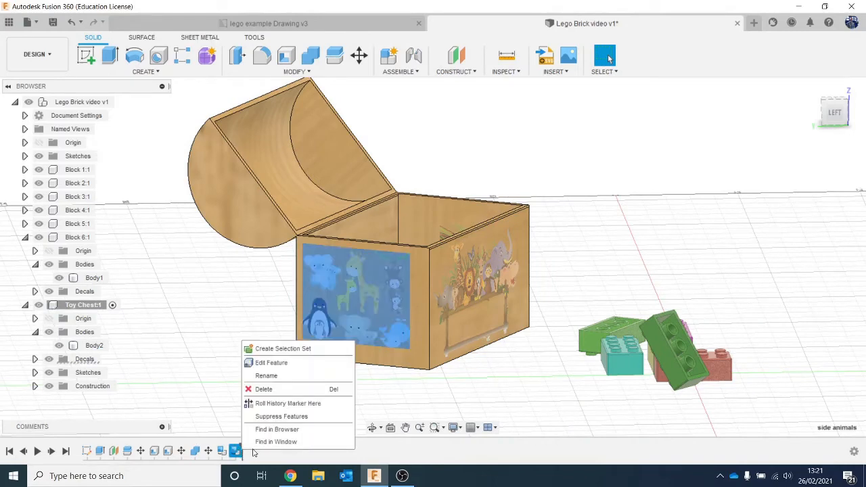
{"action": "left_click", "coordinate": [271, 363]}
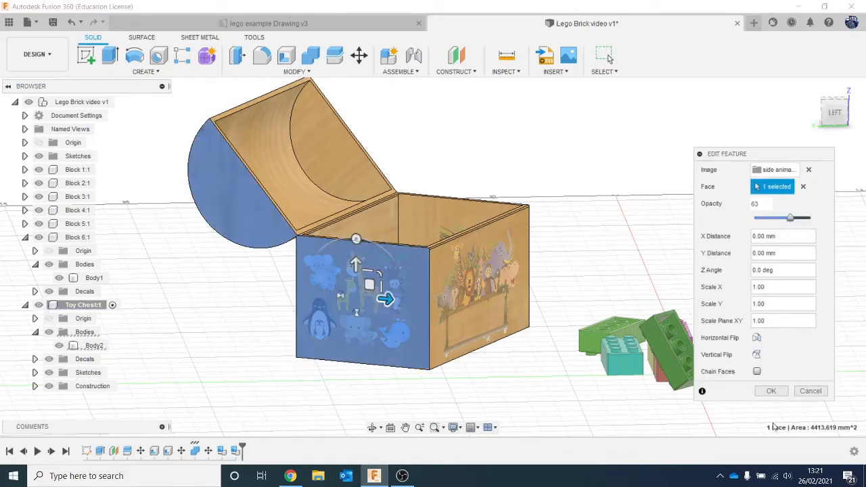
{"action": "left_click", "coordinate": [771, 391]}
{"action": "left_click_drag", "start_coordinate": [827, 118], "coordinate": [740, 111]}
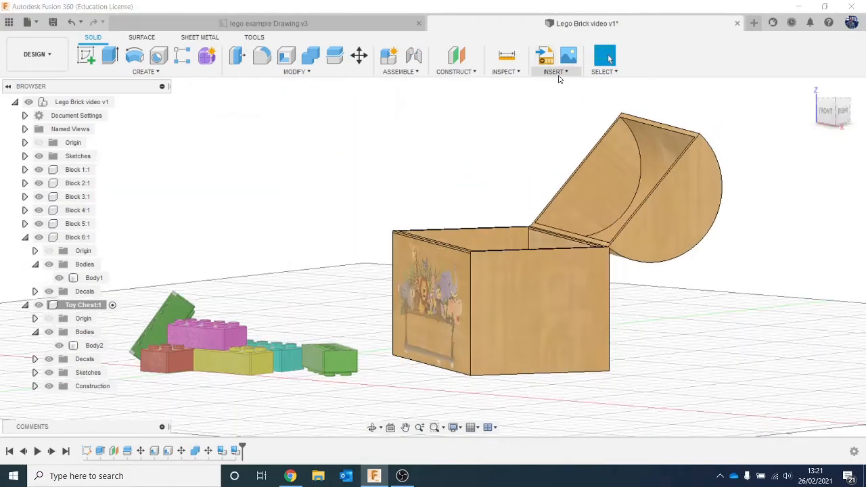
Insert the "side animals" image from the computer as a decal on the toy chest's plain right end face
{"action": "left_click", "coordinate": [556, 71]}
{"action": "left_click", "coordinate": [572, 94]}
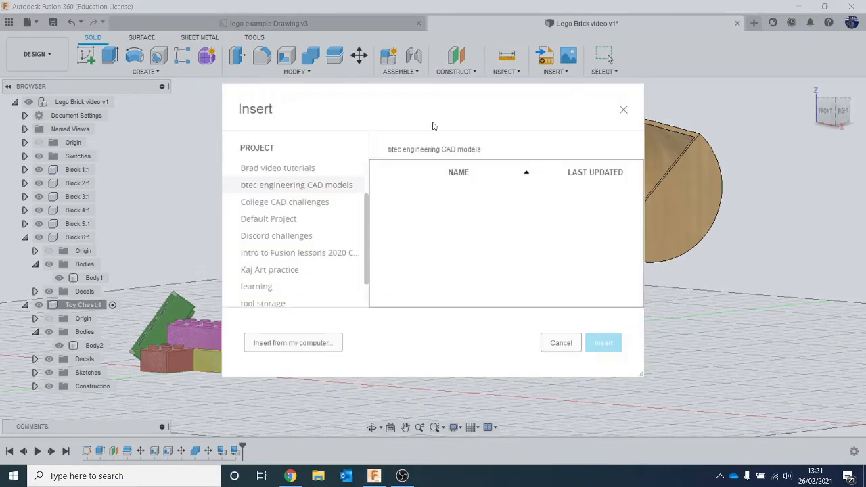
{"action": "left_click", "coordinate": [302, 345]}
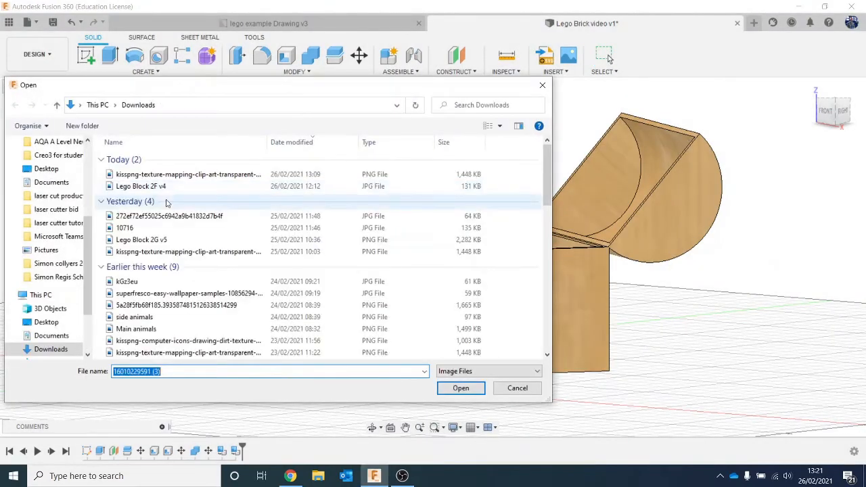
{"action": "double_click", "coordinate": [134, 316]}
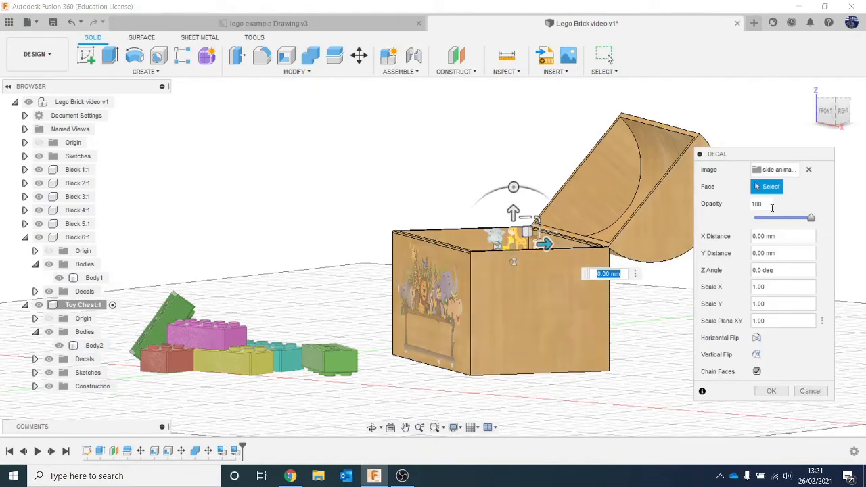
{"action": "left_click", "coordinate": [571, 332]}
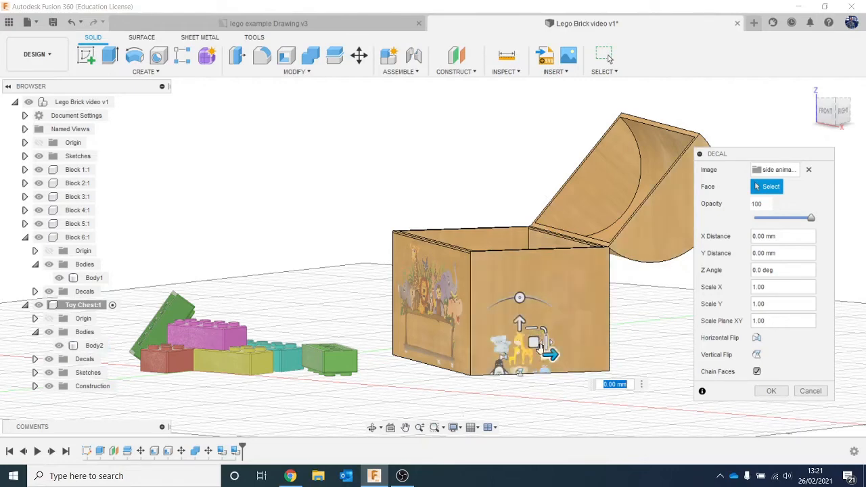
Offset the right side decal about 4.63 mm in X and 0.778 mm in Y, without Chain Faces, at 63 opacity
{"action": "left_click_drag", "start_coordinate": [535, 343], "coordinate": [555, 301]}
{"action": "left_click", "coordinate": [755, 372]}
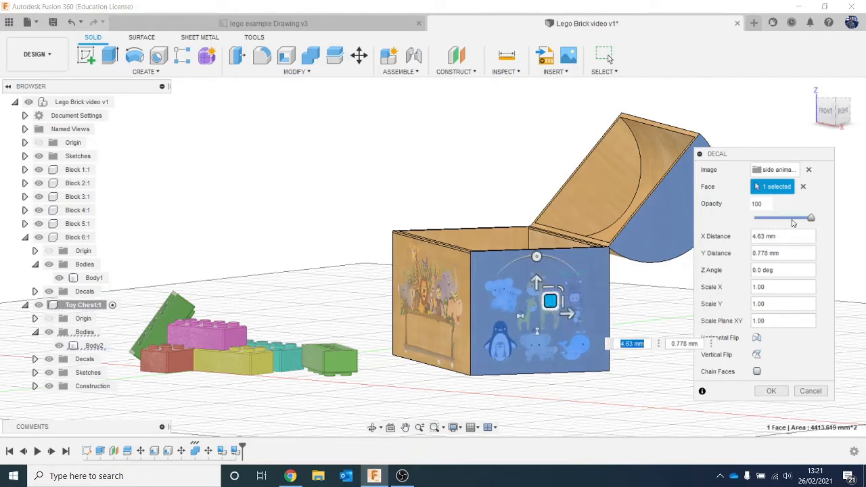
{"action": "left_click_drag", "start_coordinate": [792, 223], "coordinate": [789, 220]}
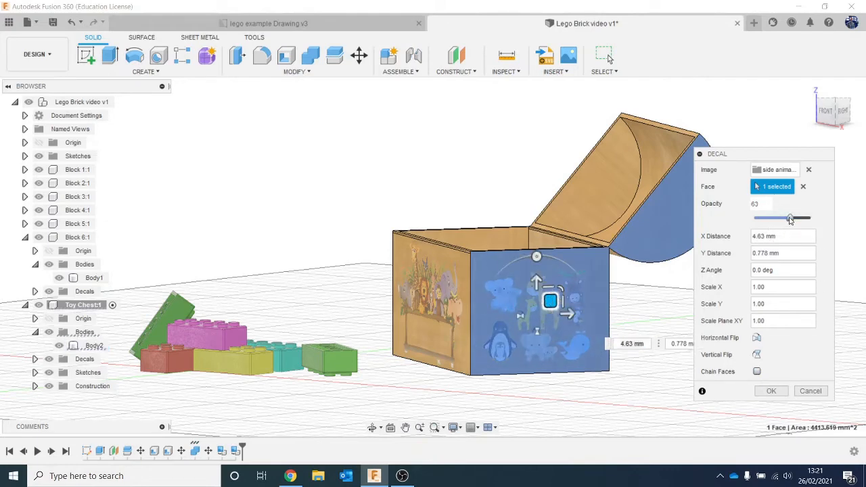
{"action": "left_click", "coordinate": [784, 397]}
{"action": "scroll", "coordinate": [722, 341], "scroll_direction": "down", "scroll_amount": 2}
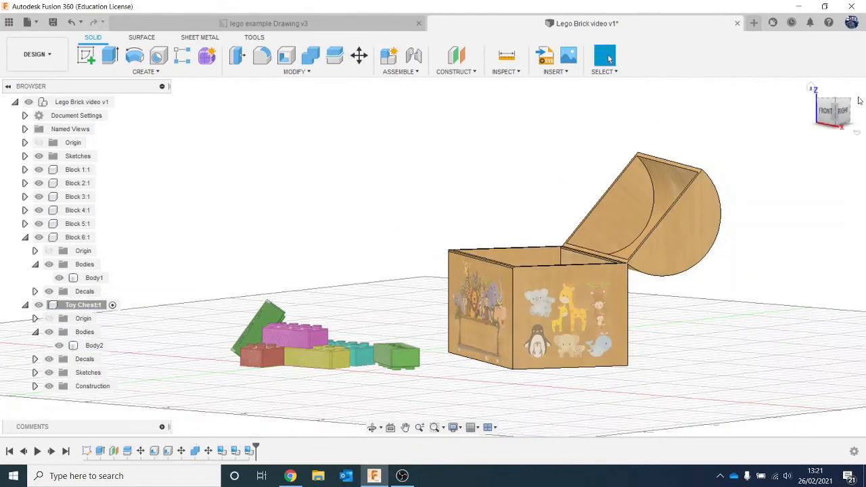
Edit the main animals decal on the chest's front to turn off Chain Faces
{"action": "mouse_move", "coordinate": [835, 112]}
{"action": "left_mouse_down"}
{"action": "mouse_move", "coordinate": [859, 114]}
{"action": "mouse_move", "coordinate": [864, 146]}
{"action": "mouse_move", "coordinate": [861, 109]}
{"action": "mouse_move", "coordinate": [865, 128]}
{"action": "mouse_move", "coordinate": [768, 107]}
{"action": "left_mouse_up"}
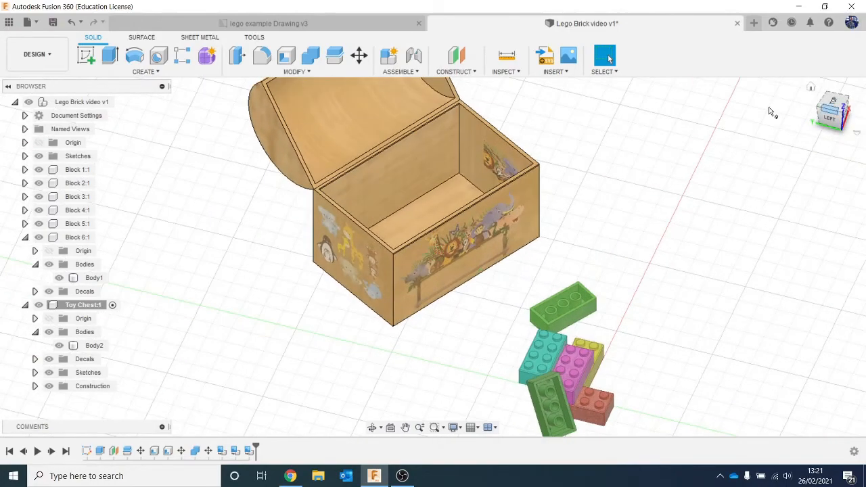
{"action": "right_click", "coordinate": [221, 450]}
{"action": "left_click", "coordinate": [255, 356]}
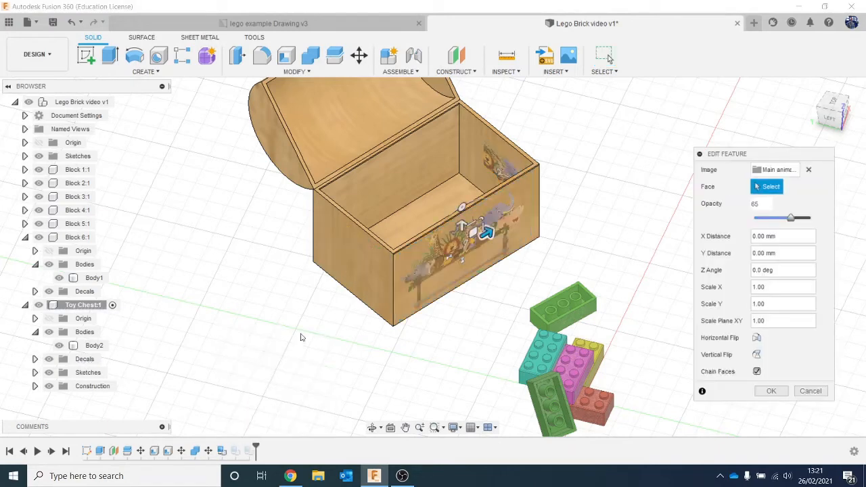
{"action": "left_click", "coordinate": [757, 371]}
{"action": "left_click", "coordinate": [769, 390]}
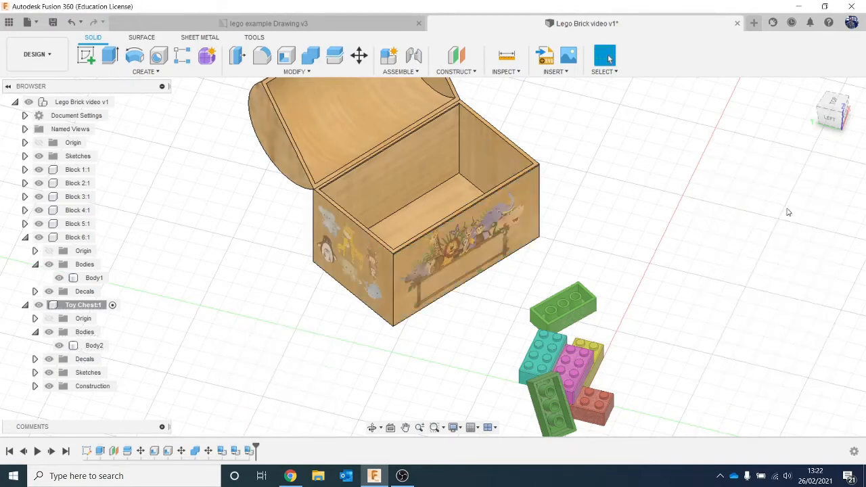
Preview the toy chest and bricks in the Render workspace, and return to the Design workspace
{"action": "mouse_move", "coordinate": [838, 126]}
{"action": "left_mouse_down"}
{"action": "mouse_move", "coordinate": [857, 140]}
{"action": "mouse_move", "coordinate": [865, 114]}
{"action": "mouse_move", "coordinate": [827, 125]}
{"action": "mouse_move", "coordinate": [825, 113]}
{"action": "left_mouse_up"}
{"action": "scroll", "coordinate": [691, 256], "scroll_direction": "down", "scroll_amount": 2}
{"action": "middle_click_drag", "start_coordinate": [692, 256], "coordinate": [555, 258]}
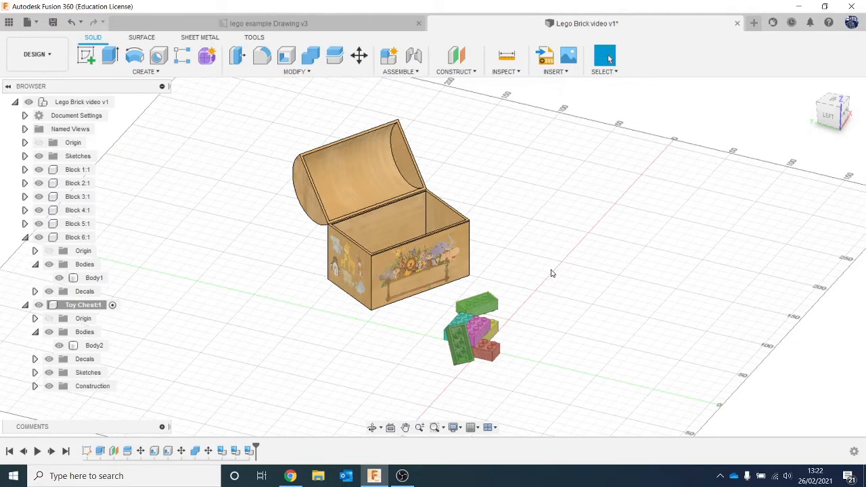
{"action": "left_click", "coordinate": [37, 54]}
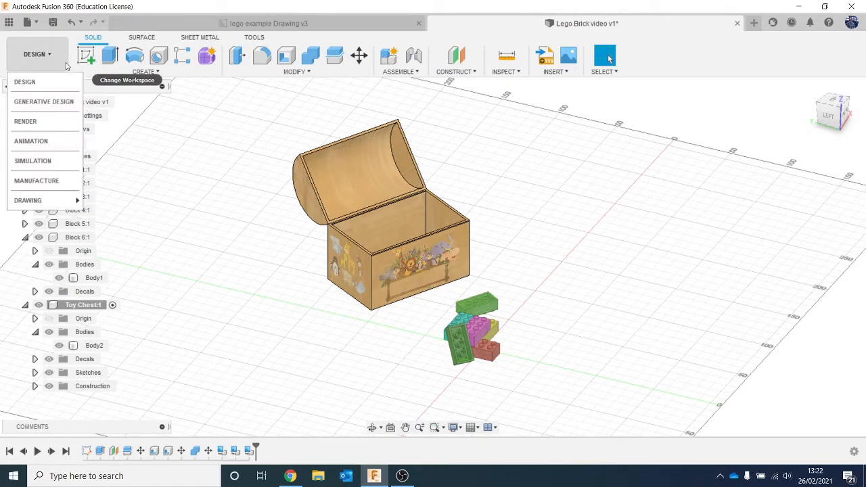
{"action": "left_click", "coordinate": [58, 122]}
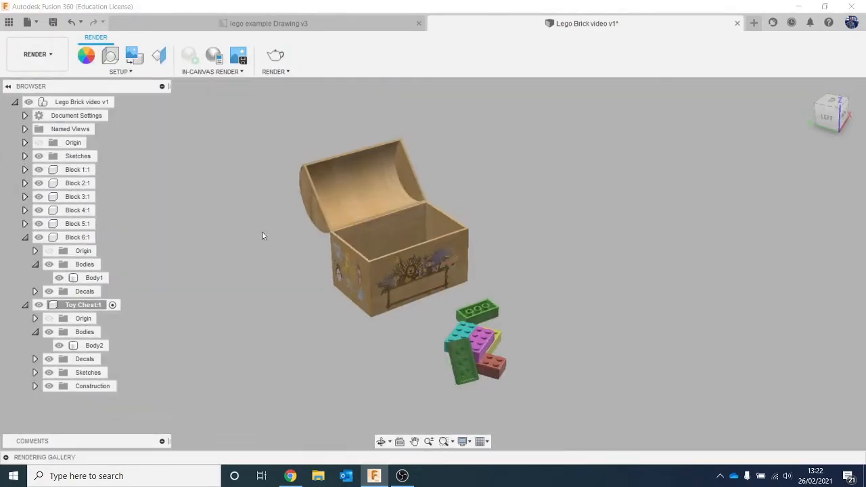
{"action": "left_click", "coordinate": [387, 232]}
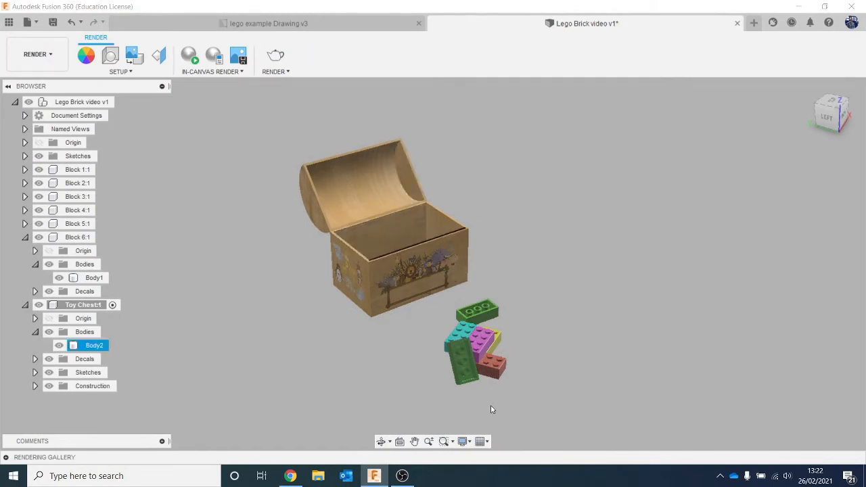
{"action": "key", "text": "Escape"}
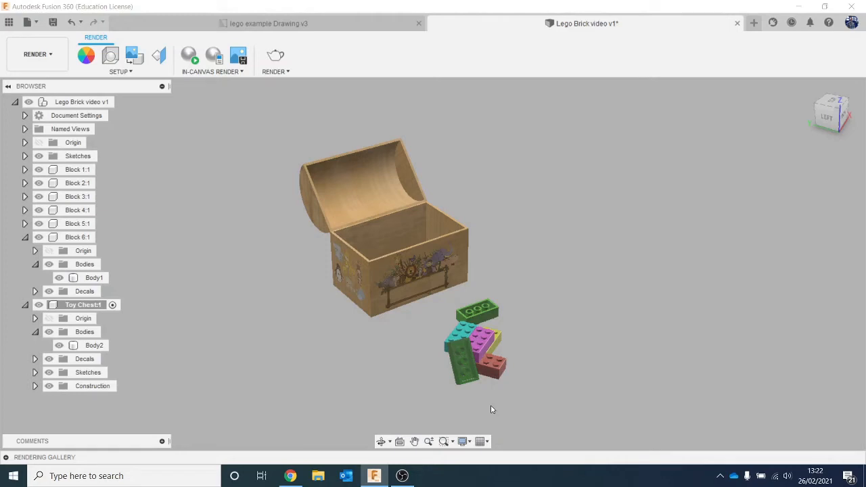
{"action": "left_click", "coordinate": [32, 55]}
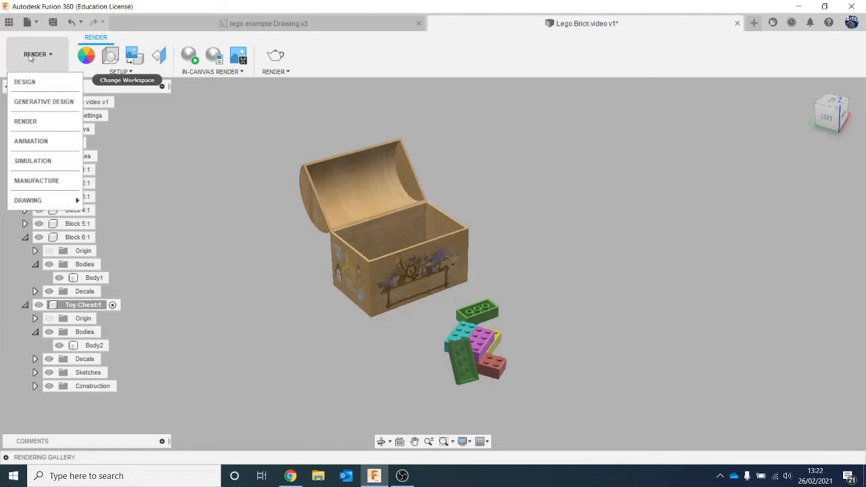
{"action": "left_click", "coordinate": [24, 81]}
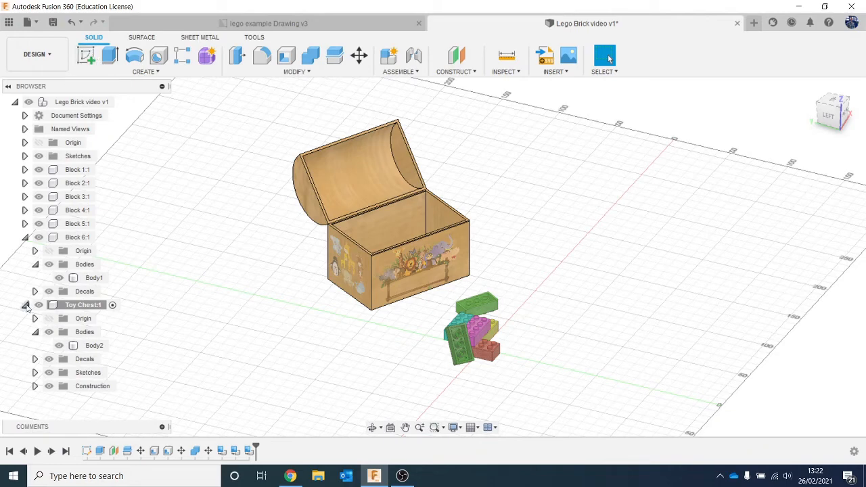
Collapse the Toy Chest and Block 6 entries and create an active internal component named "scenery" under the top-level assembly
{"action": "left_click", "coordinate": [25, 305]}
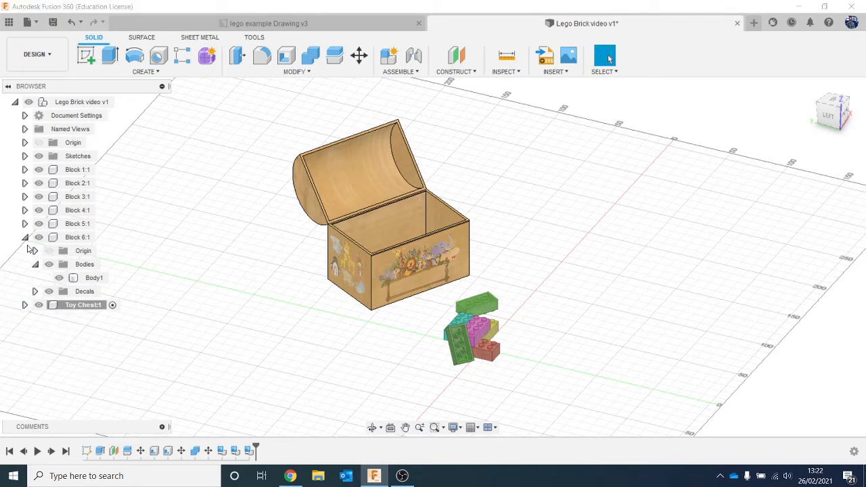
{"action": "left_click", "coordinate": [25, 237]}
{"action": "right_click", "coordinate": [85, 104]}
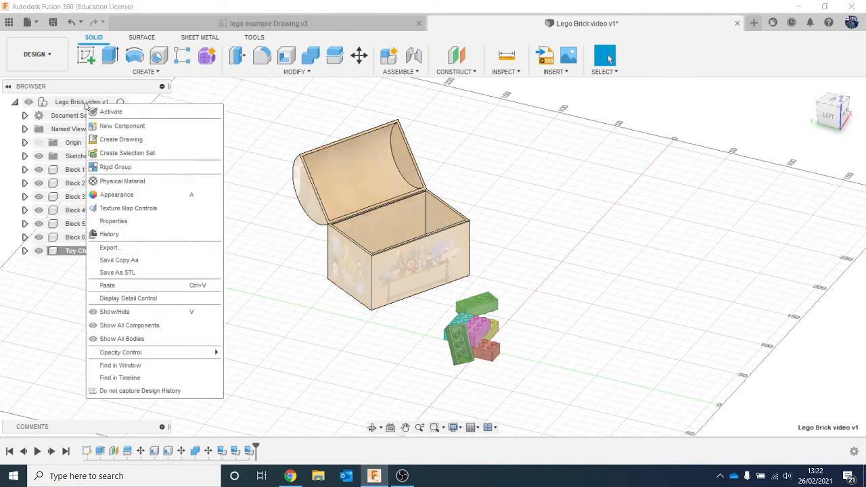
{"action": "left_click", "coordinate": [125, 127]}
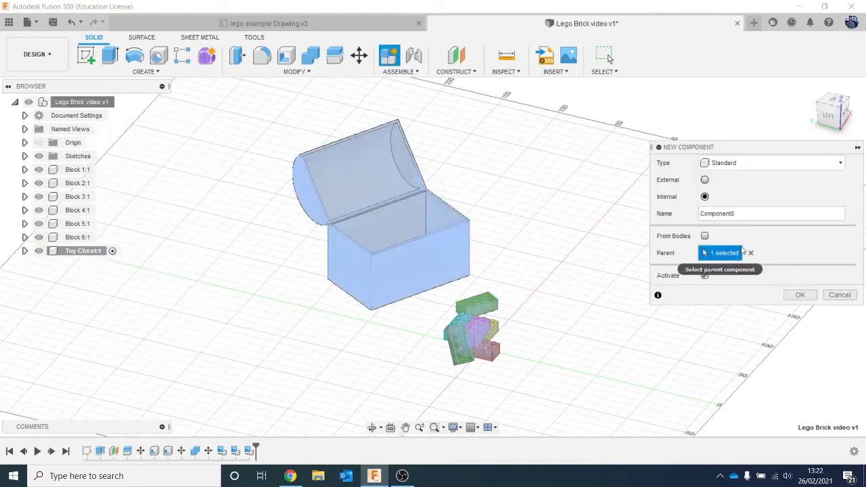
{"action": "left_click", "coordinate": [772, 216]}
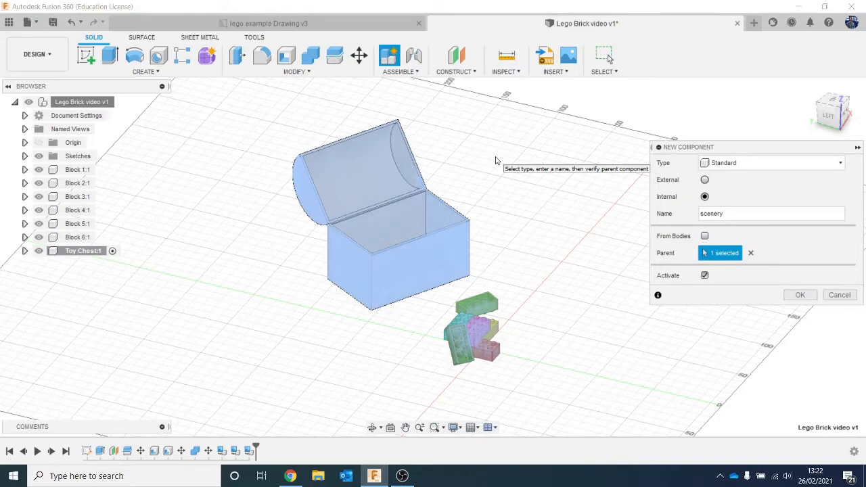
{"action": "key", "text": "Return"}
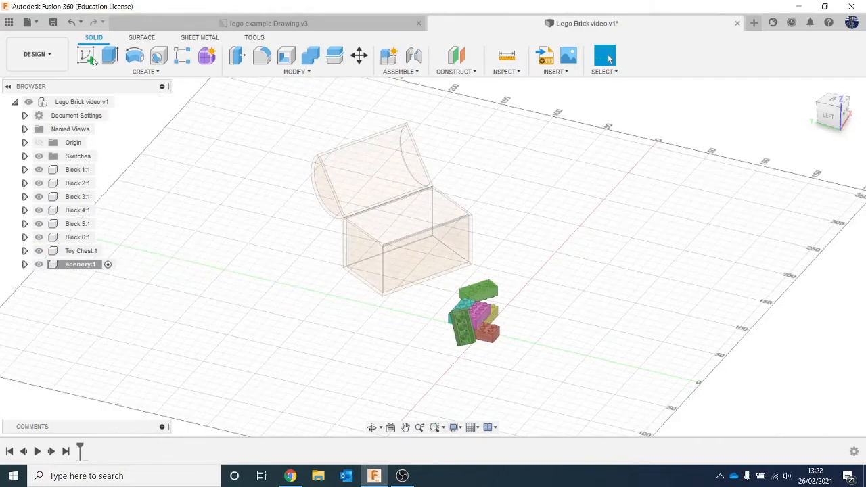
Sketch a large rectangle on the XY plane surrounding the toy chest and all the bricks, and finish the sketch
{"action": "left_click", "coordinate": [86, 55]}
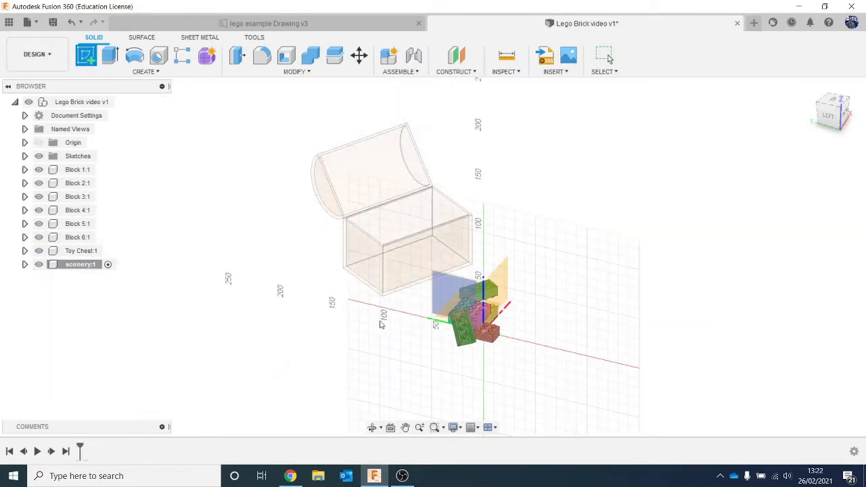
{"action": "left_click", "coordinate": [439, 316]}
{"action": "left_click", "coordinate": [446, 309]}
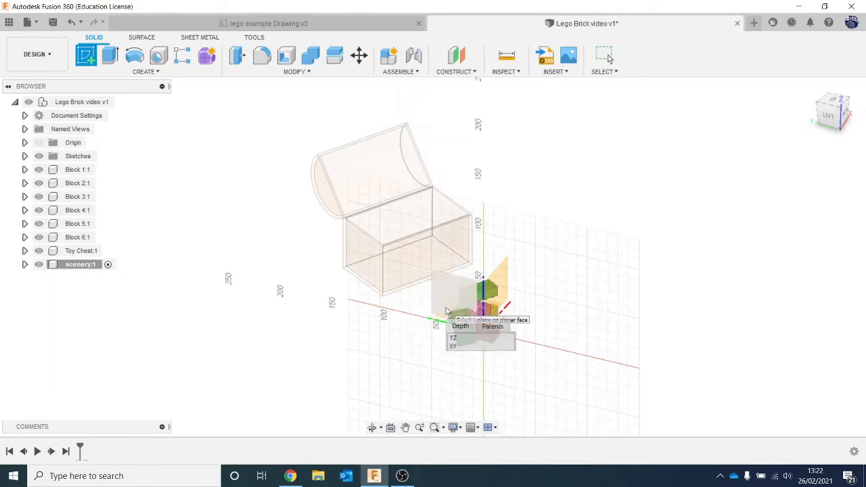
{"action": "left_click", "coordinate": [457, 345]}
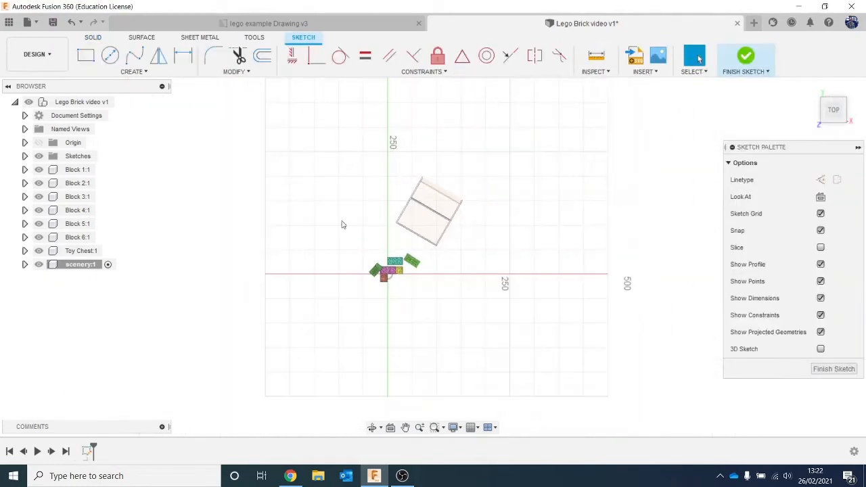
{"action": "left_click", "coordinate": [85, 56]}
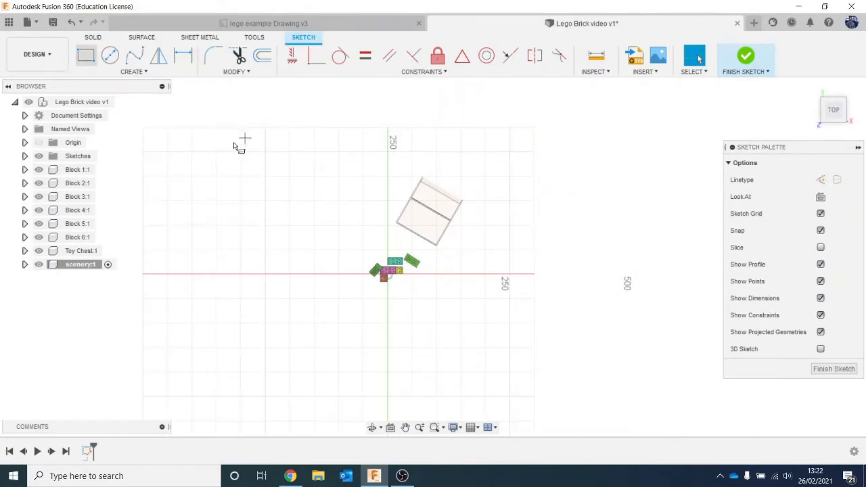
{"action": "left_click", "coordinate": [259, 136]}
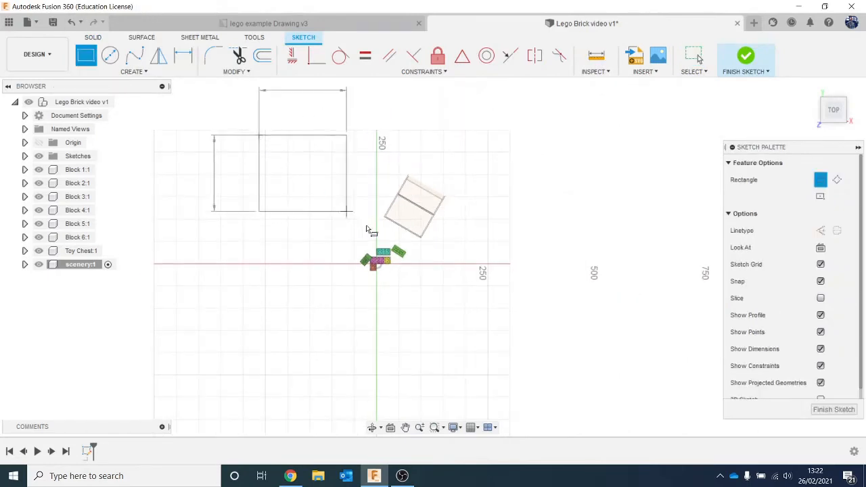
{"action": "left_click", "coordinate": [578, 367]}
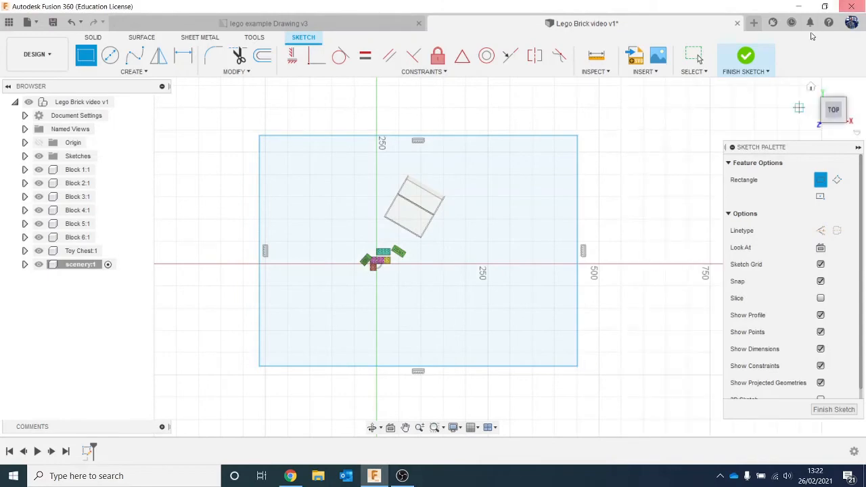
{"action": "left_click", "coordinate": [736, 72]}
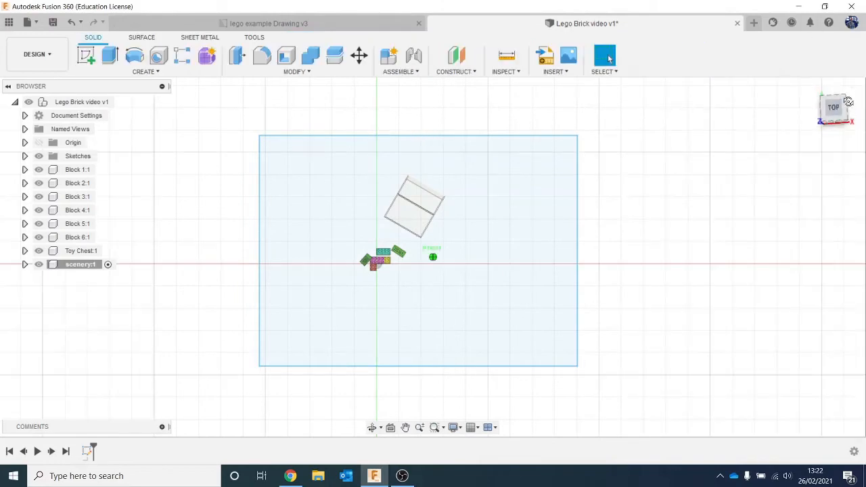
Extrude the large rectangle by -3 mm as a new body to form a floor plate beneath the chest and bricks
{"action": "key", "text": "e"}
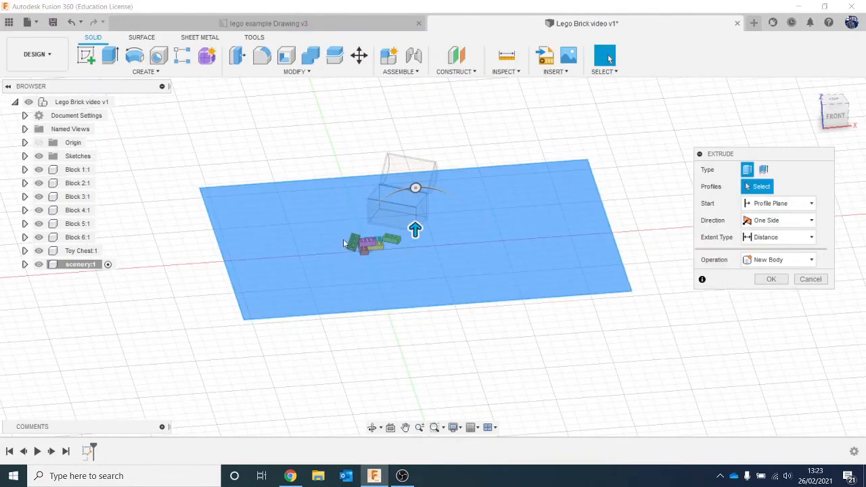
{"action": "type", "text": "4"}
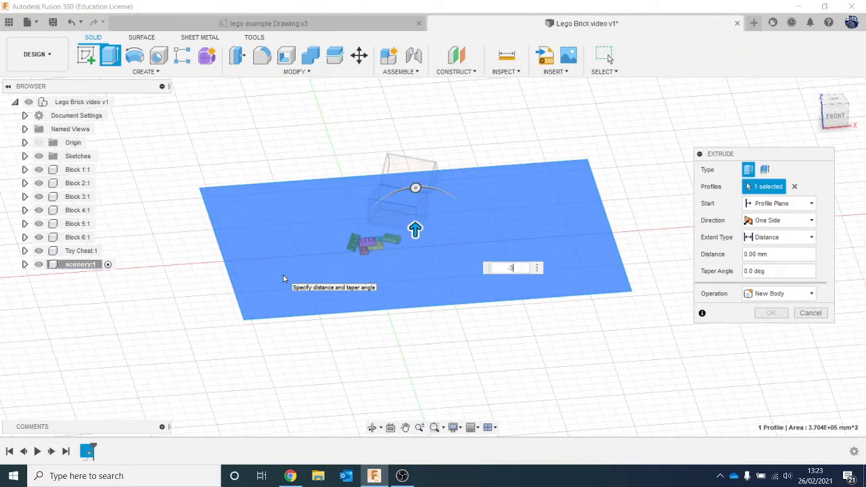
{"action": "key", "text": "Return"}
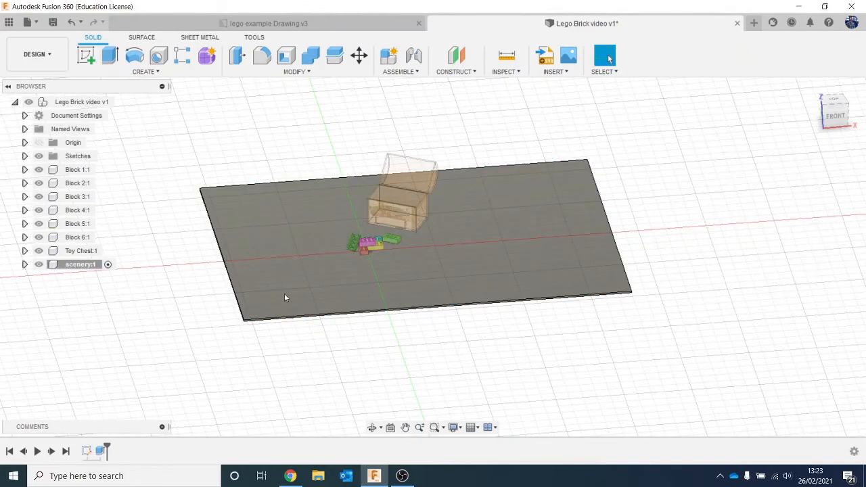
Sketch a rectangle about 505 mm wide and 240 mm high on the floor plate's narrow side face, starting at its corner, and finish the sketch
{"action": "scroll", "coordinate": [453, 225], "scroll_direction": "up", "scroll_amount": 1}
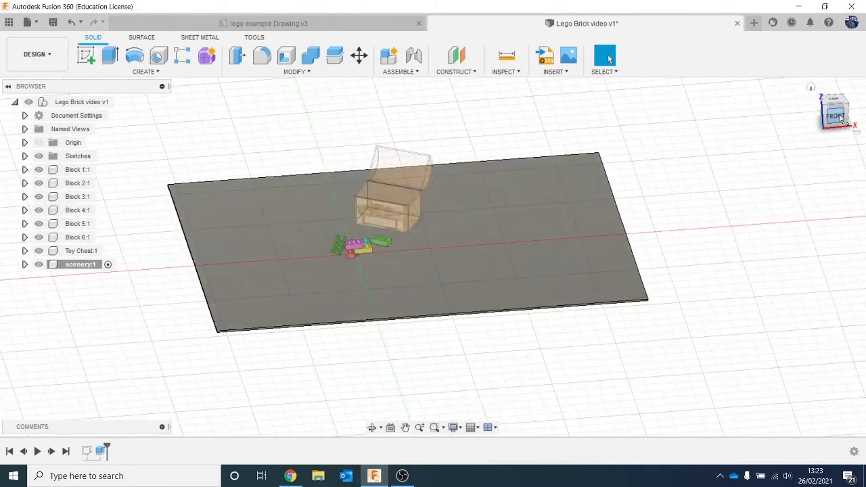
{"action": "left_click_drag", "start_coordinate": [837, 116], "coordinate": [794, 100]}
{"action": "left_click_drag", "start_coordinate": [439, 27], "coordinate": [412, 25]}
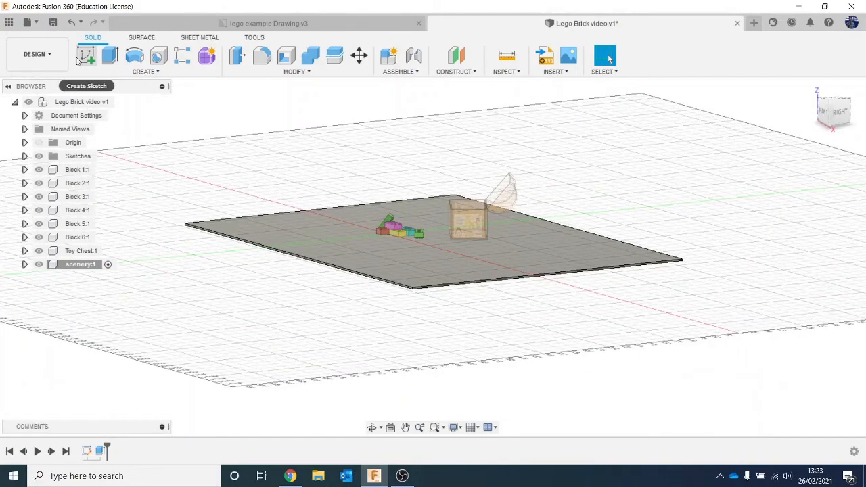
{"action": "left_click", "coordinate": [80, 58]}
{"action": "left_click", "coordinate": [454, 285]}
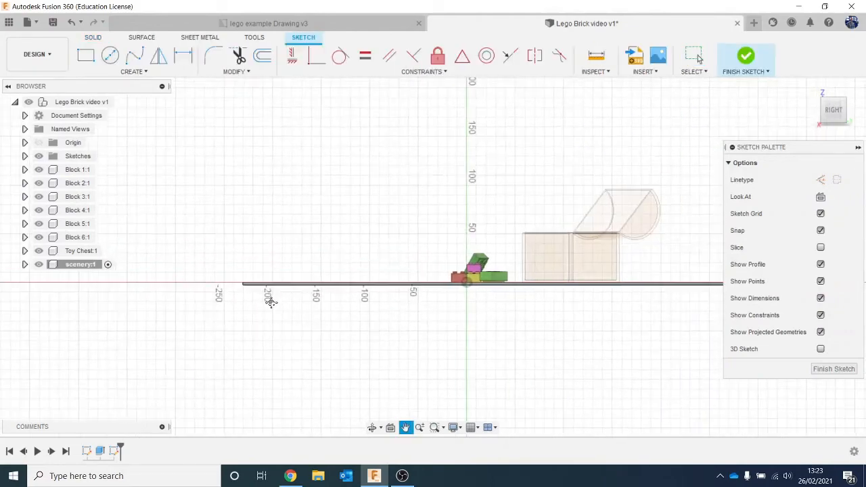
{"action": "left_click", "coordinate": [85, 55]}
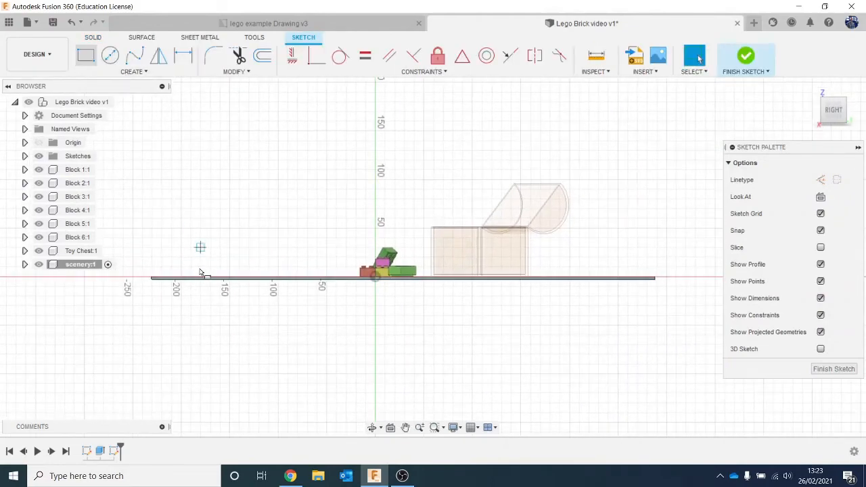
{"action": "scroll", "coordinate": [155, 281], "scroll_direction": "up", "scroll_amount": 2}
{"action": "left_click", "coordinate": [153, 279]}
{"action": "scroll", "coordinate": [524, 218], "scroll_direction": "down", "scroll_amount": 3}
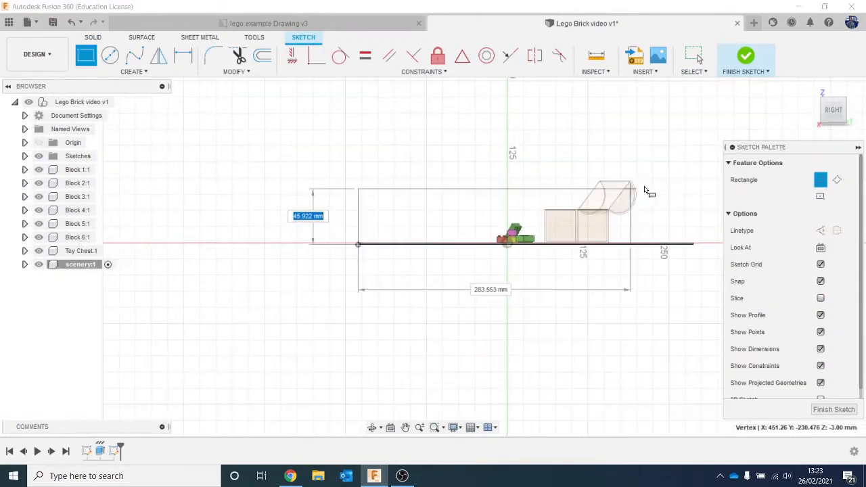
{"action": "middle_click_drag", "start_coordinate": [663, 182], "coordinate": [583, 202]}
{"action": "key", "text": "Tab"}
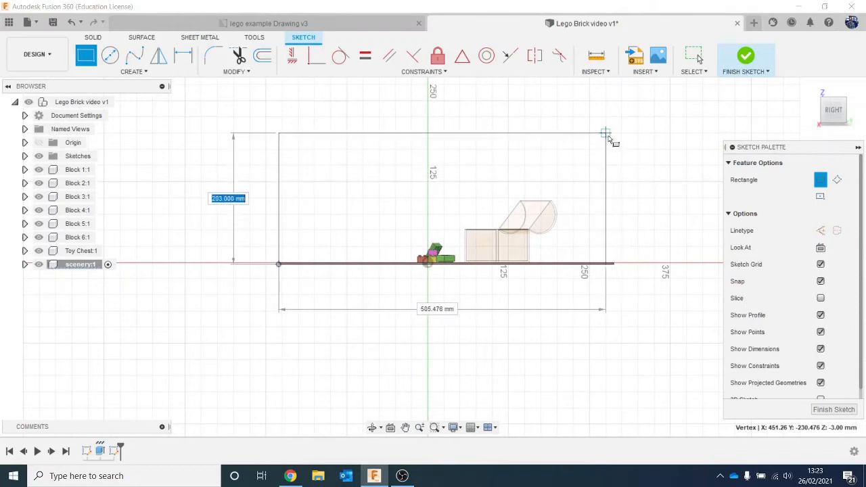
{"action": "left_click", "coordinate": [607, 110]}
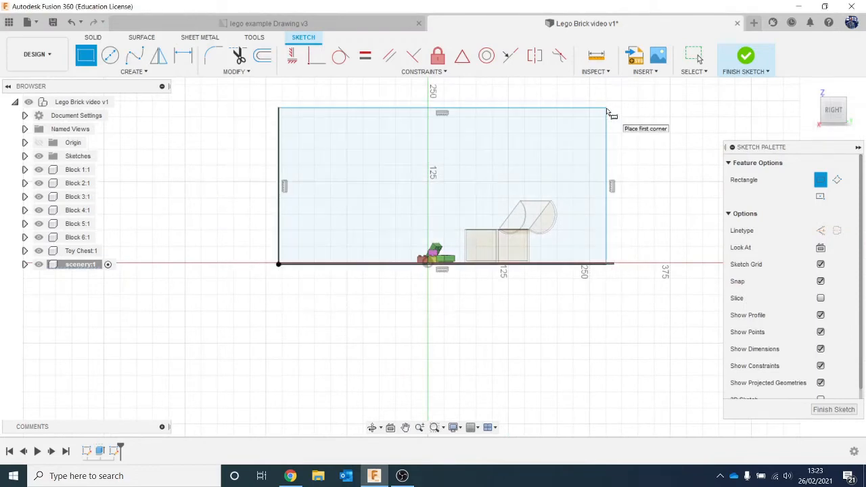
{"action": "left_click", "coordinate": [746, 54]}
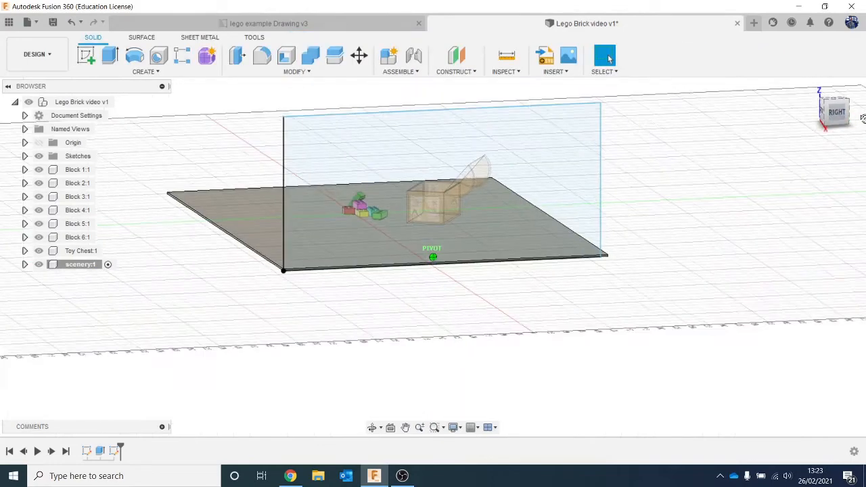
Extrude the upright rectangle by 3 mm as a new body to form the first wall
{"action": "key", "text": "e"}
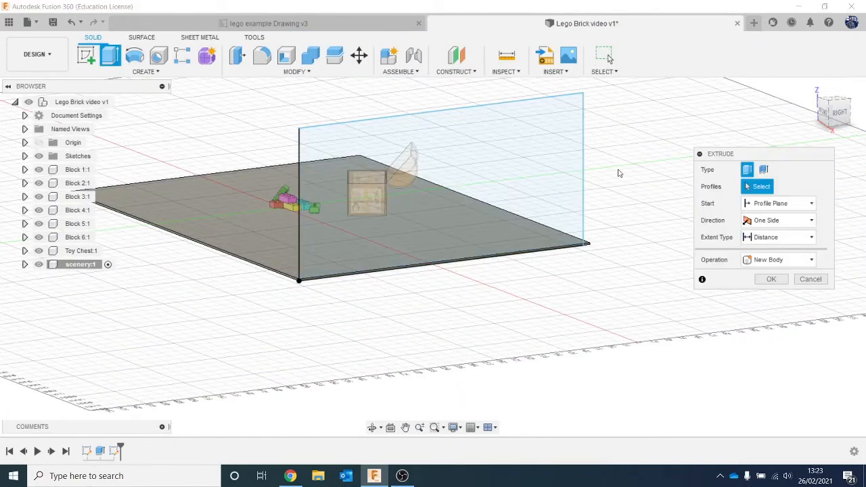
{"action": "left_click", "coordinate": [512, 157]}
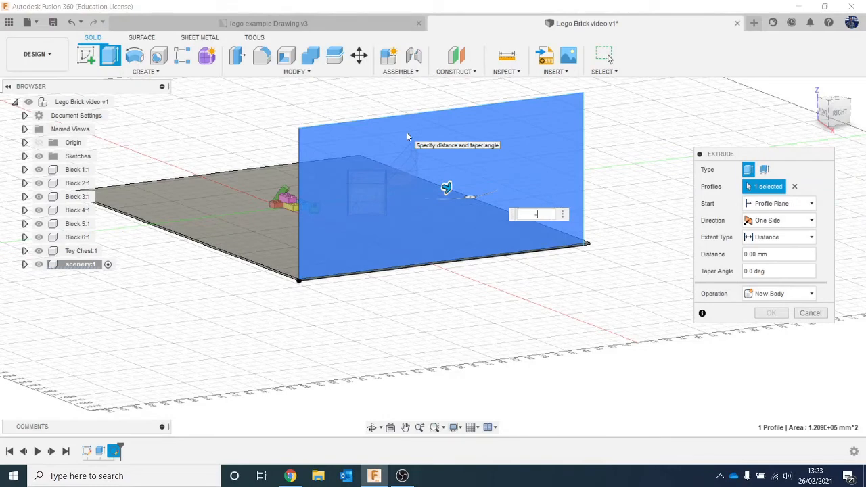
{"action": "type", "text": "-3"}
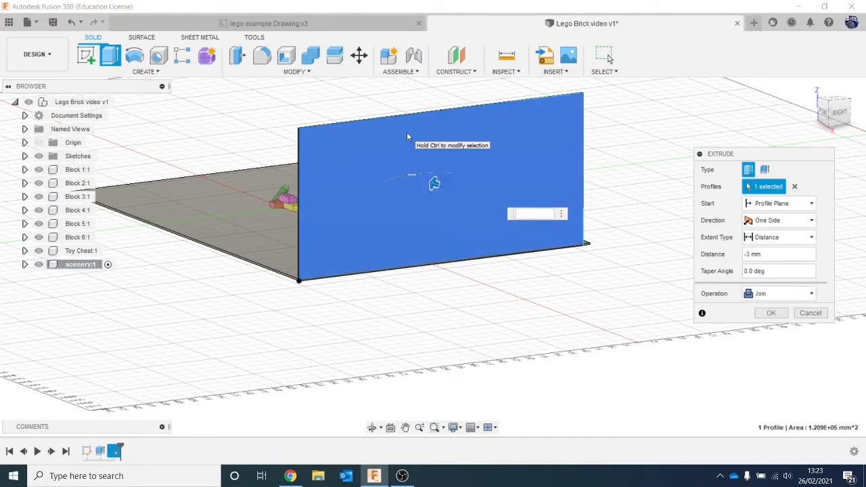
{"action": "type", "text": "3"}
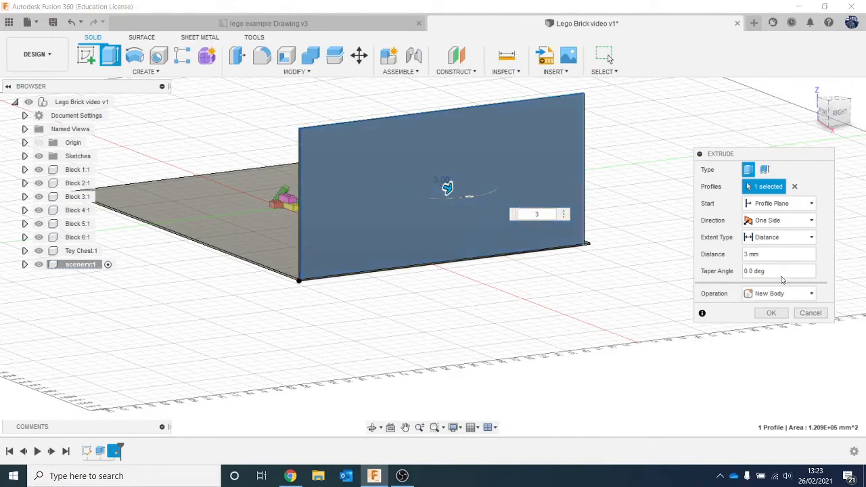
{"action": "left_click", "coordinate": [772, 313]}
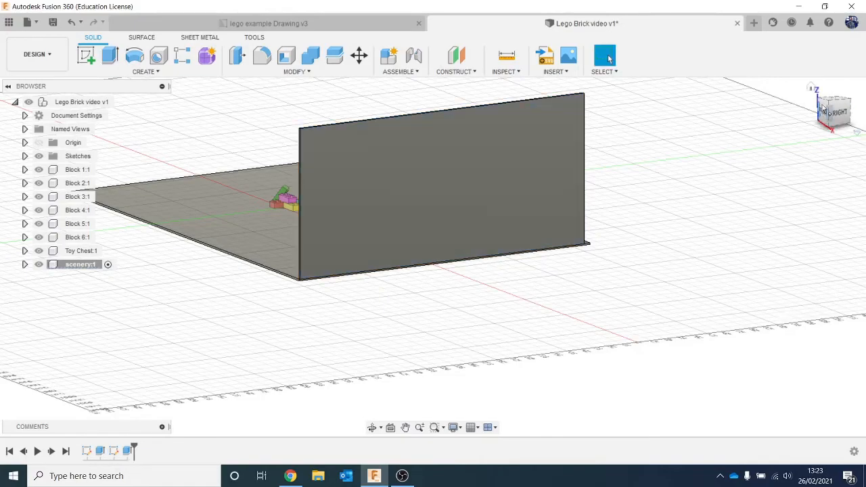
Sketch a rectangle about 718 by 239 mm on the first wall's narrow end face, from its upper corner to the floor's far corner
{"action": "mouse_move", "coordinate": [848, 113]}
{"action": "left_mouse_down"}
{"action": "mouse_move", "coordinate": [863, 128]}
{"action": "mouse_move", "coordinate": [865, 109]}
{"action": "mouse_move", "coordinate": [748, 224]}
{"action": "left_mouse_up"}
{"action": "middle_click_drag", "start_coordinate": [436, 359], "coordinate": [381, 297]}
{"action": "scroll", "coordinate": [330, 257], "scroll_direction": "up", "scroll_amount": 3}
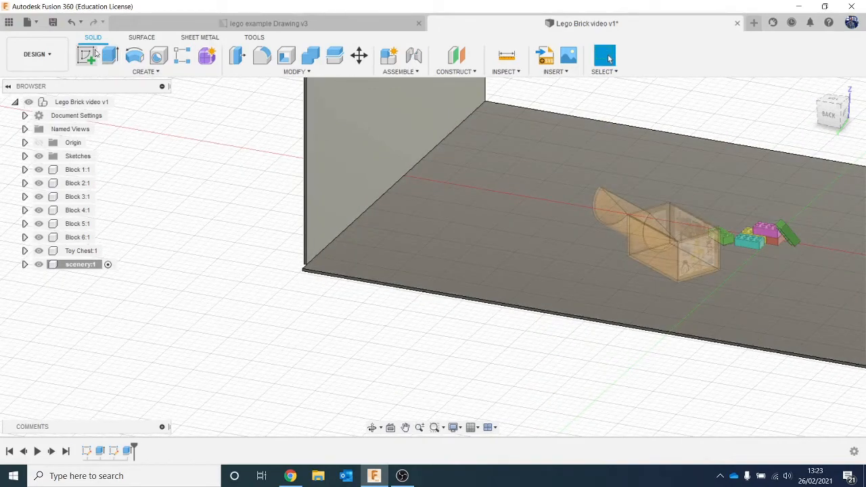
{"action": "left_click", "coordinate": [88, 54]}
{"action": "scroll", "coordinate": [310, 240], "scroll_direction": "up", "scroll_amount": 6}
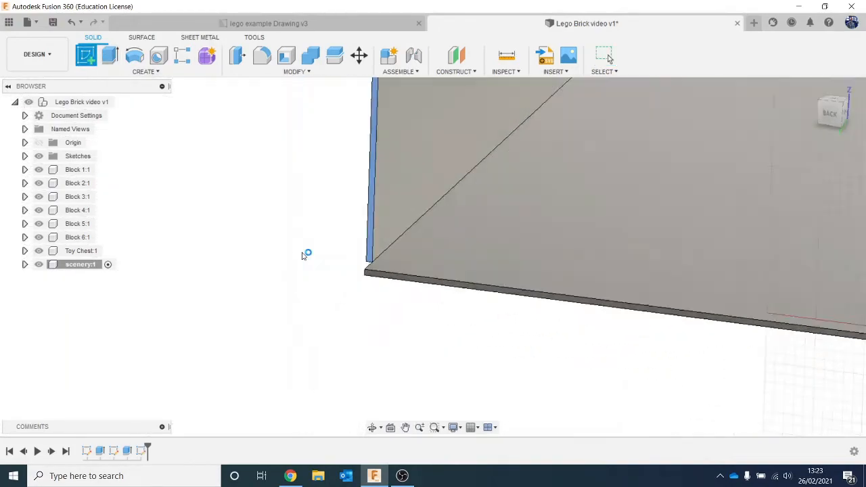
{"action": "left_click", "coordinate": [304, 251]}
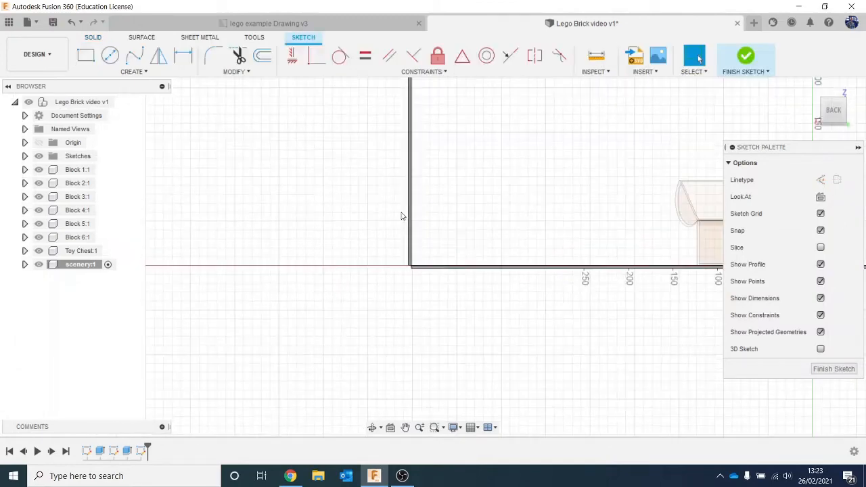
{"action": "mouse_move", "coordinate": [351, 270]}
{"action": "middle_mouse_down"}
{"action": "mouse_move", "coordinate": [249, 315]}
{"action": "mouse_move", "coordinate": [291, 323]}
{"action": "mouse_move", "coordinate": [276, 322]}
{"action": "middle_mouse_up"}
{"action": "scroll", "coordinate": [280, 282], "scroll_direction": "down", "scroll_amount": 3}
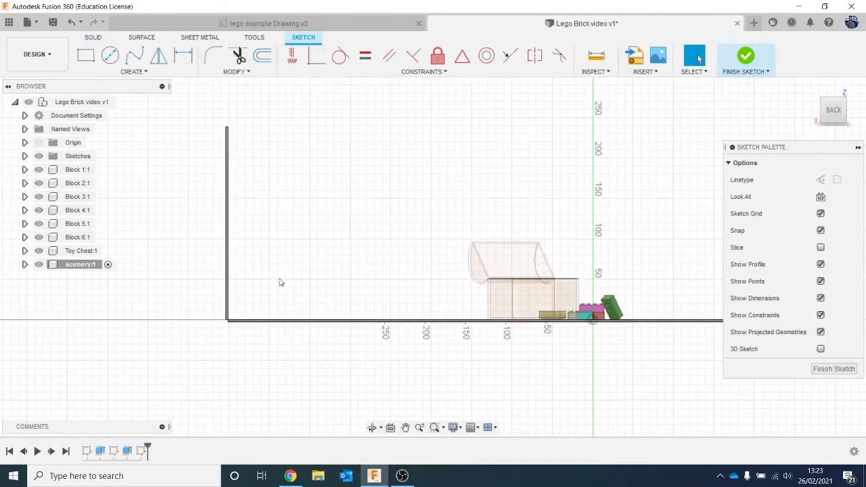
{"action": "scroll", "coordinate": [332, 212], "scroll_direction": "down", "scroll_amount": 2}
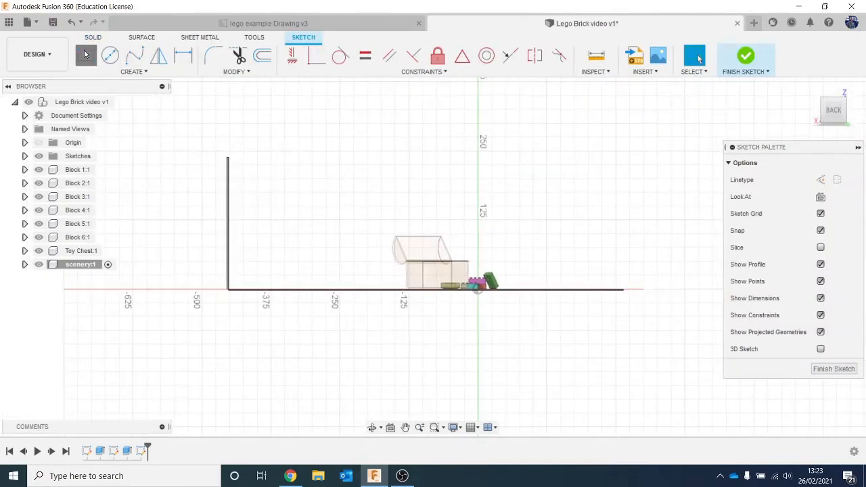
{"action": "left_click", "coordinate": [85, 54]}
{"action": "scroll", "coordinate": [226, 166], "scroll_direction": "up", "scroll_amount": 4}
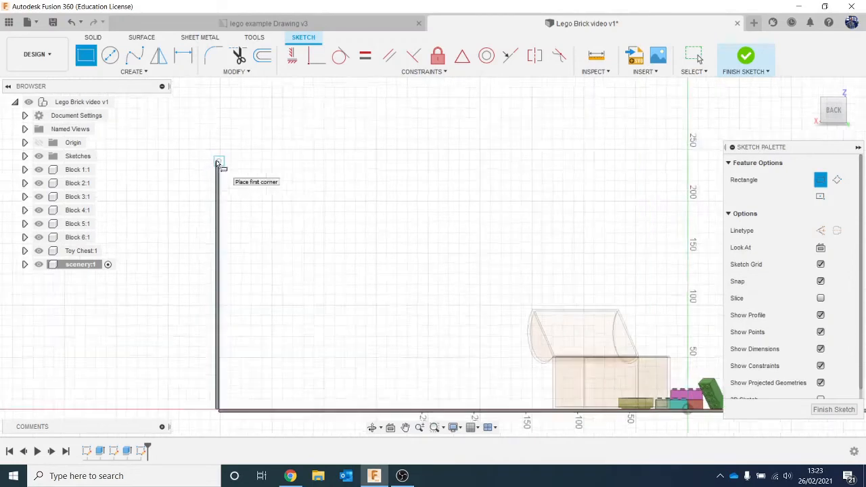
{"action": "scroll", "coordinate": [218, 164], "scroll_direction": "up", "scroll_amount": 2}
{"action": "left_click", "coordinate": [217, 163]}
{"action": "scroll", "coordinate": [451, 353], "scroll_direction": "down", "scroll_amount": 3}
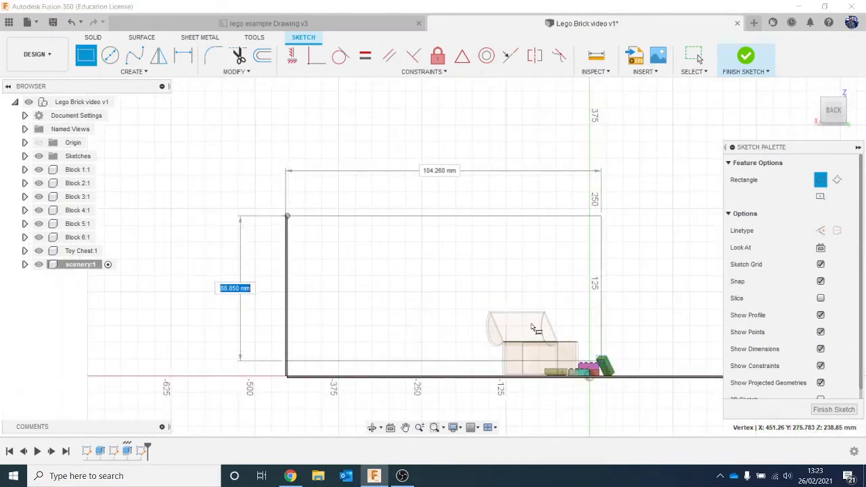
{"action": "middle_click_drag", "start_coordinate": [730, 370], "coordinate": [474, 280]}
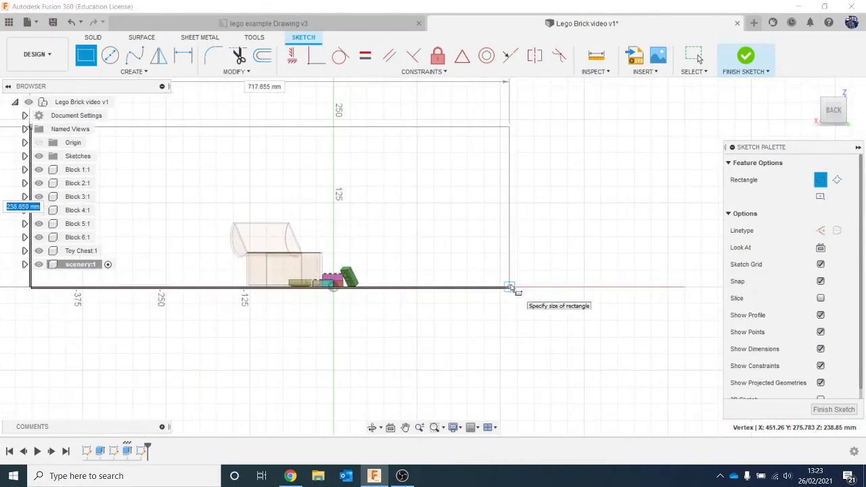
{"action": "left_click", "coordinate": [510, 288]}
{"action": "left_click", "coordinate": [746, 61]}
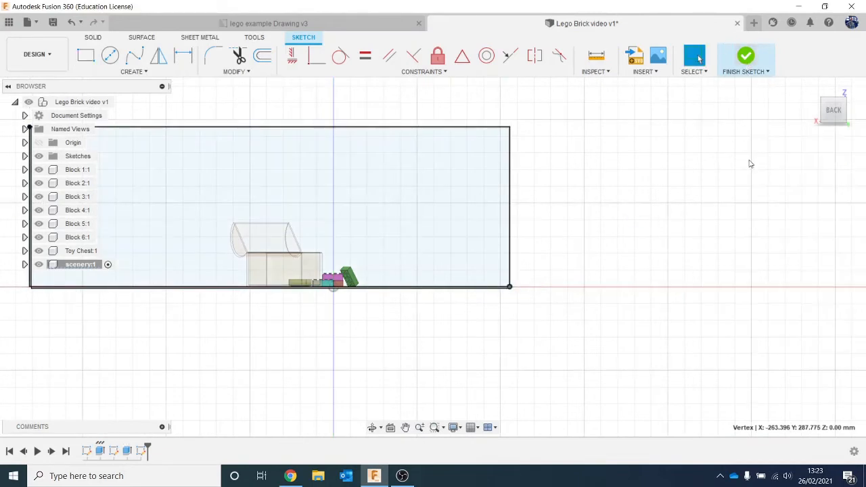
Extrude the long upright rectangle by 3 mm as a new body to form the wall behind the toy chest
{"action": "key", "text": "e"}
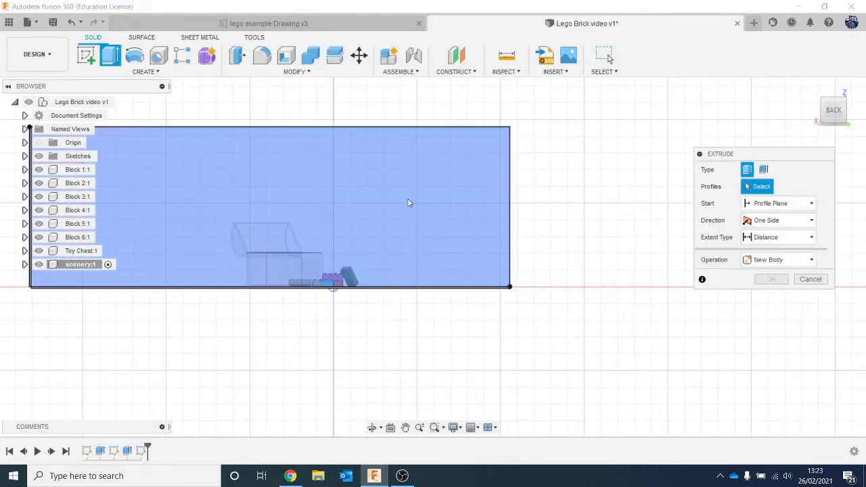
{"action": "left_click", "coordinate": [410, 201]}
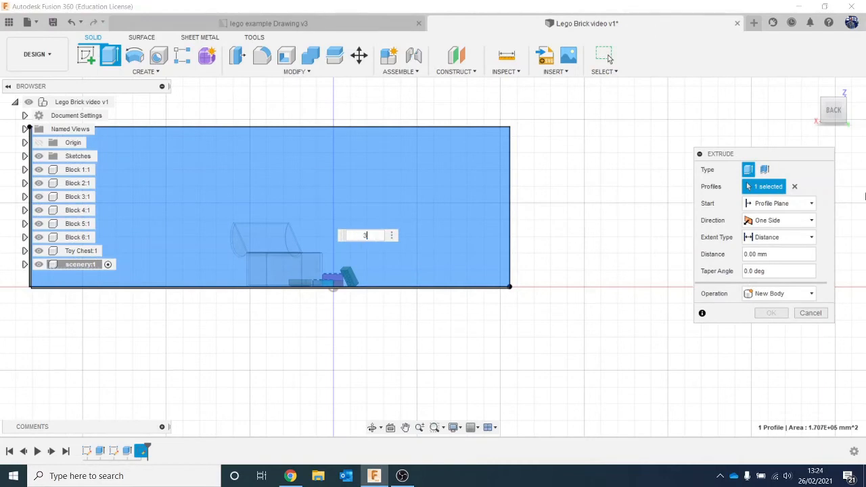
{"action": "type", "text": "3"}
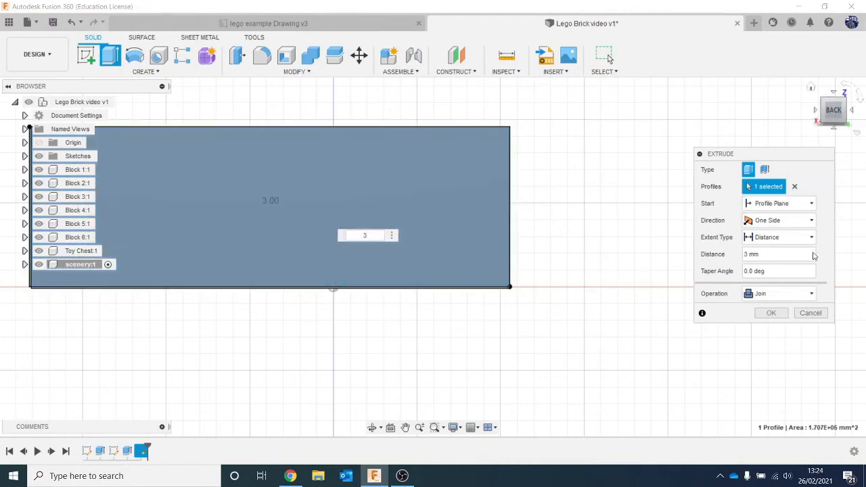
{"action": "left_click", "coordinate": [826, 109]}
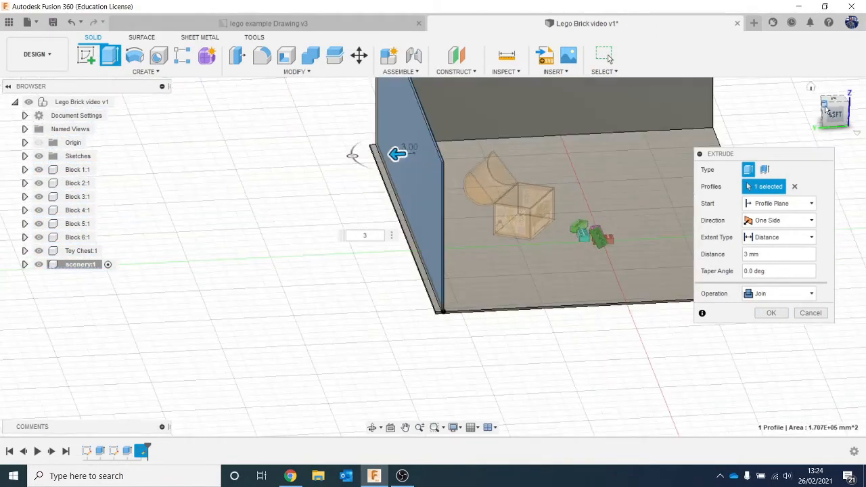
{"action": "left_click", "coordinate": [817, 296]}
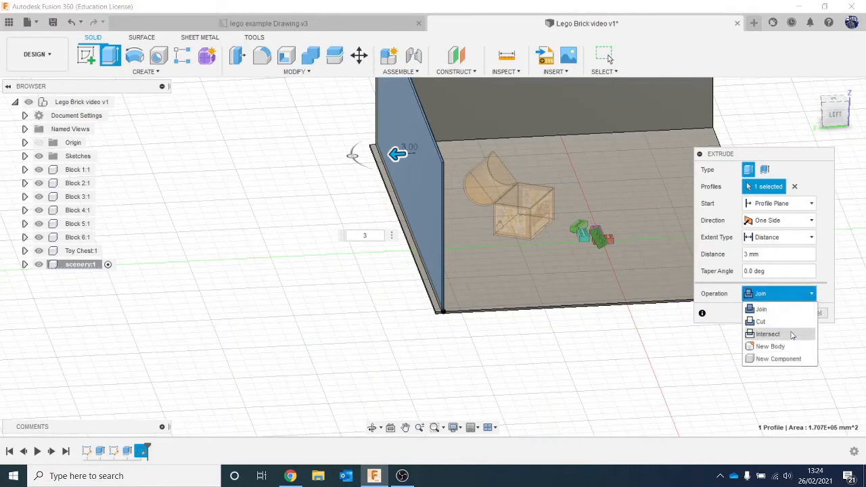
{"action": "left_click", "coordinate": [768, 334]}
{"action": "left_click", "coordinate": [771, 313]}
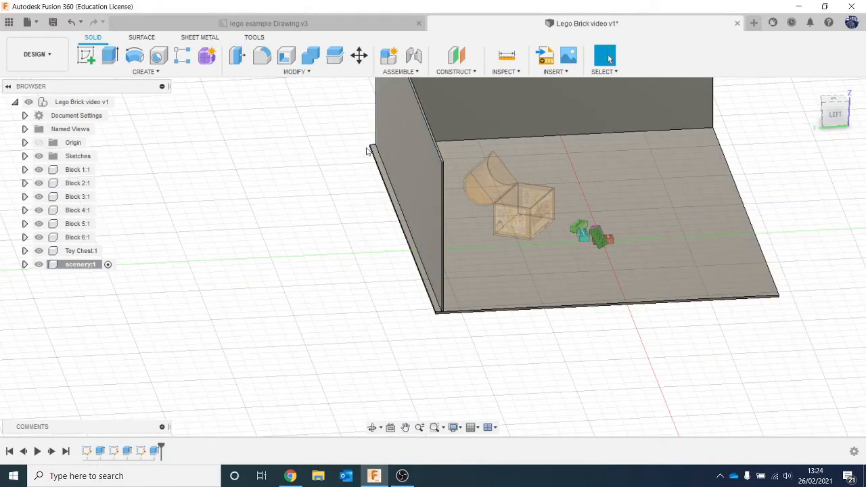
Preview the chest, bricks and scenery in the Render workspace with the Appearance dialog closed, and return to the Design workspace
{"action": "middle_click_drag", "start_coordinate": [433, 256], "coordinate": [466, 252], "text": "shift"}
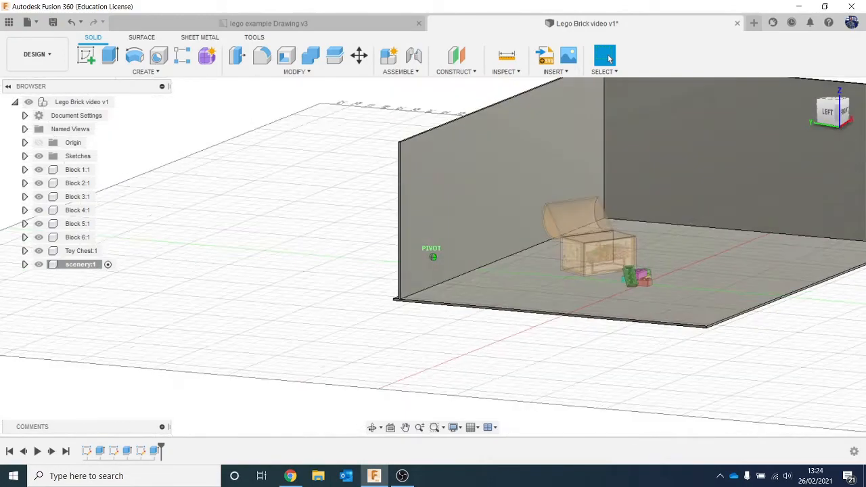
{"action": "left_click_drag", "start_coordinate": [833, 112], "coordinate": [808, 136]}
{"action": "middle_click_drag", "start_coordinate": [727, 224], "coordinate": [535, 215]}
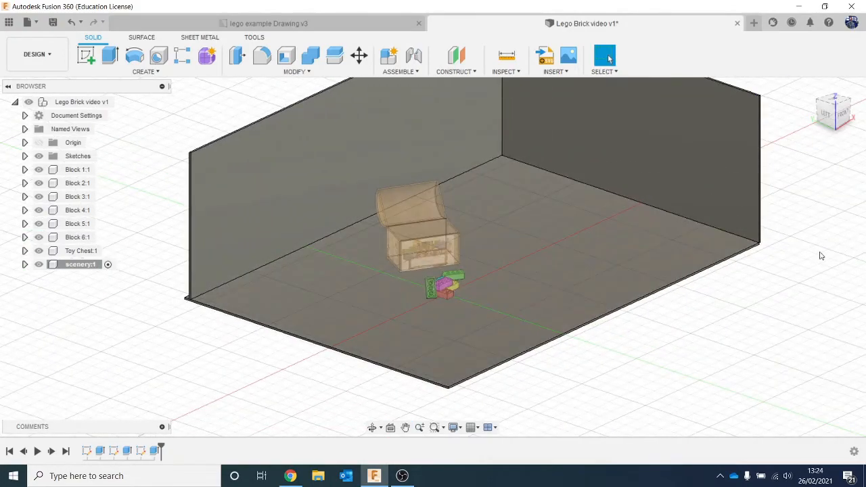
{"action": "scroll", "coordinate": [703, 271], "scroll_direction": "up", "scroll_amount": 2}
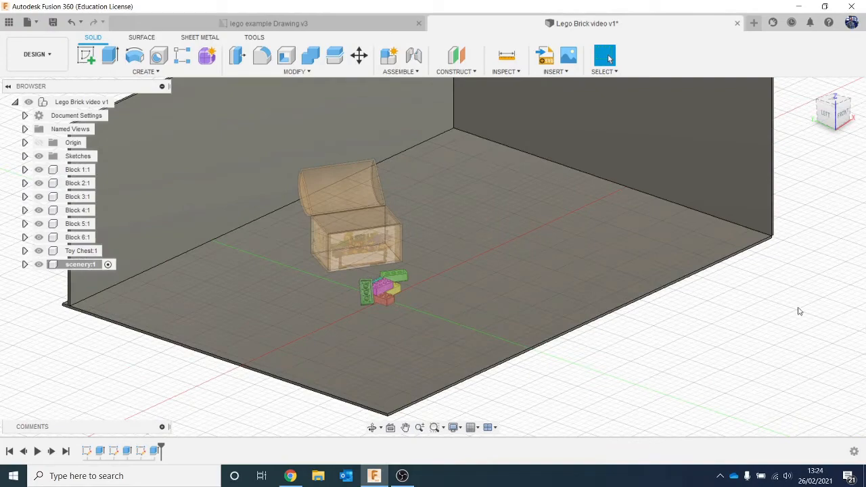
{"action": "middle_click_drag", "start_coordinate": [780, 302], "coordinate": [862, 355]}
{"action": "key", "text": "Escape"}
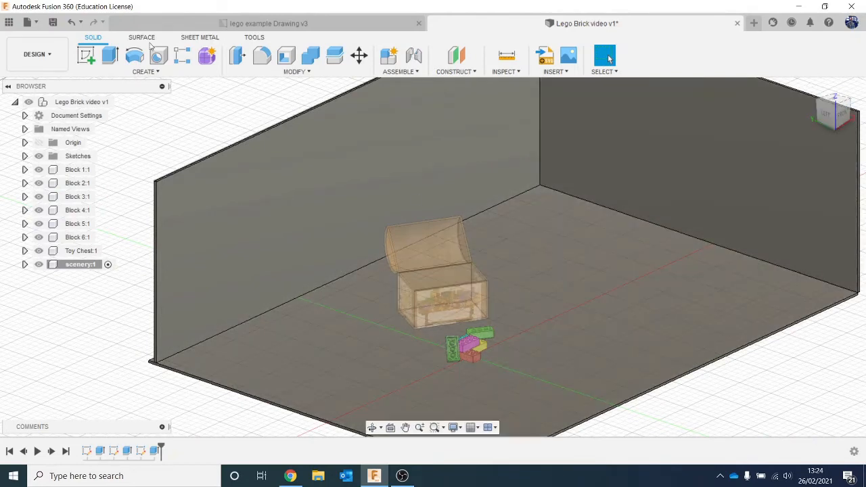
{"action": "left_click", "coordinate": [34, 54]}
{"action": "left_click", "coordinate": [28, 120]}
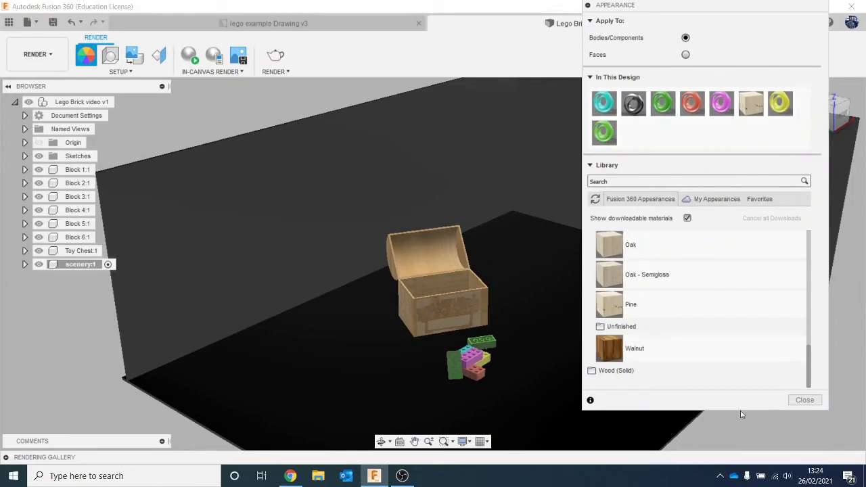
{"action": "left_click", "coordinate": [804, 399]}
{"action": "left_click", "coordinate": [37, 54]}
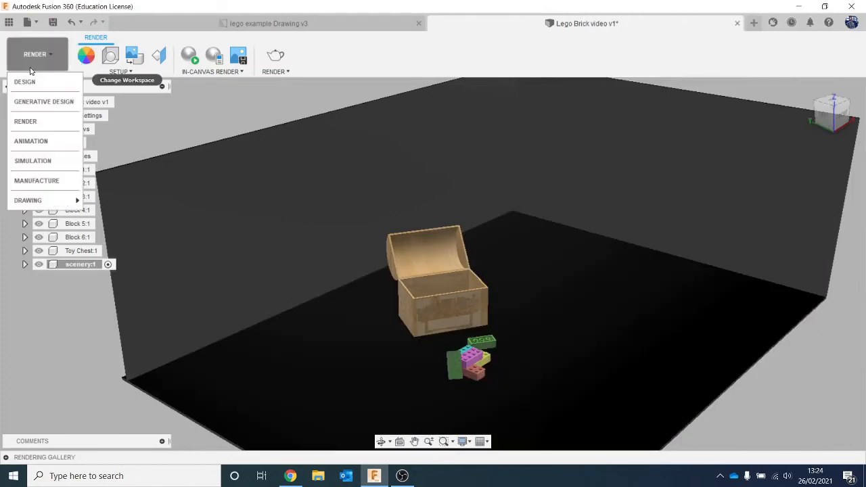
{"action": "left_click", "coordinate": [30, 82]}
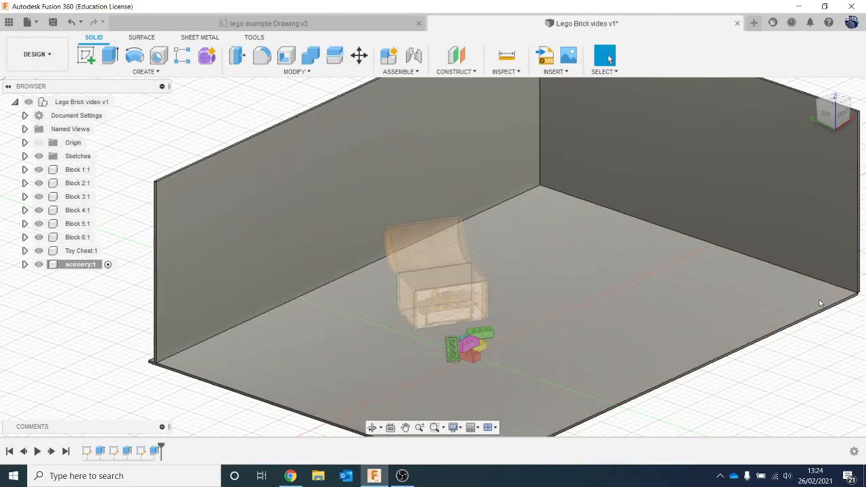
Apply the Fabric (Blue) cloth appearance to the scenery floor and close the Appearance dialog
{"action": "scroll", "coordinate": [764, 298], "scroll_direction": "up", "scroll_amount": 2}
{"action": "scroll", "coordinate": [717, 264], "scroll_direction": "down", "scroll_amount": 1}
{"action": "scroll", "coordinate": [713, 264], "scroll_direction": "down", "scroll_amount": 2}
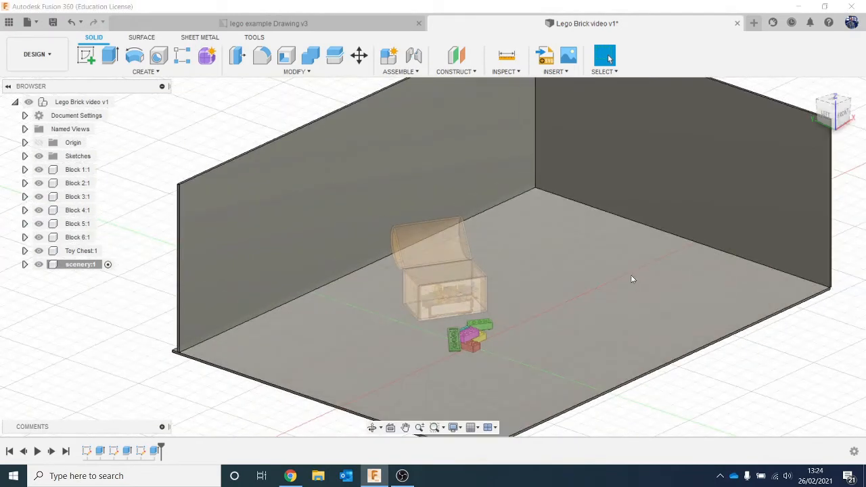
{"action": "key", "text": "a"}
{"action": "scroll", "coordinate": [652, 284], "scroll_direction": "up", "scroll_amount": 5}
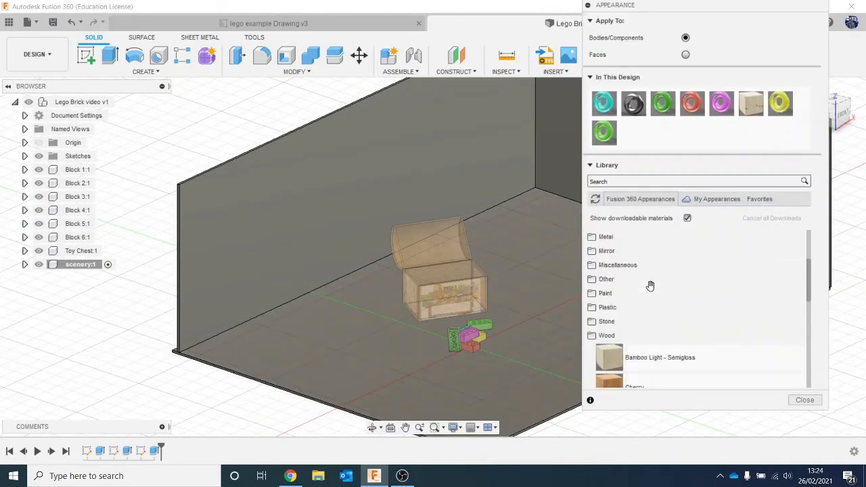
{"action": "scroll", "coordinate": [643, 298], "scroll_direction": "up", "scroll_amount": 2}
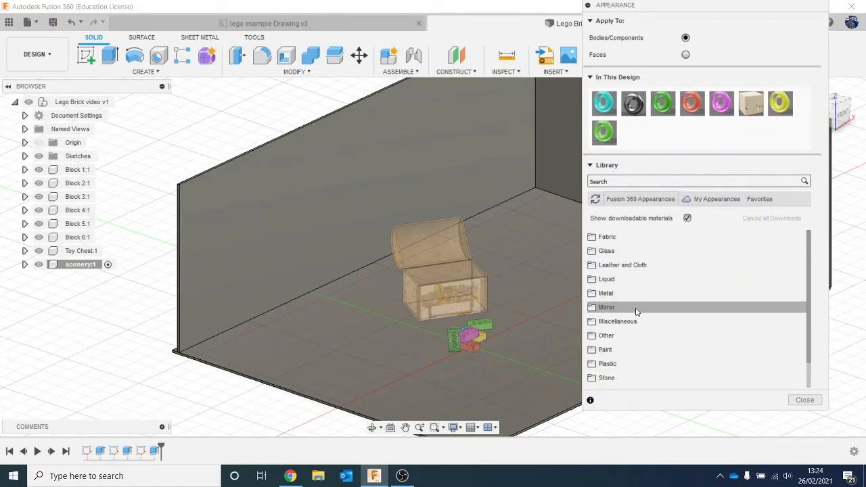
{"action": "left_click", "coordinate": [634, 266]}
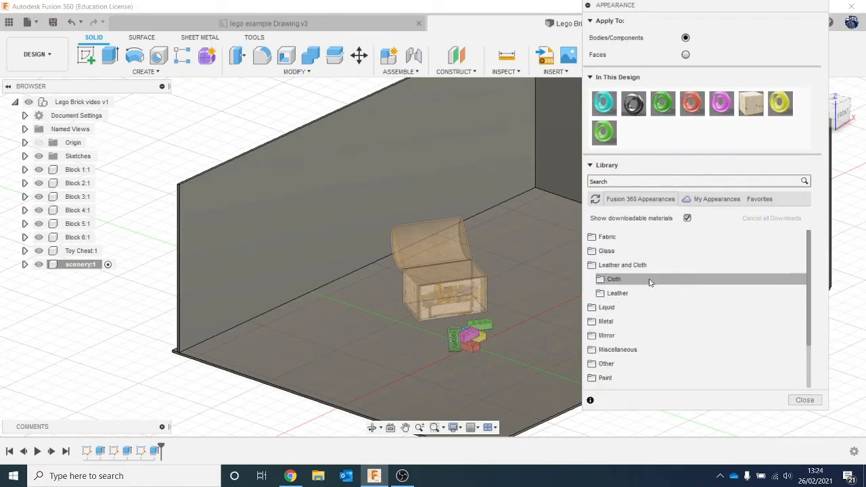
{"action": "left_click", "coordinate": [649, 279]}
{"action": "left_click_drag", "start_coordinate": [690, 298], "coordinate": [535, 244]}
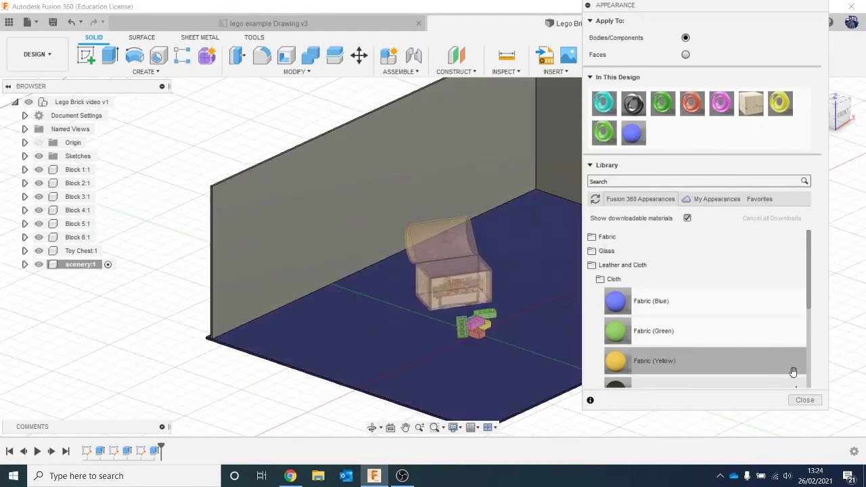
{"action": "left_click", "coordinate": [803, 400]}
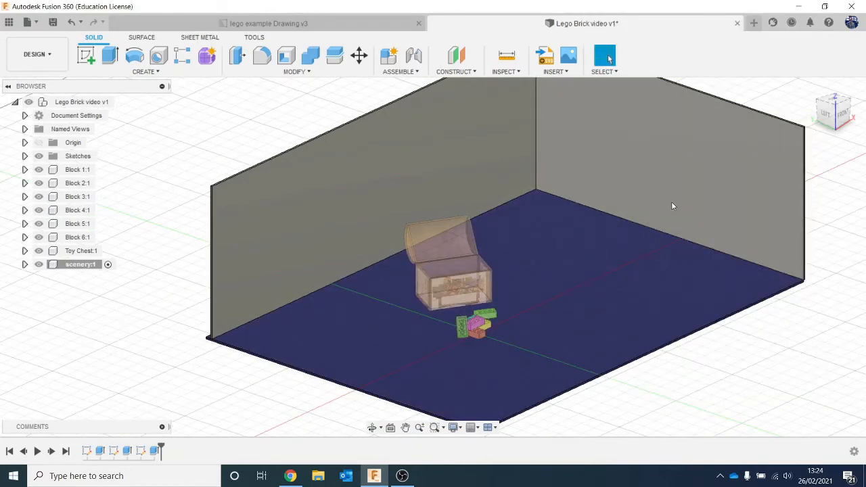
Sketch a thin rectangle along the base of the wall behind the toy chest, spanning the wall's full length
{"action": "scroll", "coordinate": [506, 325], "scroll_direction": "up", "scroll_amount": 2}
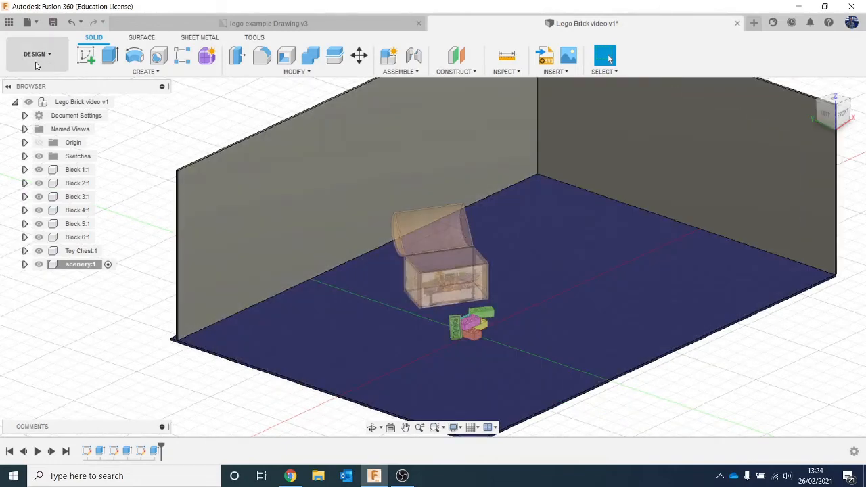
{"action": "left_click", "coordinate": [85, 55]}
{"action": "left_click", "coordinate": [261, 230]}
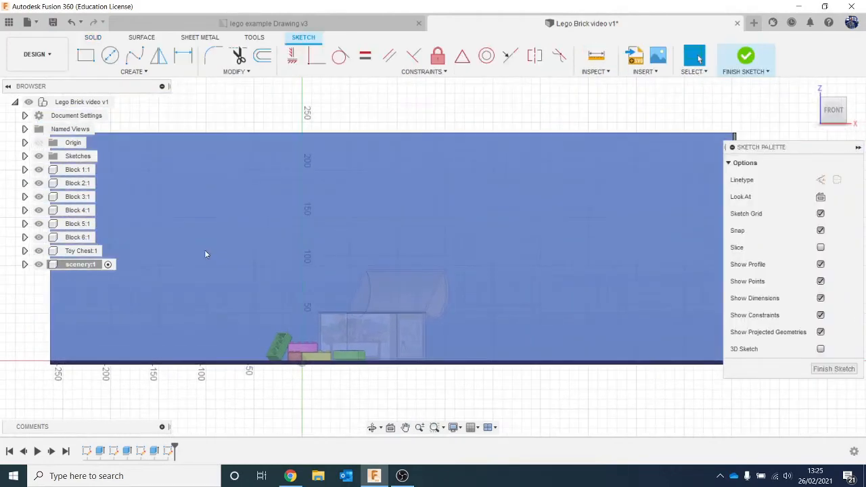
{"action": "left_click", "coordinate": [93, 58]}
{"action": "left_click_drag", "start_coordinate": [840, 108], "coordinate": [865, 107]}
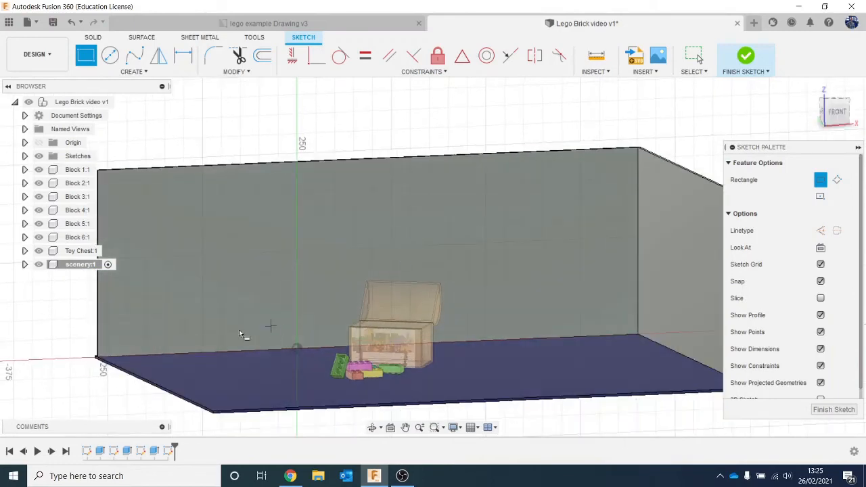
{"action": "scroll", "coordinate": [179, 339], "scroll_direction": "up", "scroll_amount": 5}
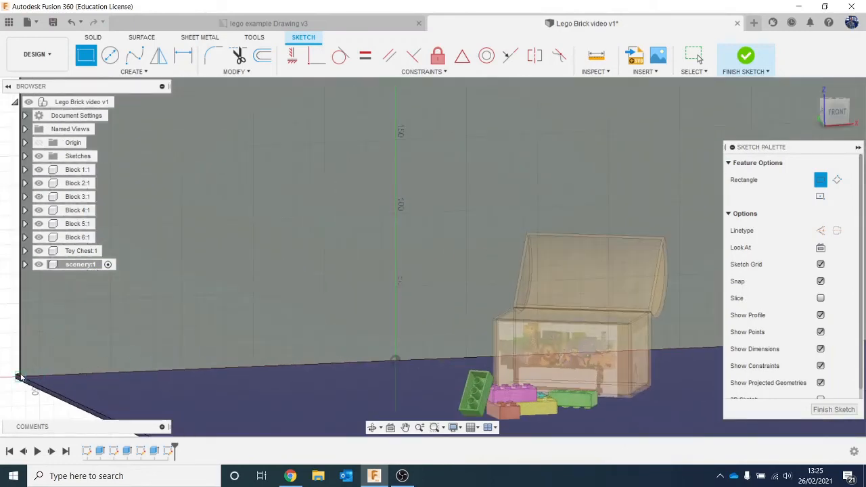
{"action": "left_click", "coordinate": [21, 377]}
{"action": "middle_click_drag", "start_coordinate": [496, 334], "coordinate": [93, 312]}
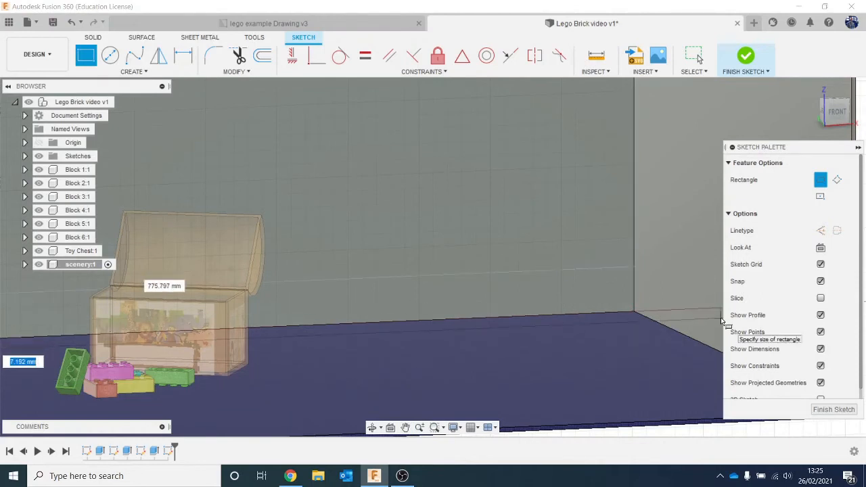
{"action": "scroll", "coordinate": [666, 308], "scroll_direction": "up", "scroll_amount": 2}
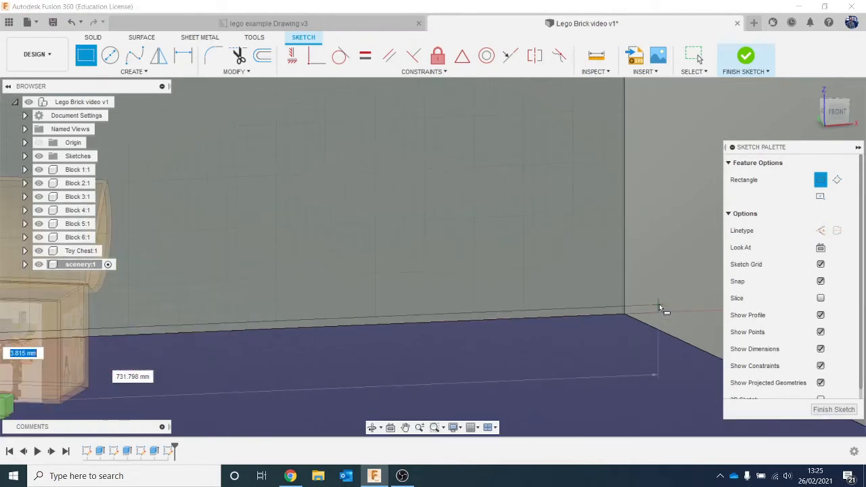
{"action": "left_click", "coordinate": [623, 300]}
Extrude the thin base rectangle by 5 mm as a new body to form a skirting board
{"action": "middle_click_drag", "start_coordinate": [616, 354], "coordinate": [457, 359], "text": "shift"}
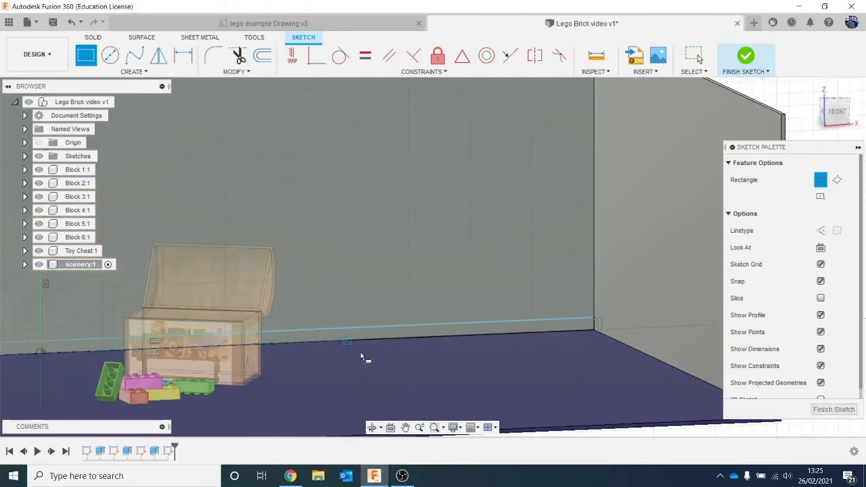
{"action": "key", "text": "e"}
{"action": "left_click", "coordinate": [423, 328]}
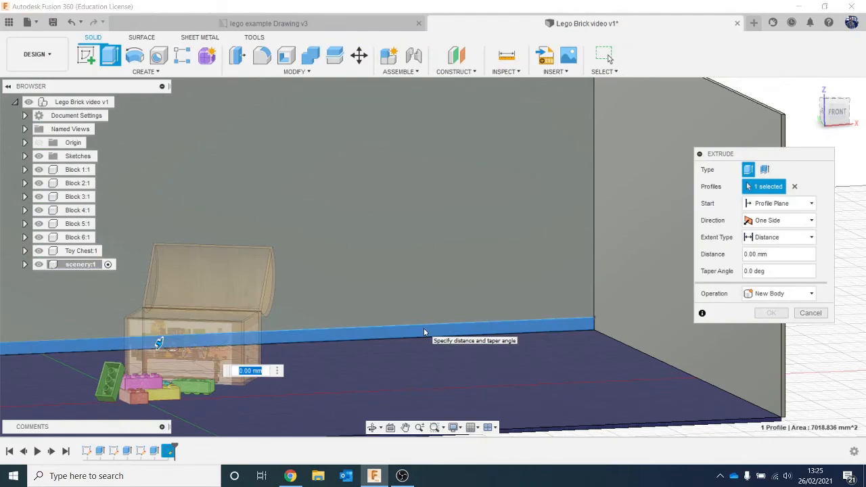
{"action": "type", "text": "5"}
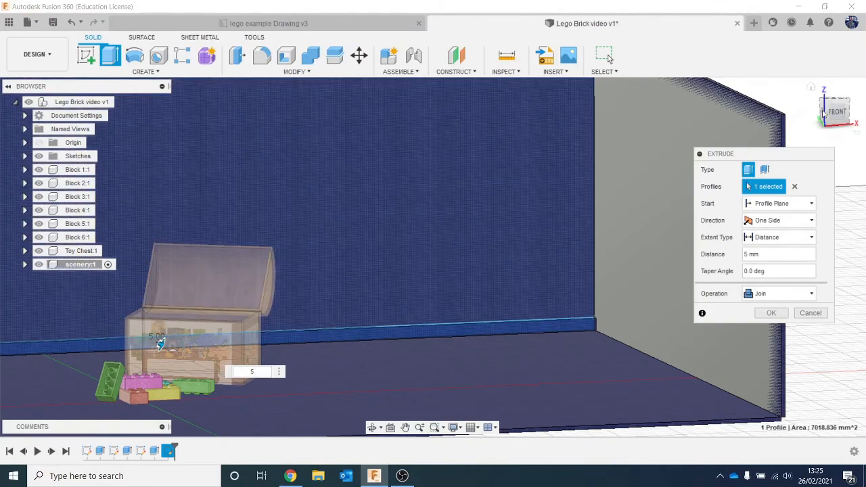
{"action": "middle_click_drag", "start_coordinate": [160, 343], "coordinate": [252, 409], "text": "shift"}
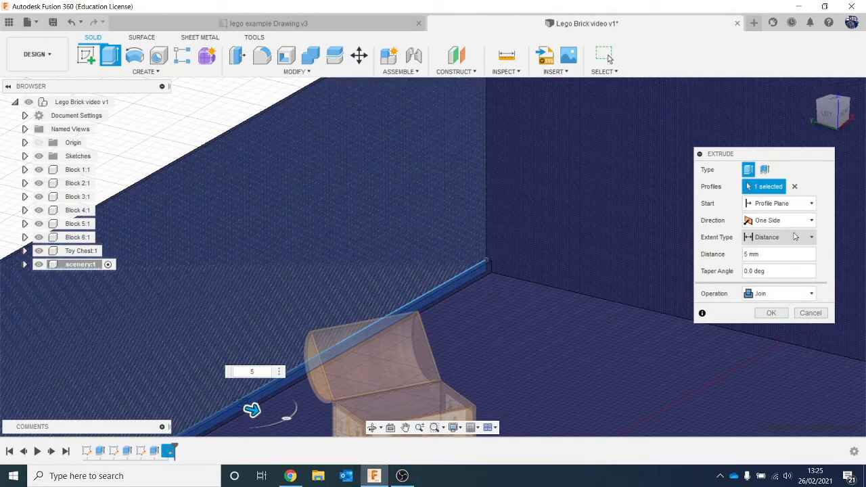
{"action": "left_click", "coordinate": [786, 295]}
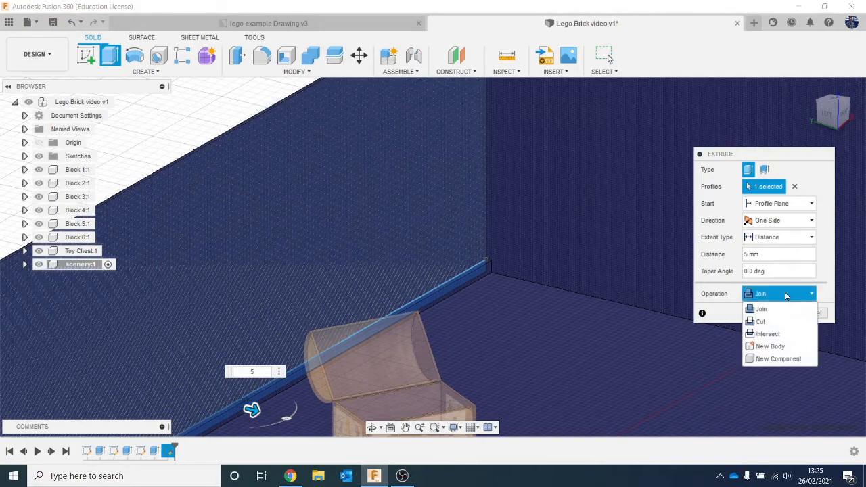
{"action": "left_click", "coordinate": [769, 346]}
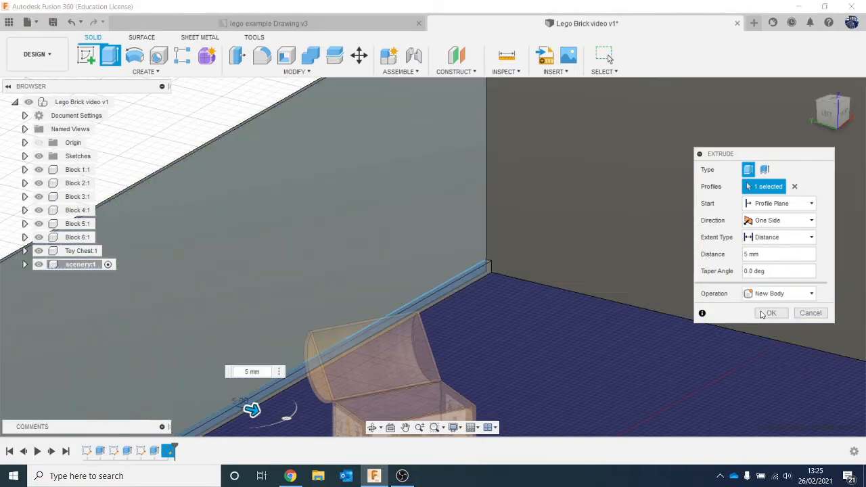
{"action": "left_click", "coordinate": [762, 314]}
{"action": "scroll", "coordinate": [730, 331], "scroll_direction": "down", "scroll_amount": 1}
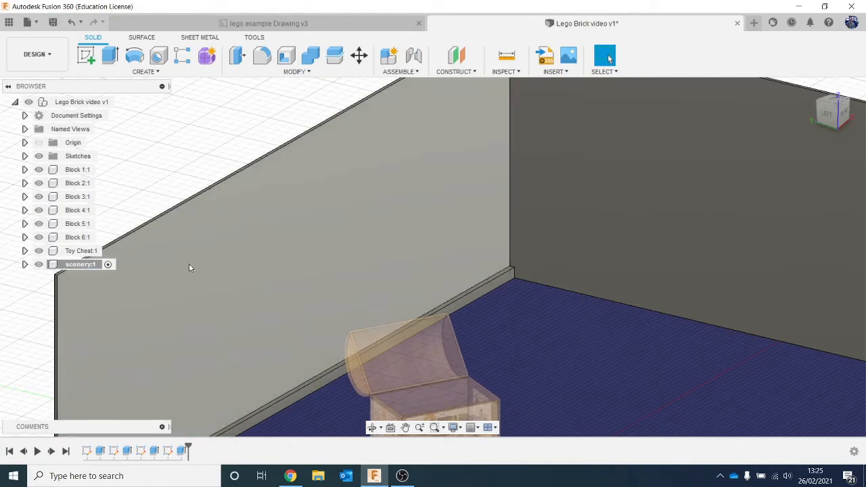
Draft the skirting board's top face by 40 degrees, using its front face as the pull direction
{"action": "middle_click_drag", "start_coordinate": [183, 240], "coordinate": [175, 117]}
{"action": "scroll", "coordinate": [177, 272], "scroll_direction": "up", "scroll_amount": 2}
{"action": "middle_click_drag", "start_coordinate": [135, 340], "coordinate": [222, 196]}
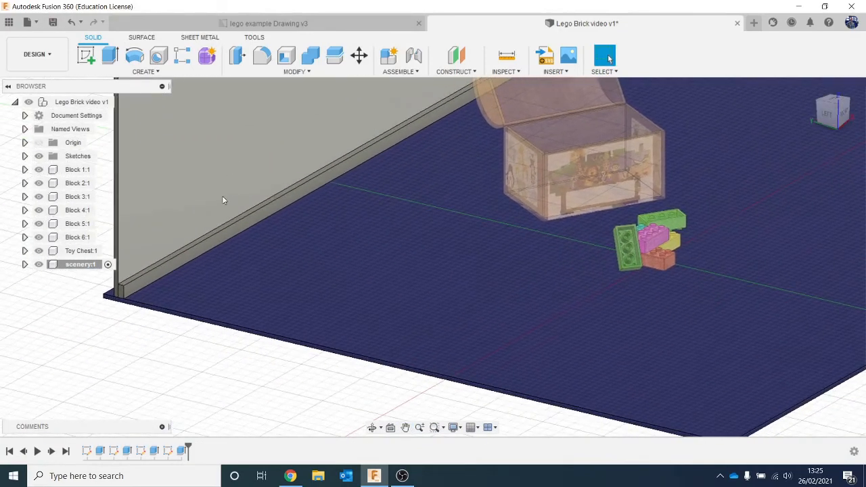
{"action": "scroll", "coordinate": [215, 206], "scroll_direction": "up", "scroll_amount": 2}
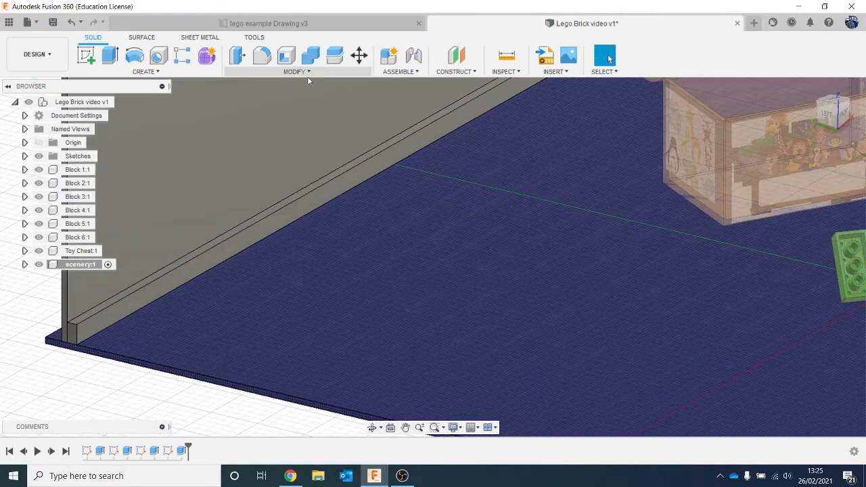
{"action": "left_click", "coordinate": [299, 73]}
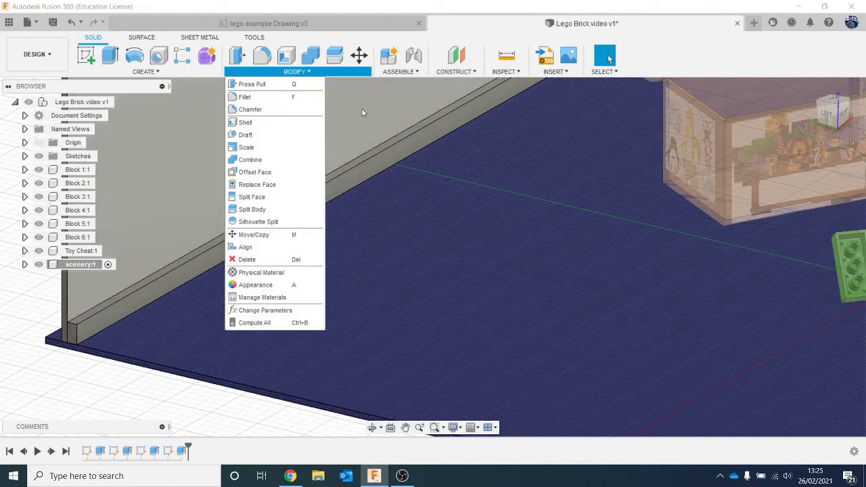
{"action": "left_click", "coordinate": [255, 284]}
{"action": "scroll", "coordinate": [213, 247], "scroll_direction": "up", "scroll_amount": 1}
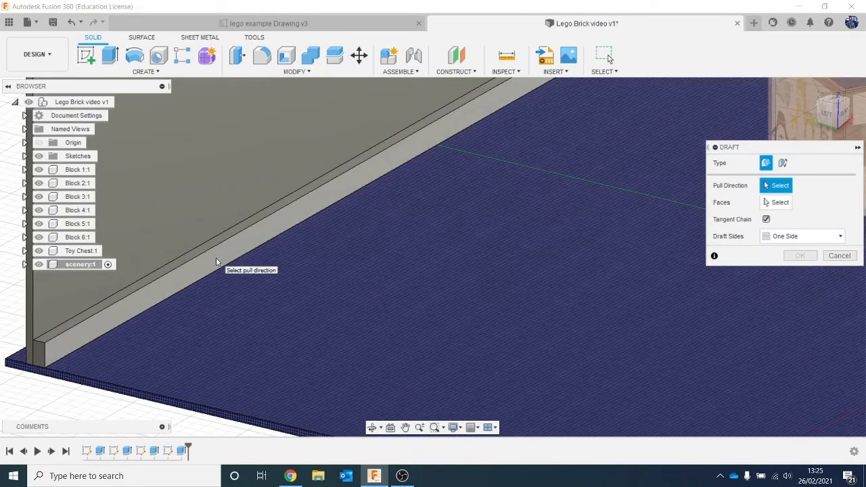
{"action": "left_click", "coordinate": [216, 260]}
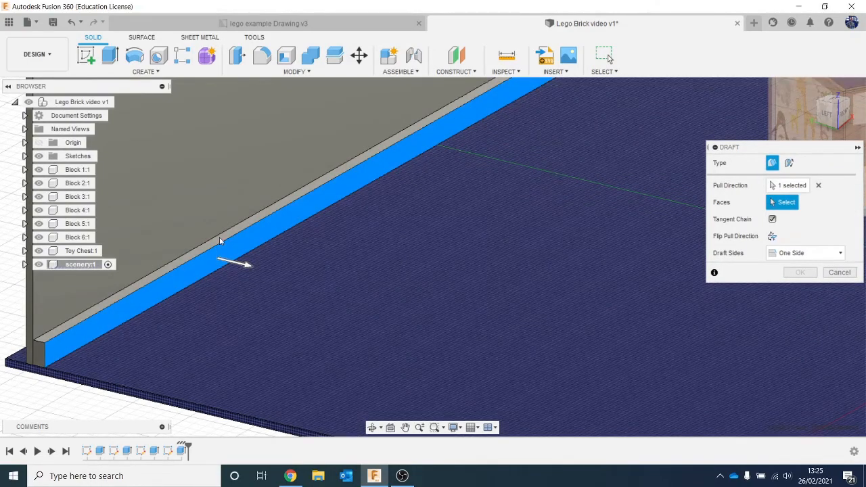
{"action": "left_click", "coordinate": [219, 240]}
{"action": "left_click_drag", "start_coordinate": [275, 252], "coordinate": [289, 296]}
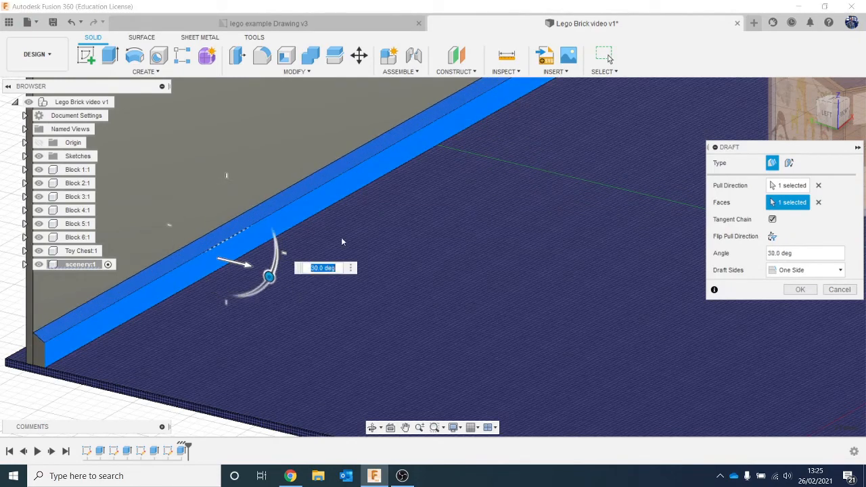
{"action": "type", "text": "40"}
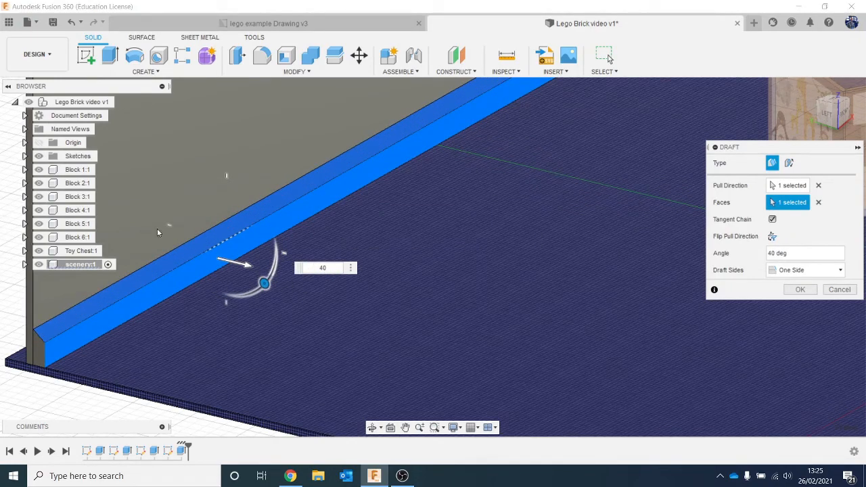
{"action": "middle_click_drag", "start_coordinate": [129, 375], "coordinate": [290, 305]}
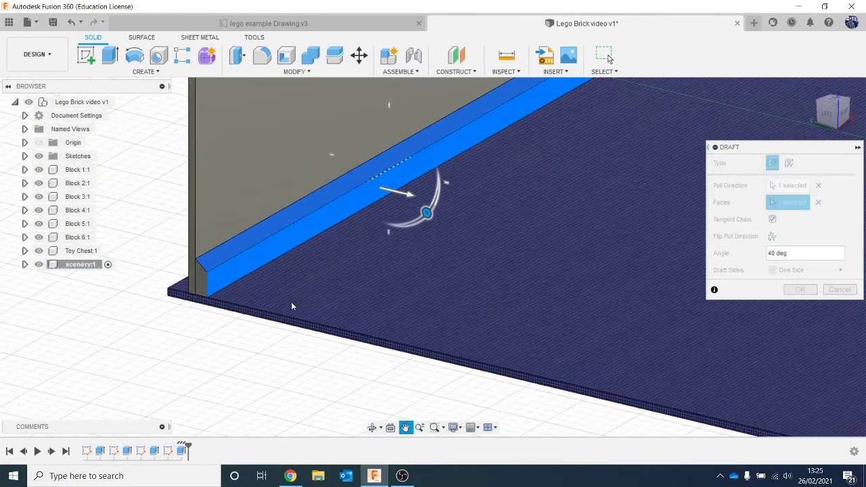
{"action": "scroll", "coordinate": [207, 257], "scroll_direction": "up", "scroll_amount": 4}
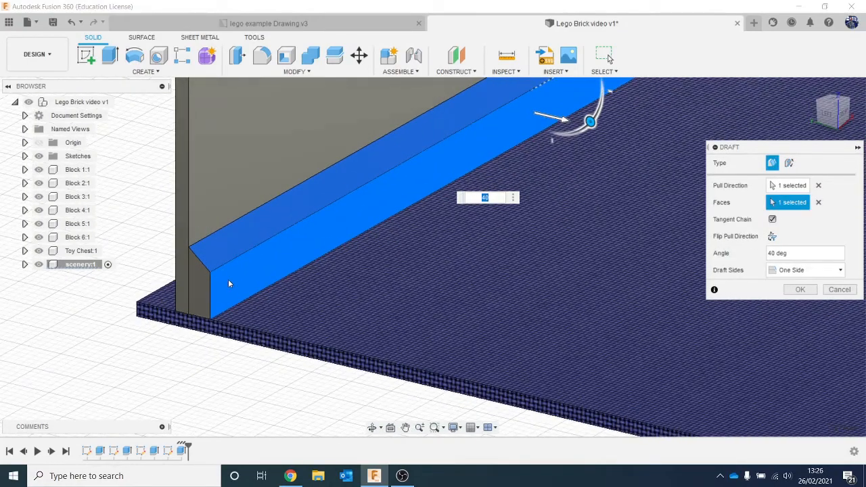
{"action": "scroll", "coordinate": [493, 167], "scroll_direction": "down", "scroll_amount": 2}
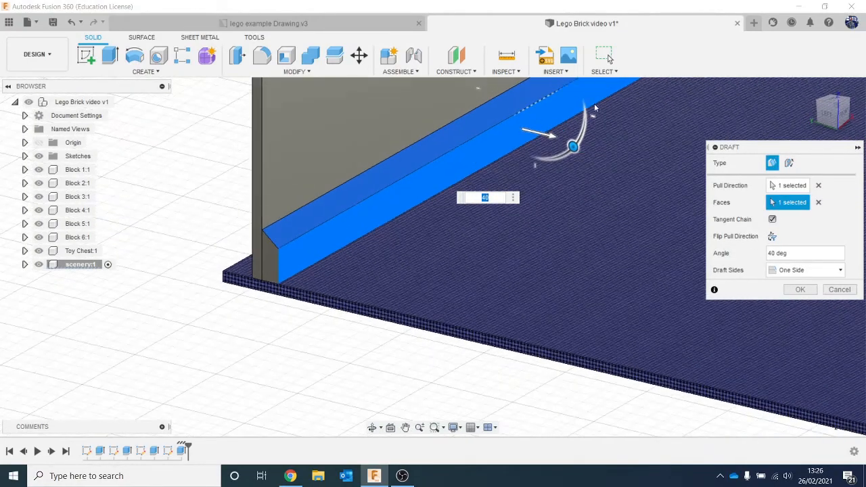
{"action": "middle_click_drag", "start_coordinate": [634, 173], "coordinate": [537, 207]}
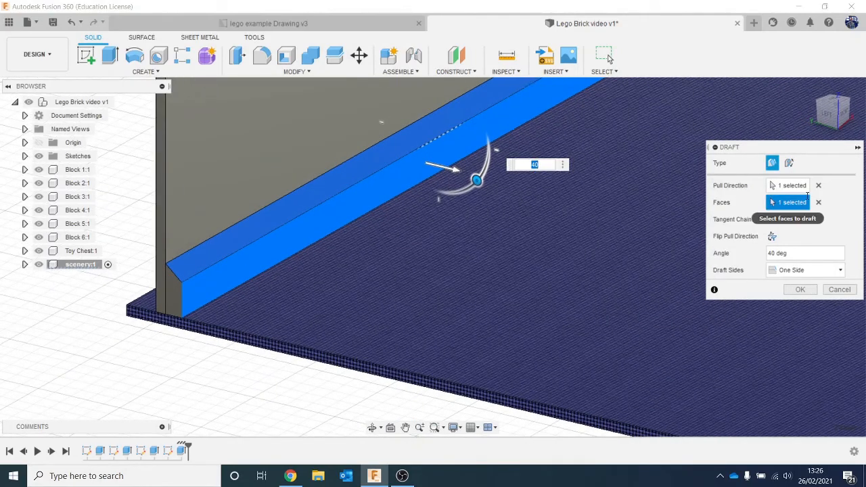
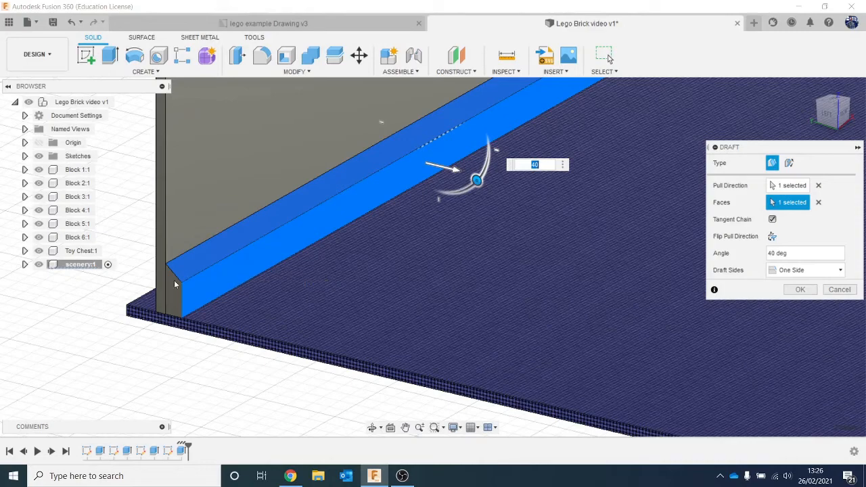
{"action": "left_click", "coordinate": [798, 290]}
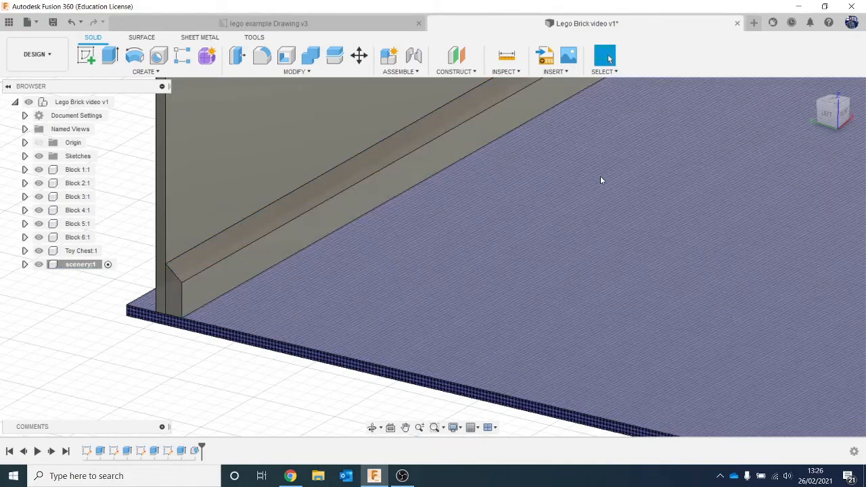
Try to sketch a rectangle about 10 mm high along the second wall's base, ending at the existing skirting board's upper front corner
{"action": "scroll", "coordinate": [600, 176], "scroll_direction": "down", "scroll_amount": 4}
{"action": "middle_click_drag", "start_coordinate": [623, 129], "coordinate": [143, 342]}
{"action": "scroll", "coordinate": [629, 228], "scroll_direction": "down", "scroll_amount": 5}
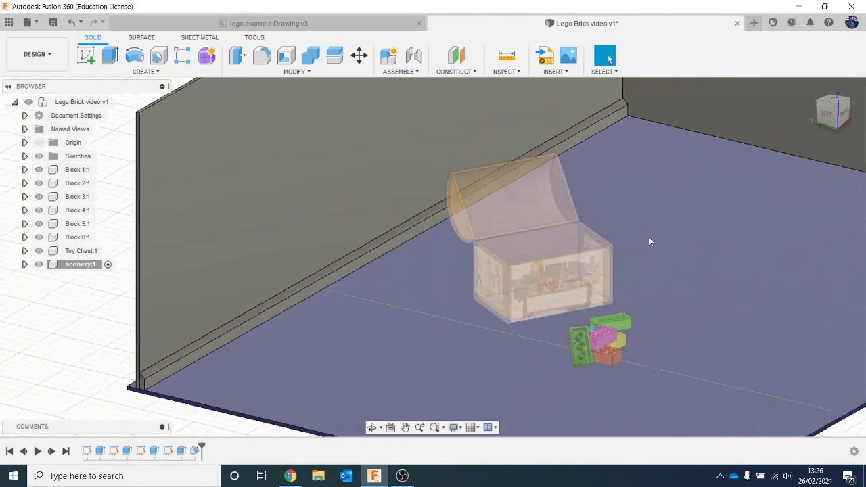
{"action": "middle_click_drag", "start_coordinate": [612, 224], "coordinate": [432, 269]}
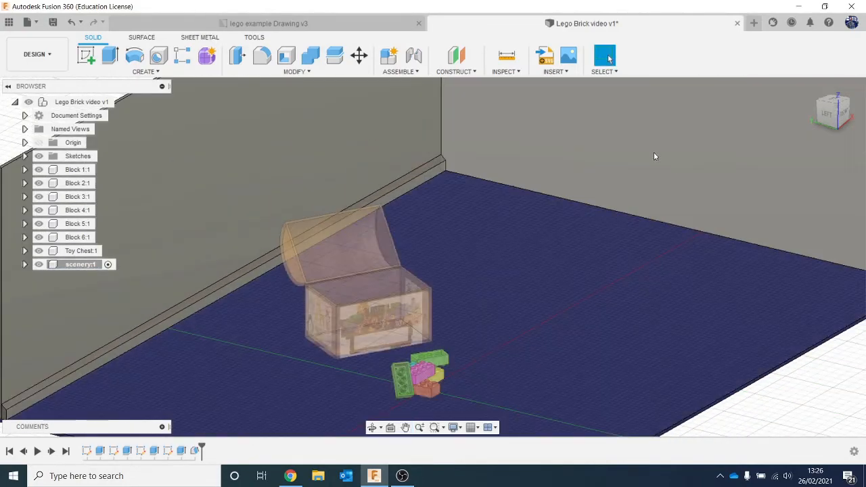
{"action": "left_click", "coordinate": [86, 53]}
{"action": "left_click", "coordinate": [562, 126]}
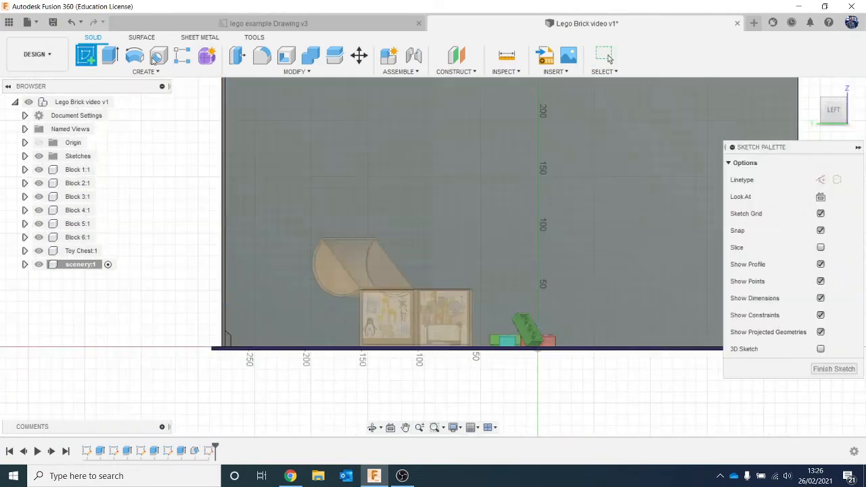
{"action": "left_click_drag", "start_coordinate": [831, 112], "coordinate": [703, 343]}
{"action": "scroll", "coordinate": [657, 423], "scroll_direction": "up", "scroll_amount": 5}
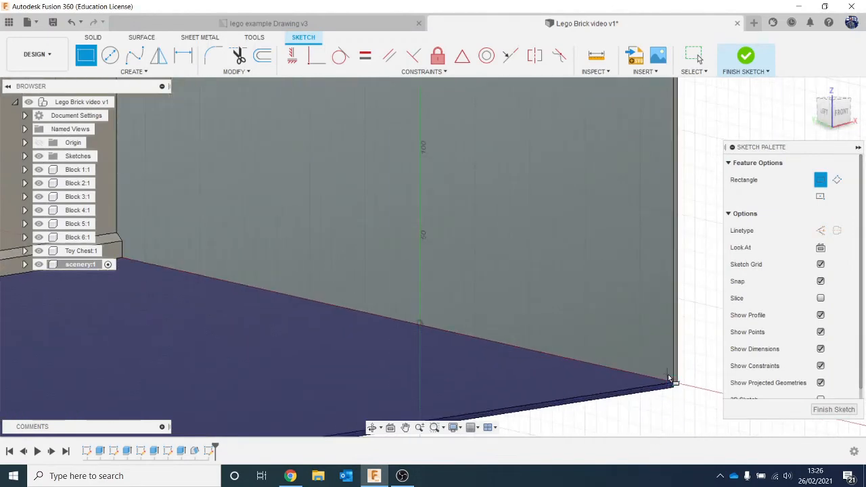
{"action": "scroll", "coordinate": [669, 379], "scroll_direction": "up", "scroll_amount": 3}
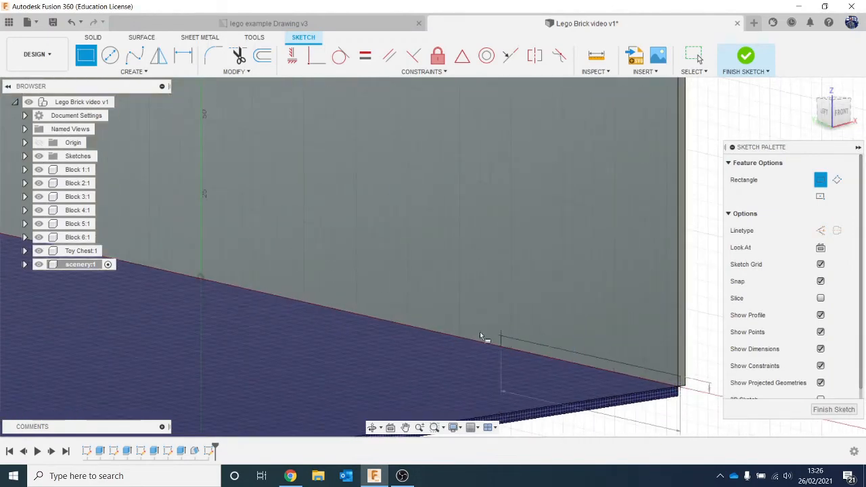
{"action": "middle_click_drag", "start_coordinate": [352, 300], "coordinate": [634, 406]}
{"action": "middle_click_drag", "start_coordinate": [160, 315], "coordinate": [654, 371]}
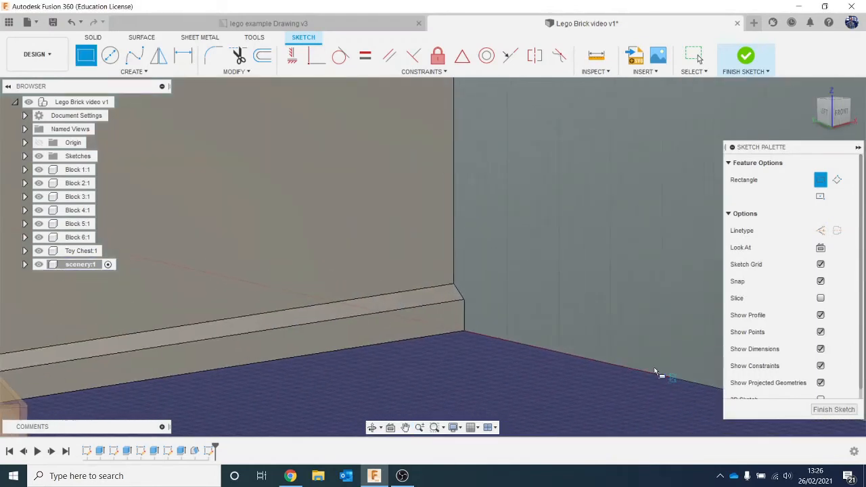
{"action": "left_click", "coordinate": [478, 333]}
{"action": "scroll", "coordinate": [460, 305], "scroll_direction": "up", "scroll_amount": 3}
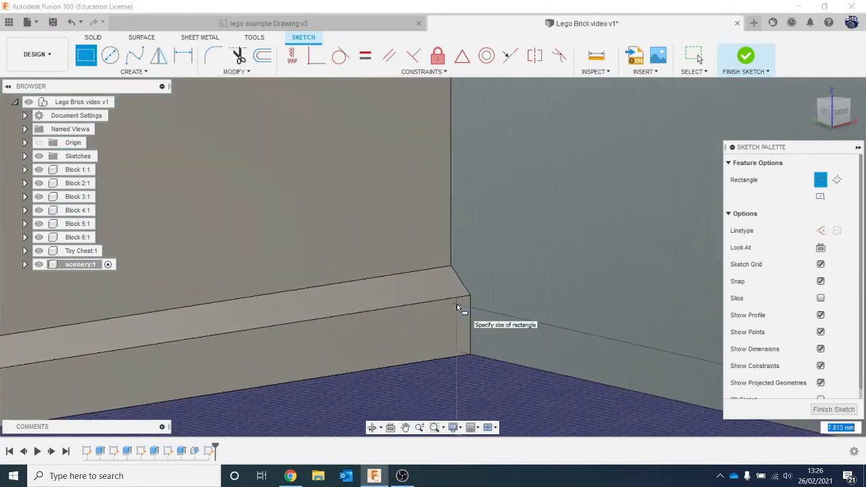
{"action": "scroll", "coordinate": [465, 307], "scroll_direction": "up", "scroll_amount": 2}
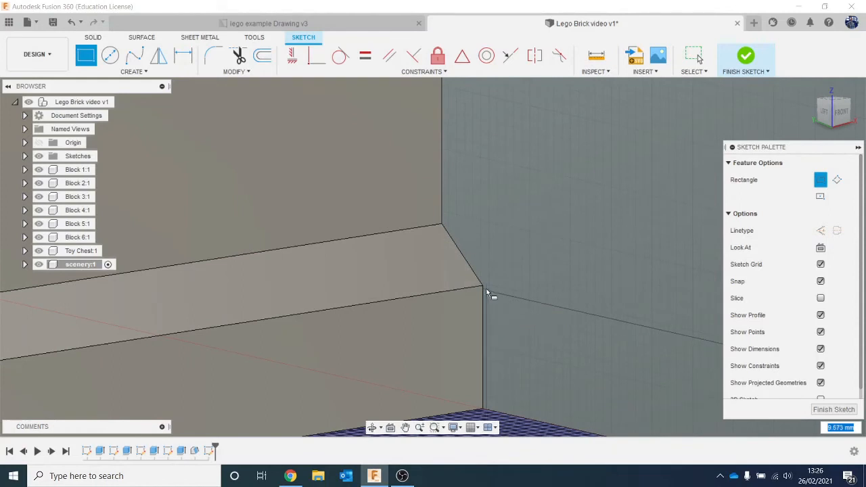
{"action": "scroll", "coordinate": [479, 282], "scroll_direction": "up", "scroll_amount": 3}
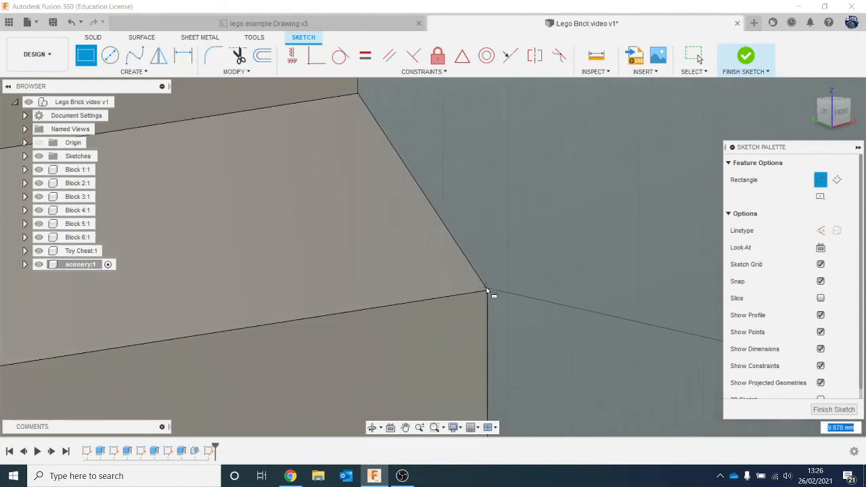
{"action": "scroll", "coordinate": [491, 294], "scroll_direction": "up", "scroll_amount": 2}
{"action": "scroll", "coordinate": [492, 297], "scroll_direction": "up", "scroll_amount": 2}
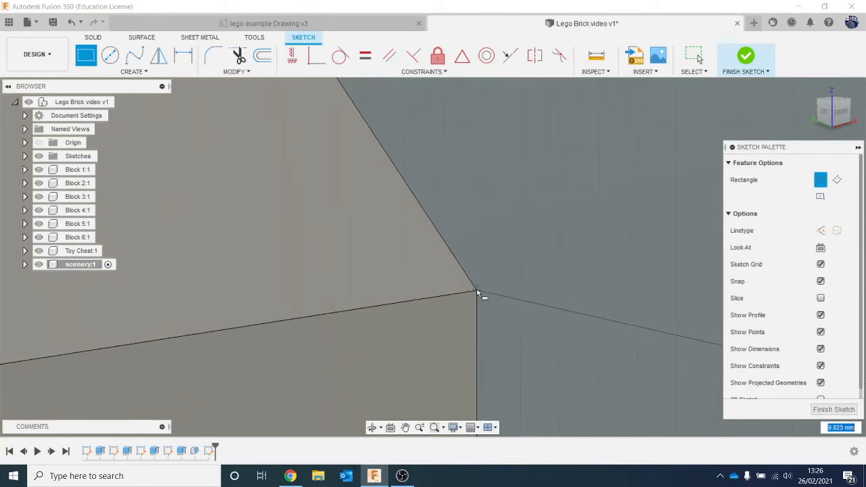
{"action": "left_click", "coordinate": [477, 292]}
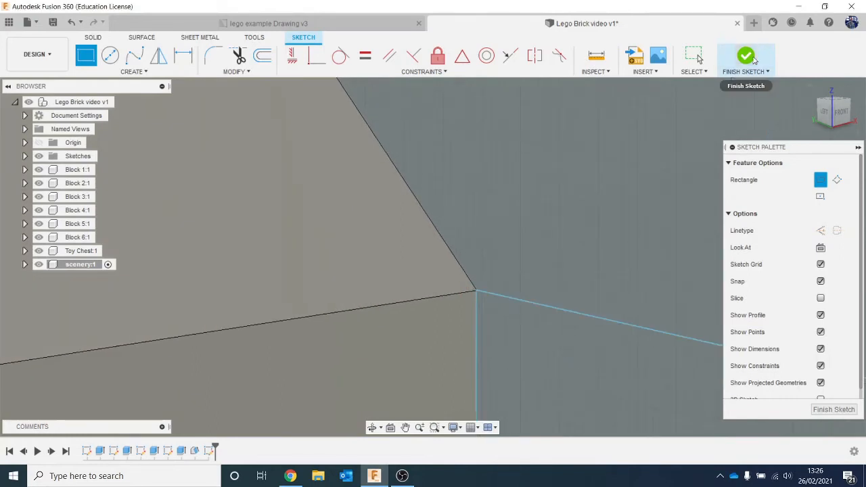
{"action": "left_click", "coordinate": [750, 59]}
Check the new sketch's lines and profiles where the rectangle meets the end of the existing skirting board
{"action": "scroll", "coordinate": [545, 284], "scroll_direction": "down", "scroll_amount": 3}
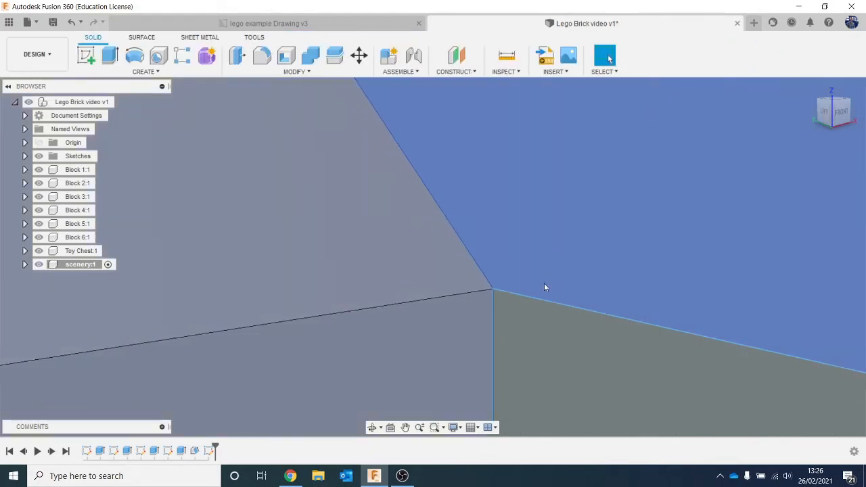
{"action": "scroll", "coordinate": [546, 284], "scroll_direction": "up", "scroll_amount": 1}
{"action": "scroll", "coordinate": [558, 301], "scroll_direction": "down", "scroll_amount": 3}
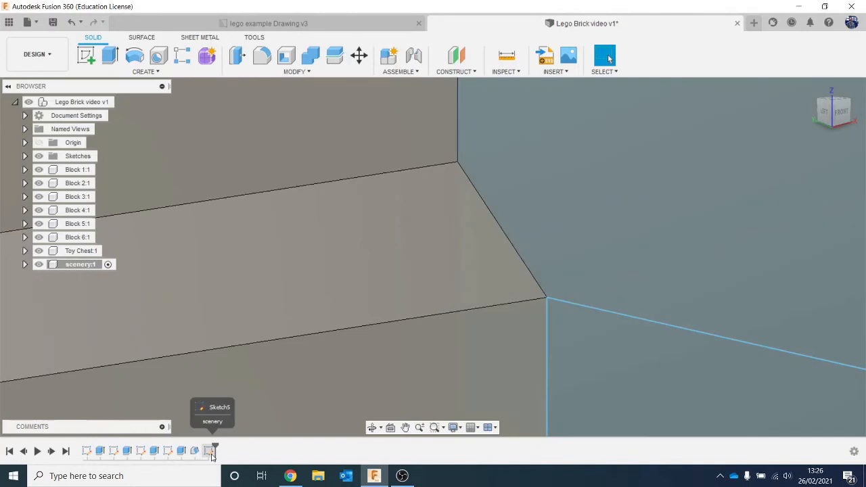
{"action": "scroll", "coordinate": [542, 384], "scroll_direction": "down", "scroll_amount": 3}
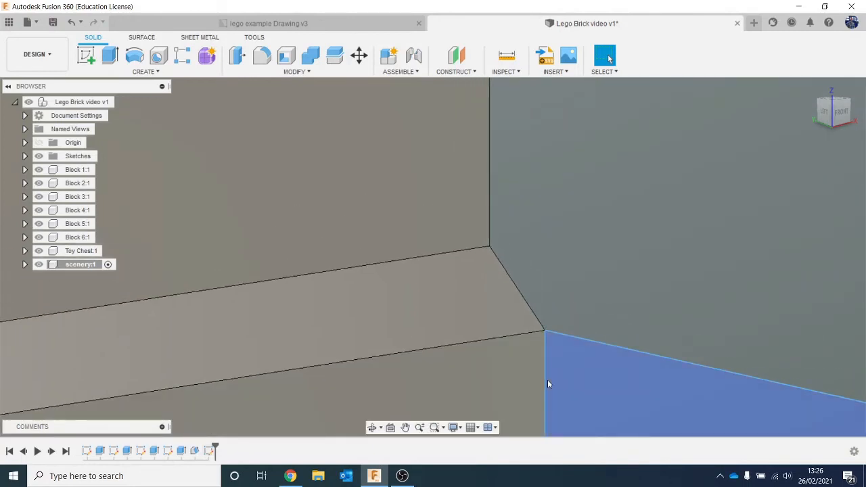
{"action": "left_click", "coordinate": [535, 374]}
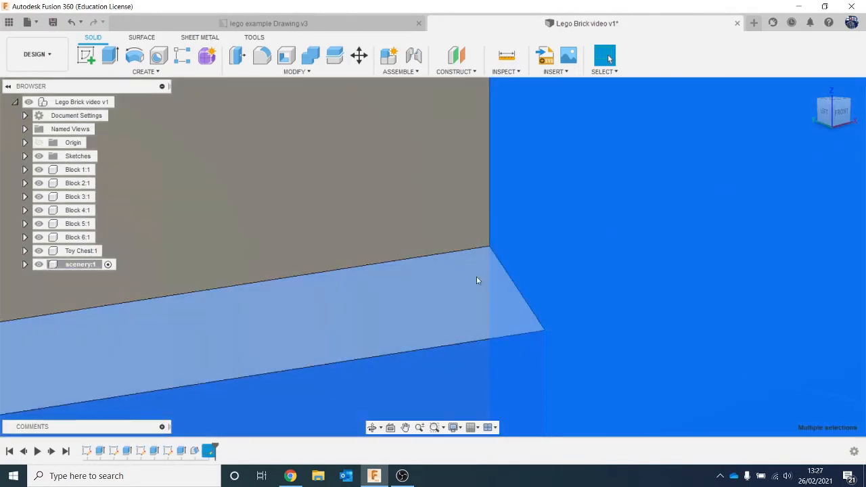
{"action": "left_click", "coordinate": [672, 377]}
{"action": "scroll", "coordinate": [671, 376], "scroll_direction": "down", "scroll_amount": 1}
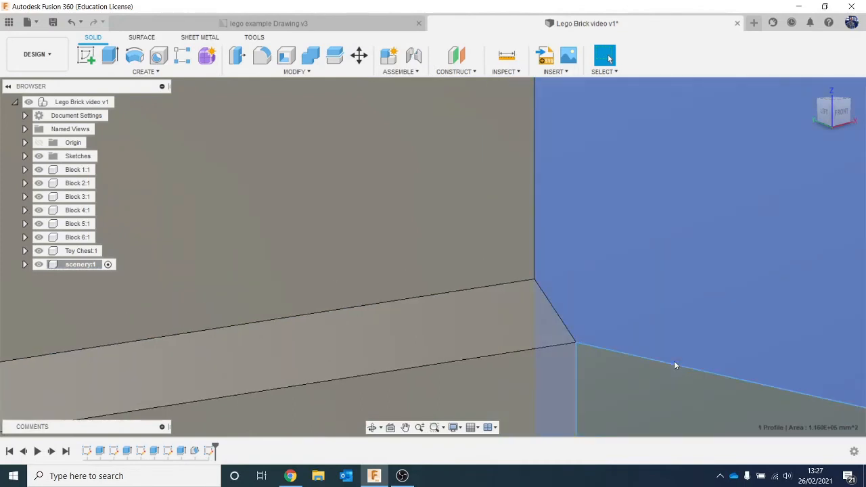
{"action": "scroll", "coordinate": [670, 365], "scroll_direction": "up", "scroll_amount": 1}
{"action": "left_click", "coordinate": [661, 358]}
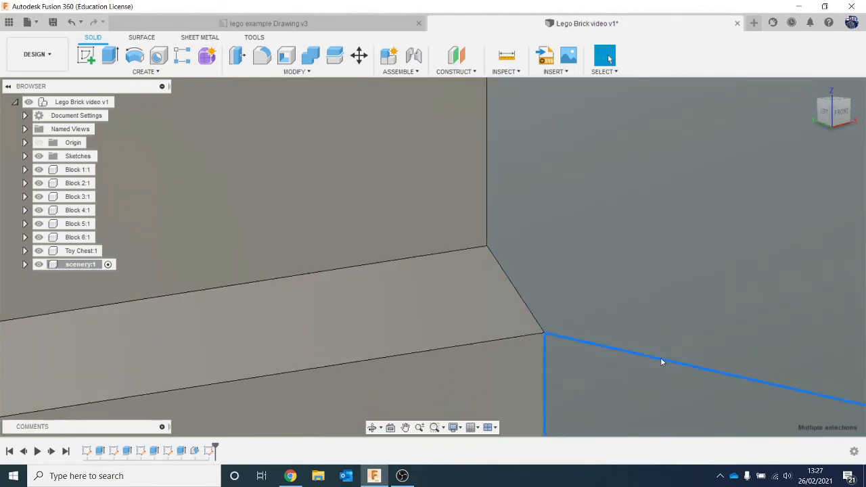
{"action": "key", "text": "Escape"}
On a new sketch on the second wall, draw a rectangle about 10 mm high from the outer base corner into the existing skirting board's end
{"action": "scroll", "coordinate": [666, 379], "scroll_direction": "down", "scroll_amount": 5}
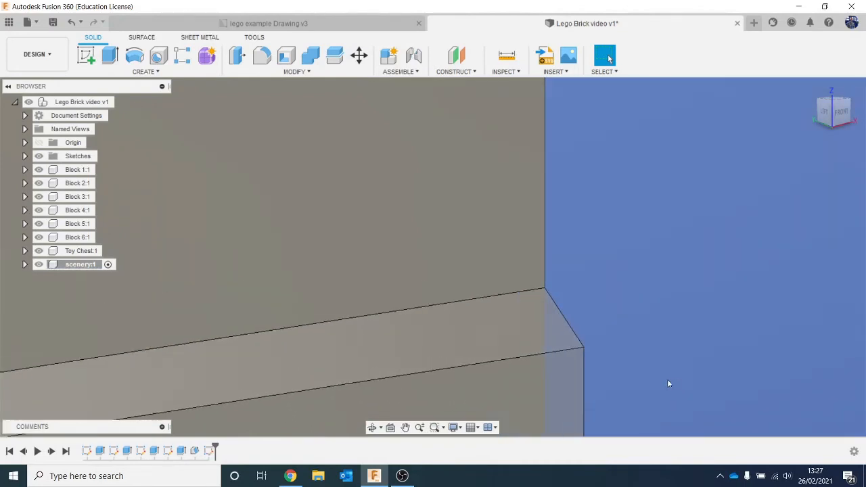
{"action": "middle_click_drag", "start_coordinate": [547, 300], "coordinate": [256, 216]}
{"action": "scroll", "coordinate": [255, 216], "scroll_direction": "down", "scroll_amount": 3}
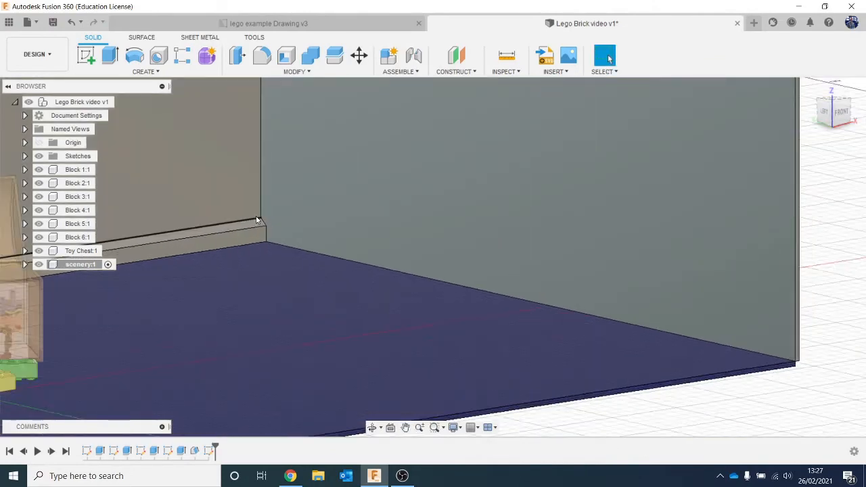
{"action": "left_click", "coordinate": [86, 55]}
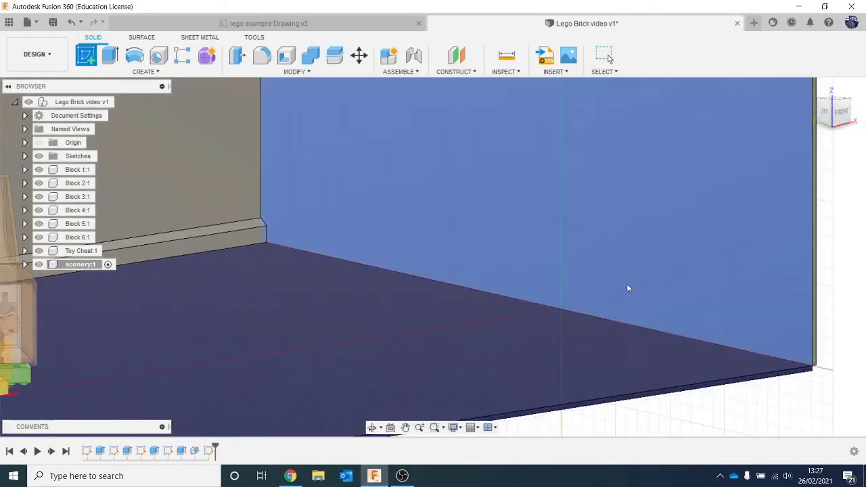
{"action": "left_click", "coordinate": [795, 308]}
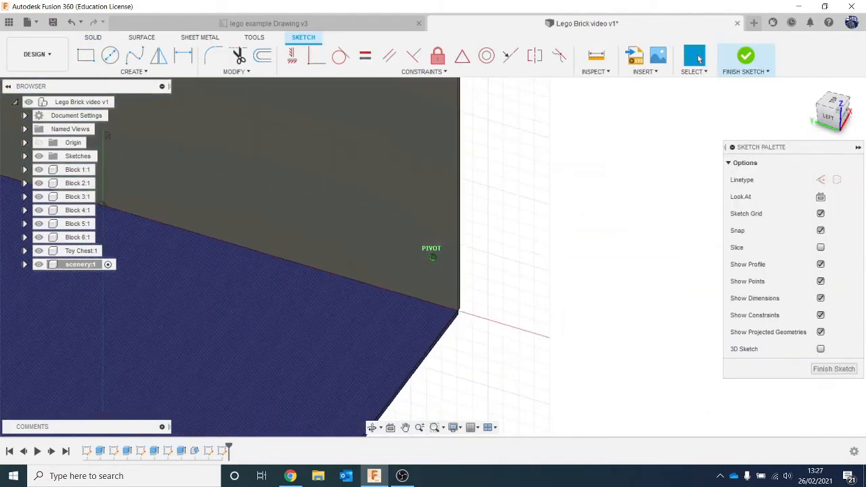
{"action": "middle_click_drag", "start_coordinate": [575, 247], "coordinate": [586, 259], "text": "shift"}
{"action": "middle_click_drag", "start_coordinate": [655, 273], "coordinate": [786, 290]}
{"action": "scroll", "coordinate": [214, 287], "scroll_direction": "down", "scroll_amount": 3}
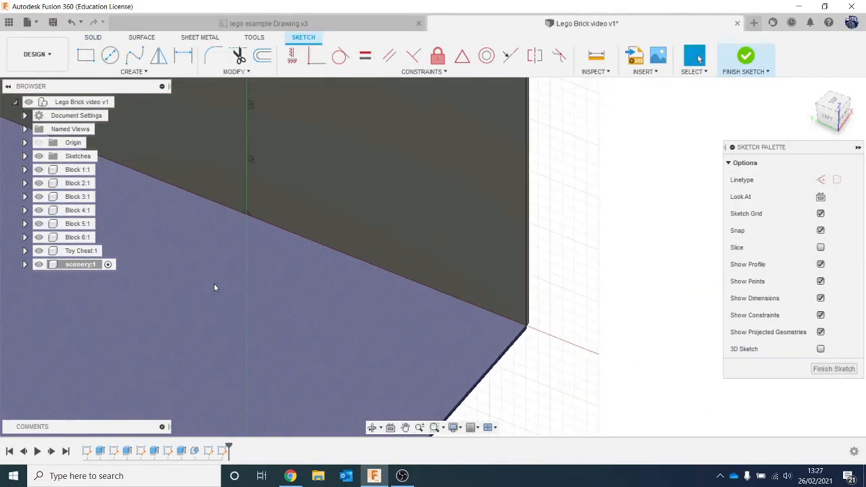
{"action": "mouse_move", "coordinate": [243, 242]}
{"action": "middle_mouse_down"}
{"action": "mouse_move", "coordinate": [471, 276]}
{"action": "mouse_move", "coordinate": [561, 179]}
{"action": "middle_mouse_up"}
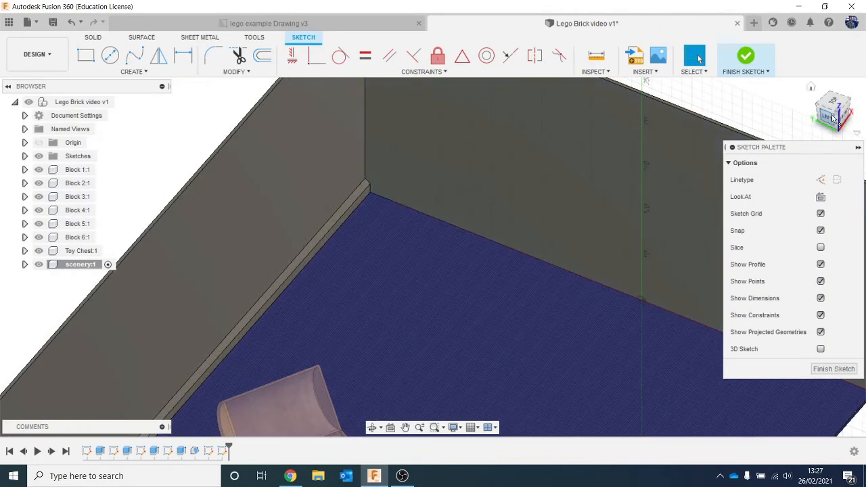
{"action": "left_click_drag", "start_coordinate": [833, 118], "coordinate": [830, 101]}
{"action": "middle_click_drag", "start_coordinate": [550, 182], "coordinate": [459, 184]}
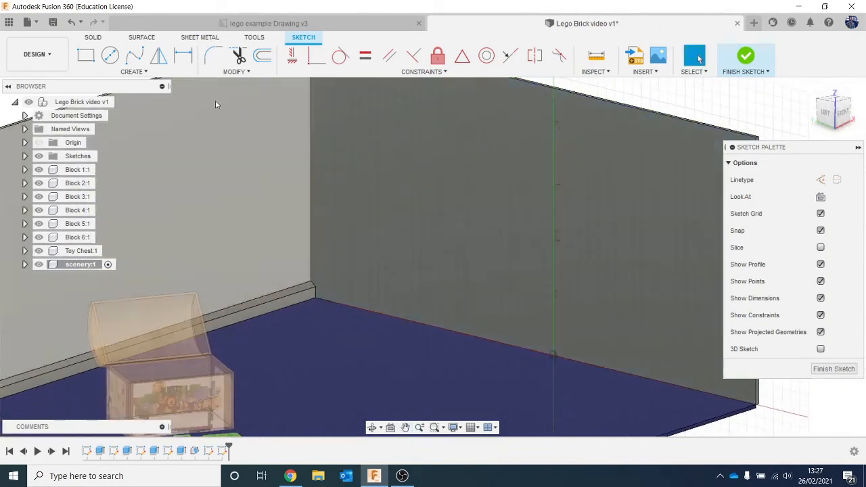
{"action": "scroll", "coordinate": [456, 284], "scroll_direction": "up", "scroll_amount": 2}
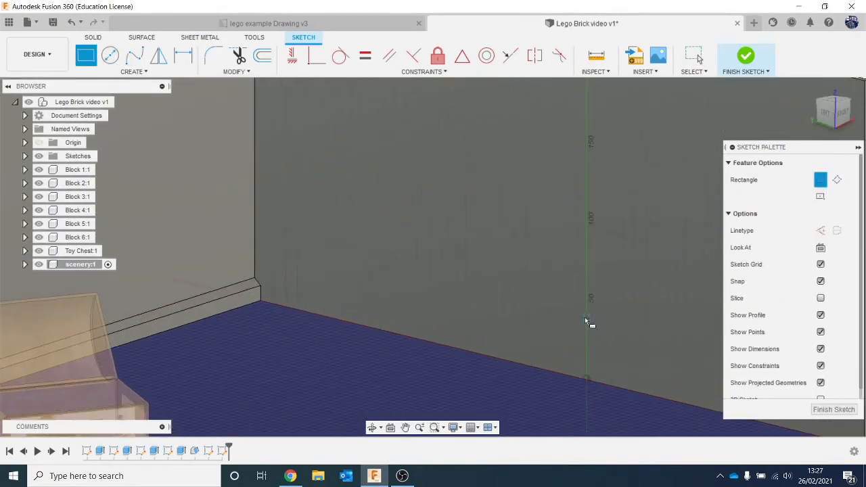
{"action": "middle_click_drag", "start_coordinate": [584, 317], "coordinate": [353, 229]}
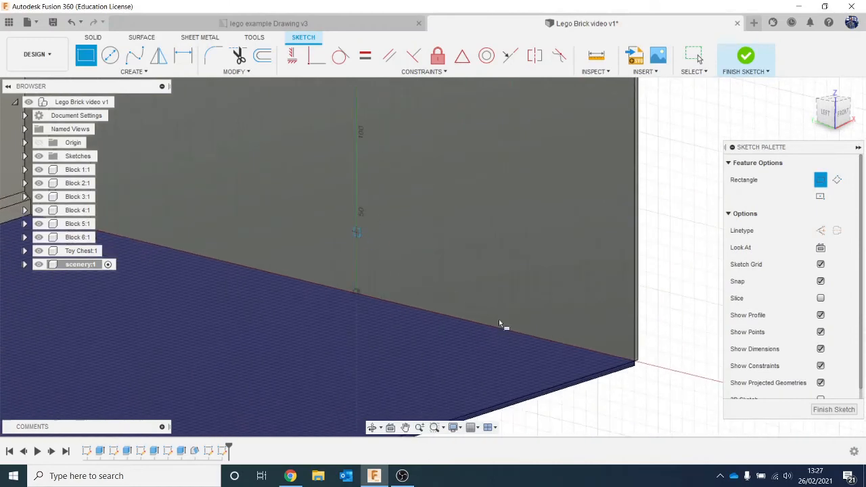
{"action": "left_click", "coordinate": [635, 361]}
{"action": "middle_click_drag", "start_coordinate": [246, 234], "coordinate": [484, 309]}
{"action": "scroll", "coordinate": [221, 255], "scroll_direction": "up", "scroll_amount": 2}
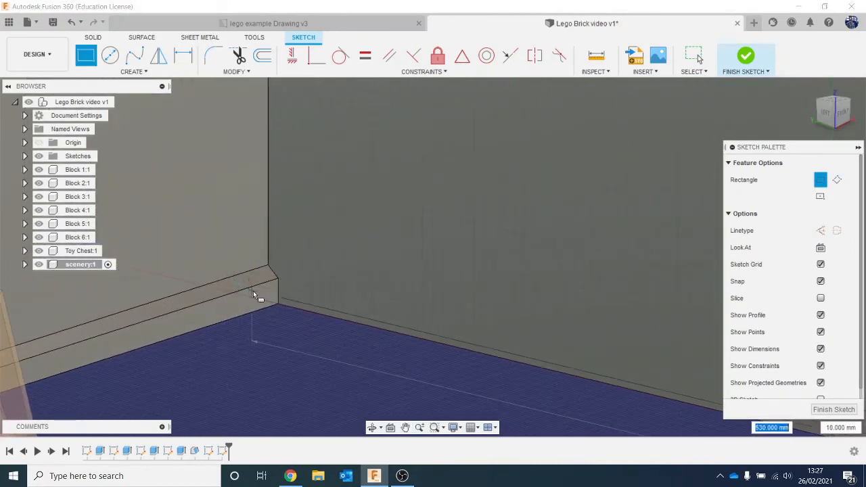
{"action": "scroll", "coordinate": [254, 293], "scroll_direction": "up", "scroll_amount": 3}
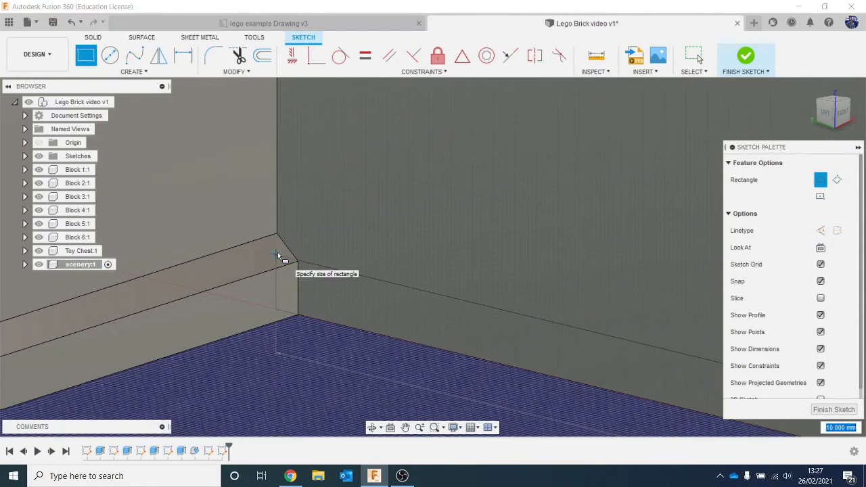
{"action": "scroll", "coordinate": [277, 257], "scroll_direction": "up", "scroll_amount": 3}
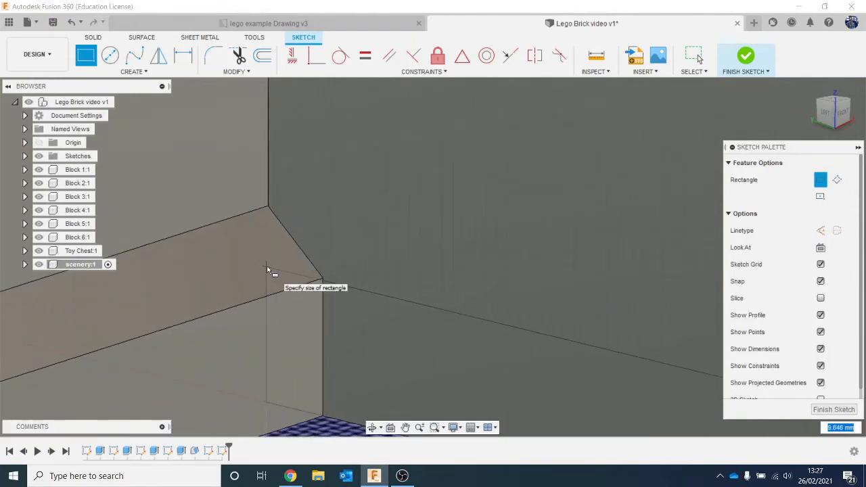
{"action": "left_click", "coordinate": [267, 271]}
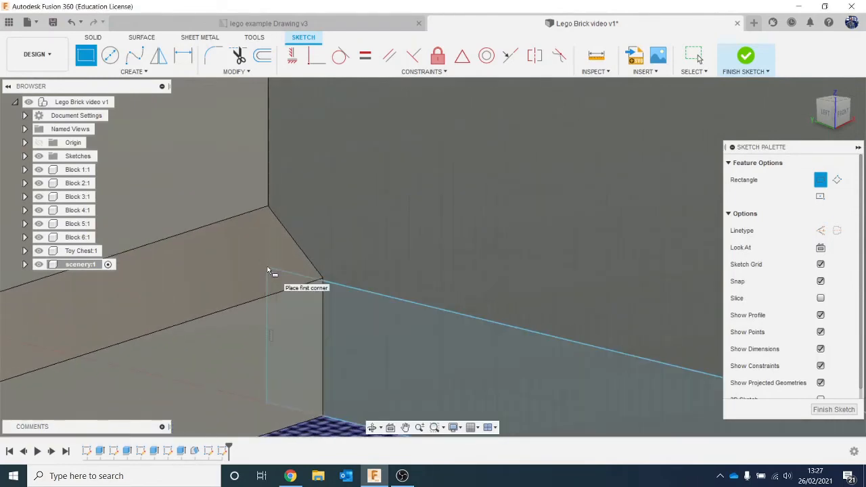
{"action": "left_click", "coordinate": [744, 57]}
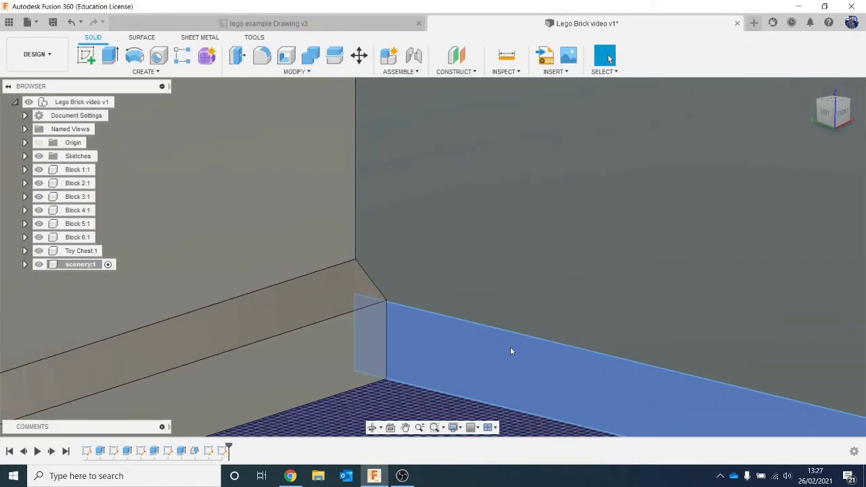
Extrude the rectangle along the second wall's base 5 mm as a new body
{"action": "key", "text": "e"}
{"action": "scroll", "coordinate": [695, 324], "scroll_direction": "down", "scroll_amount": 5}
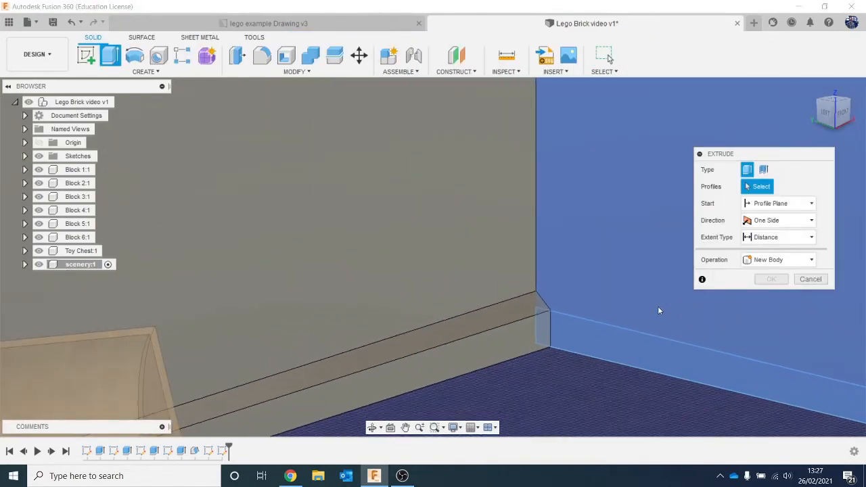
{"action": "middle_click_drag", "start_coordinate": [703, 382], "coordinate": [441, 270]}
{"action": "left_click", "coordinate": [490, 211]}
{"action": "scroll", "coordinate": [492, 234], "scroll_direction": "down", "scroll_amount": 3}
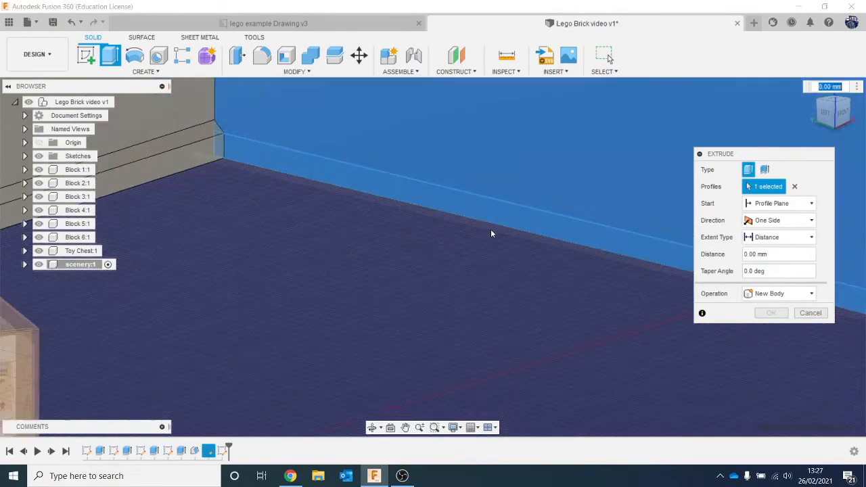
{"action": "scroll", "coordinate": [481, 218], "scroll_direction": "down", "scroll_amount": 3}
{"action": "left_click", "coordinate": [597, 92]}
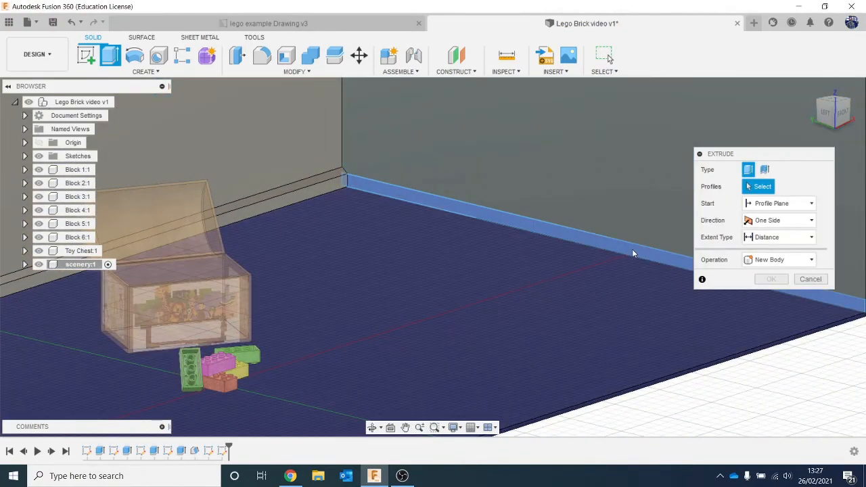
{"action": "left_click", "coordinate": [632, 249]}
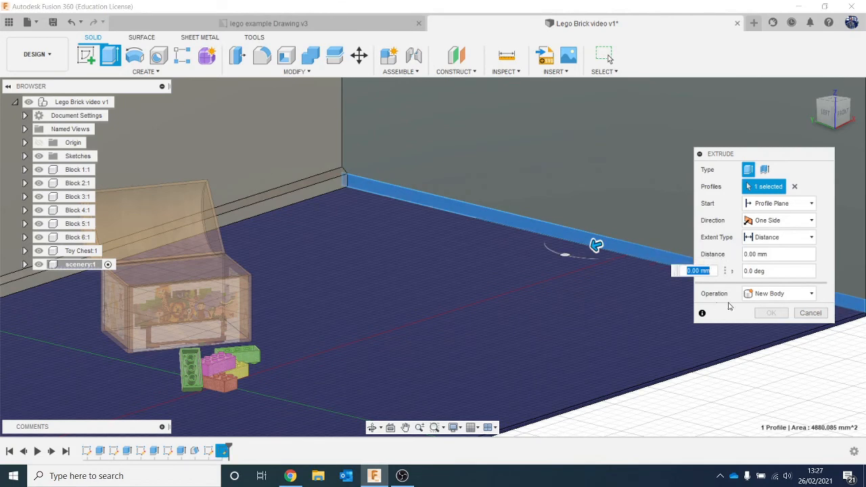
{"action": "type", "text": "5"}
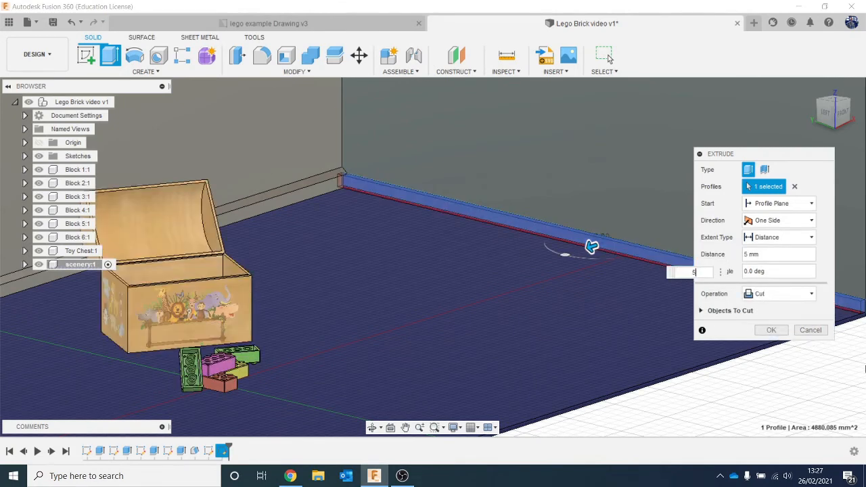
{"action": "left_click", "coordinate": [811, 293]}
{"action": "left_click", "coordinate": [771, 347]}
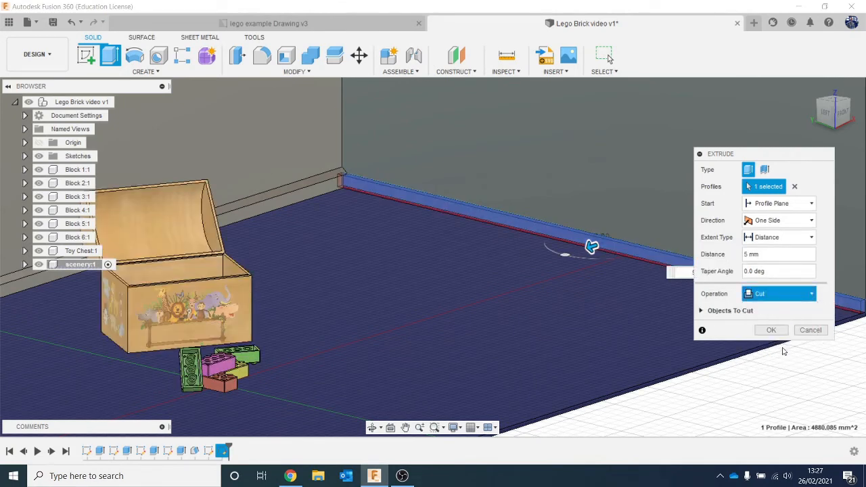
{"action": "left_click", "coordinate": [771, 312]}
Draft the new skirting board's top face by 40 degrees, using its front face as the pull direction
{"action": "scroll", "coordinate": [467, 221], "scroll_direction": "up", "scroll_amount": 5}
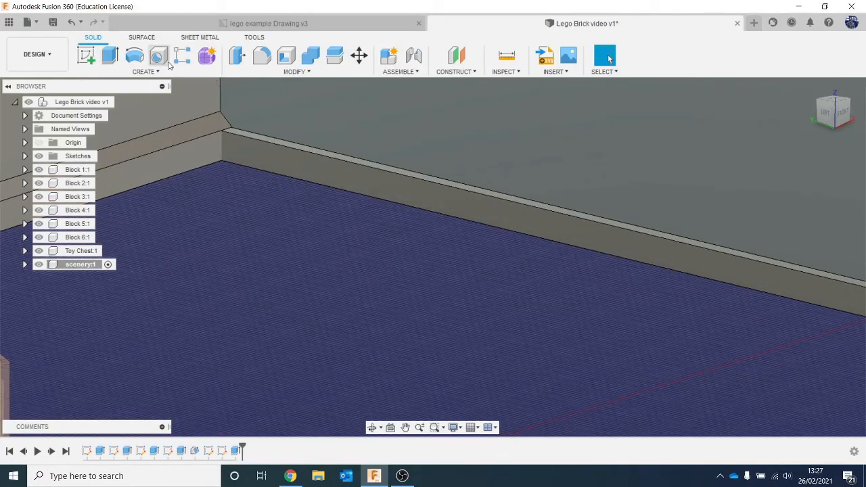
{"action": "left_click", "coordinate": [264, 68]}
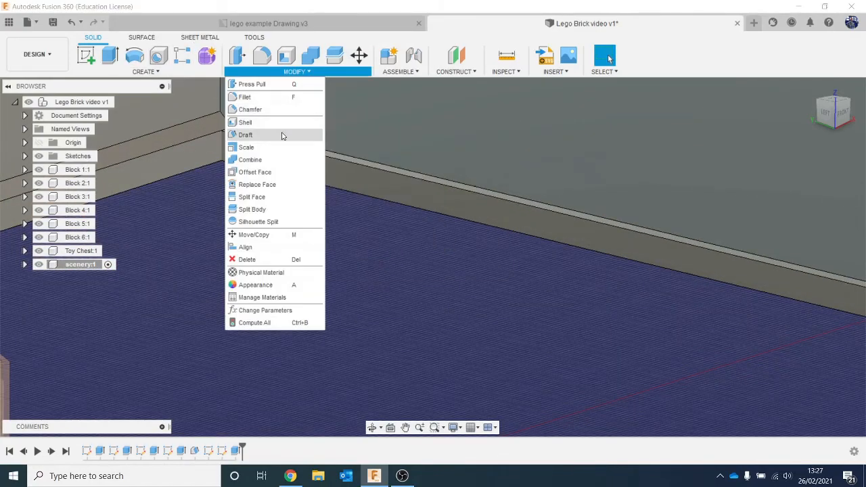
{"action": "left_click", "coordinate": [282, 133]}
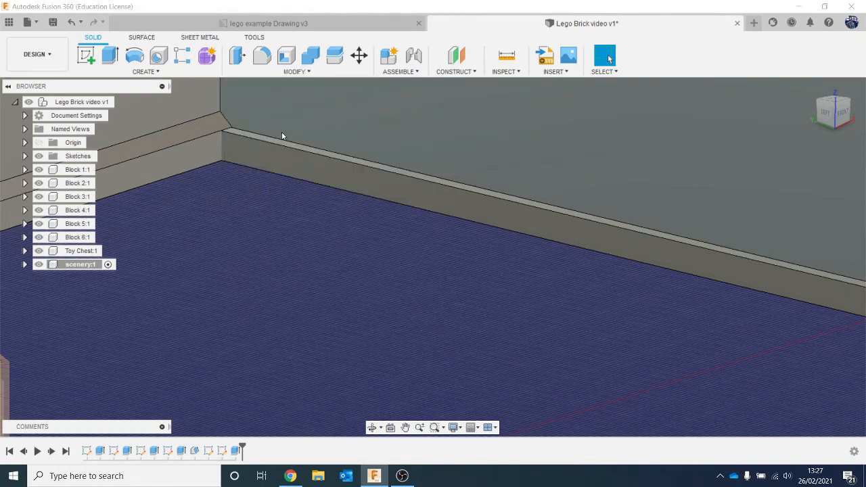
{"action": "left_click", "coordinate": [539, 229]}
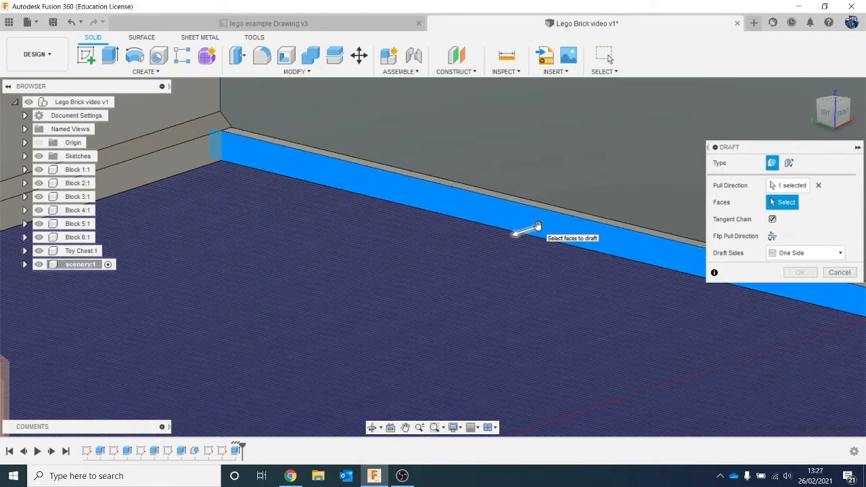
{"action": "scroll", "coordinate": [663, 211], "scroll_direction": "up", "scroll_amount": 2}
{"action": "scroll", "coordinate": [595, 195], "scroll_direction": "up", "scroll_amount": 2}
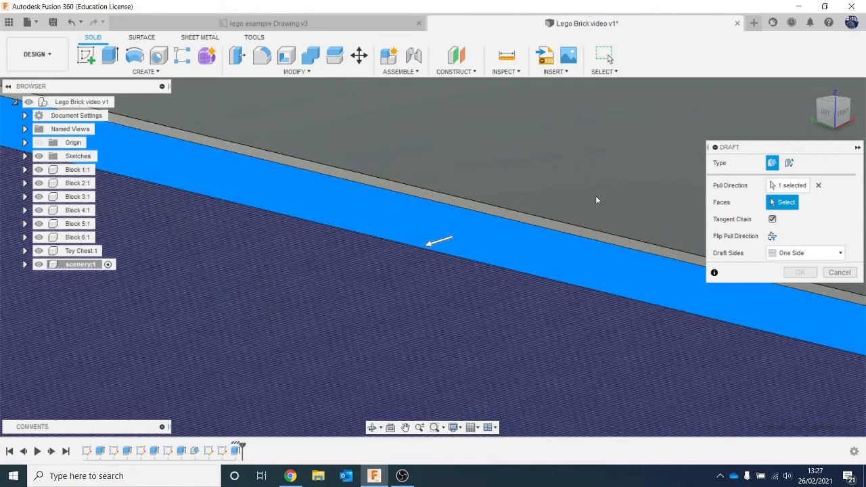
{"action": "left_click", "coordinate": [556, 228]}
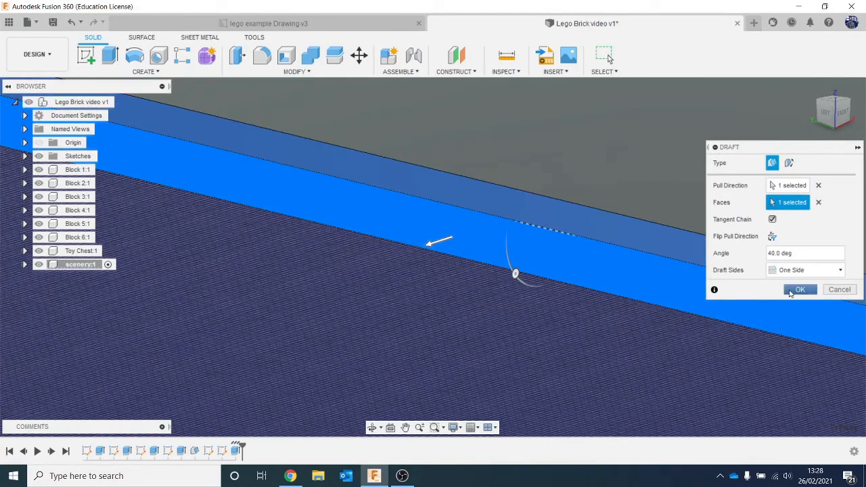
{"action": "left_click", "coordinate": [790, 290]}
Combine the two skirting boards into one body with the Join operation, using the second wall's board as the target
{"action": "scroll", "coordinate": [268, 175], "scroll_direction": "down", "scroll_amount": 2}
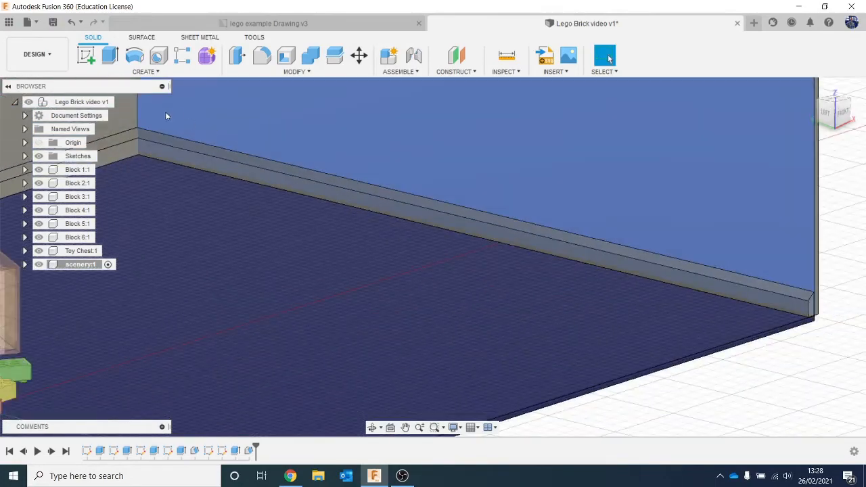
{"action": "scroll", "coordinate": [166, 115], "scroll_direction": "up", "scroll_amount": 3}
{"action": "middle_click_drag", "start_coordinate": [180, 139], "coordinate": [355, 190]}
{"action": "scroll", "coordinate": [354, 190], "scroll_direction": "up", "scroll_amount": 1}
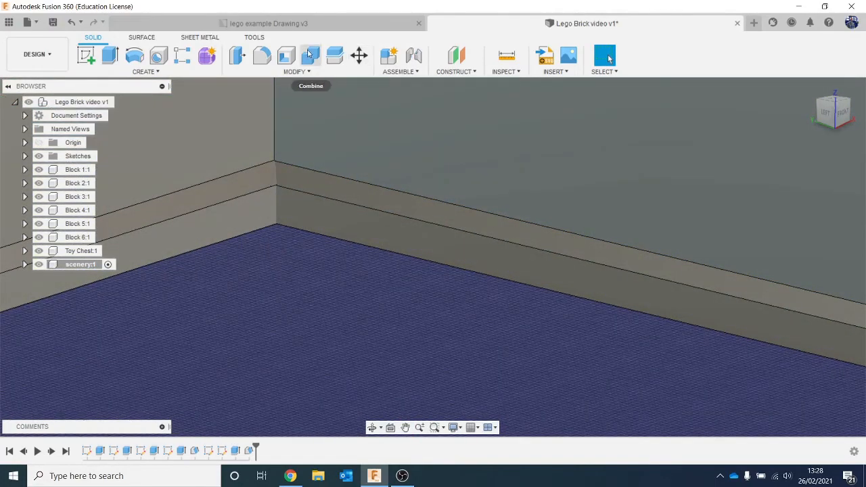
{"action": "left_click", "coordinate": [308, 54]}
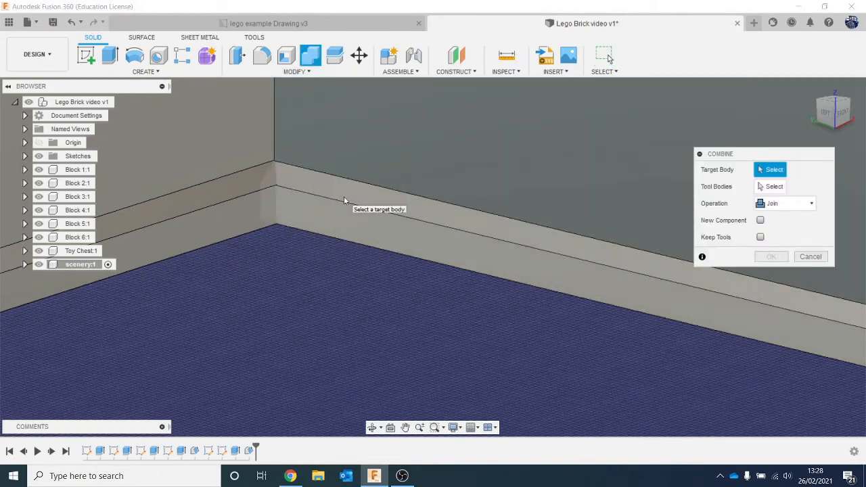
{"action": "left_click", "coordinate": [343, 196]}
{"action": "left_click", "coordinate": [237, 207]}
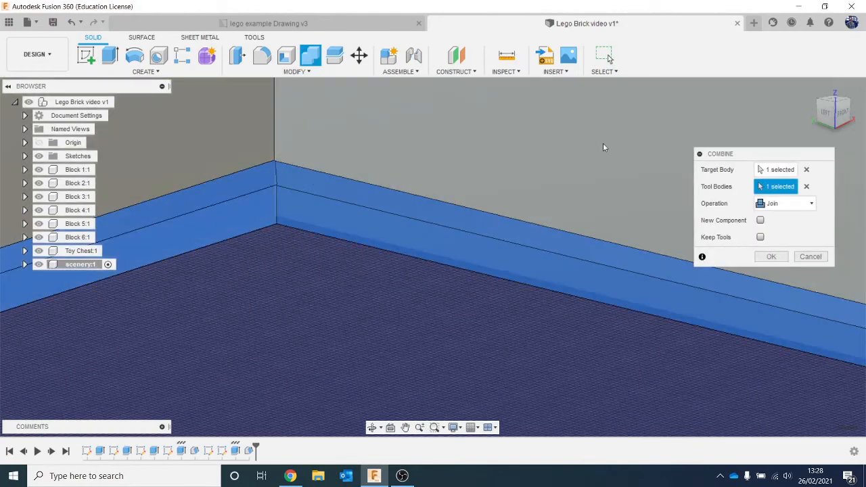
{"action": "left_click", "coordinate": [607, 54]}
Apply the Paint - Enamel Glossy (Grey) appearance from the glossy paints to the joined skirting board
{"action": "scroll", "coordinate": [519, 224], "scroll_direction": "down", "scroll_amount": 5}
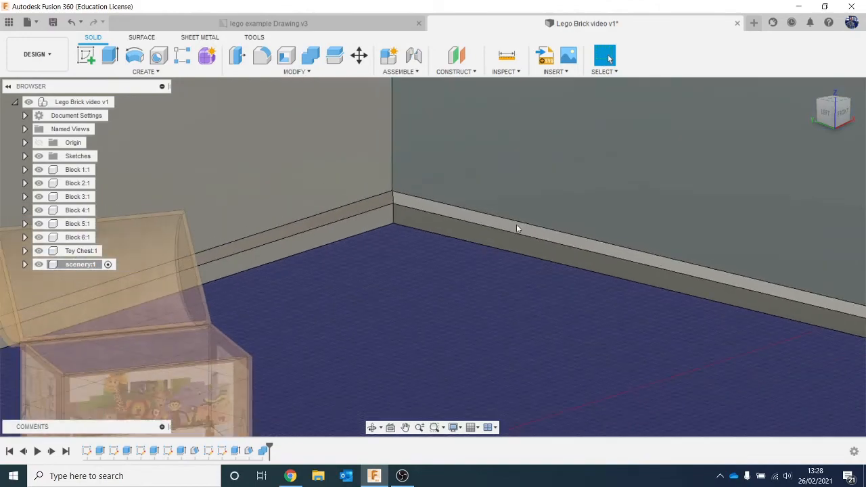
{"action": "scroll", "coordinate": [516, 224], "scroll_direction": "down", "scroll_amount": 5}
{"action": "scroll", "coordinate": [660, 357], "scroll_direction": "up", "scroll_amount": 3}
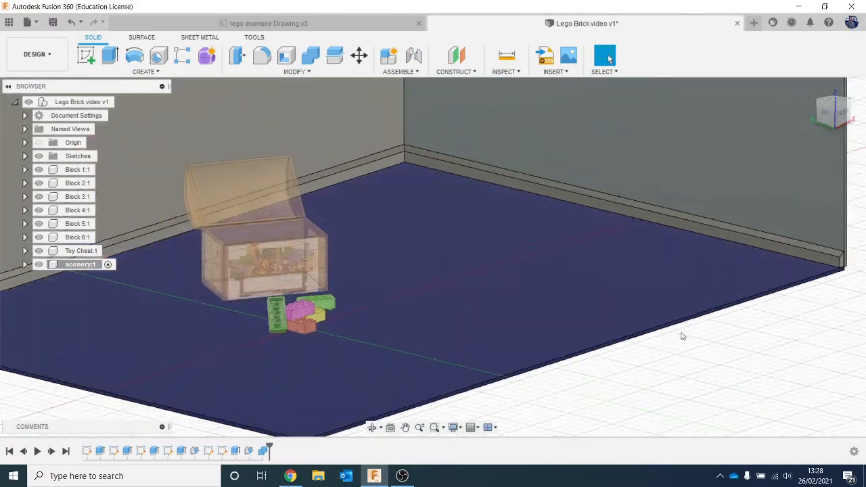
{"action": "scroll", "coordinate": [682, 336], "scroll_direction": "down", "scroll_amount": 1}
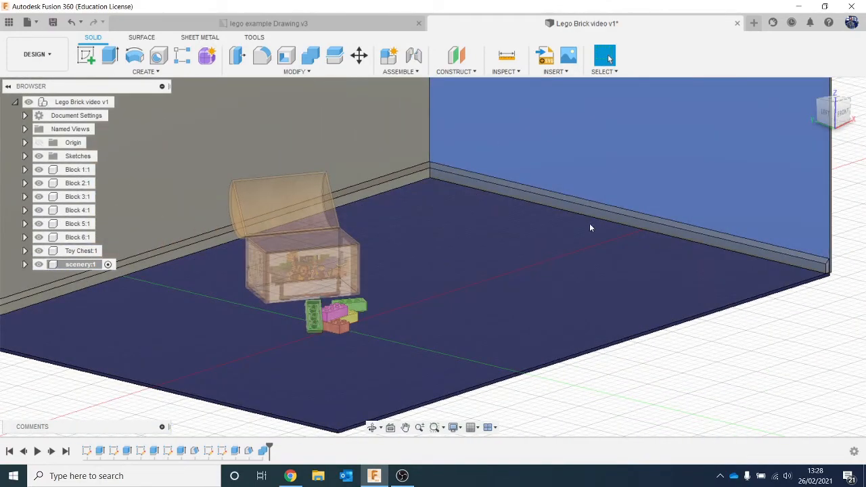
{"action": "key", "text": "a"}
{"action": "scroll", "coordinate": [697, 302], "scroll_direction": "down", "scroll_amount": 2}
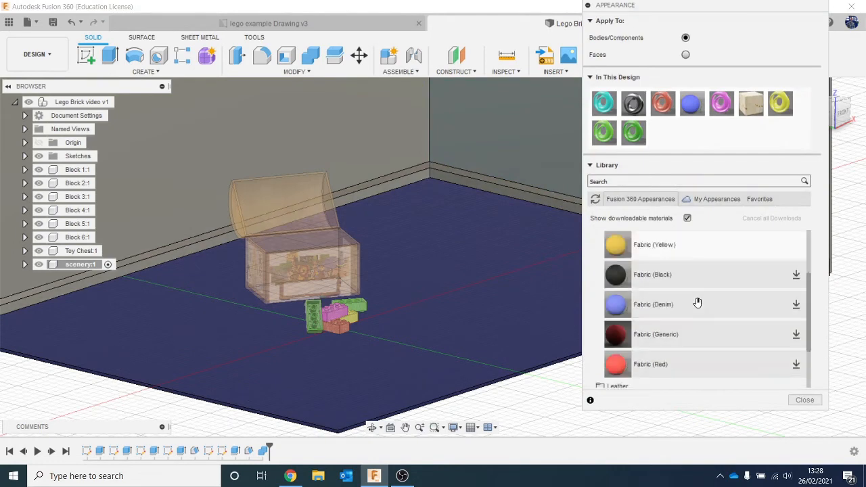
{"action": "scroll", "coordinate": [697, 302], "scroll_direction": "up", "scroll_amount": 2}
{"action": "left_click", "coordinate": [637, 277]}
{"action": "scroll", "coordinate": [643, 277], "scroll_direction": "down", "scroll_amount": 1}
{"action": "scroll", "coordinate": [642, 280], "scroll_direction": "up", "scroll_amount": 1}
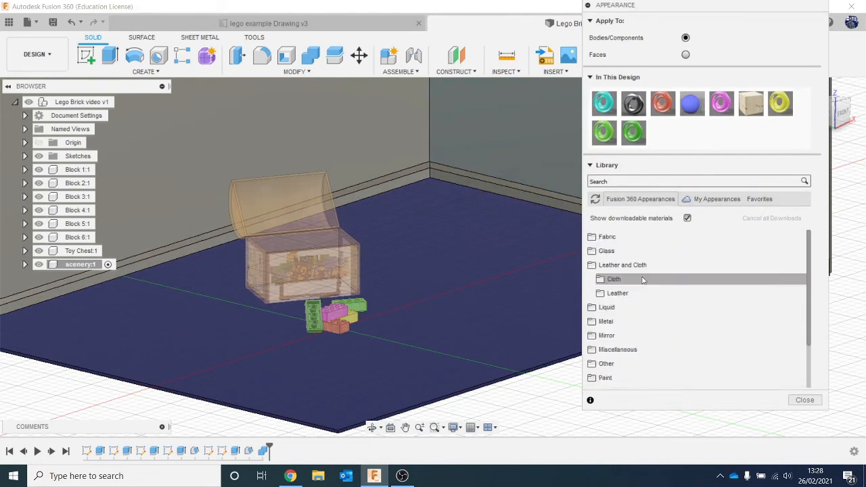
{"action": "left_click", "coordinate": [624, 266]}
{"action": "left_click", "coordinate": [646, 353]}
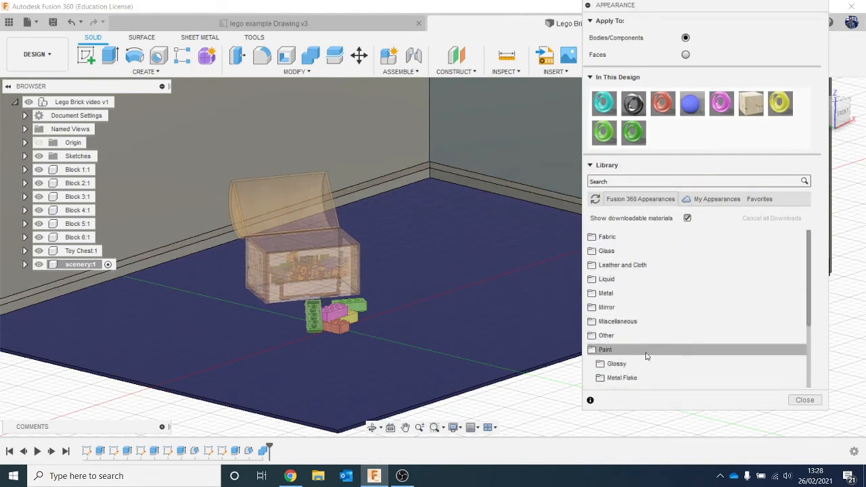
{"action": "scroll", "coordinate": [643, 352], "scroll_direction": "down", "scroll_amount": 2}
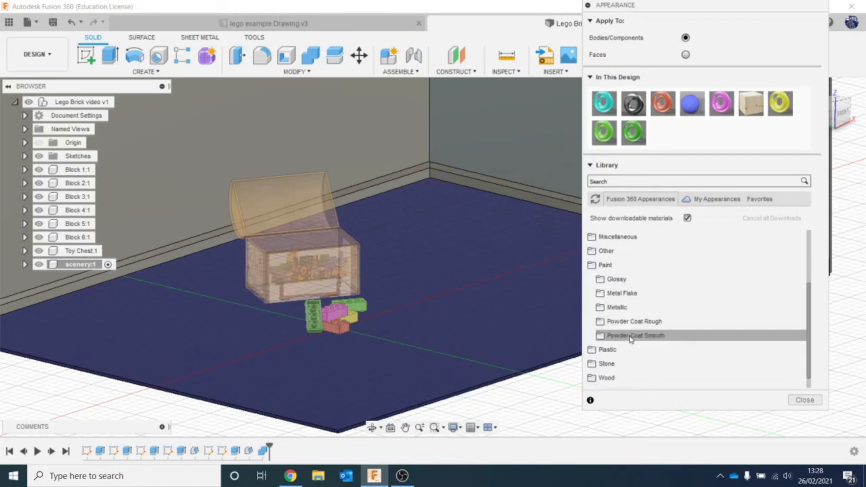
{"action": "left_click", "coordinate": [636, 280]}
{"action": "scroll", "coordinate": [667, 304], "scroll_direction": "down", "scroll_amount": 3}
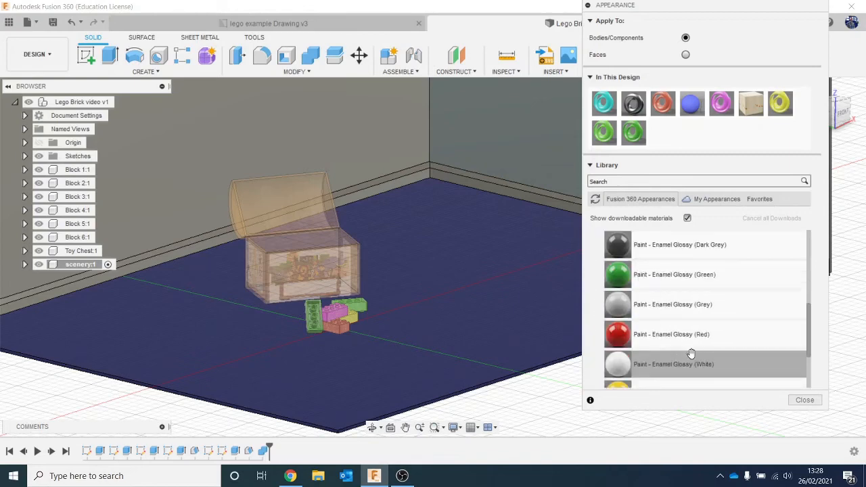
{"action": "scroll", "coordinate": [695, 303], "scroll_direction": "down", "scroll_amount": 2}
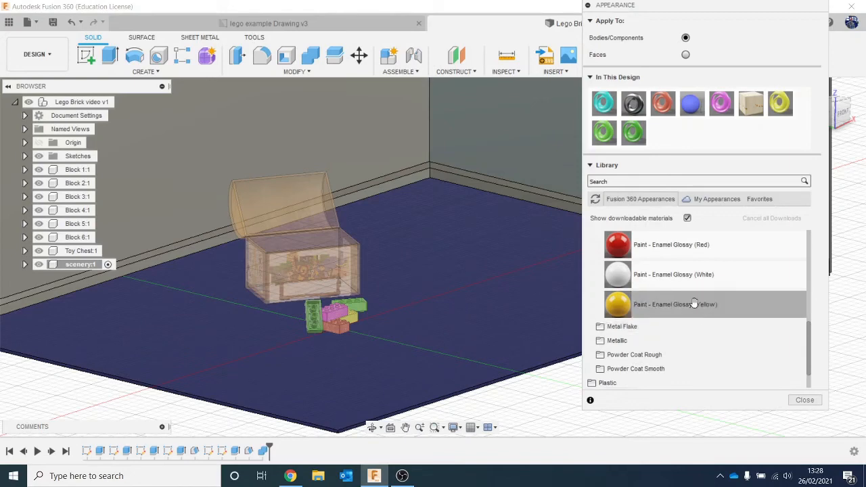
{"action": "scroll", "coordinate": [694, 304], "scroll_direction": "up", "scroll_amount": 5}
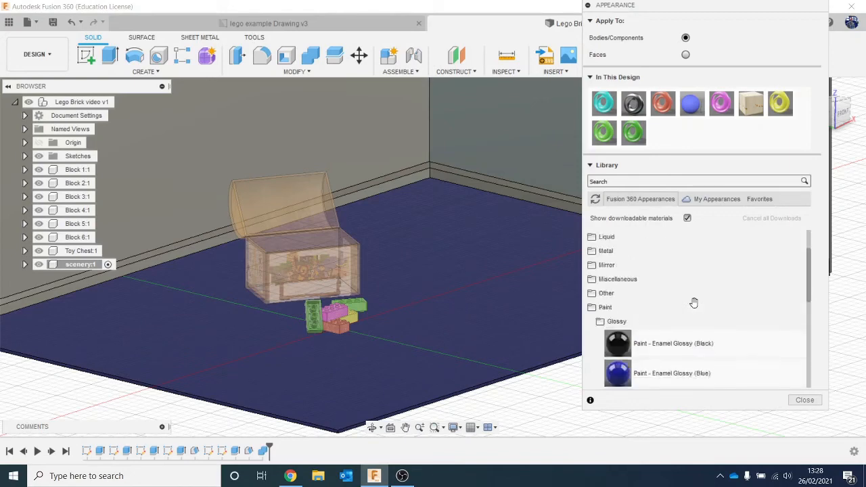
{"action": "scroll", "coordinate": [694, 303], "scroll_direction": "down", "scroll_amount": 2}
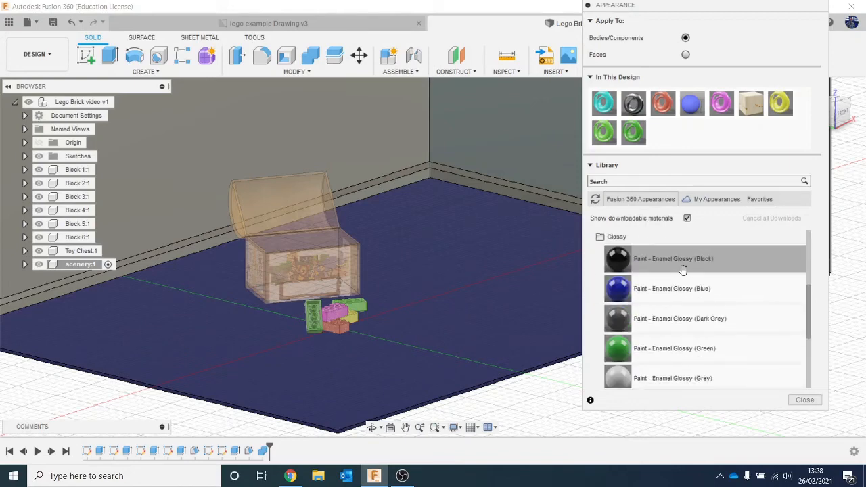
{"action": "left_click_drag", "start_coordinate": [713, 373], "coordinate": [725, 267]}
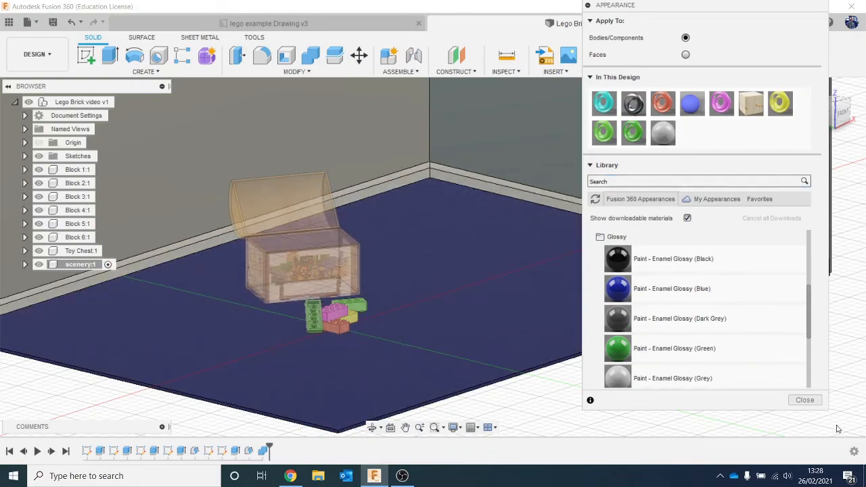
{"action": "left_click", "coordinate": [805, 400]}
Insert the kGz3eu.jpg image from the computer as a decal on the inner face of the wall behind the toy chest
{"action": "middle_click_drag", "start_coordinate": [655, 251], "coordinate": [401, 160], "text": "shift"}
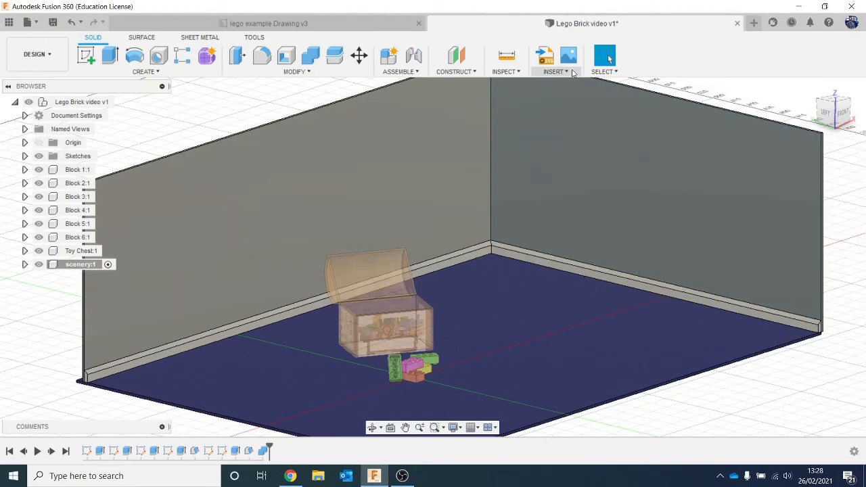
{"action": "scroll", "coordinate": [379, 338], "scroll_direction": "up", "scroll_amount": 2}
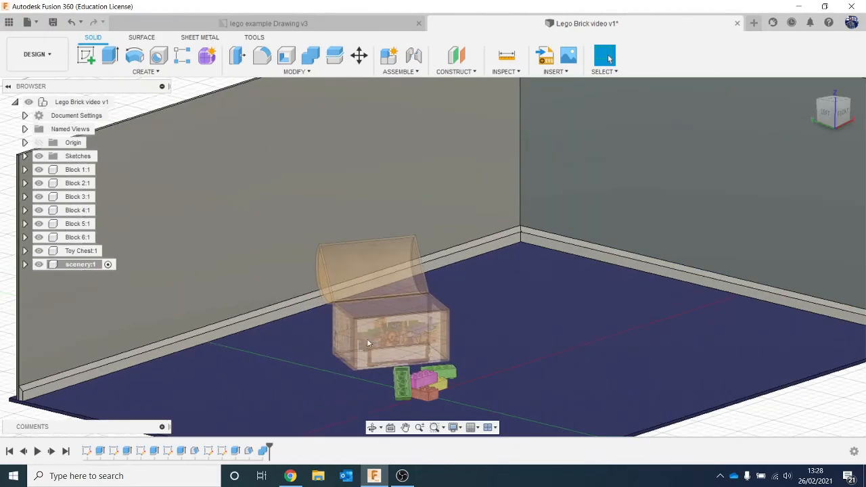
{"action": "left_click", "coordinate": [545, 74]}
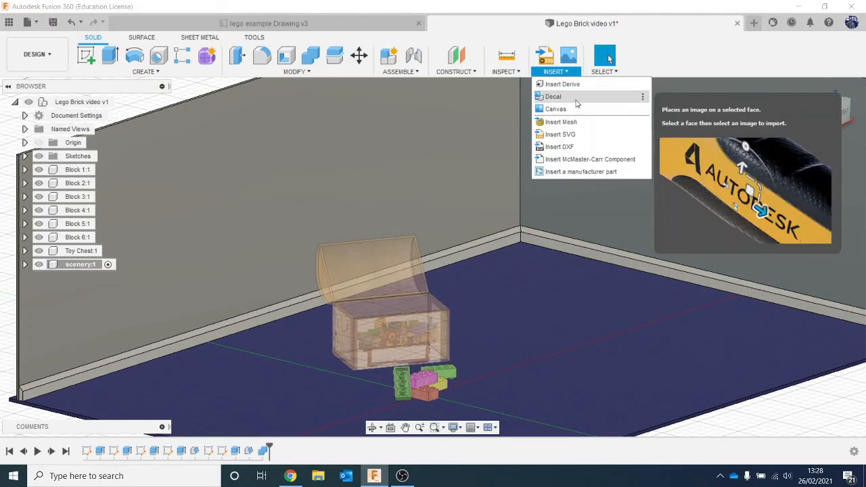
{"action": "left_click", "coordinate": [571, 98]}
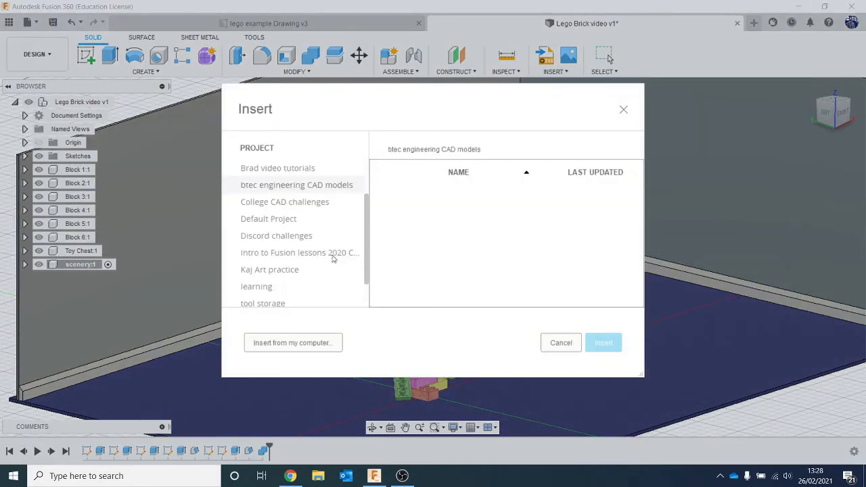
{"action": "left_click", "coordinate": [293, 343]}
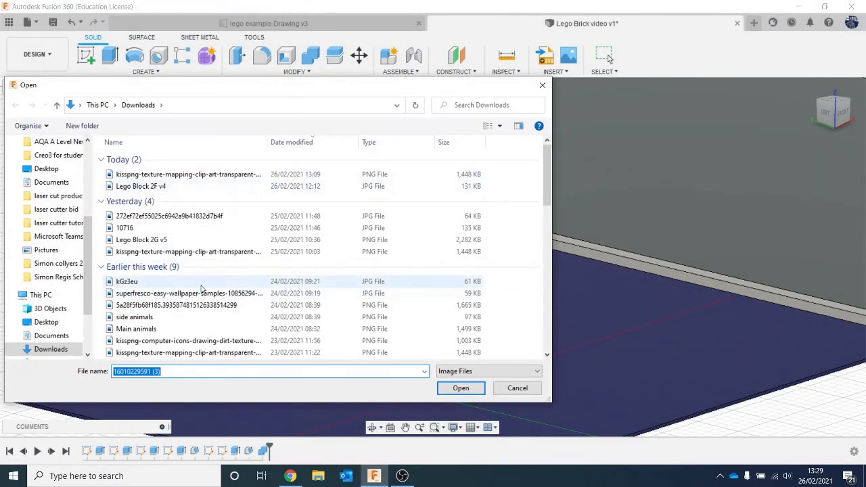
{"action": "double_click", "coordinate": [200, 284]}
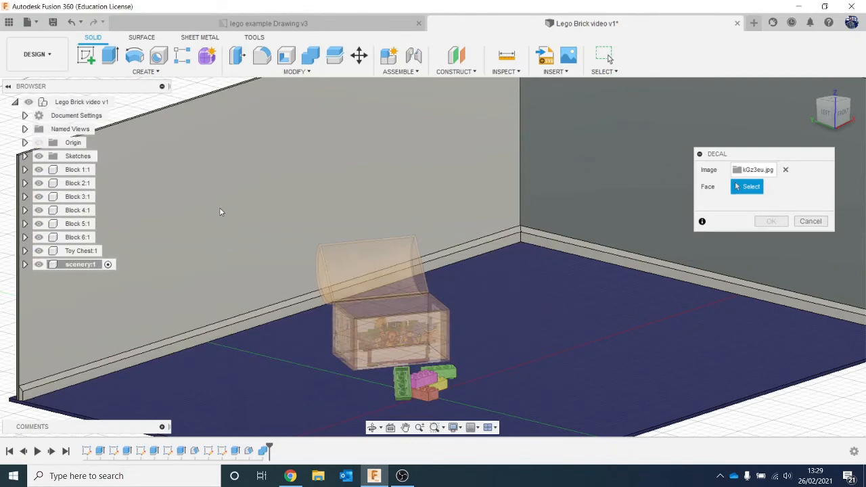
{"action": "left_click", "coordinate": [219, 207]}
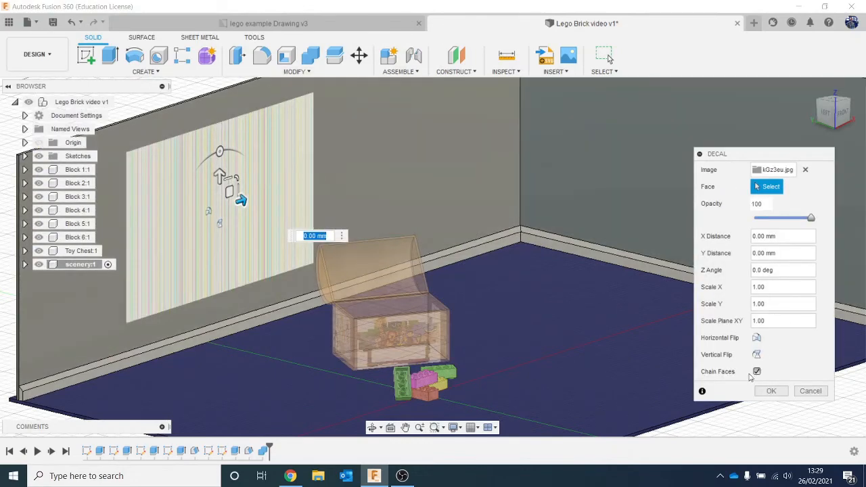
Turn off Chain Faces and scale the decal uniformly to about 3.33 so it covers the whole wall
{"action": "left_click", "coordinate": [756, 371]}
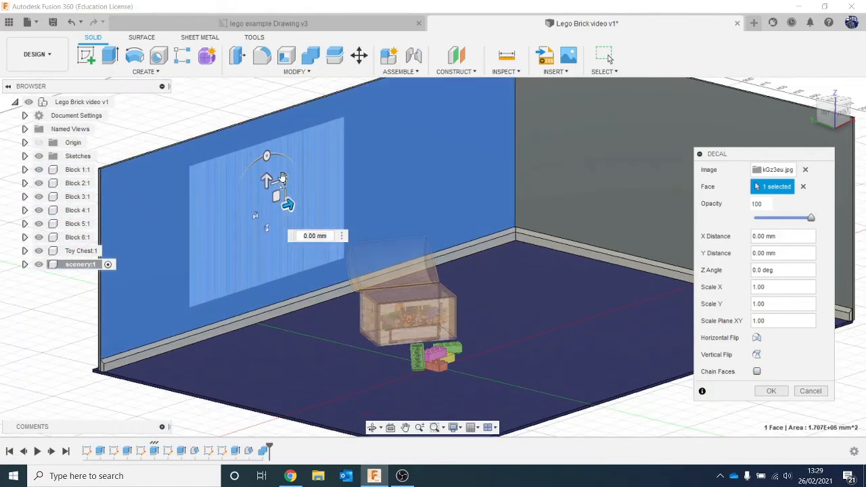
{"action": "left_click_drag", "start_coordinate": [282, 177], "coordinate": [404, 116]}
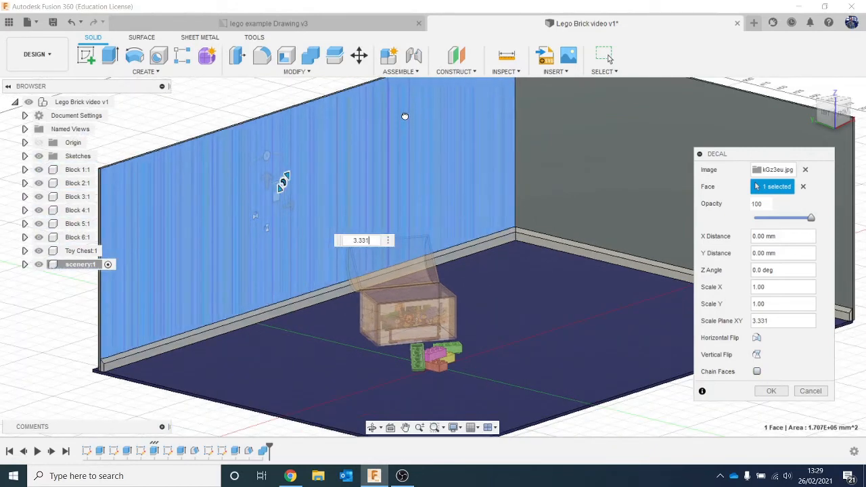
{"action": "left_click", "coordinate": [770, 391]}
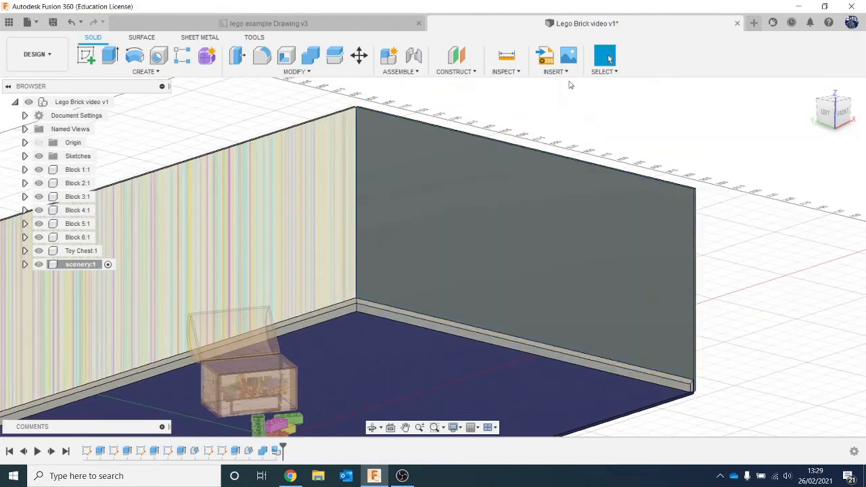
Insert the kGz3eu.jpg image from the computer as a decal on the inner face of the second, plain wall
{"action": "left_click", "coordinate": [566, 73]}
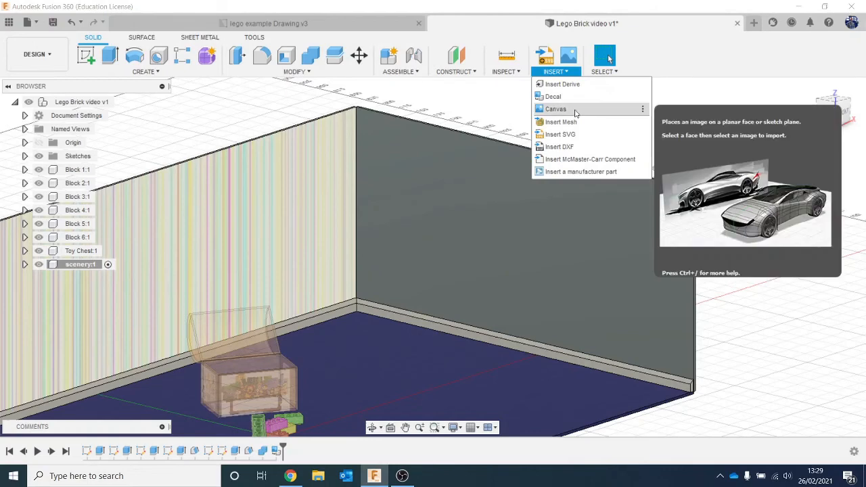
{"action": "left_click", "coordinate": [566, 102]}
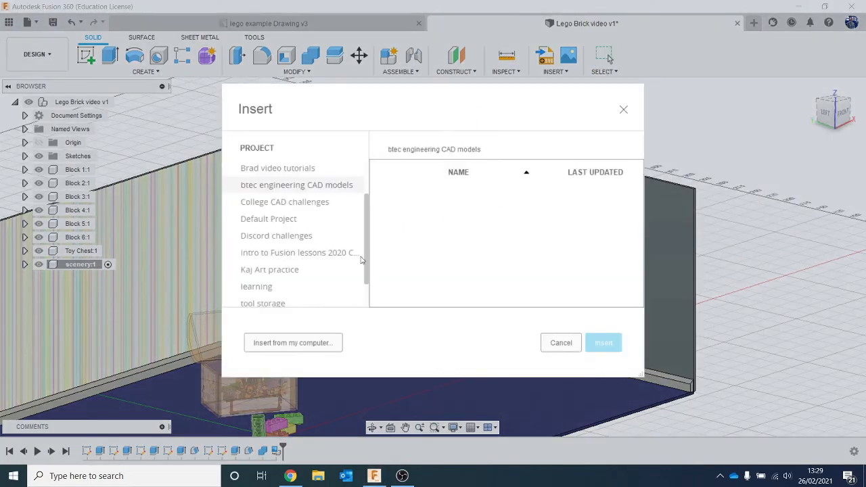
{"action": "left_click", "coordinate": [310, 343]}
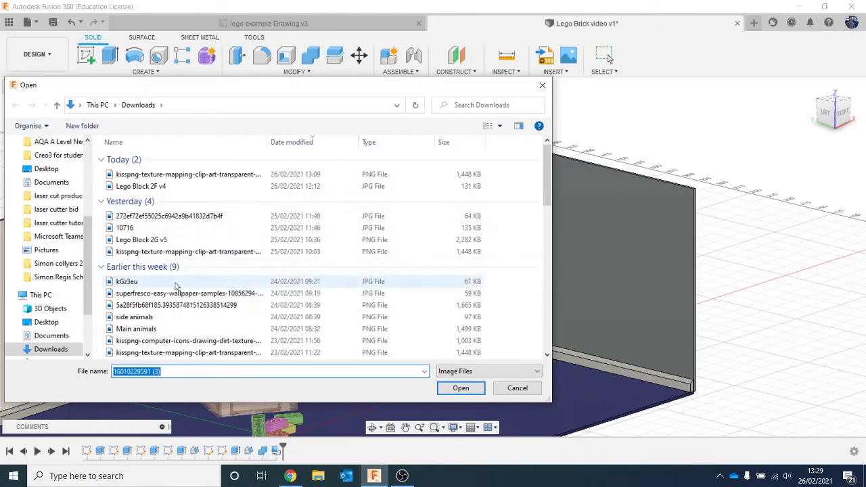
{"action": "double_click", "coordinate": [175, 283]}
{"action": "left_click", "coordinate": [471, 252]}
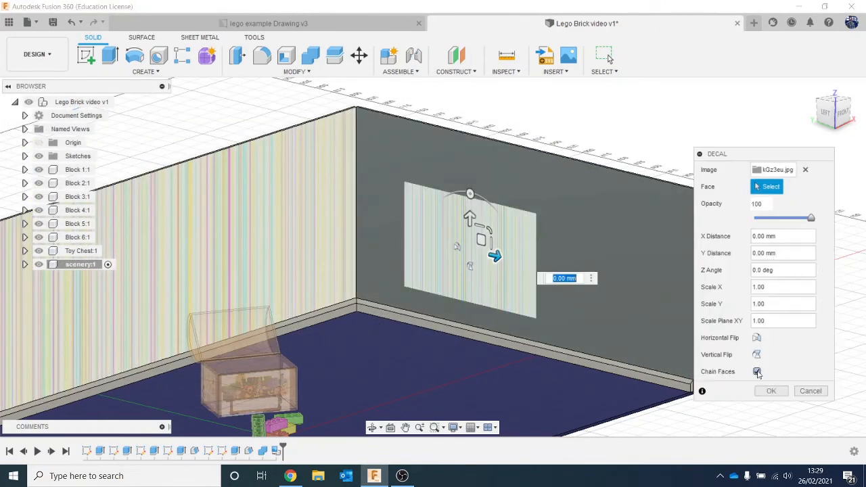
Turn off Chain Faces for the second wall's decal and scale it uniformly to about 3.68 to cover the wall
{"action": "left_click", "coordinate": [509, 253]}
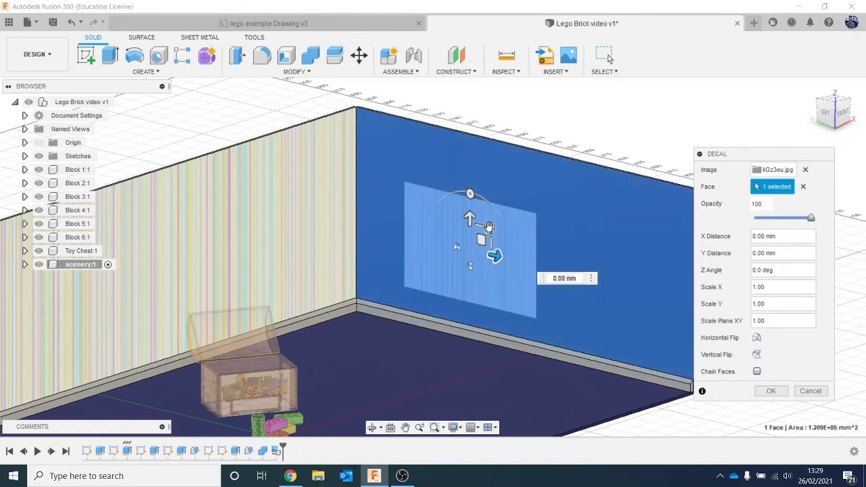
{"action": "left_click_drag", "start_coordinate": [490, 230], "coordinate": [681, 203]}
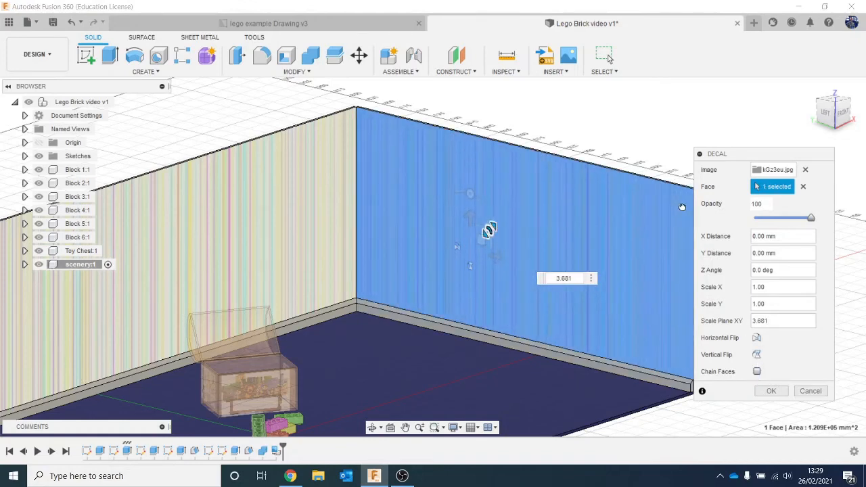
{"action": "left_click", "coordinate": [770, 391]}
Activate the top-level Lego Brick video v1 component
{"action": "scroll", "coordinate": [549, 262], "scroll_direction": "down", "scroll_amount": 2}
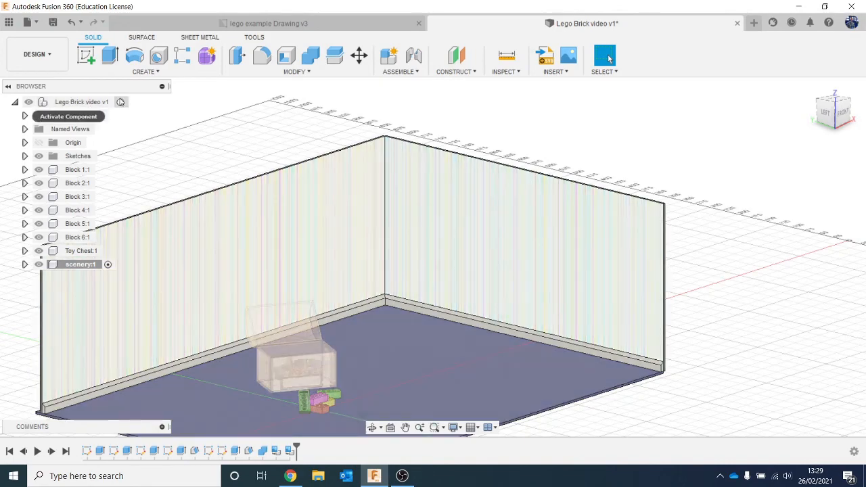
{"action": "left_click", "coordinate": [126, 102]}
{"action": "middle_click_drag", "start_coordinate": [281, 227], "coordinate": [336, 154]}
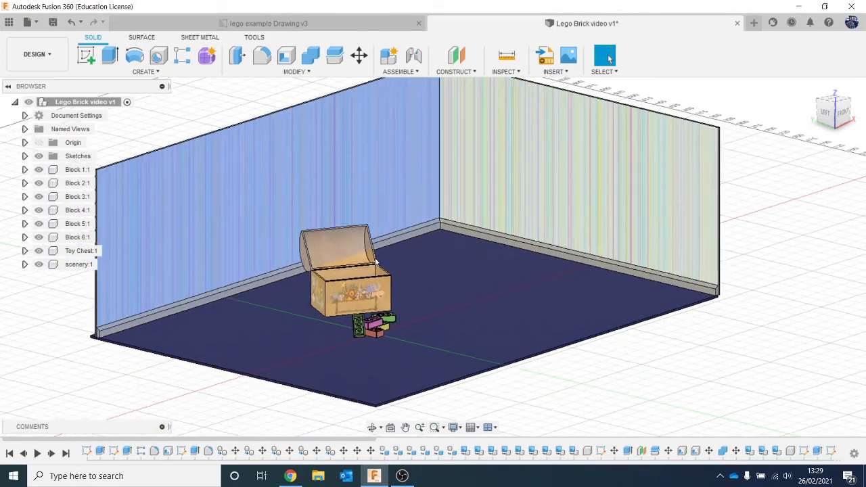
Switch to the Render workspace and examine the toy chest and Lego bricks up close
{"action": "mouse_move", "coordinate": [837, 103]}
{"action": "left_mouse_down"}
{"action": "mouse_move", "coordinate": [812, 105]}
{"action": "mouse_move", "coordinate": [823, 99]}
{"action": "mouse_move", "coordinate": [822, 107]}
{"action": "left_mouse_up"}
{"action": "scroll", "coordinate": [519, 350], "scroll_direction": "up", "scroll_amount": 2}
{"action": "scroll", "coordinate": [519, 348], "scroll_direction": "up", "scroll_amount": 3}
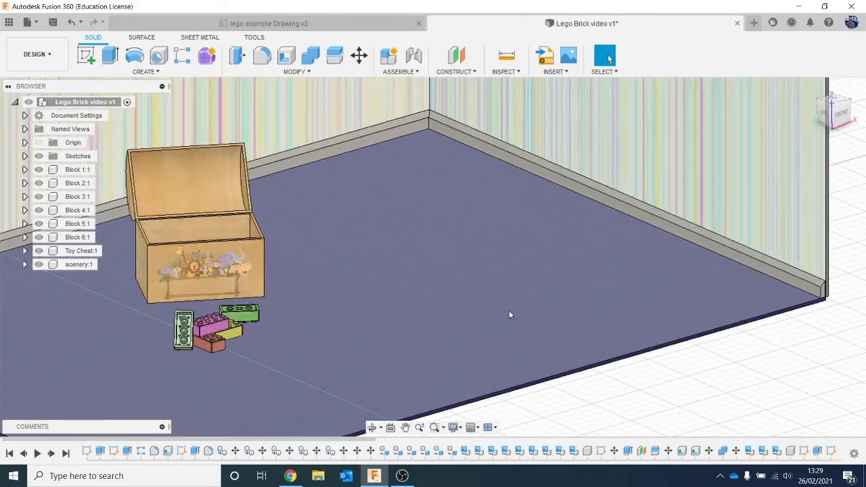
{"action": "middle_click_drag", "start_coordinate": [509, 312], "coordinate": [644, 300]}
{"action": "scroll", "coordinate": [644, 299], "scroll_direction": "up", "scroll_amount": 1}
{"action": "mouse_move", "coordinate": [831, 118]}
{"action": "left_mouse_down"}
{"action": "mouse_move", "coordinate": [823, 107]}
{"action": "mouse_move", "coordinate": [824, 119]}
{"action": "left_mouse_up"}
{"action": "middle_click_drag", "start_coordinate": [597, 193], "coordinate": [669, 196]}
{"action": "scroll", "coordinate": [620, 220], "scroll_direction": "up", "scroll_amount": 2}
{"action": "scroll", "coordinate": [585, 229], "scroll_direction": "up", "scroll_amount": 1}
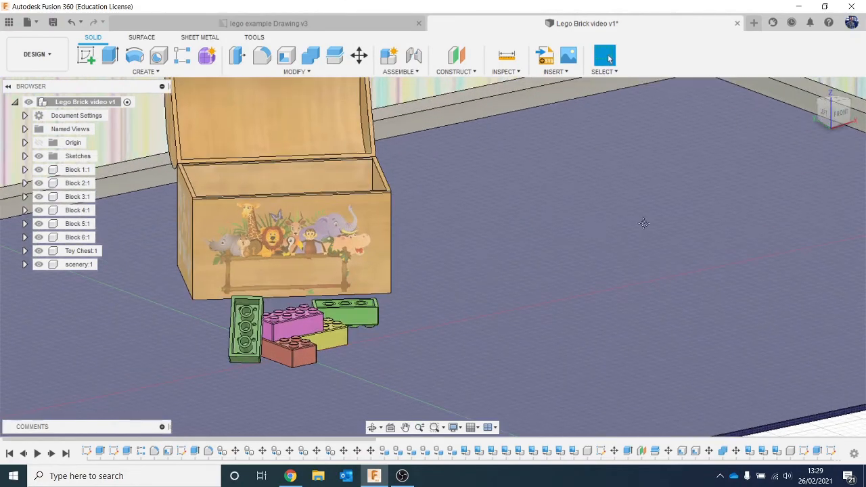
{"action": "middle_click_drag", "start_coordinate": [643, 223], "coordinate": [721, 227]}
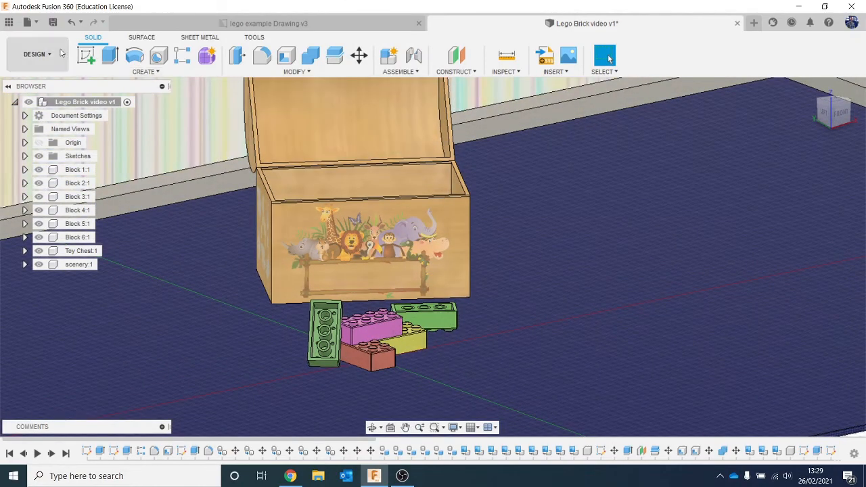
{"action": "left_click", "coordinate": [37, 54]}
{"action": "left_click", "coordinate": [52, 122]}
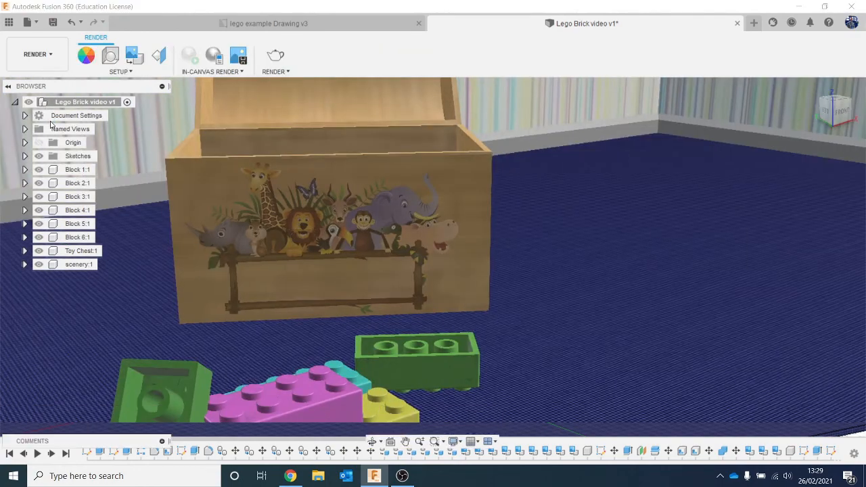
{"action": "scroll", "coordinate": [561, 283], "scroll_direction": "up", "scroll_amount": 3}
{"action": "scroll", "coordinate": [561, 286], "scroll_direction": "down", "scroll_amount": 4}
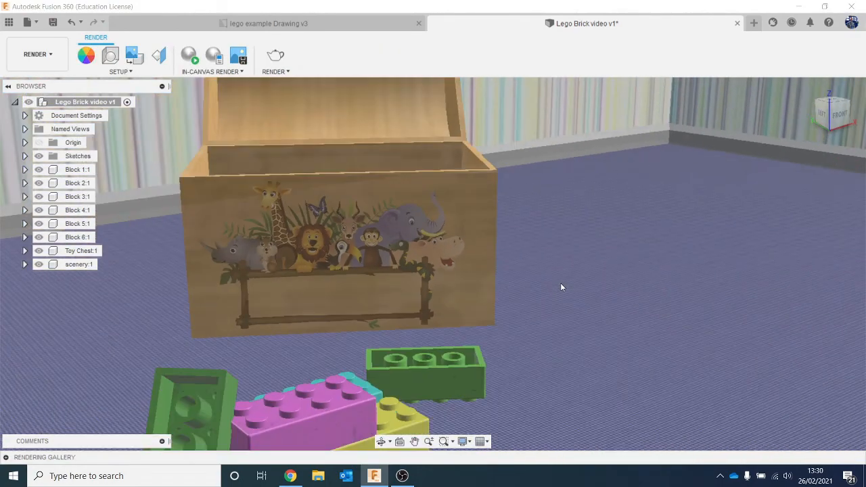
{"action": "middle_click_drag", "start_coordinate": [561, 286], "coordinate": [575, 225]}
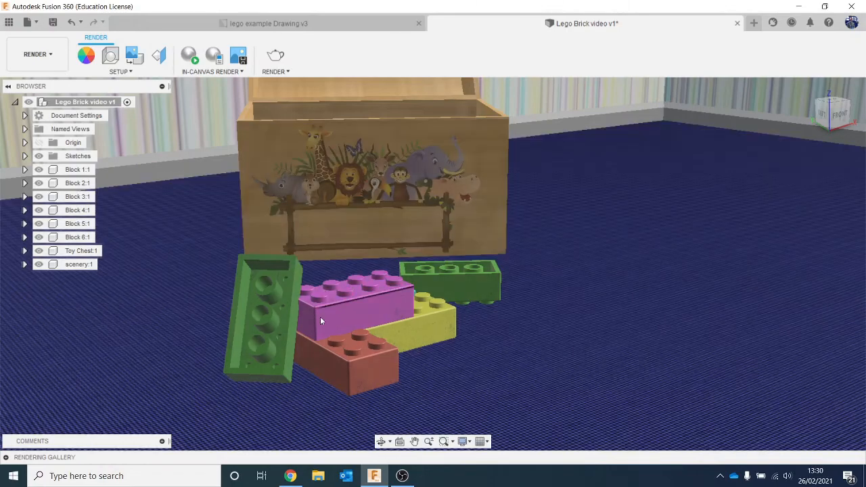
Return to the Design workspace
{"action": "left_click", "coordinate": [31, 54]}
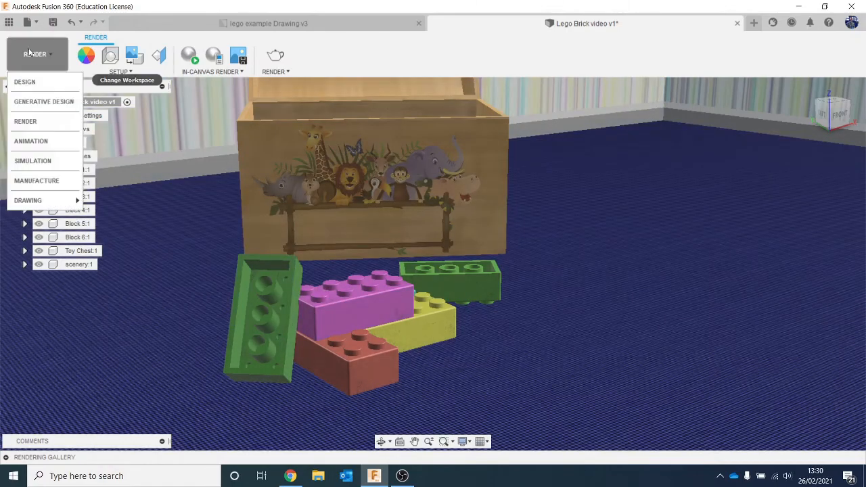
{"action": "left_click", "coordinate": [46, 123]}
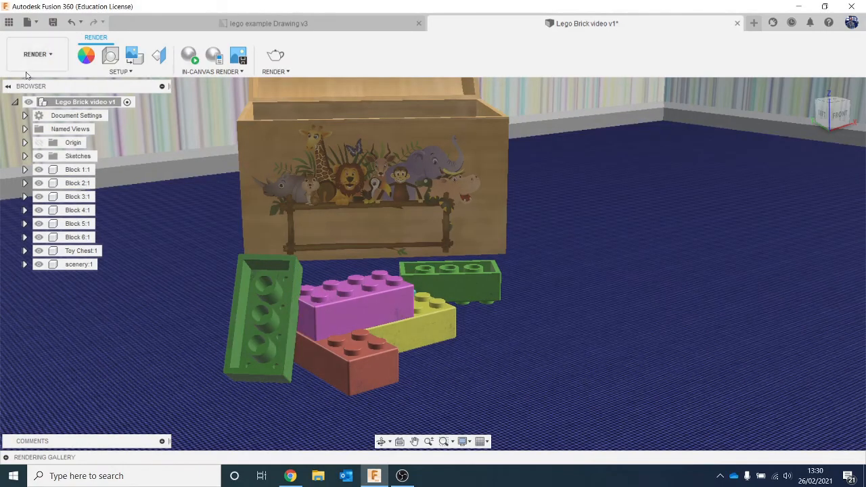
{"action": "left_click", "coordinate": [42, 52]}
{"action": "left_click", "coordinate": [31, 81]}
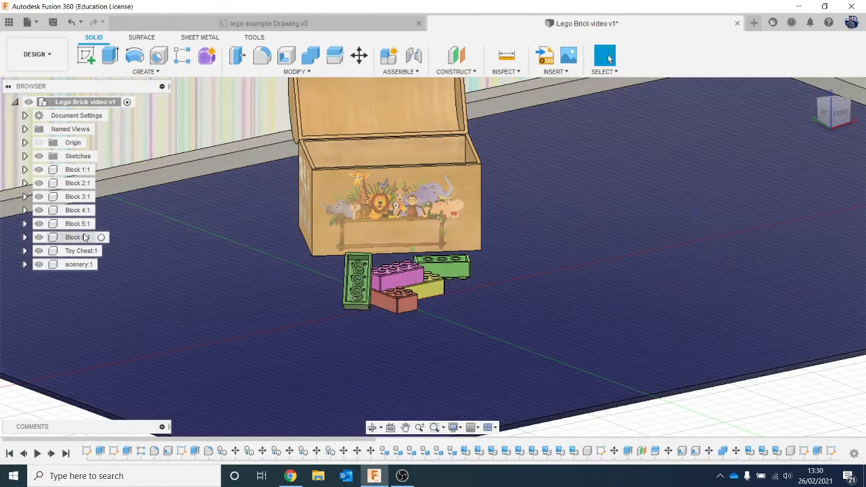
Move Body1 of Block 6, the upright green brick, slightly away from the neighbouring pink and red bricks
{"action": "left_click", "coordinate": [77, 237]}
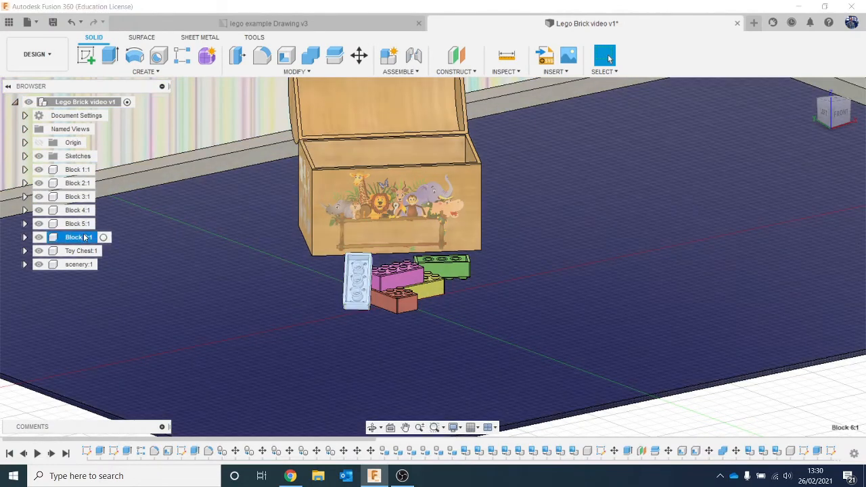
{"action": "left_click", "coordinate": [25, 236]}
{"action": "left_click", "coordinate": [94, 278]}
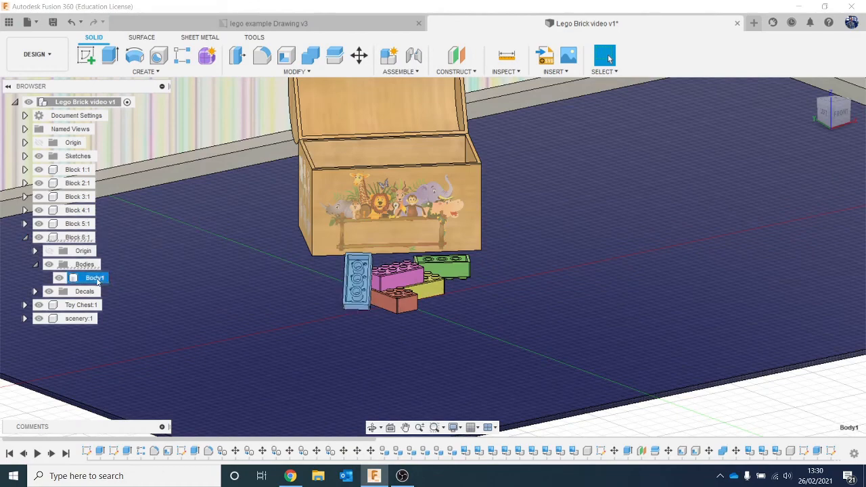
{"action": "right_click", "coordinate": [96, 279]}
{"action": "left_click", "coordinate": [135, 16]}
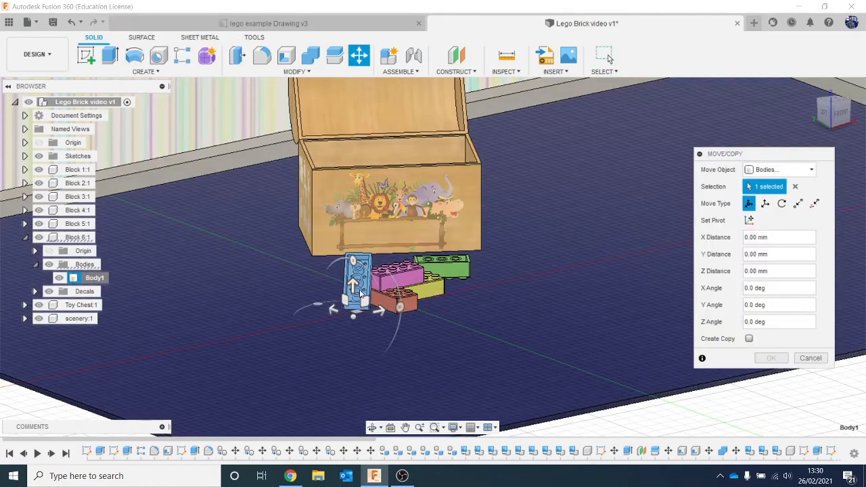
{"action": "scroll", "coordinate": [378, 312], "scroll_direction": "up", "scroll_amount": 4}
{"action": "scroll", "coordinate": [379, 312], "scroll_direction": "up", "scroll_amount": 2}
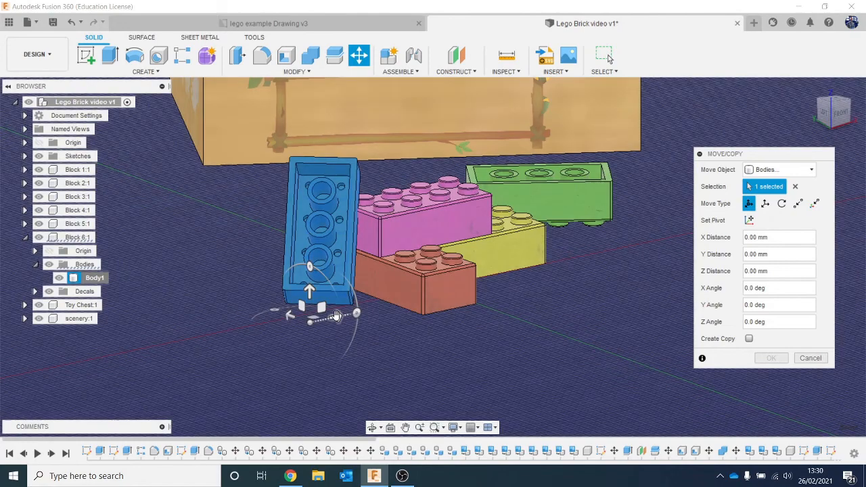
{"action": "left_click", "coordinate": [336, 317]}
{"action": "left_click_drag", "start_coordinate": [336, 317], "coordinate": [332, 315]}
{"action": "left_click", "coordinate": [768, 360]}
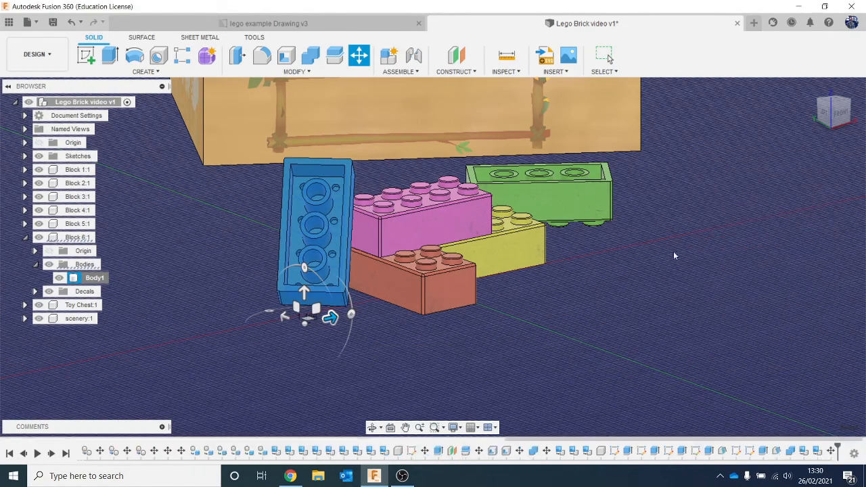
{"action": "left_click", "coordinate": [32, 64]}
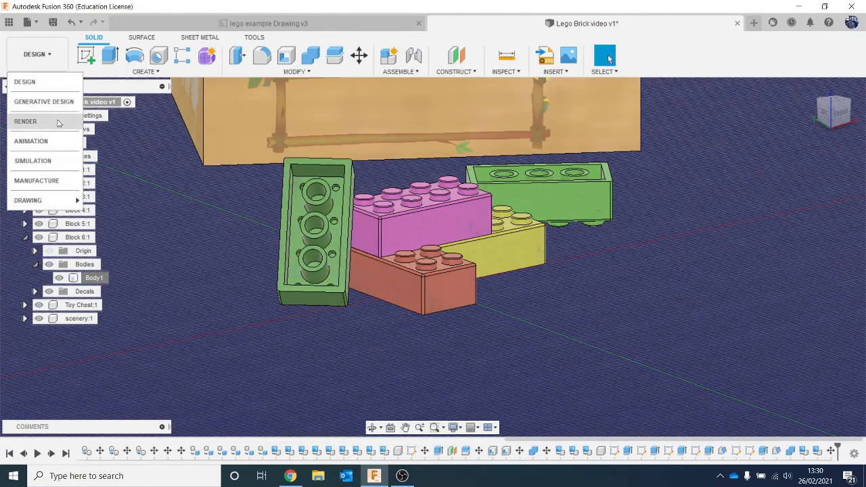
{"action": "left_click", "coordinate": [30, 120]}
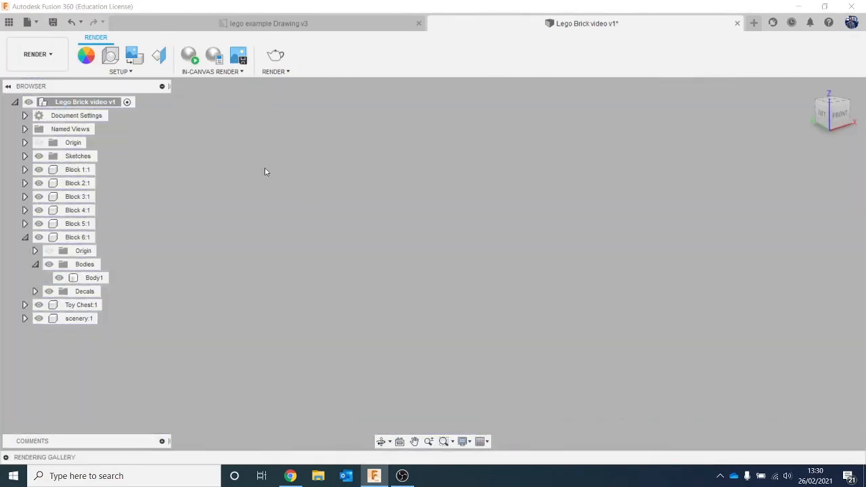
{"action": "left_click", "coordinate": [43, 56]}
{"action": "left_click", "coordinate": [49, 77]}
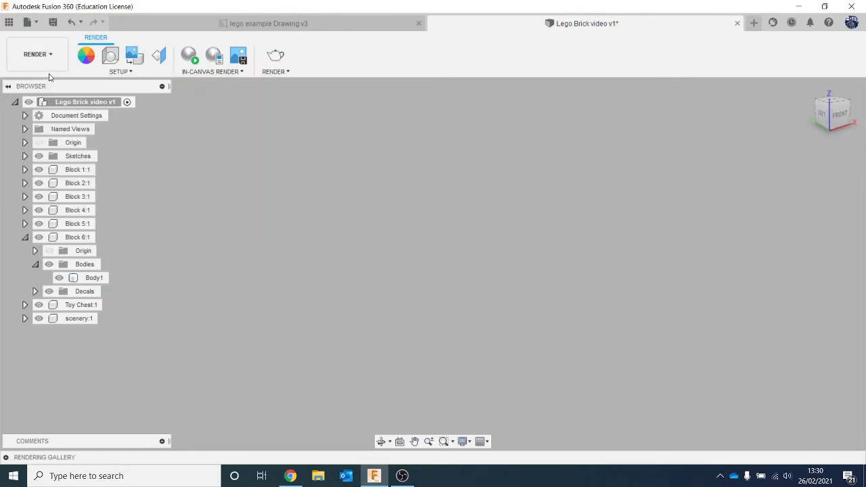
Frame the open toy chest and Lego bricks in the Render workspace, and run and stop an in-canvas render
{"action": "scroll", "coordinate": [415, 169], "scroll_direction": "down", "scroll_amount": 5}
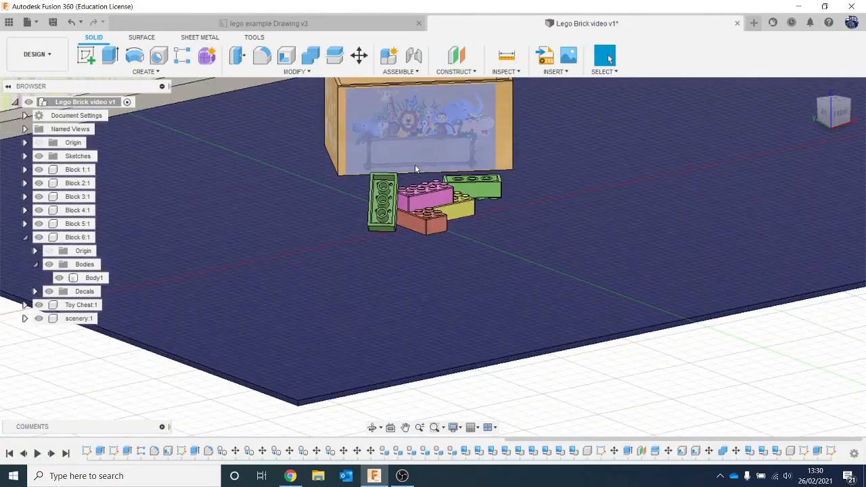
{"action": "middle_click_drag", "start_coordinate": [416, 169], "coordinate": [423, 280]}
{"action": "scroll", "coordinate": [473, 263], "scroll_direction": "down", "scroll_amount": 1}
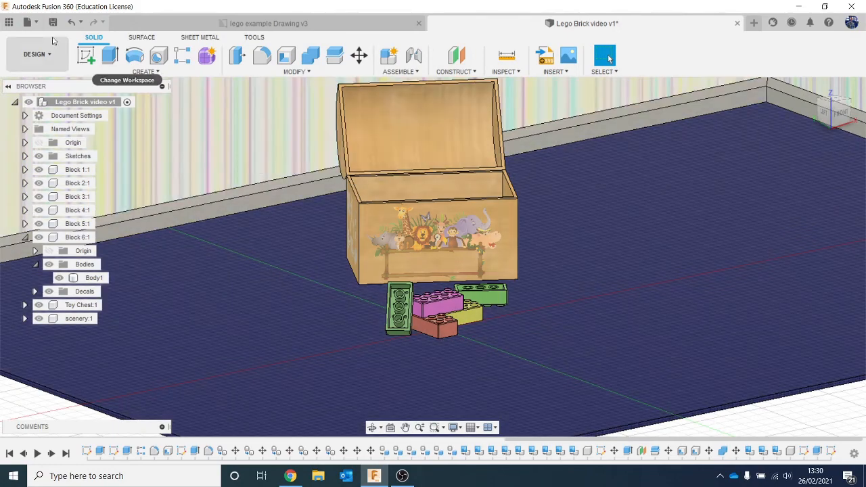
{"action": "left_click", "coordinate": [37, 54]}
{"action": "left_click", "coordinate": [54, 119]}
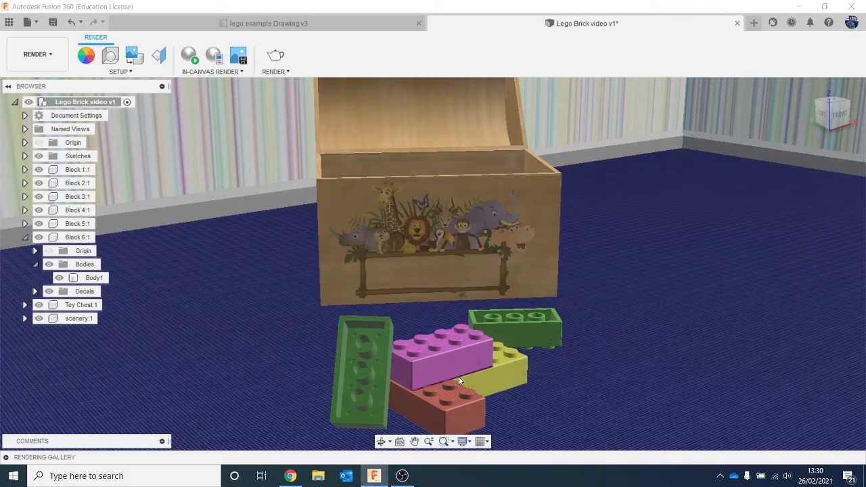
{"action": "middle_click_drag", "start_coordinate": [498, 338], "coordinate": [497, 312]}
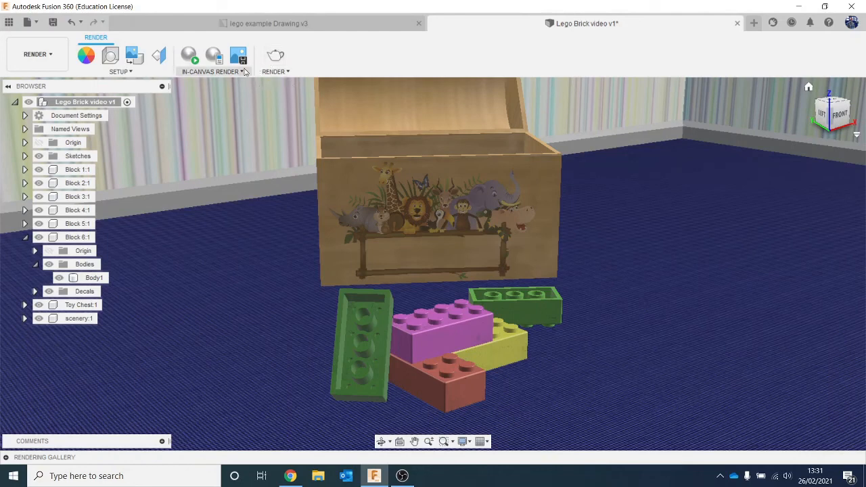
{"action": "left_click", "coordinate": [191, 57]}
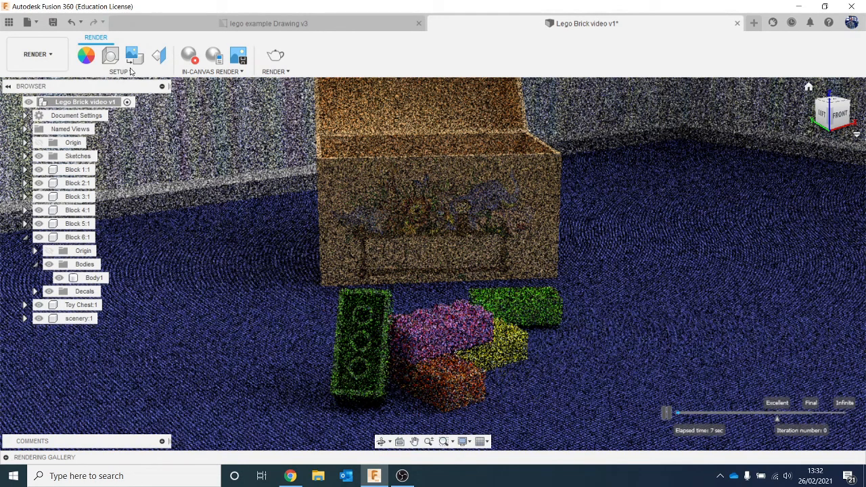
{"action": "left_click", "coordinate": [194, 63]}
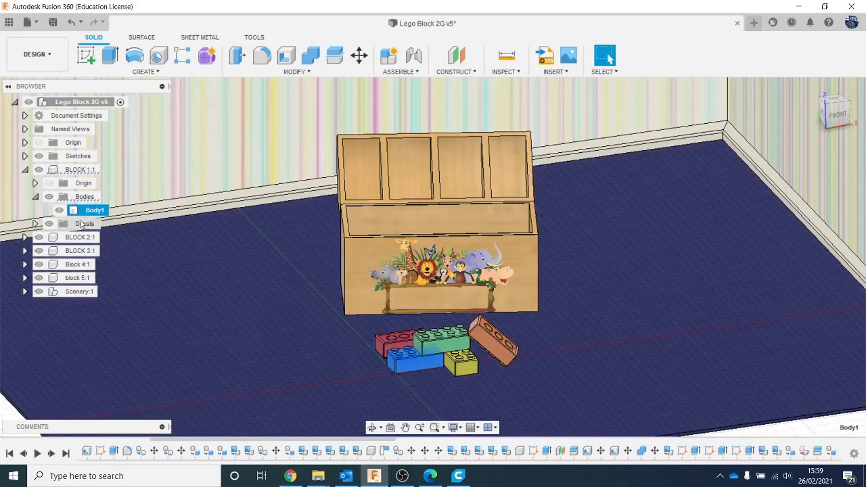
Isolate Body1 of BLOCK 1, the blue brick, hiding the other blocks and the scenery
{"action": "left_click", "coordinate": [25, 170]}
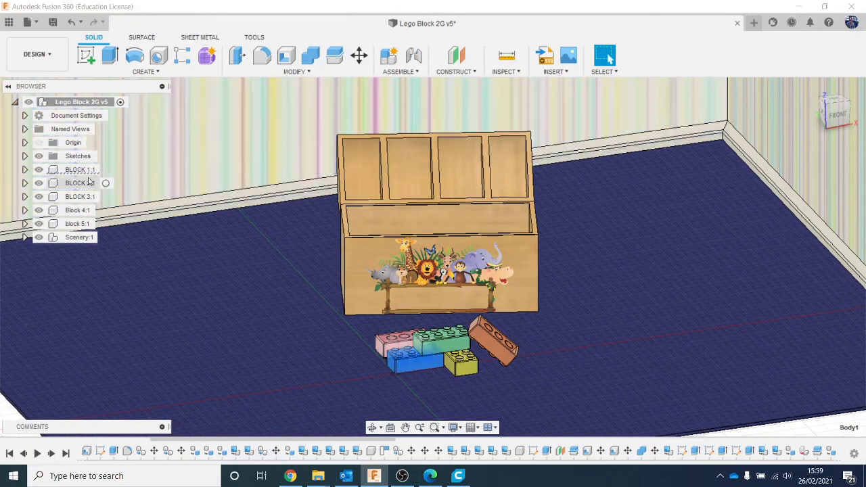
{"action": "left_click", "coordinate": [75, 169]}
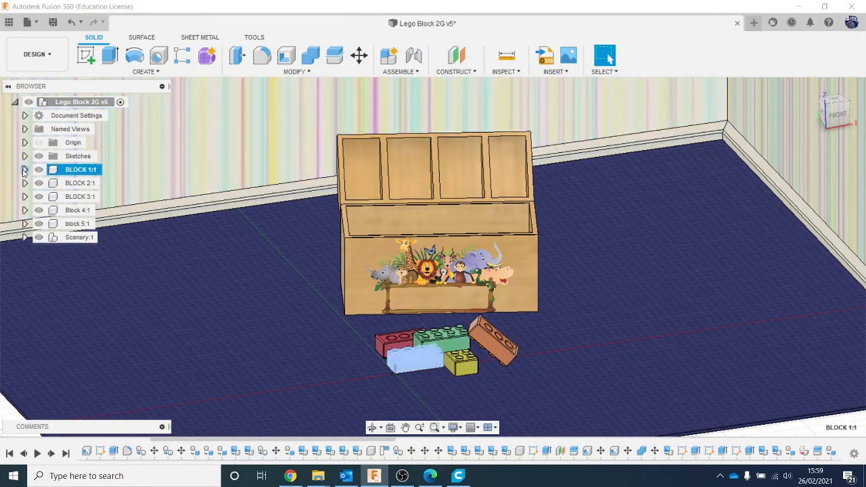
{"action": "left_click", "coordinate": [25, 169]}
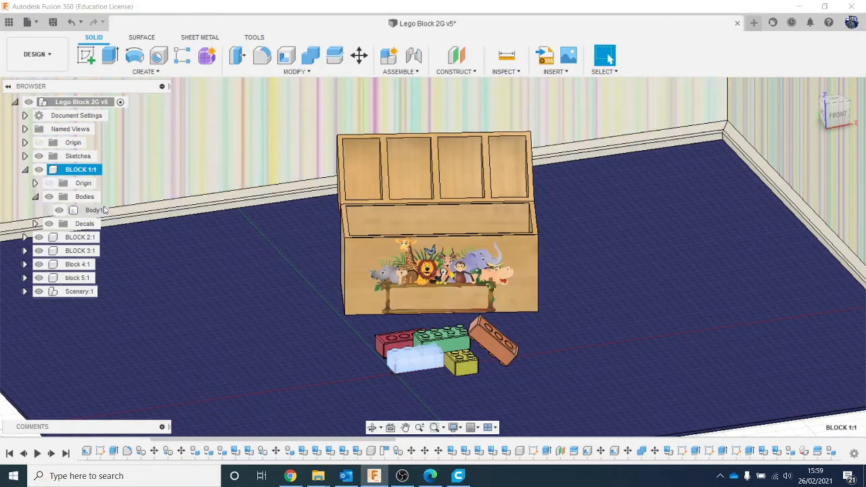
{"action": "right_click", "coordinate": [91, 211]}
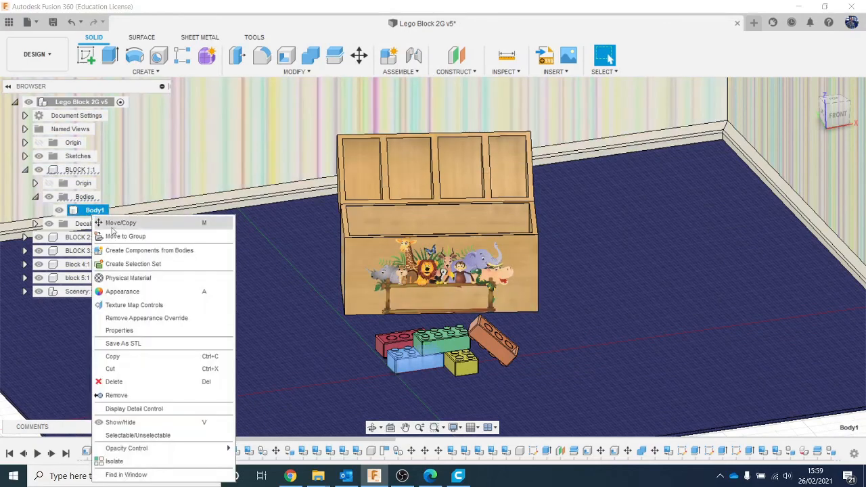
{"action": "left_click", "coordinate": [193, 461]}
{"action": "left_click", "coordinate": [497, 338]}
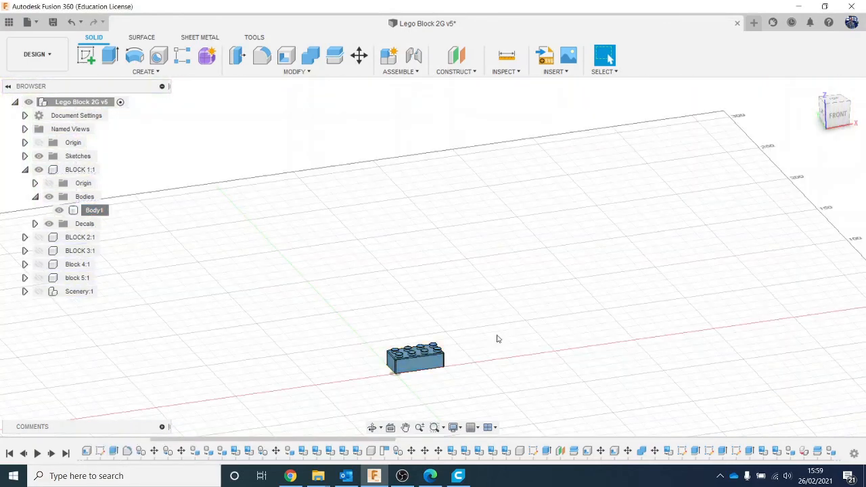
Save the isolated Body1 as an STL file in the Lego block folder, replacing the existing Lego Block print file
{"action": "scroll", "coordinate": [420, 376], "scroll_direction": "up", "scroll_amount": 5}
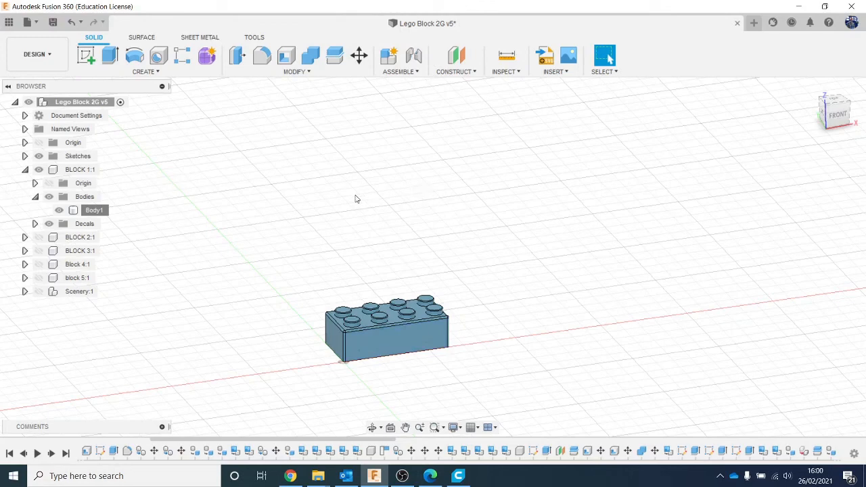
{"action": "scroll", "coordinate": [328, 295], "scroll_direction": "down", "scroll_amount": 2}
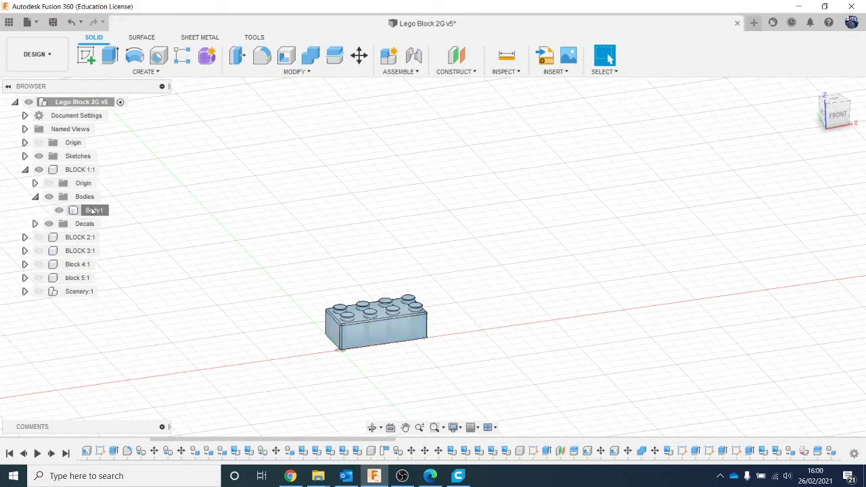
{"action": "right_click", "coordinate": [93, 210]}
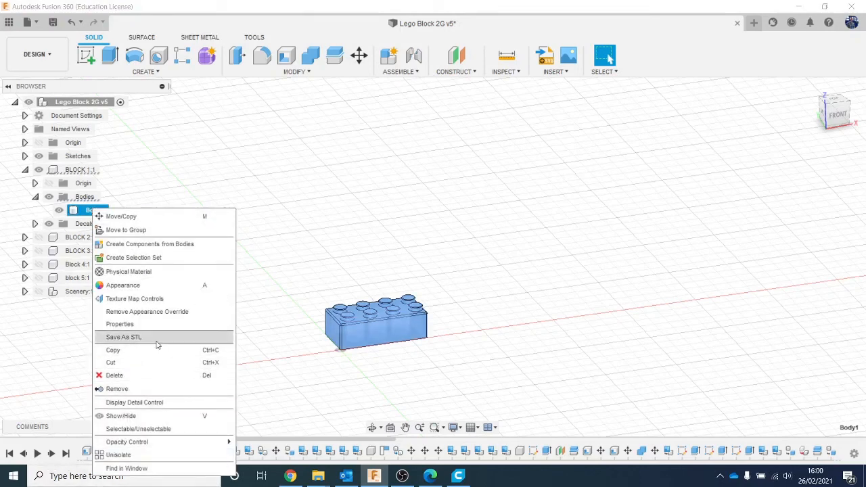
{"action": "left_click", "coordinate": [124, 337]}
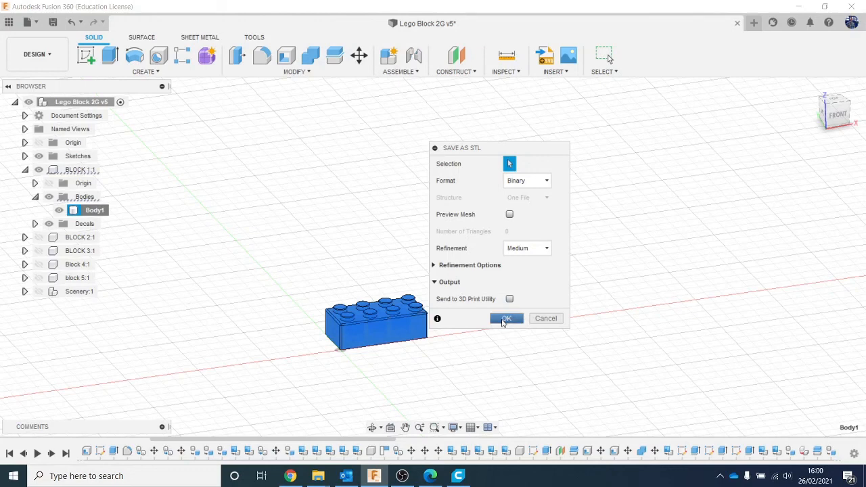
{"action": "left_click", "coordinate": [505, 318]}
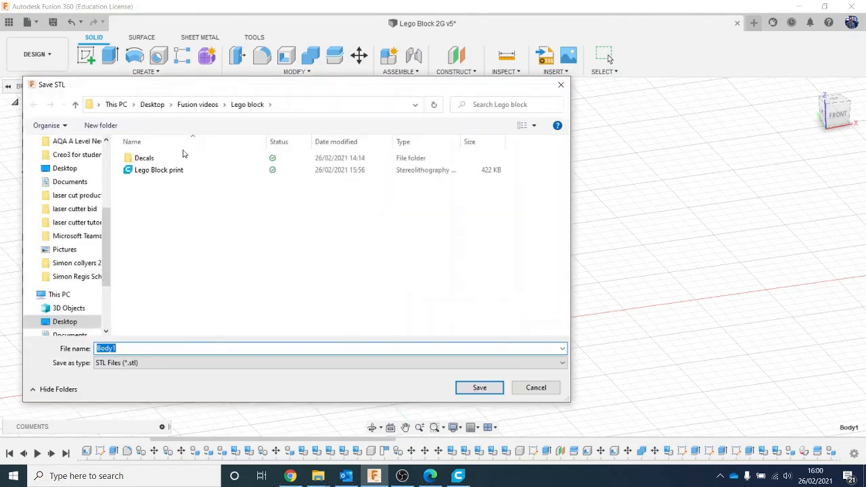
{"action": "left_click", "coordinate": [186, 173]}
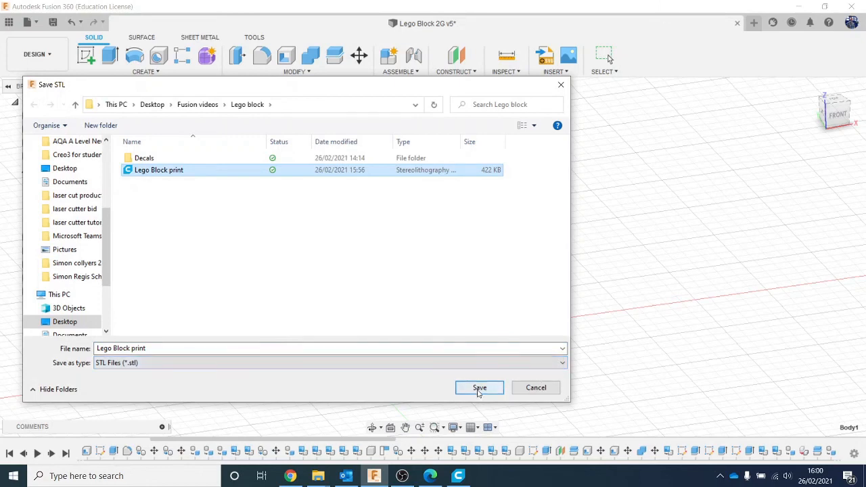
{"action": "left_click", "coordinate": [478, 389]}
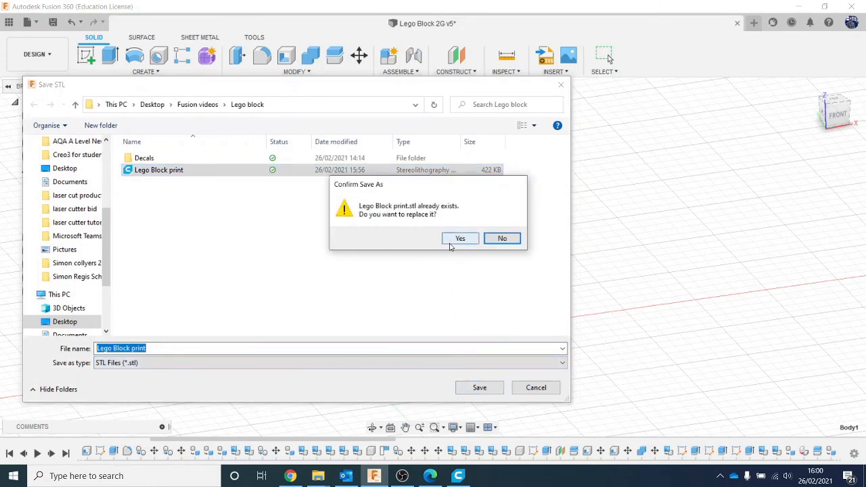
{"action": "left_click", "coordinate": [460, 238]}
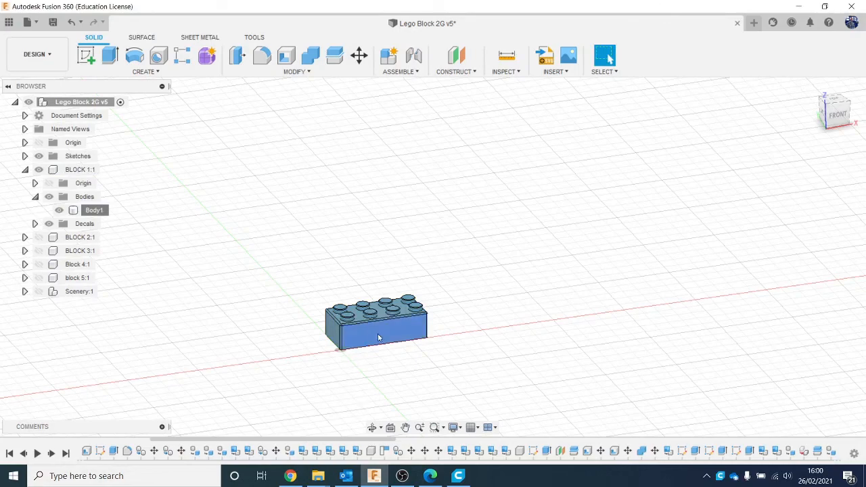
Switch to Ultimaker Cura, reload the modified Lego Block print.stl and dismiss the desktop notification
{"action": "left_click", "coordinate": [458, 476]}
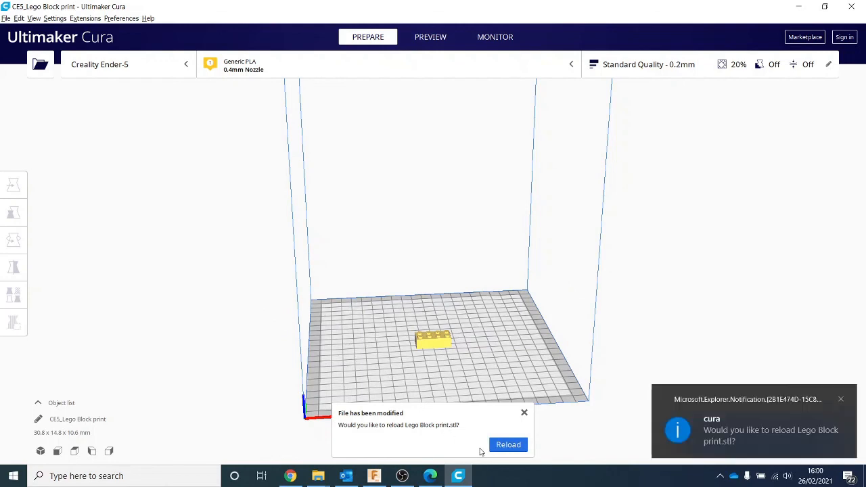
{"action": "left_click", "coordinate": [504, 449]}
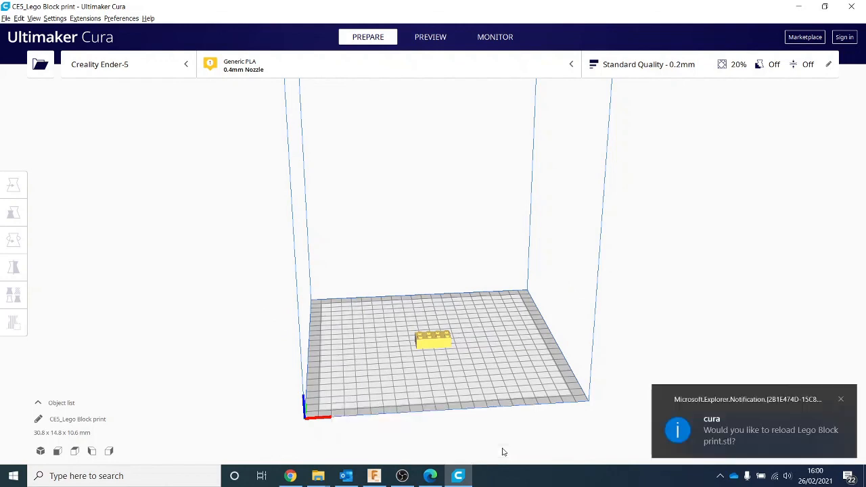
{"action": "left_click", "coordinate": [841, 400]}
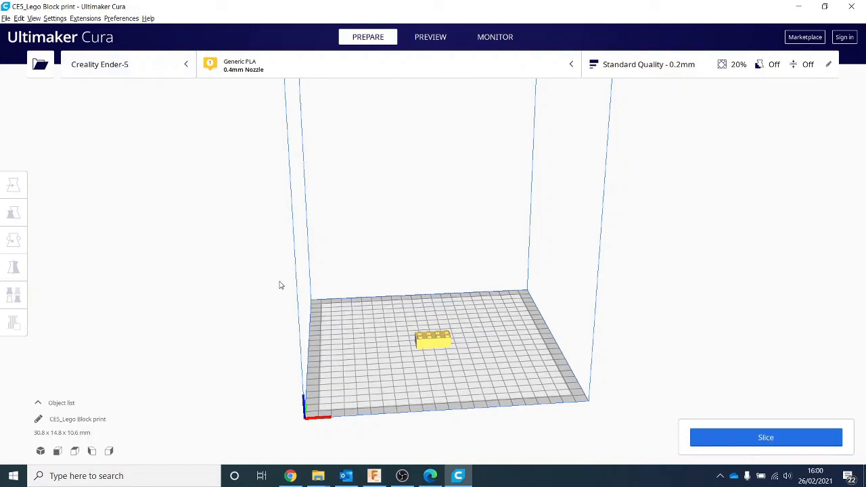
Inspect the Lego brick on the build plate and slice it with the current print settings
{"action": "scroll", "coordinate": [446, 346], "scroll_direction": "down", "scroll_amount": 2}
{"action": "scroll", "coordinate": [433, 358], "scroll_direction": "up", "scroll_amount": 6}
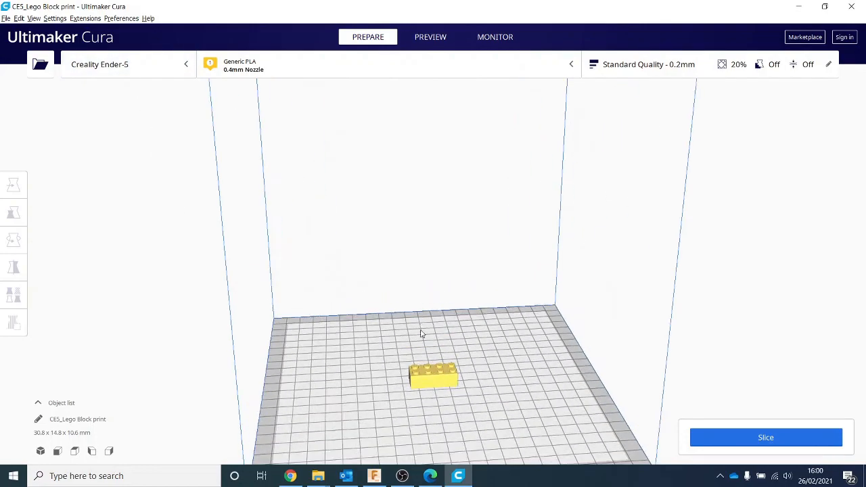
{"action": "scroll", "coordinate": [435, 383], "scroll_direction": "down", "scroll_amount": 2}
{"action": "scroll", "coordinate": [437, 338], "scroll_direction": "up", "scroll_amount": 5}
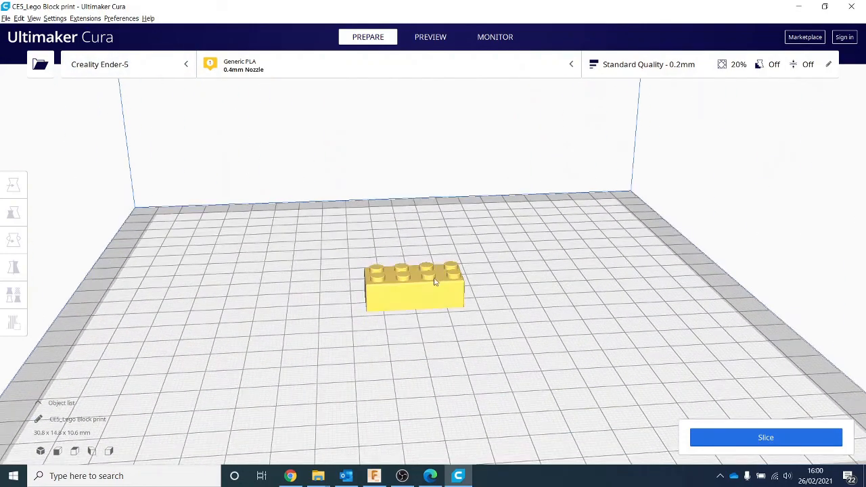
{"action": "scroll", "coordinate": [433, 291], "scroll_direction": "down", "scroll_amount": 4}
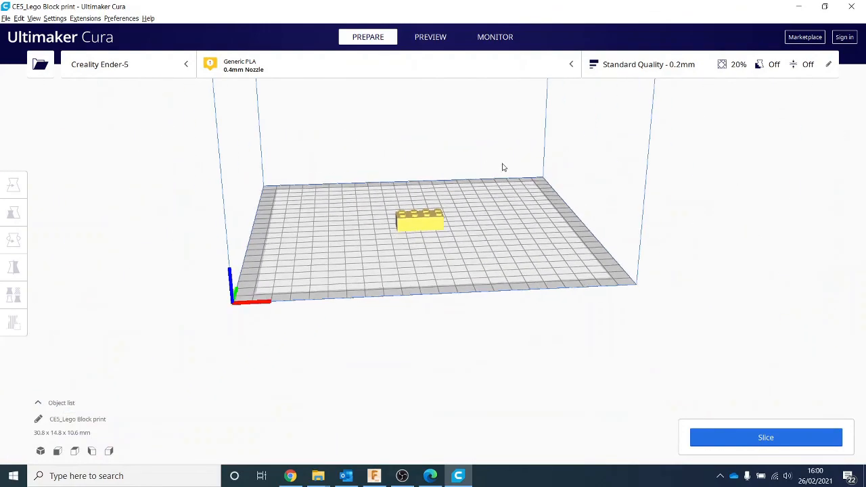
{"action": "scroll", "coordinate": [474, 135], "scroll_direction": "up", "scroll_amount": 1}
{"action": "left_click", "coordinate": [783, 437]}
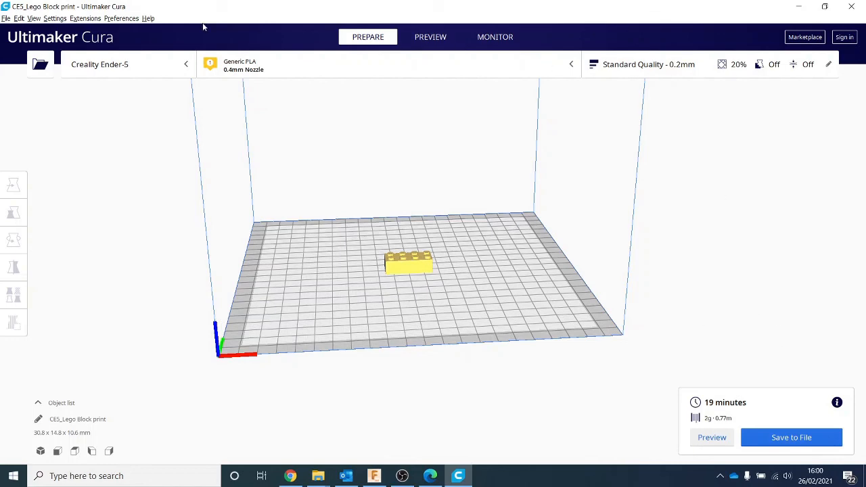
Switch back to Fusion 360 and unisolate Body1 of BLOCK 1 to restore the full scene
{"action": "left_click", "coordinate": [373, 476]}
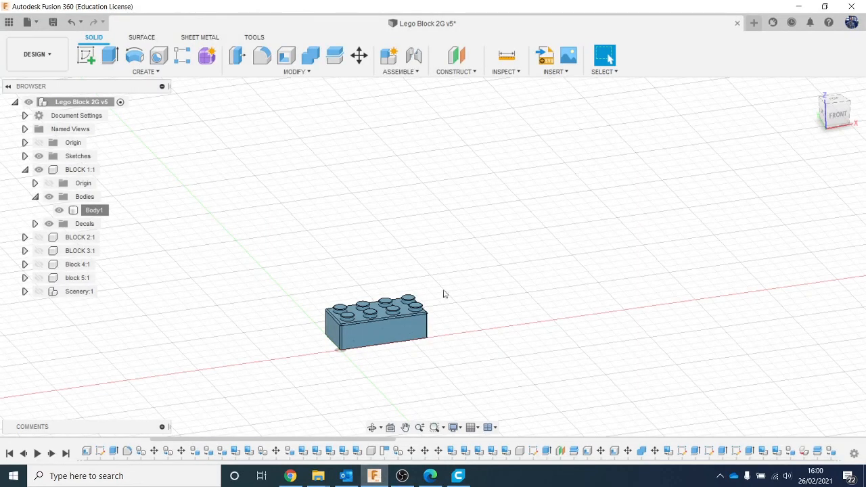
{"action": "right_click", "coordinate": [94, 214]}
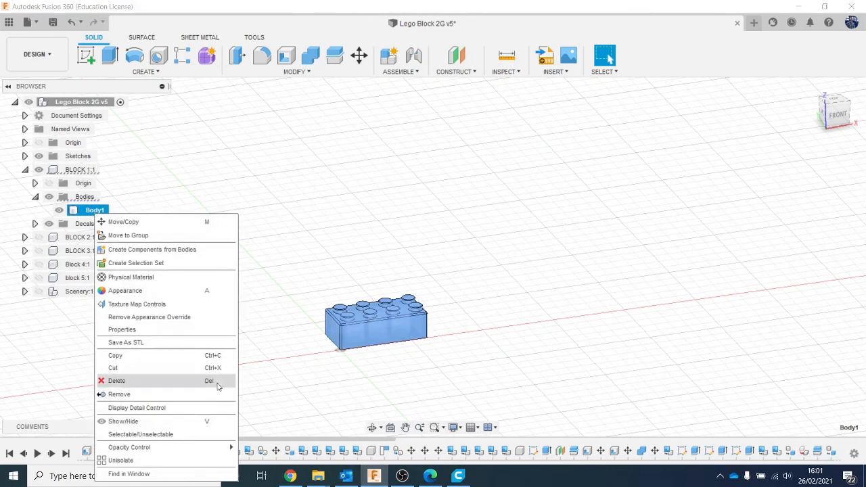
{"action": "left_click", "coordinate": [206, 459]}
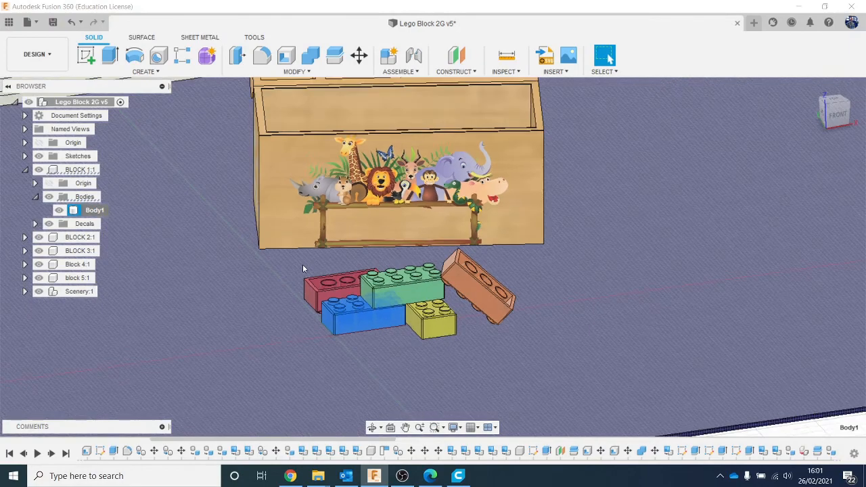